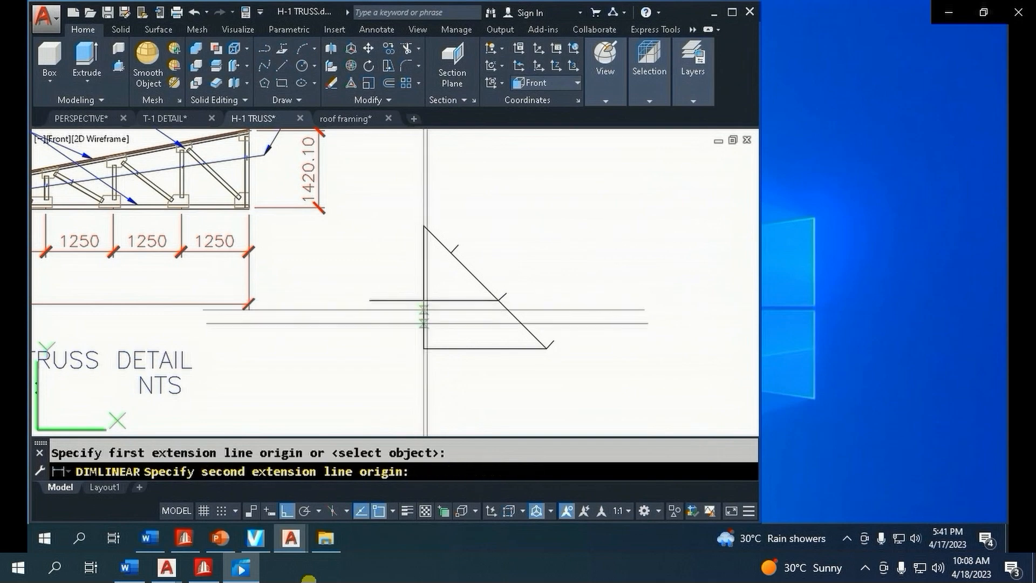
- Dimension the vertical distance between the triangle's two horizontal lines, and add an aligned dimension to the matching segment of its sloping side
left_click(423, 348)
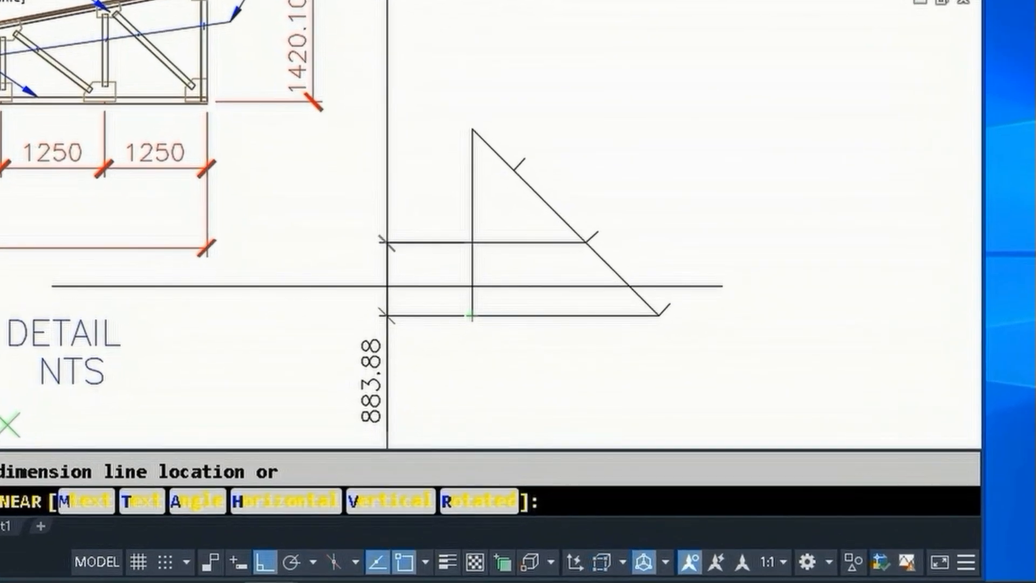
left_click(387, 286)
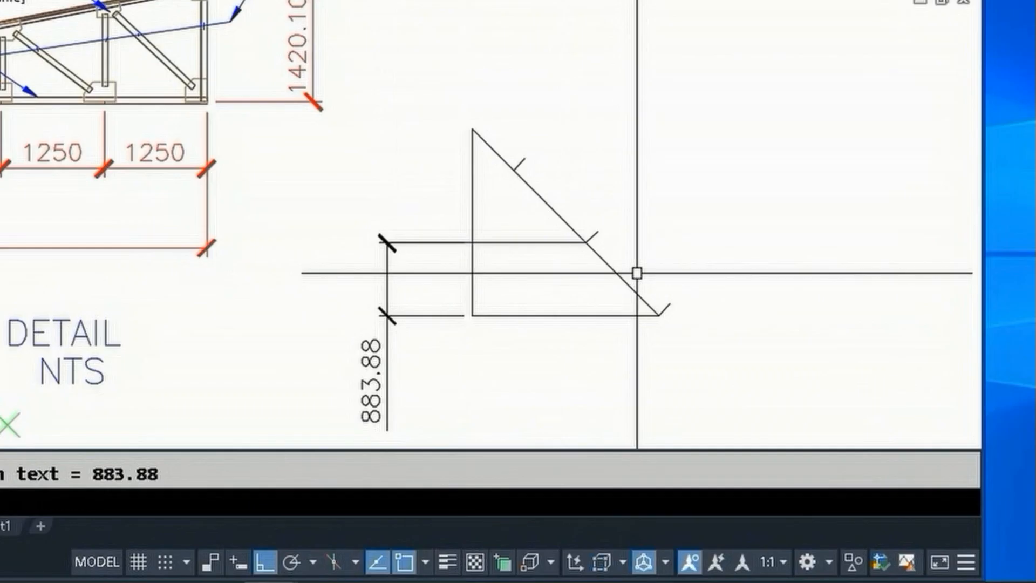
type("dal")
key("Return")
left_click(659, 312)
left_click(586, 242)
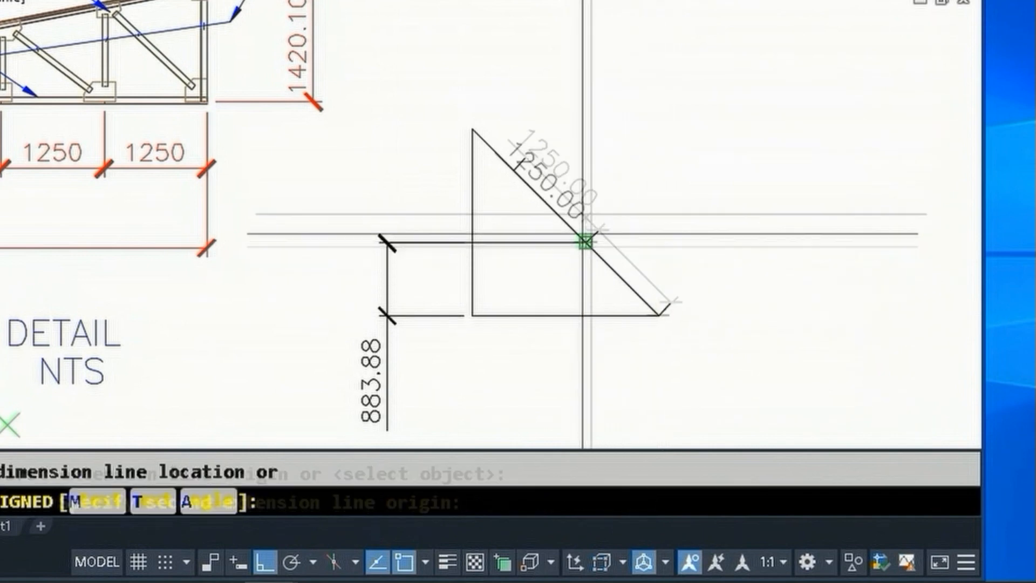
left_click(621, 167)
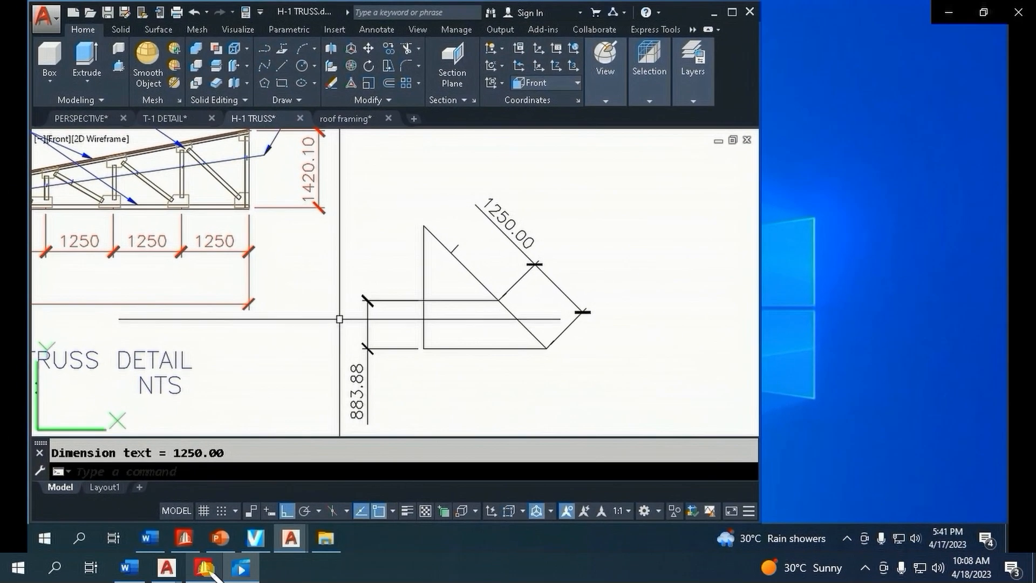
- Switch to STAAD.Pro and show the whole structure in isometric view, enlarged around the roof trusses
left_click(205, 568)
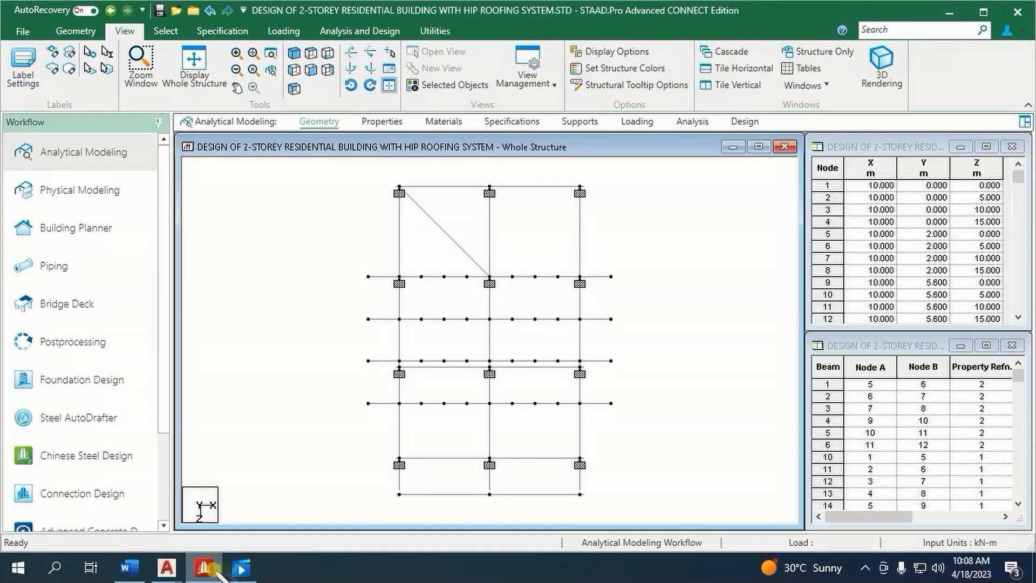
left_click(294, 52)
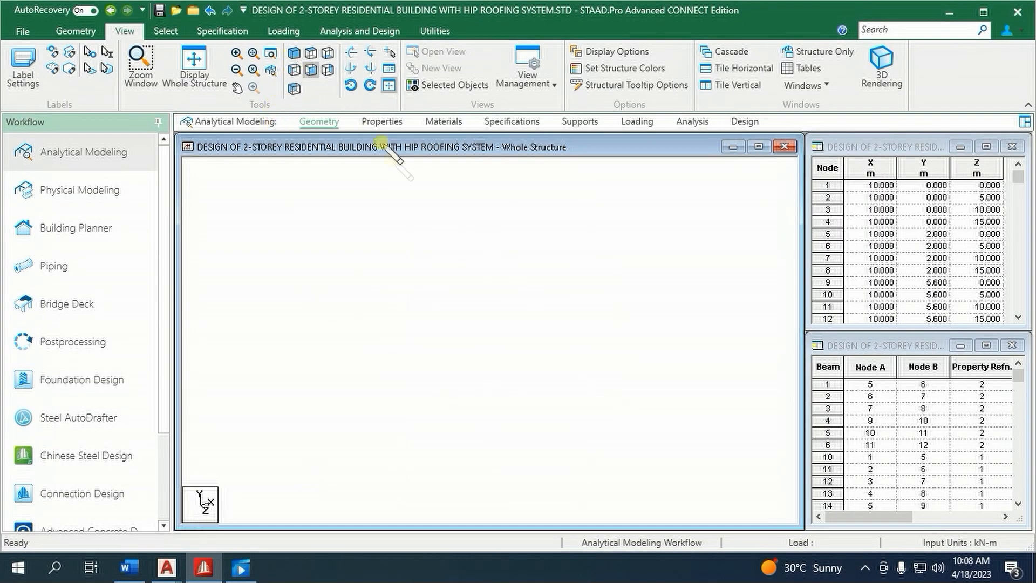
scroll(303, 234, "up", 2)
middle_click_drag(316, 239, 347, 274)
scroll(347, 275, "up", 1)
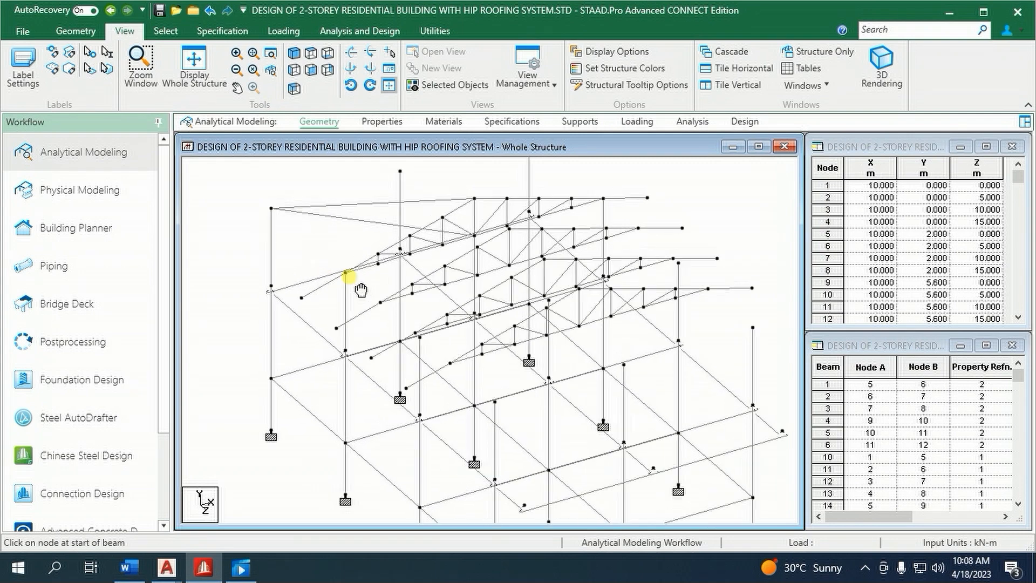
- Copy the first truss's end node above the column (X 0, Z 5 m) with a translational repeat in Z: 4 steps at -0.884 m
right_click(298, 263)
mouse_move(350, 252)
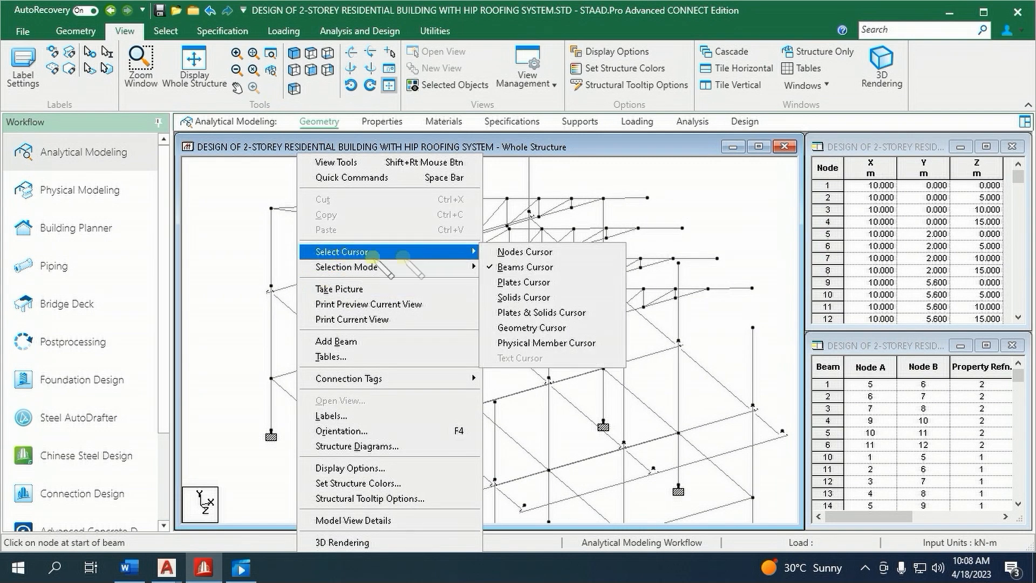
left_click(520, 252)
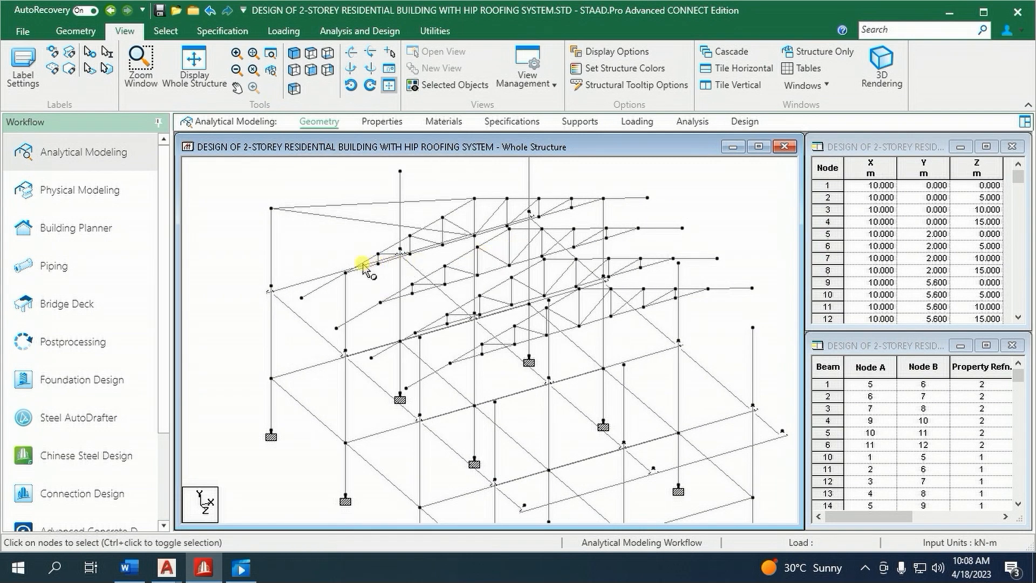
left_click(347, 273)
left_click(76, 31)
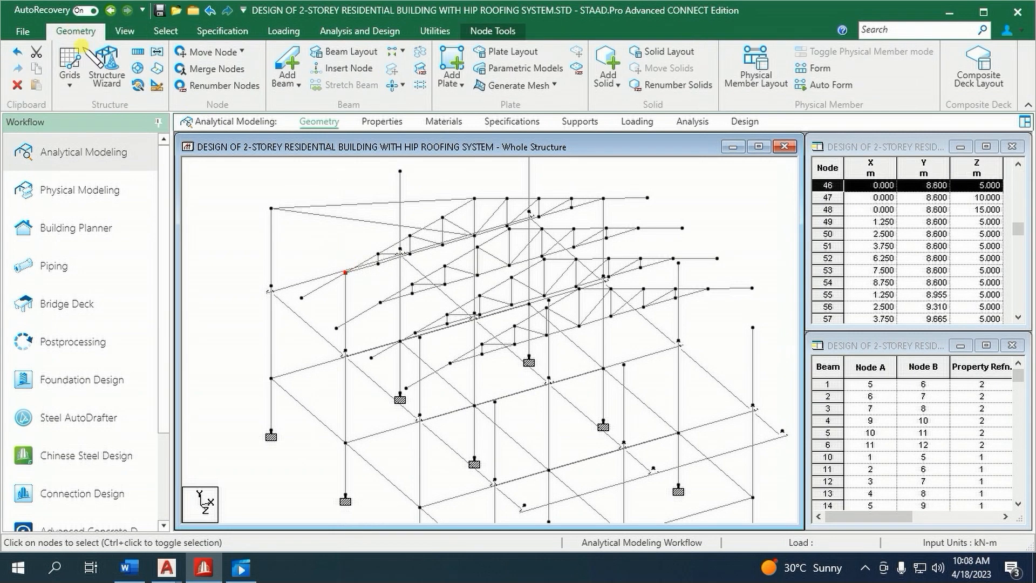
left_click(137, 52)
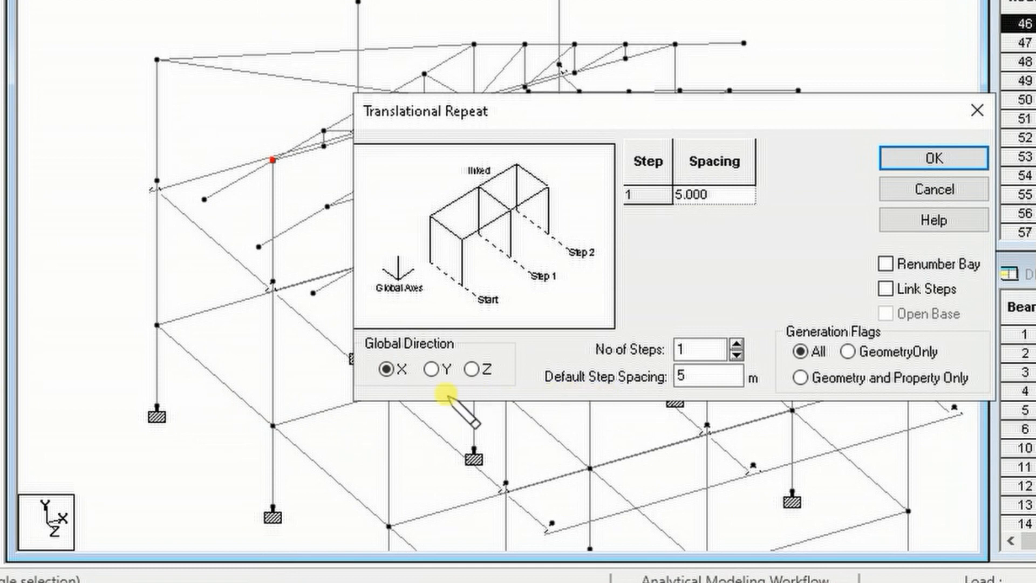
left_click(472, 368)
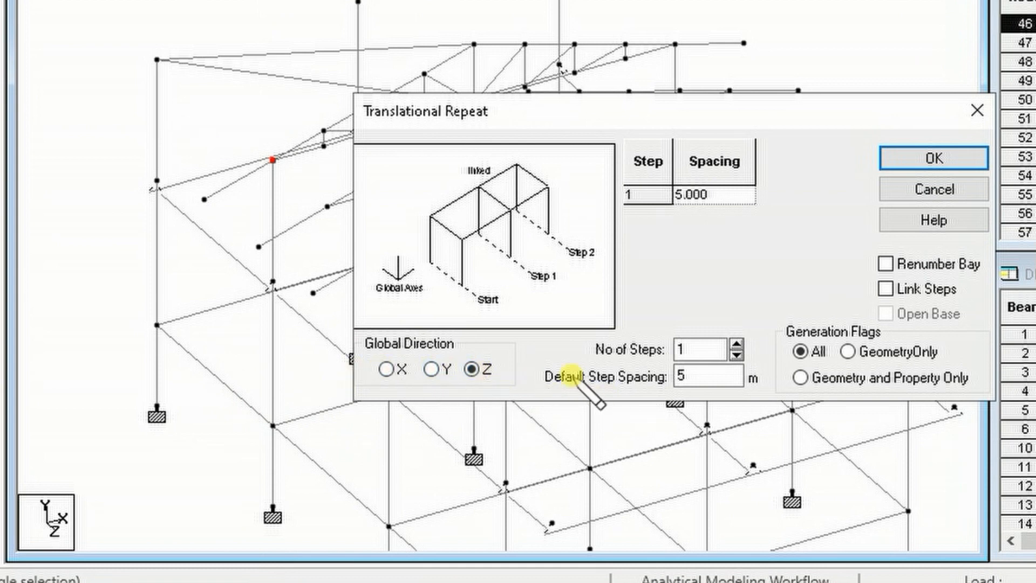
double_click(695, 376)
type("1.884")
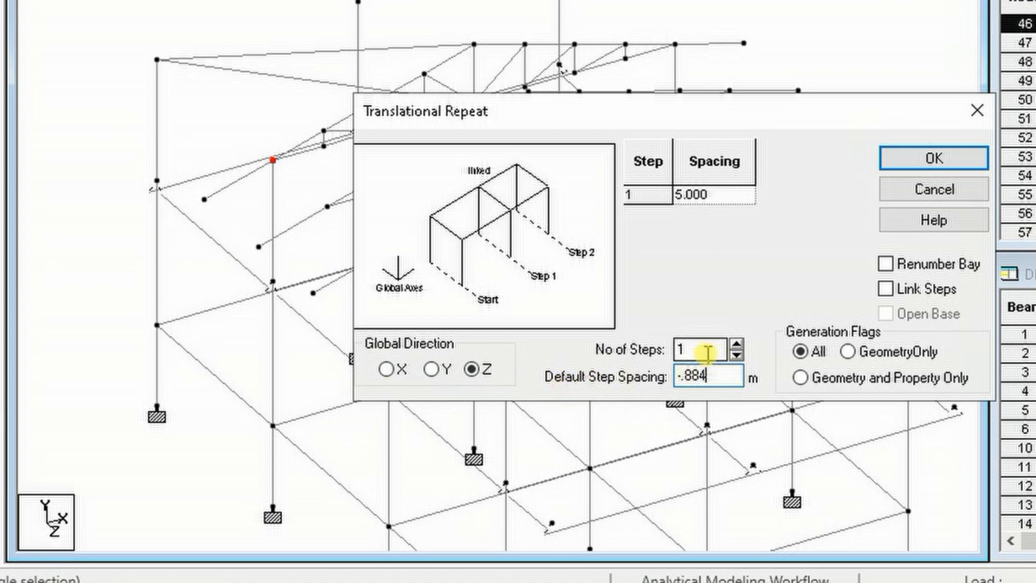
left_click_drag(708, 354, 594, 354)
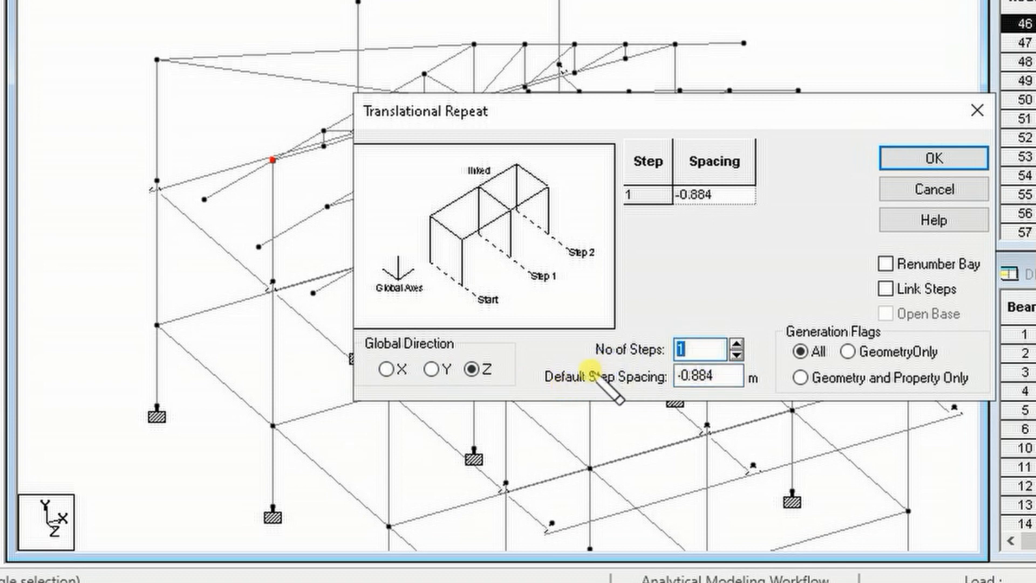
type("4")
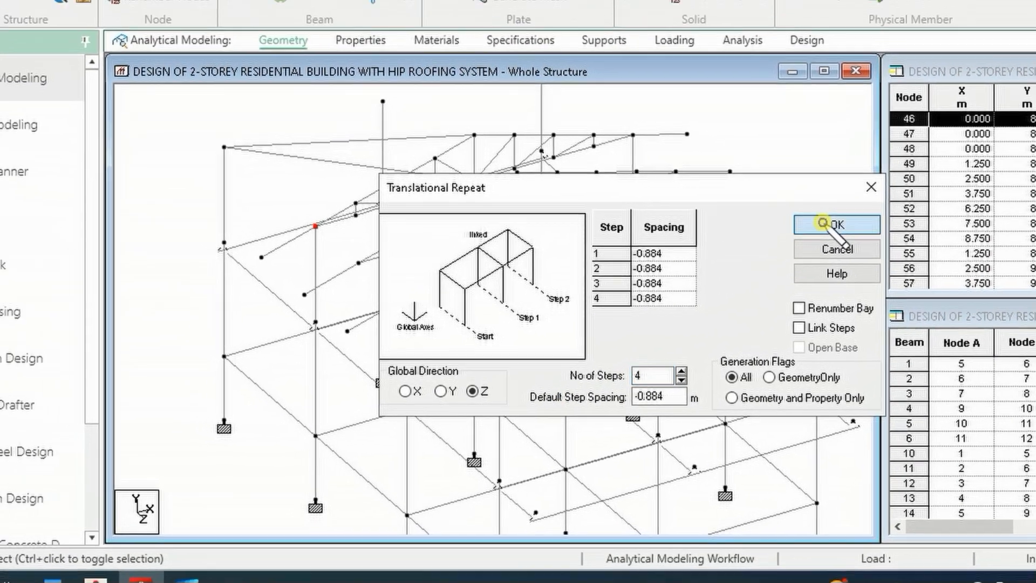
left_click(934, 158)
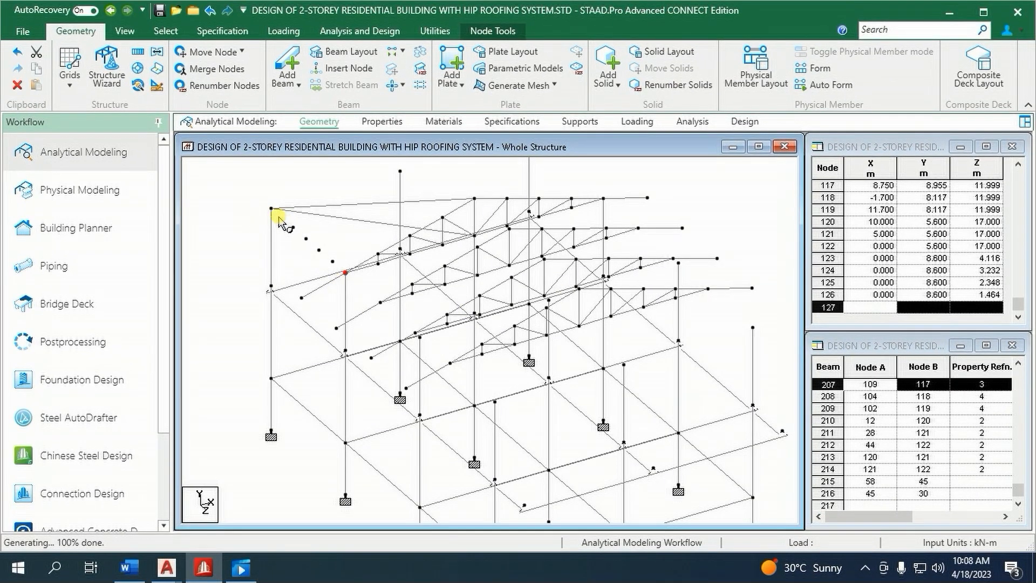
- Repeat the four new nodes once in the X direction at 4.5 m spacing with Link Steps enabled
left_click_drag(277, 216, 347, 273)
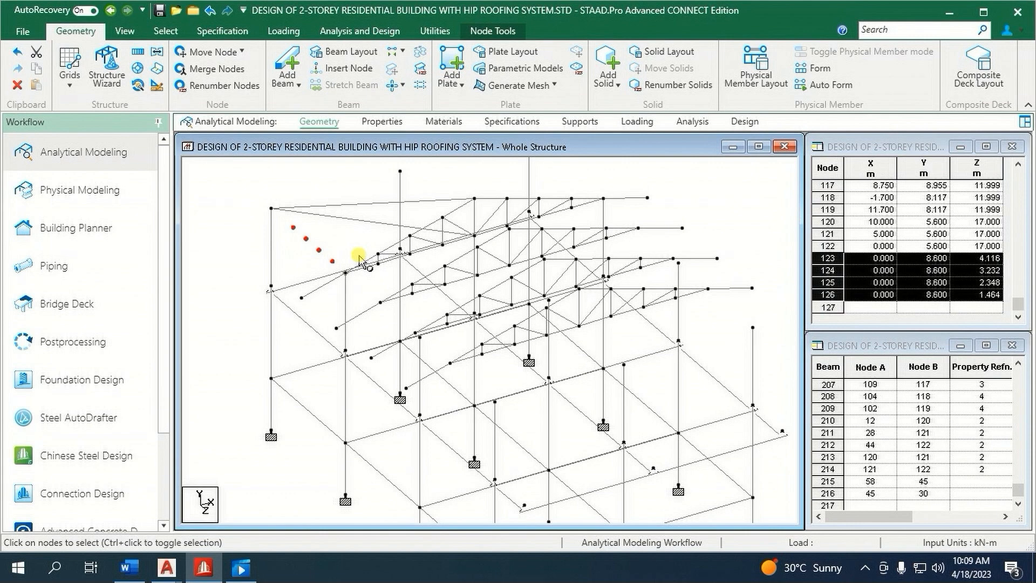
left_click(137, 52)
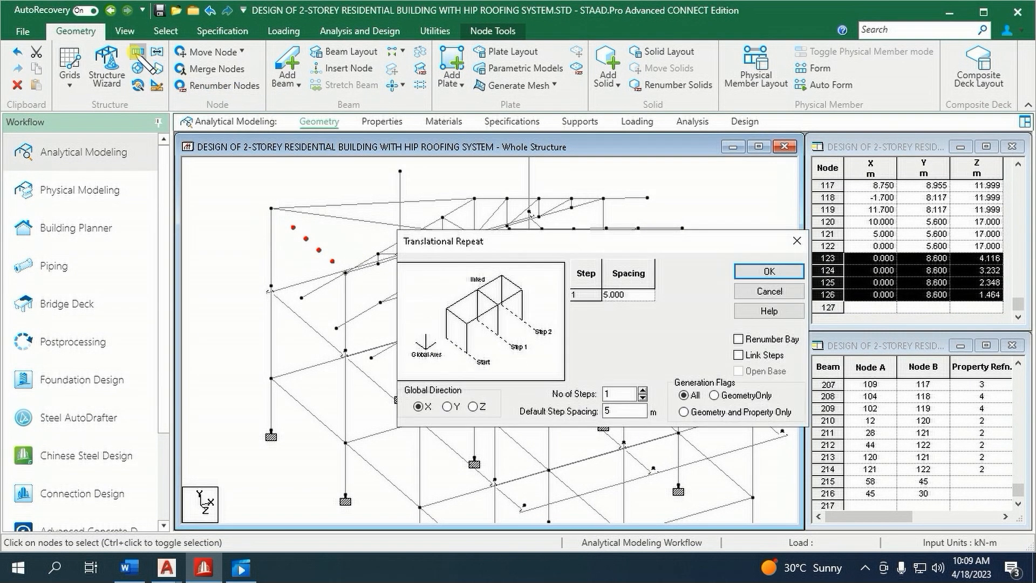
double_click(628, 412)
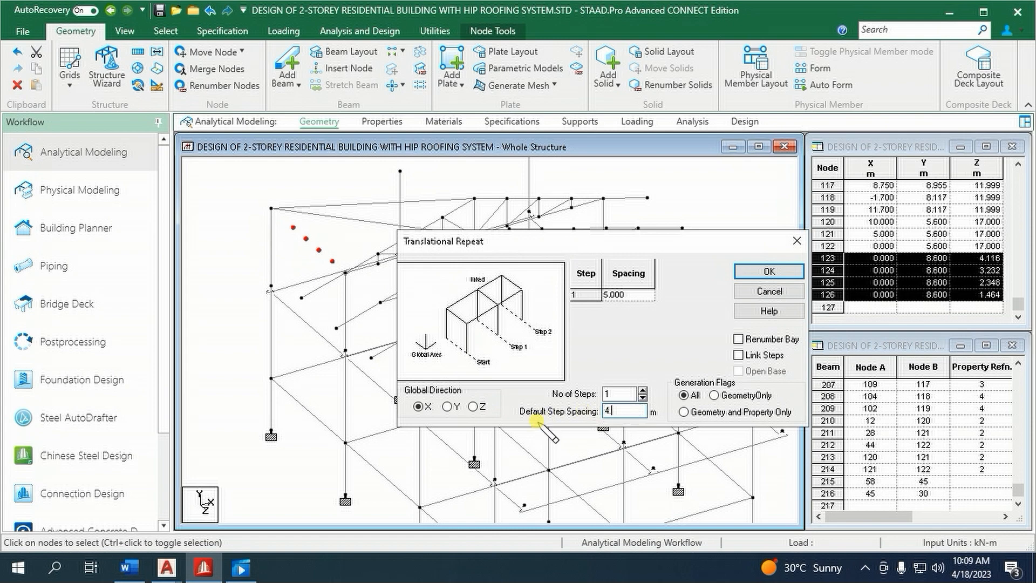
left_click(761, 355)
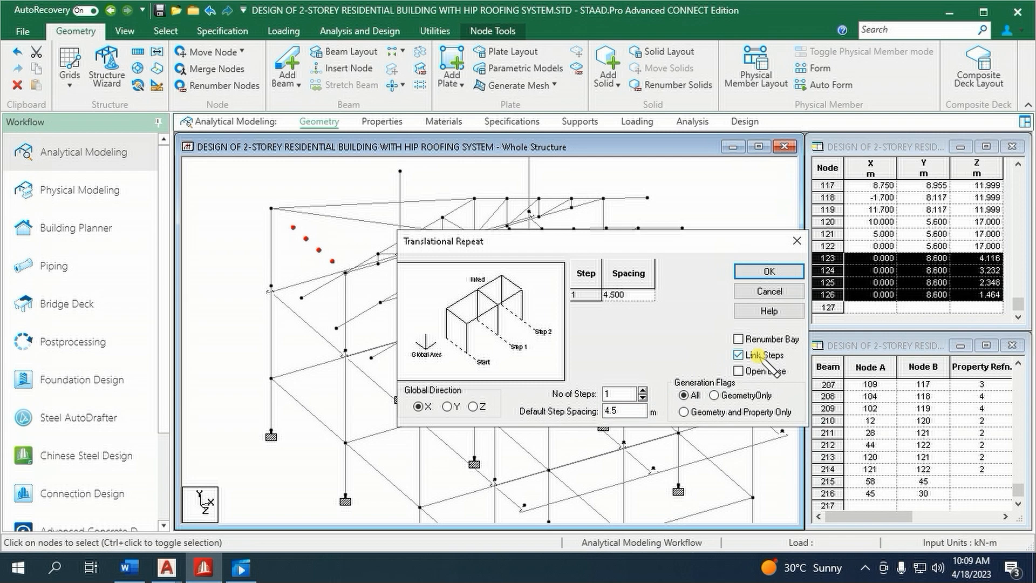
left_click(770, 272)
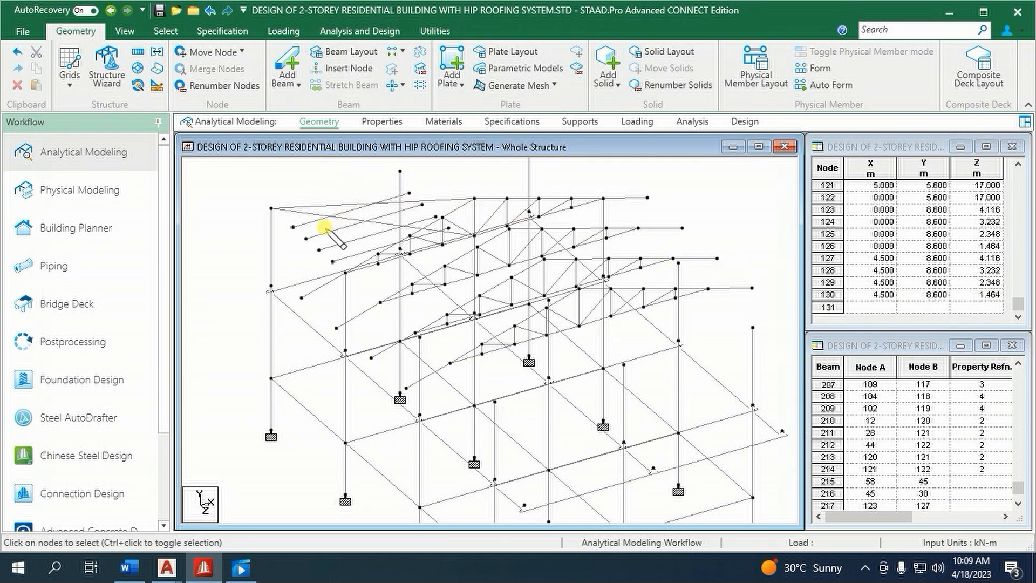
- Intersect the four new parallel beams with the diagonal hip beam
left_click(308, 224)
left_click(327, 233, "ctrl")
left_click(333, 244, "ctrl")
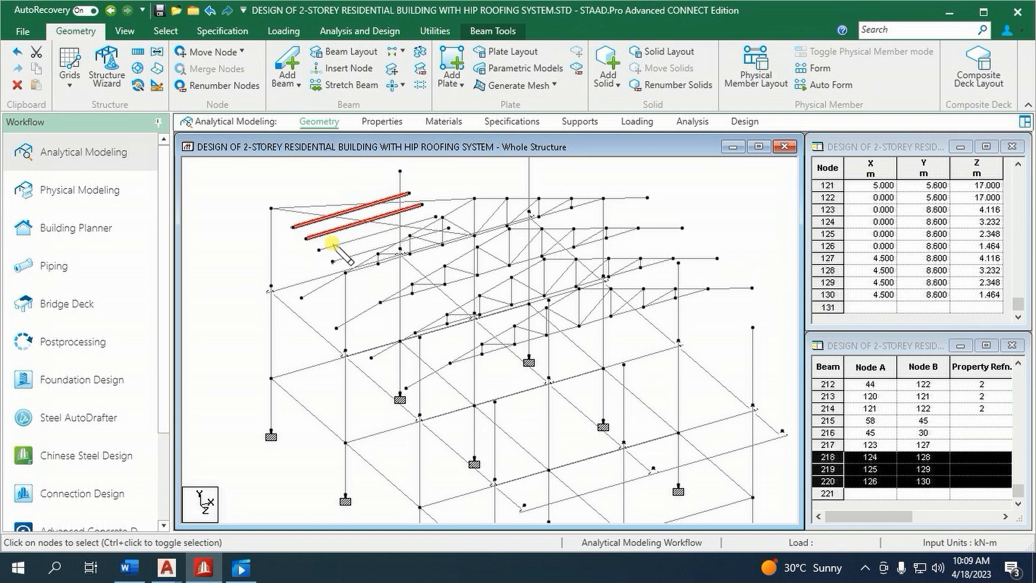
left_click(336, 259, "ctrl")
left_click(303, 210, "ctrl")
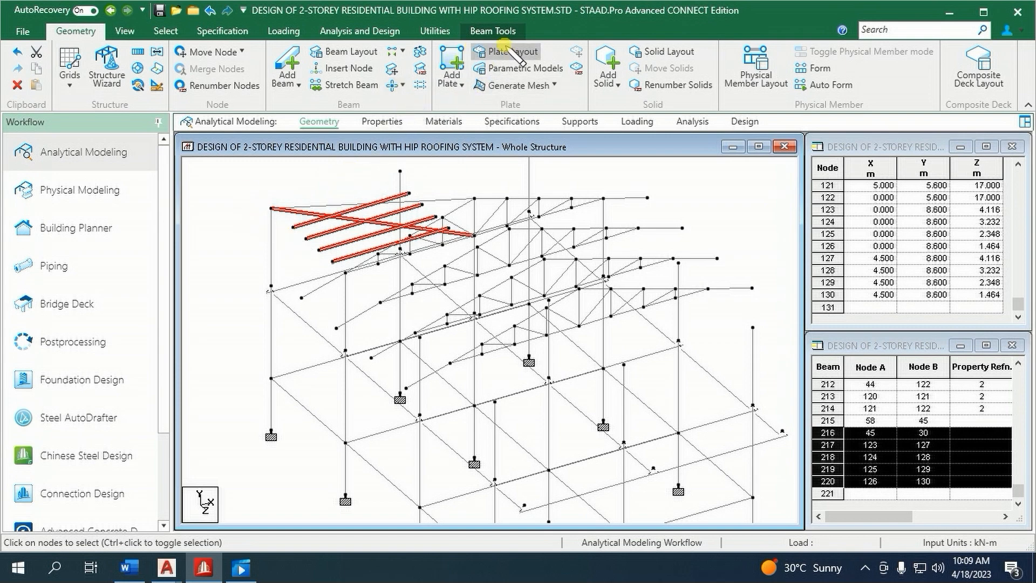
left_click(492, 31)
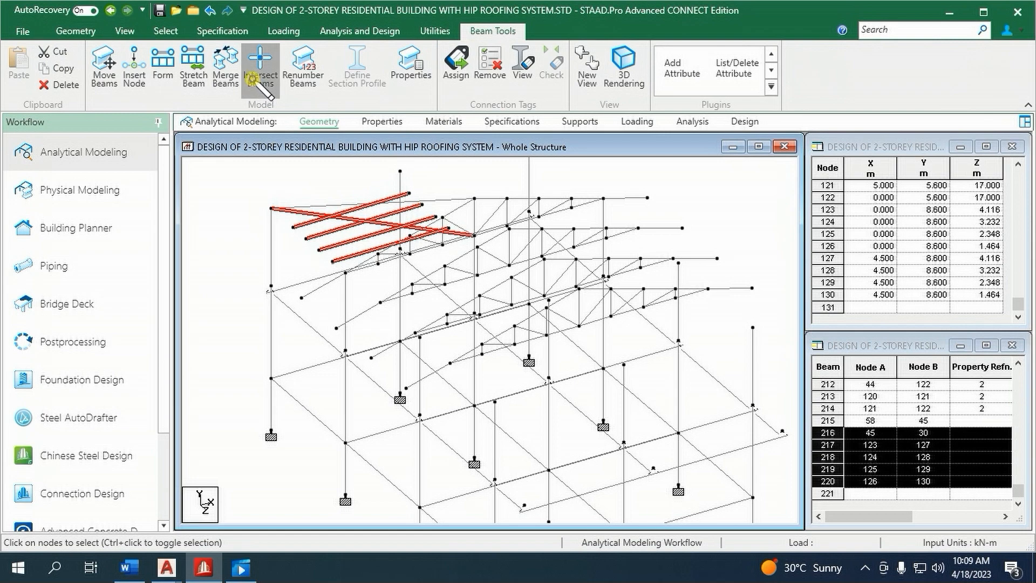
left_click(253, 79)
left_click(460, 372)
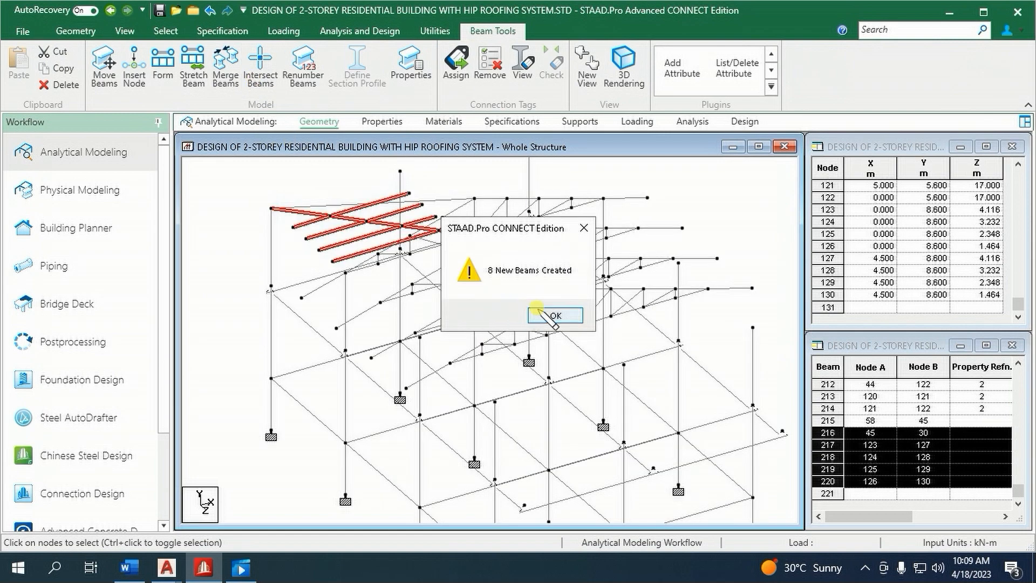
left_click(555, 315)
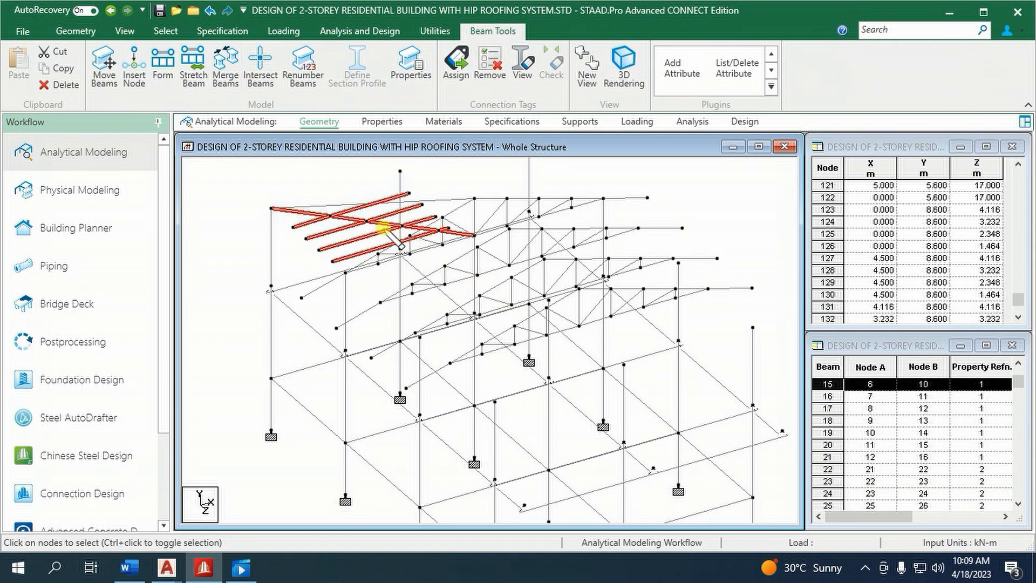
- Delete the four parallel beam segments between their starting nodes and the diagonal hip beam, including the orphaned nodes
left_click(296, 238)
left_click(304, 225)
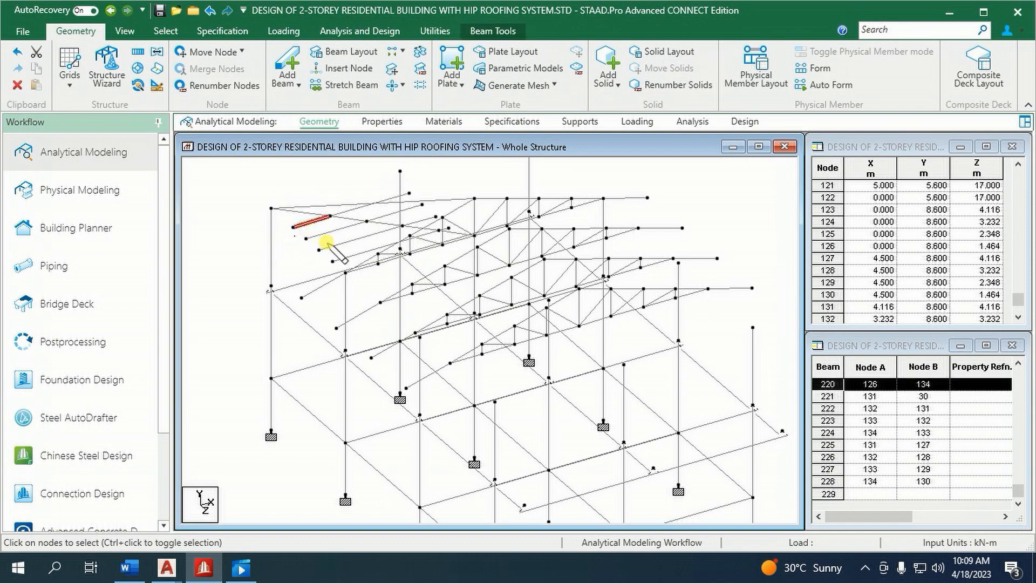
left_click(322, 234, "ctrl")
left_click(333, 246, "ctrl")
left_click(341, 259, "ctrl")
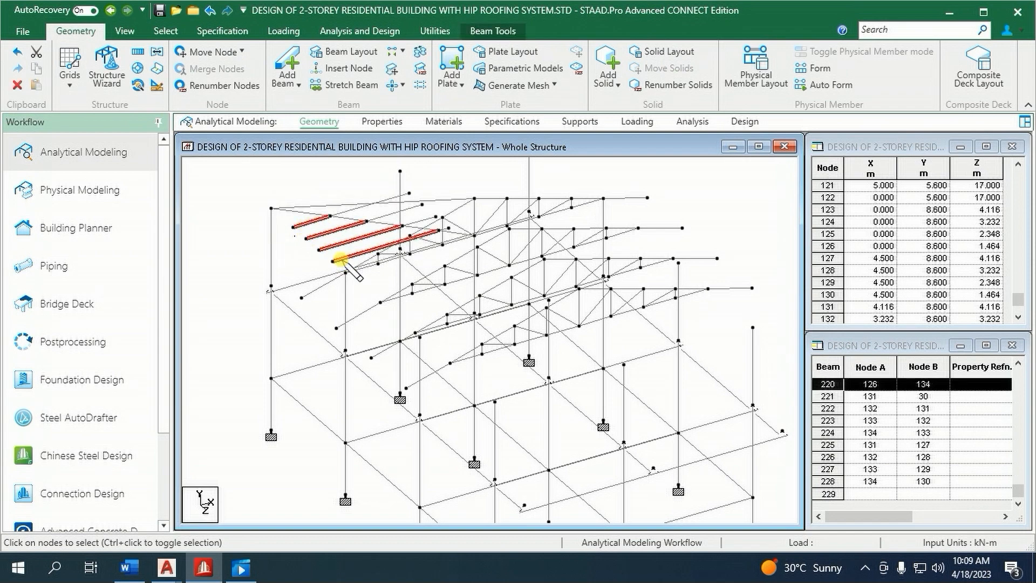
key("Delete")
left_click(553, 315)
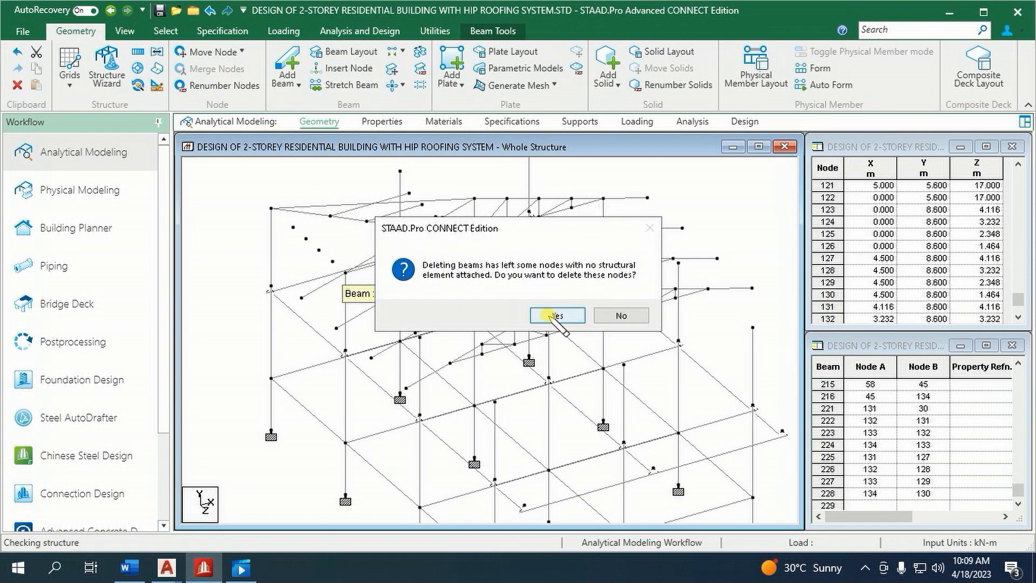
left_click(556, 316)
- Delete the three longer leftover beam segments beyond the diagonal hip beam, along with their orphaned nodes
left_click(356, 209)
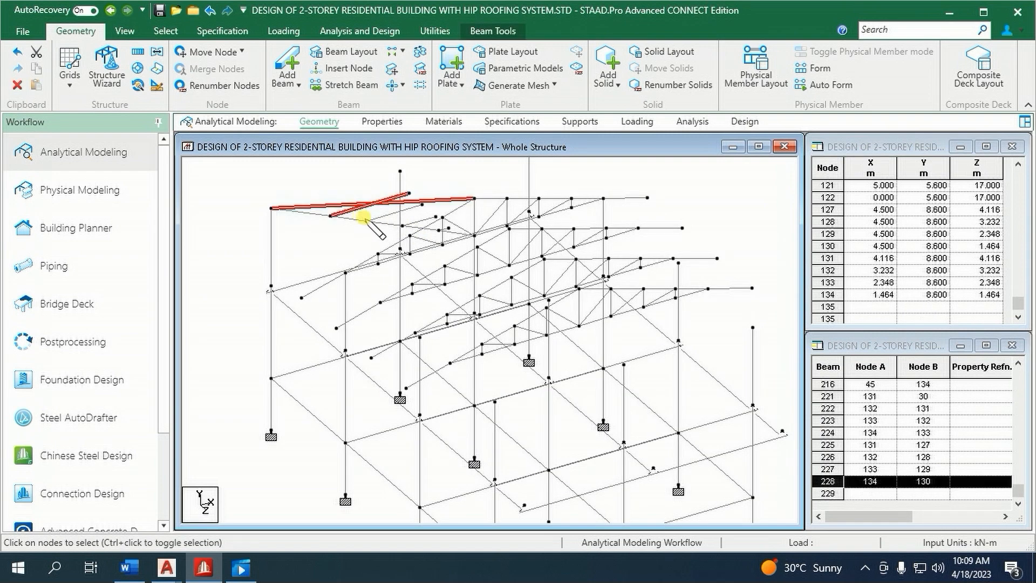
left_click(396, 213, "ctrl")
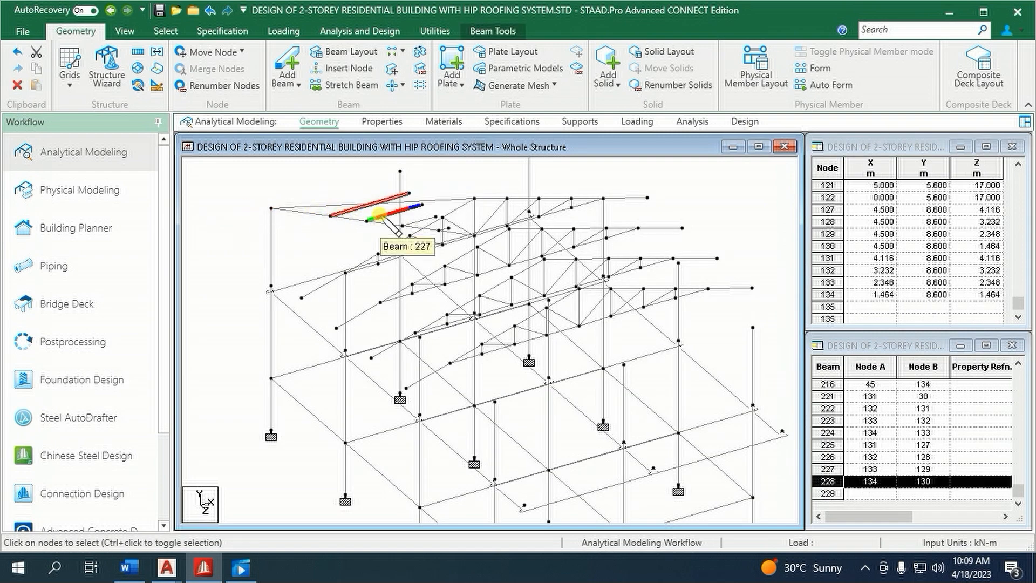
left_click(420, 219, "ctrl")
key("Delete")
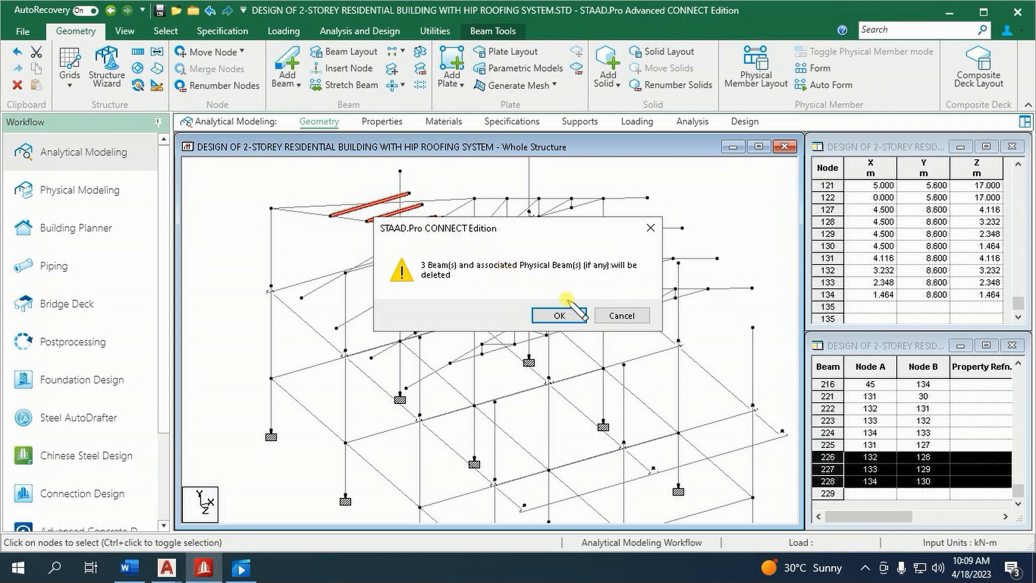
left_click(568, 317)
left_click(570, 315)
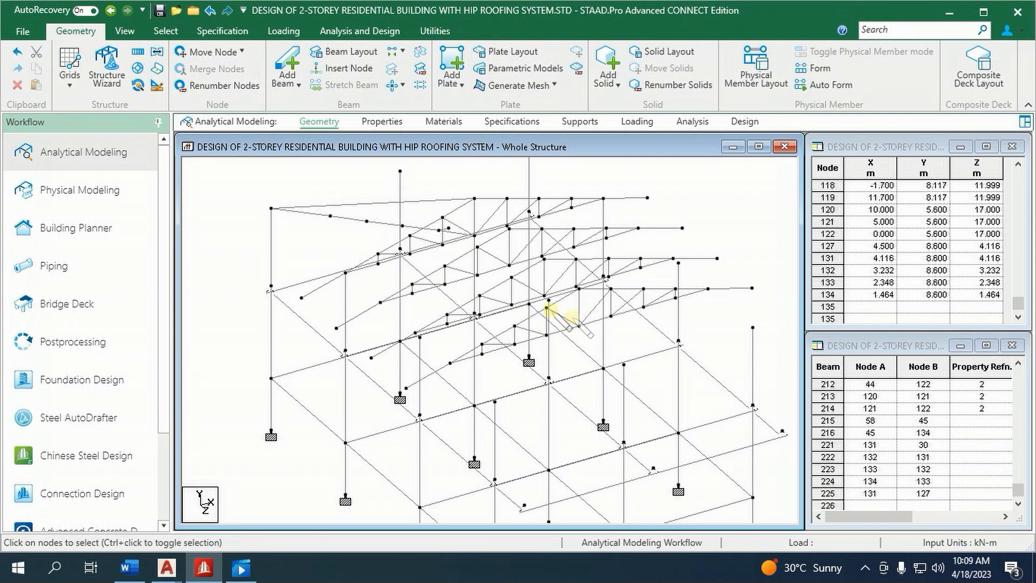
- Repeat the four nodes on the horizontal diagonal hip beam once in the Y direction at 2 m spacing with Link Steps enabled
right_click(330, 228)
mouse_move(372, 251)
left_click(521, 255)
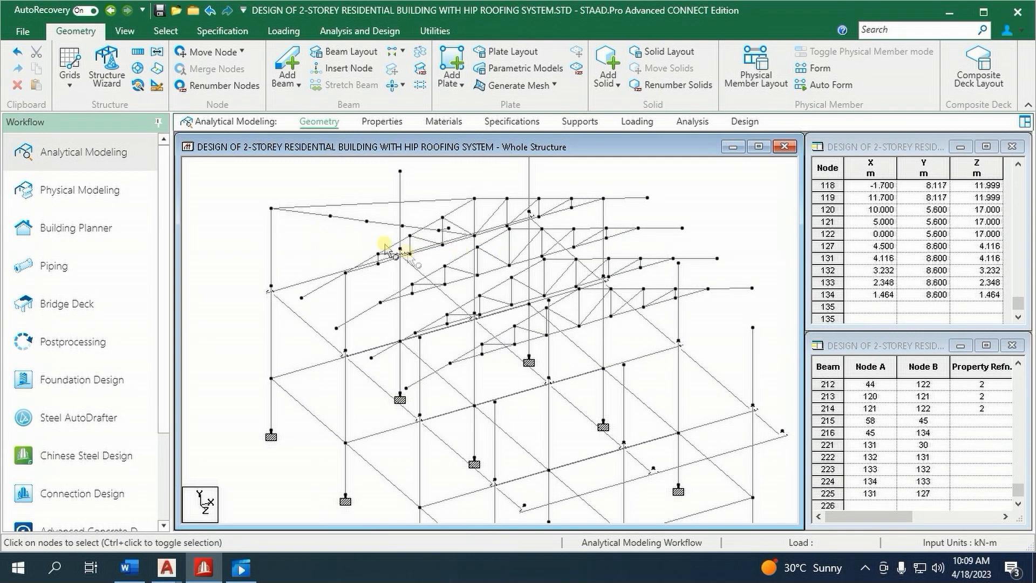
left_click(330, 216)
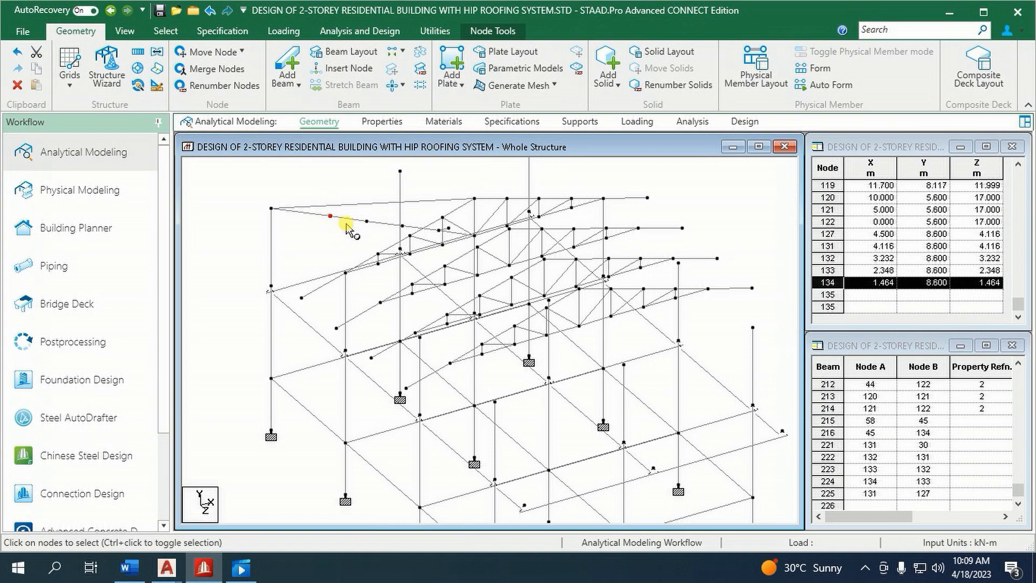
left_click(402, 226, "ctrl")
left_click(438, 230, "ctrl")
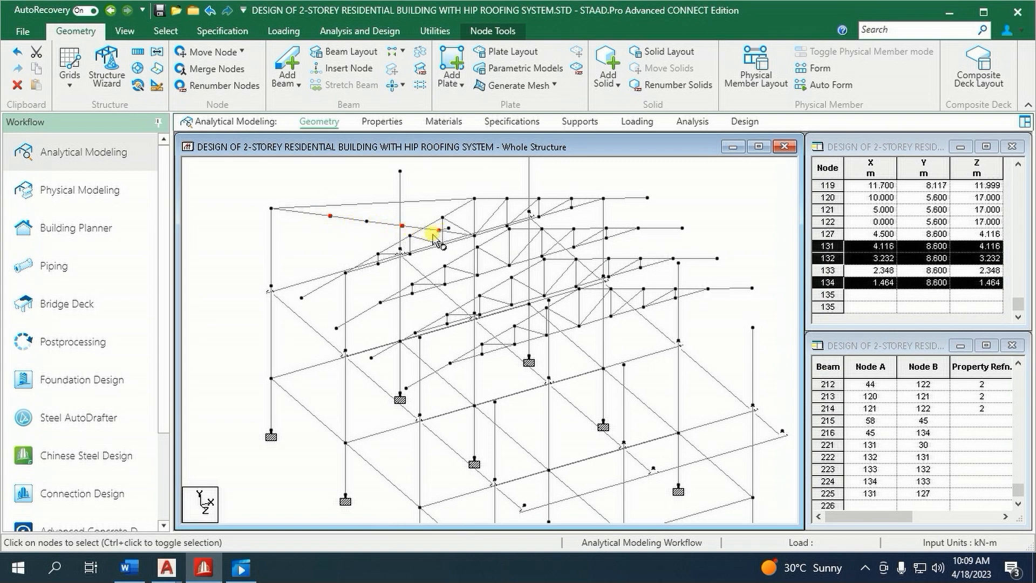
left_click(367, 222, "ctrl")
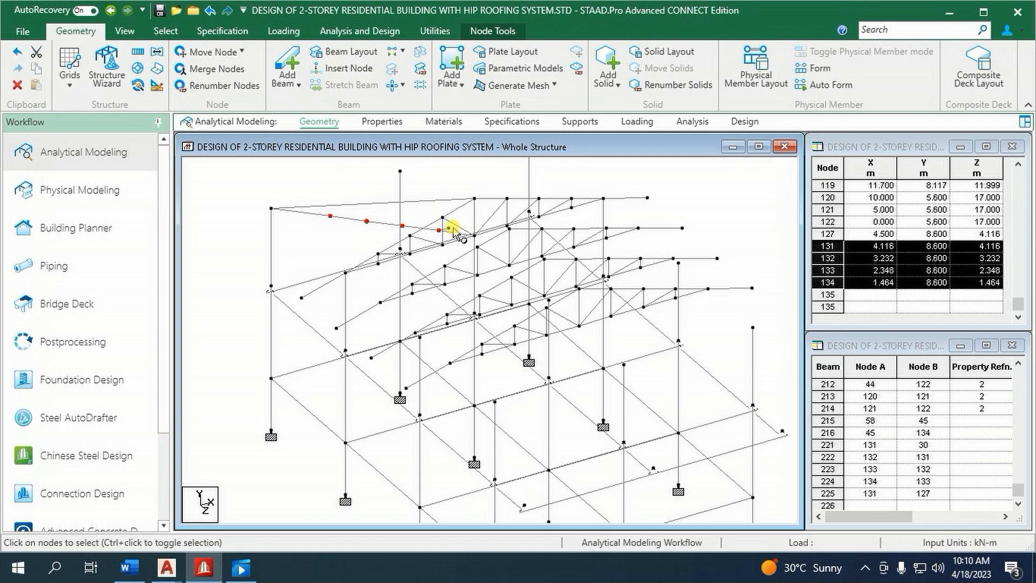
left_click(139, 51)
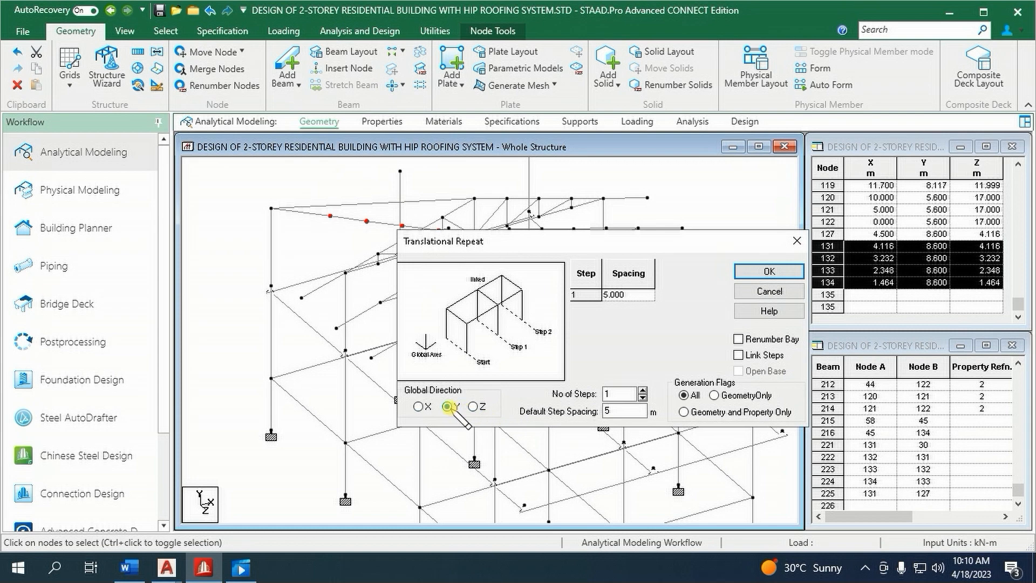
left_click(618, 410)
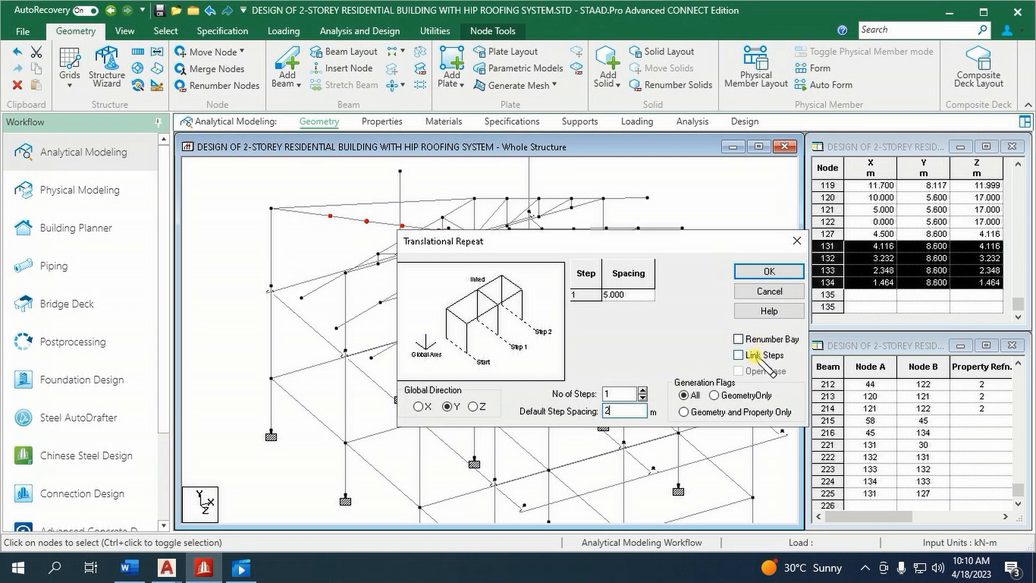
left_click(770, 272)
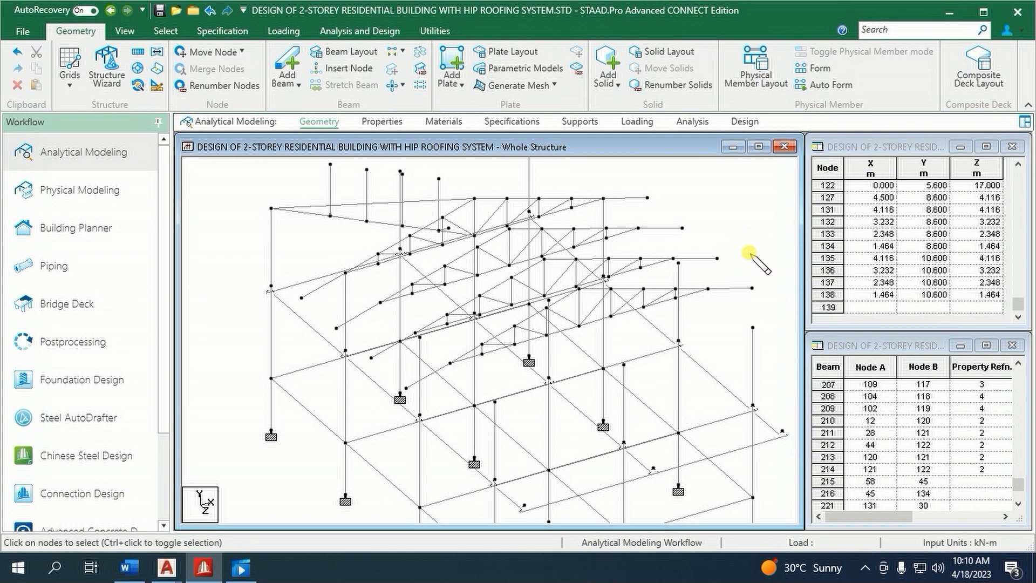
- Intersect the four new vertical beams with the sloping hip beam above the horizontal diagonal beam
left_click(333, 189)
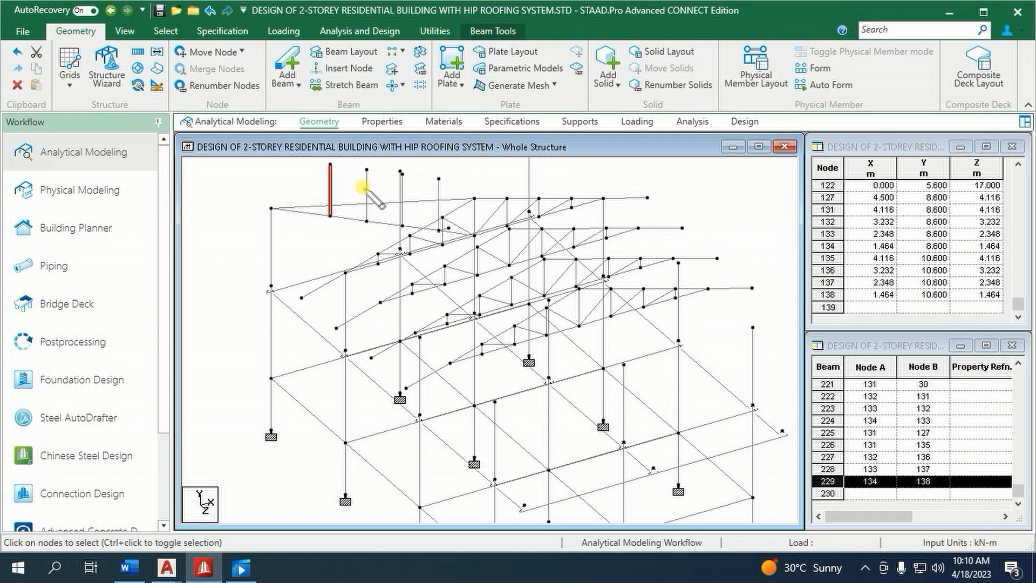
left_click(366, 190, "ctrl")
left_click(401, 195, "ctrl")
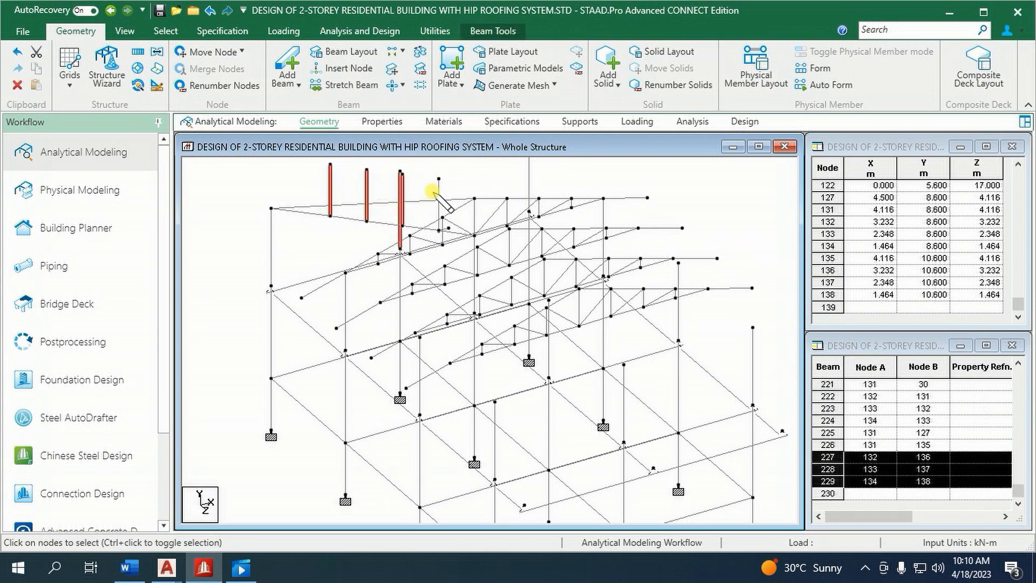
left_click(438, 195, "ctrl")
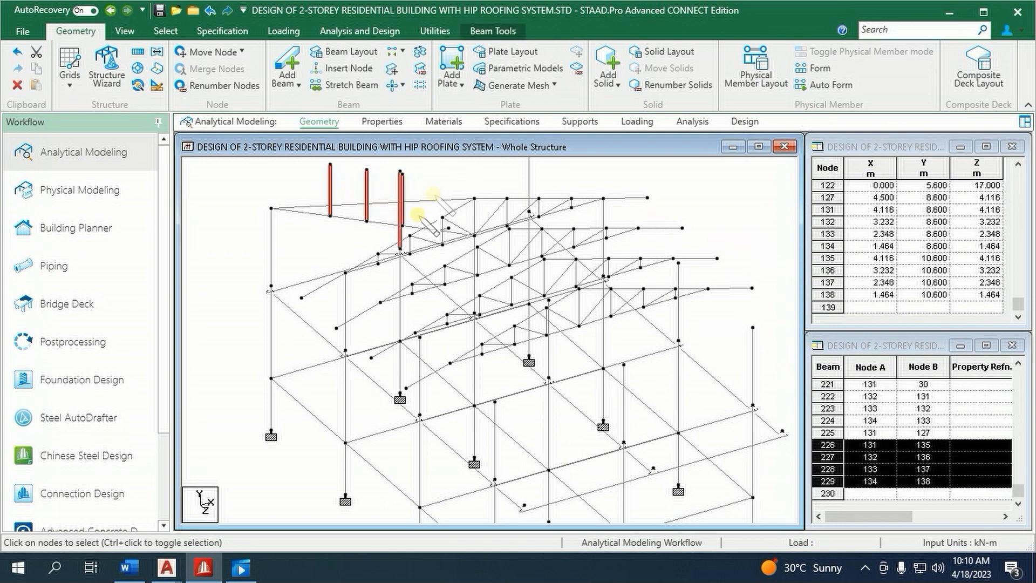
left_click(313, 203, "ctrl")
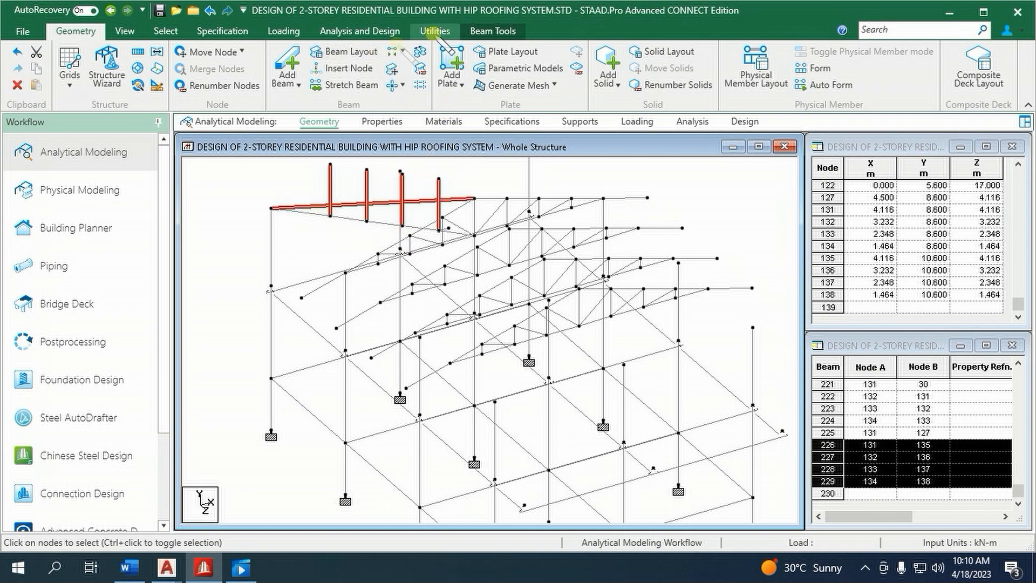
left_click(492, 31)
left_click(261, 67)
left_click(456, 308)
left_click(546, 314)
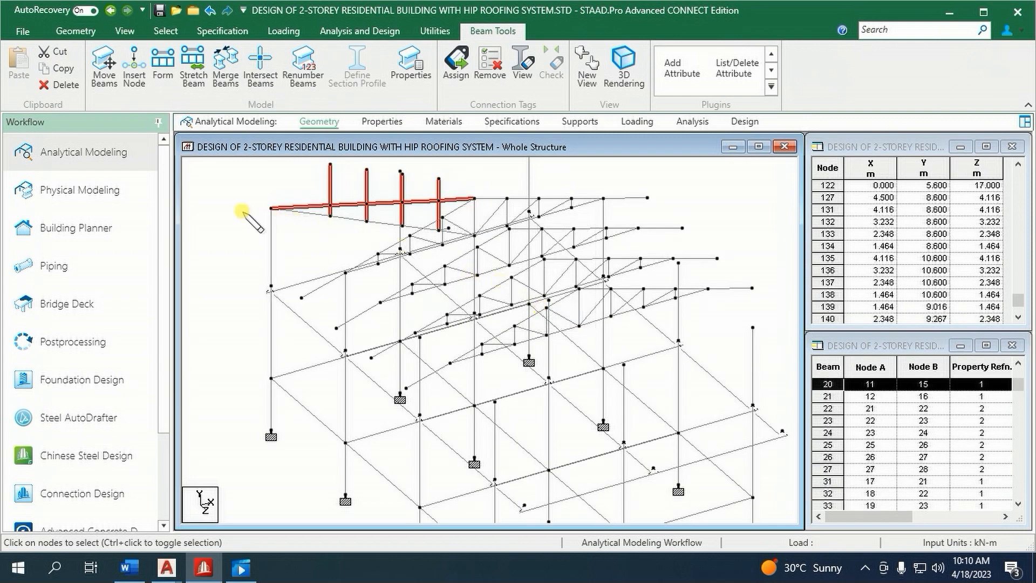
left_click(242, 210)
- Repeat the eave end node at X -1.700, Z 5.000 once in the Z direction at -10 m spacing with Link Steps enabled
right_click(232, 221)
mouse_move(319, 254)
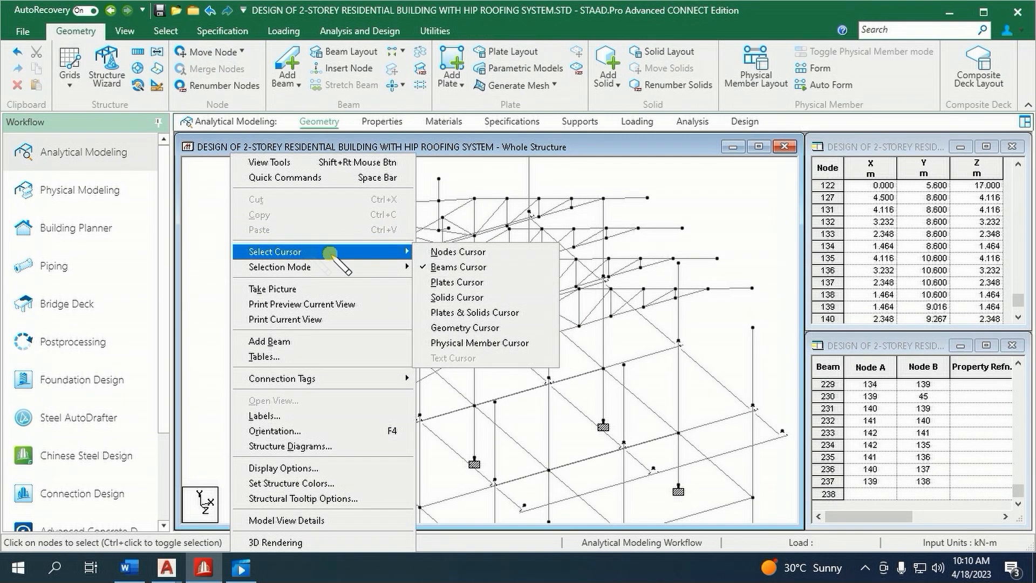
left_click(423, 257)
left_click(301, 300)
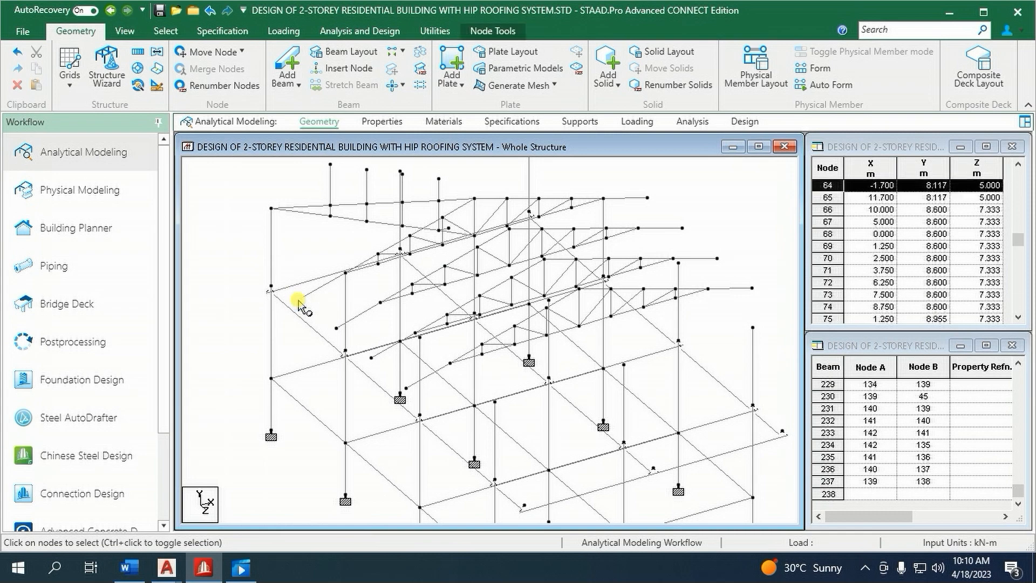
left_click(138, 51)
left_click(473, 406)
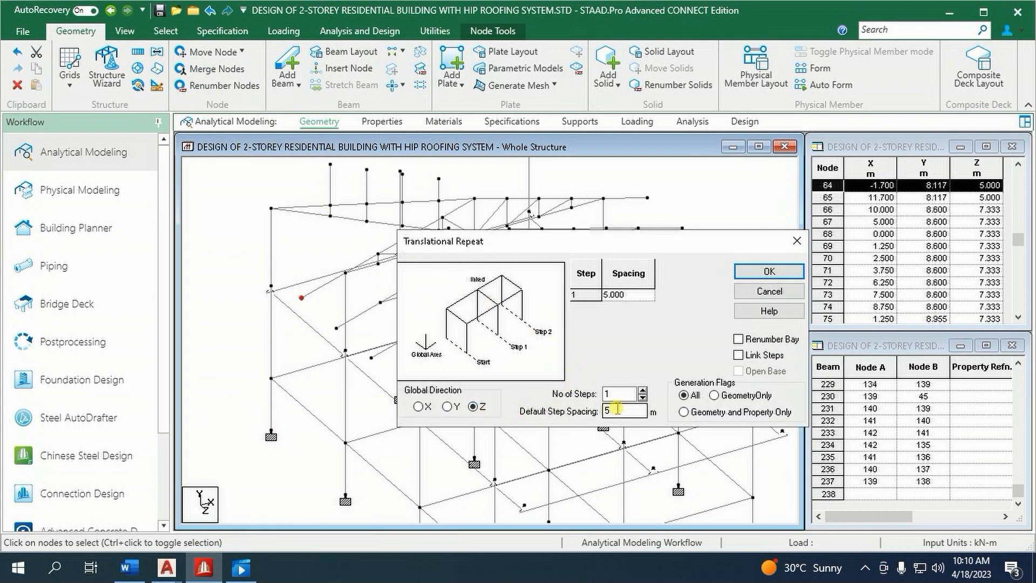
type("-10")
left_click(749, 355)
left_click(766, 271)
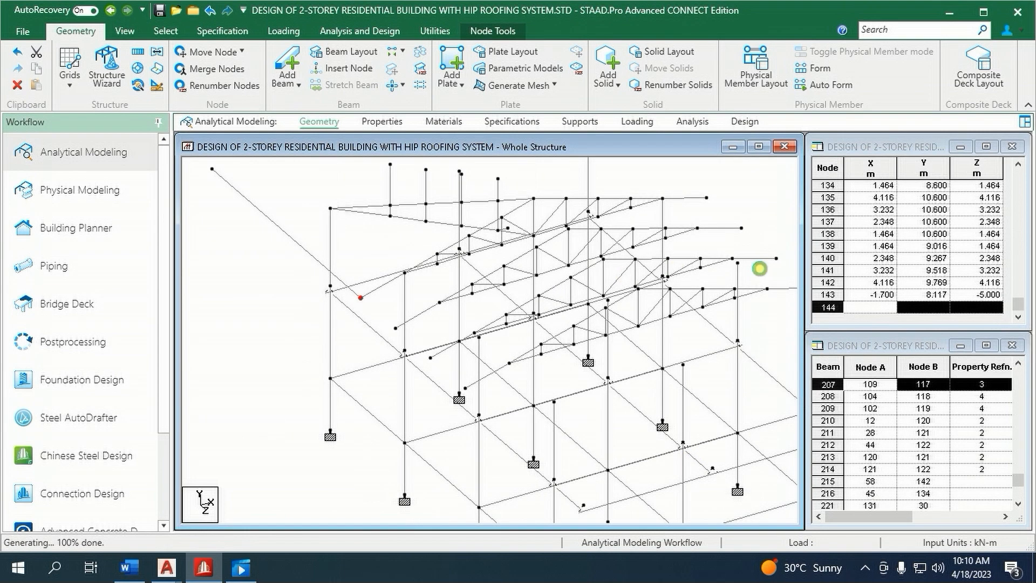
- Stretch member 230, the outermost sloping hip beam segment, to existing member 238 along the eave line
left_click(375, 208)
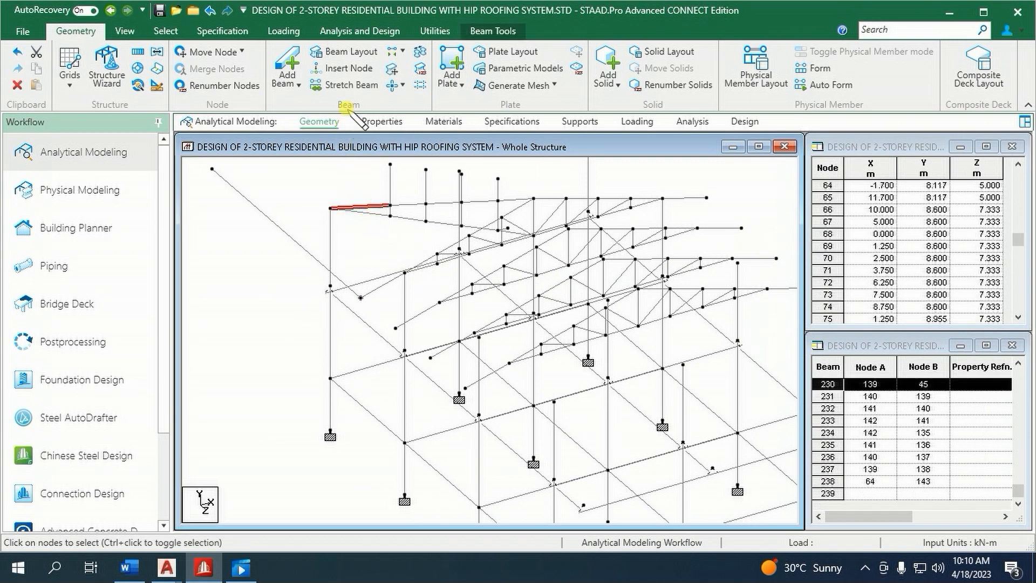
left_click(352, 86)
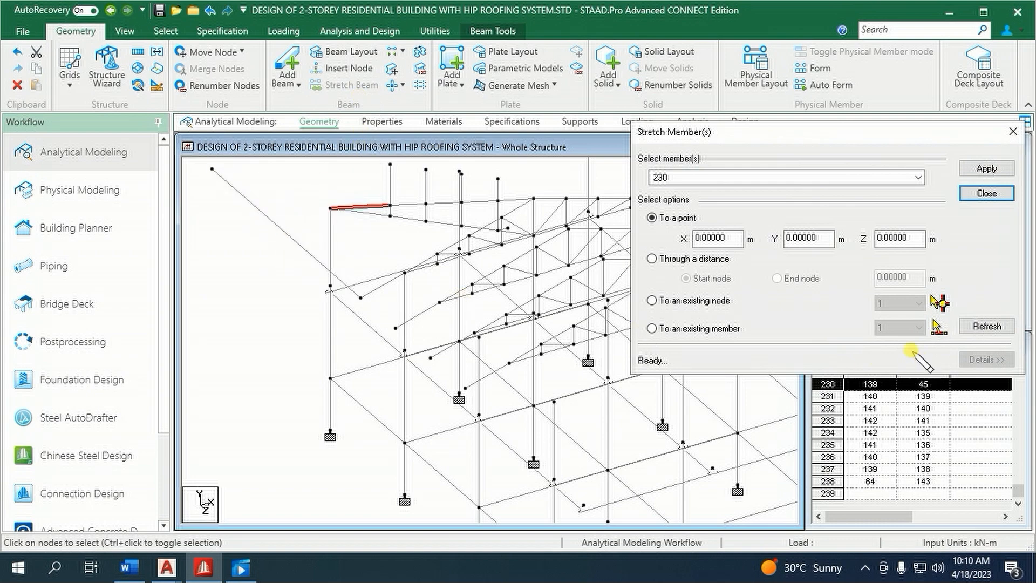
left_click(708, 330)
left_click(918, 328)
scroll(909, 305, "down", 10)
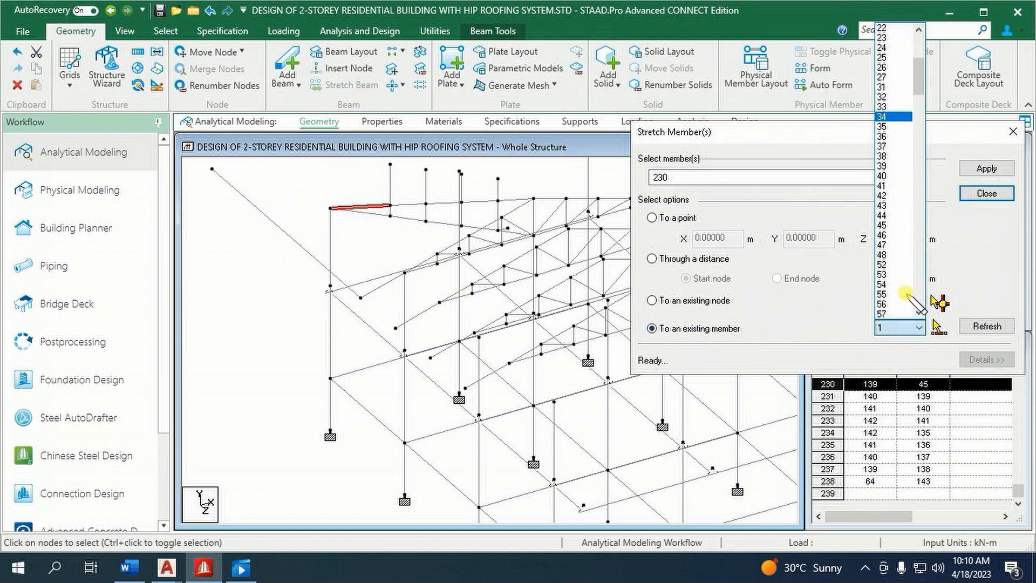
scroll(909, 304, "down", 20)
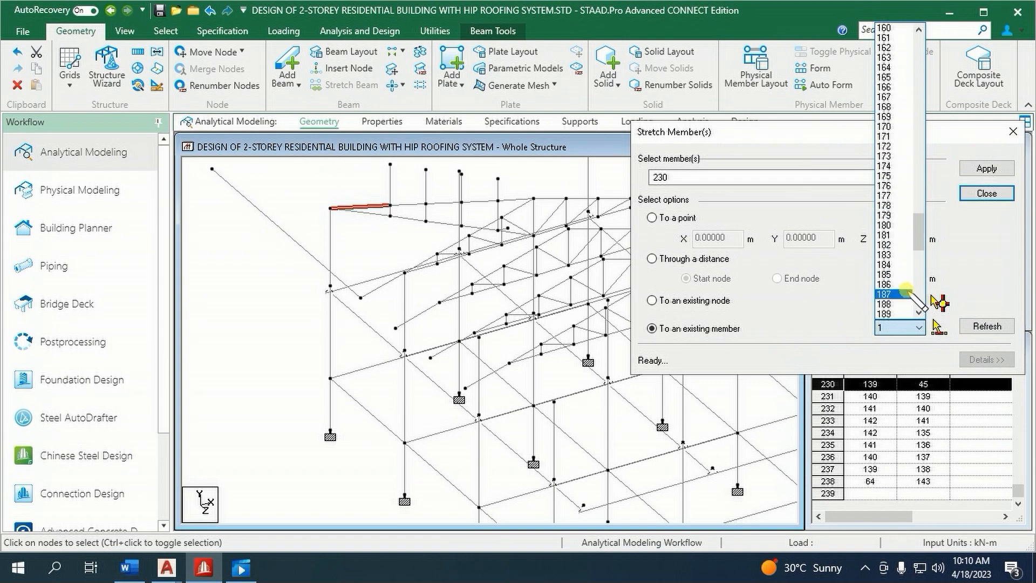
scroll(906, 292, "down", 6)
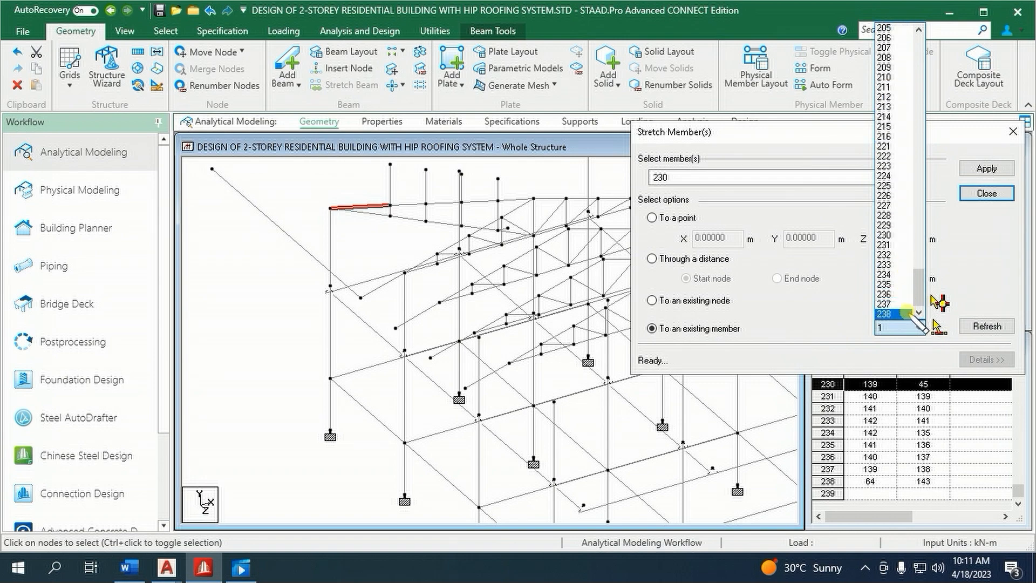
left_click(896, 314)
left_click(985, 167)
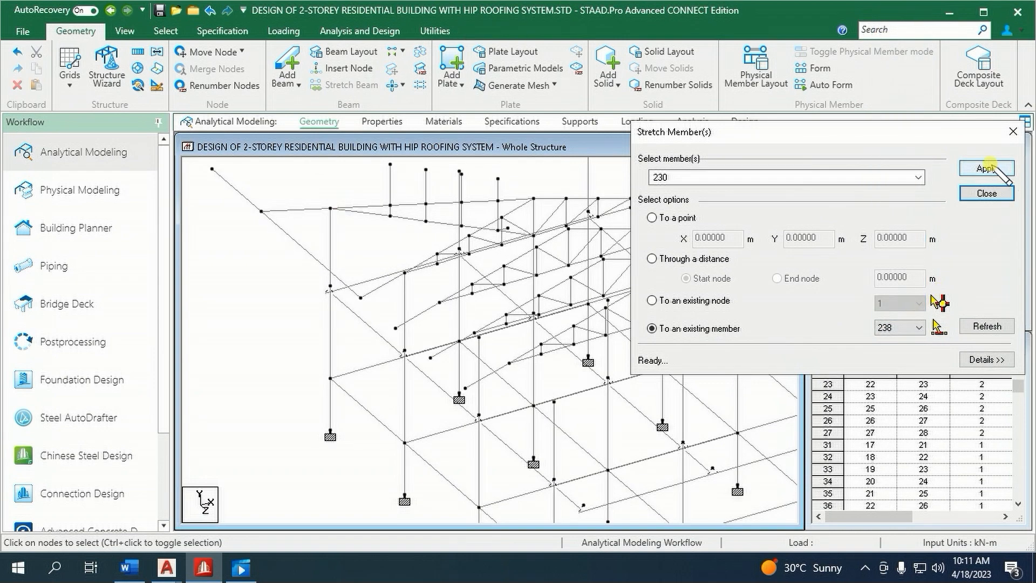
left_click(986, 193)
- Delete the two segments of the eave construction line that crosses the stretched hip beam's outer end, including their orphaned nodes
left_click(248, 198)
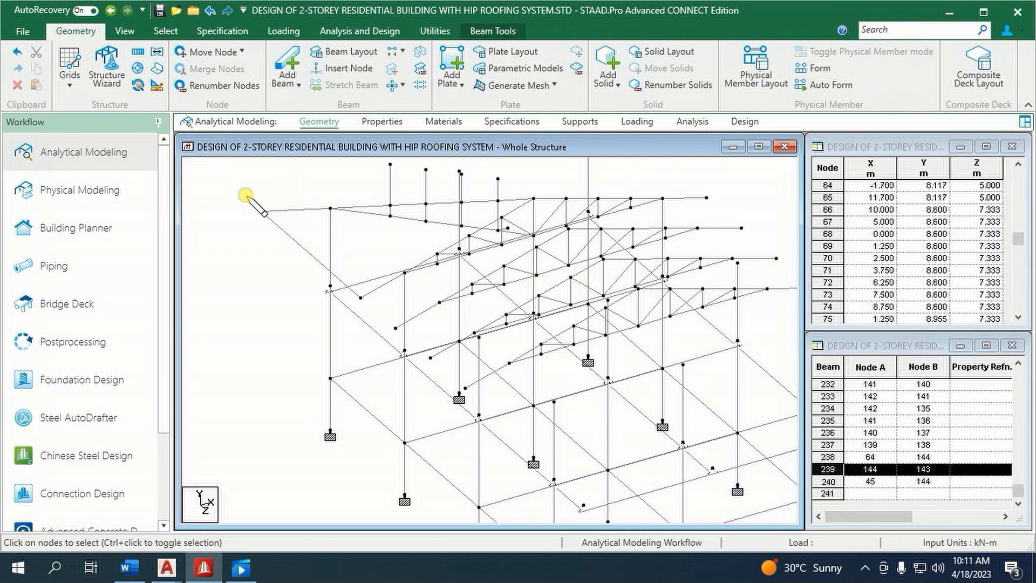
left_click(293, 240, "ctrl")
key("Delete")
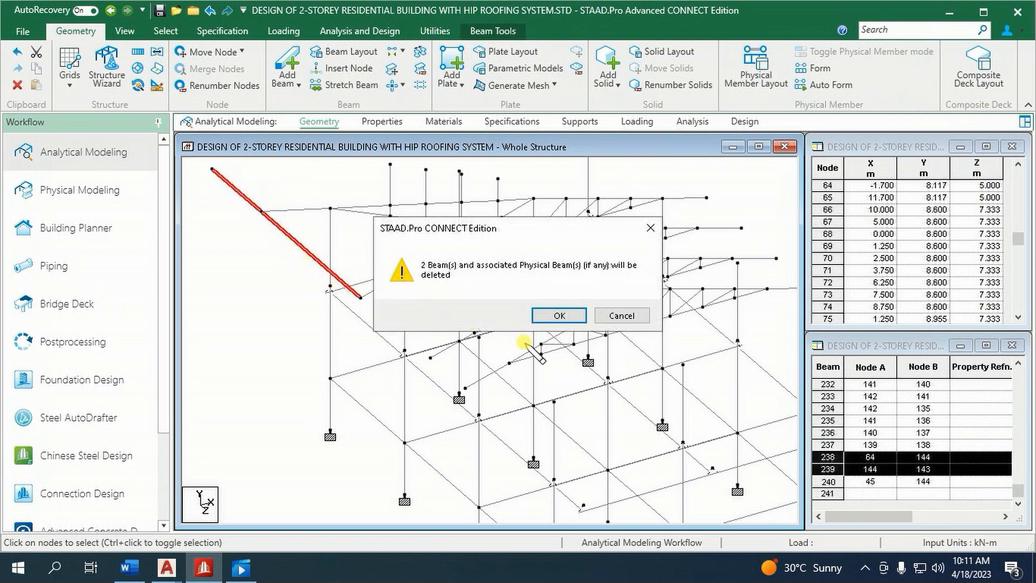
left_click(556, 316)
left_click(560, 316)
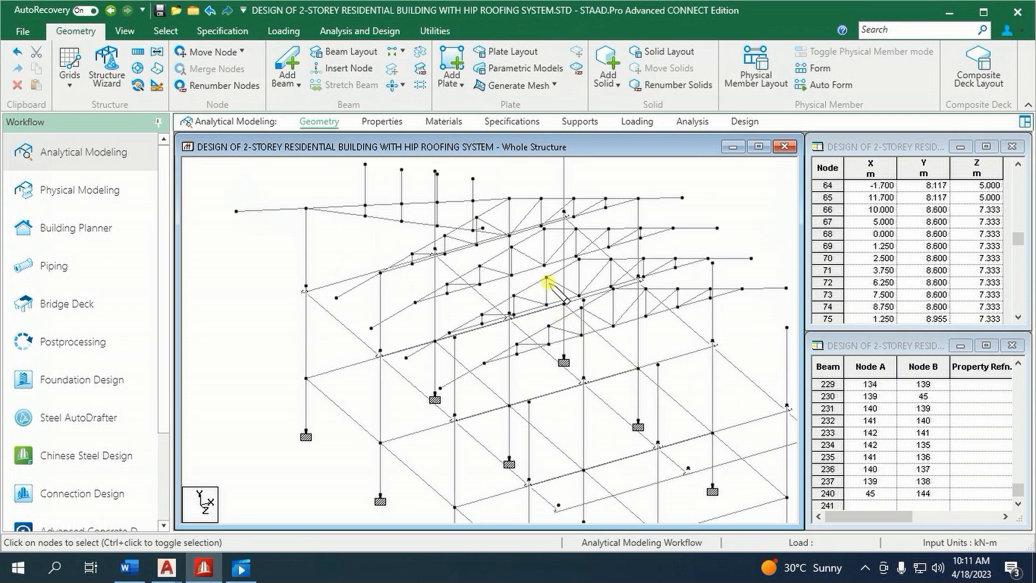
- Delete the short leftover beam 225 between nodes 131 and 127 near the inner end of the diagonal hip beam, including its orphaned node
left_click(475, 209)
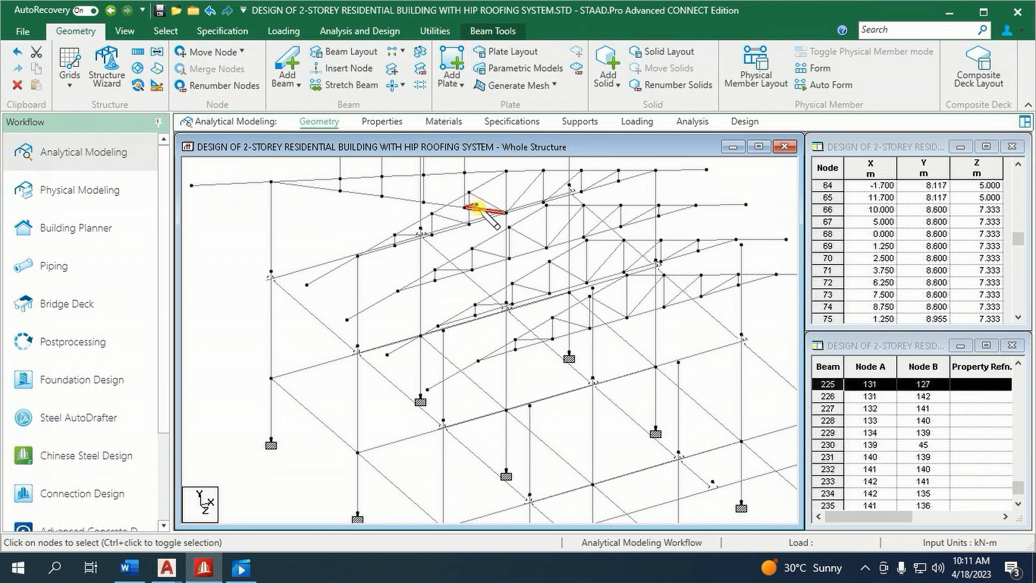
key("Delete")
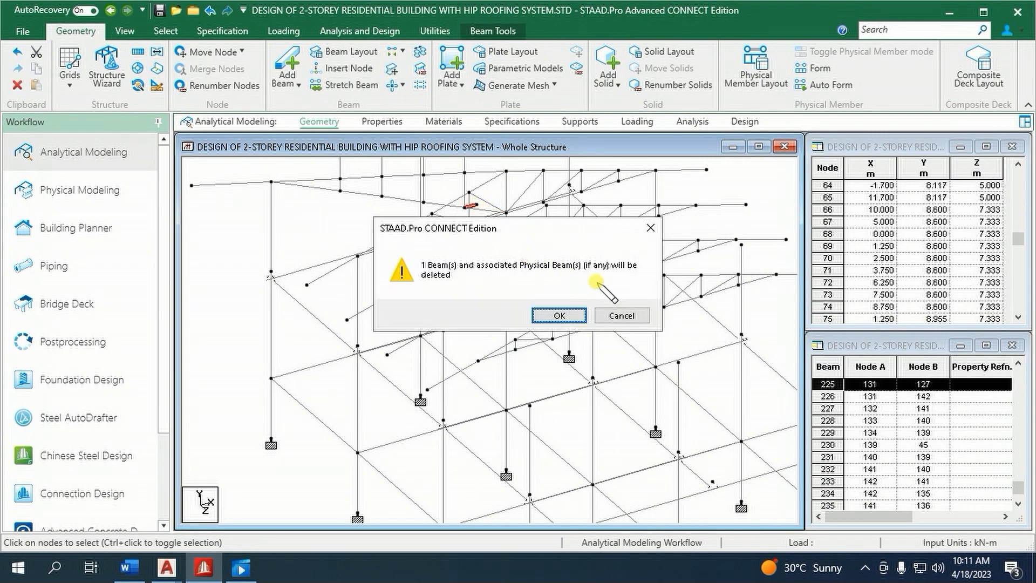
left_click(564, 315)
left_click(567, 312)
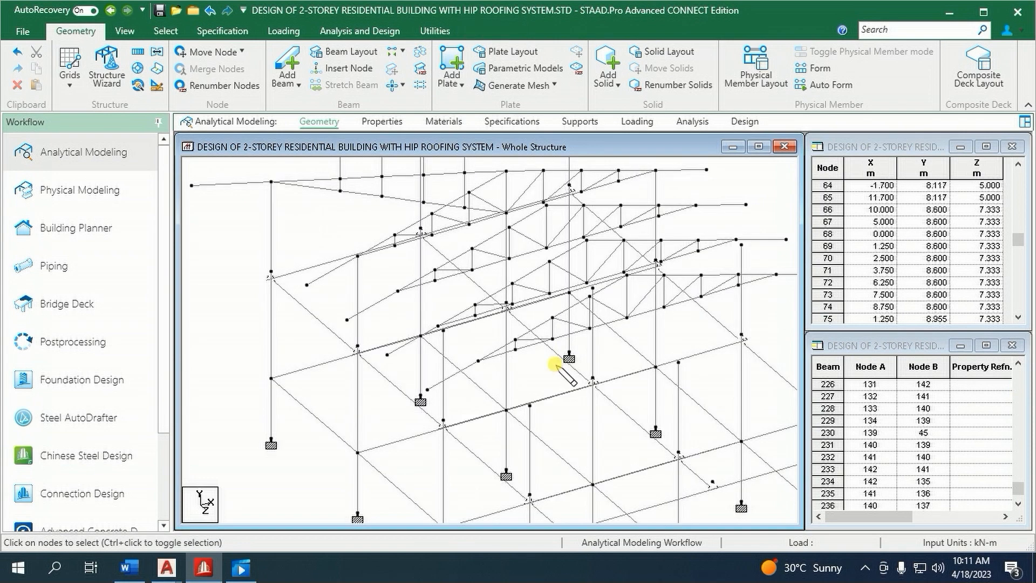
- Delete the two vertical beam segments projecting above the sloping hip beam nearest the building corner, including their orphaned nodes
scroll(590, 419, "down", 3)
middle_click_drag(461, 305, 467, 422)
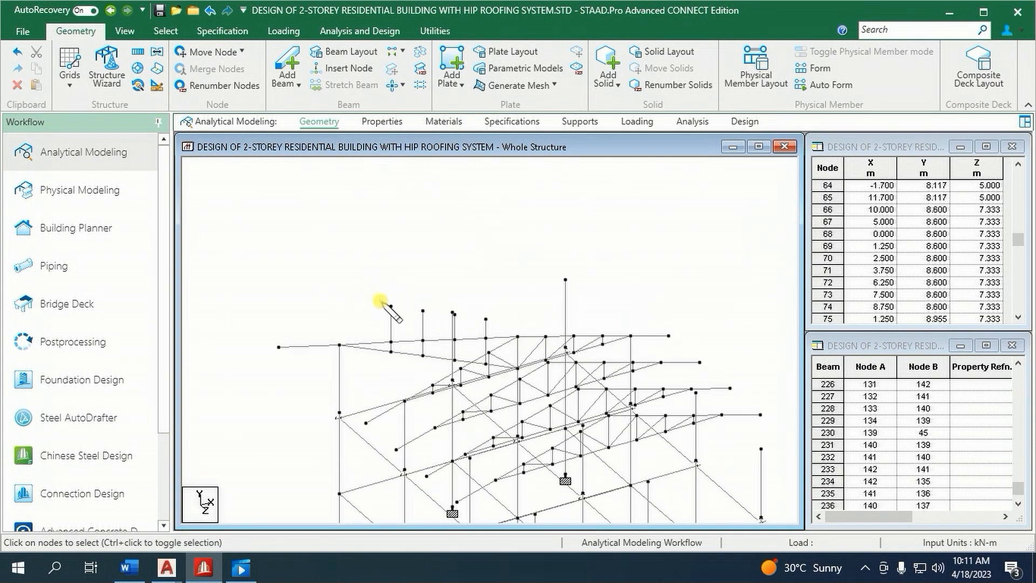
left_click_drag(428, 320, 427, 320)
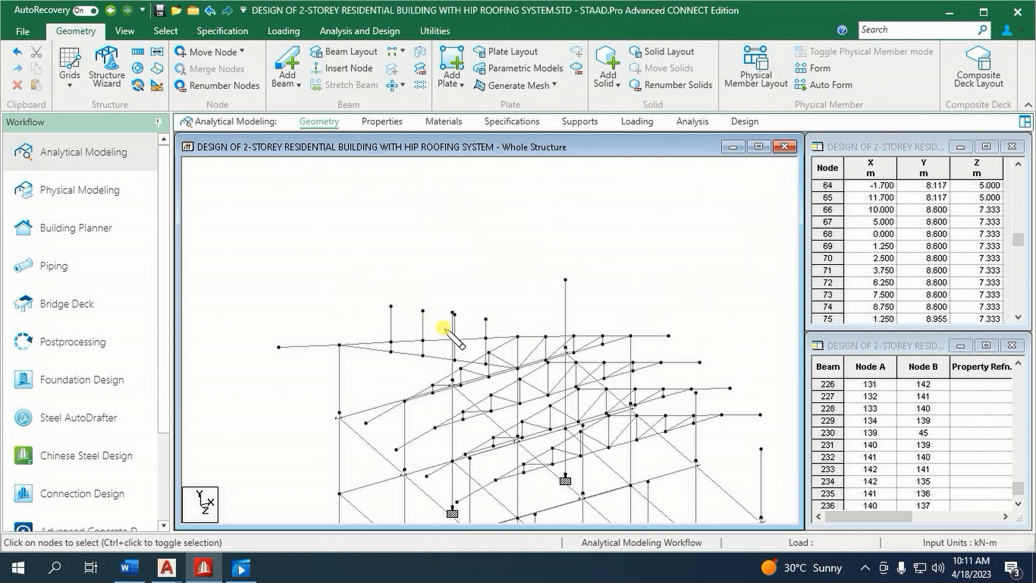
left_click_drag(373, 288, 441, 331)
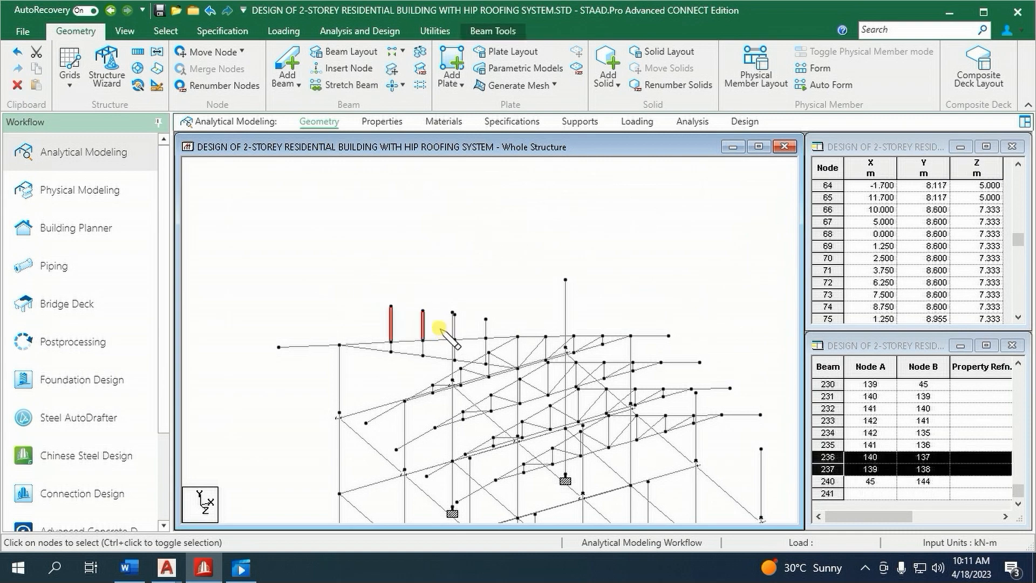
key("Delete")
left_click(428, 314)
left_click(562, 314)
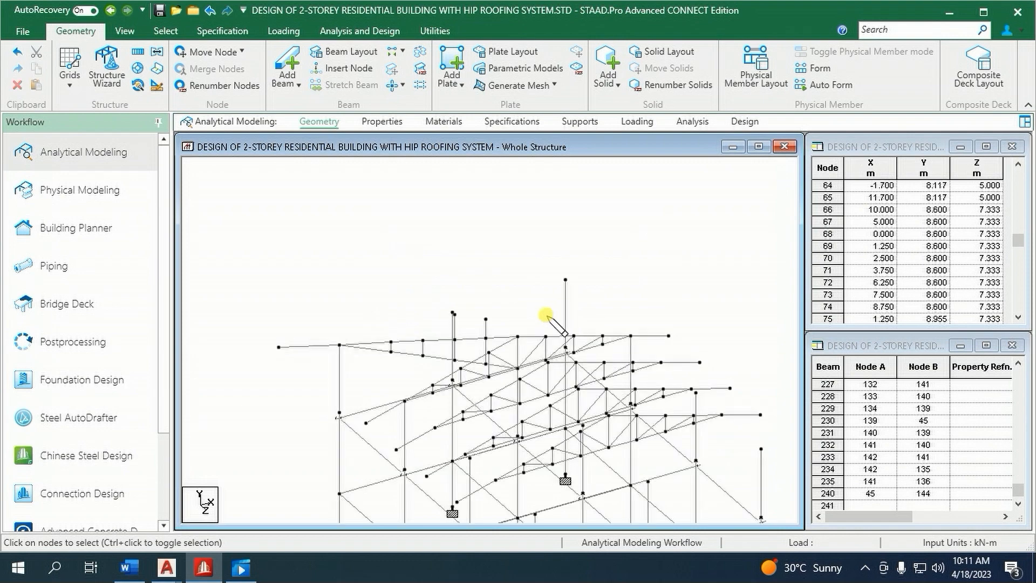
- Delete the remaining vertical beam segments projecting above the inner part of the sloping hip beam, along with their orphaned nodes
scroll(546, 315, "up", 3)
left_click(432, 281)
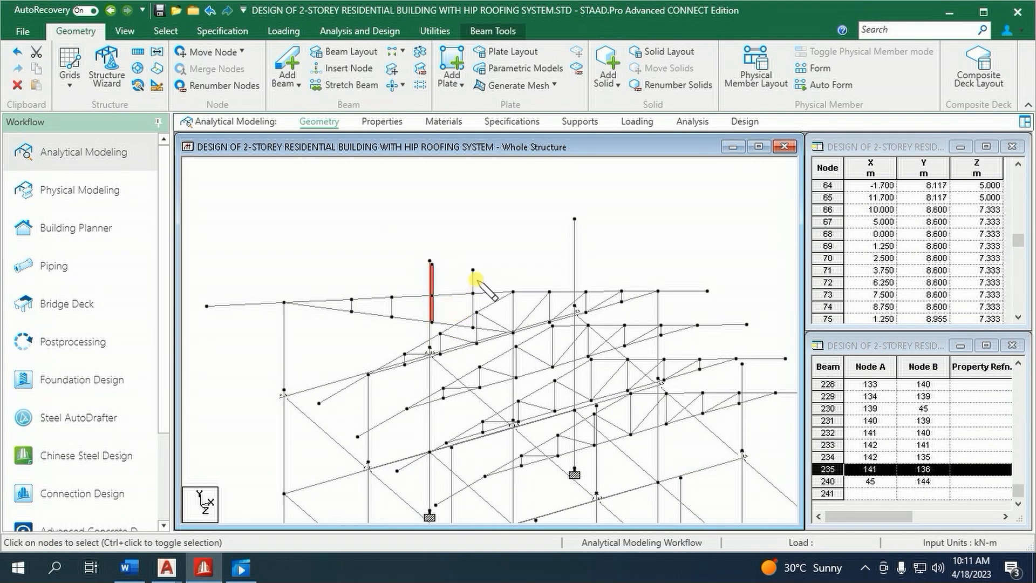
left_click(474, 281, "ctrl")
key("Delete")
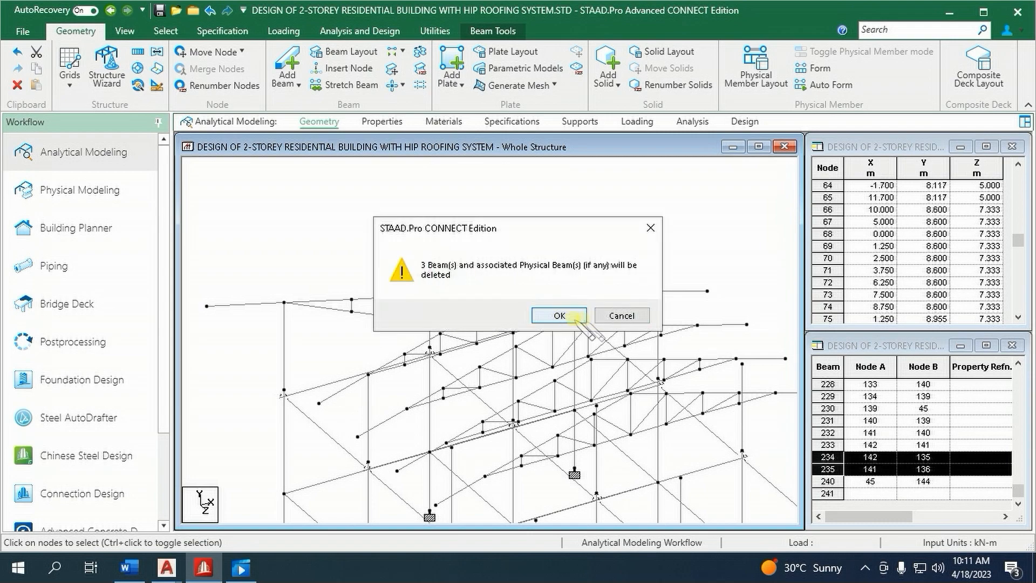
left_click(558, 315)
left_click(558, 315)
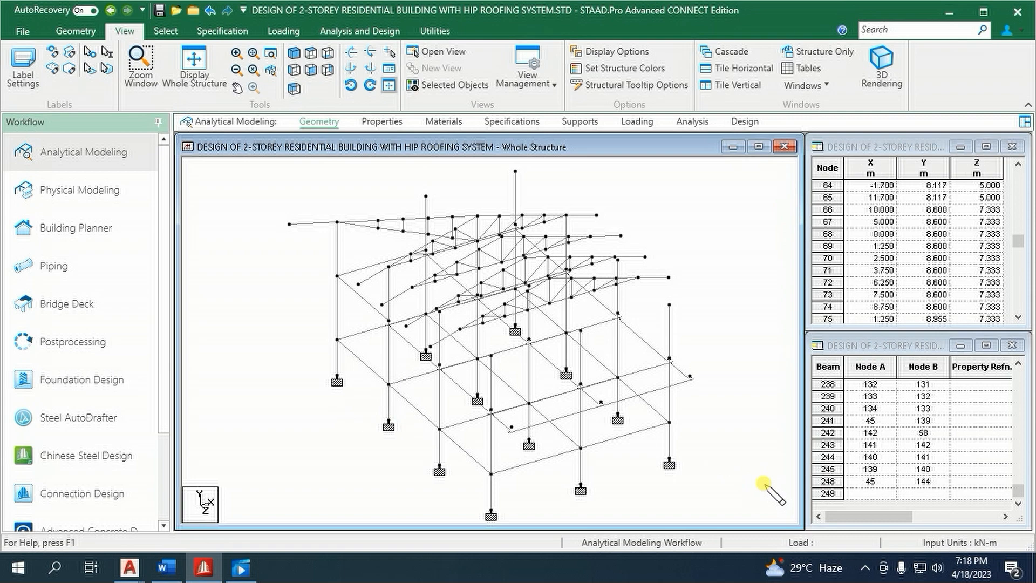
- Select all beams that have no section property and show only them as a new view in the active window
left_click(166, 32)
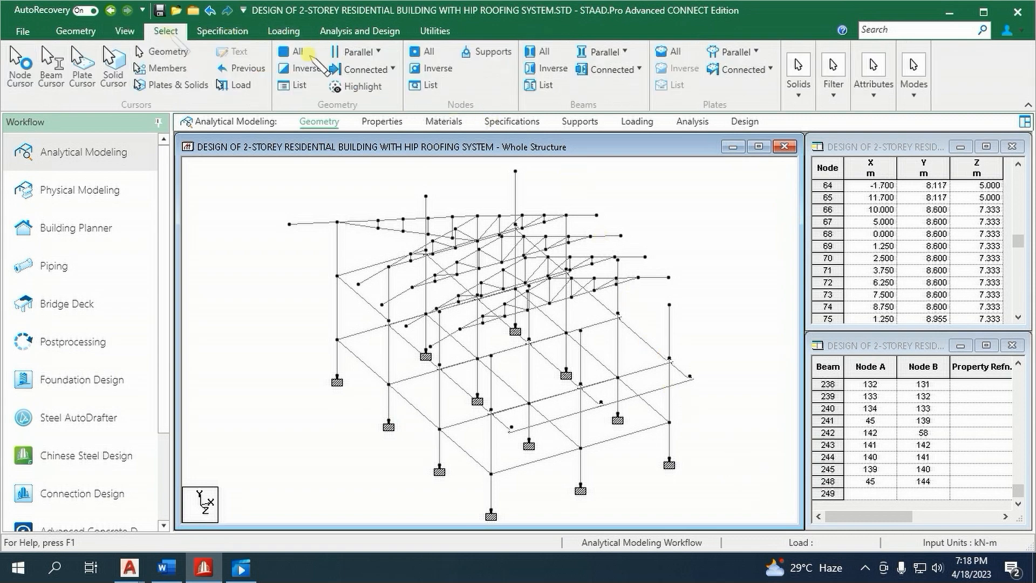
left_click(873, 81)
left_click(890, 161)
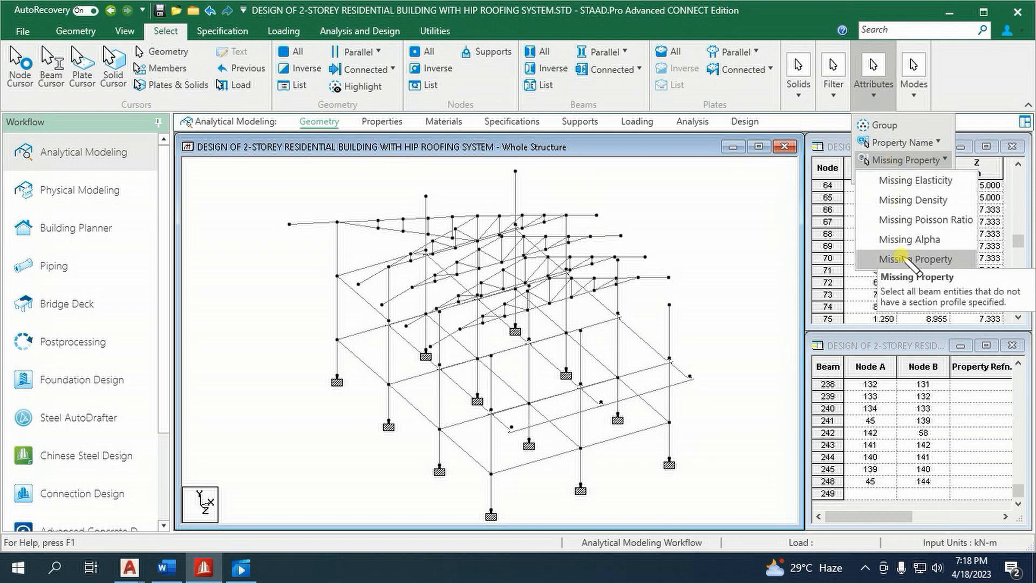
left_click(912, 260)
right_click(677, 248)
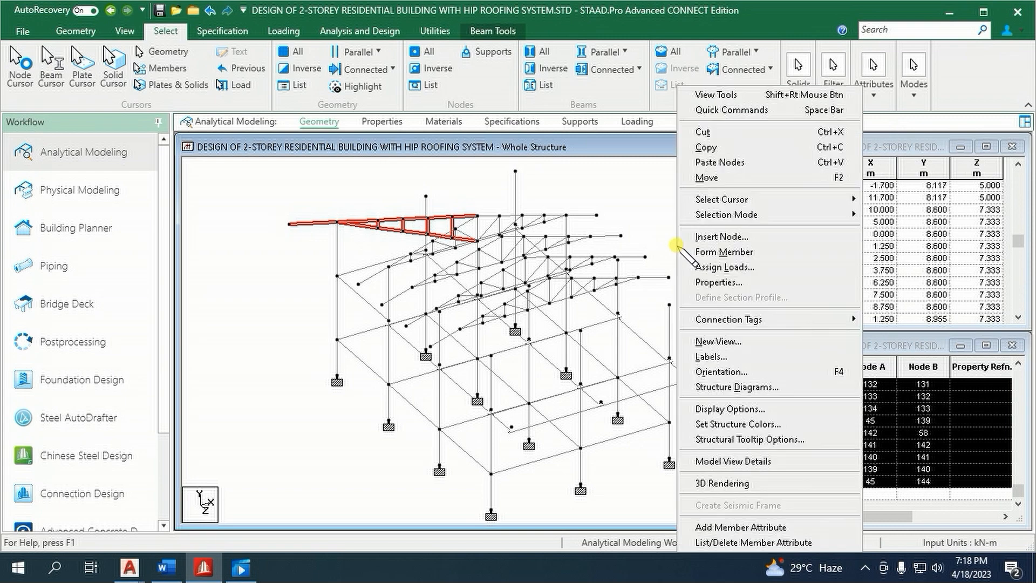
left_click(718, 341)
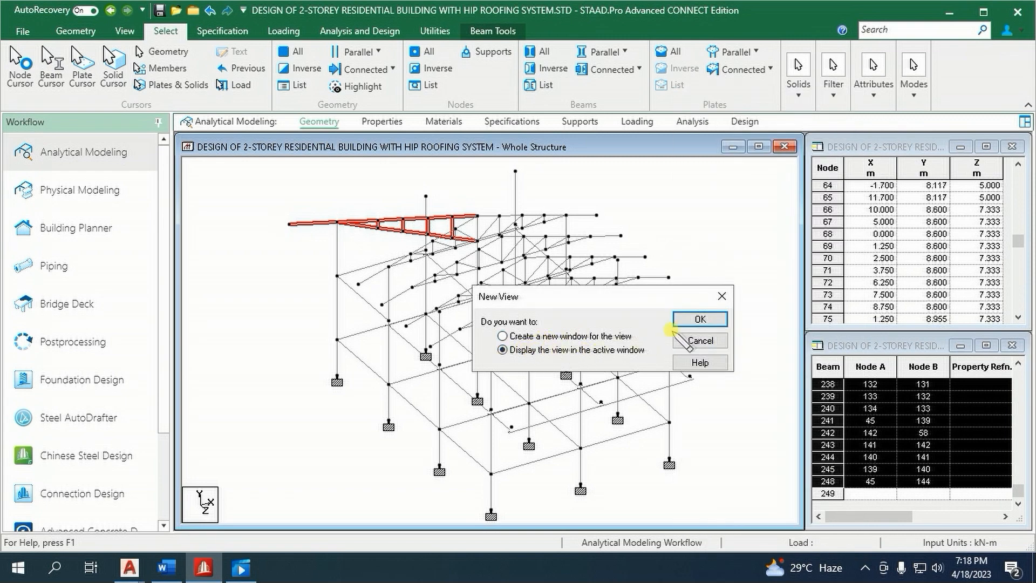
left_click(700, 319)
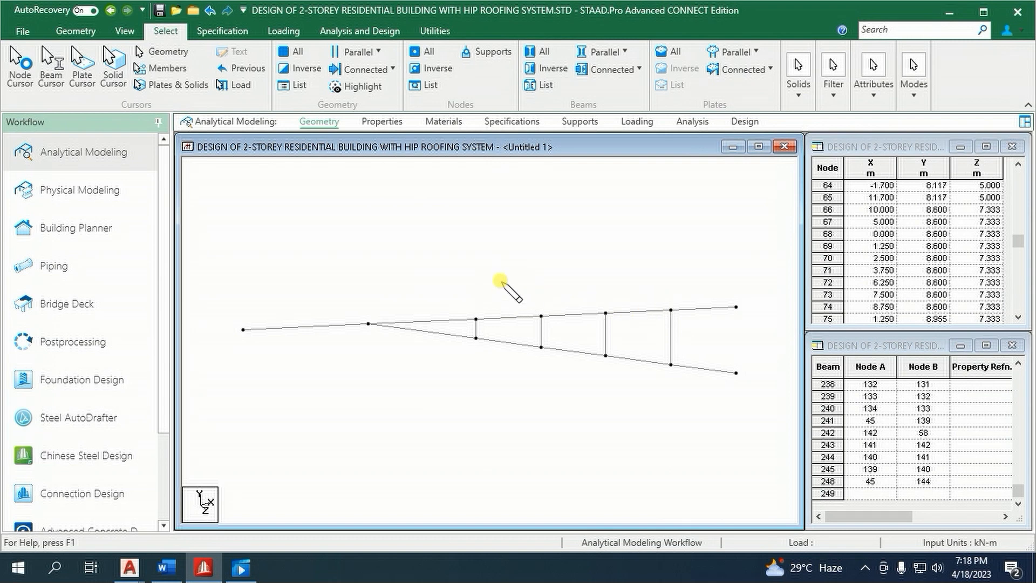
- Measure the node-to-node spacing along the hip truss's bottom chord between its four verticals, and clear the distance labels
scroll(510, 324, "up", 2)
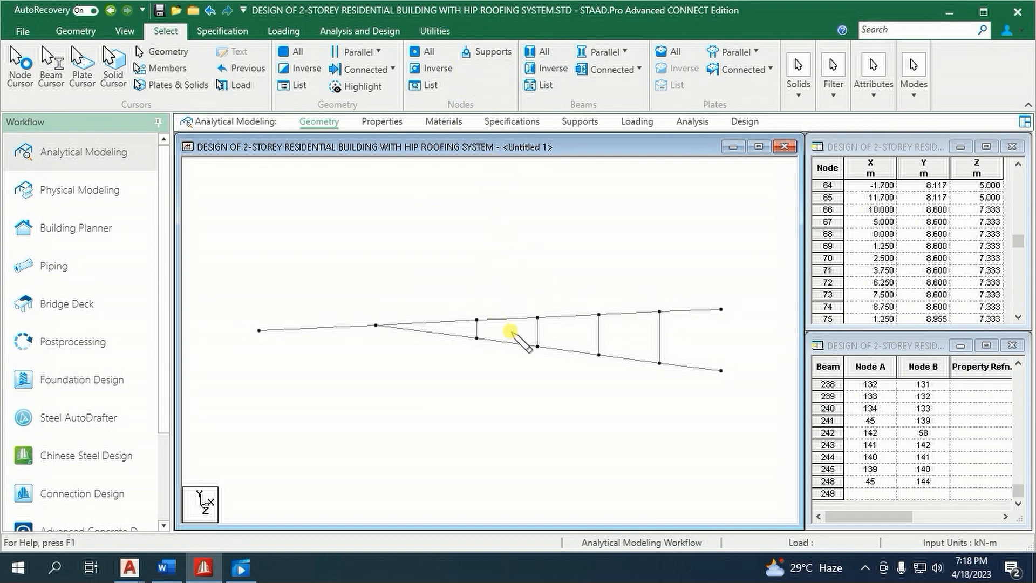
middle_click_drag(521, 342, 477, 306)
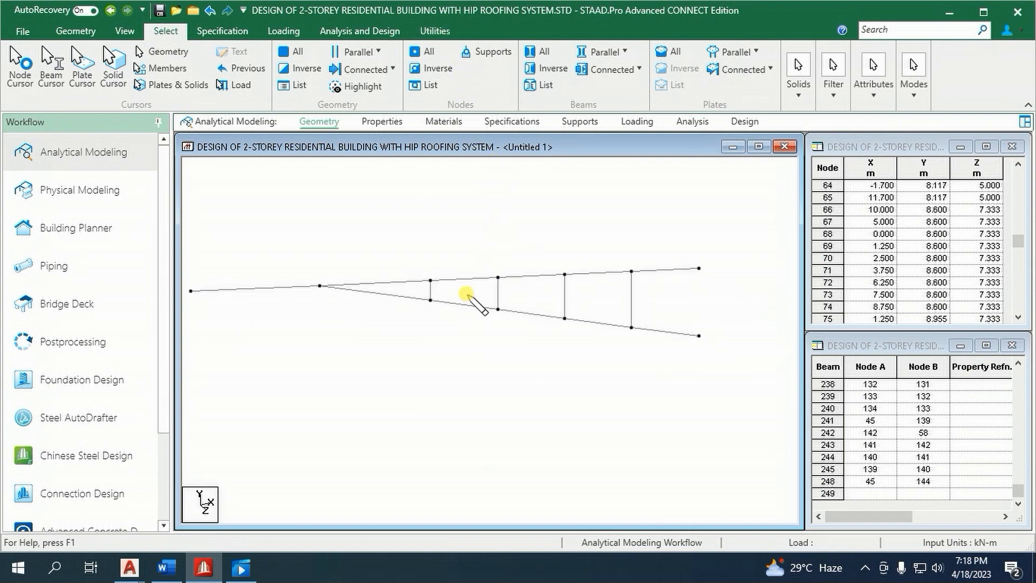
scroll(467, 296, "up", 2)
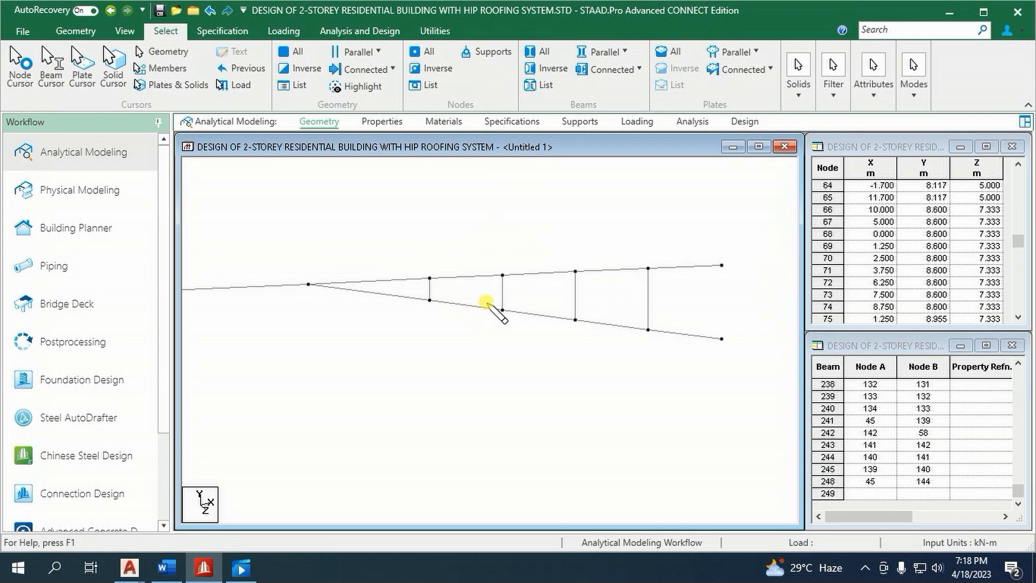
left_click(435, 31)
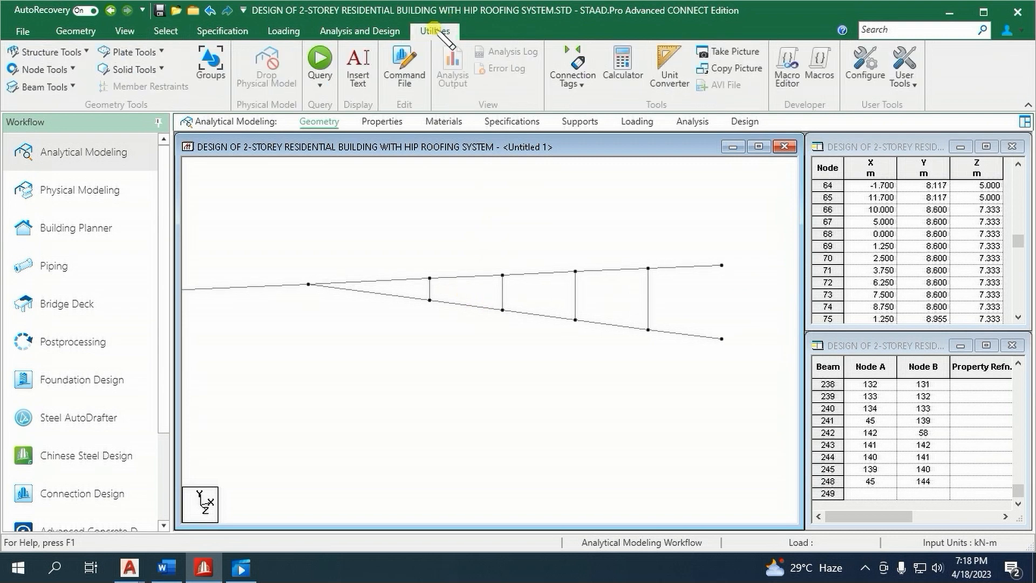
left_click(73, 69)
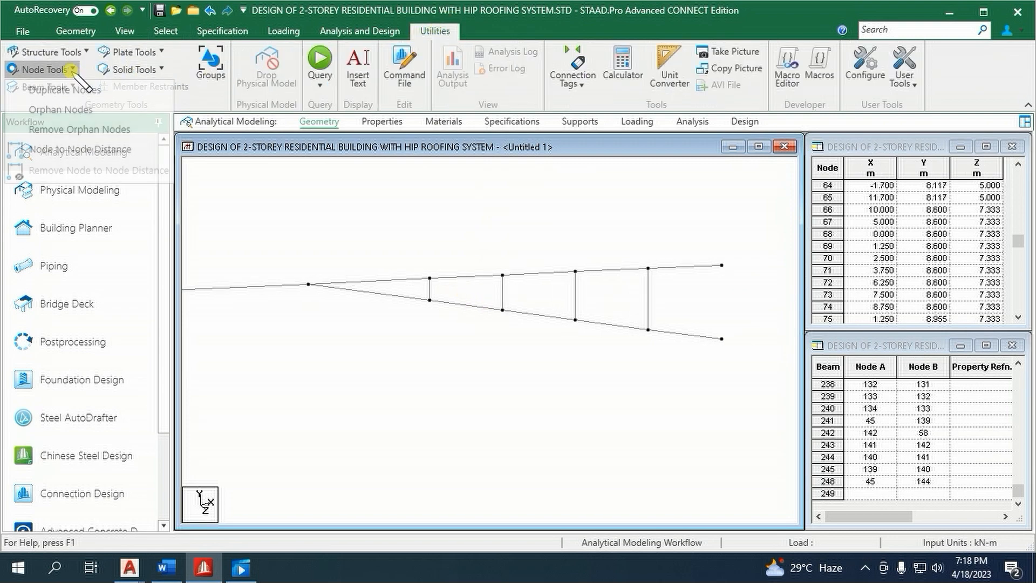
left_click(89, 154)
left_click(430, 300)
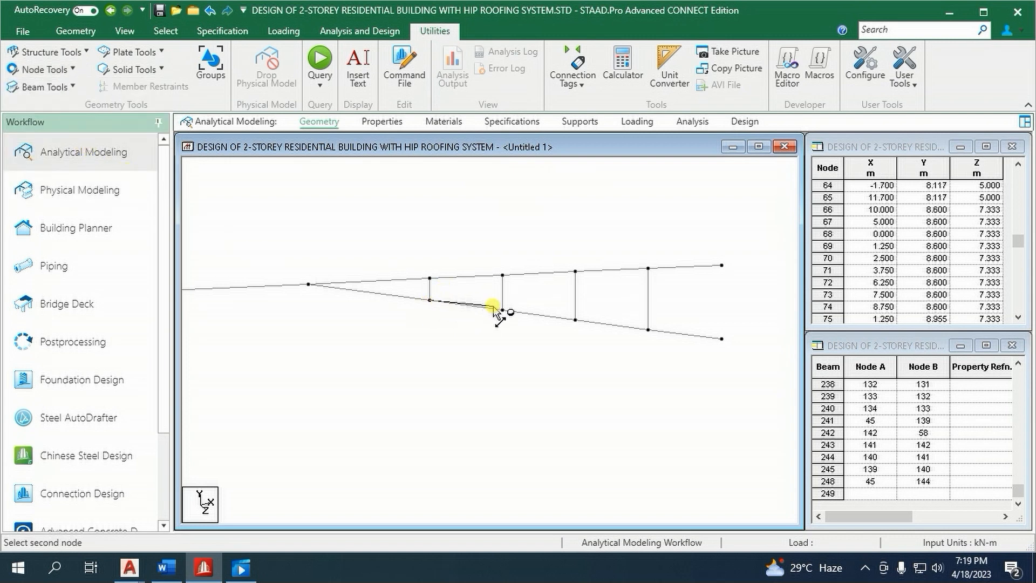
left_click(502, 312)
left_click(502, 312)
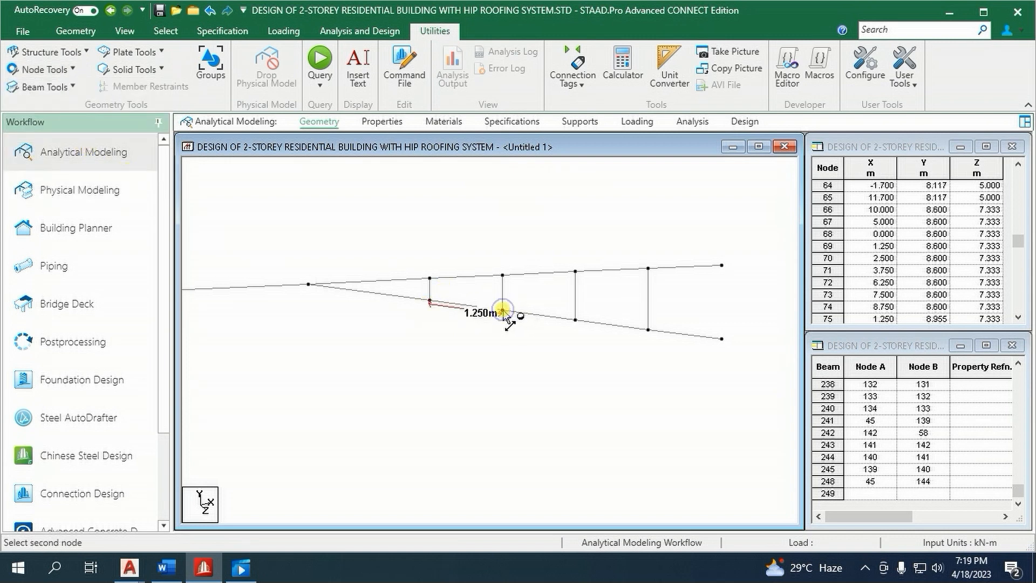
left_click(575, 320)
left_click(575, 320)
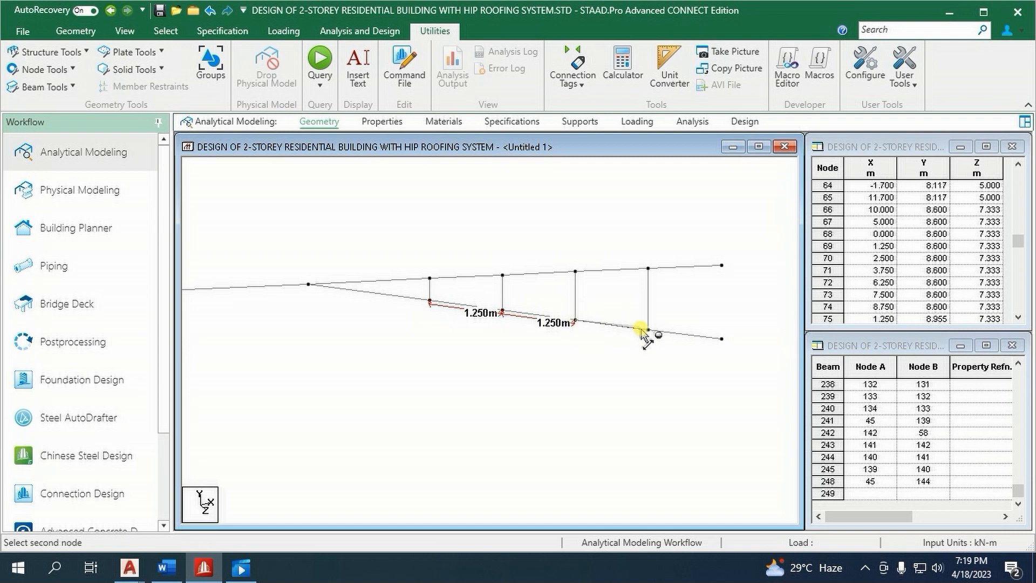
left_click(647, 330)
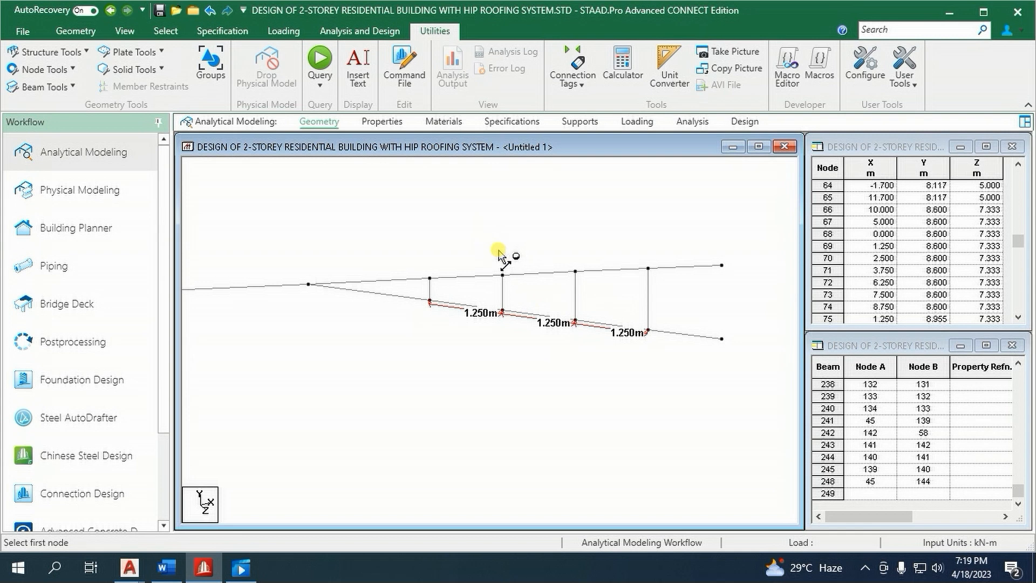
left_click(69, 70)
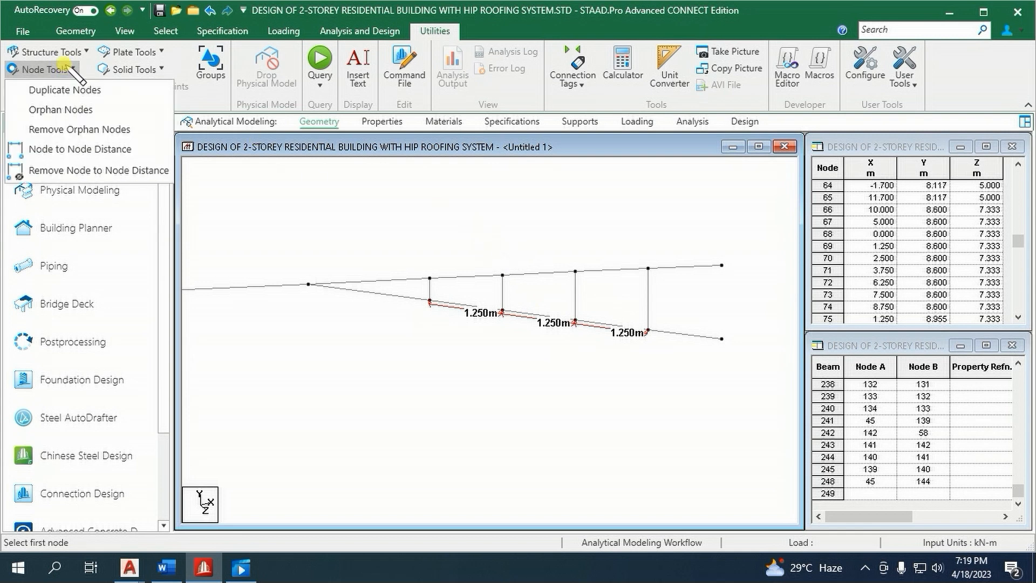
left_click(81, 170)
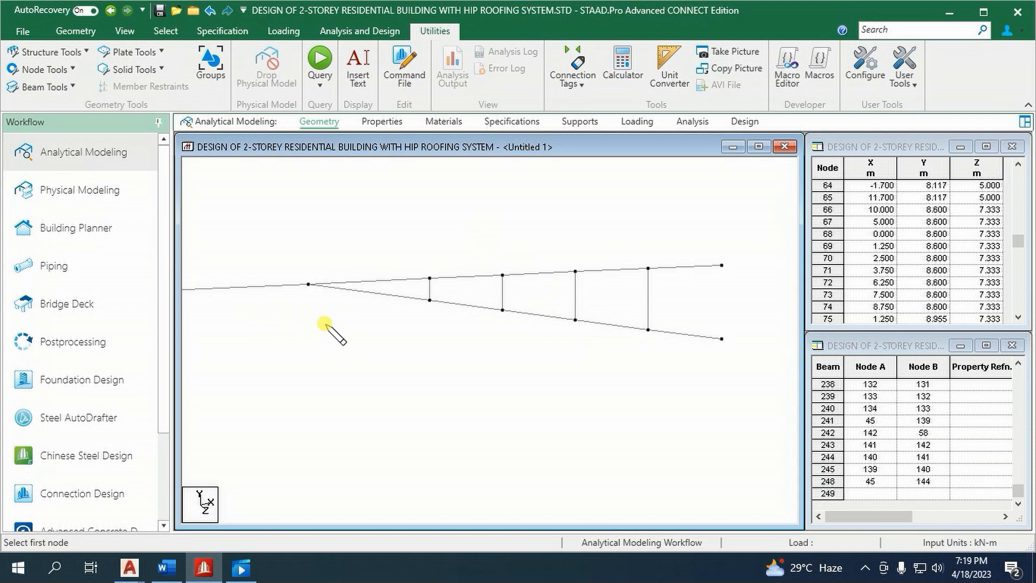
- Add four diagonal web beams to the hip truss, each from a vertical's top node to the next bottom-chord node inward
left_click(75, 30)
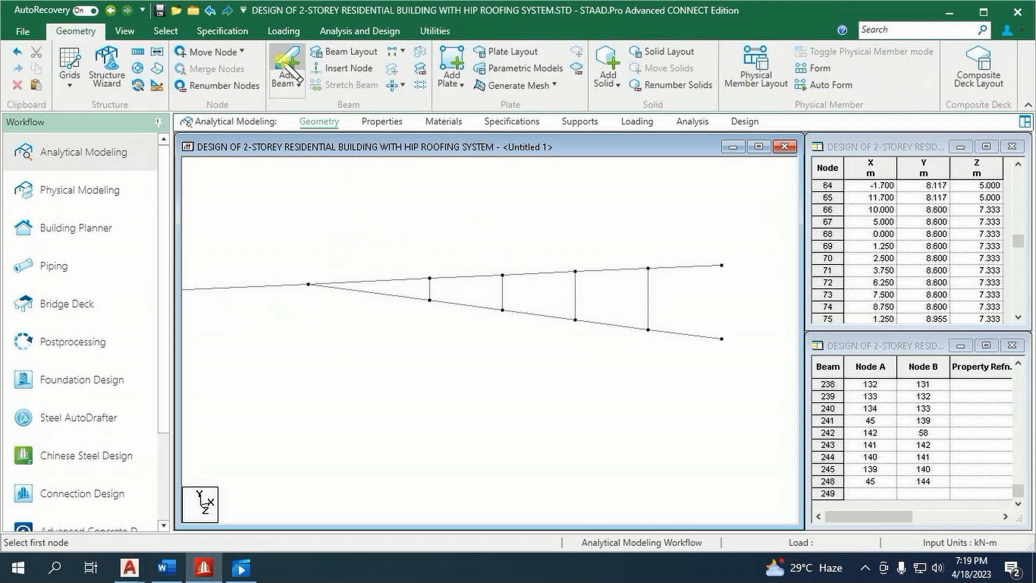
left_click(429, 278)
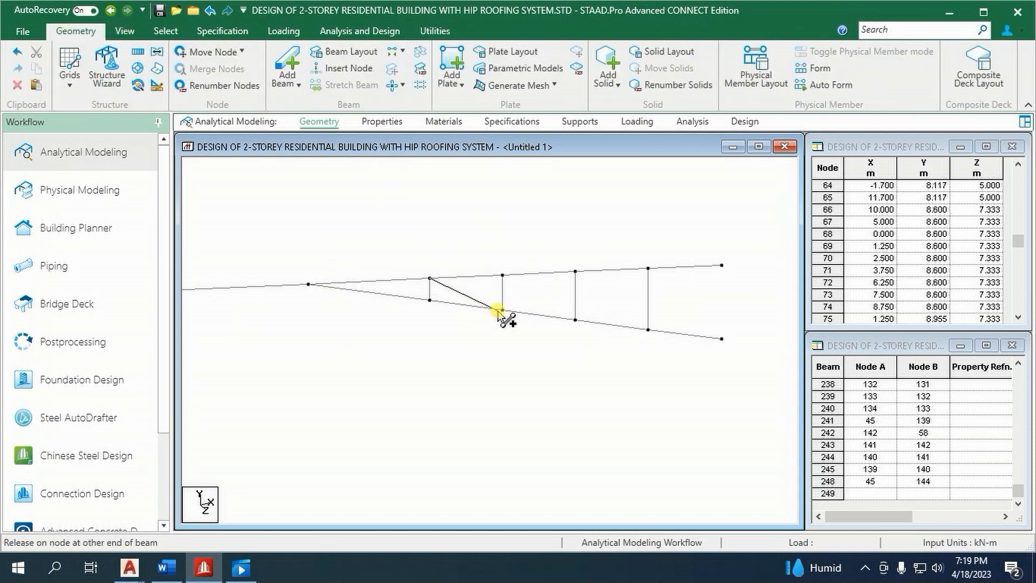
left_click(502, 309)
left_click(502, 275)
left_click(575, 319)
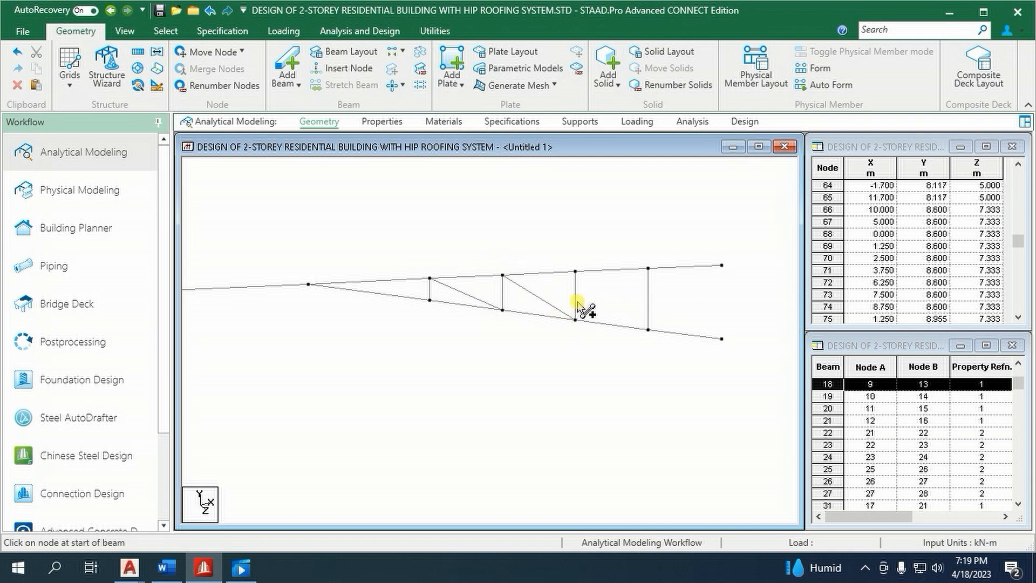
left_click(576, 271)
left_click(648, 329)
left_click(648, 268)
left_click(722, 339)
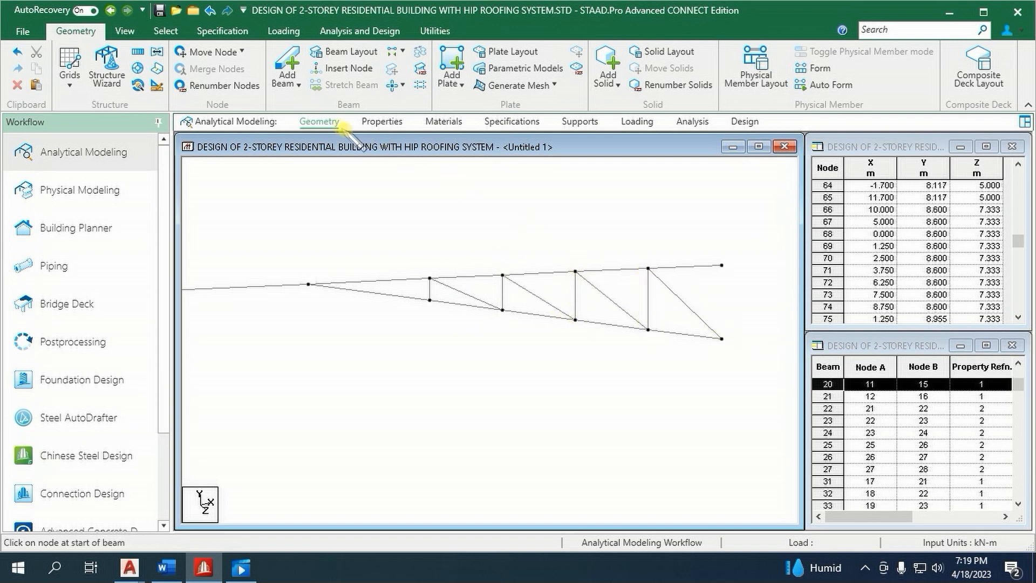
- Assign the L30304 section to all vertical and diagonal web members of the hip truss, selecting them with a drag line
left_click(369, 122)
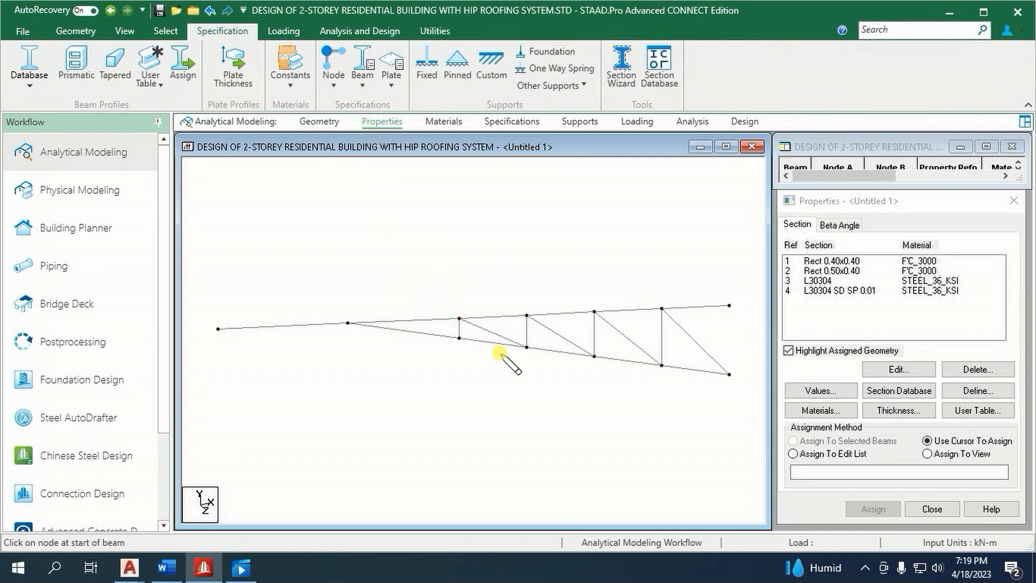
left_click(831, 280)
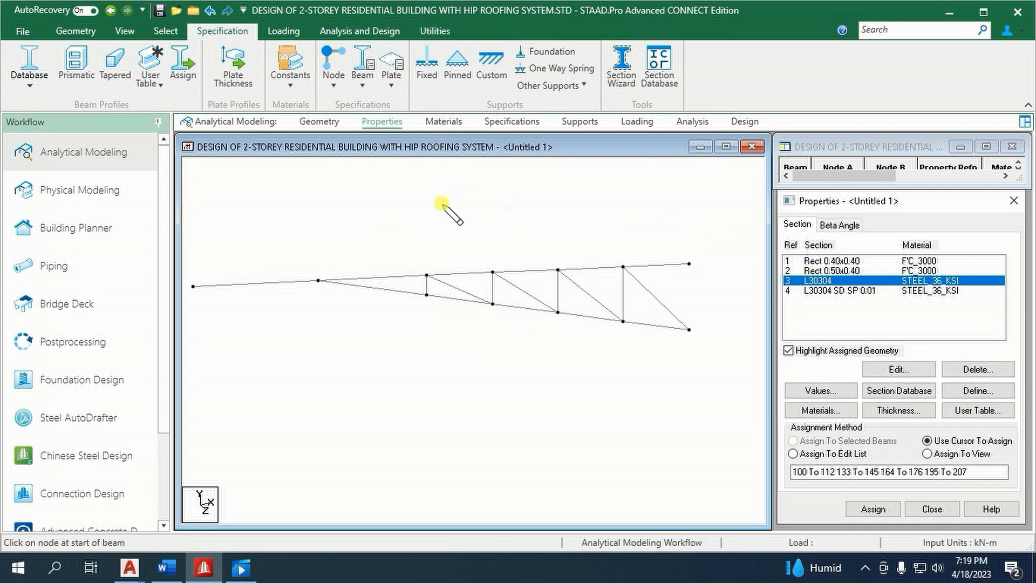
right_click(352, 208)
mouse_move(376, 268)
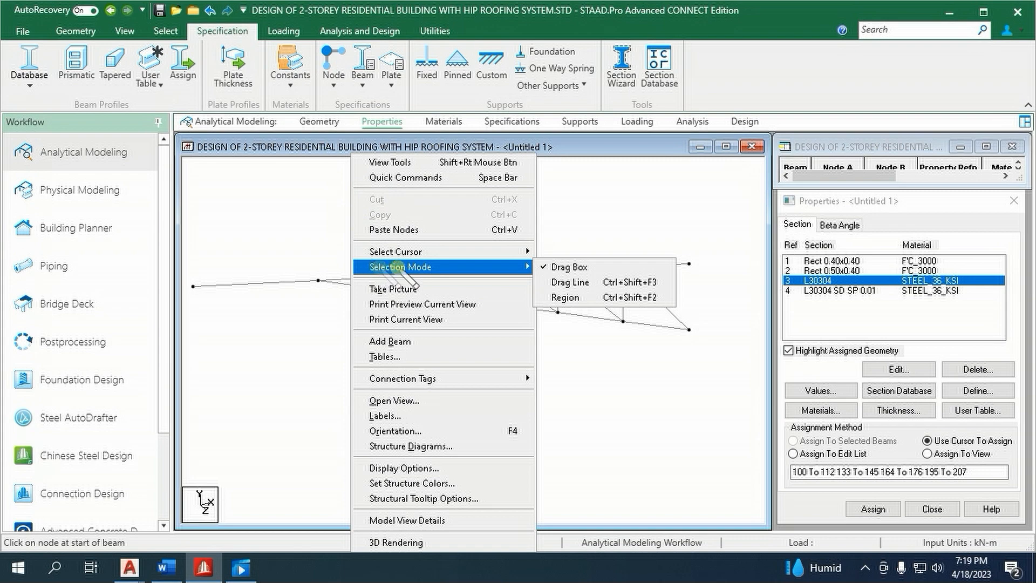
left_click(573, 277)
scroll(488, 299, "up", 1)
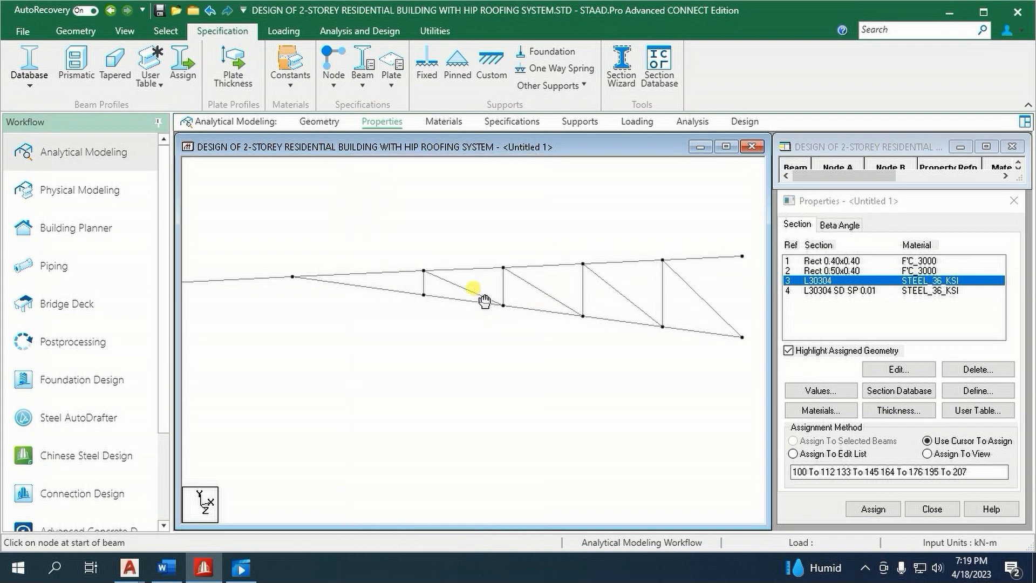
middle_click_drag(473, 288, 386, 271)
scroll(386, 271, "up", 2)
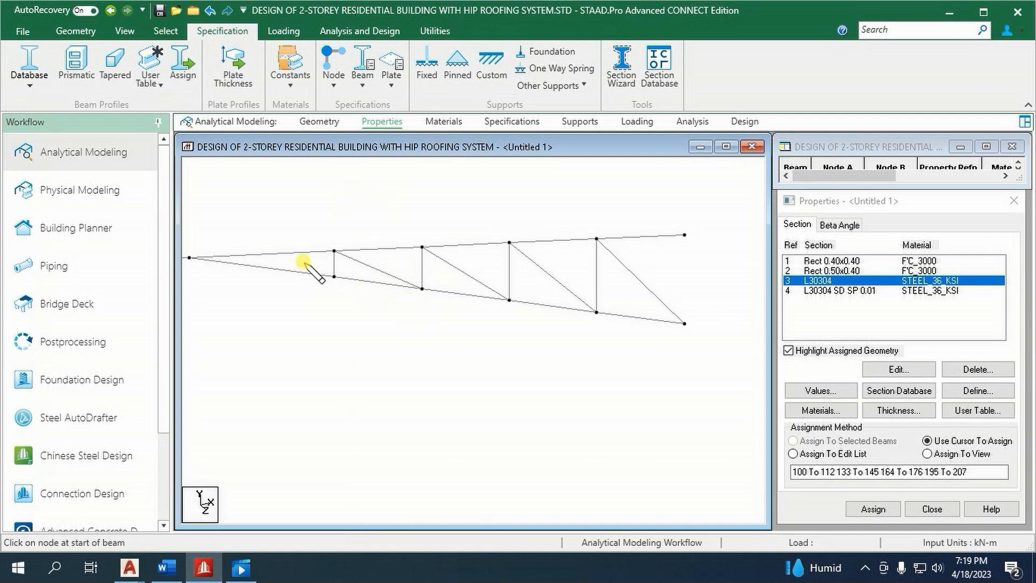
left_click_drag(304, 261, 701, 294)
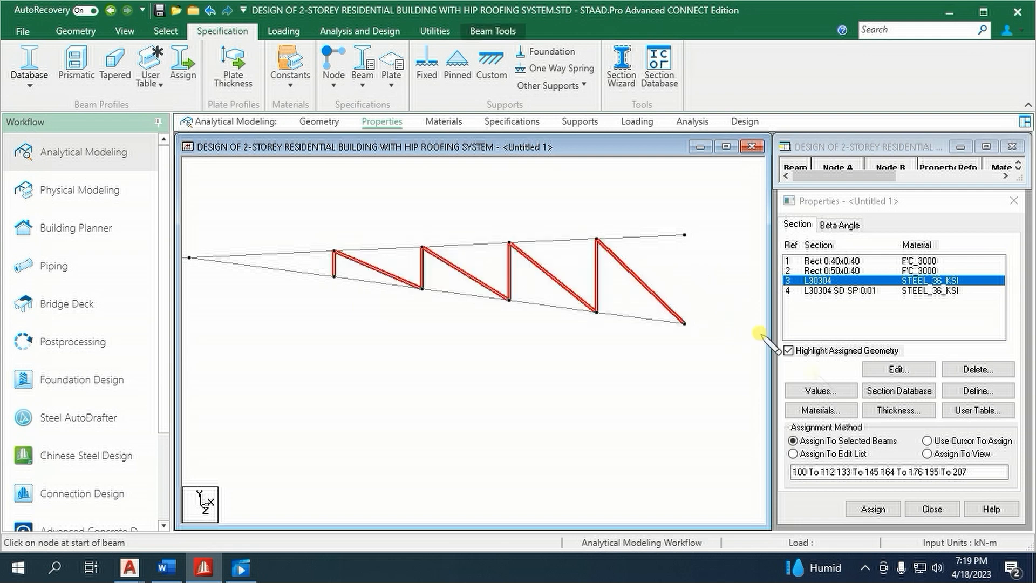
left_click(877, 509)
left_click(919, 400)
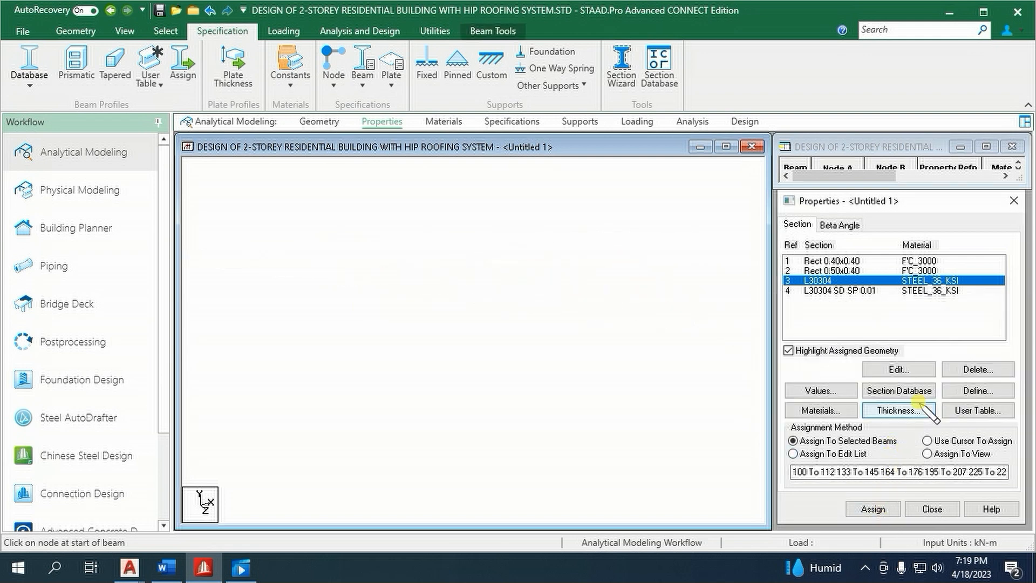
- Assign the double-angle section L30304 SD SP 0.01 to the hip truss's chord members, selected as the beams missing a property
left_click(825, 291)
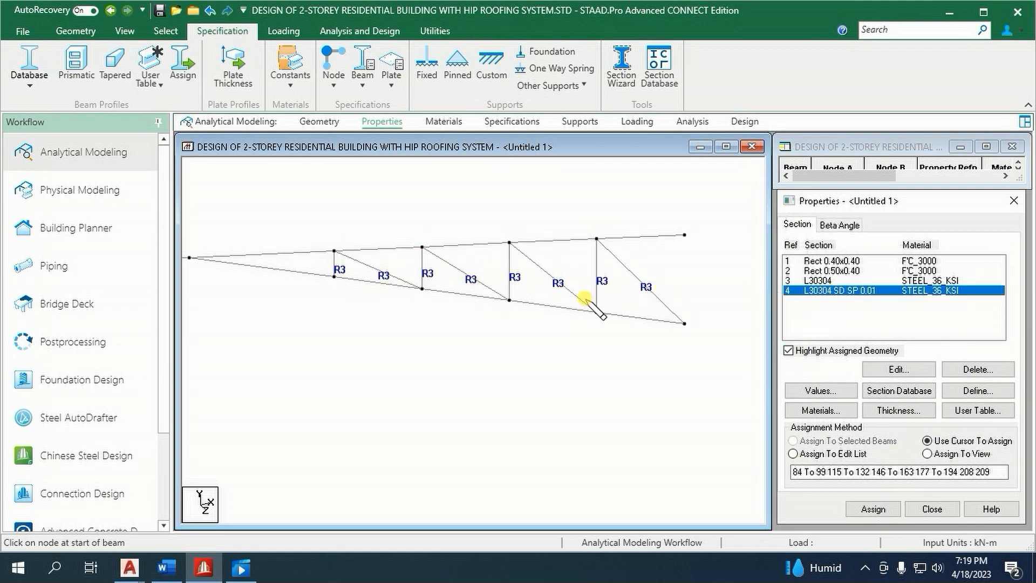
left_click(165, 31)
left_click(873, 89)
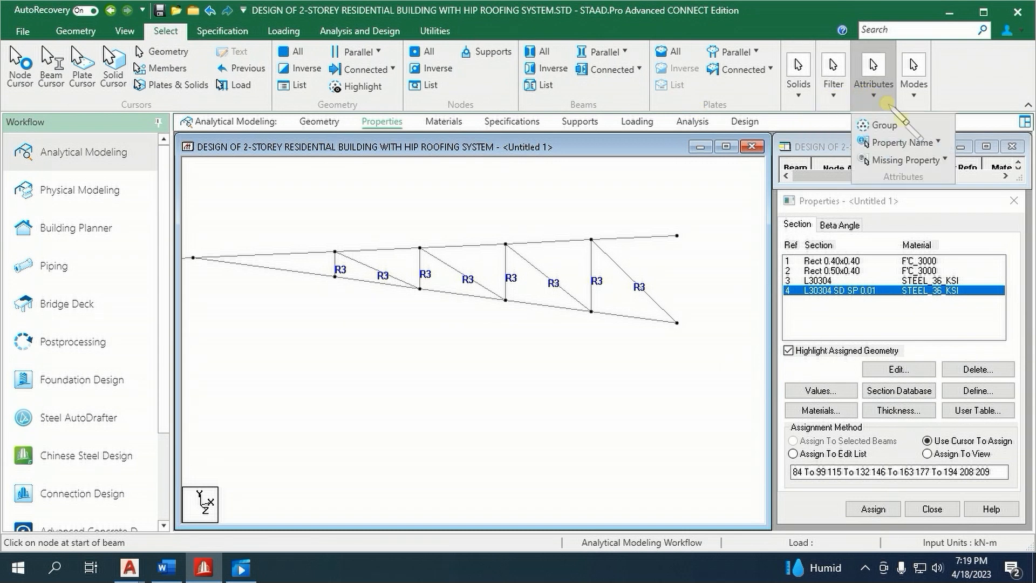
left_click(905, 159)
left_click(879, 260)
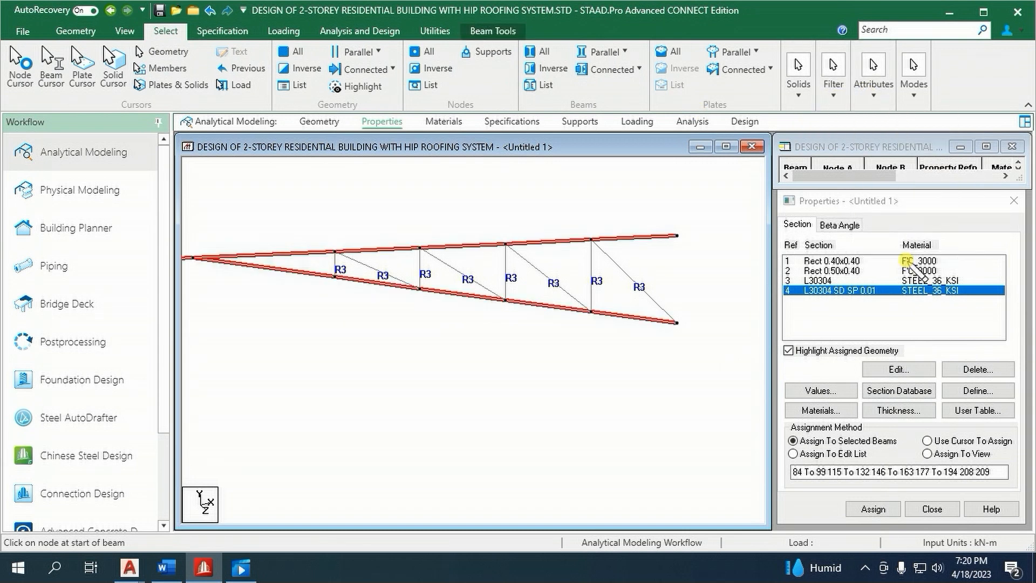
left_click(879, 514)
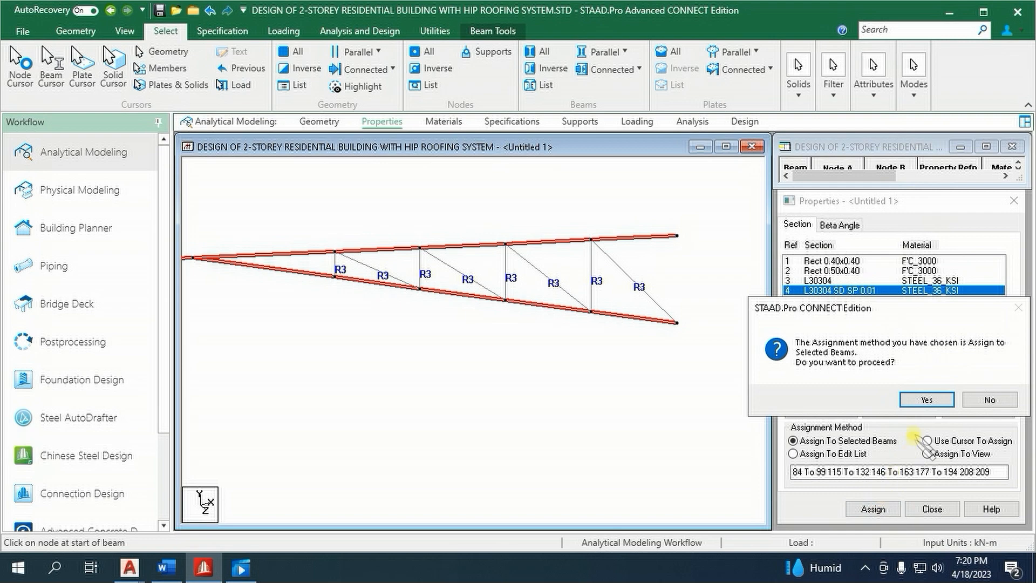
left_click(862, 397)
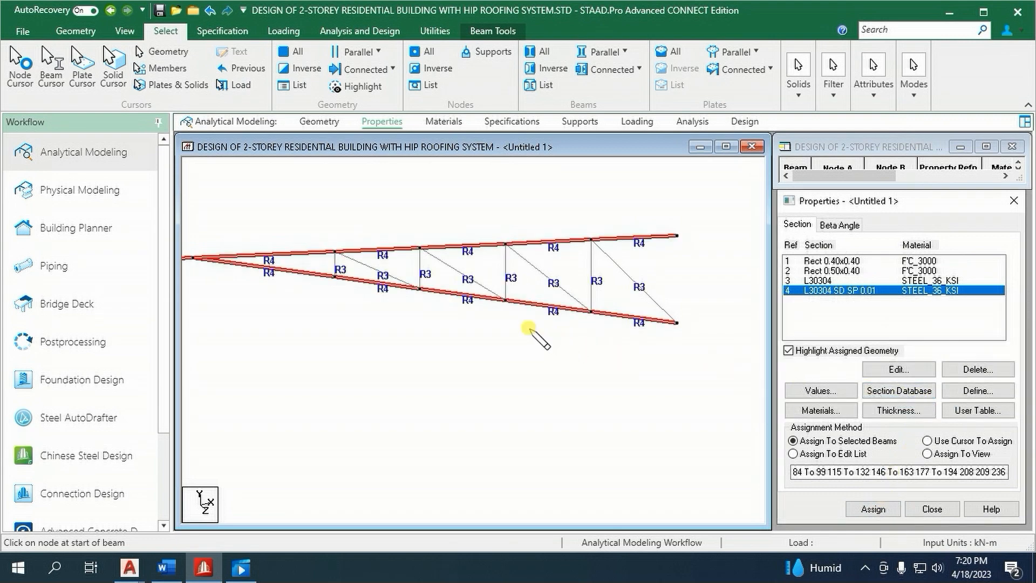
- Switch to the roof framing drawing in AutoCAD and examine the H-1 truss layout on the whole roof plan
mouse_move(127, 566)
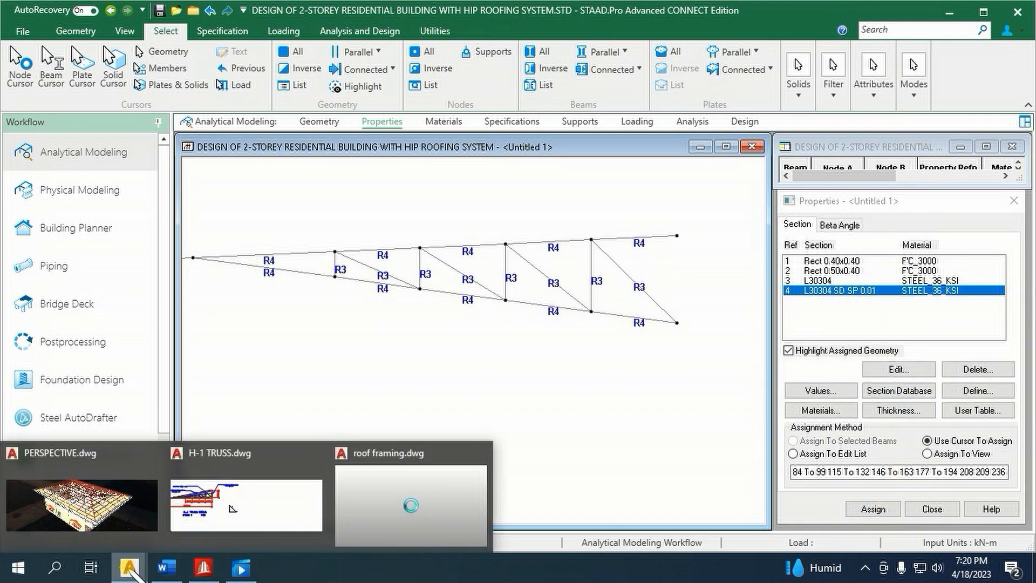
left_click(232, 508)
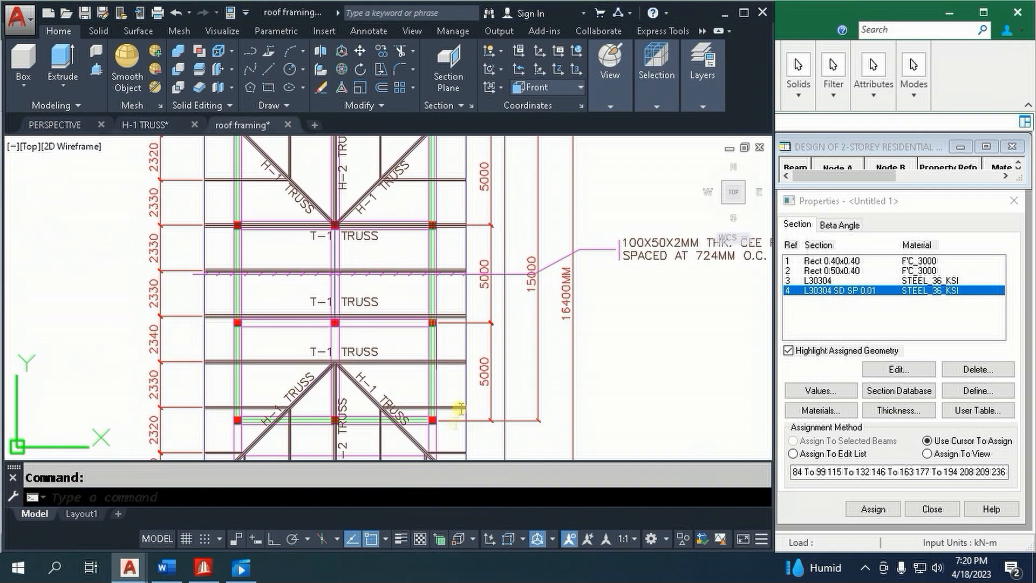
scroll(577, 354, "down", 3)
scroll(643, 358, "up", 2)
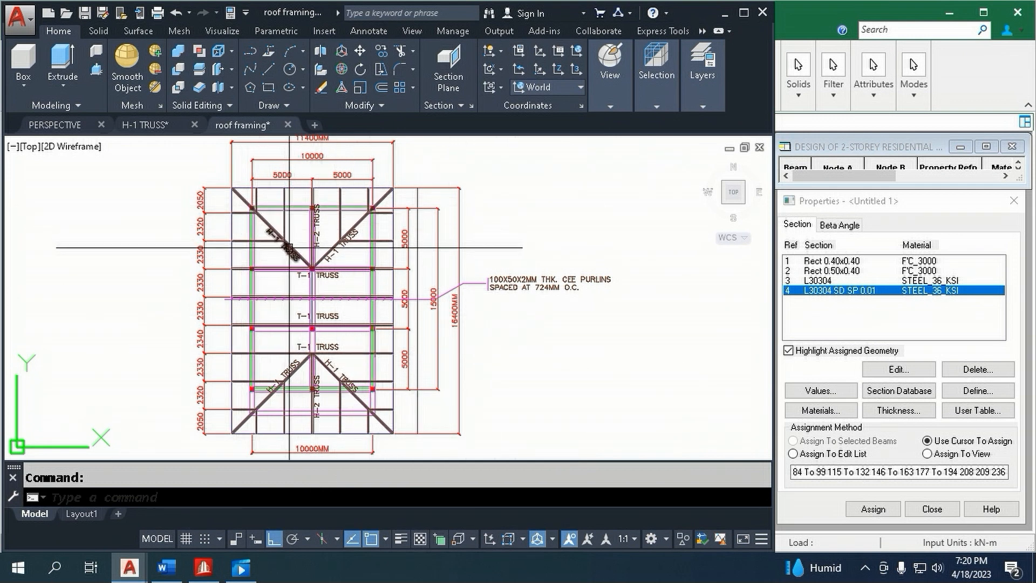
- Examine the T-1 truss area between the two H-1 truss apexes on the roof framing plan
middle_click_drag(308, 261, 380, 256)
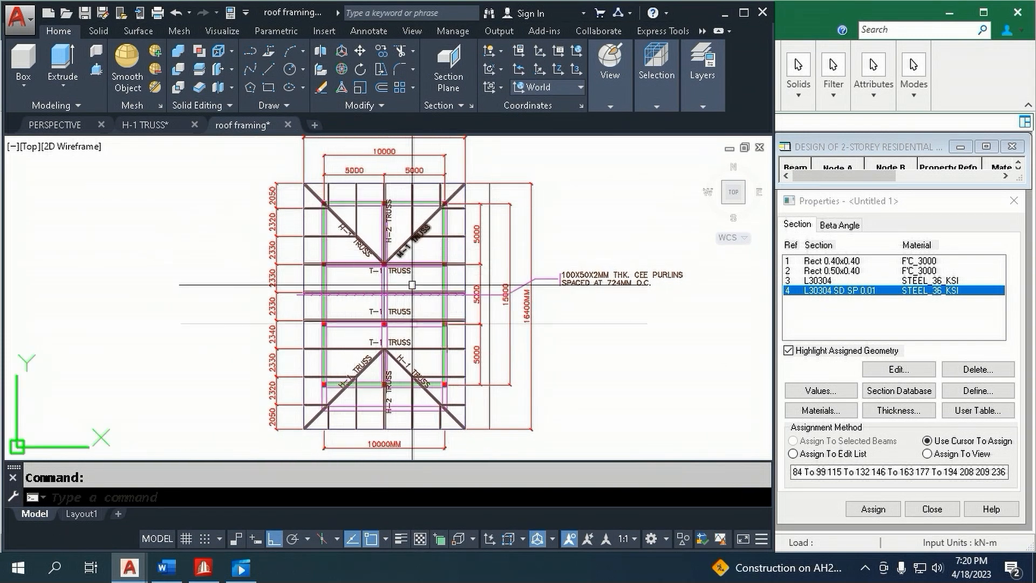
scroll(368, 325, "up", 2)
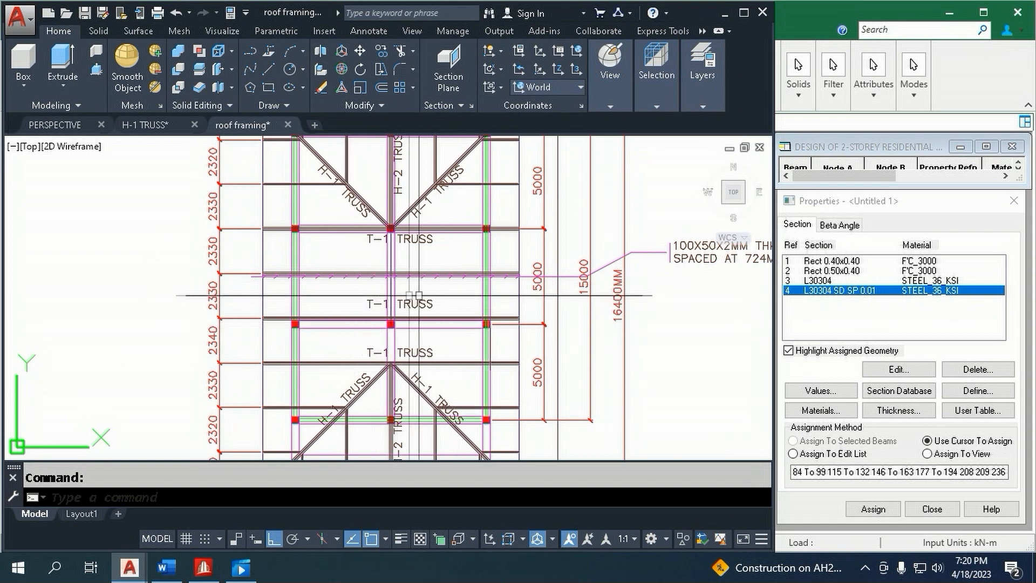
mouse_move(416, 297)
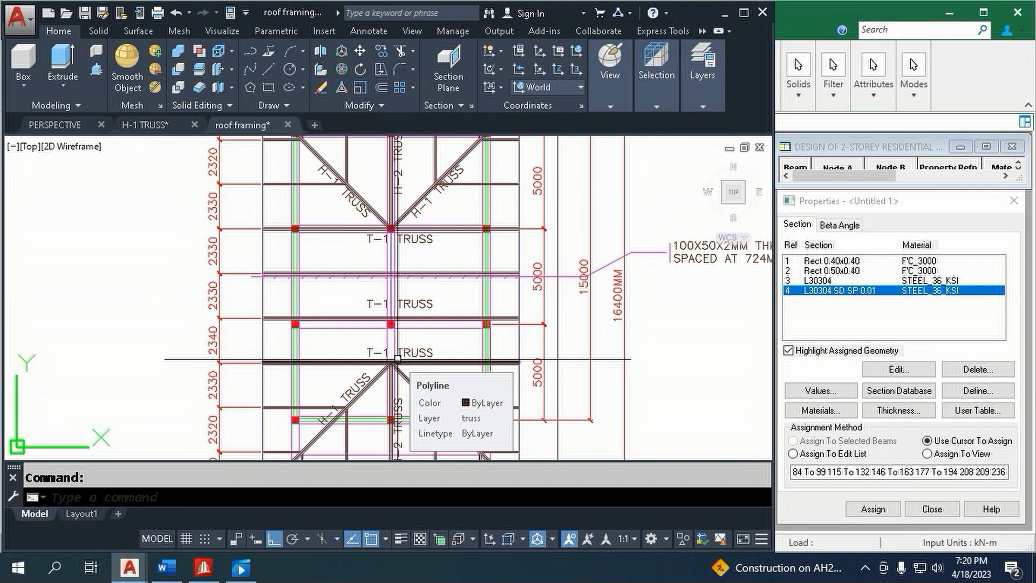
- Switch to STAAD.Pro and show the whole hip truss in plan view
left_click(204, 567)
left_click(125, 31)
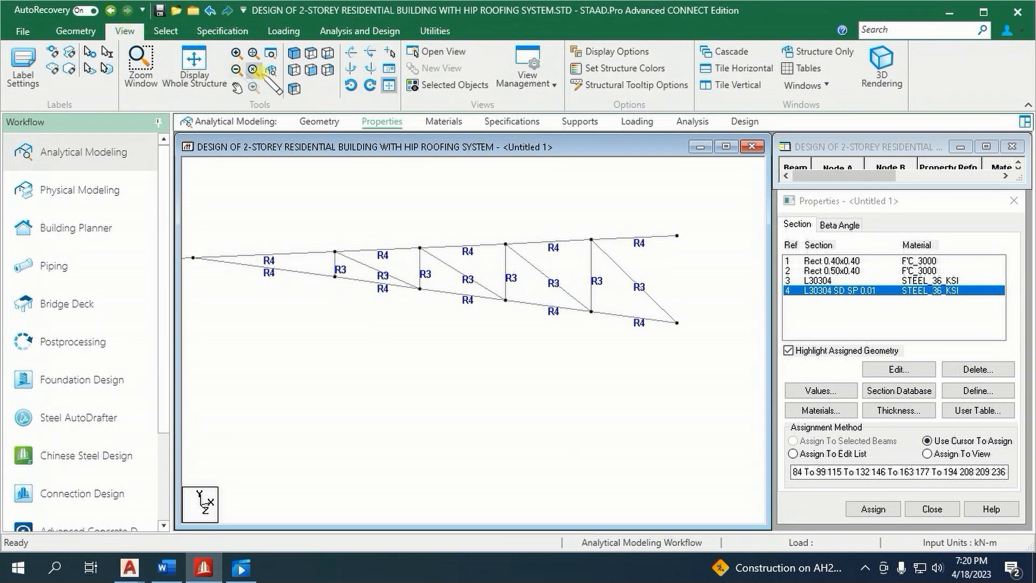
left_click(312, 54)
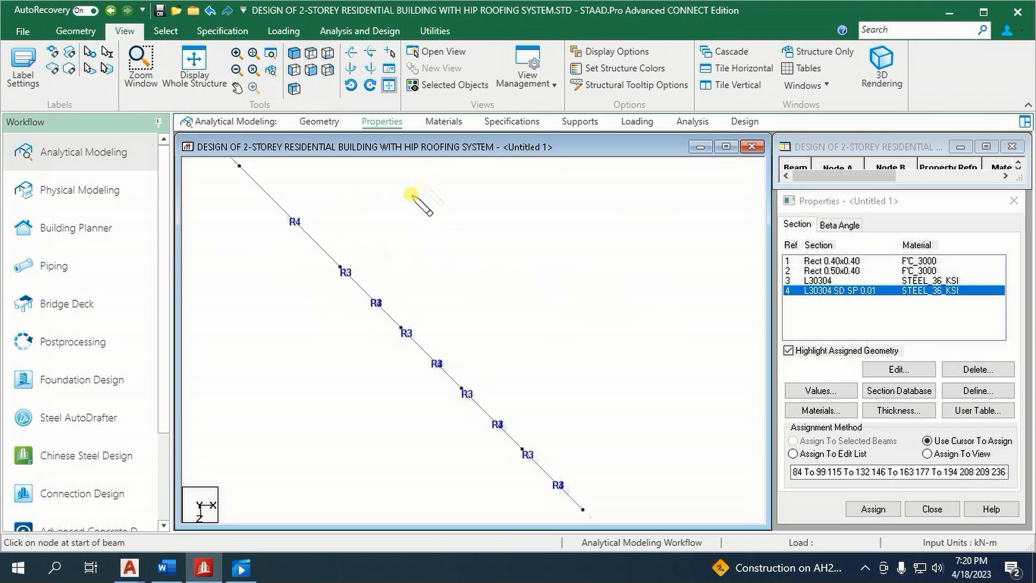
right_click(467, 282)
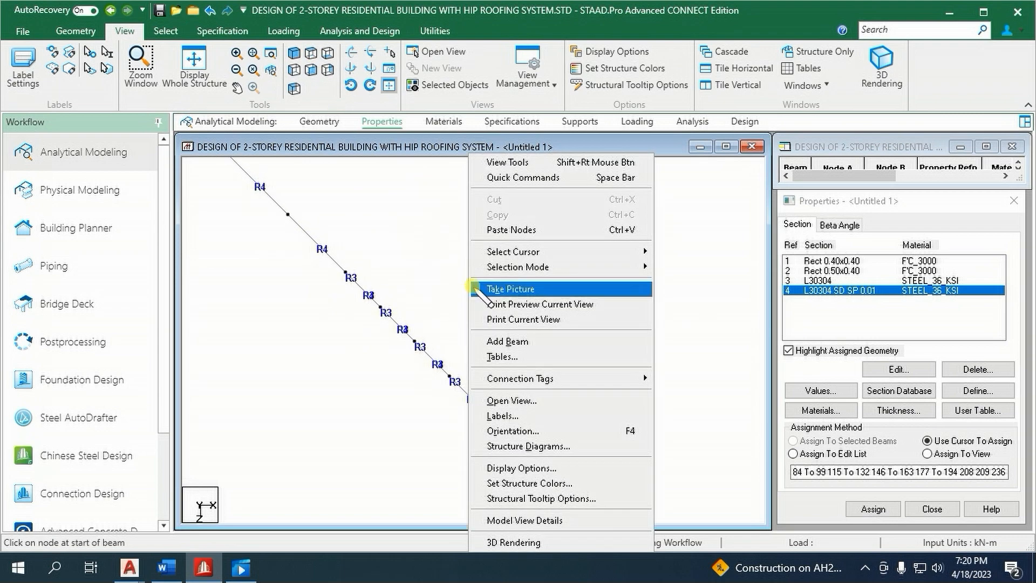
mouse_move(504, 266)
left_click(691, 280)
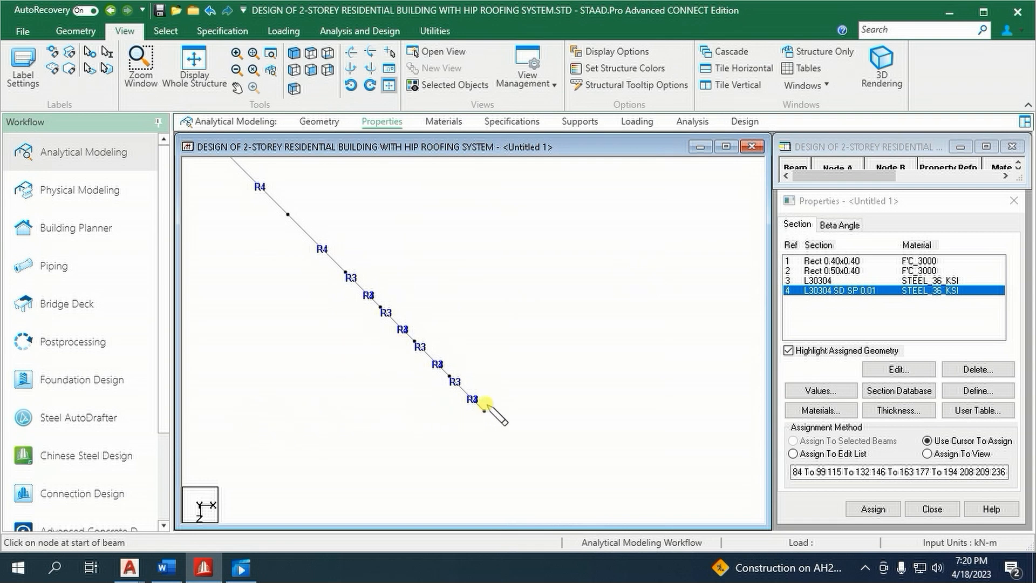
scroll(485, 385, "down", 4)
middle_click_drag(368, 357, 475, 376)
scroll(475, 376, "up", 1)
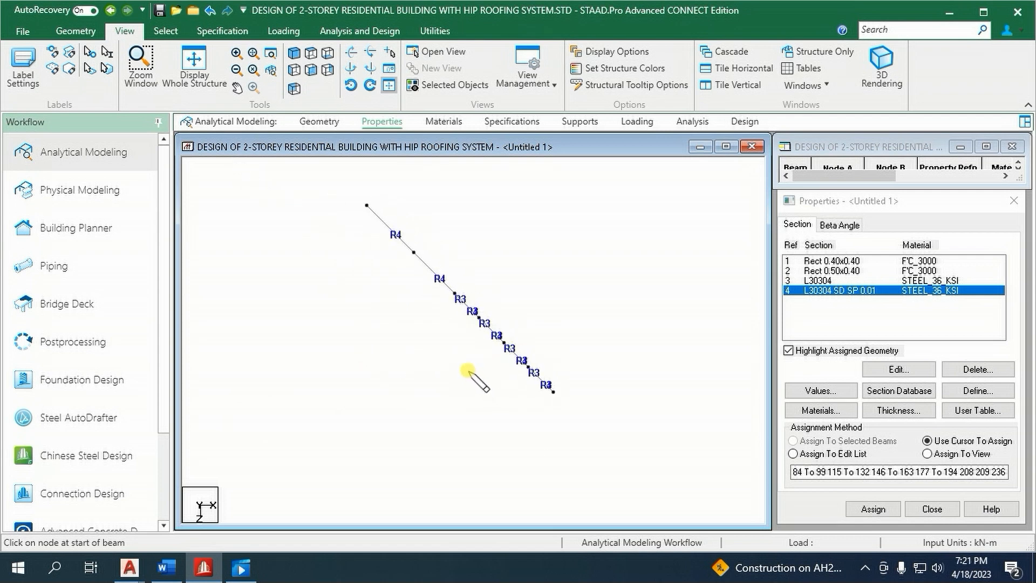
- Select the hip truss's upper apex node with the nodes cursor and copy it
right_click(460, 370)
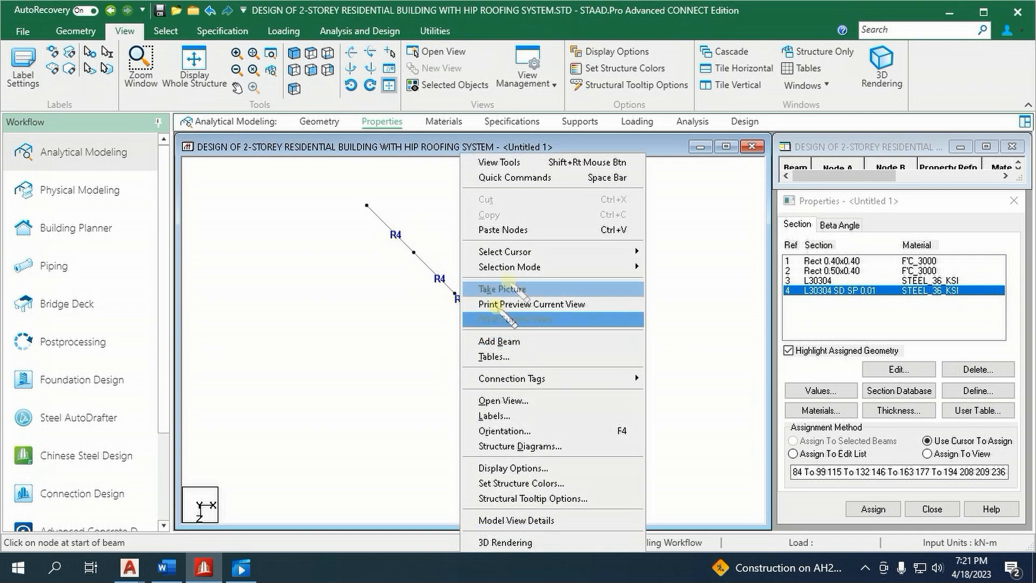
mouse_move(550, 251)
left_click(663, 250)
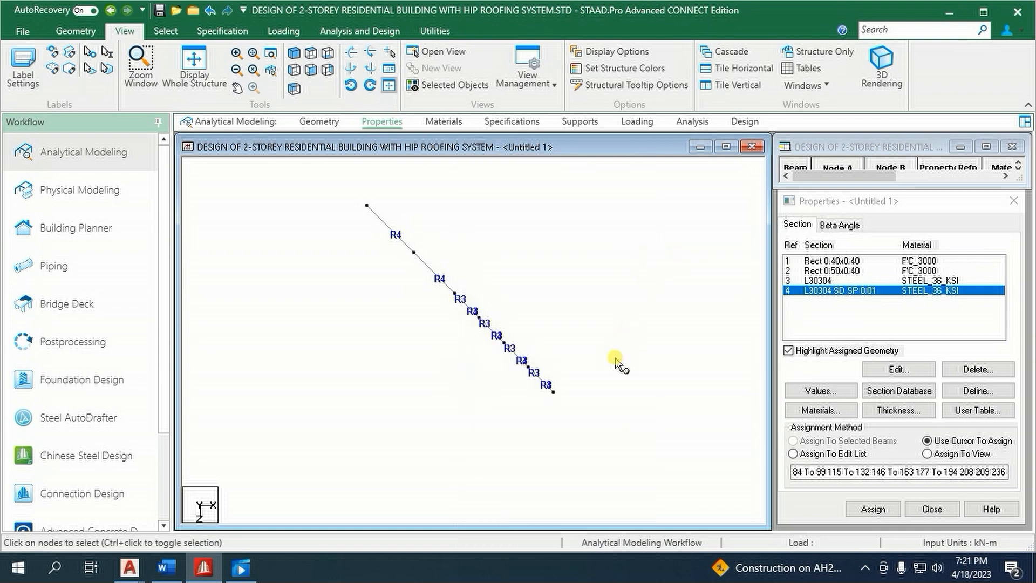
left_click(293, 52)
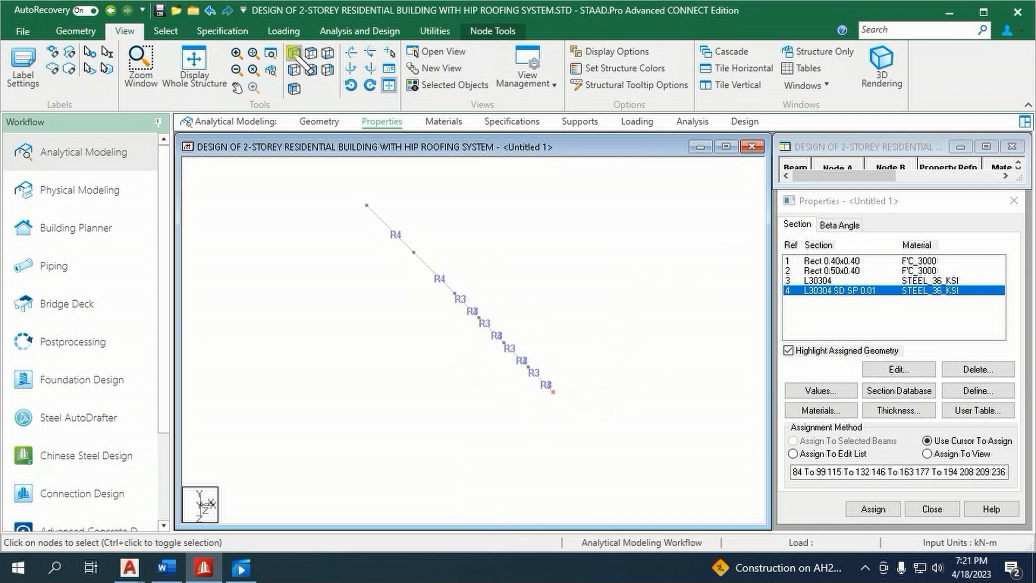
left_click(627, 260)
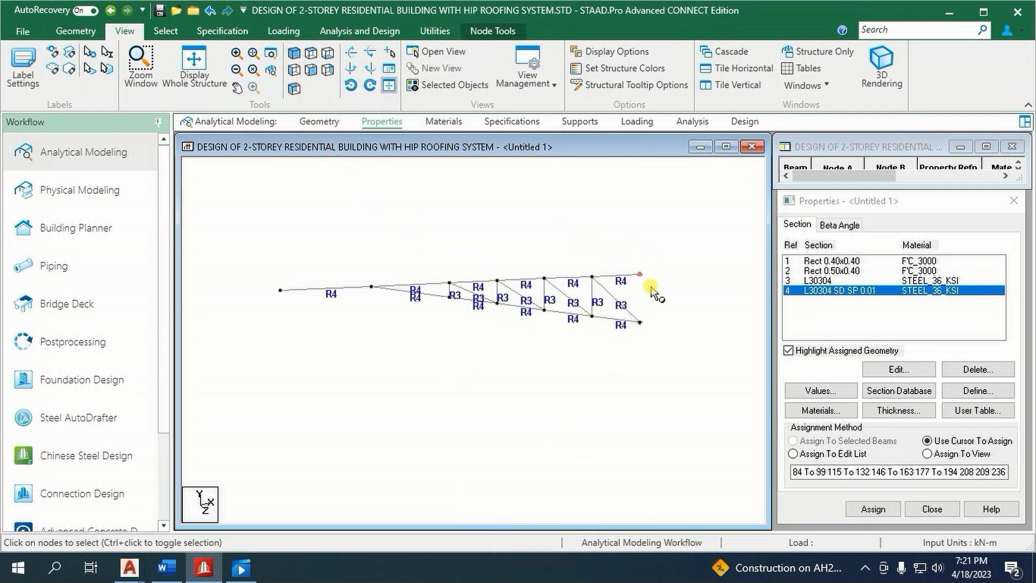
left_click(311, 53)
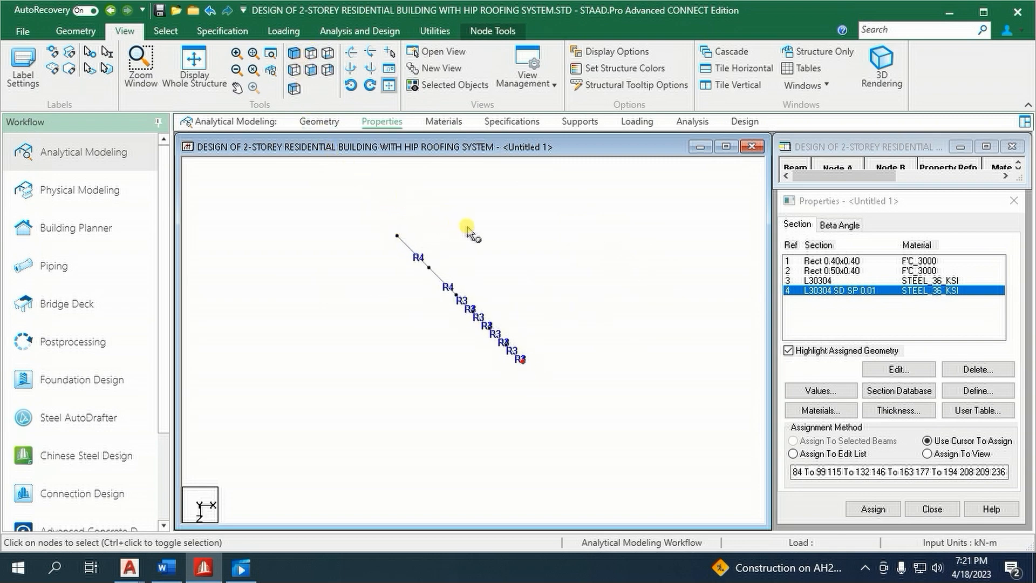
right_click(467, 229)
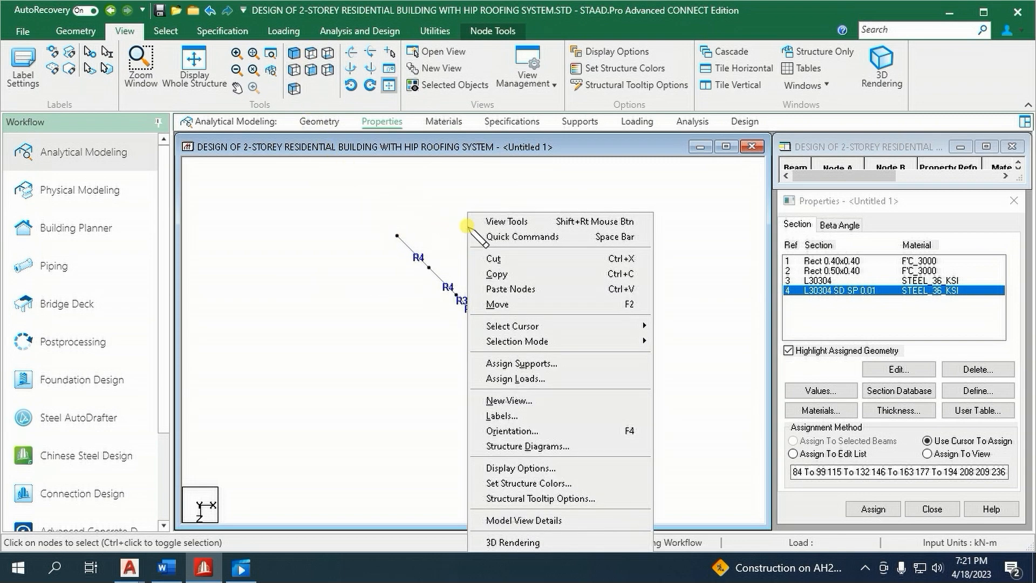
left_click(497, 274)
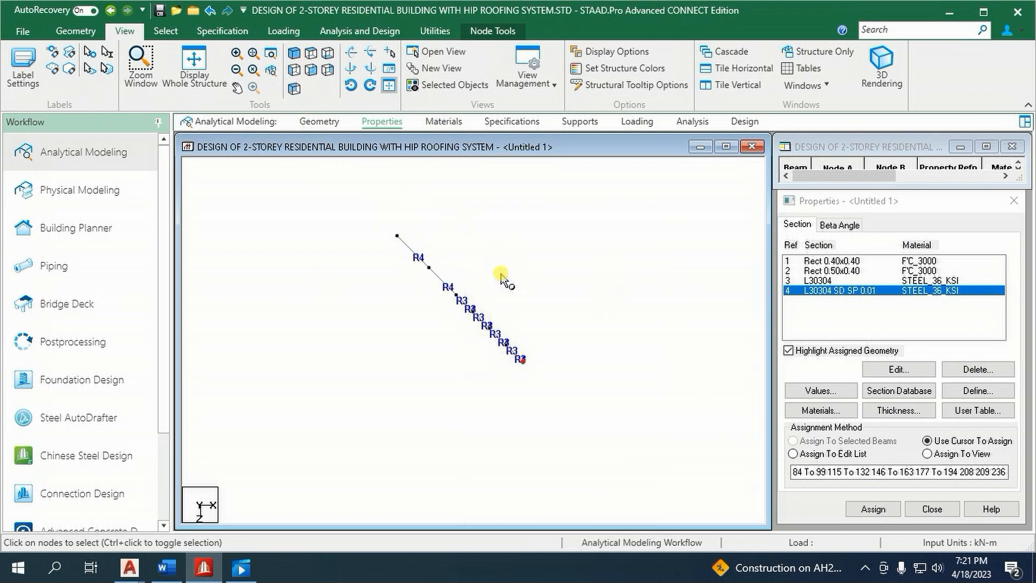
- Paste the copied apex node with a move of X -10 m, Y 0 m and Z 3.5 m
right_click(553, 271)
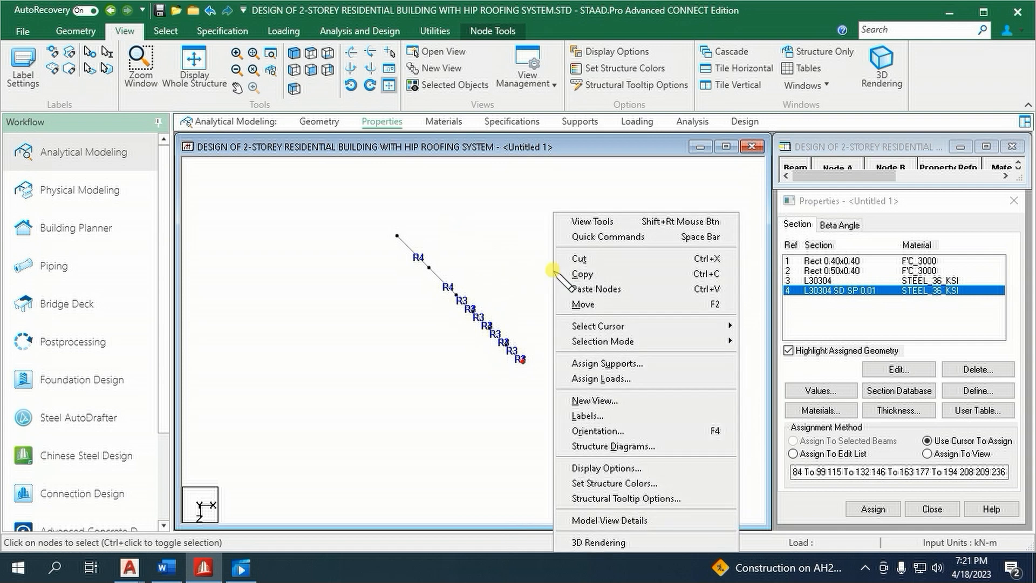
left_click(573, 290)
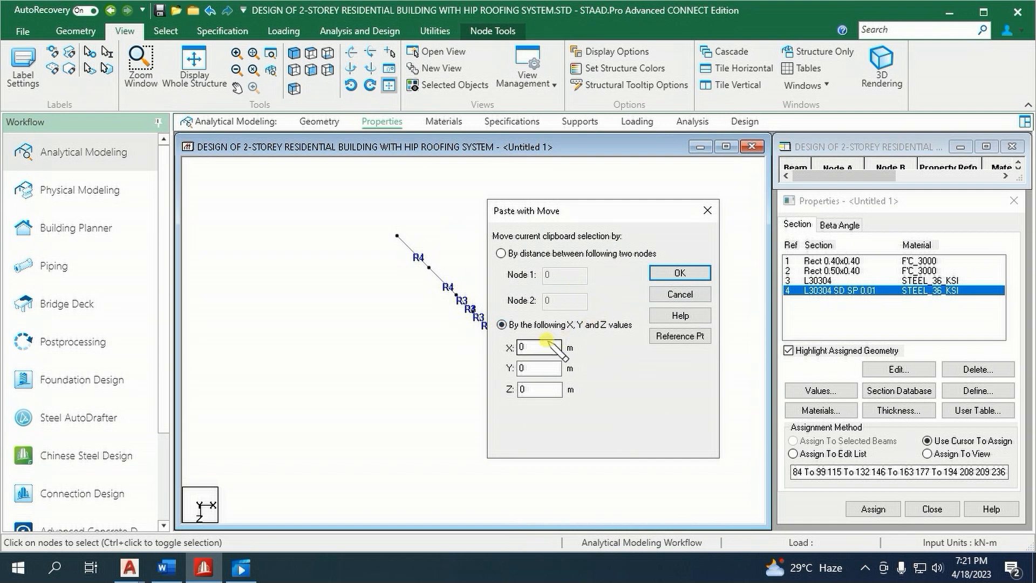
left_click_drag(536, 346, 502, 345)
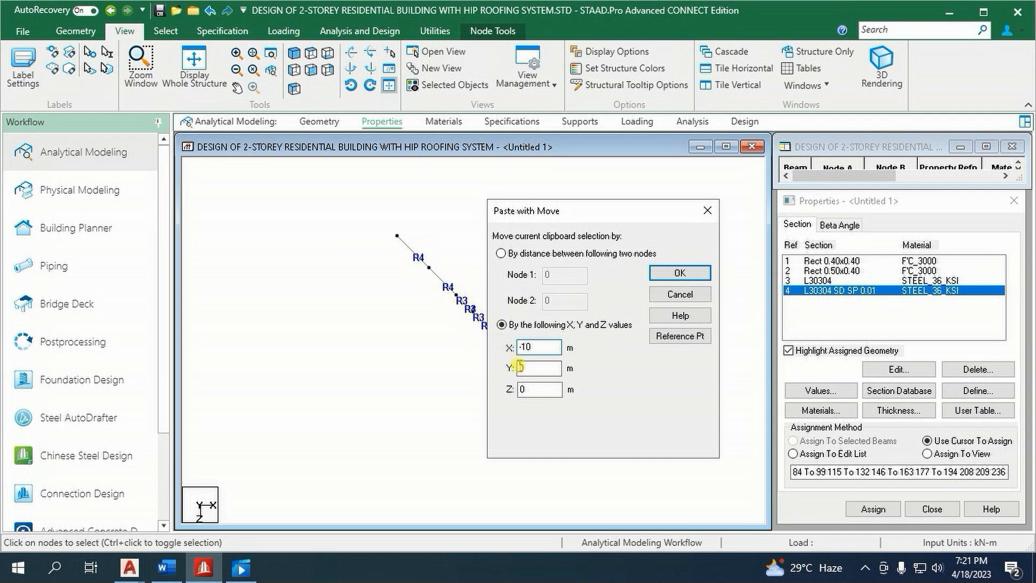
left_click_drag(526, 389, 480, 402)
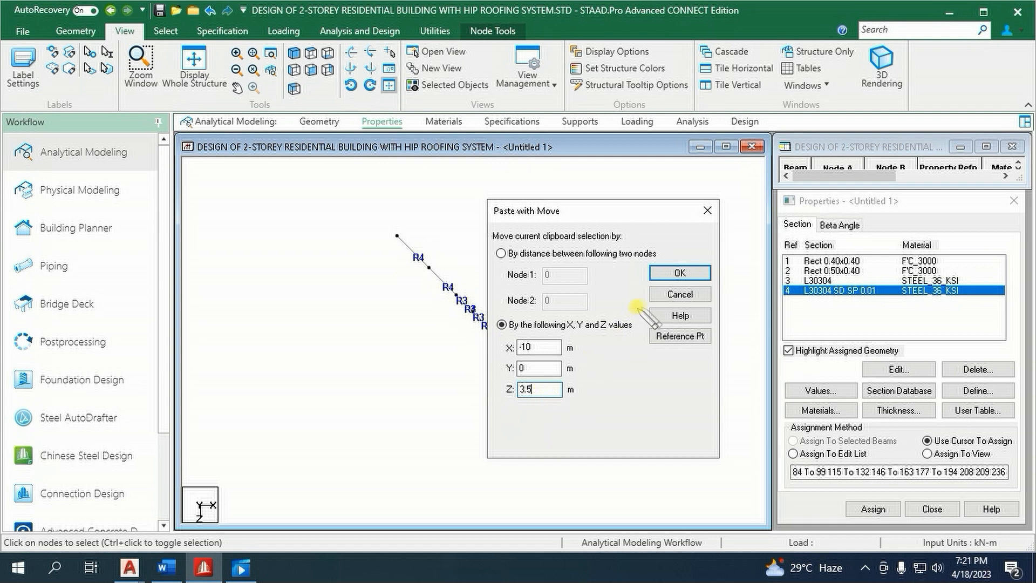
left_click(668, 273)
scroll(551, 301, "up", 2)
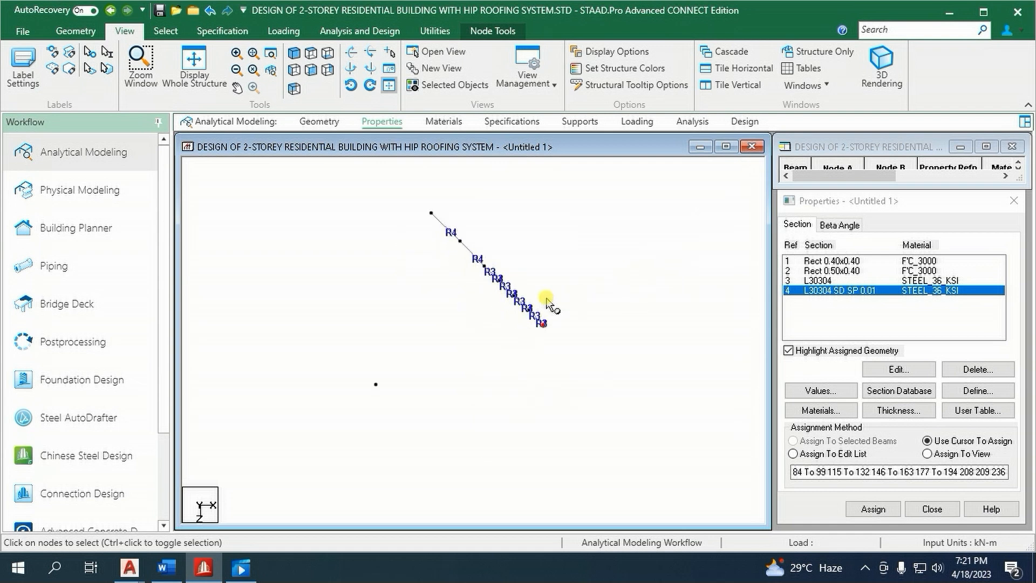
- Select all beams of the hip truss and mirror-copy them about the Y-Z plane through apex node 30, at X = 5 m
left_click(576, 292)
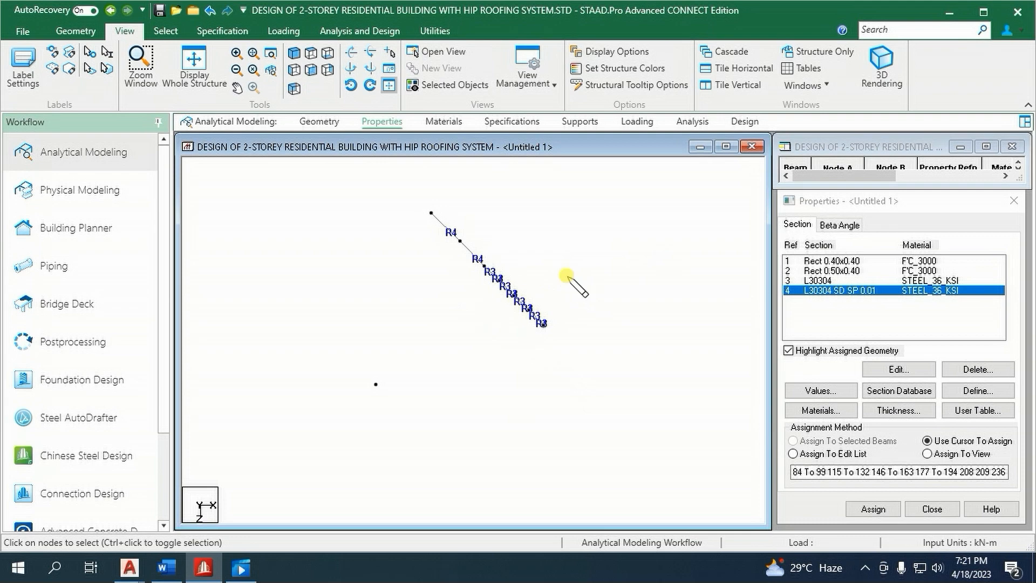
right_click(565, 277)
mouse_move(611, 252)
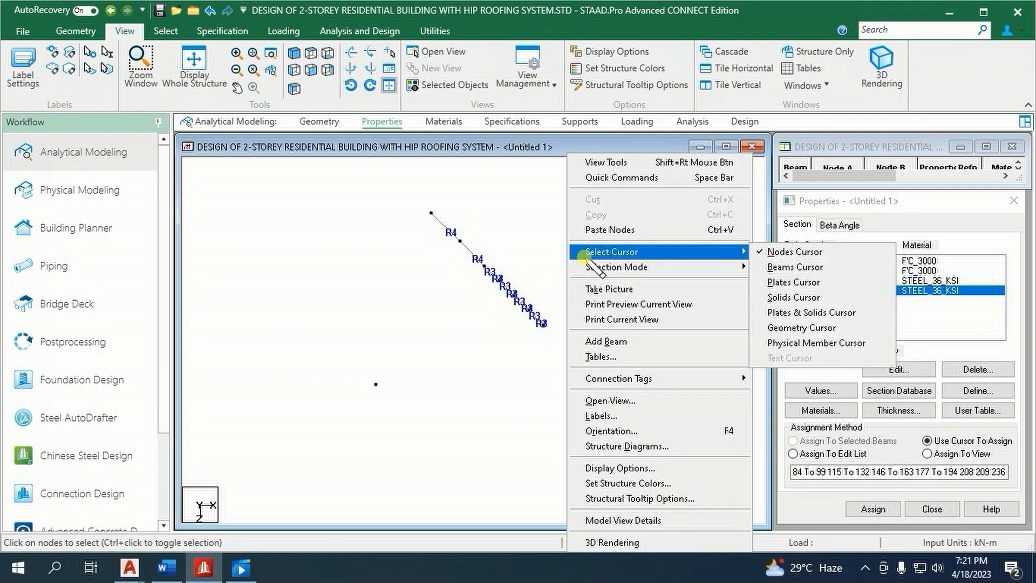
left_click(793, 267)
scroll(555, 324, "up", 2)
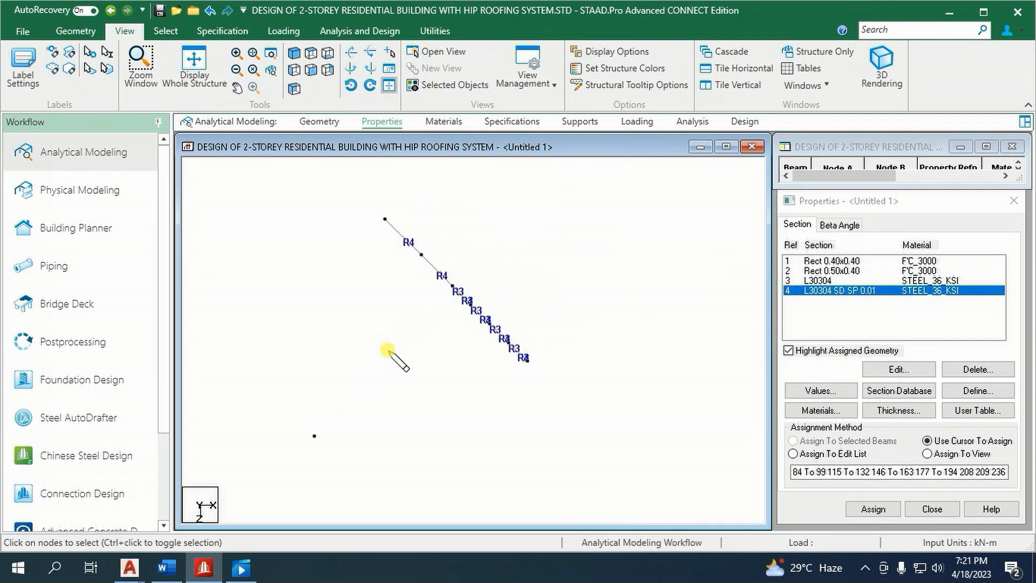
left_click_drag(324, 194, 630, 386)
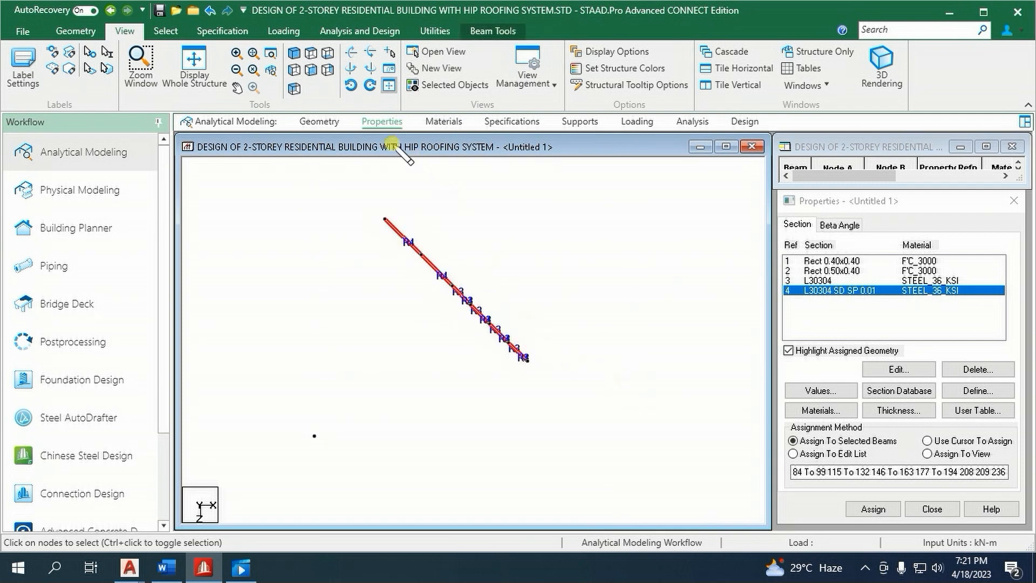
left_click(64, 28)
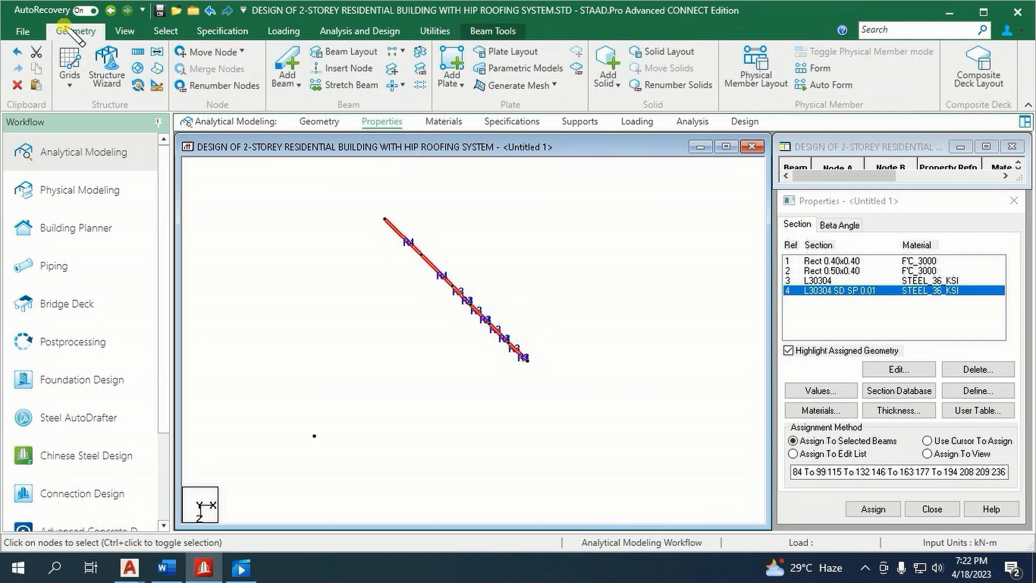
left_click(157, 52)
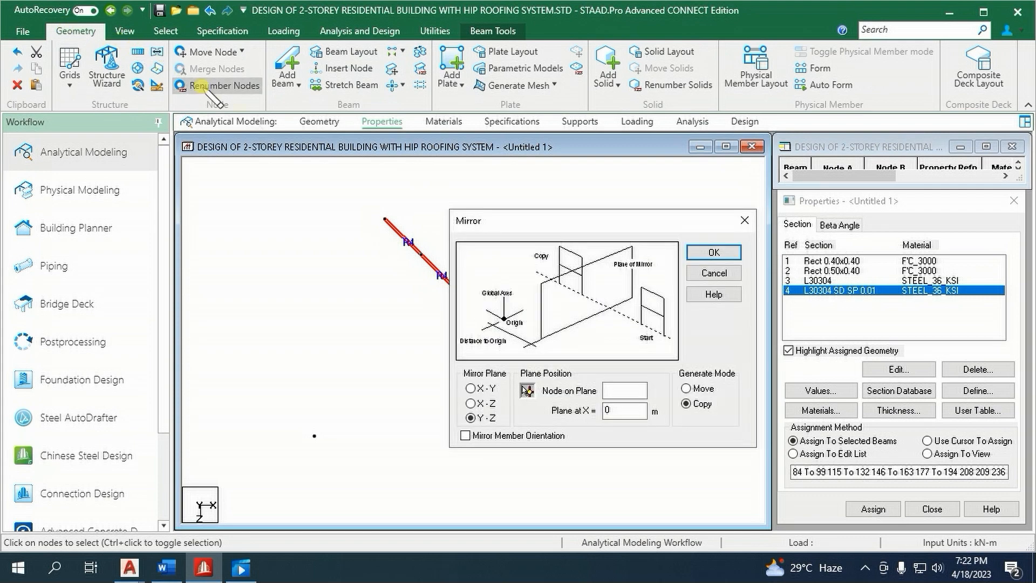
left_click_drag(471, 217, 264, 203)
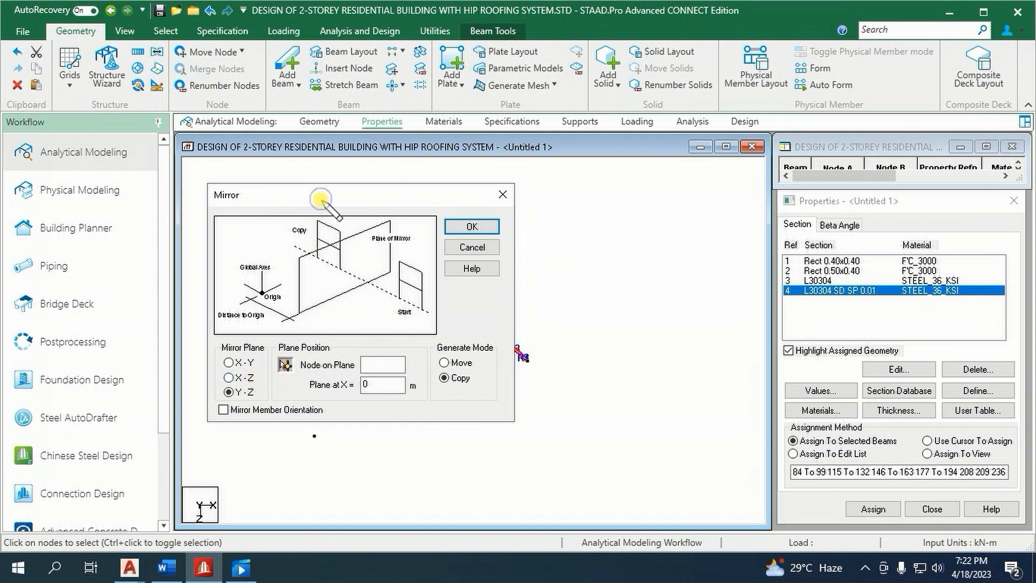
left_click_drag(321, 200, 270, 202)
left_click(234, 367)
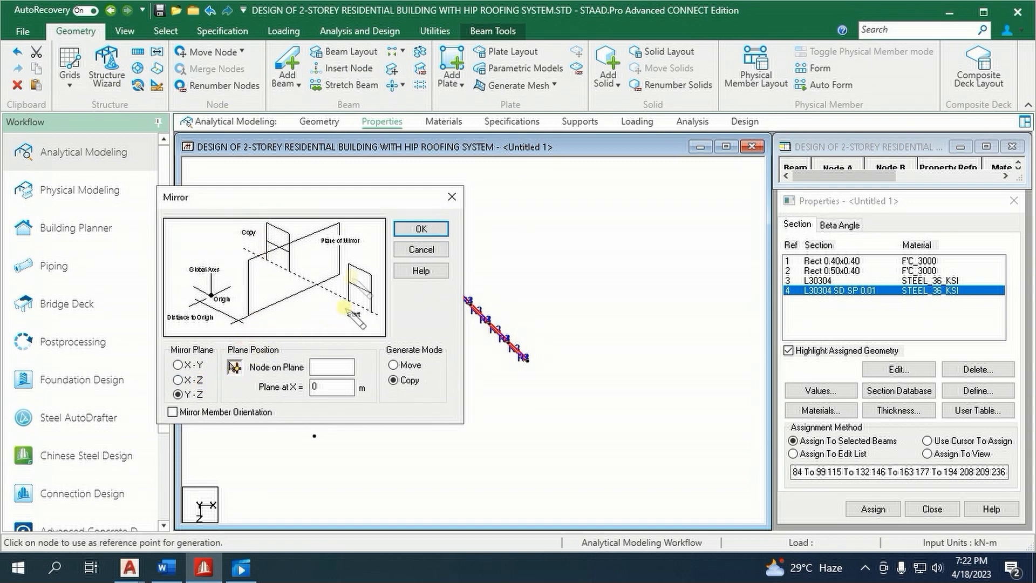
left_click(524, 356)
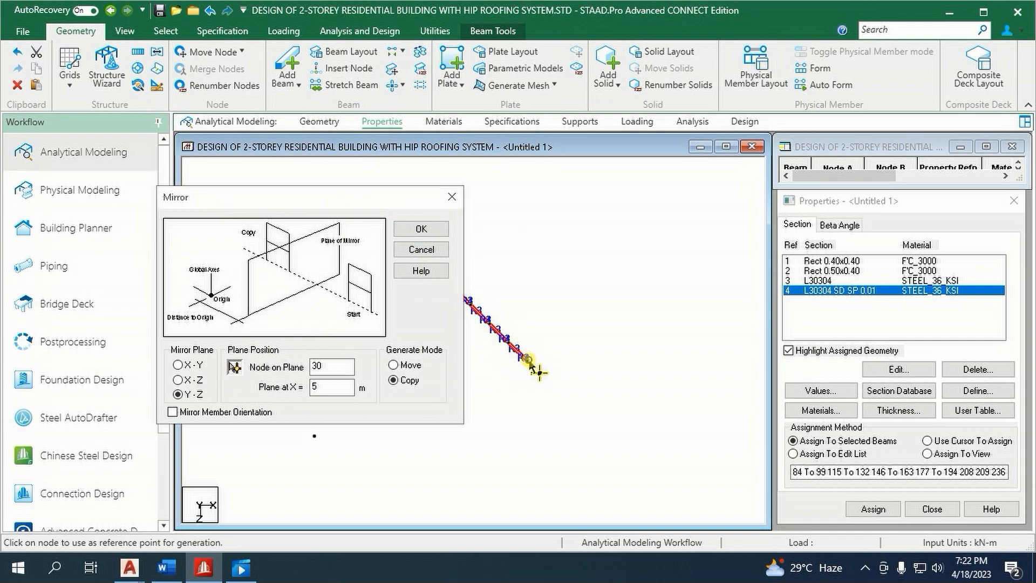
left_click(411, 228)
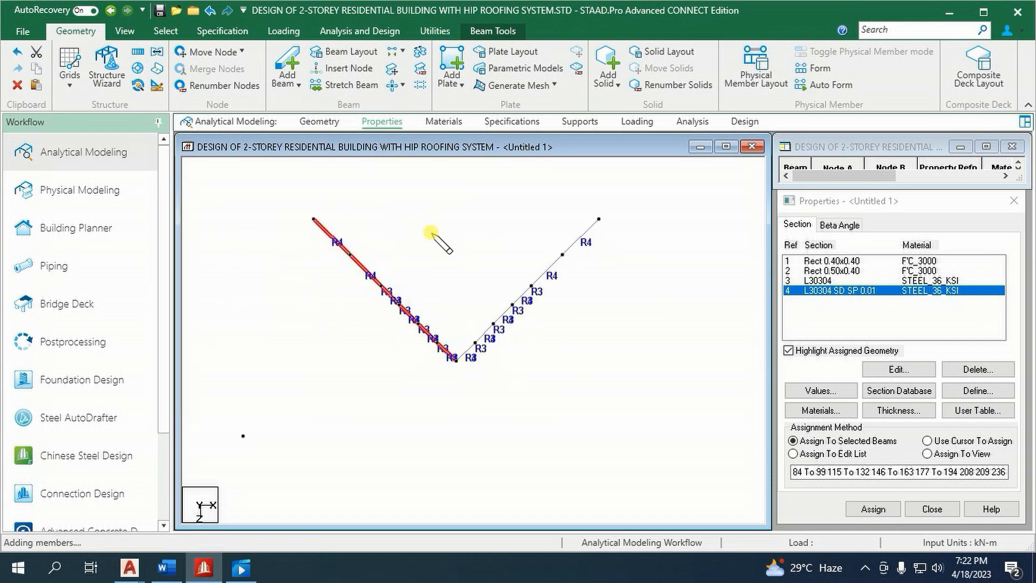
- Select both hip trusses and mirror-copy them about the X-Y plane through the isolated reference node 145, at Z = 8.5 m
left_click(432, 234)
left_click_drag(302, 212, 640, 405)
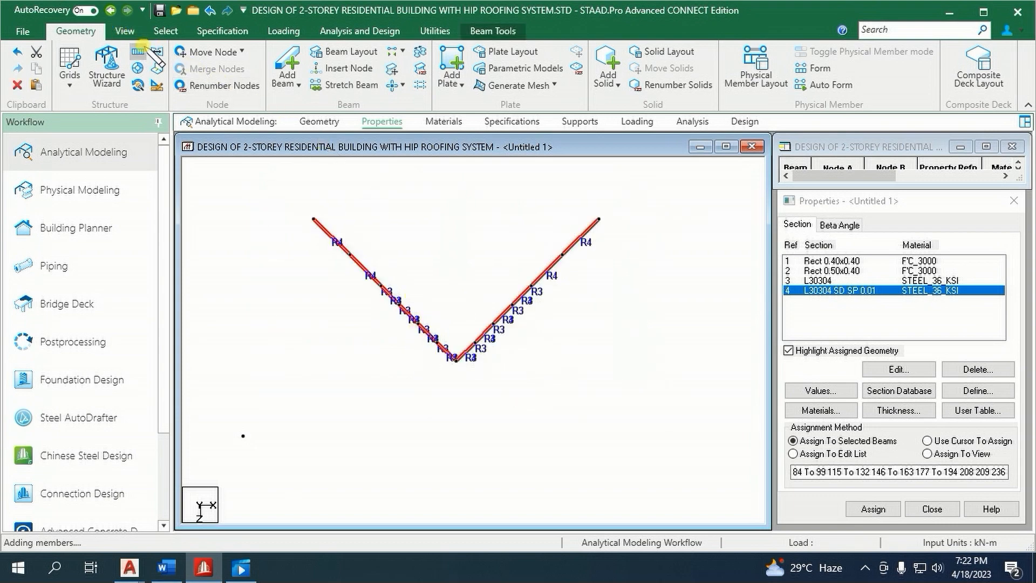
left_click(157, 51)
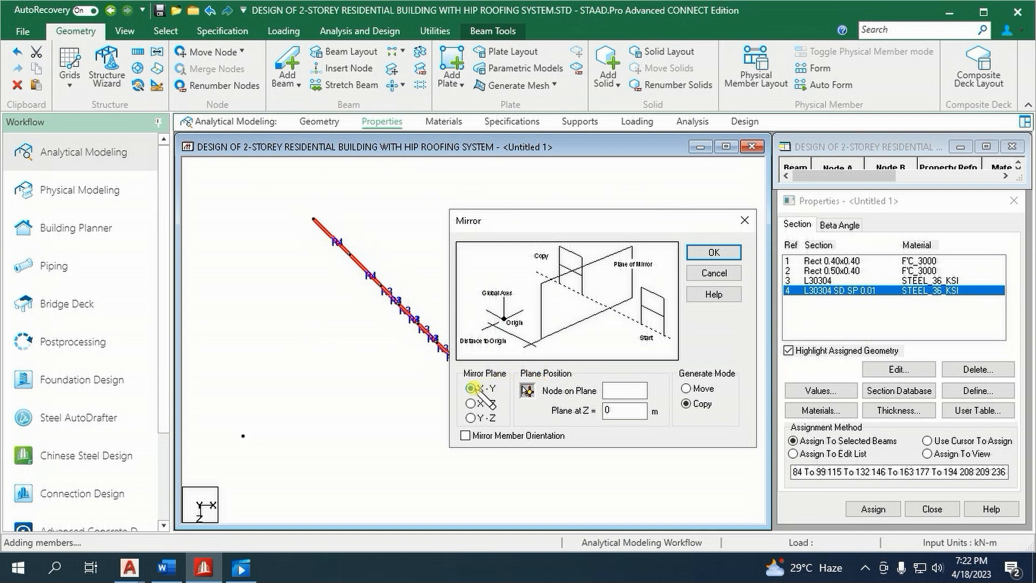
left_click(527, 391)
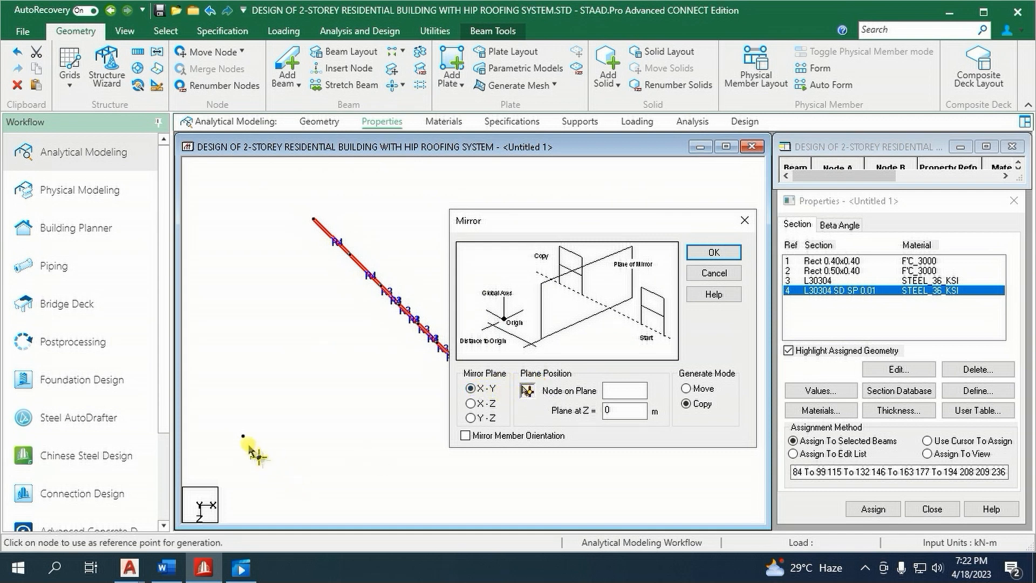
left_click(242, 436)
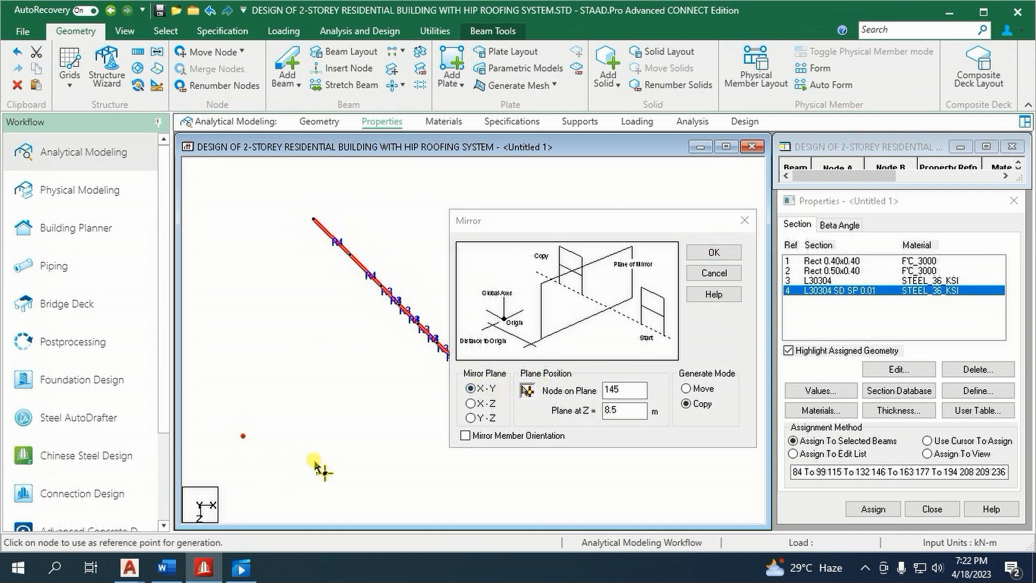
left_click(713, 253)
left_click(580, 258)
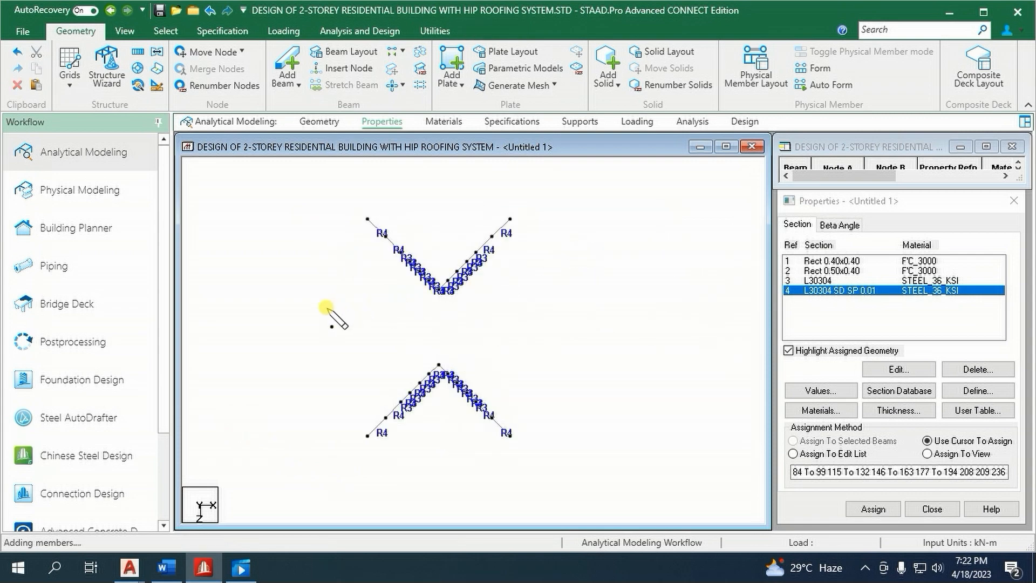
- Select the isolated reference node beside the mirrored hip trusses with the nodes cursor and delete it
right_click(324, 296)
mouse_move(369, 251)
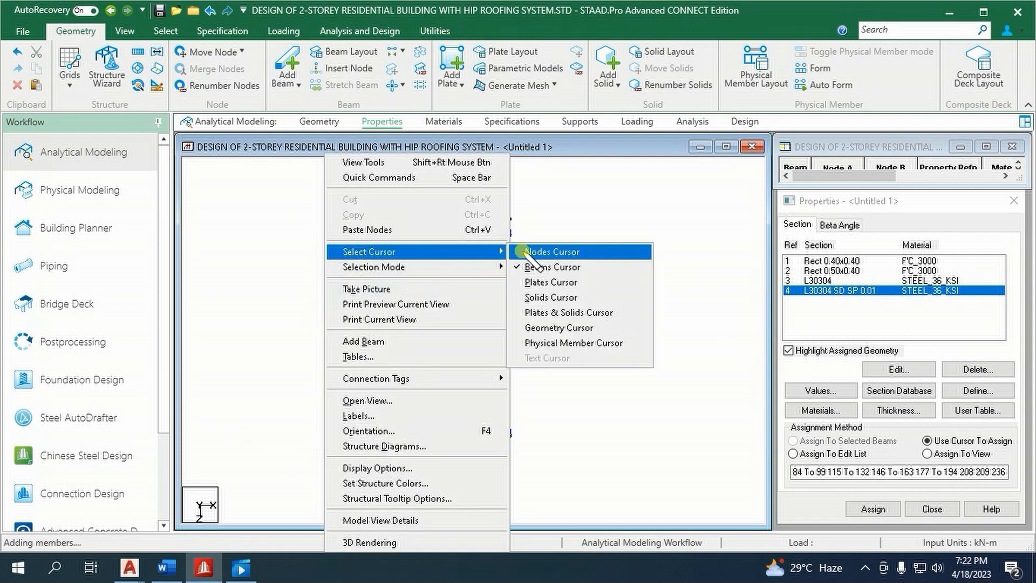
left_click(545, 253)
left_click_drag(318, 320, 344, 340)
key("Delete")
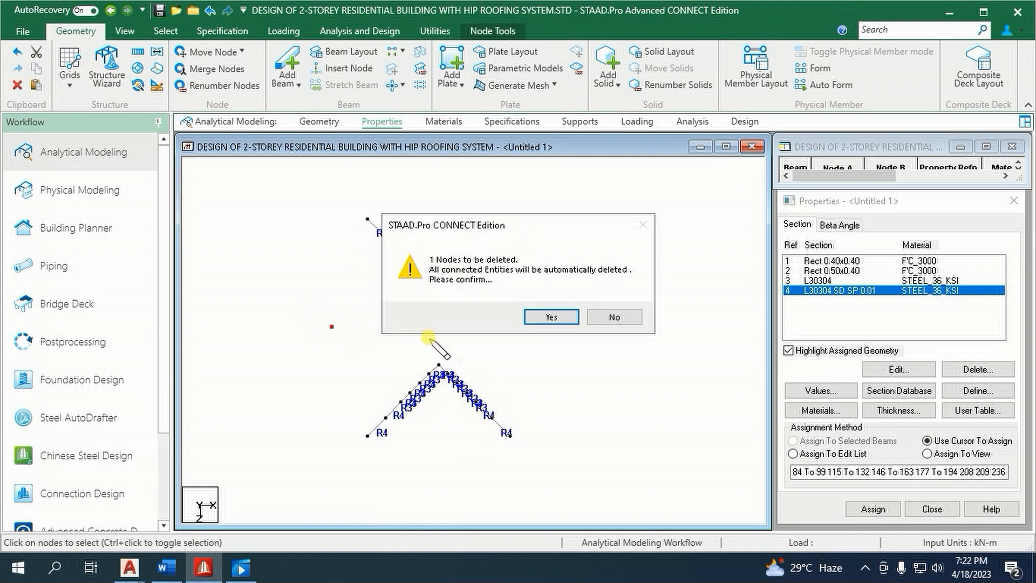
left_click(551, 317)
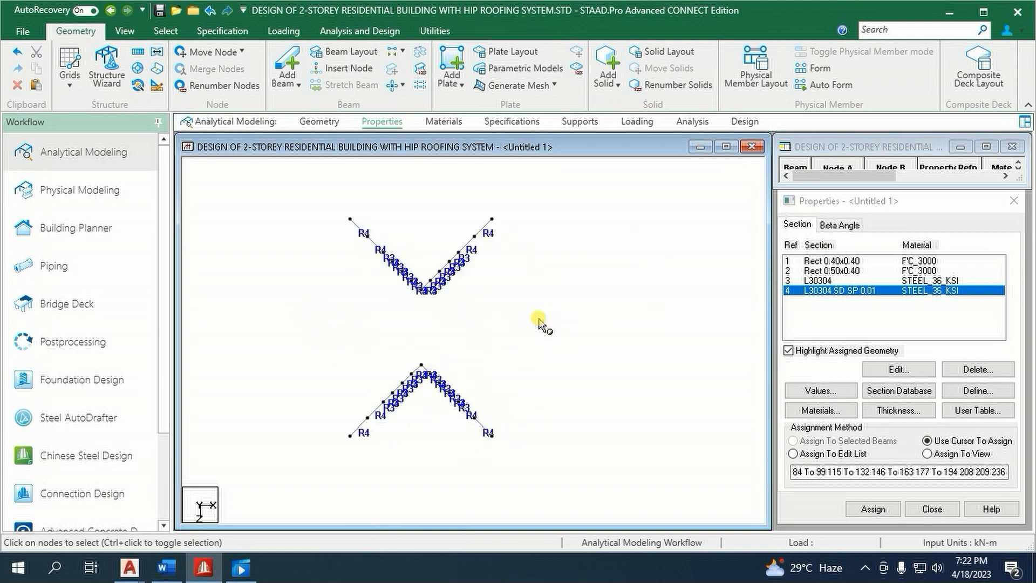
- Display the whole structure and examine the mirrored hip trusses in an enlarged, rotated 3D rendering
left_click(125, 30)
left_click(193, 67)
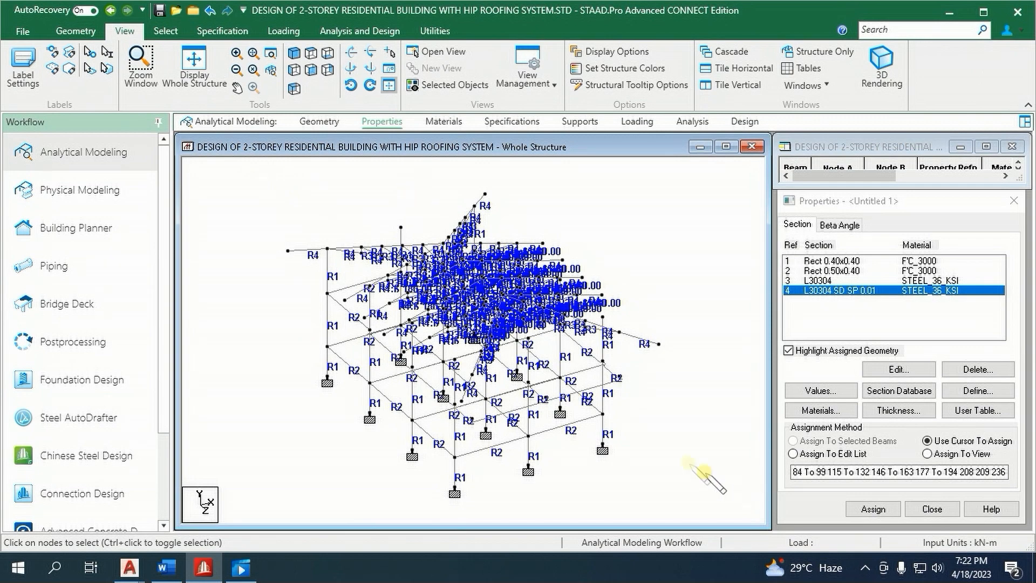
left_click(881, 64)
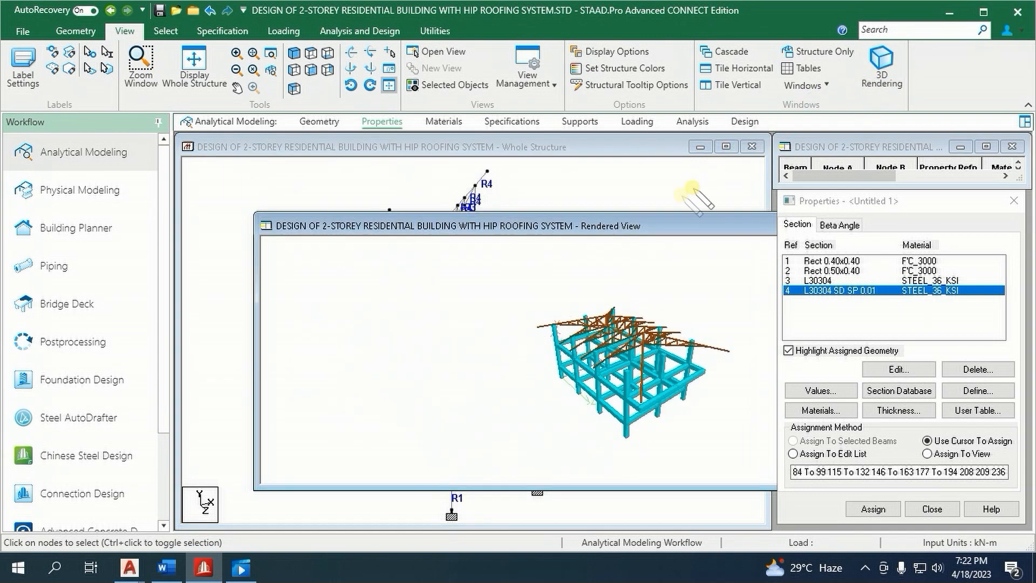
left_click_drag(603, 222, 473, 154)
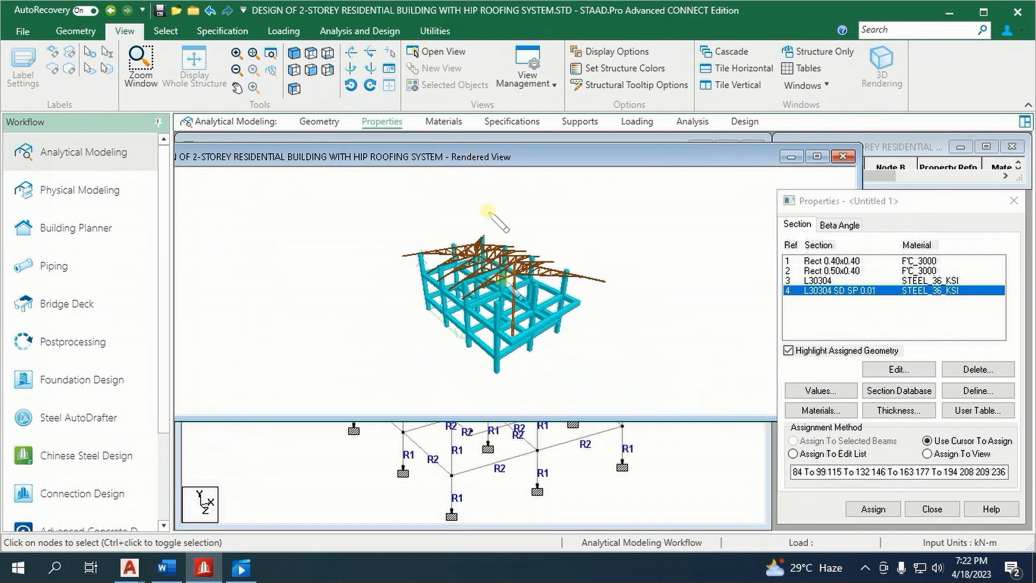
left_click_drag(498, 419, 498, 516)
scroll(490, 362, "up", 5)
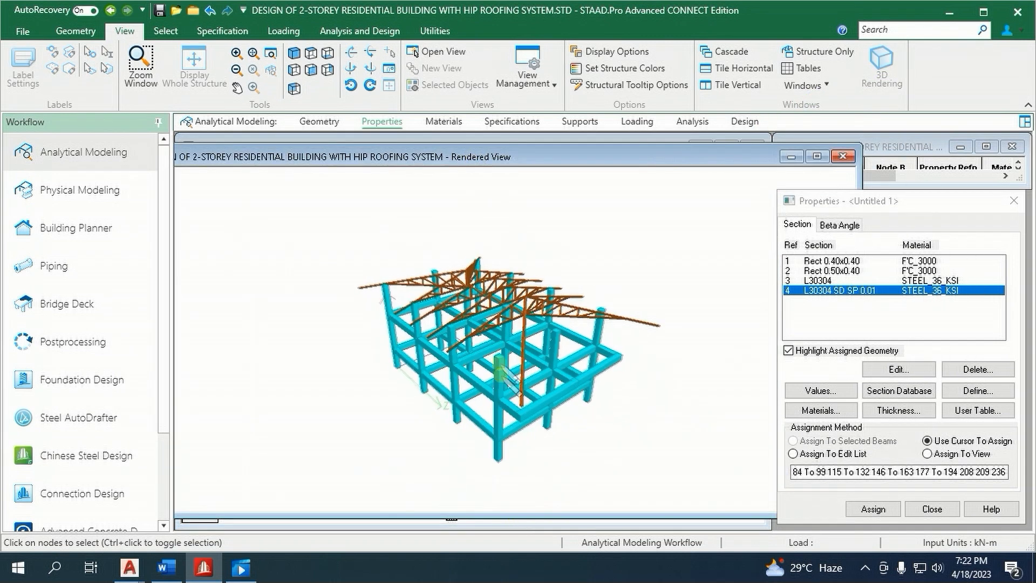
left_click_drag(480, 354, 534, 401)
left_click(842, 157)
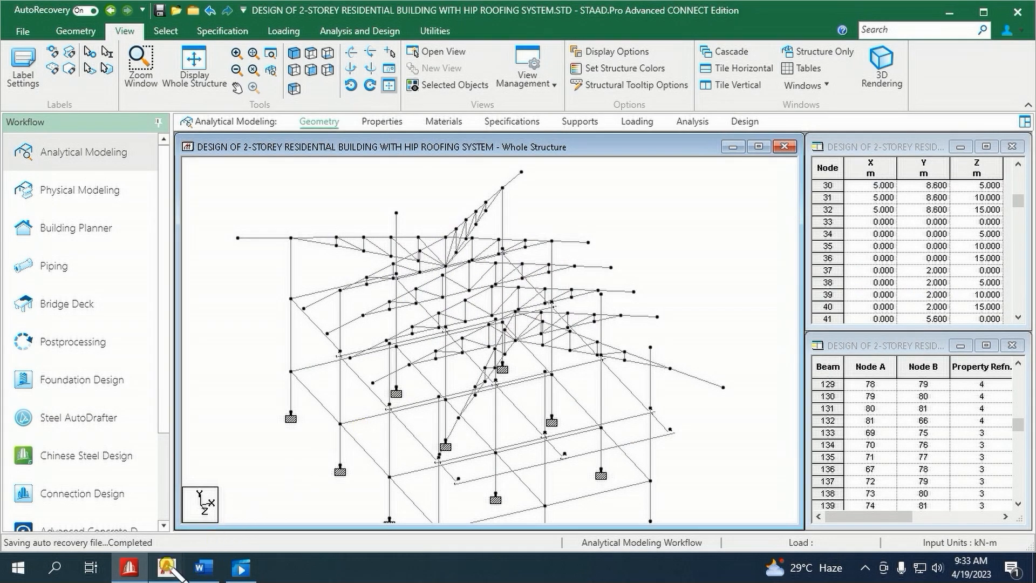
- Switch to AutoCAD and examine the roof perspective and the H-2 truss location on the roof framing plan
mouse_move(167, 565)
left_click(92, 503)
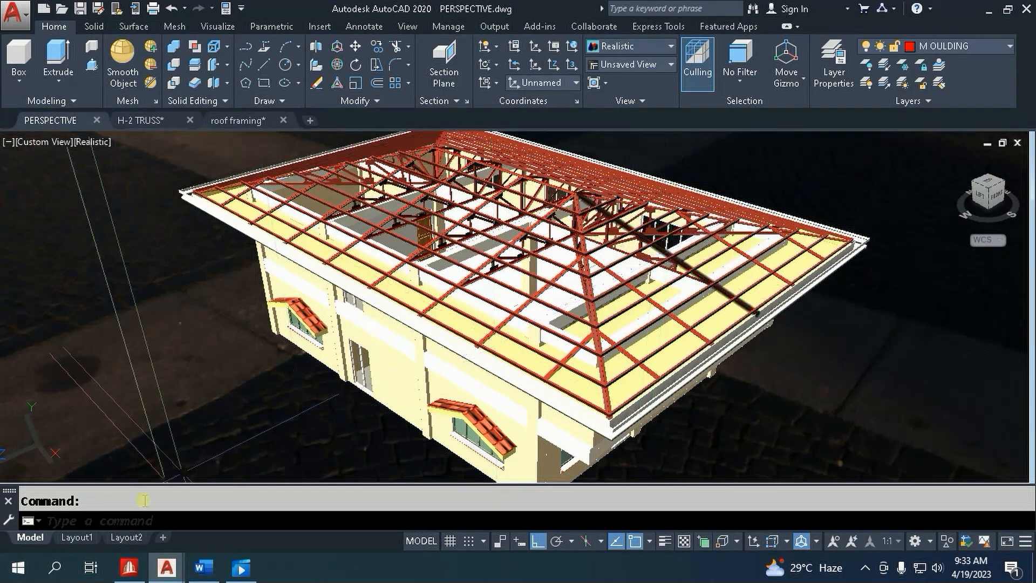
left_click(255, 113)
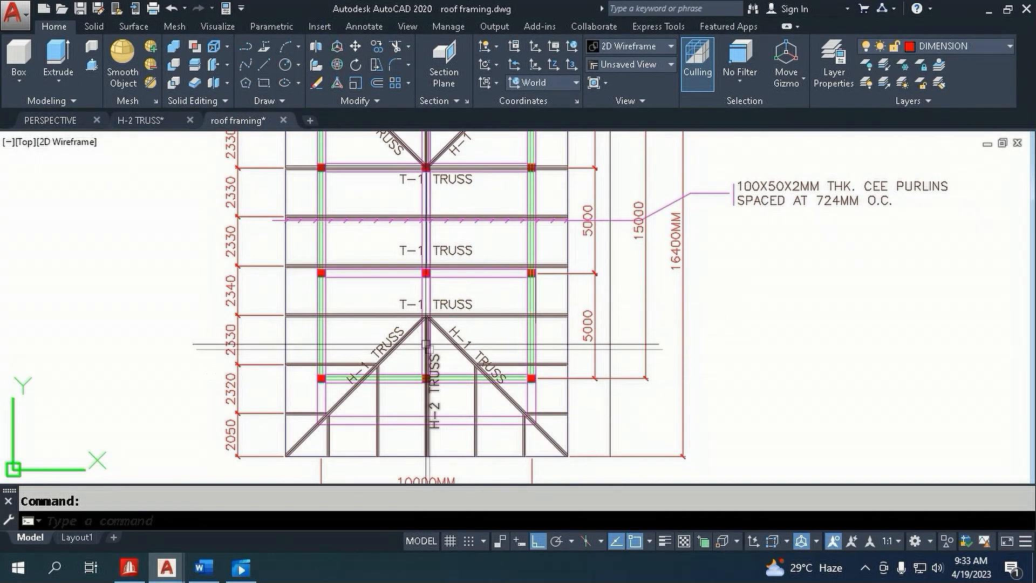
left_click(129, 567)
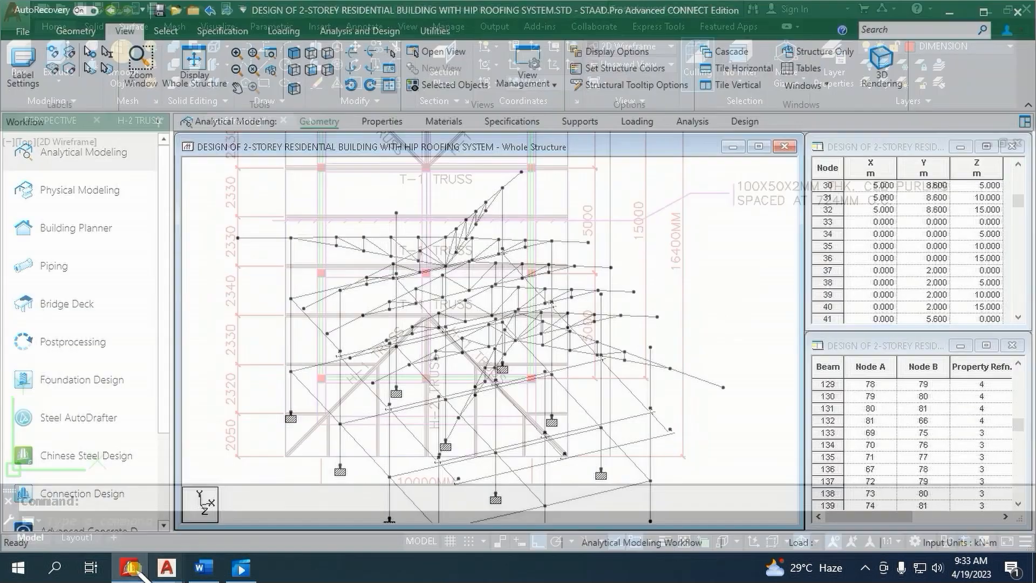
- In STAAD.Pro, isolate the middle end column and the hip apex king post in a new view, seen in the Y-Z plane
scroll(404, 219, "up", 2)
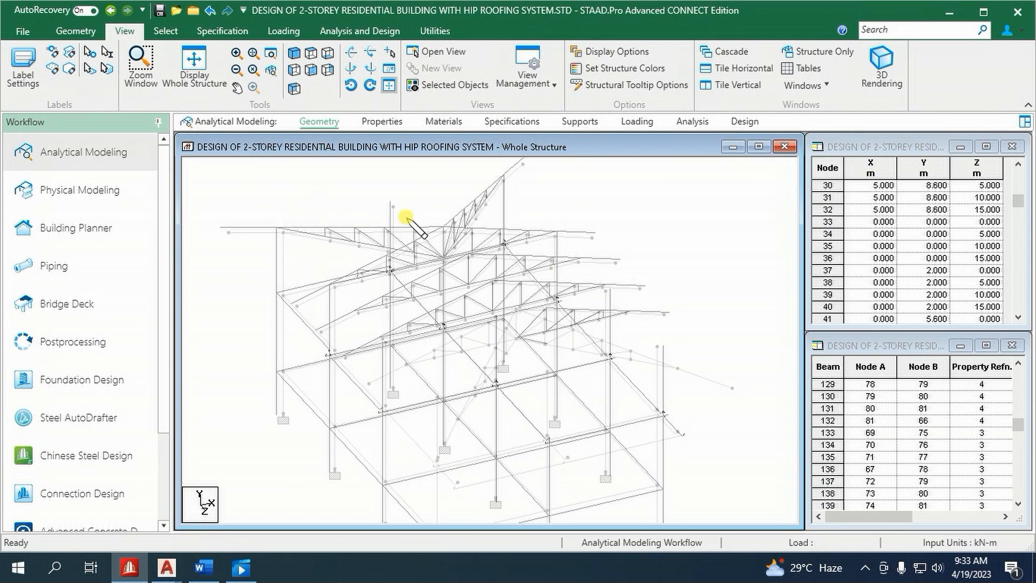
left_click(389, 212)
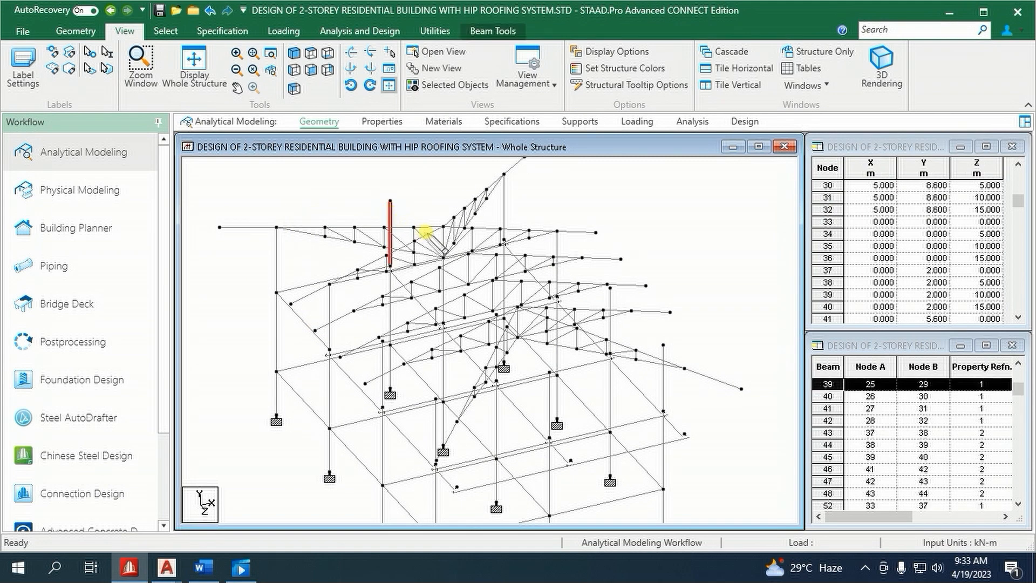
left_click(419, 227, "ctrl")
right_click(417, 213)
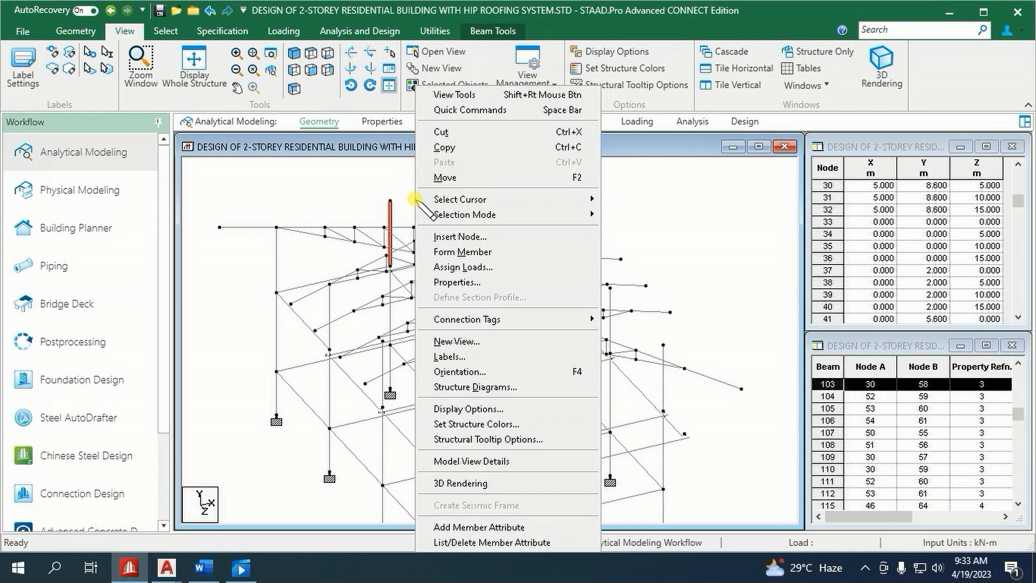
left_click(457, 341)
left_click(698, 321)
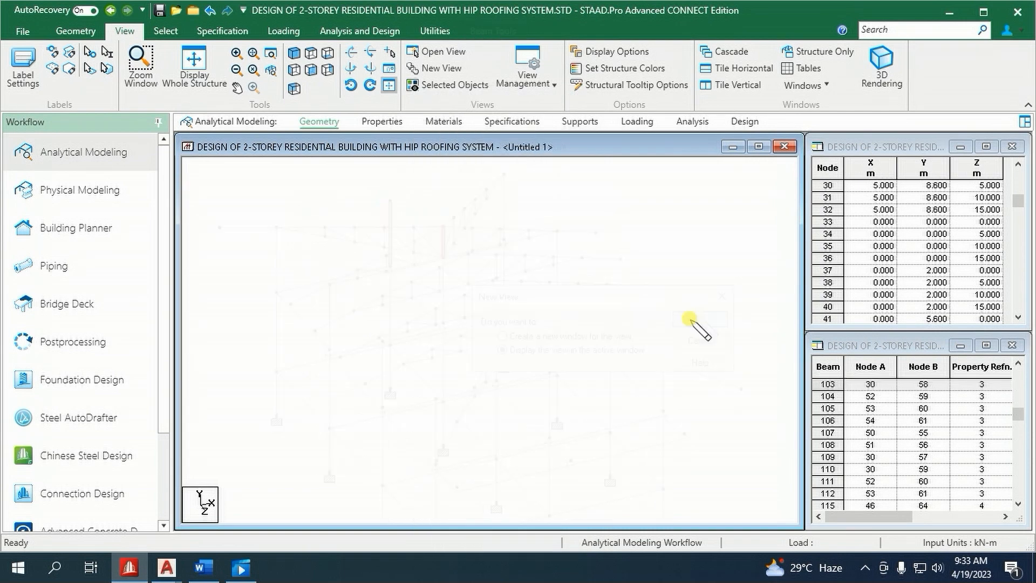
left_click(293, 70)
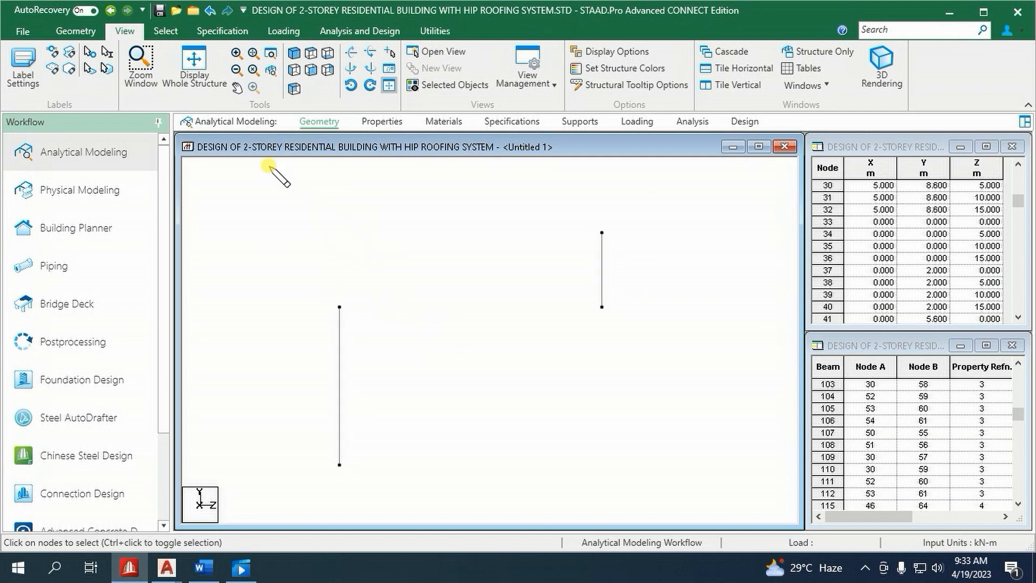
- Add the H-2 truss bottom and top chords from the column top to the lower and upper ends of the king post
left_click(76, 31)
left_click(286, 66)
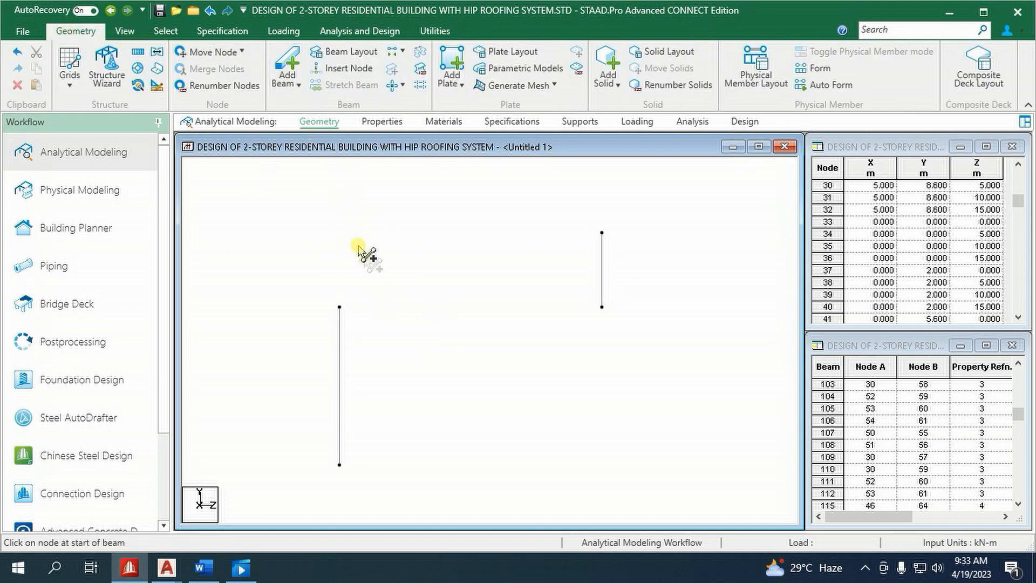
left_click_drag(340, 306, 602, 307)
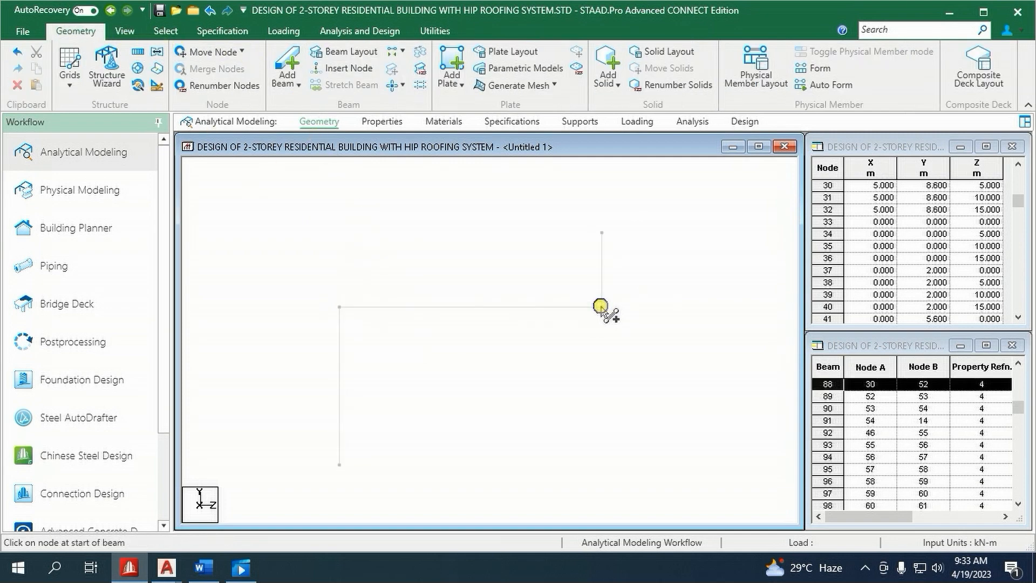
left_click_drag(341, 308, 601, 232)
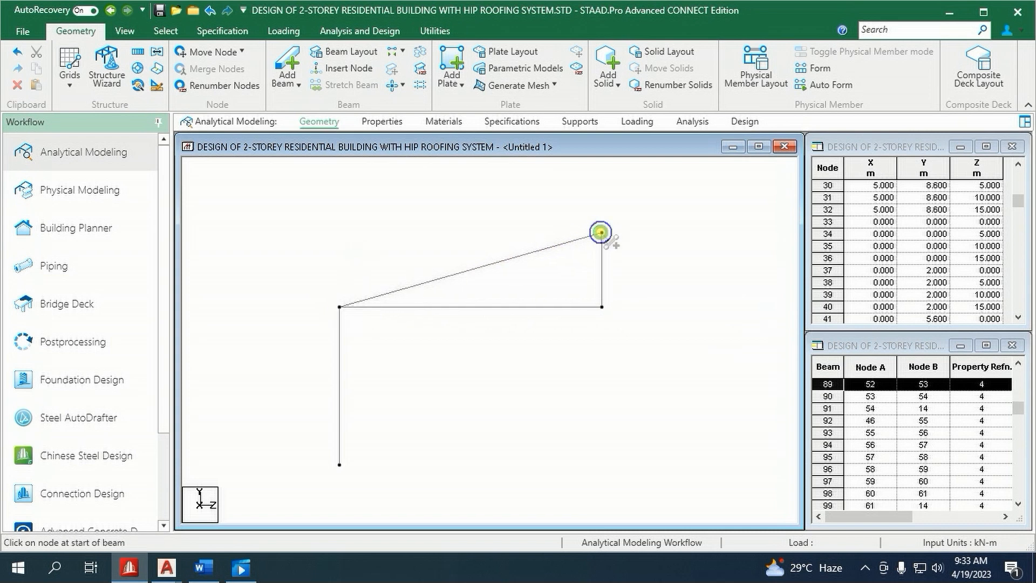
scroll(491, 230, "up", 1)
middle_click_drag(491, 229, 474, 237)
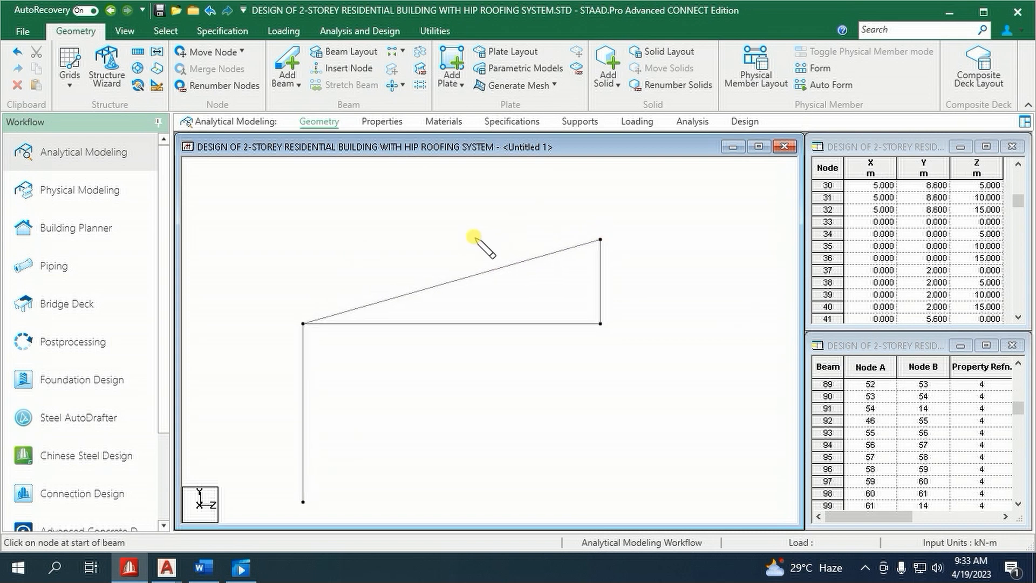
- Switch to AutoCAD and check the panel spacing on the H-2 truss detail
left_click(132, 570)
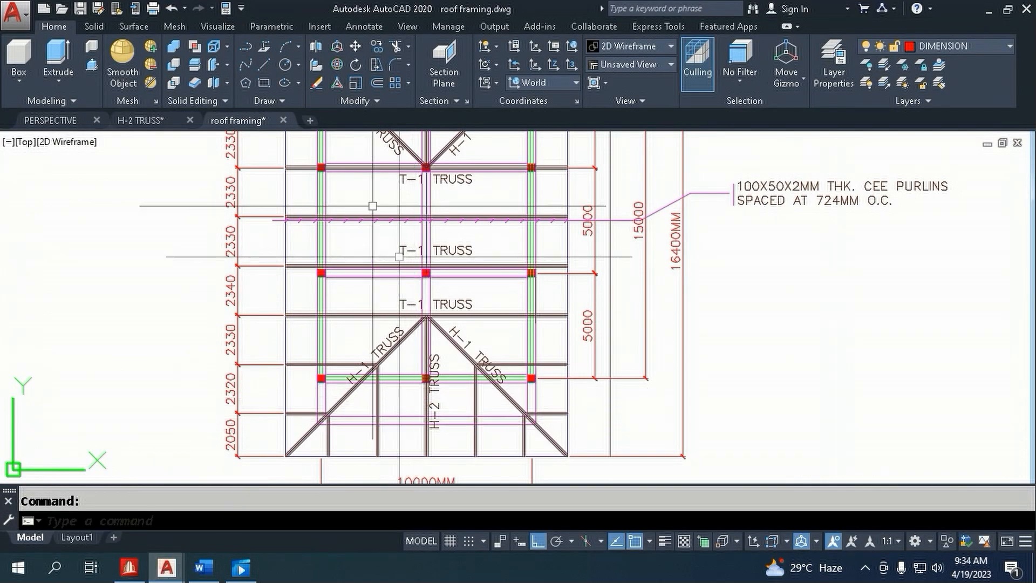
left_click(178, 125)
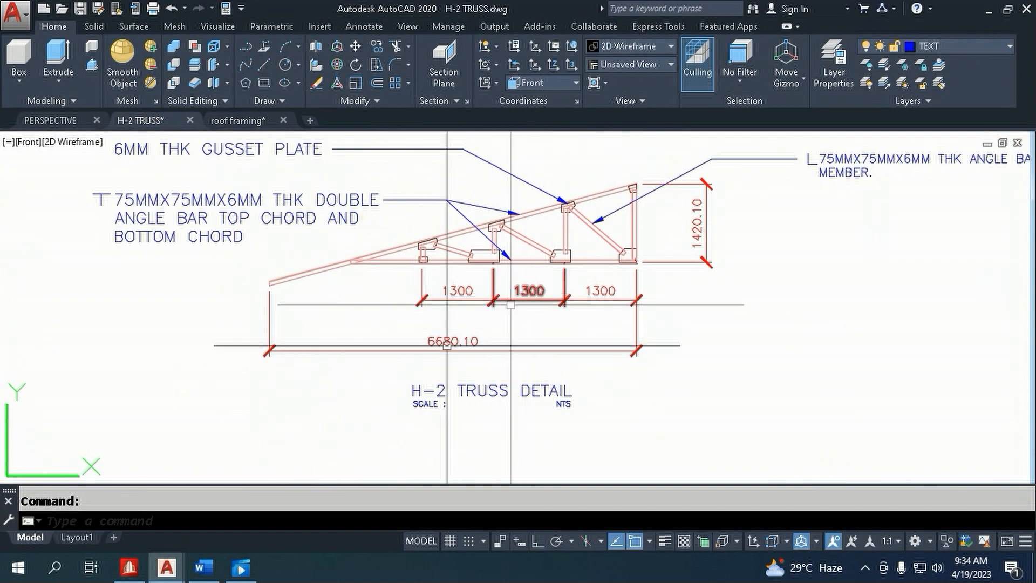
left_click(128, 569)
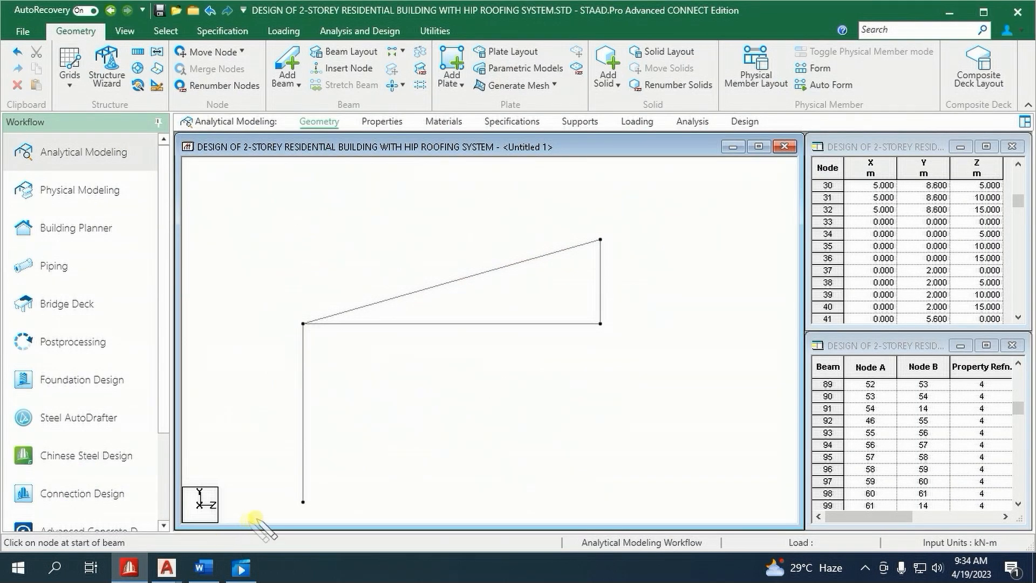
- In STAAD.Pro, translationally repeat the node at the king post's base in Z, with 3 steps spaced -1.3 m
right_click(457, 371)
mouse_move(499, 250)
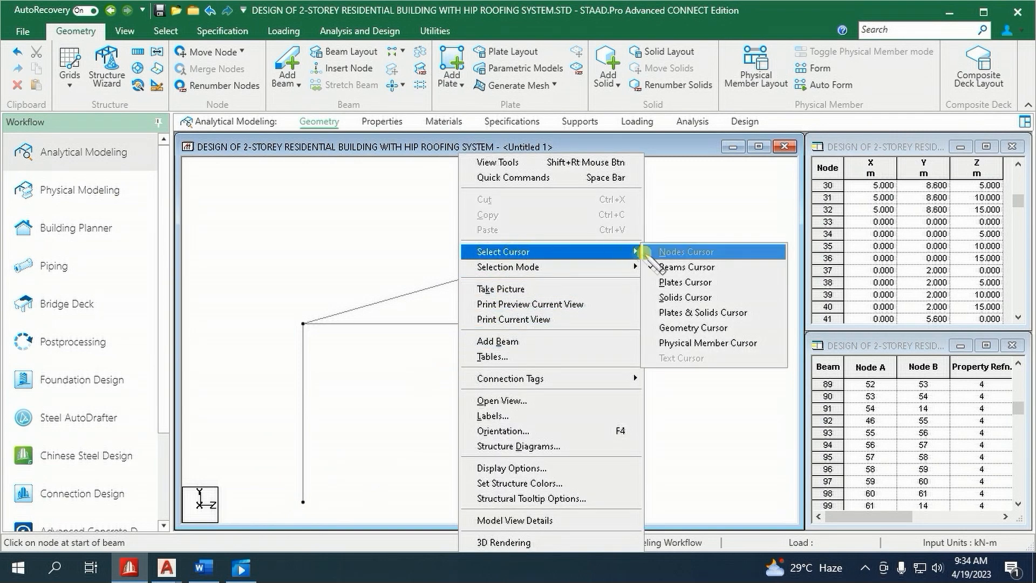
left_click(670, 251)
left_click(602, 324)
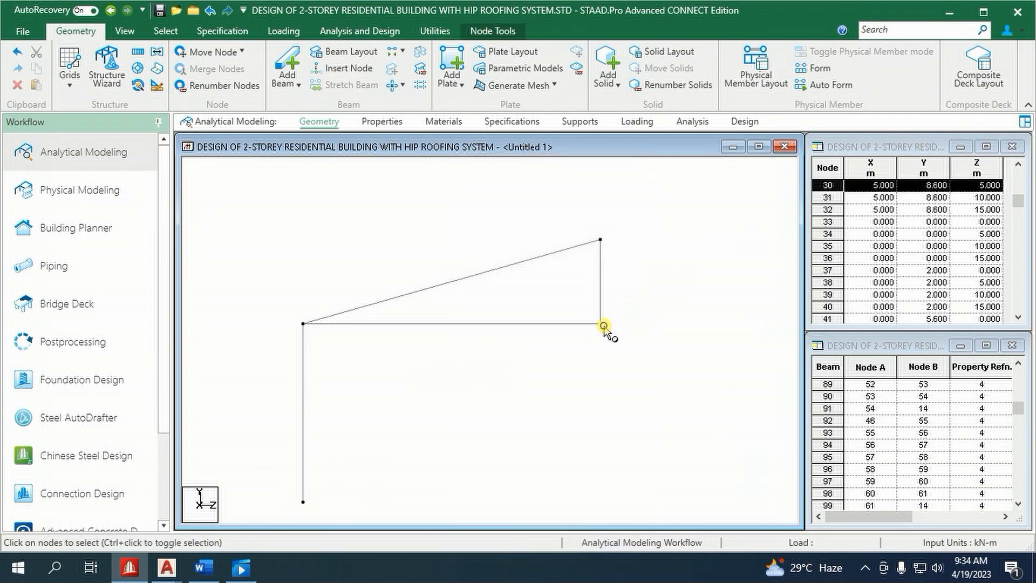
left_click(138, 52)
double_click(607, 410)
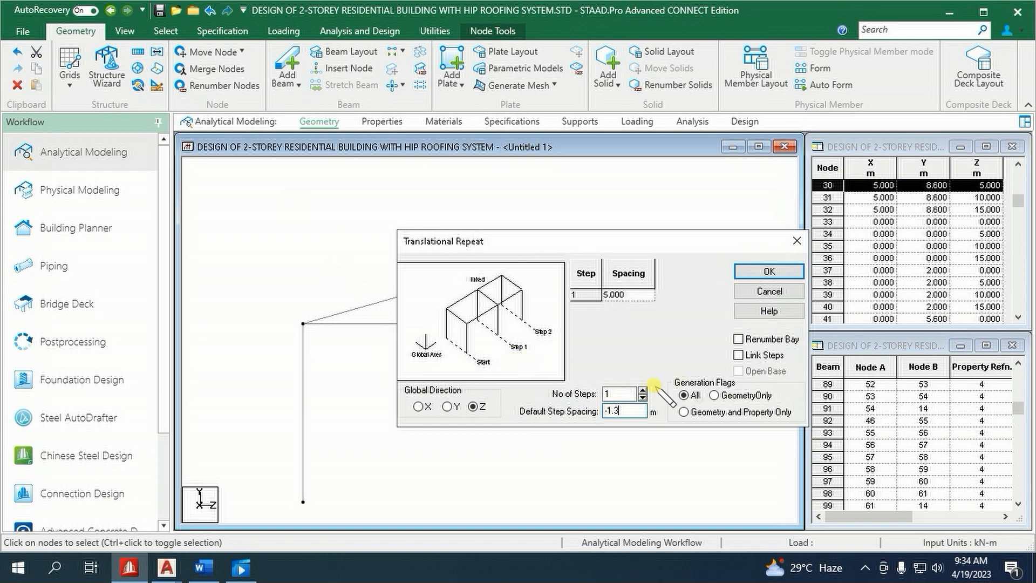
double_click(632, 393)
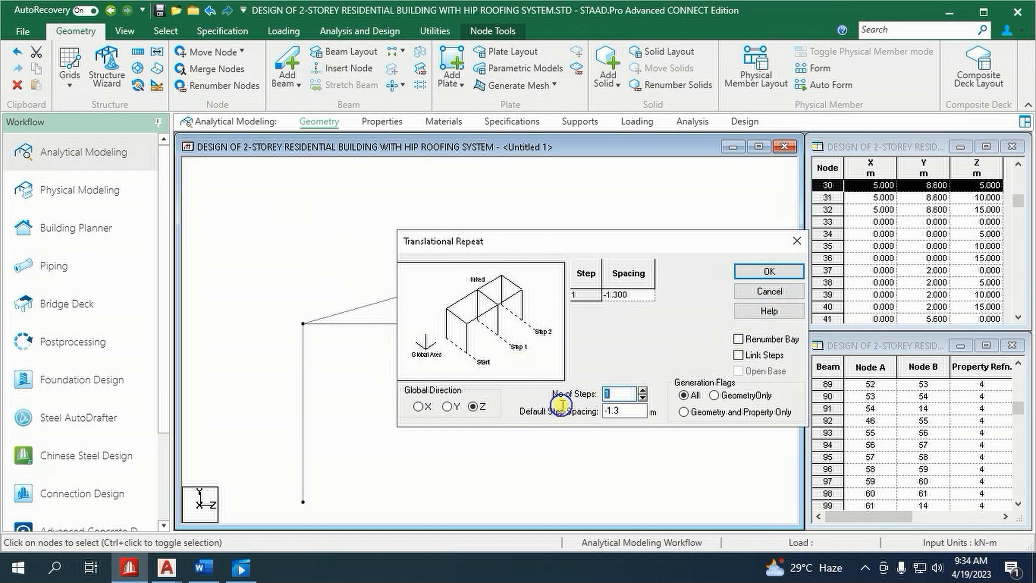
type("3")
left_click(761, 271)
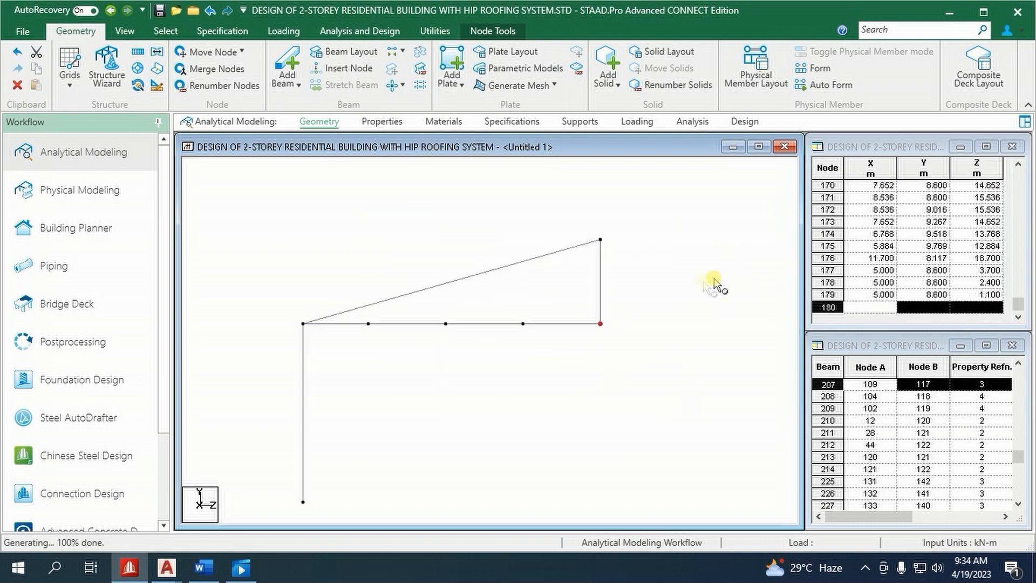
left_click(369, 323)
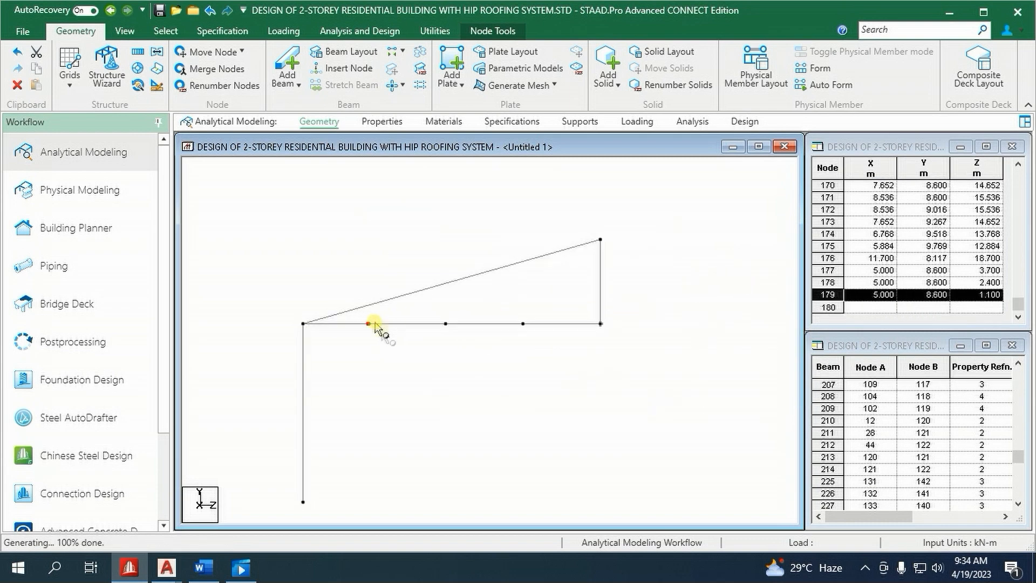
left_click(445, 324, "ctrl")
left_click(523, 324, "ctrl")
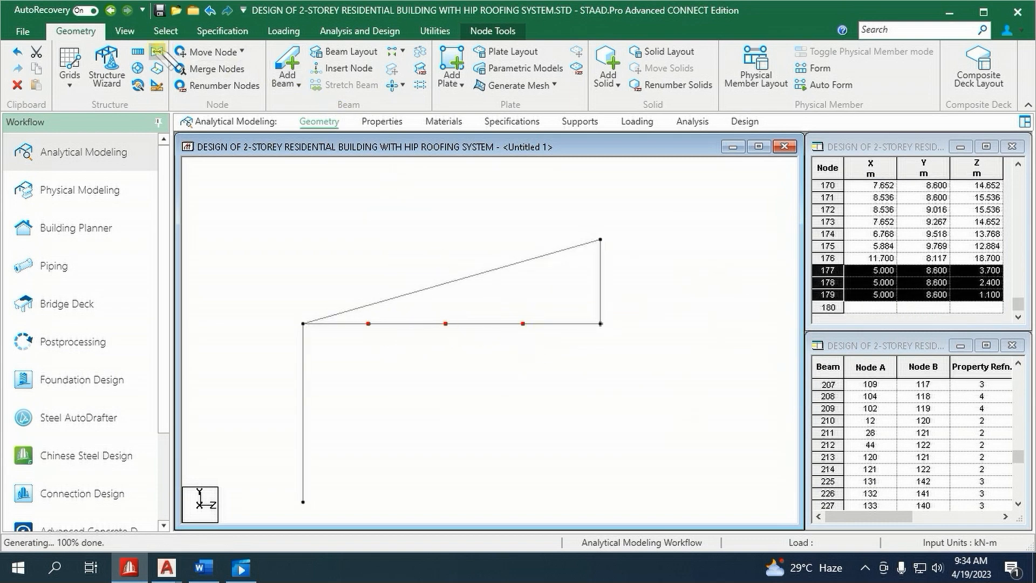
left_click(138, 52)
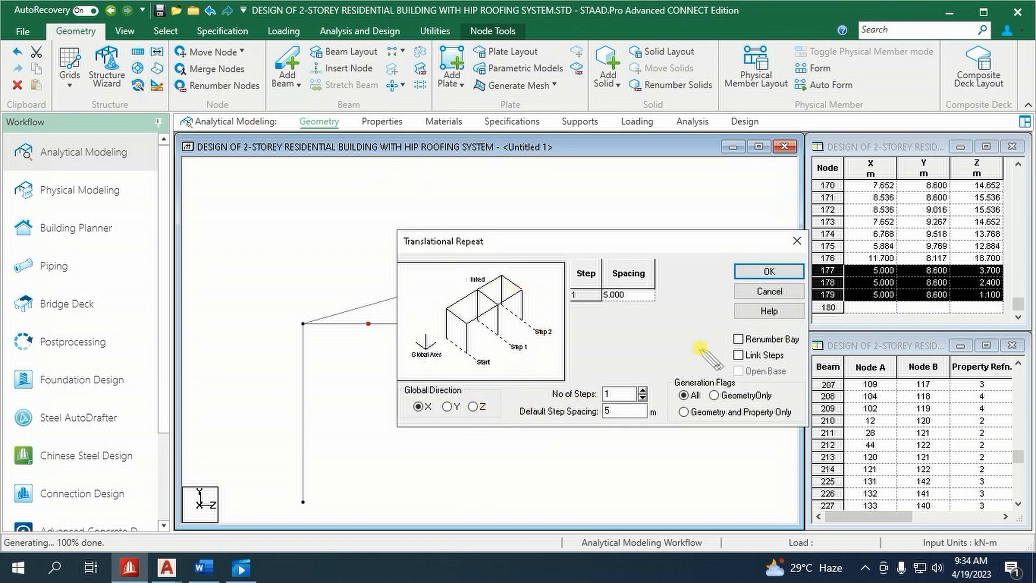
left_click(769, 271)
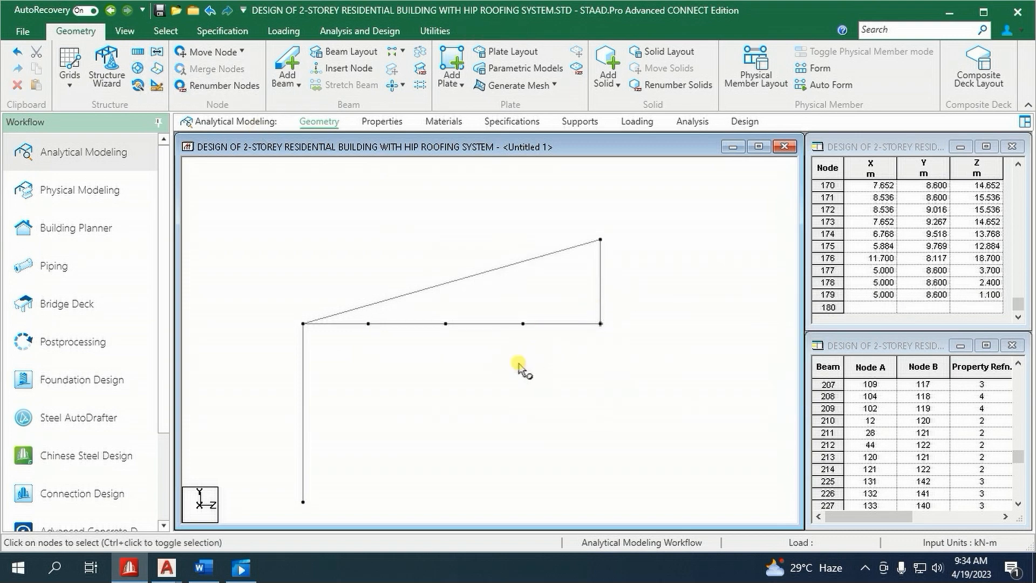
- Copy the king post and start pasting it with its base node as the reference point
left_click(592, 283)
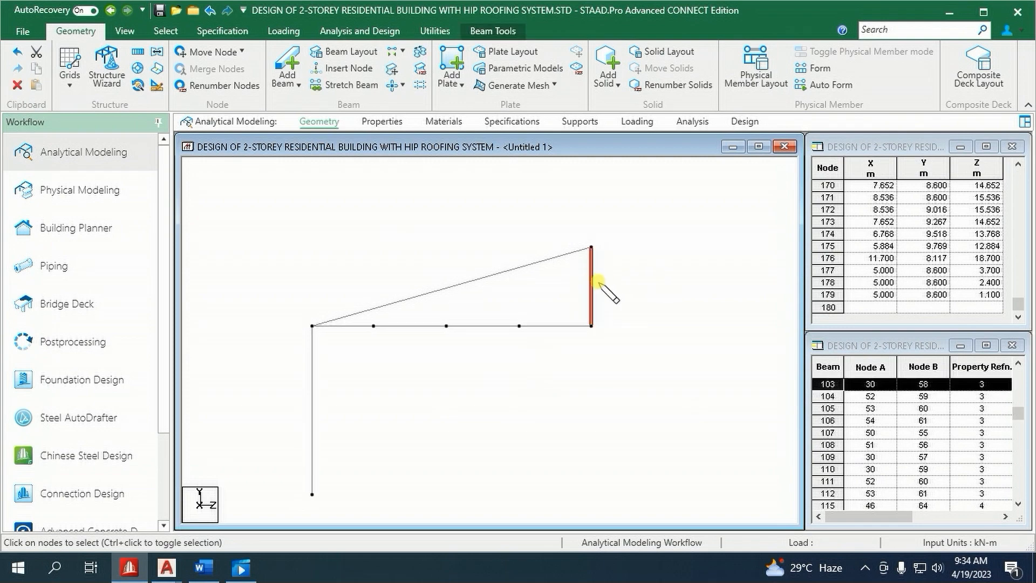
right_click(630, 280)
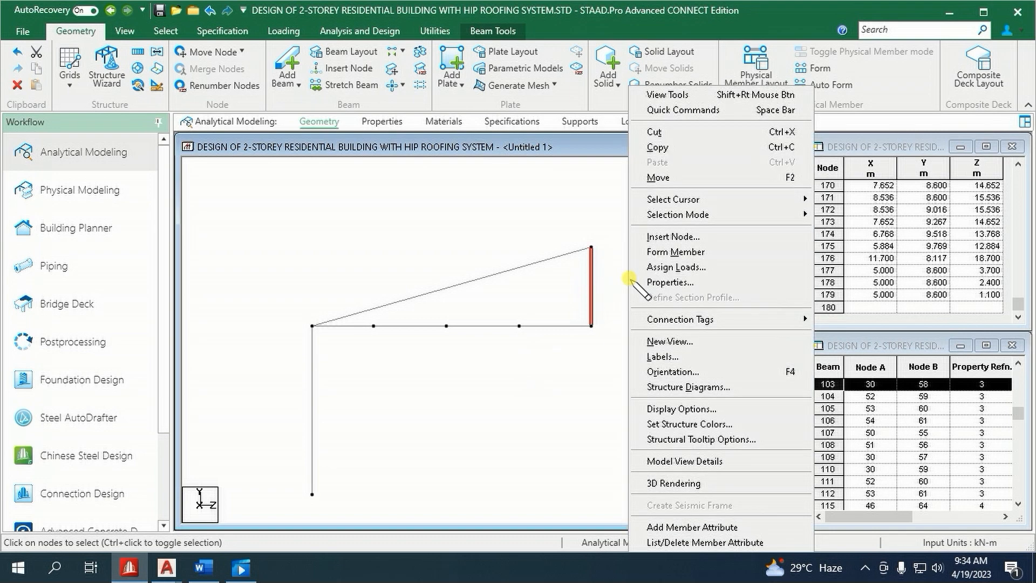
left_click(697, 152)
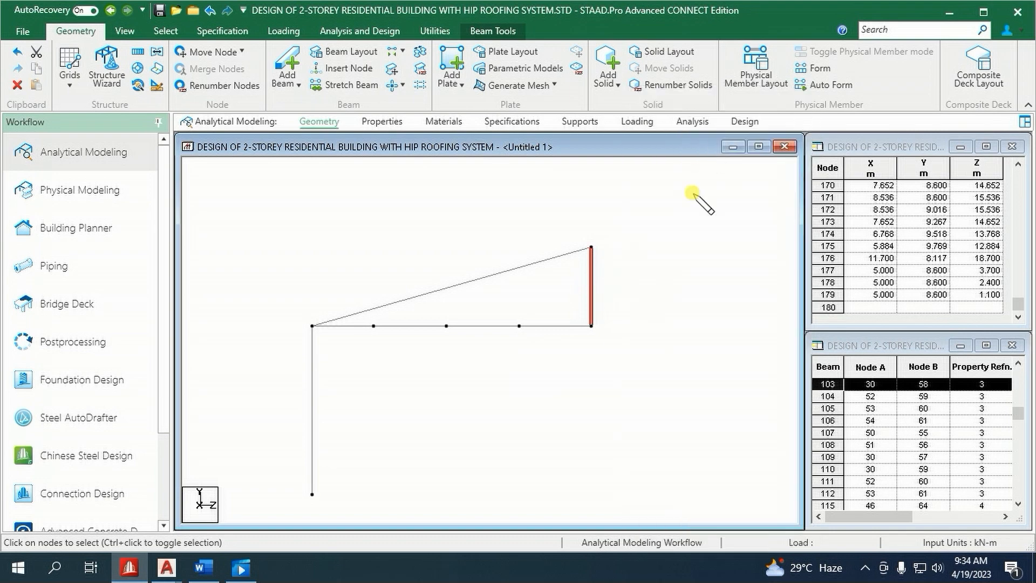
right_click(654, 283)
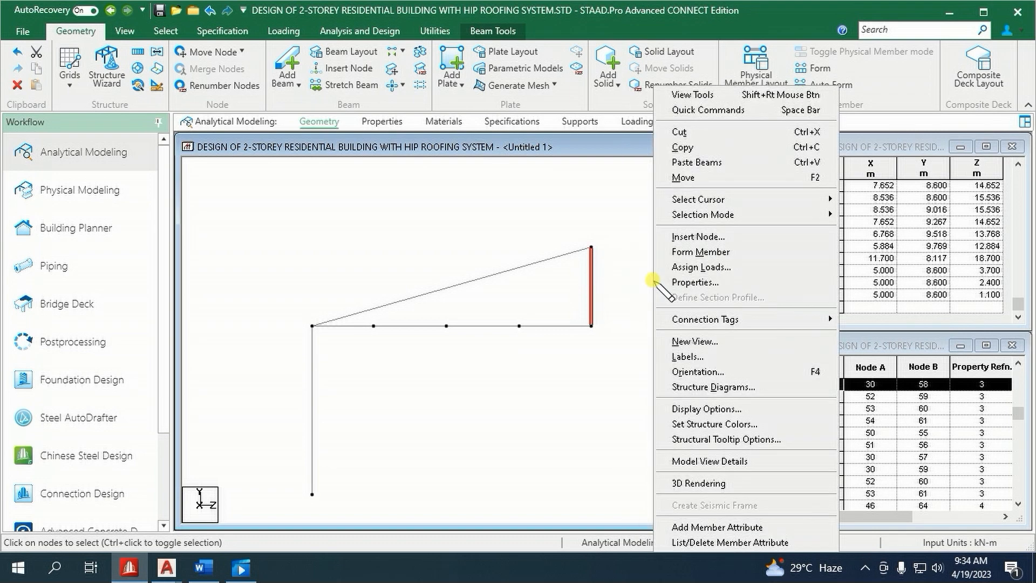
left_click(693, 169)
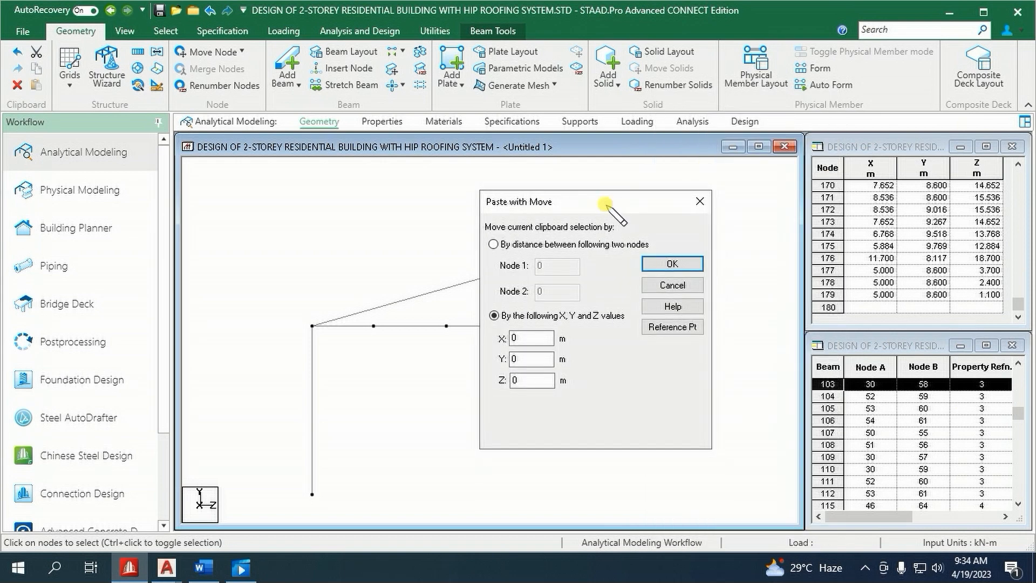
left_click(678, 336)
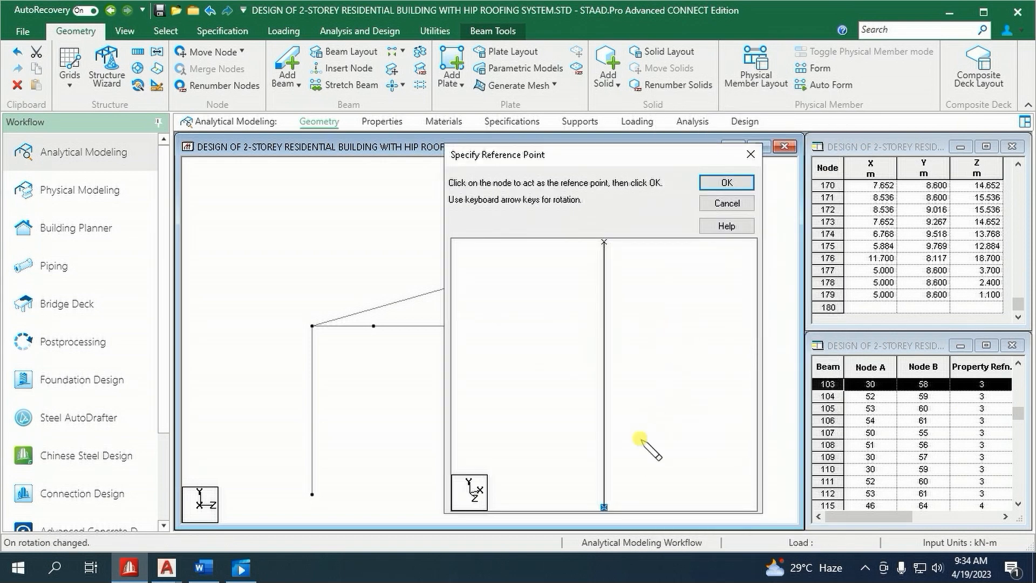
left_click(604, 240)
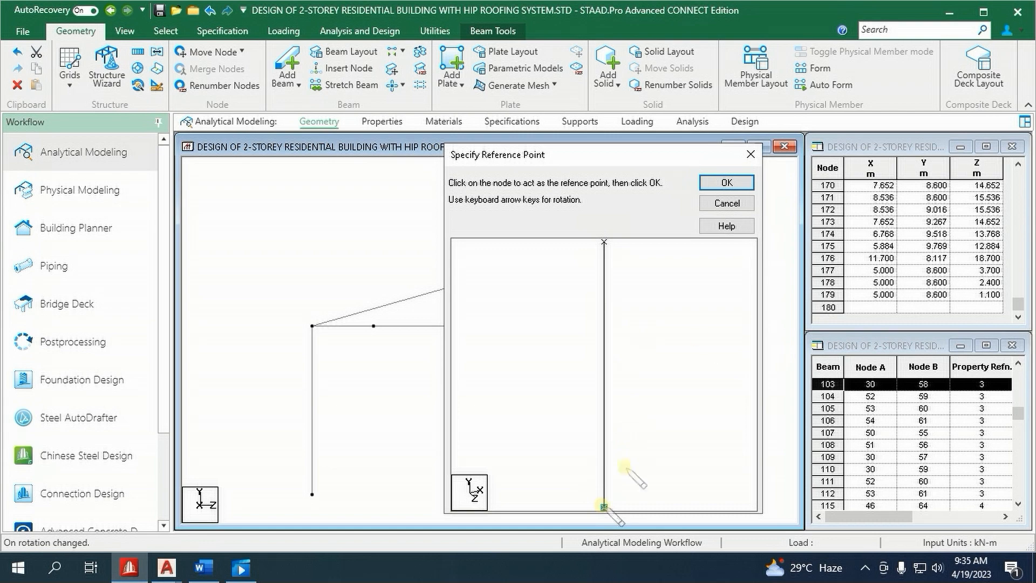
left_click(725, 182)
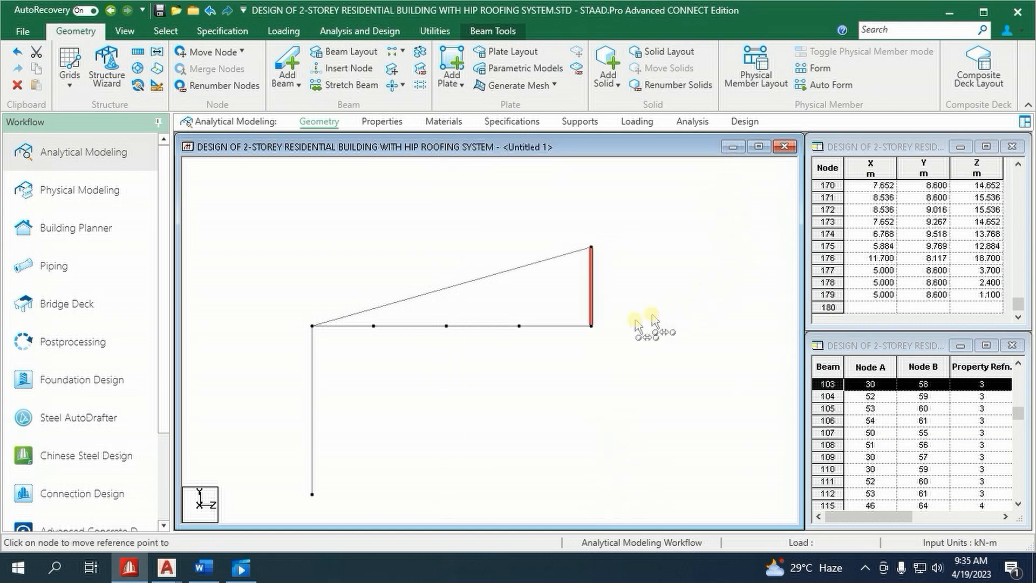
- Paste the copied post at the three intermediate bottom chord nodes, offset -1.3, -2.6 and -3.9 m in Z
left_click(519, 326)
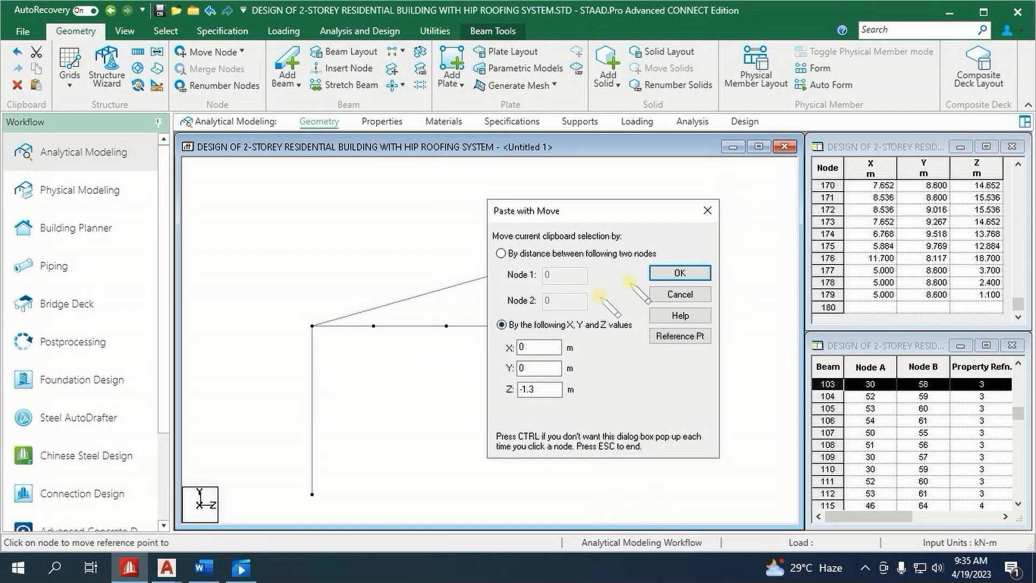
left_click(676, 271)
left_click(446, 326)
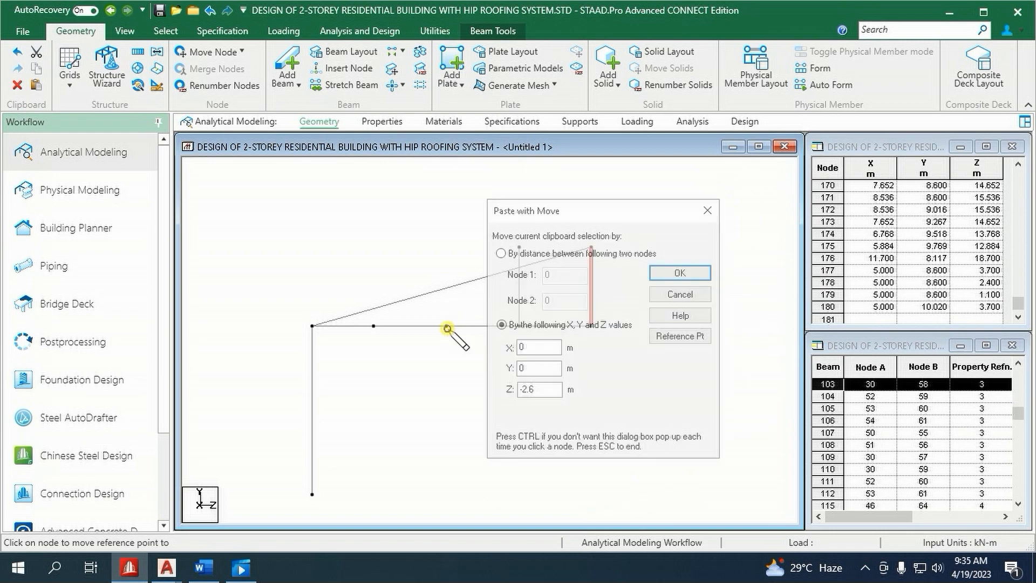
left_click(681, 271)
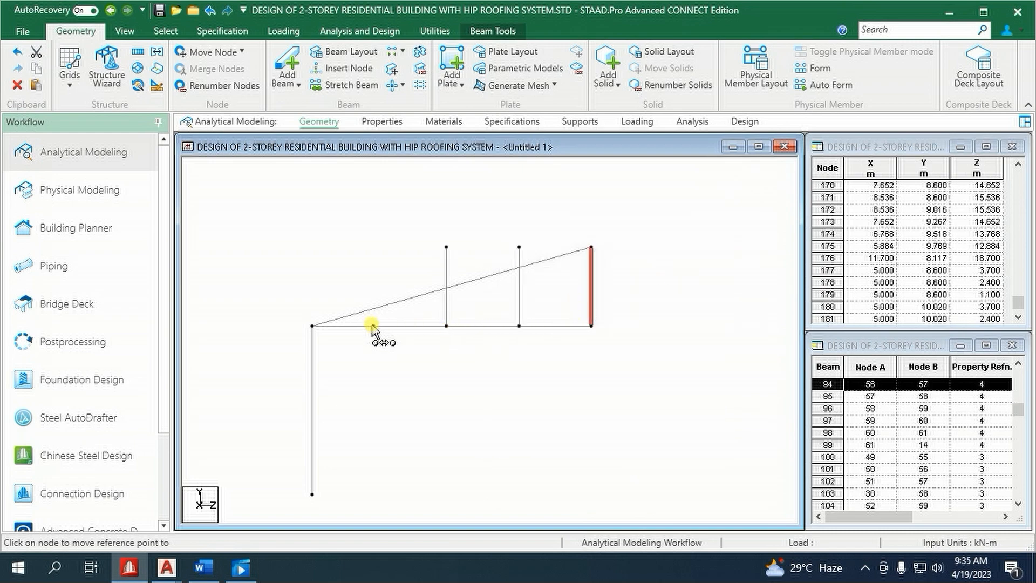
left_click(373, 326)
left_click(677, 271)
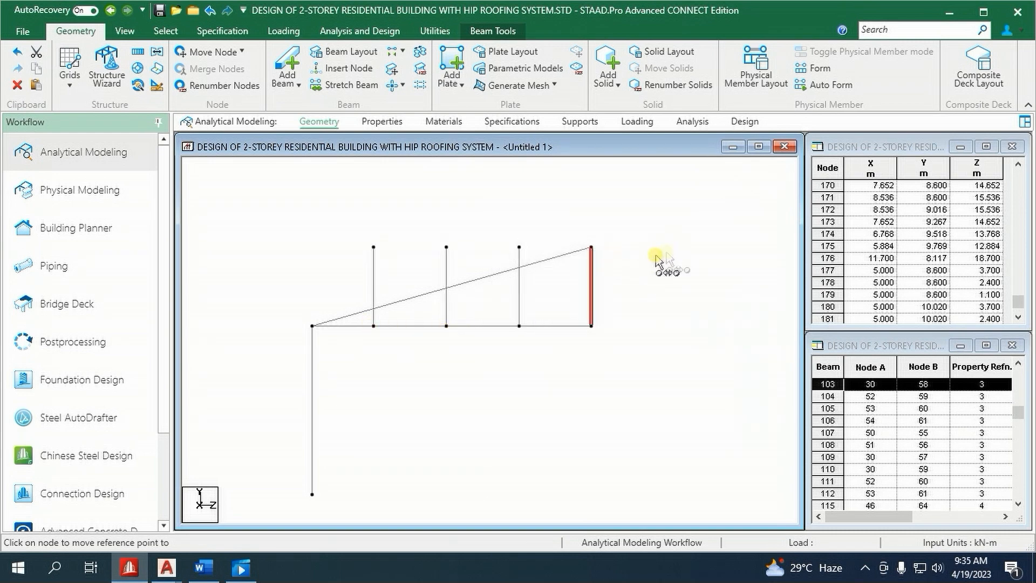
- Intersect the H-2 truss chords and vertical posts so that they share nodes at their crossings
left_click_drag(251, 210, 645, 367)
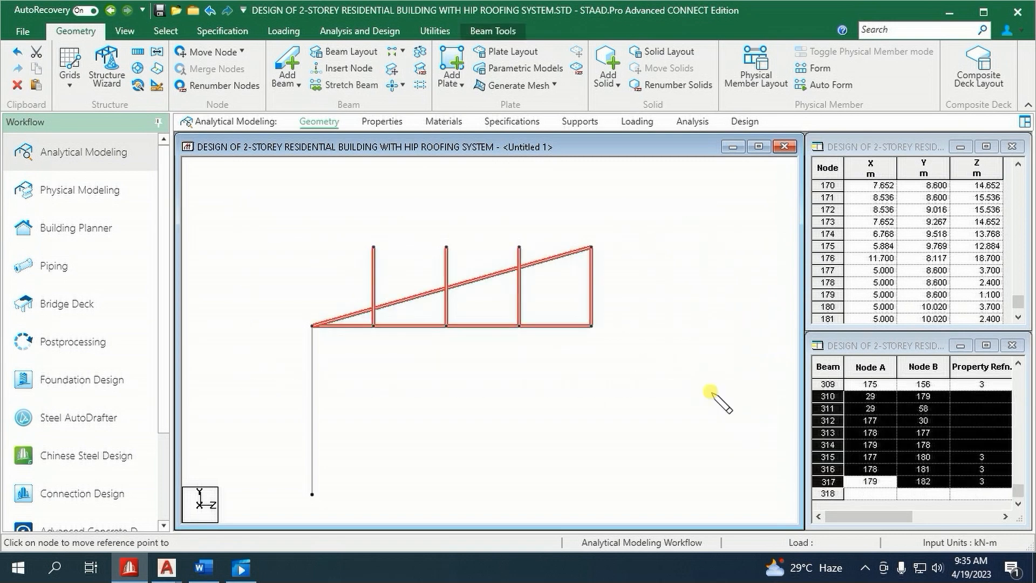
left_click(493, 31)
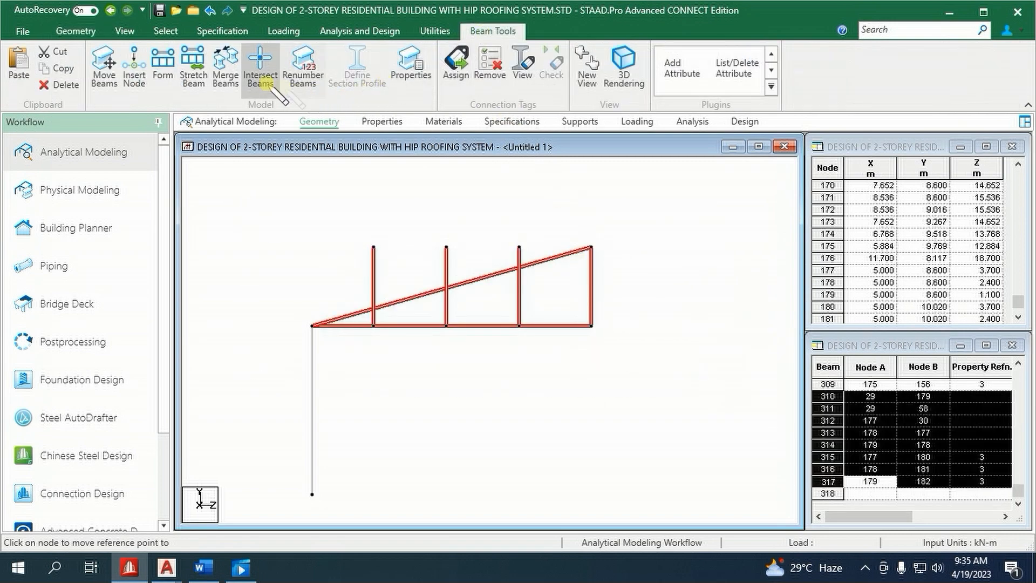
left_click(263, 82)
left_click(461, 311)
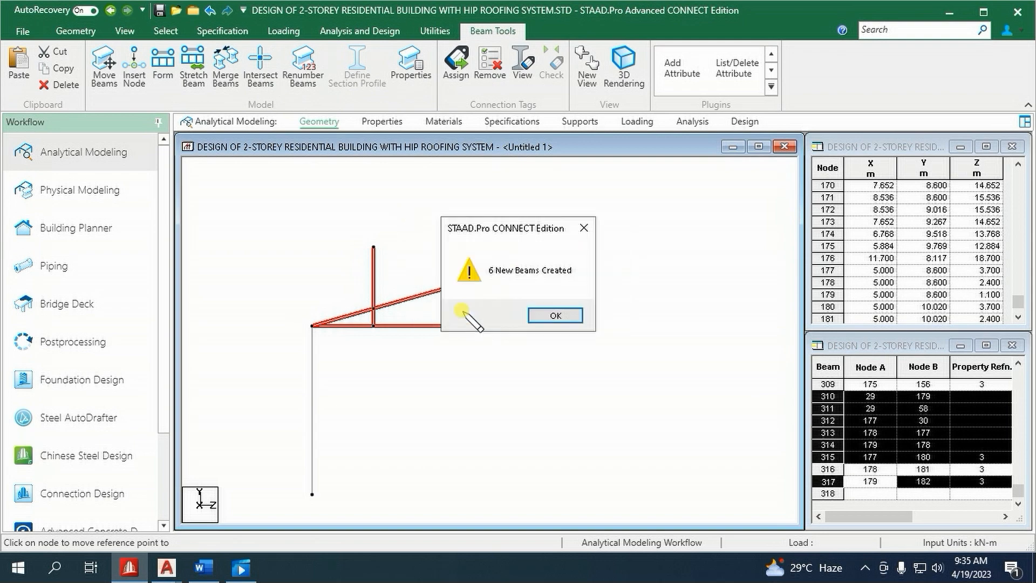
left_click(555, 316)
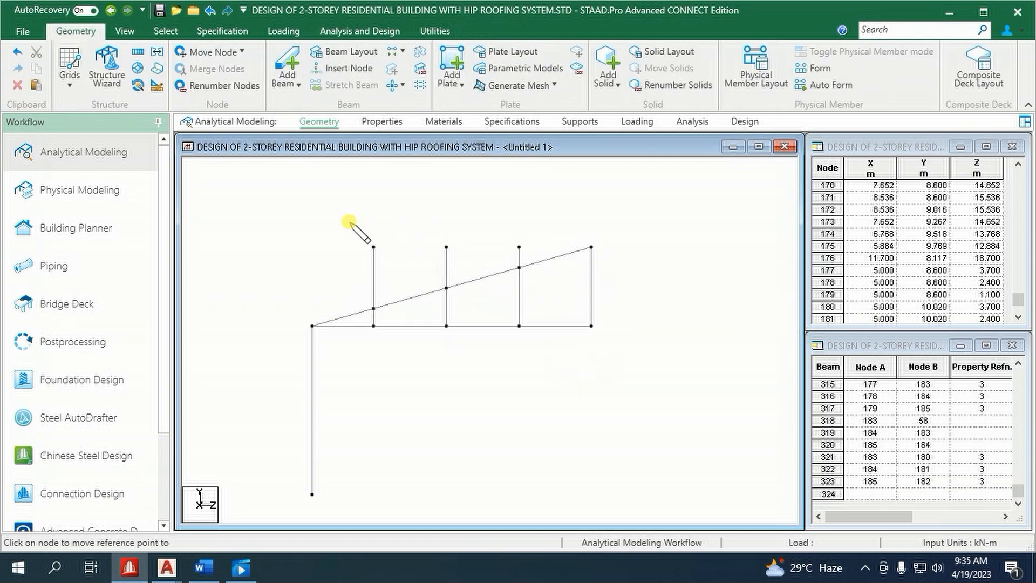
- Delete the three vertical stubs projecting above the top chord, together with their orphan nodes
left_click_drag(339, 215, 452, 282)
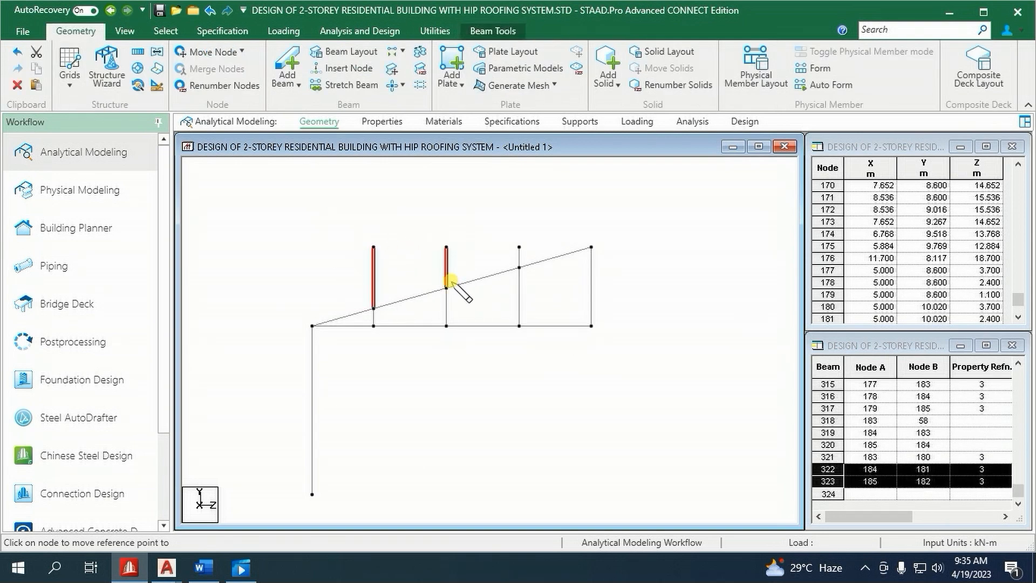
key("Delete")
left_click(544, 318)
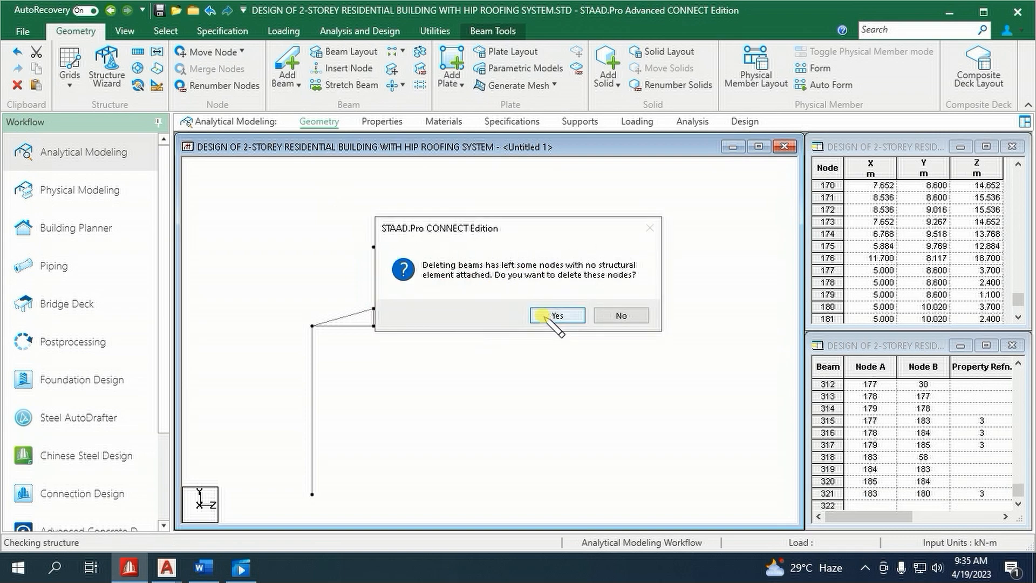
left_click(544, 317)
left_click(527, 262)
key("Delete")
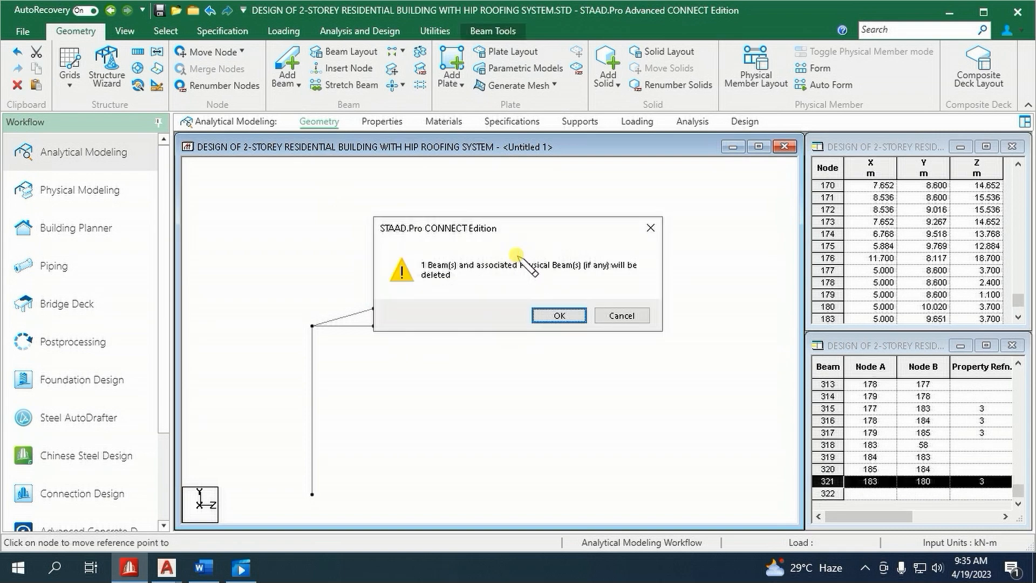
left_click(559, 316)
left_click(567, 318)
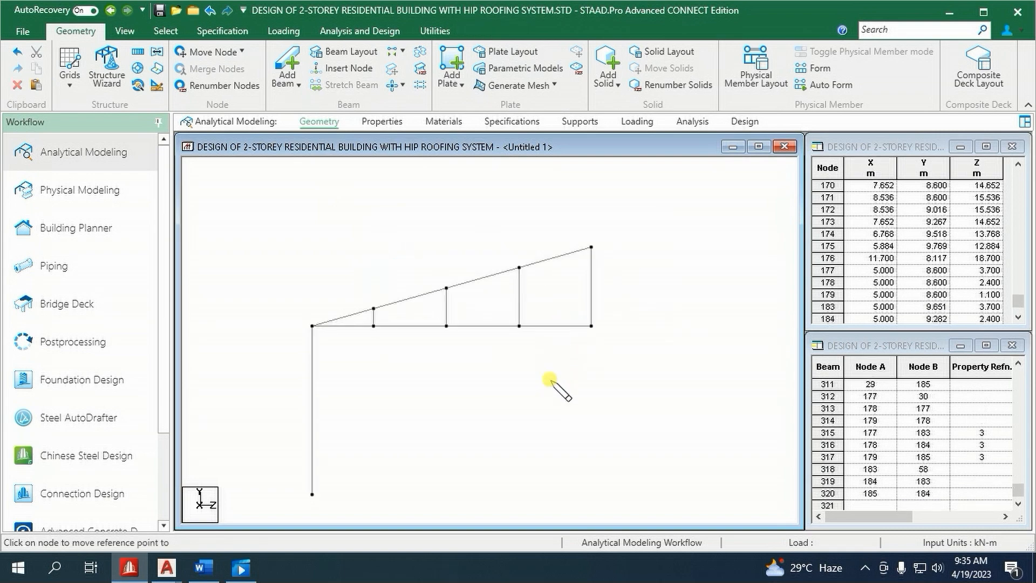
- Add three diagonal web members, each from the top of an intermediate vertical to the next bottom chord node towards the king post
left_click(287, 67)
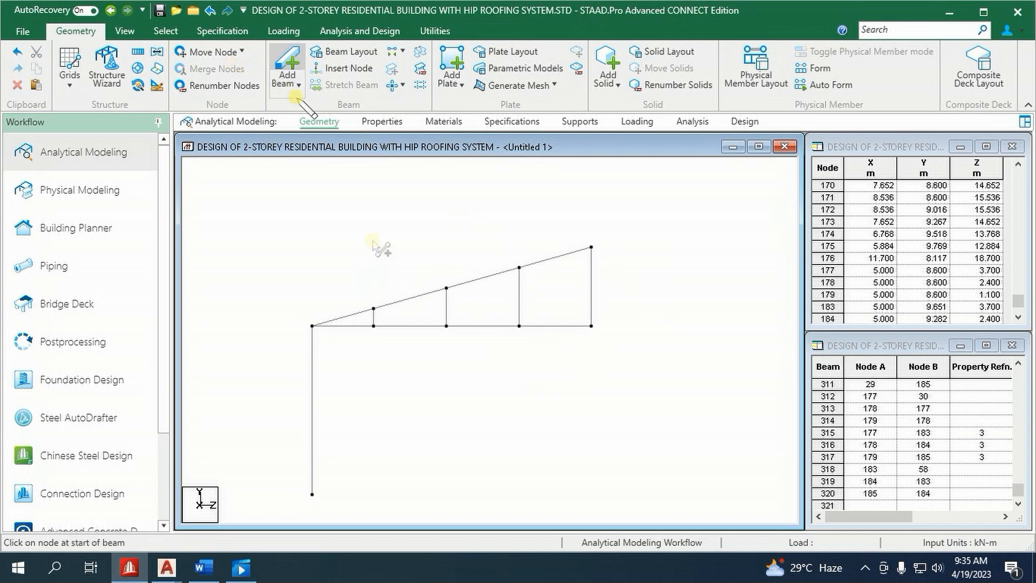
left_click_drag(373, 308, 446, 326)
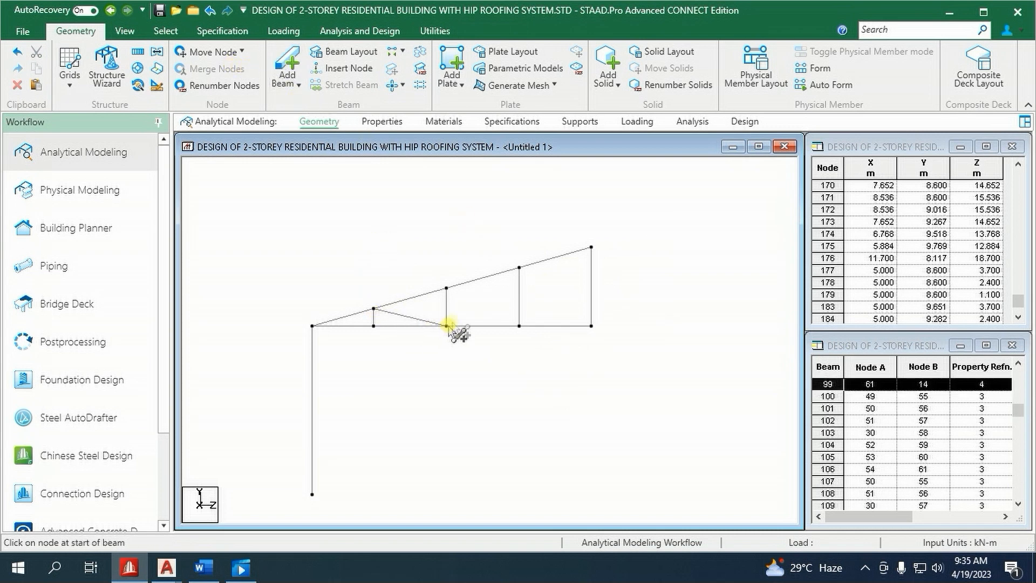
left_click_drag(446, 288, 519, 326)
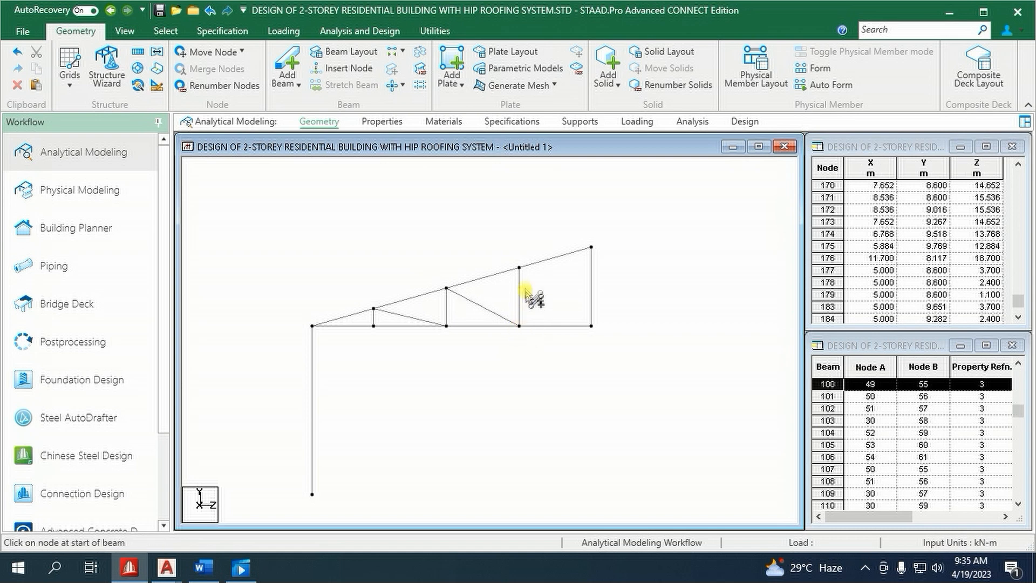
left_click_drag(519, 267, 591, 325)
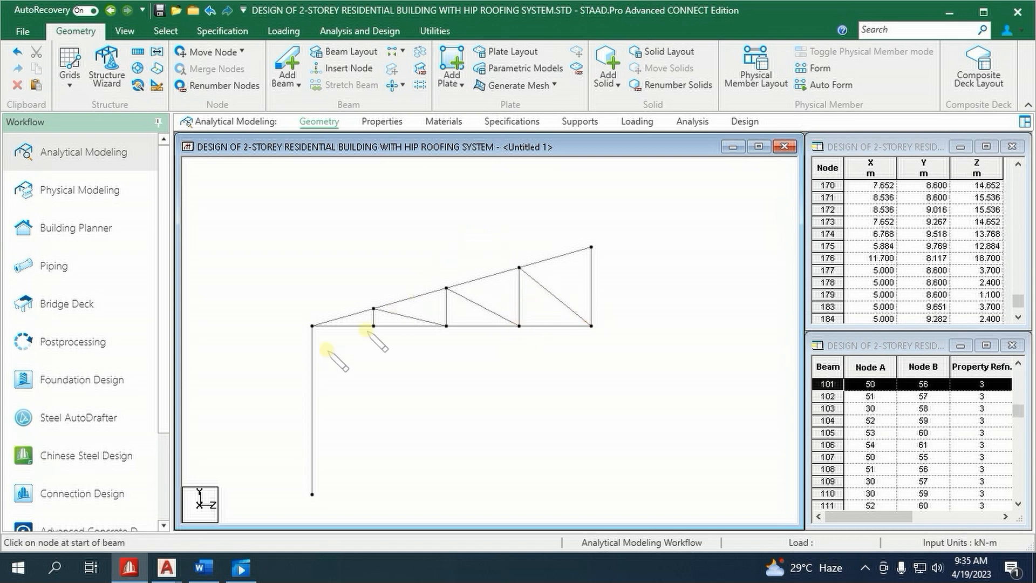
- Isolate all H-2 truss members, without the supporting column, in the view
left_click(312, 388)
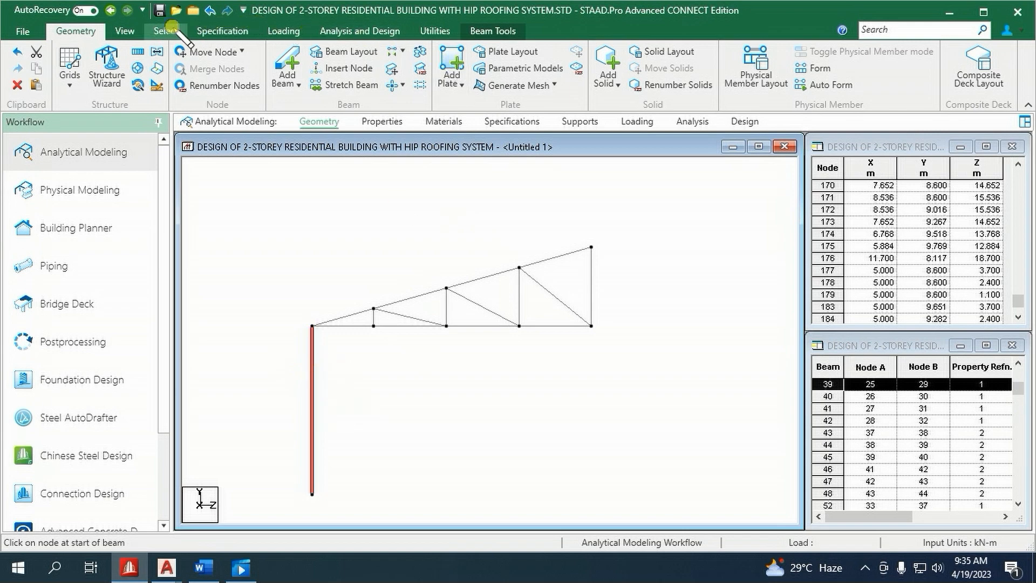
left_click(168, 31)
left_click(553, 69)
right_click(456, 229)
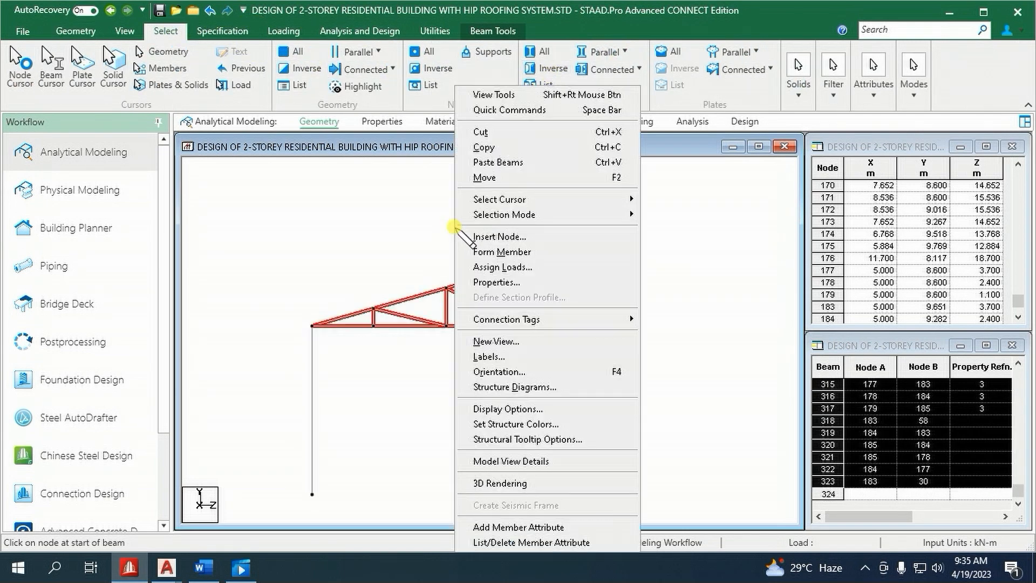
left_click(488, 336)
left_click(700, 319)
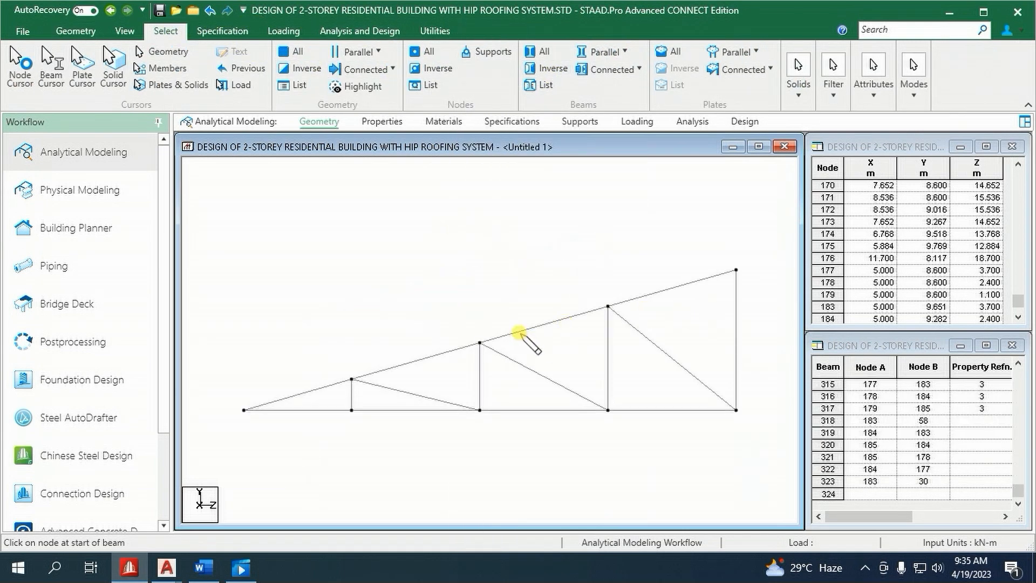
- Assign the L30304 section to the three diagonal web members of the H-2 truss
left_click(383, 122)
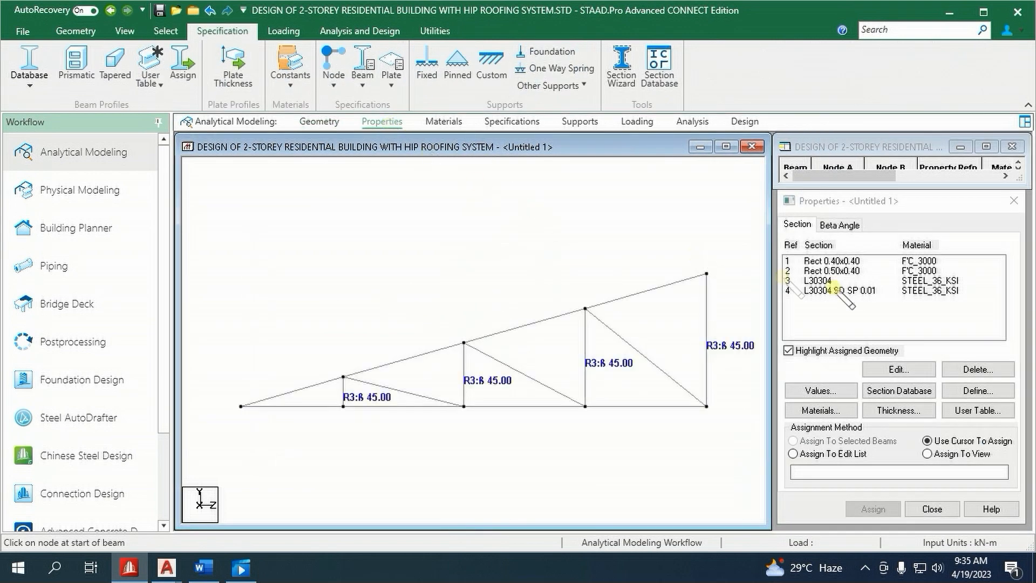
left_click(820, 281)
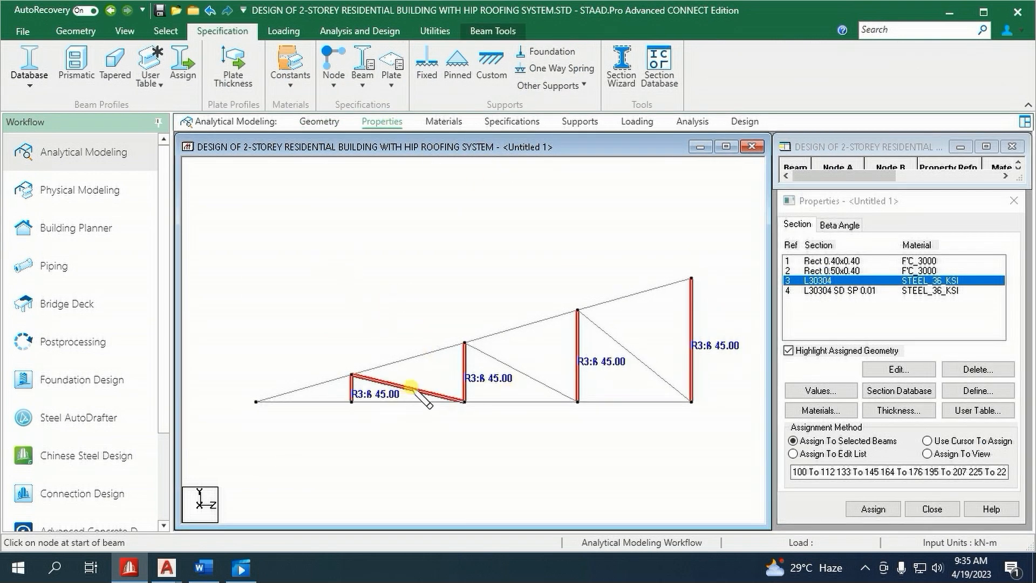
left_click(625, 350)
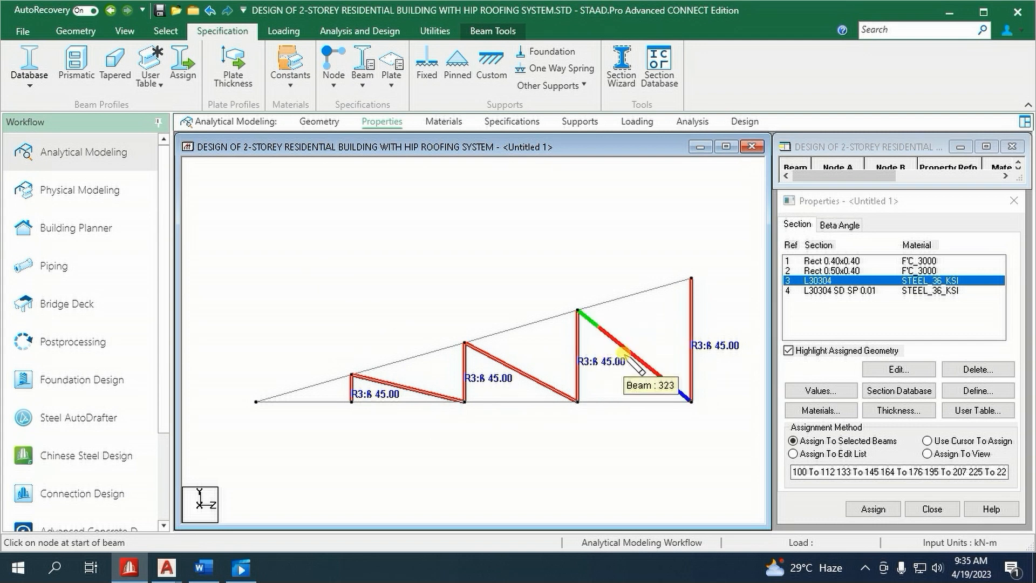
left_click(915, 509)
left_click(888, 509)
left_click(922, 399)
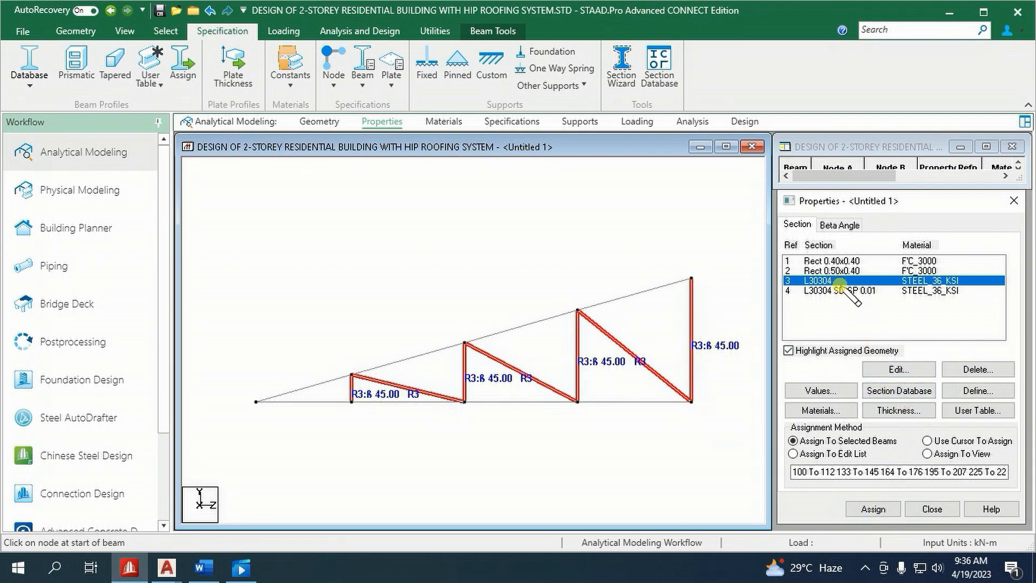
- Assign the L30304 SD SP 0.01 section to all top and bottom chord segments of the H-2 truss
left_click(821, 291)
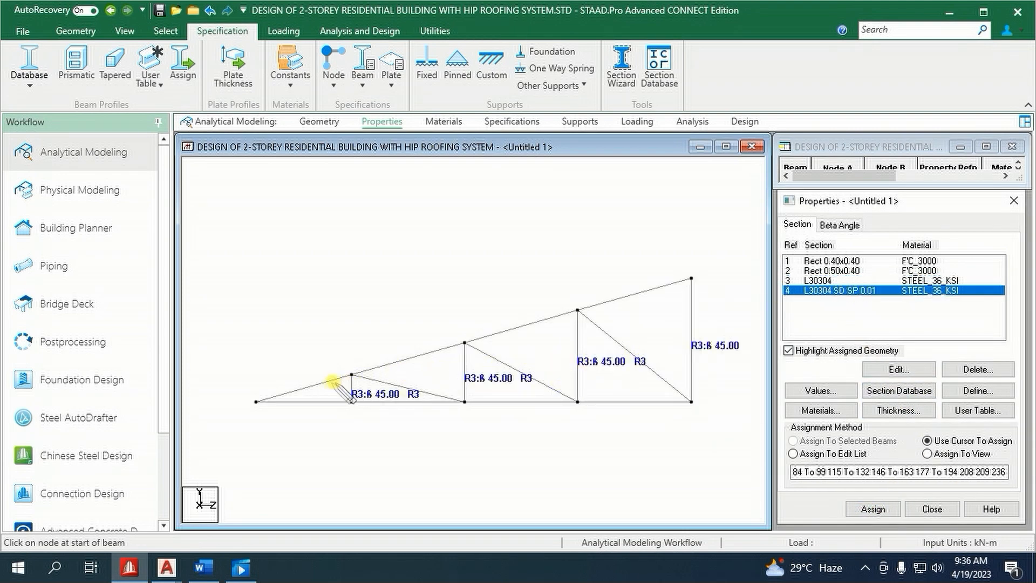
left_click(334, 382)
left_click(391, 362, "ctrl")
left_click(494, 334, "ctrl")
left_click(625, 301, "ctrl")
left_click(323, 402, "ctrl")
left_click(405, 402, "ctrl")
left_click(518, 402, "ctrl")
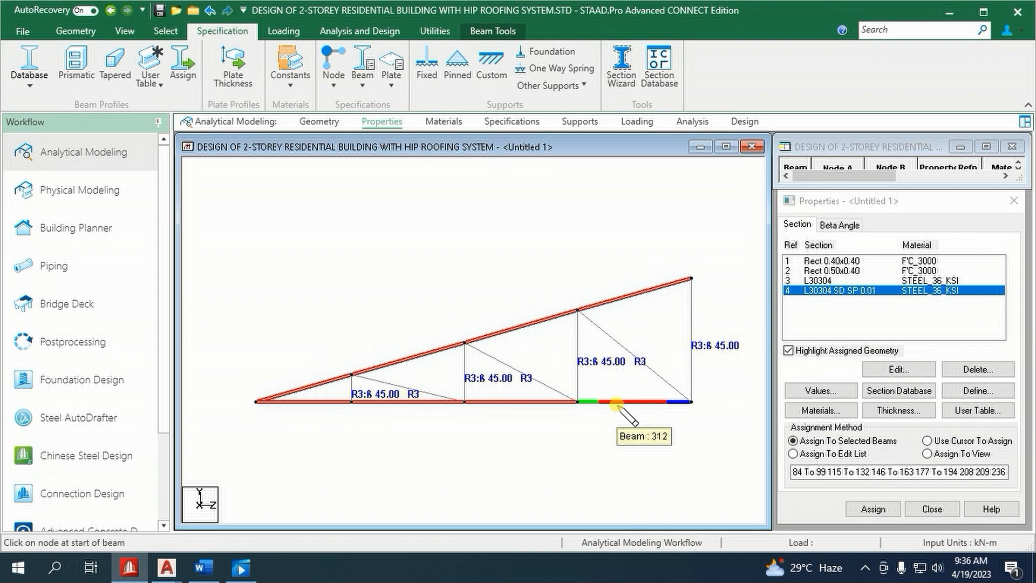
left_click(618, 402, "ctrl")
left_click(870, 509)
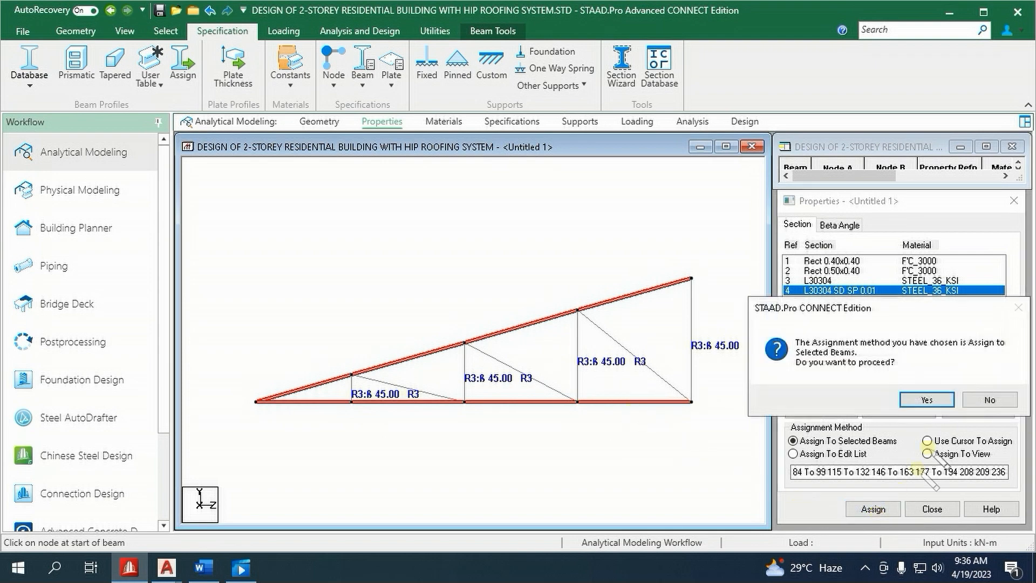
left_click(927, 399)
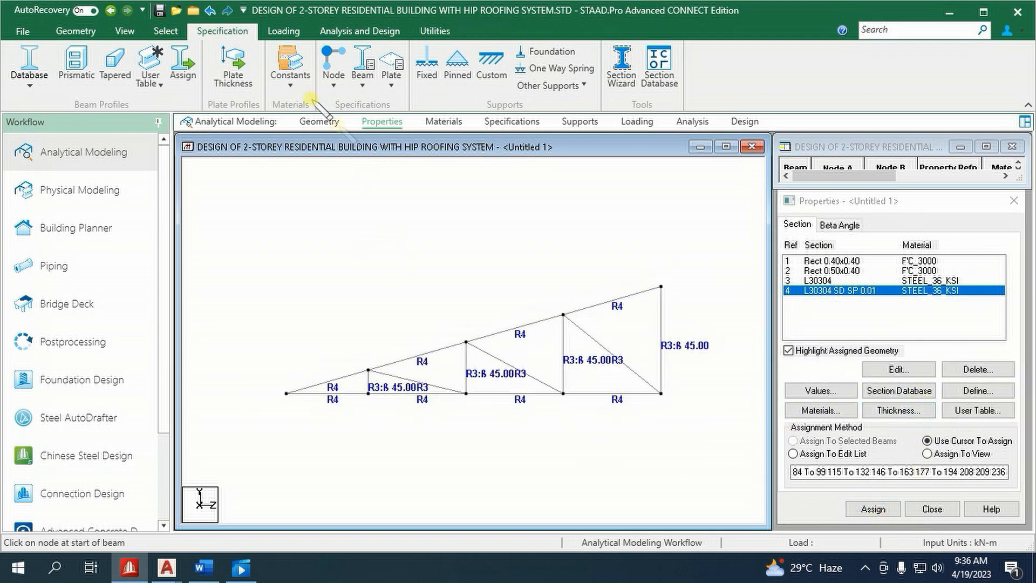
- Display the whole structure and add a beam between the eave overhang tips of the two corner hip trusses flanking the H-2 truss
left_click(124, 31)
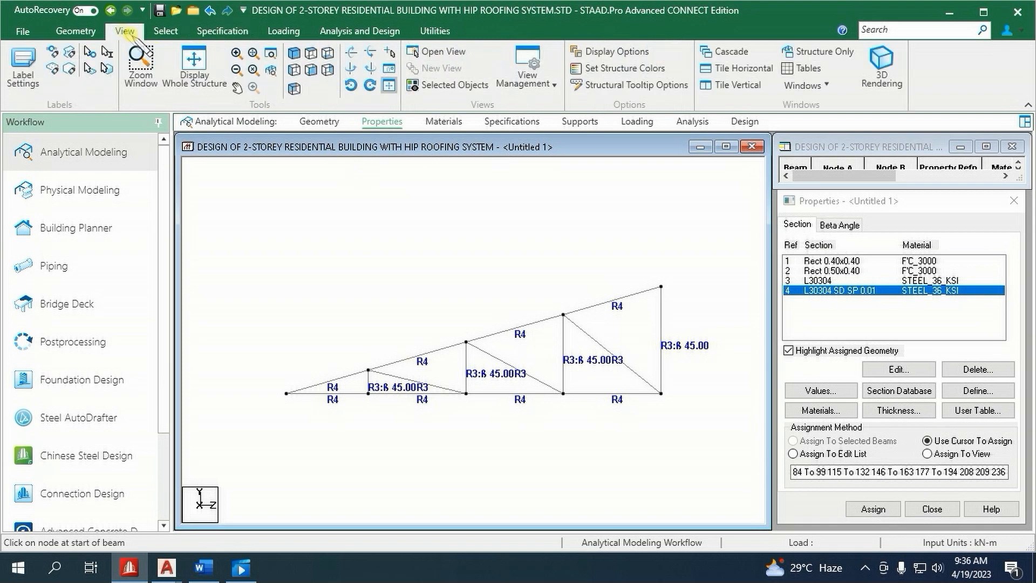
left_click(183, 49)
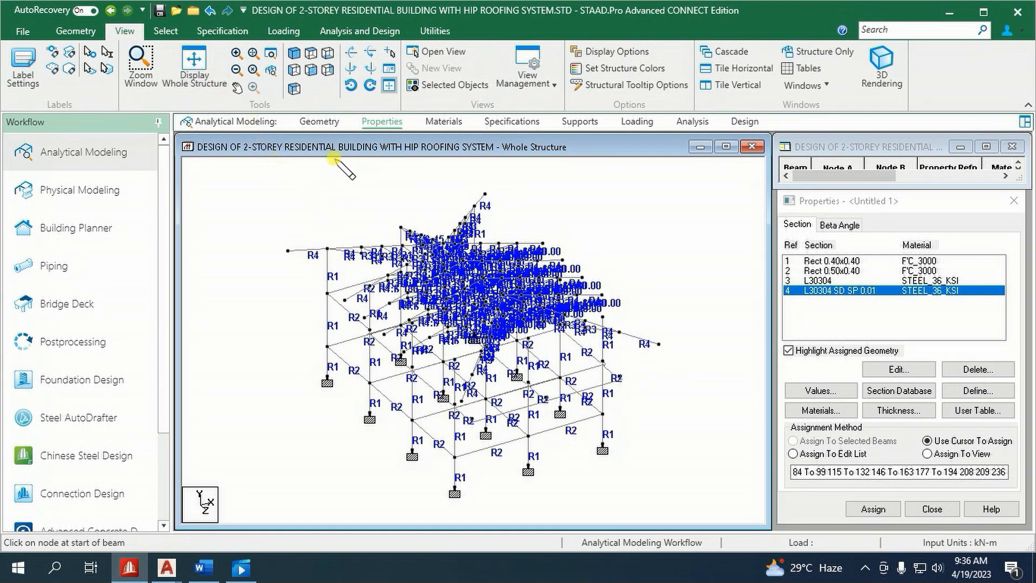
left_click(311, 53)
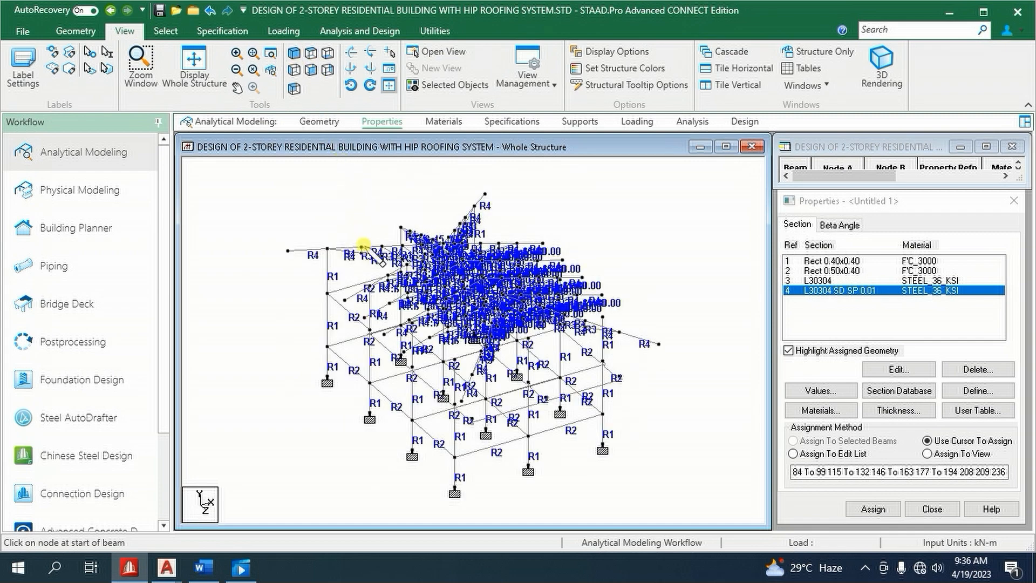
scroll(364, 246, "down", 1)
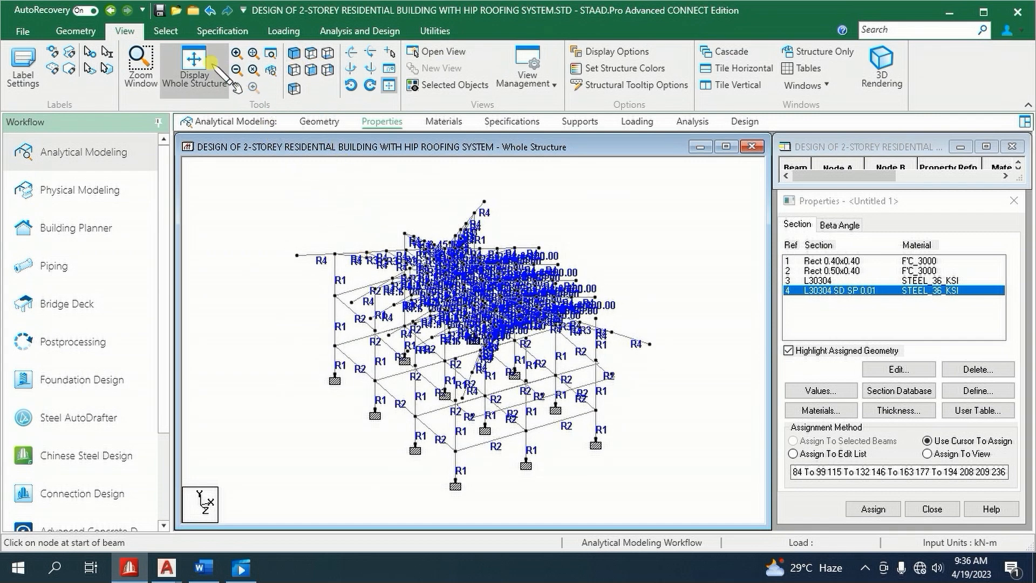
left_click(78, 31)
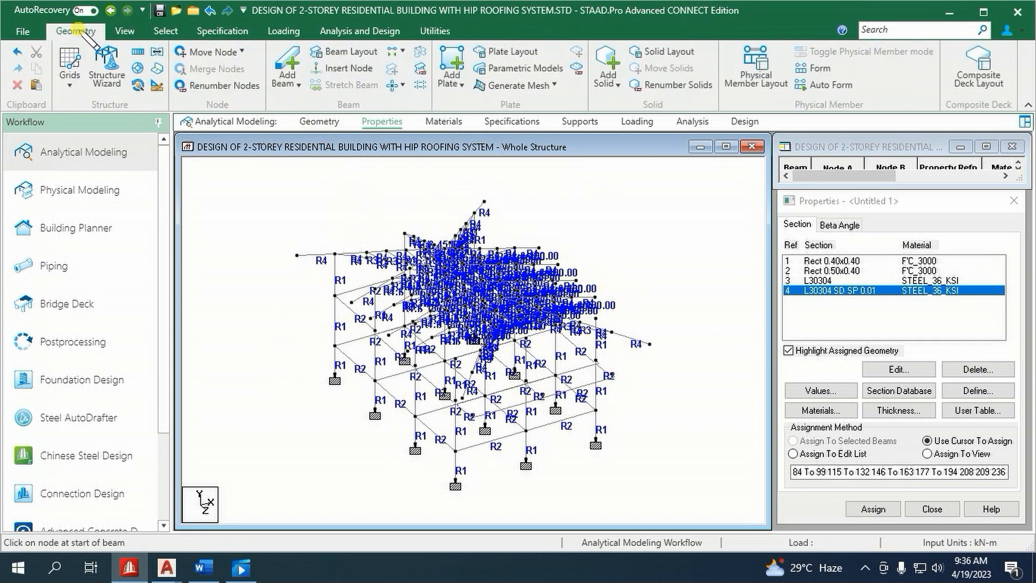
left_click(297, 255)
left_click(484, 201)
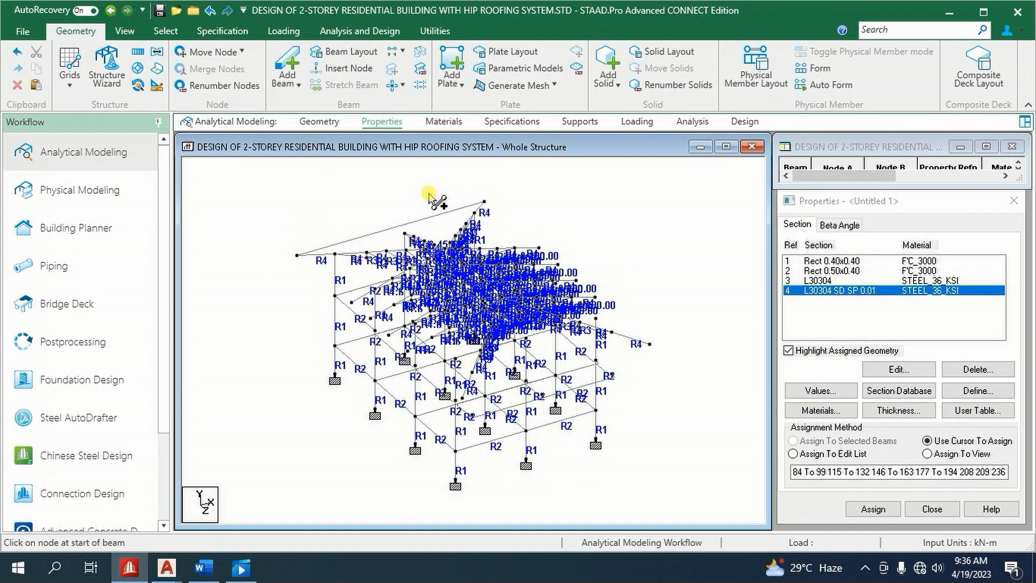
- Stretch the outermost top chord segment of the H-2 truss, member 311, to existing member 324 between the hip truss tips
scroll(358, 261, "up", 4)
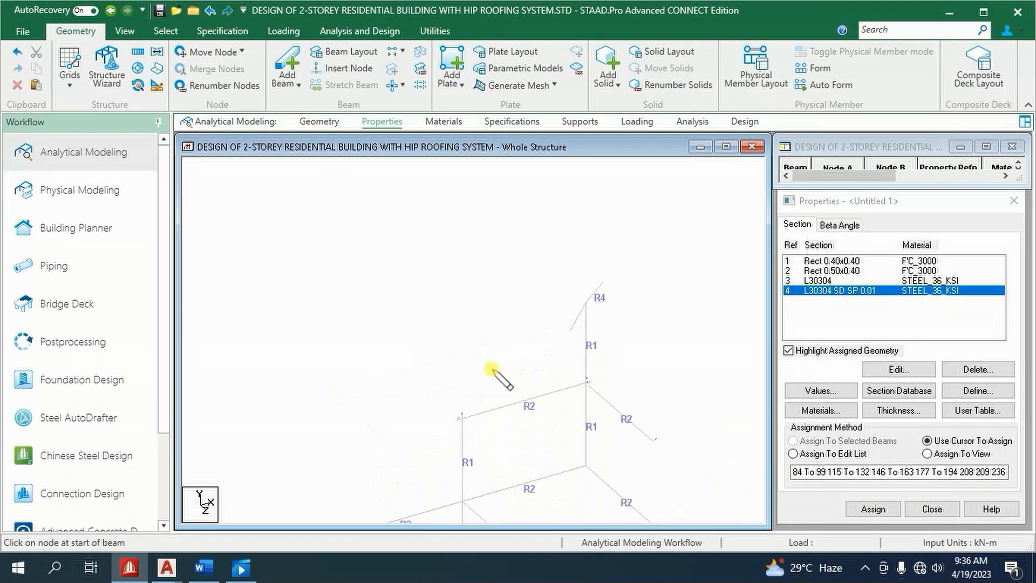
left_click(324, 116)
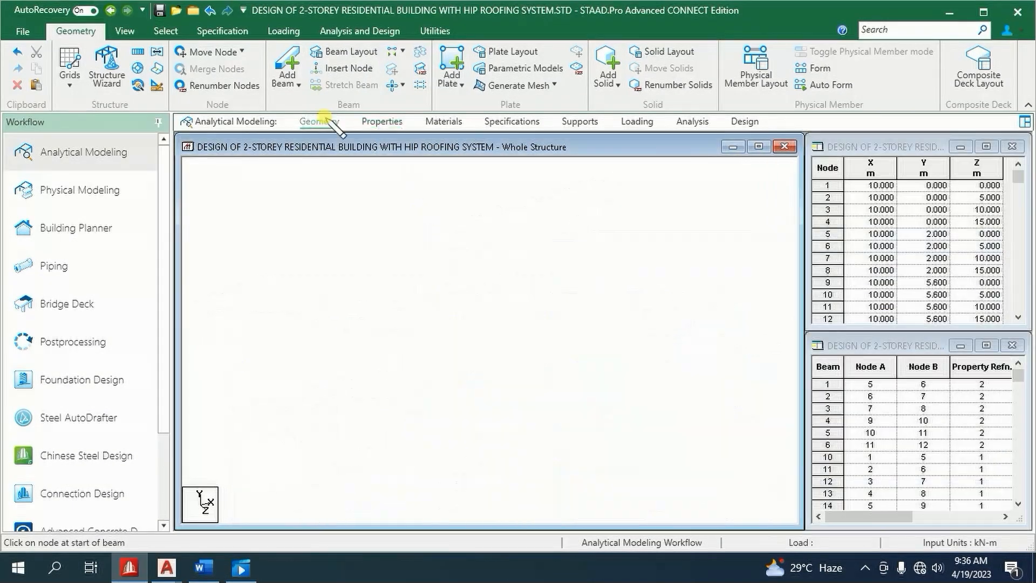
scroll(462, 290, "up", 3)
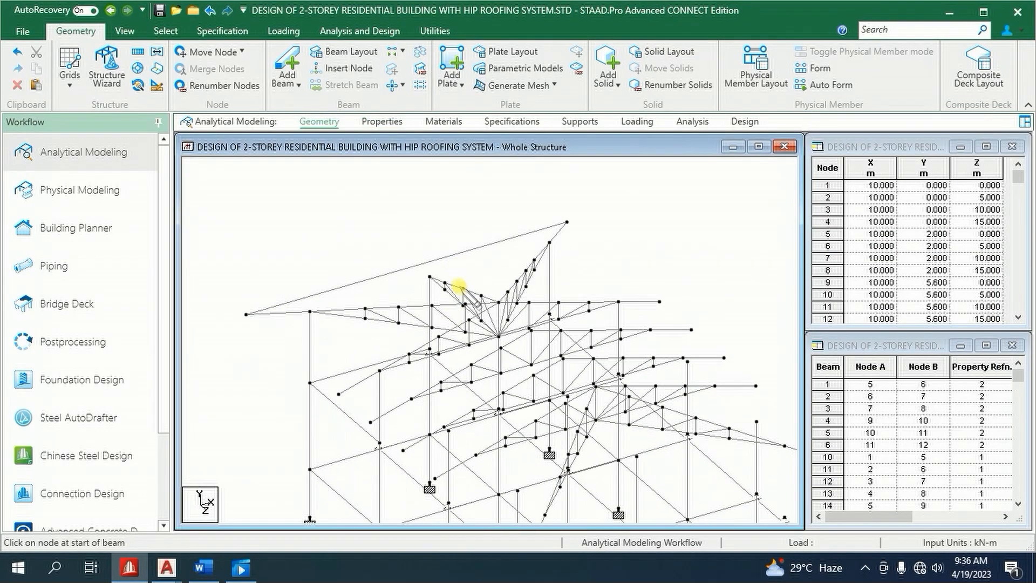
scroll(460, 290, "up", 1)
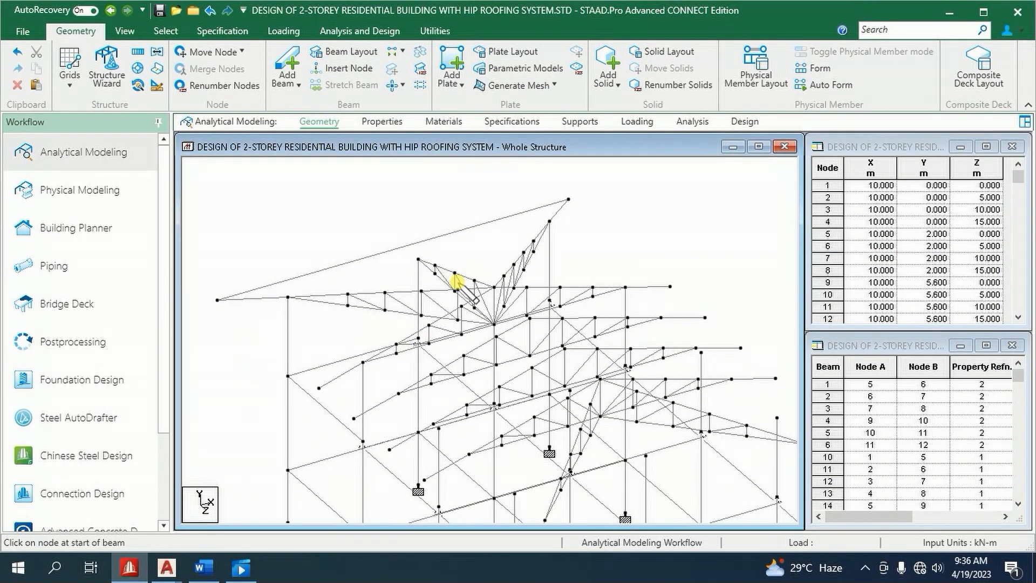
left_click(428, 262)
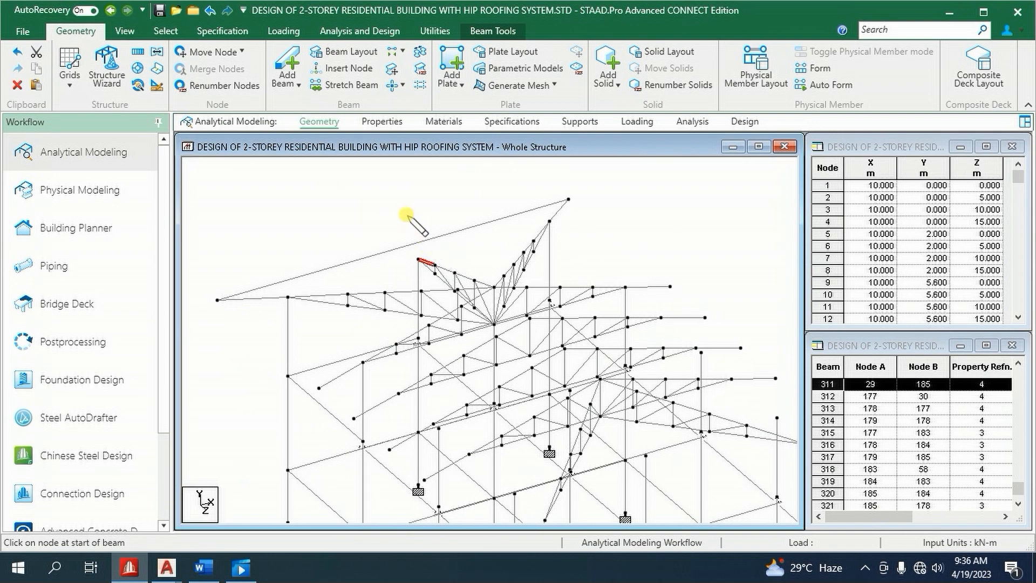
left_click(351, 85)
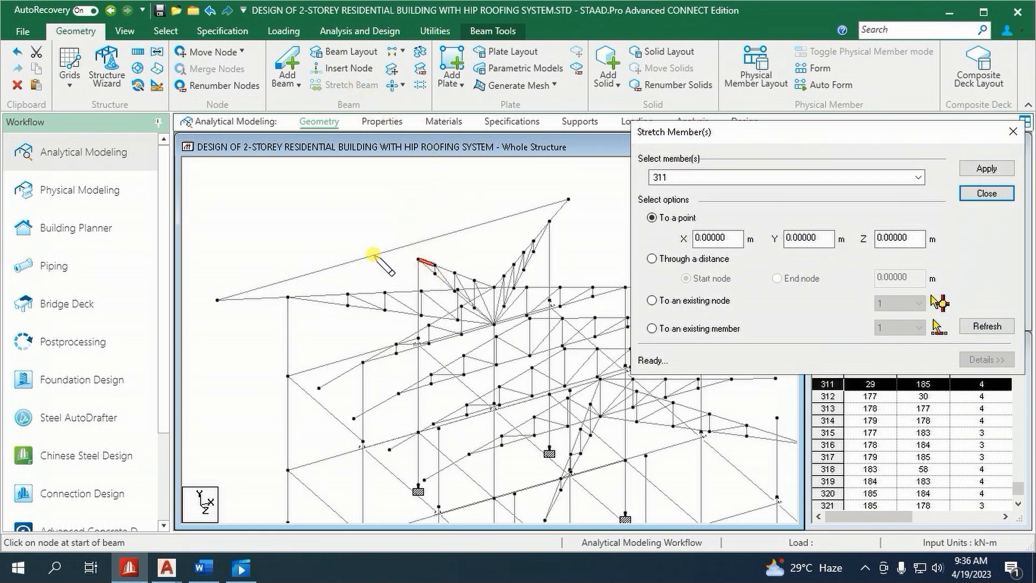
left_click(652, 328)
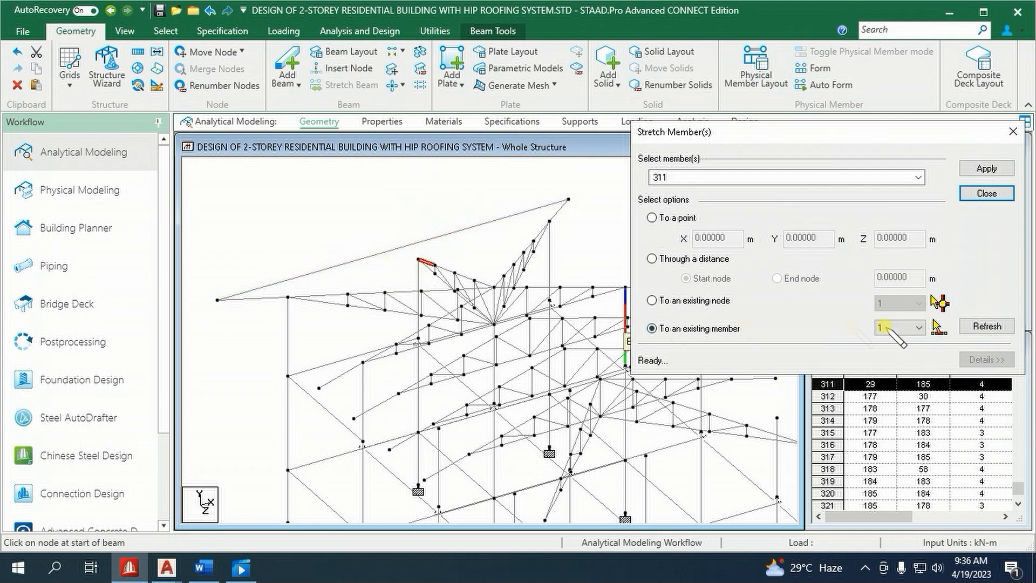
left_click(917, 327)
scroll(917, 278, "down", 20)
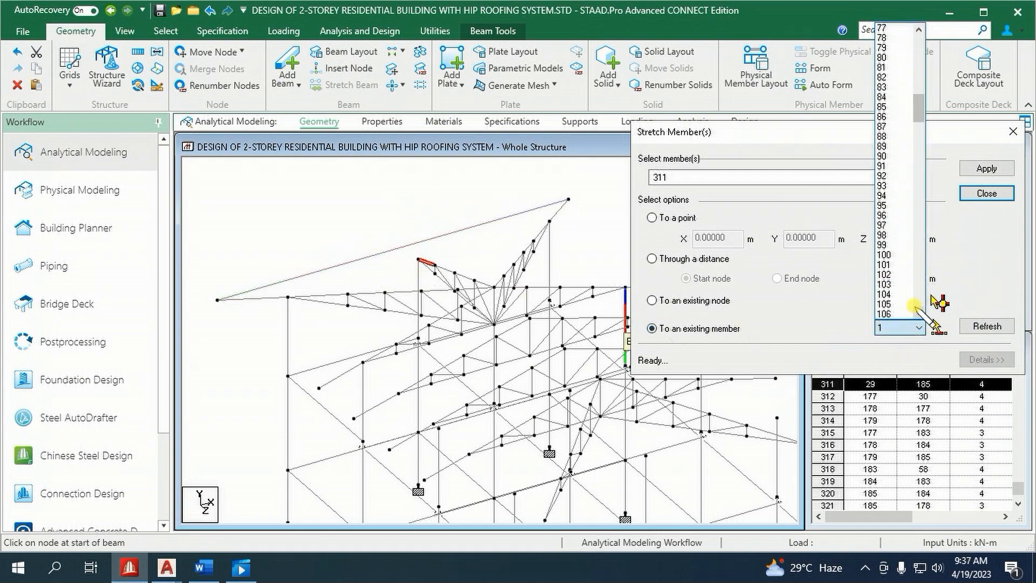
scroll(908, 305, "down", 20)
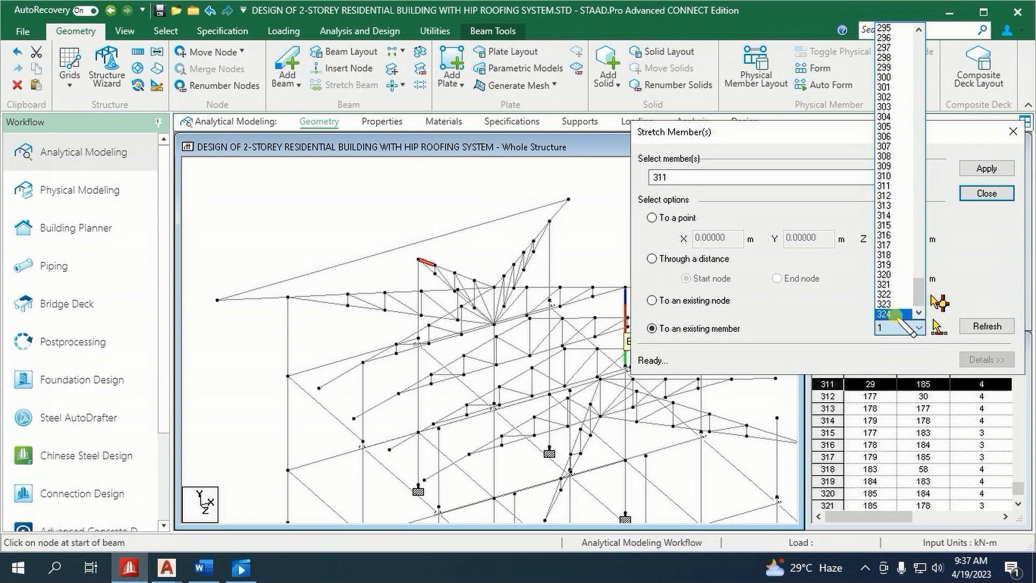
left_click(904, 314)
left_click(986, 167)
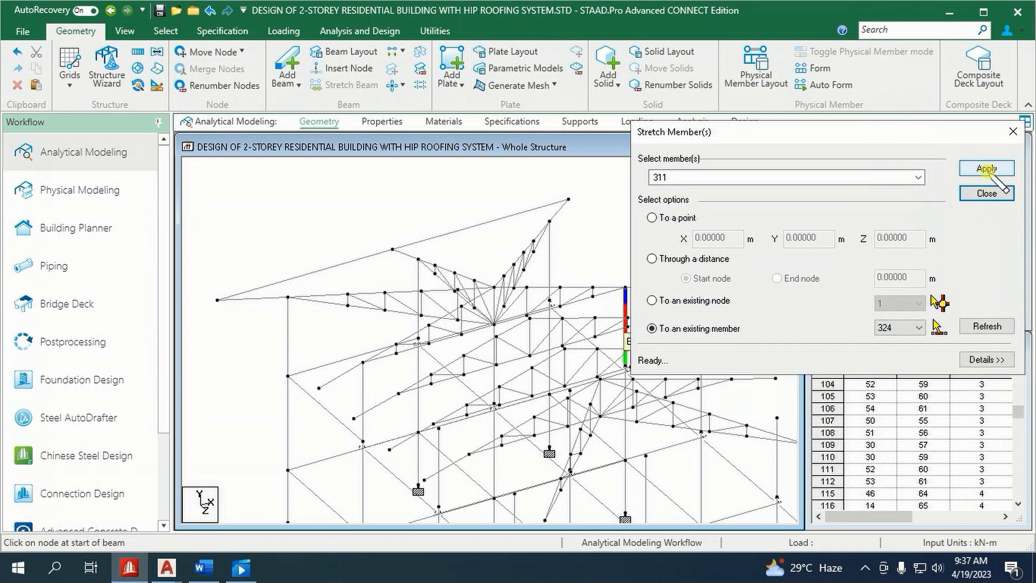
left_click(993, 193)
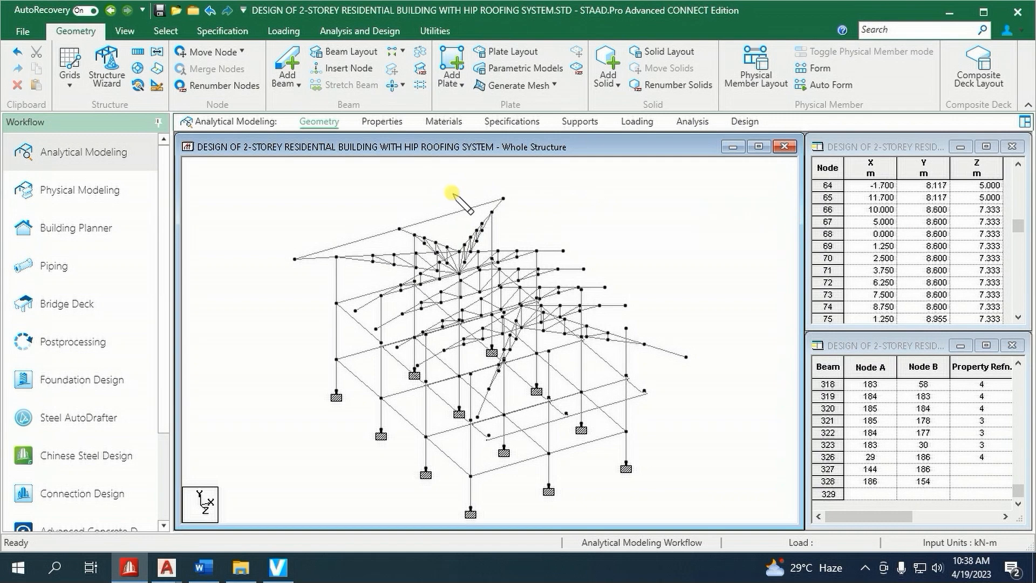
- Delete both segments of the beam linking the two corner hip truss tips
left_click(453, 213)
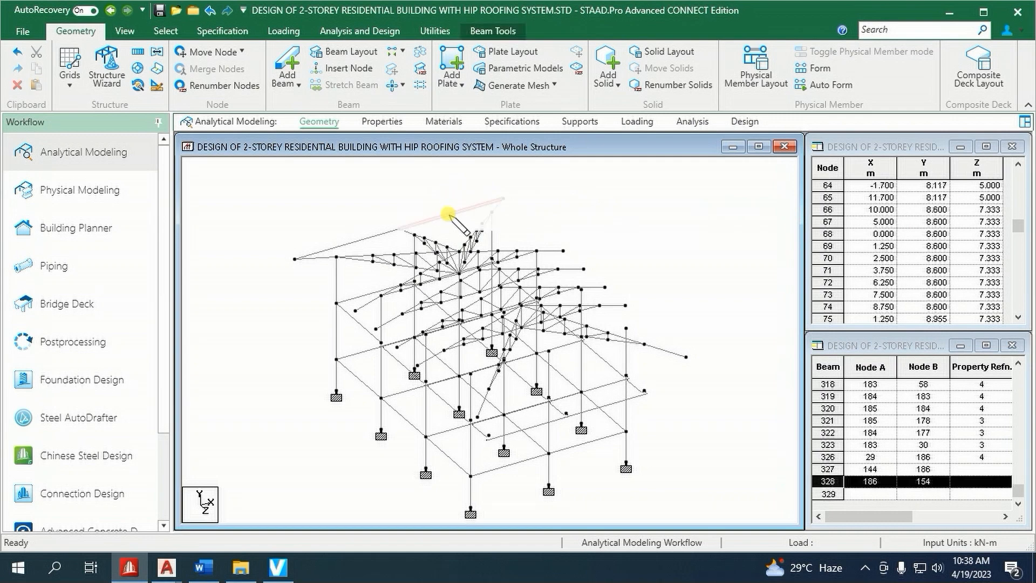
left_click(369, 238, "ctrl")
key("Delete")
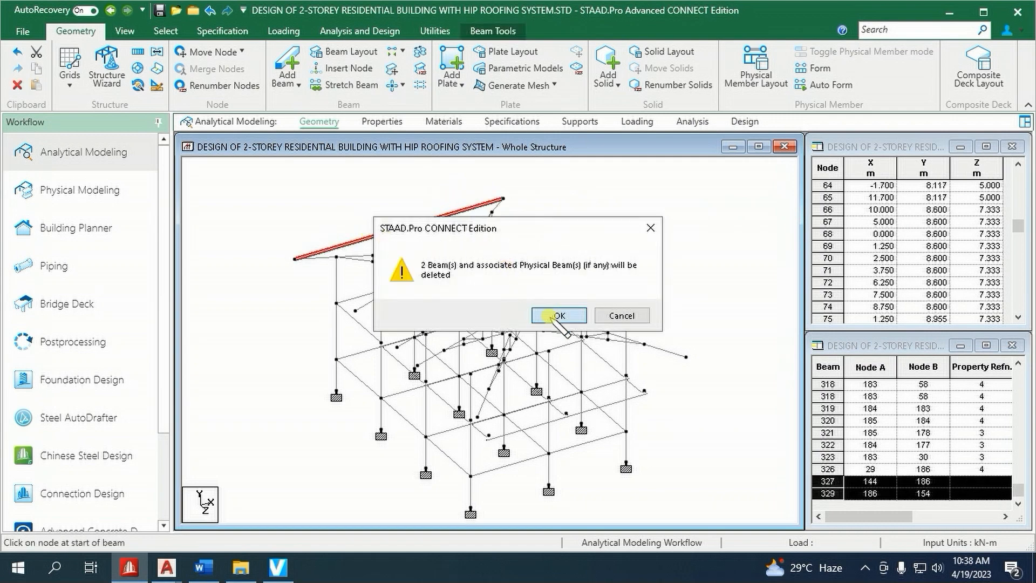
left_click(547, 382)
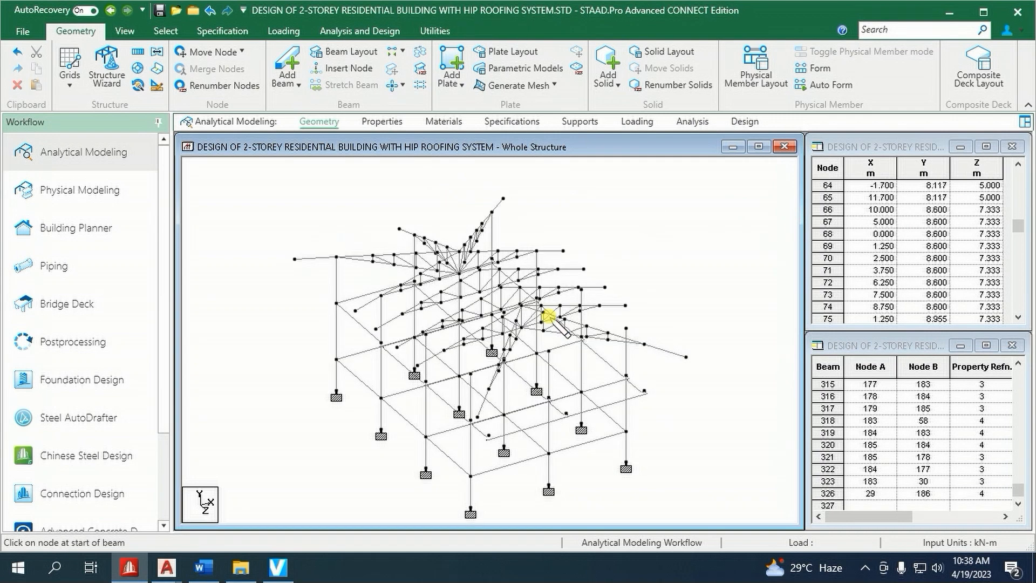
- Check the whole structure for members with a missing property
left_click(166, 31)
left_click(880, 88)
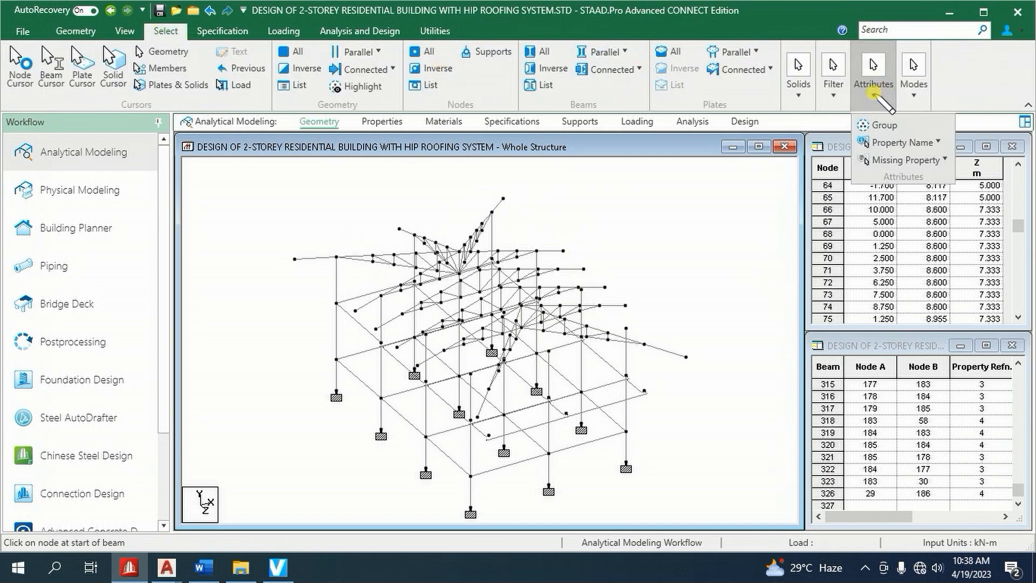
left_click(885, 157)
left_click(912, 259)
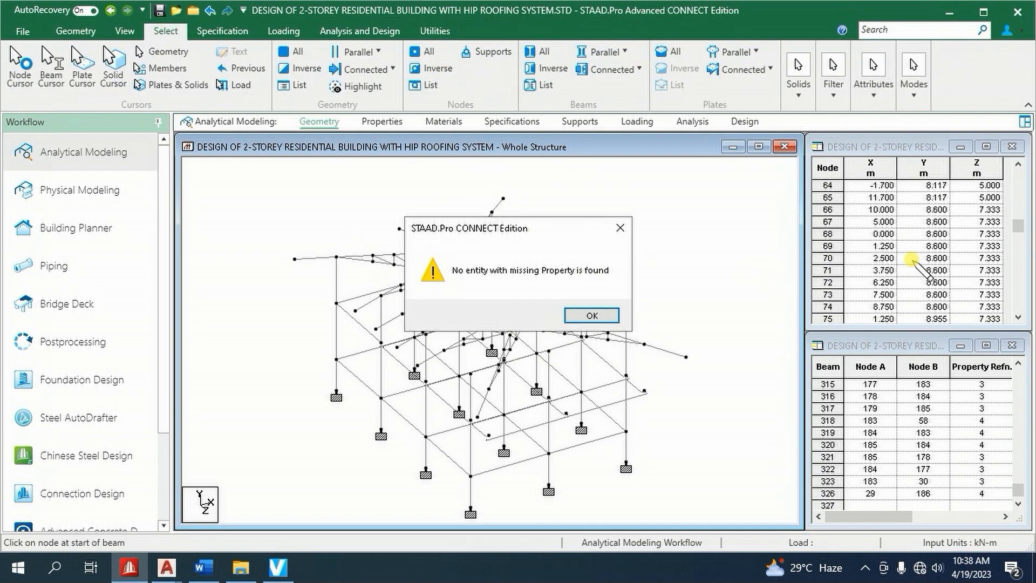
left_click(592, 315)
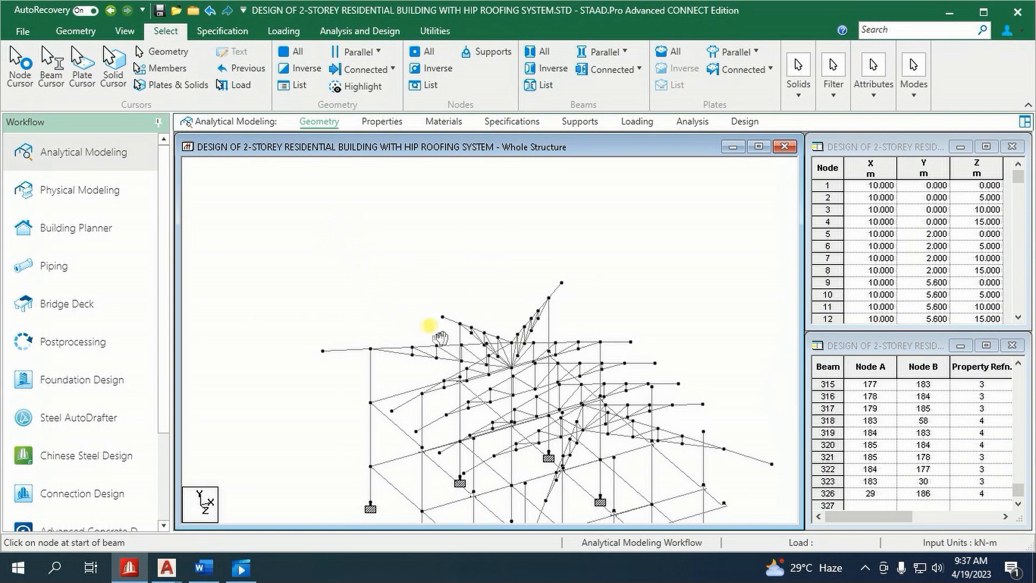
- Copy the truss eave node at X -1.7 m, Z 5 m and paste it with a move of 3.5 m in Z
left_click_drag(440, 338, 356, 220)
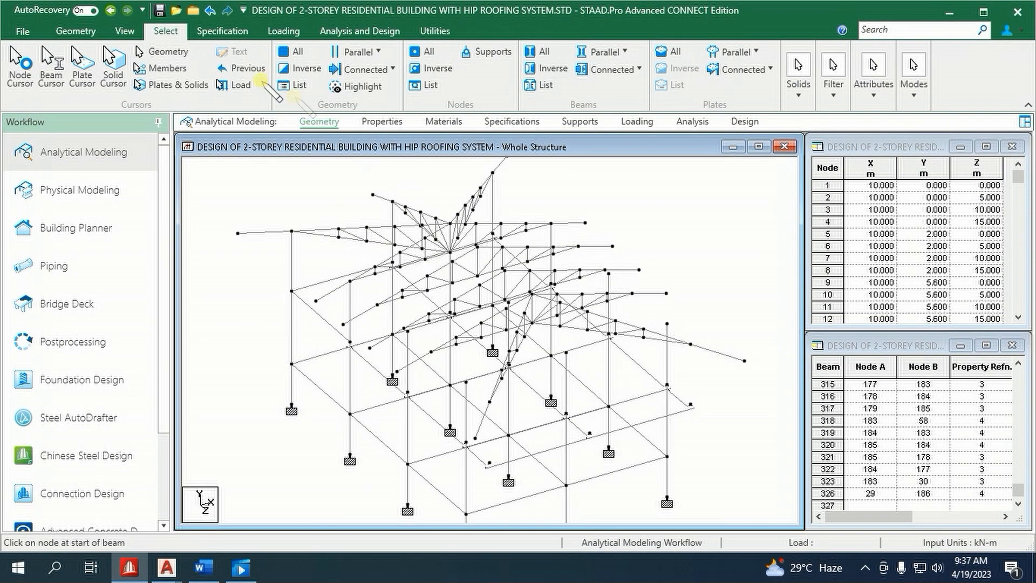
left_click(125, 31)
left_click(312, 52)
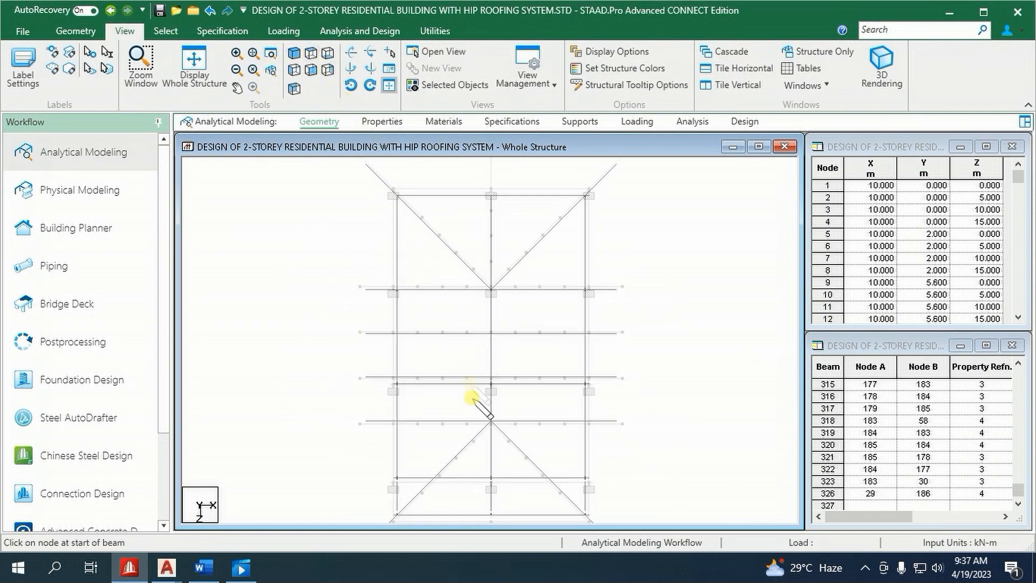
left_click(294, 52)
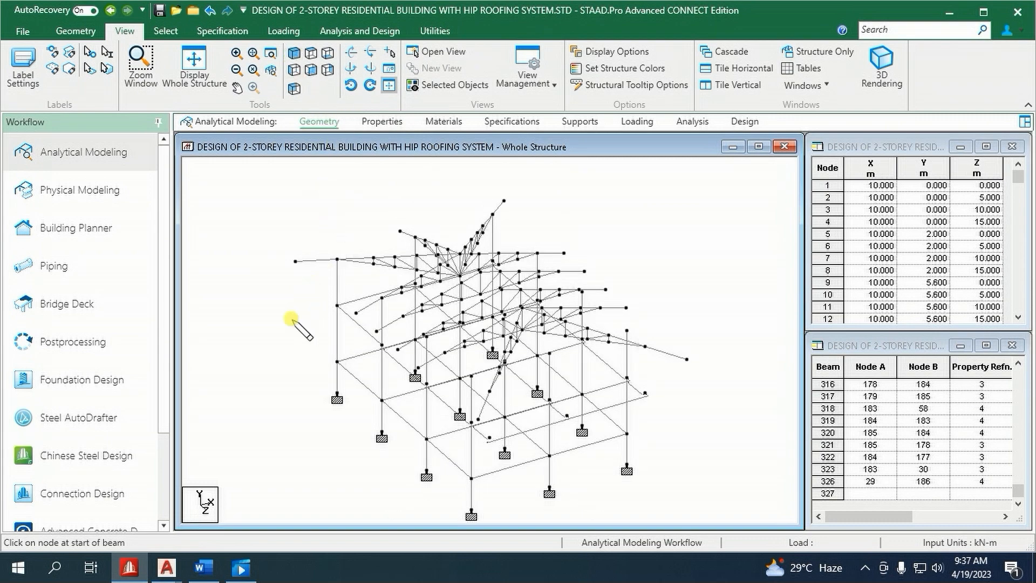
right_click(256, 205)
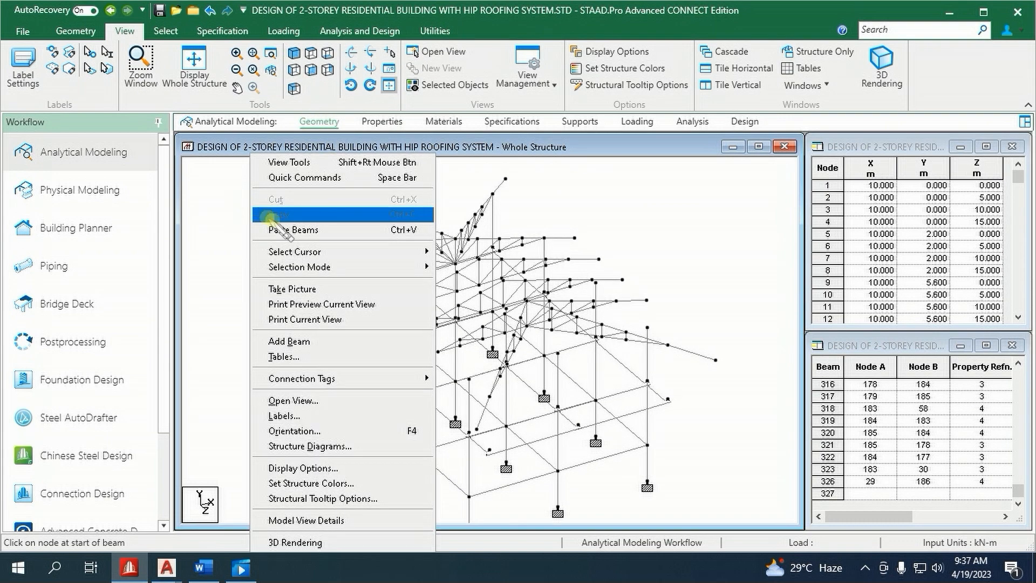
mouse_move(324, 251)
left_click(441, 251)
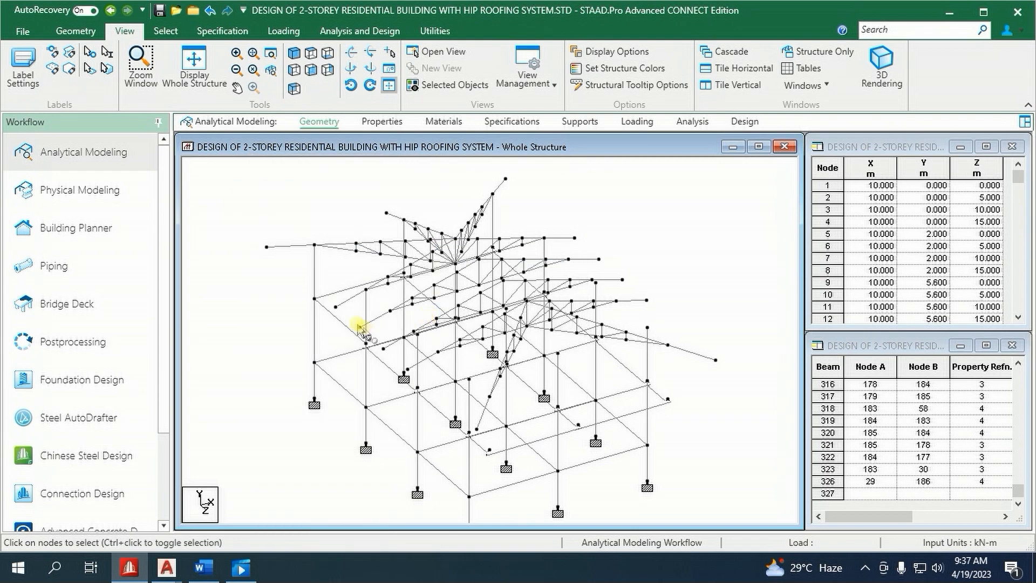
left_click(335, 307)
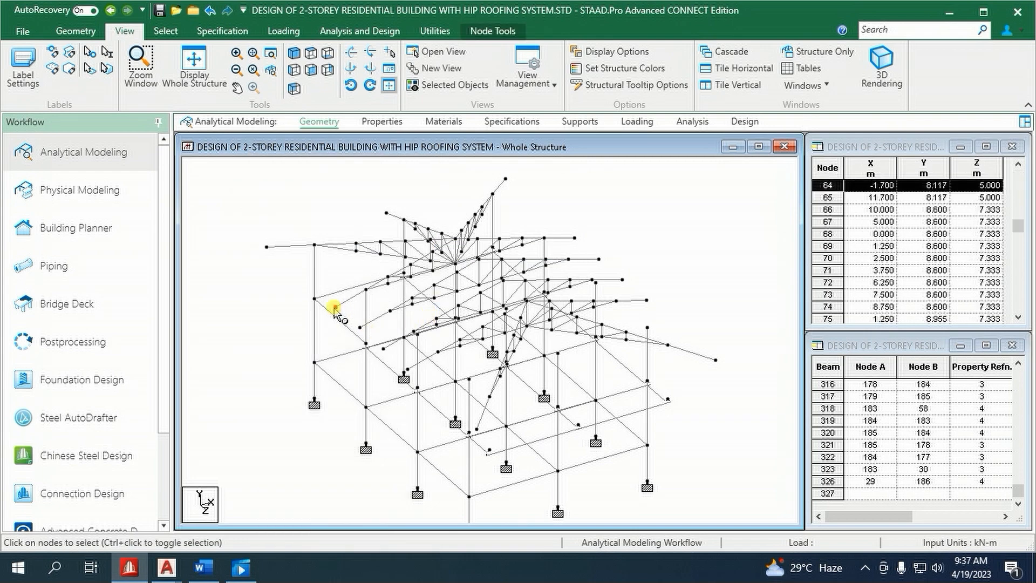
left_click(310, 53)
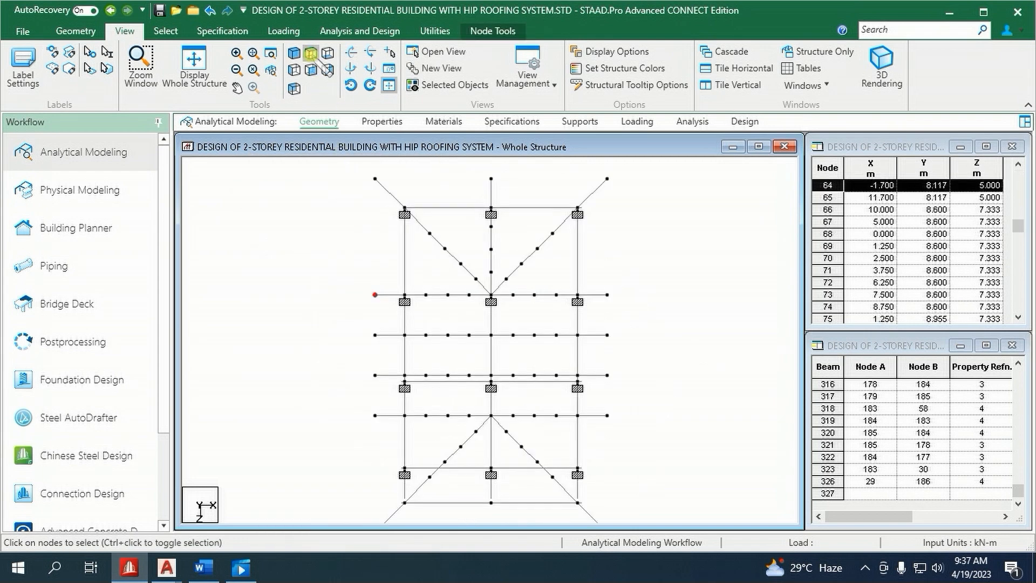
right_click(329, 223)
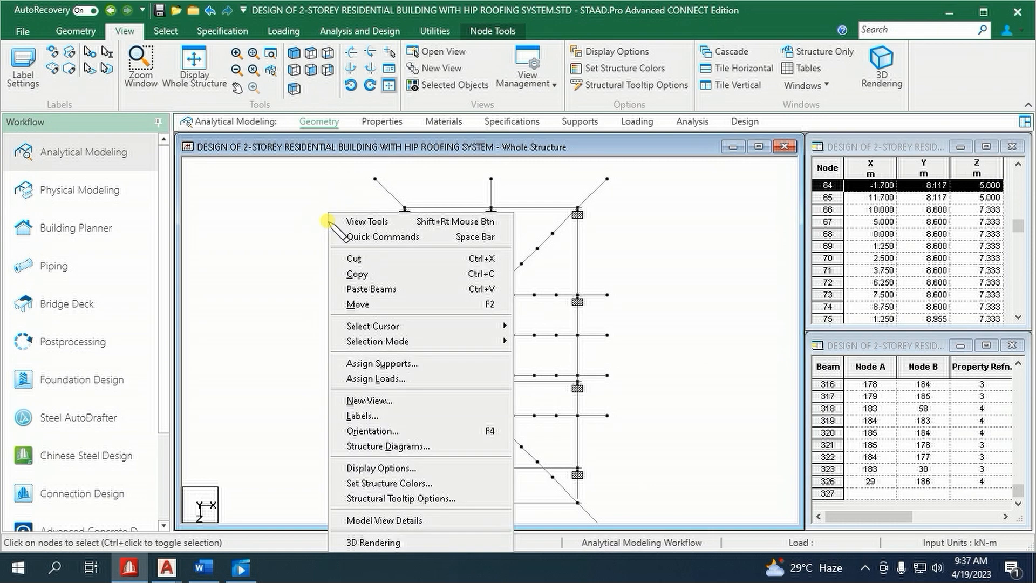
left_click(354, 273)
right_click(345, 265)
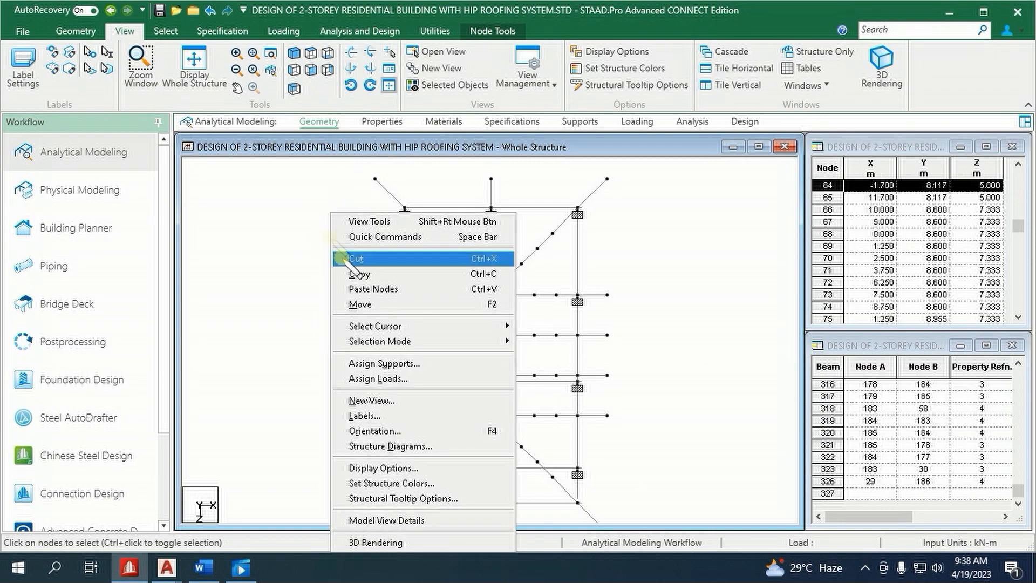
left_click(361, 288)
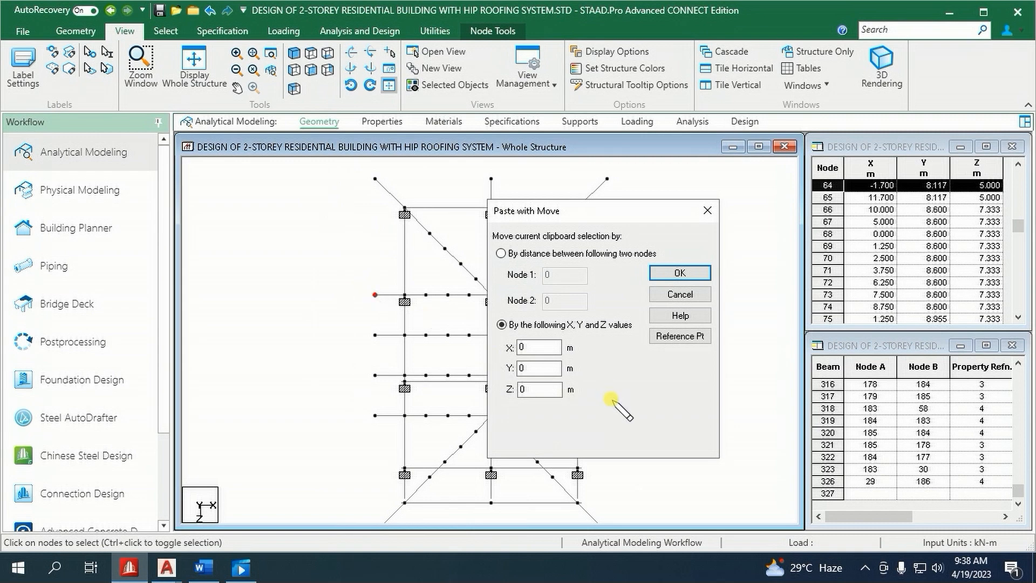
double_click(561, 389)
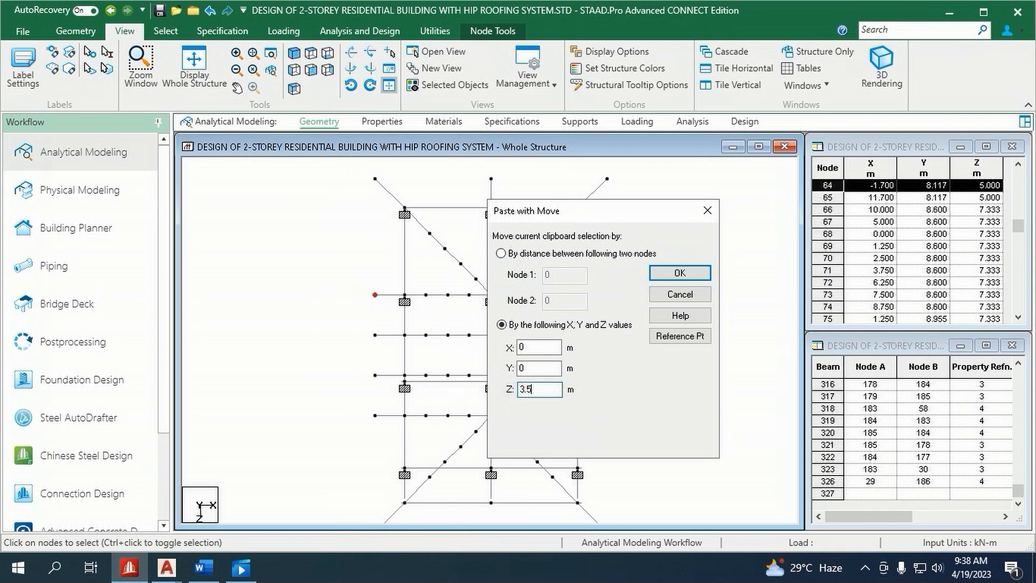
left_click(681, 273)
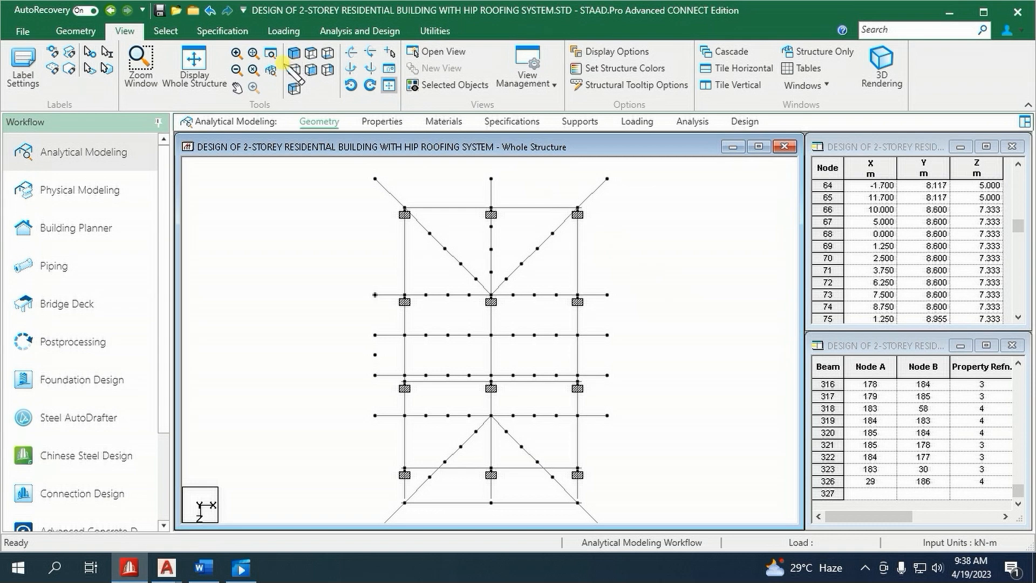
- Add a short beam from the adjacent T-1 truss eave tip to the pasted node on the same eave line
left_click(195, 60)
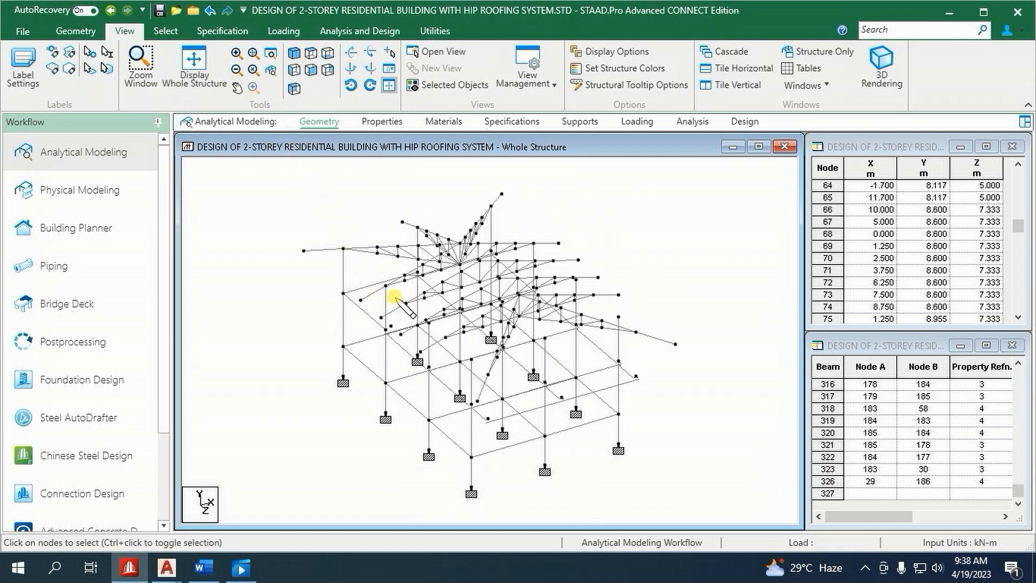
scroll(395, 298, "up", 2)
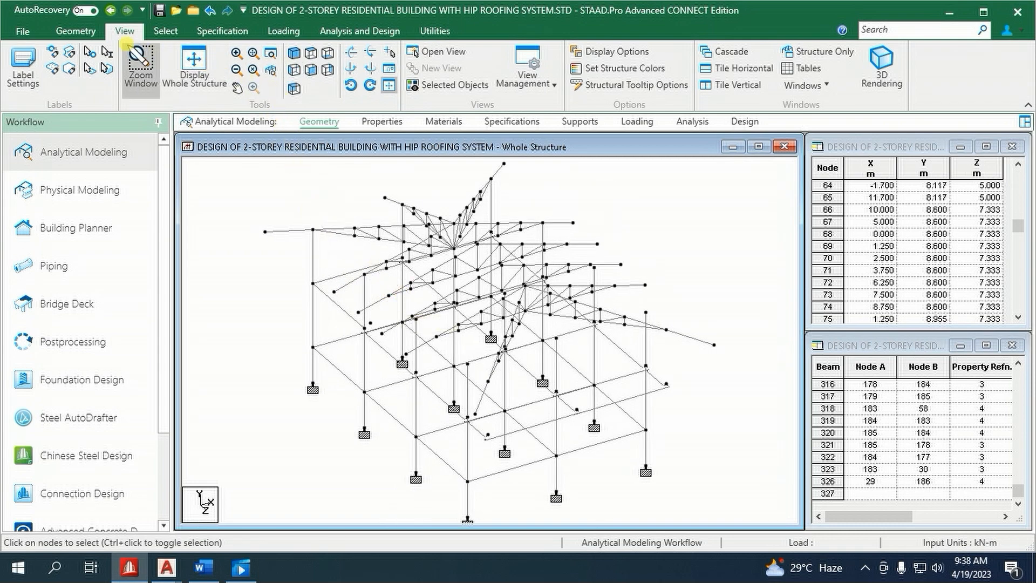
left_click(76, 31)
left_click(287, 62)
scroll(393, 340, "up", 2)
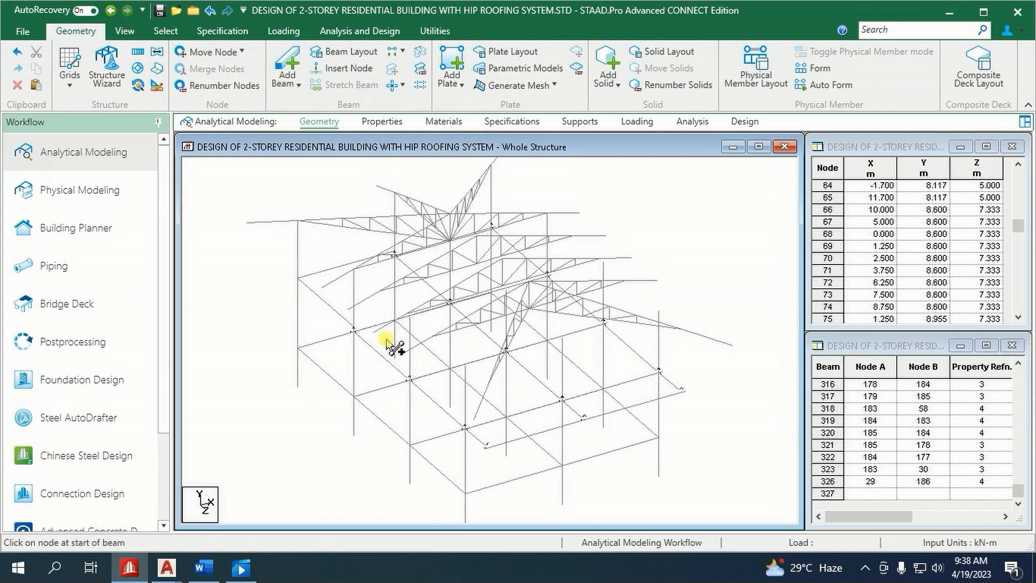
left_click_drag(342, 310, 356, 320)
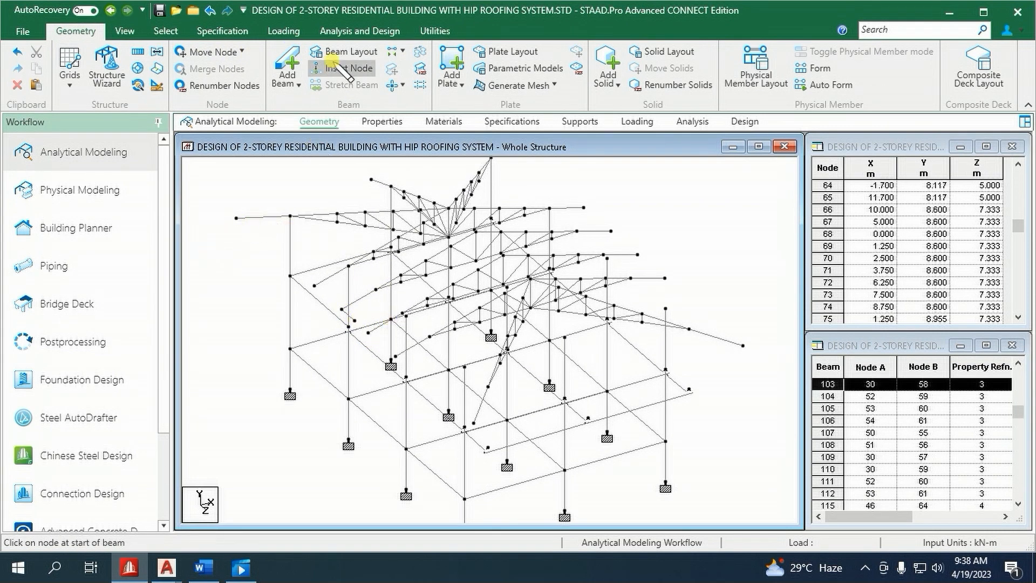
- Isolate the far-end H-2 truss, the framing below it and the short eave beam in the active window
left_click(125, 31)
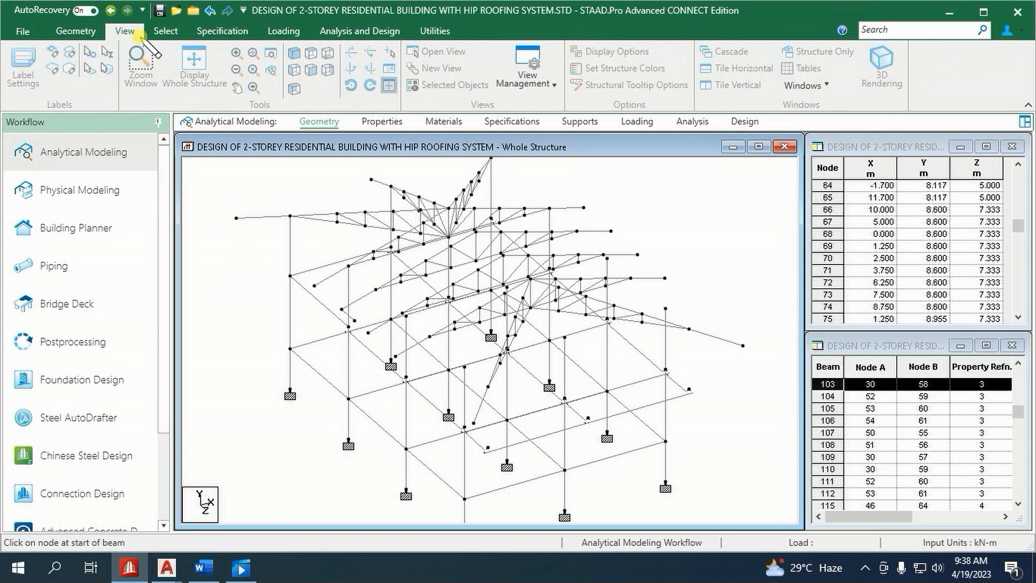
left_click(313, 53)
middle_click_drag(532, 287, 527, 352)
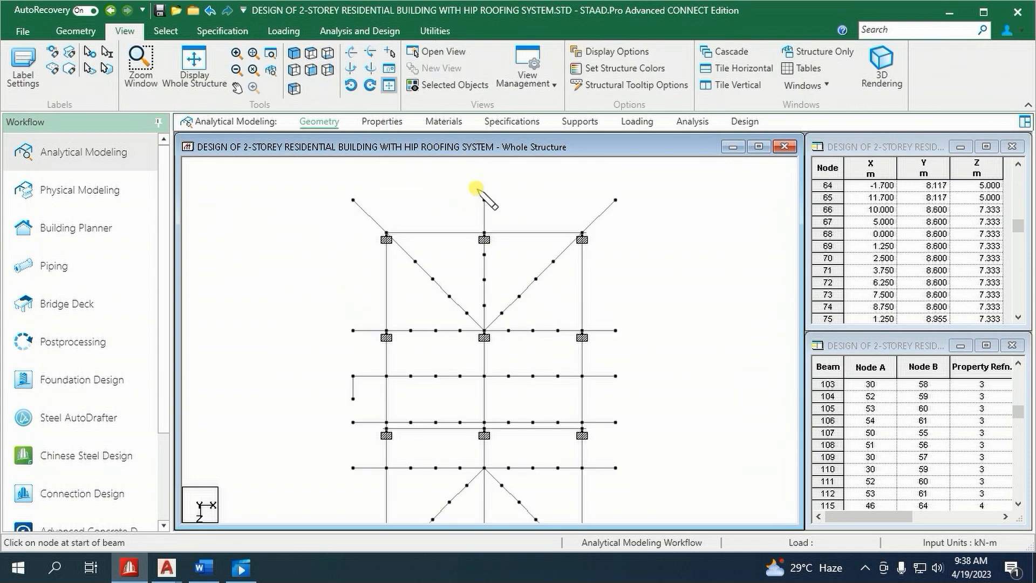
left_click(492, 324)
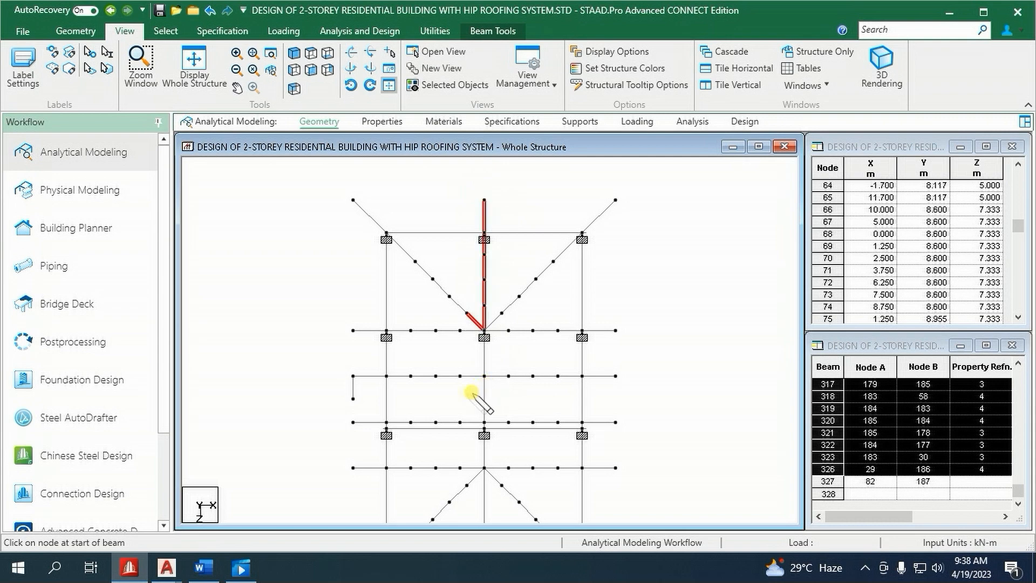
left_click(353, 388)
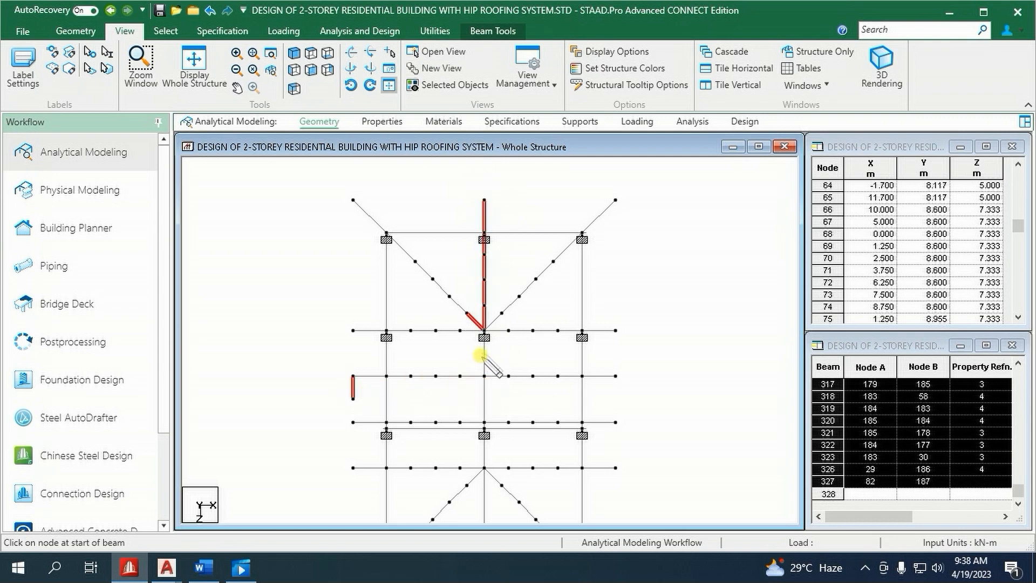
left_click(296, 53)
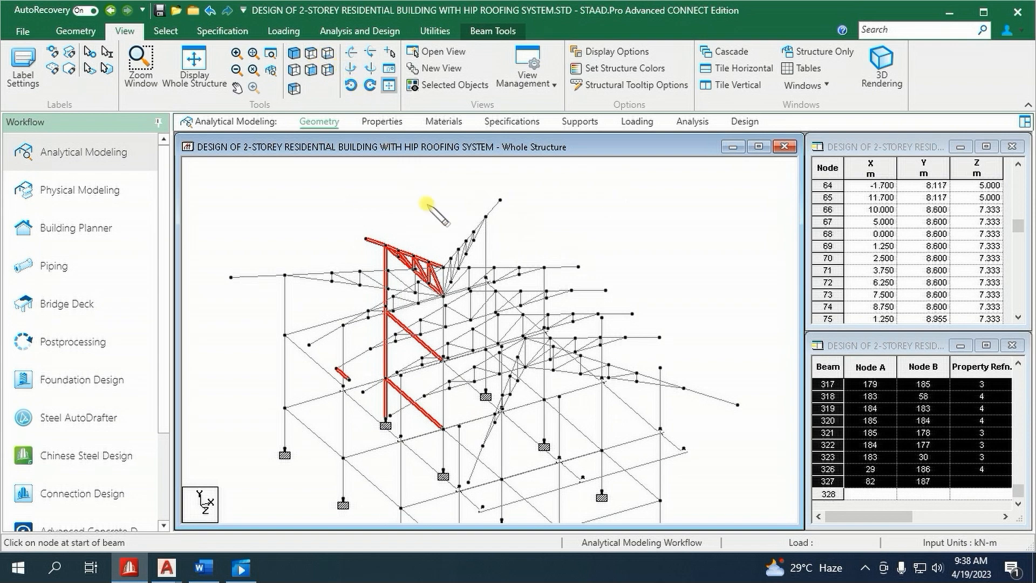
right_click(606, 227)
left_click(654, 334)
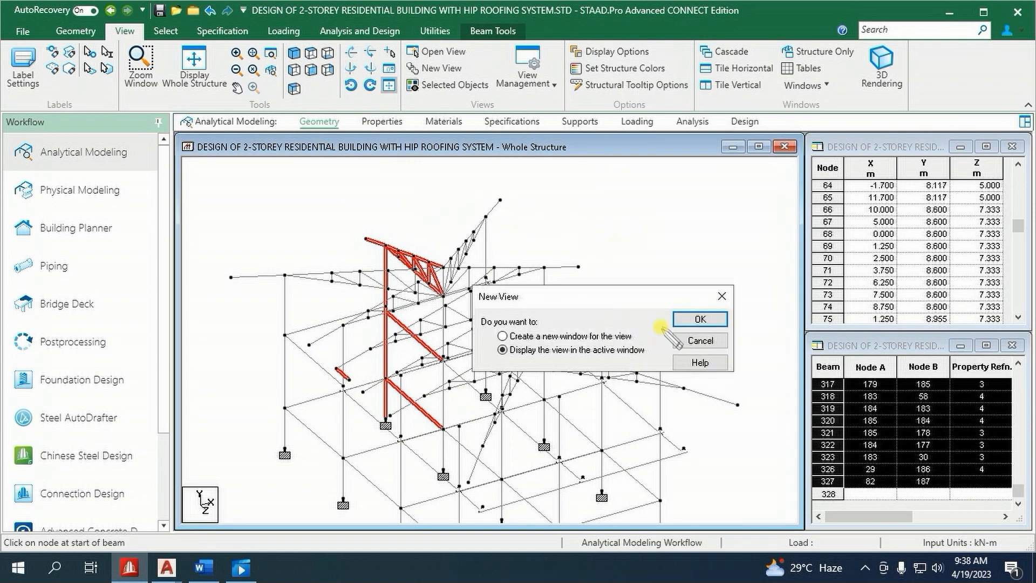
left_click(695, 322)
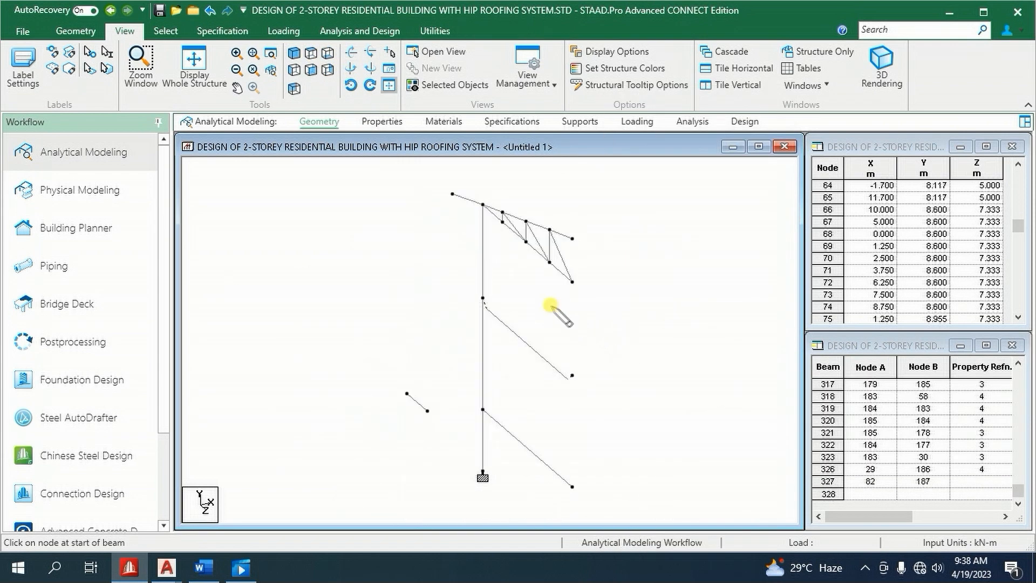
- Exclude the columns and floor beams so the active view holds only the H-2 truss and short eave beam
scroll(553, 306, "down", 1)
left_click(484, 273)
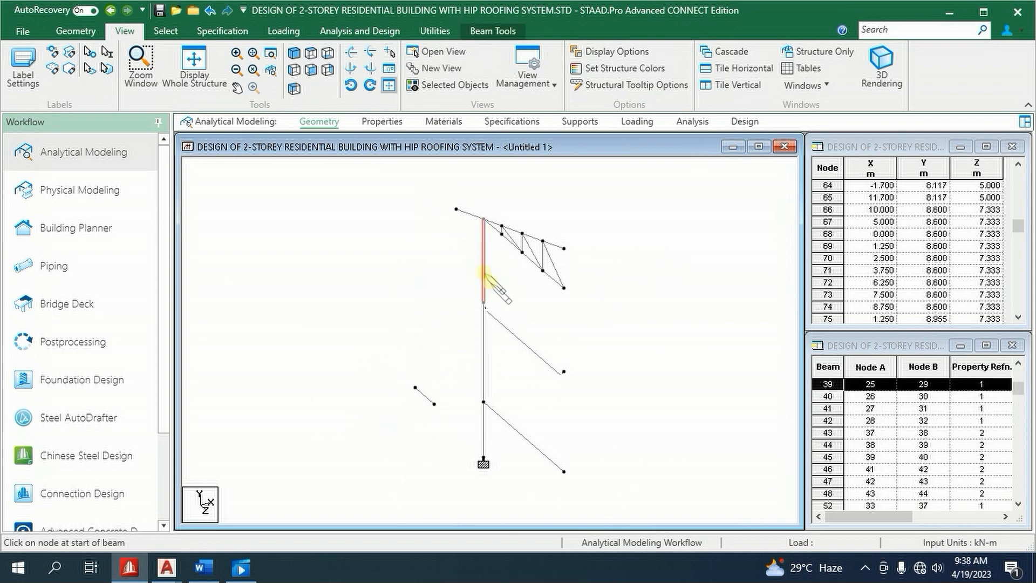
left_click(519, 337, "ctrl")
left_click(482, 375, "ctrl")
left_click(527, 440, "ctrl")
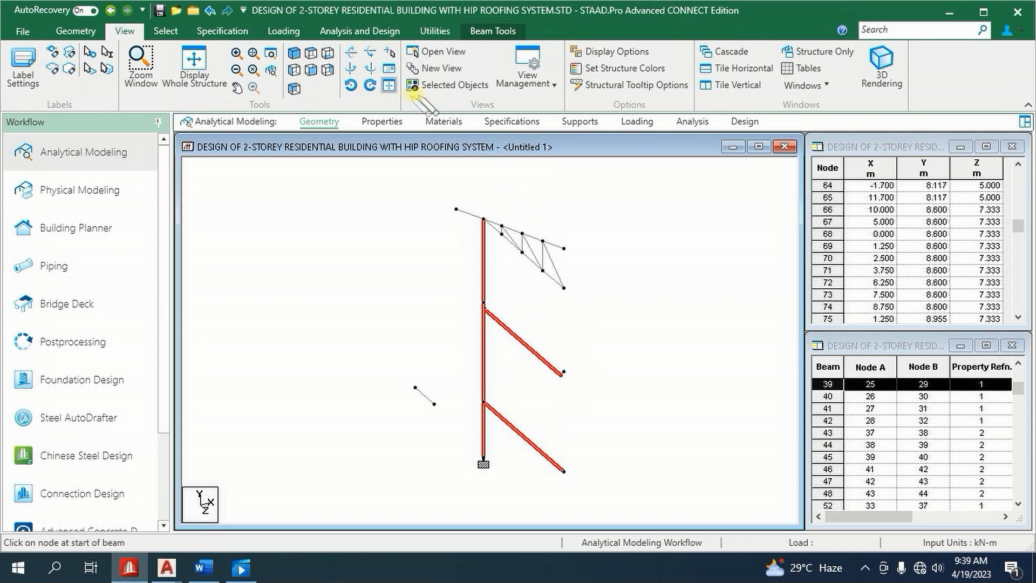
left_click(165, 30)
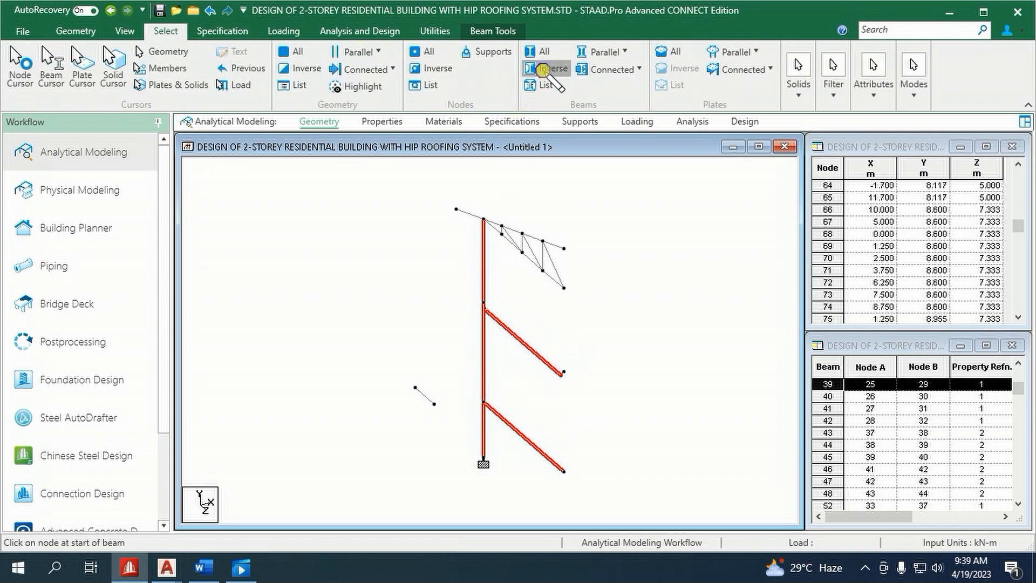
left_click(546, 68)
right_click(619, 226)
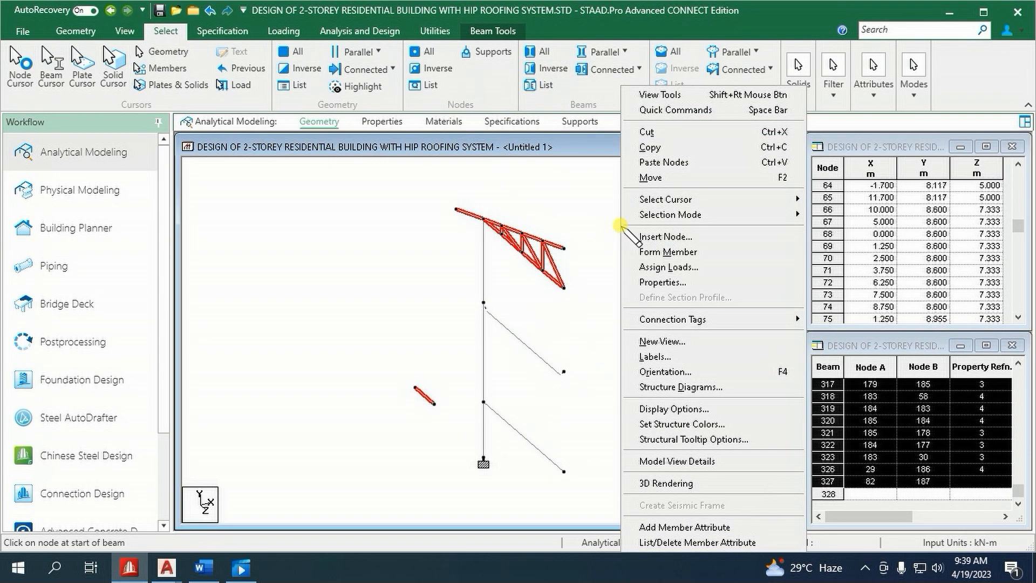
left_click(661, 341)
left_click(692, 318)
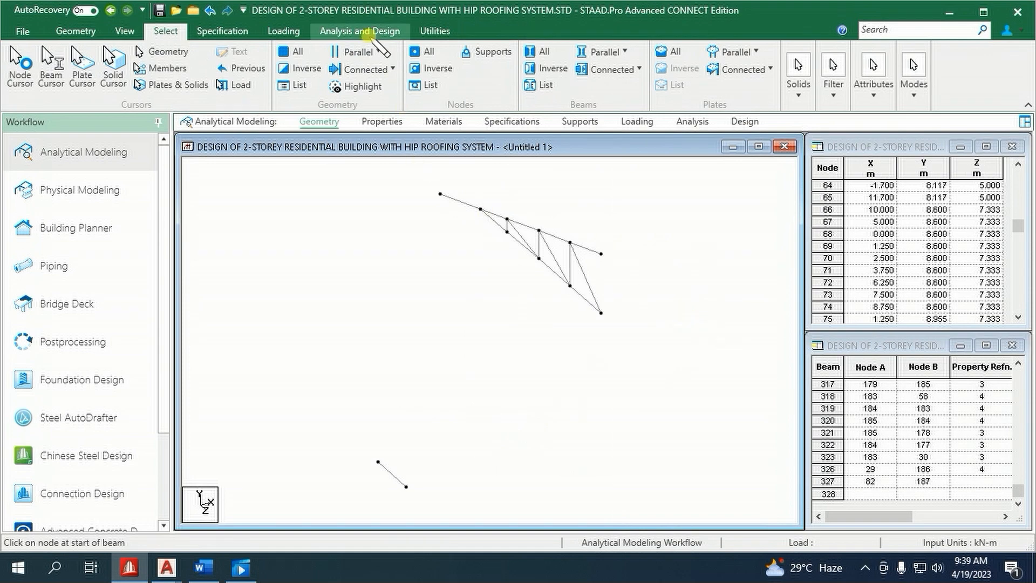
- Mirror a copy of the H-2 truss about the X-Y plane through the pasted eave node
left_click(125, 30)
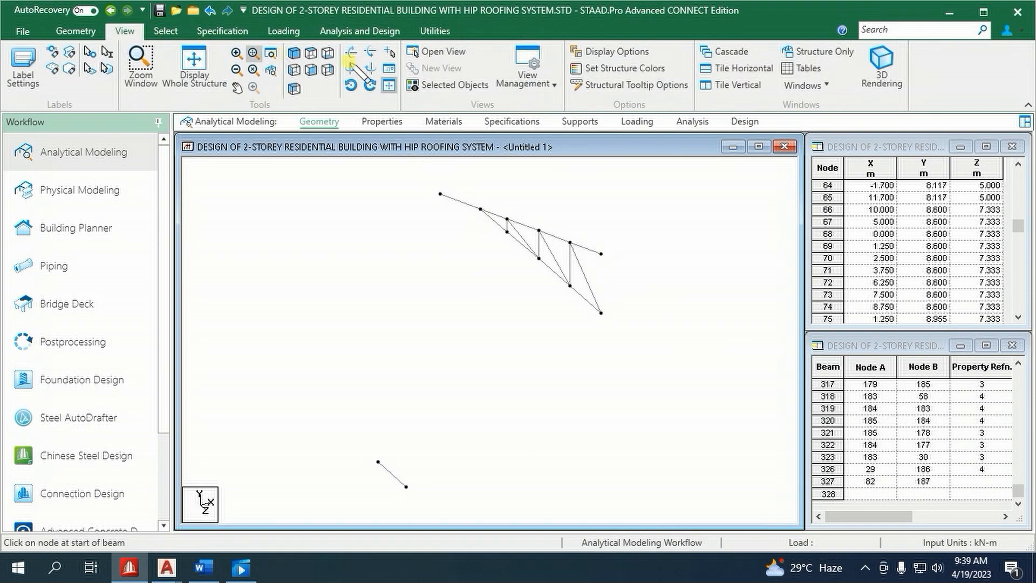
left_click(311, 53)
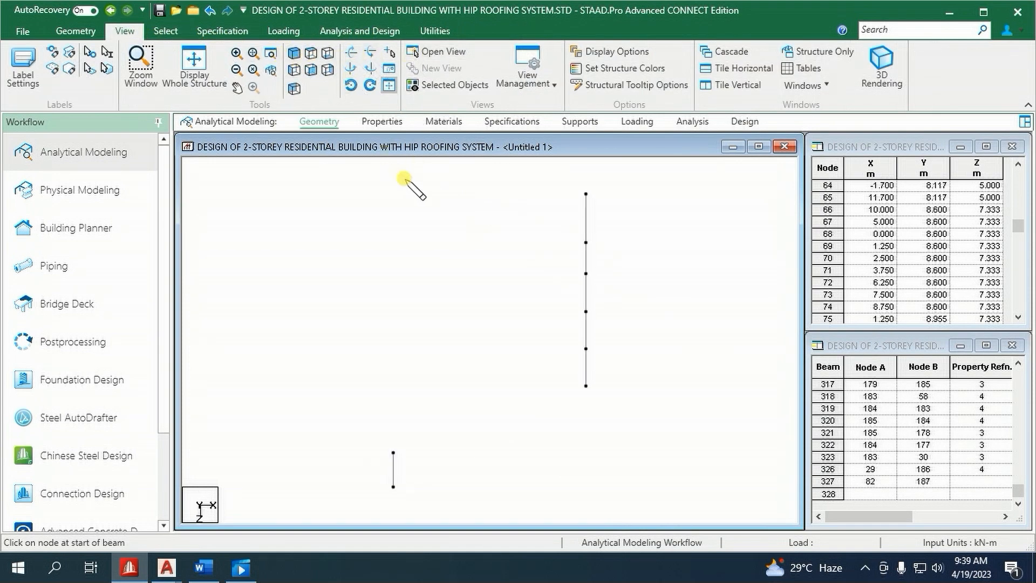
left_click_drag(465, 212, 601, 371)
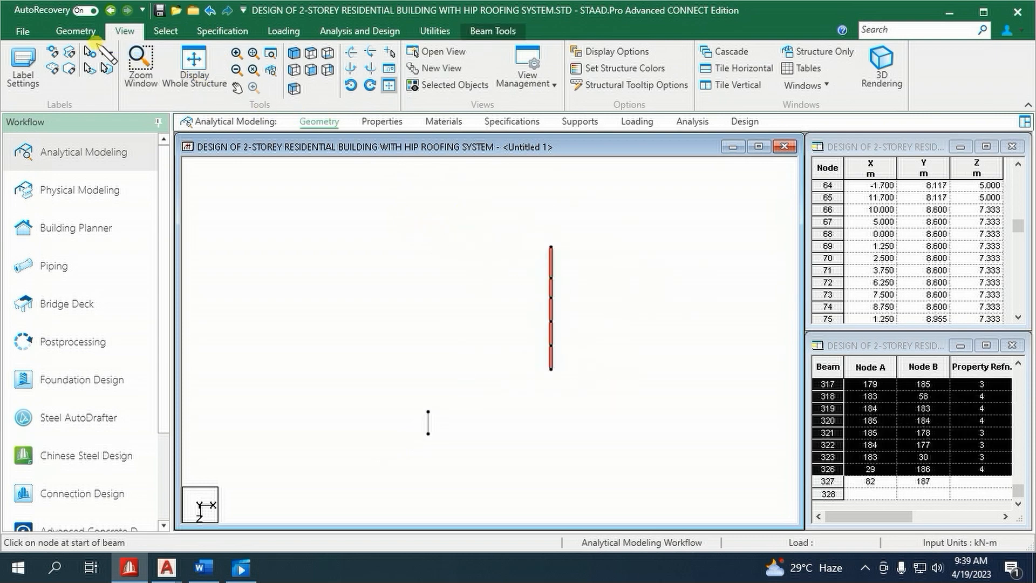
left_click(75, 30)
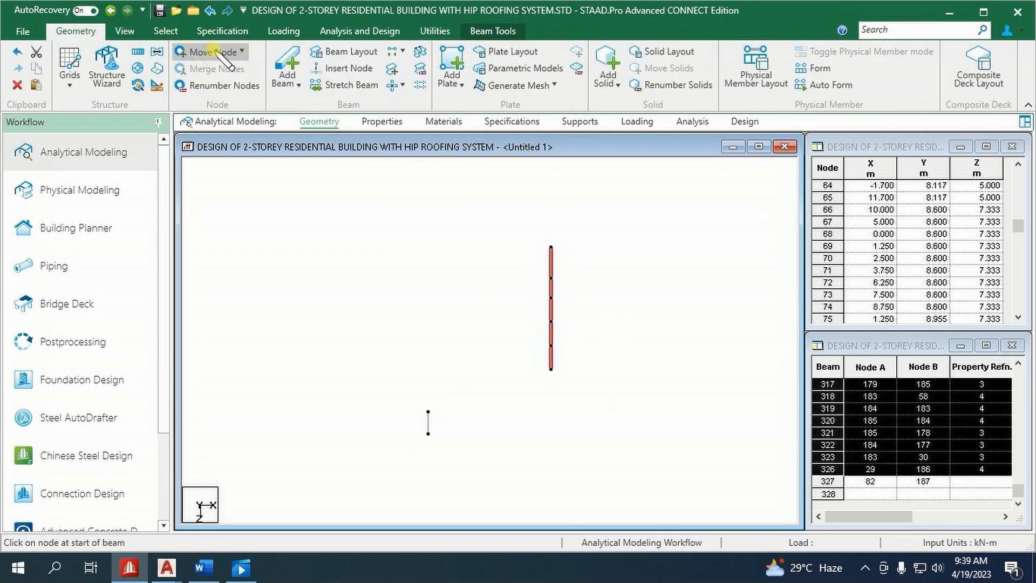
left_click(157, 51)
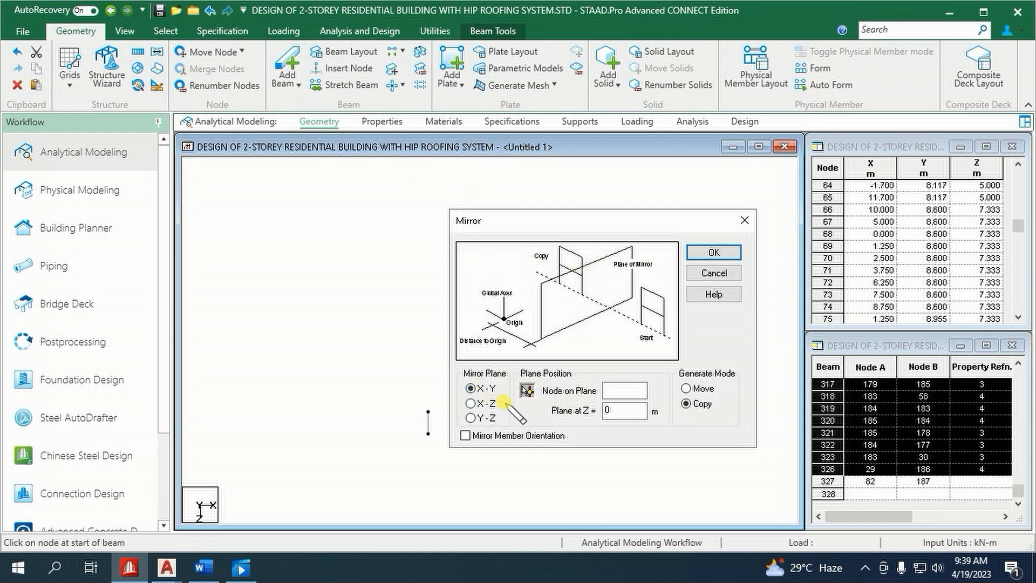
left_click(526, 390)
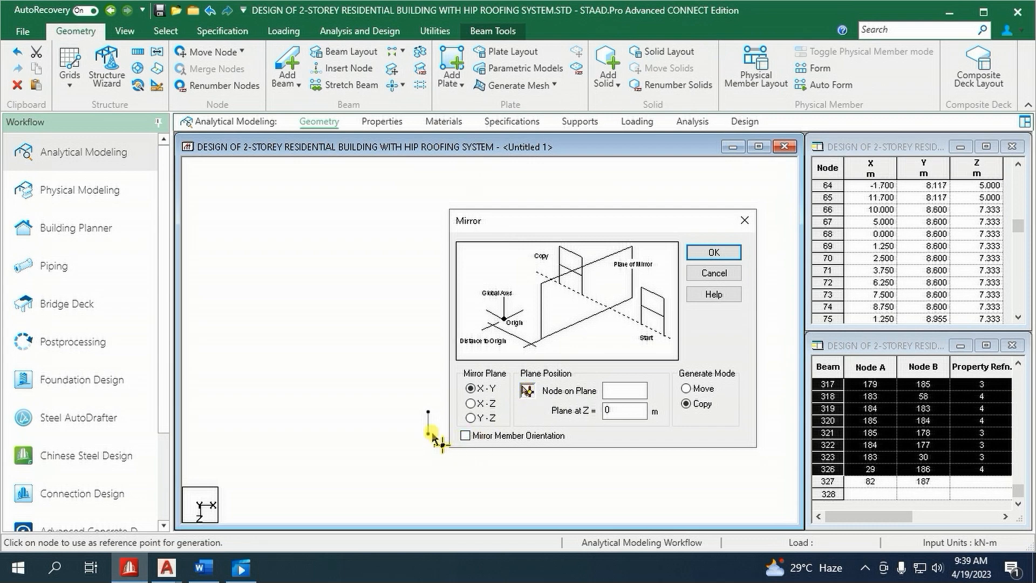
left_click(428, 433)
left_click_drag(635, 221, 264, 205)
left_click(336, 237)
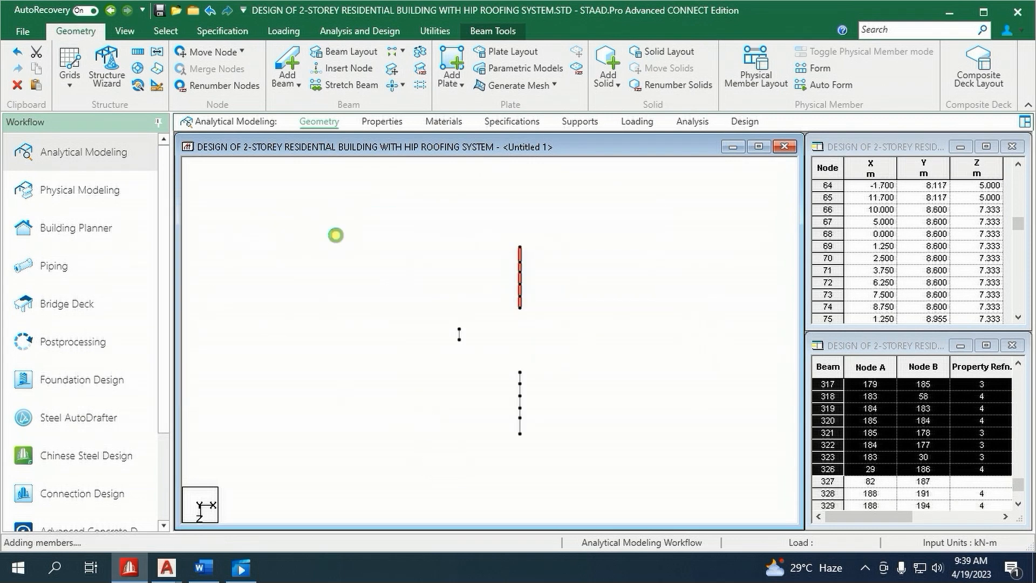
- Delete the short eave reference beam together with the node it leaves unattached
left_click(380, 298)
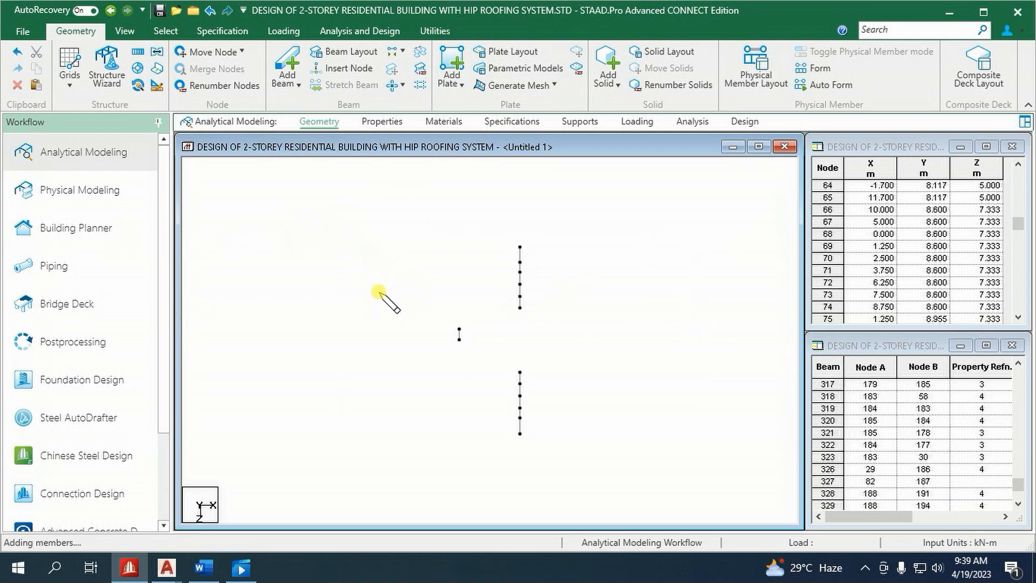
left_click_drag(415, 324, 467, 364)
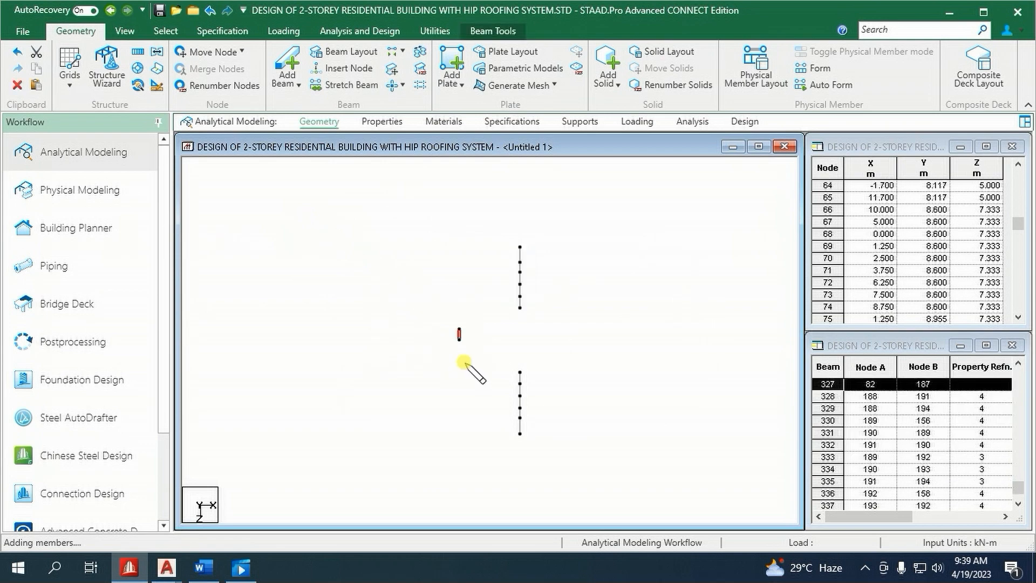
key("Delete")
left_click(551, 316)
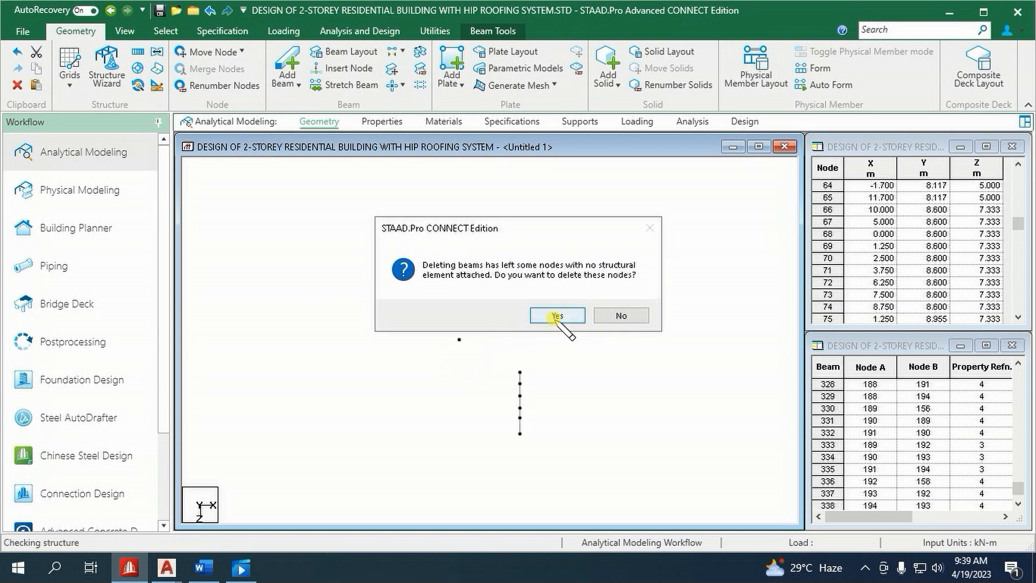
left_click(555, 317)
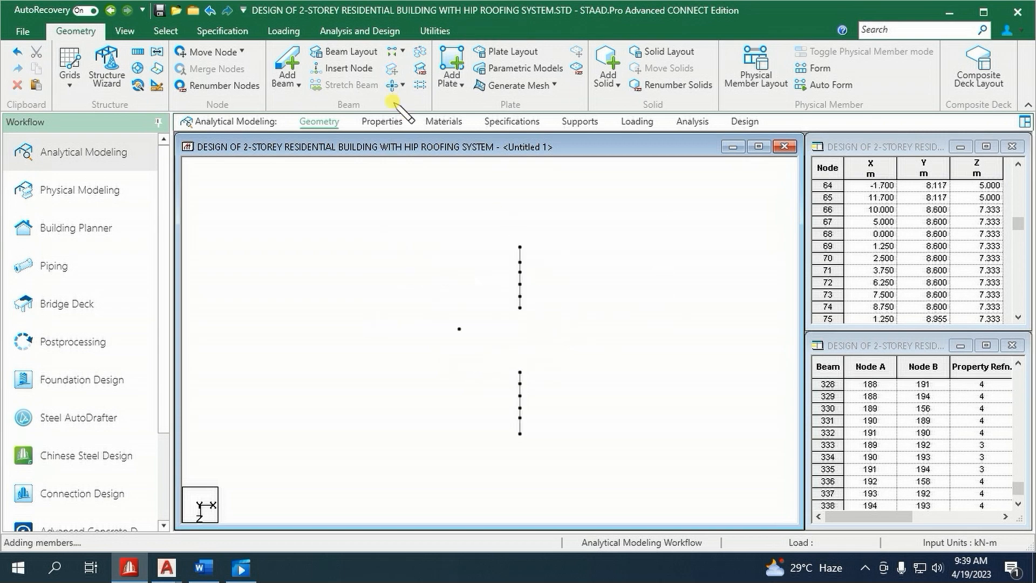
- Display the whole structure and inspect the roof framing from several angles in the 3D rendering
left_click(130, 33)
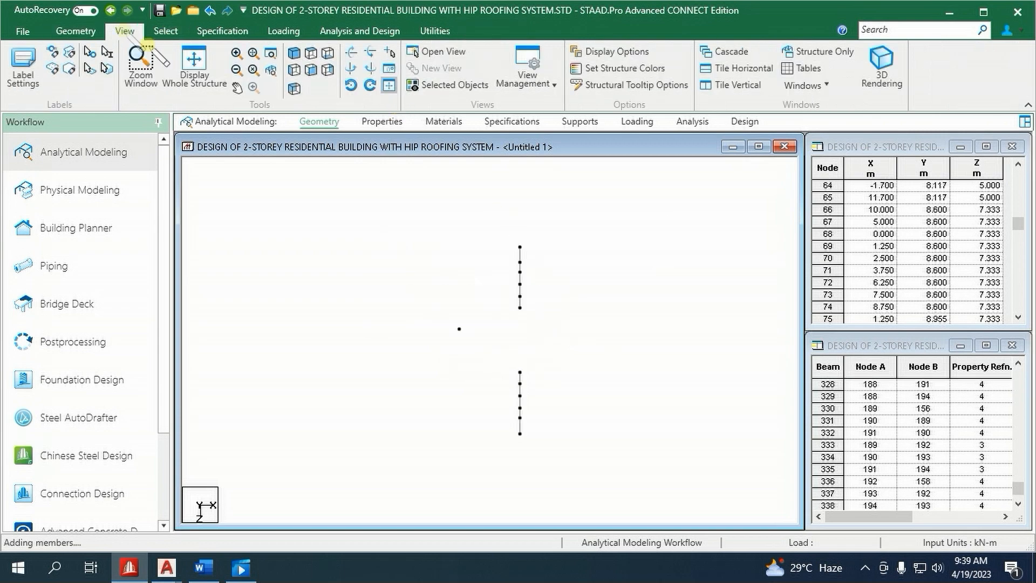
left_click(192, 60)
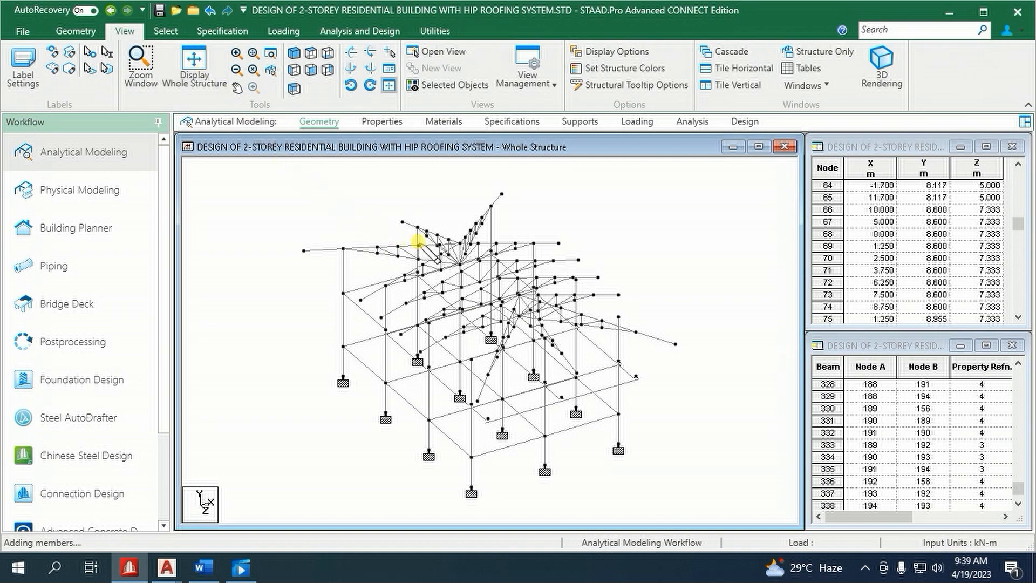
scroll(435, 238, "up", 3)
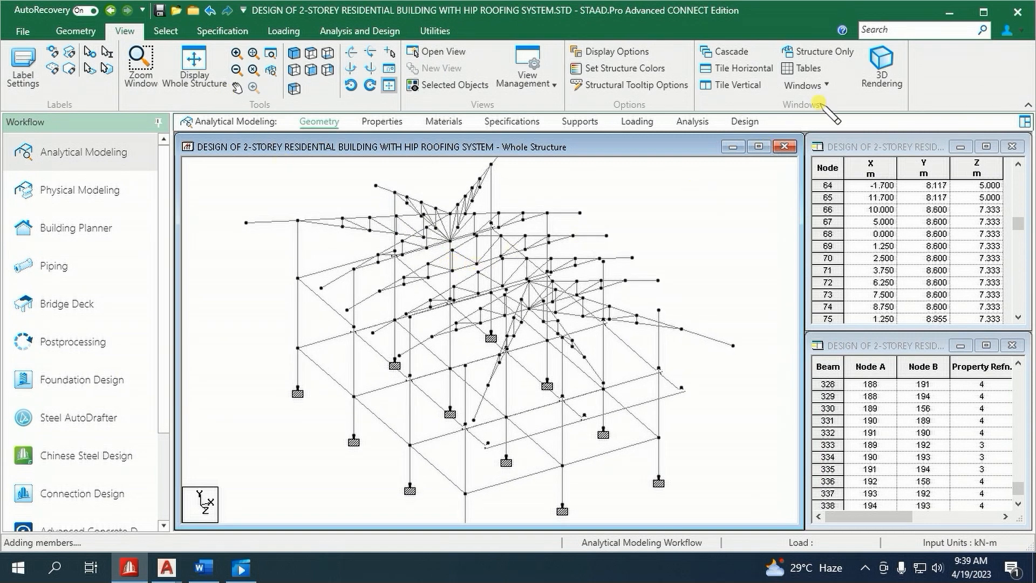
left_click(882, 68)
scroll(575, 259, "up", 2)
left_click_drag(586, 409, 589, 515)
left_click_drag(594, 478, 536, 343)
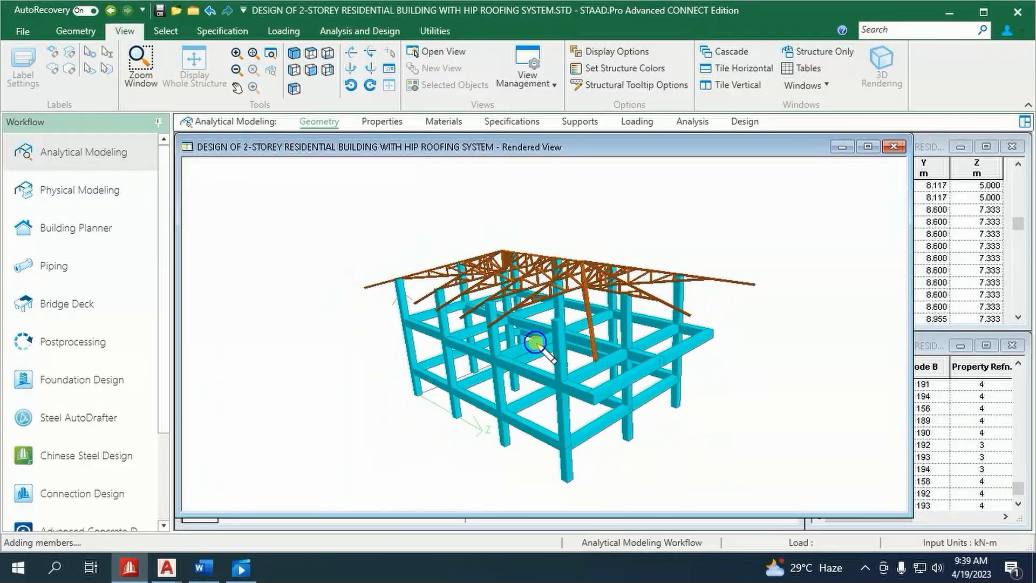
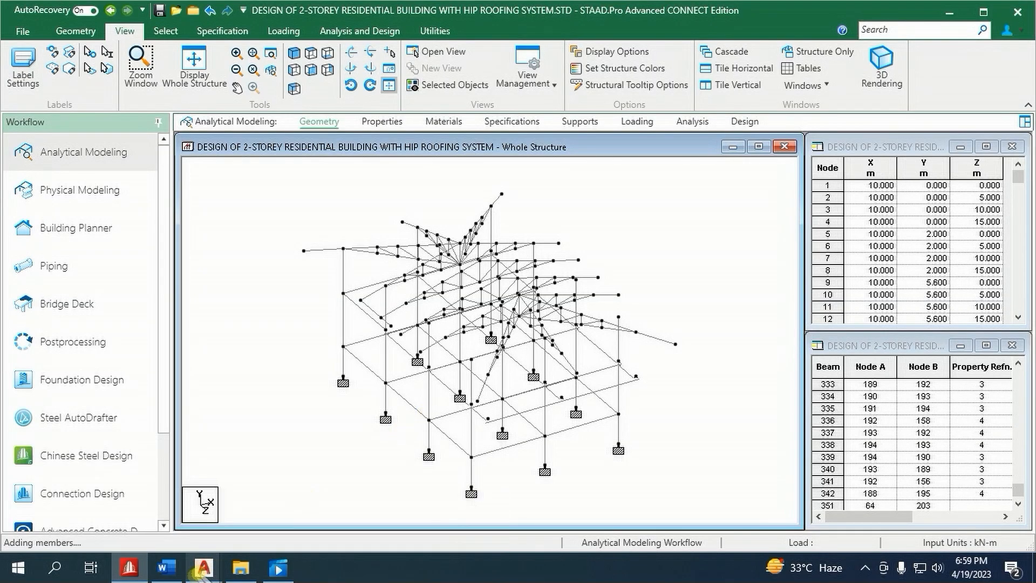
- Switch to AutoCAD to examine the hip-end truss spacing in the roof framing plan, and return to STAAD.Pro
mouse_move(213, 576)
left_click(382, 504)
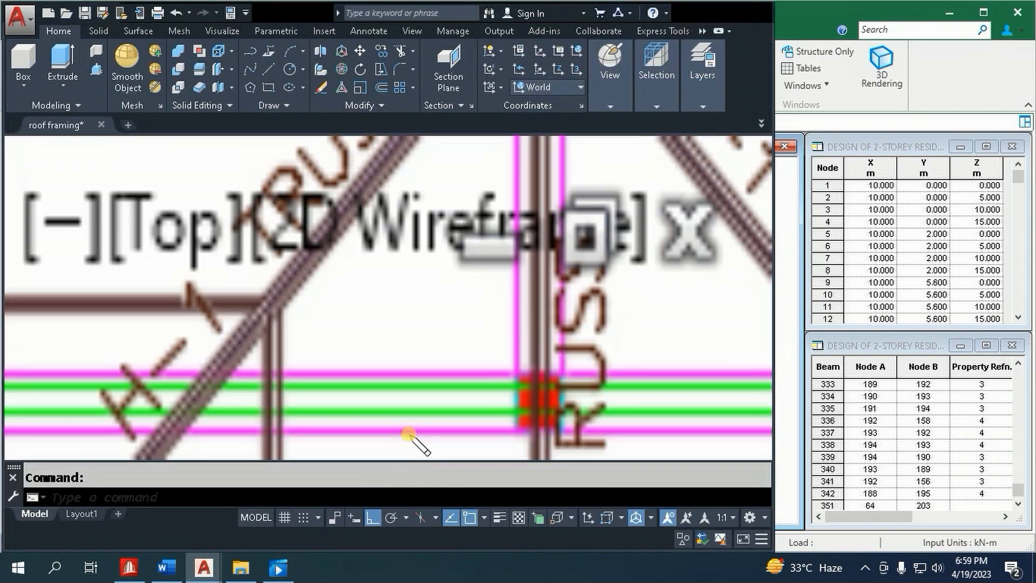
left_click(745, 13)
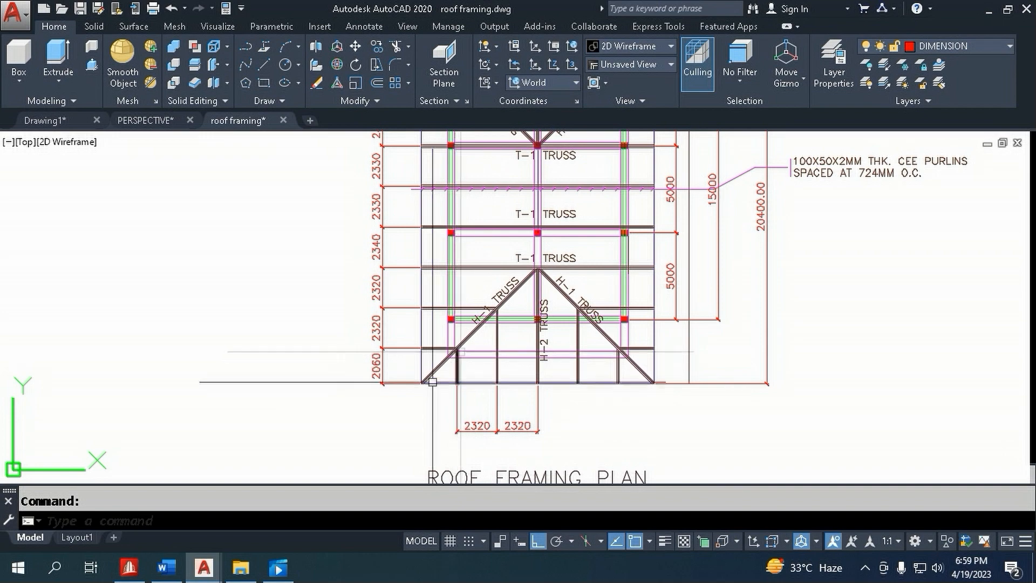
left_click(130, 567)
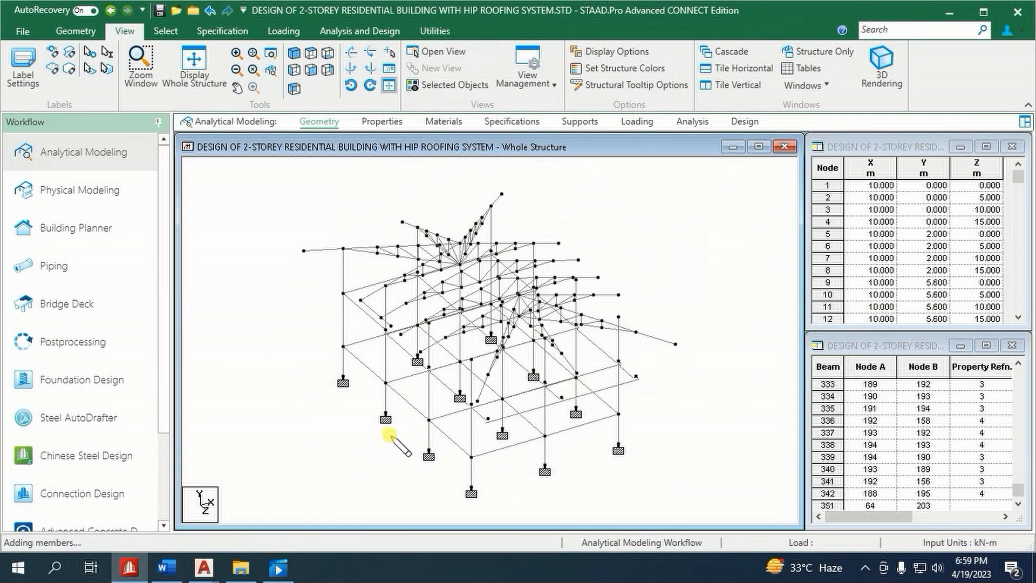
- In plan view, isolate the members of one half of the near hip end in the active view window
scroll(426, 407, "up", 1)
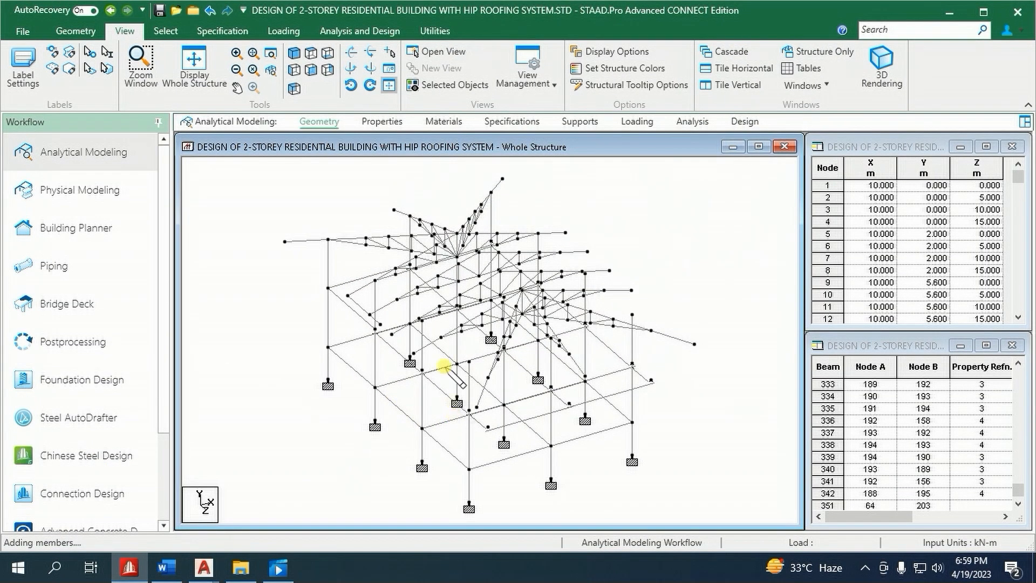
left_click(309, 53)
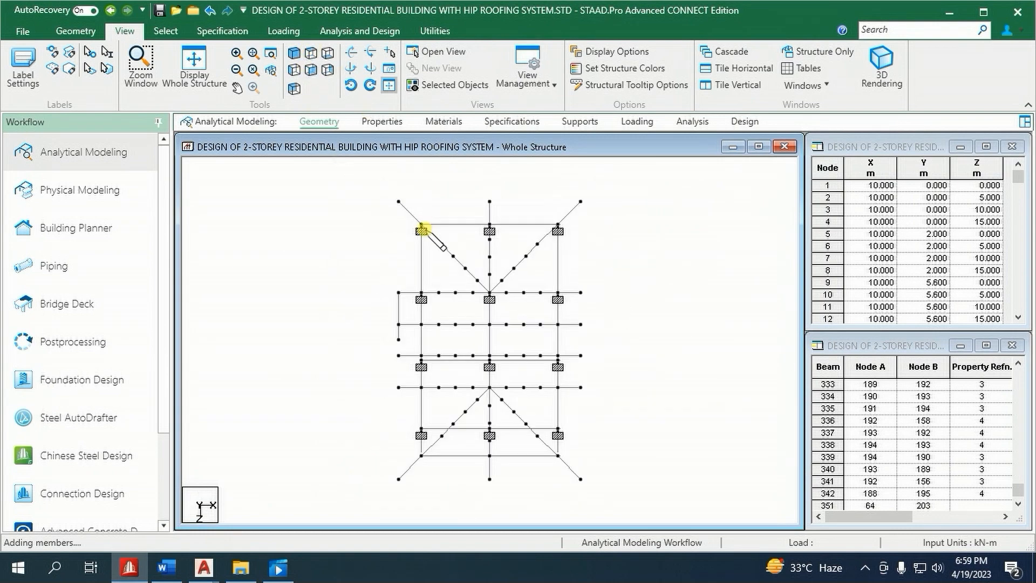
left_click_drag(470, 356, 440, 235)
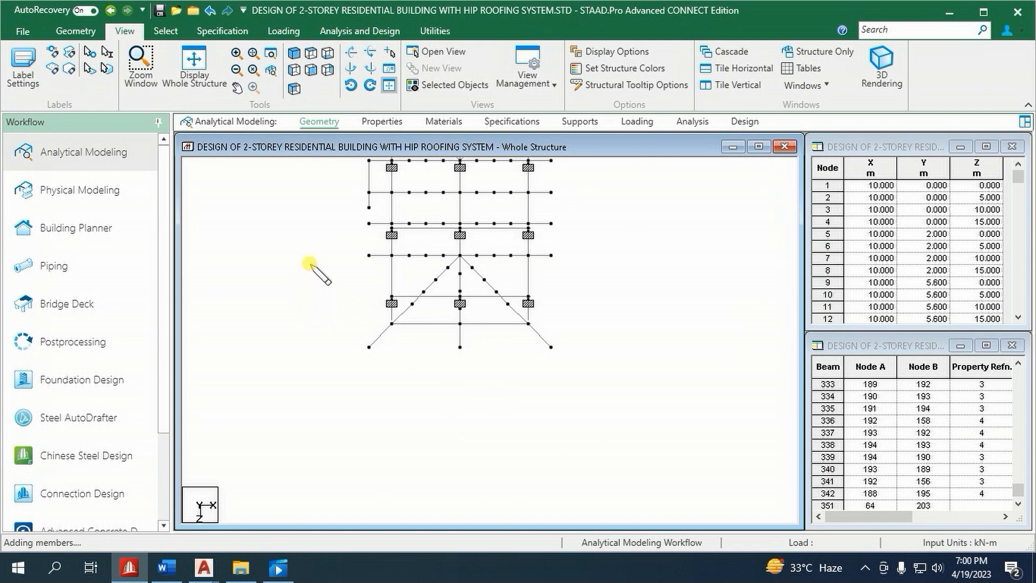
left_click_drag(310, 260, 477, 359)
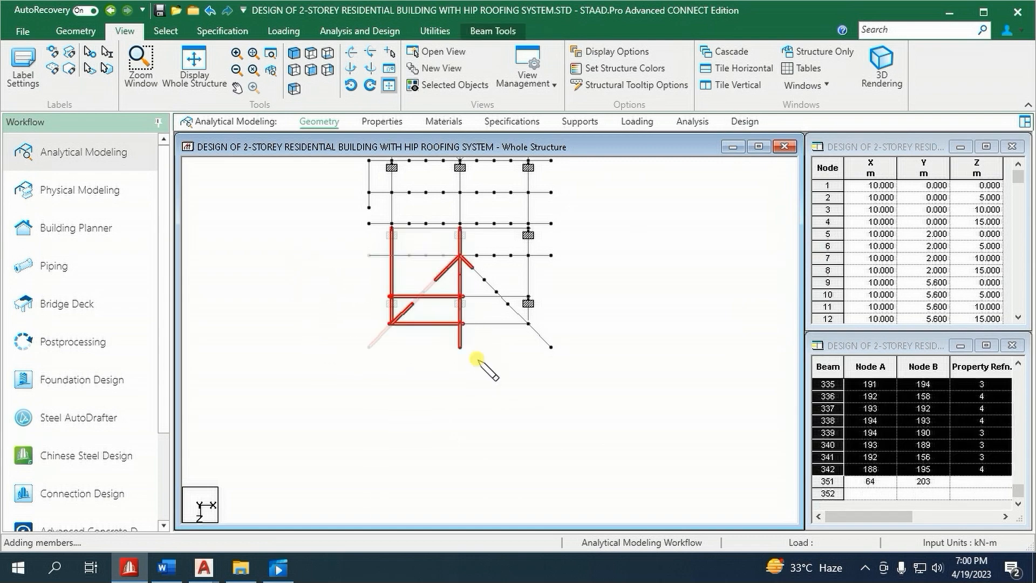
right_click(327, 284)
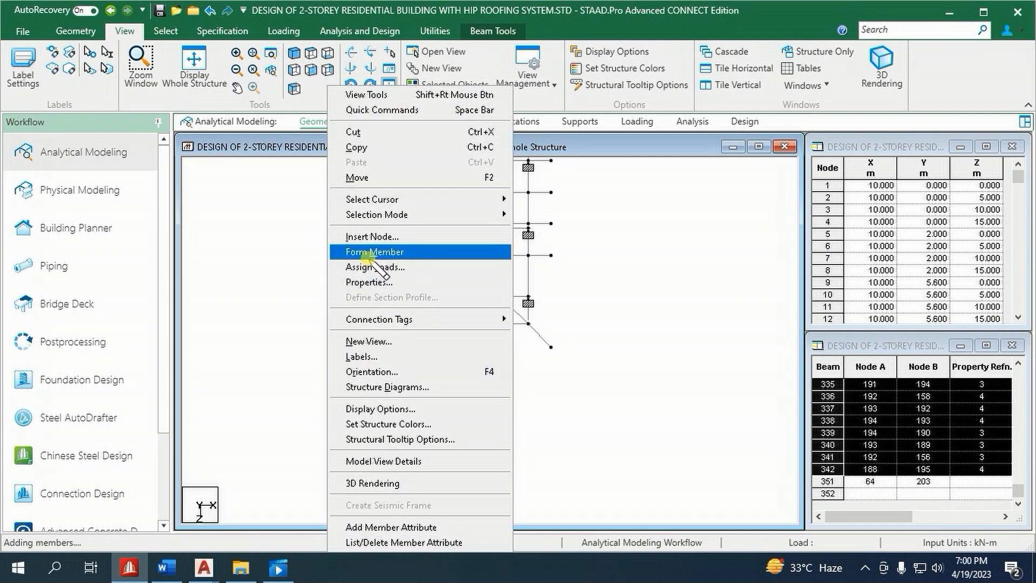
left_click(366, 341)
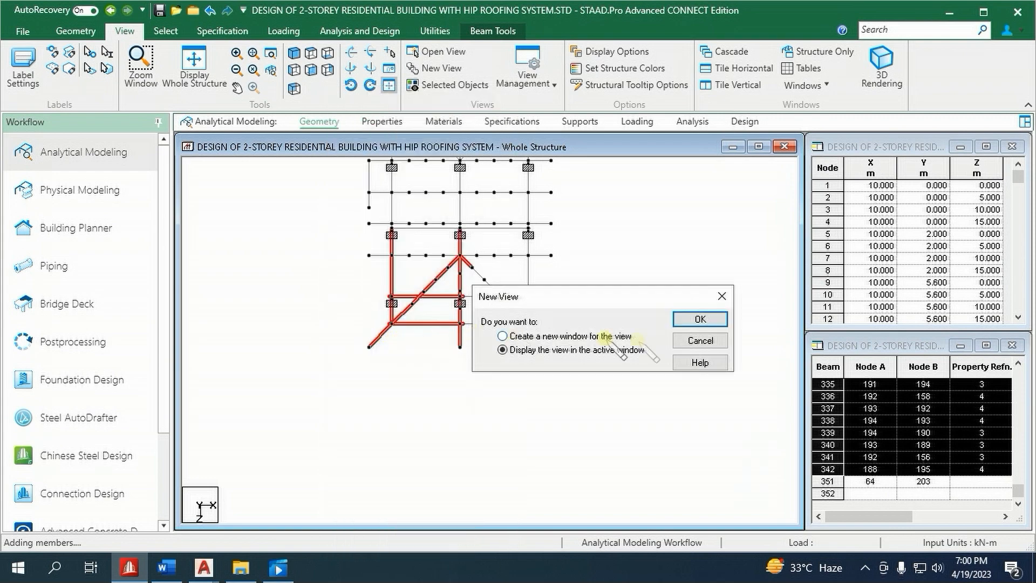
left_click(690, 323)
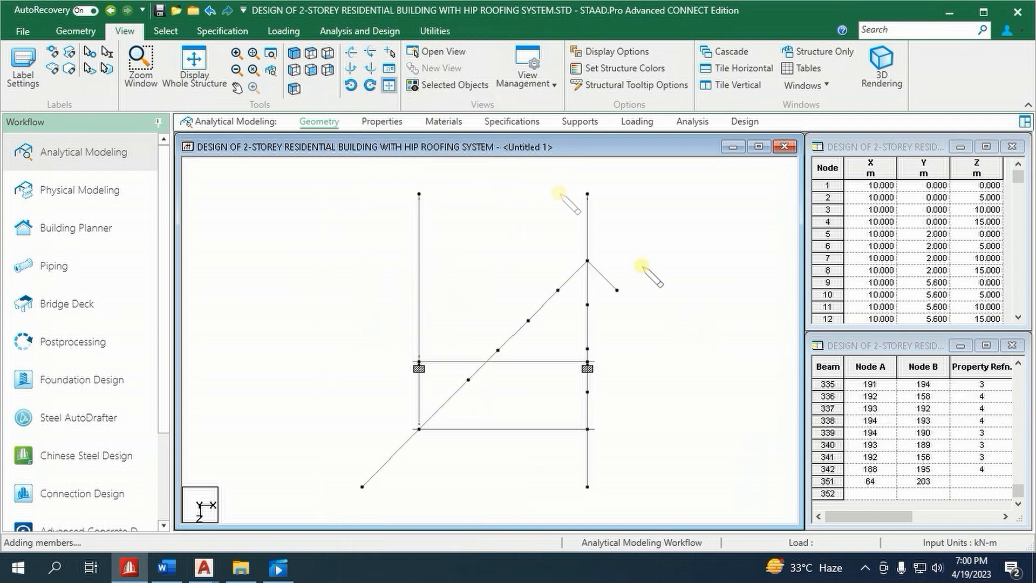
- From the front elevation, isolate only the roof truss members above the columns in the active view
left_click(312, 70)
left_click_drag(329, 164, 632, 253)
right_click(642, 256)
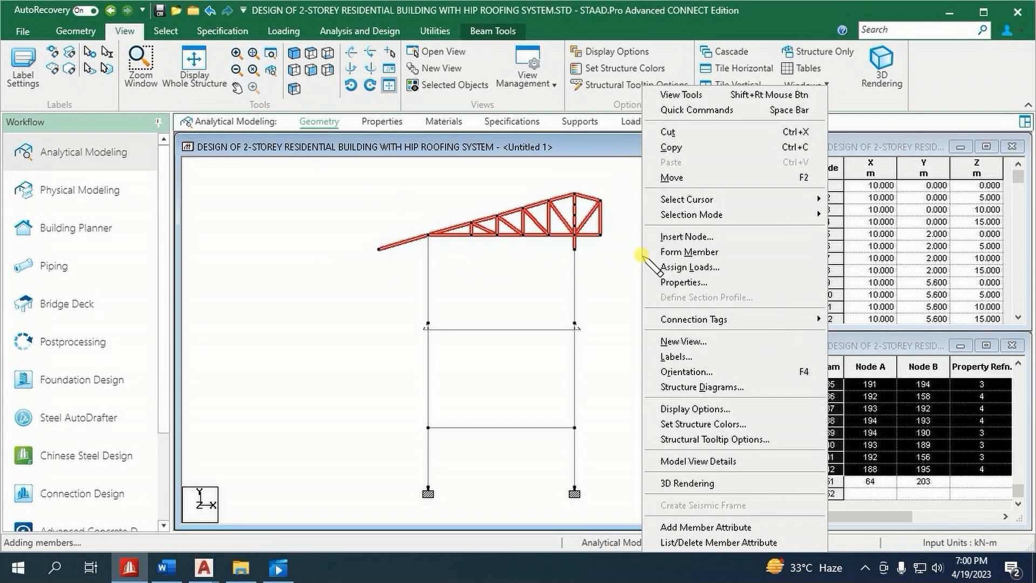
left_click(674, 341)
left_click(689, 322)
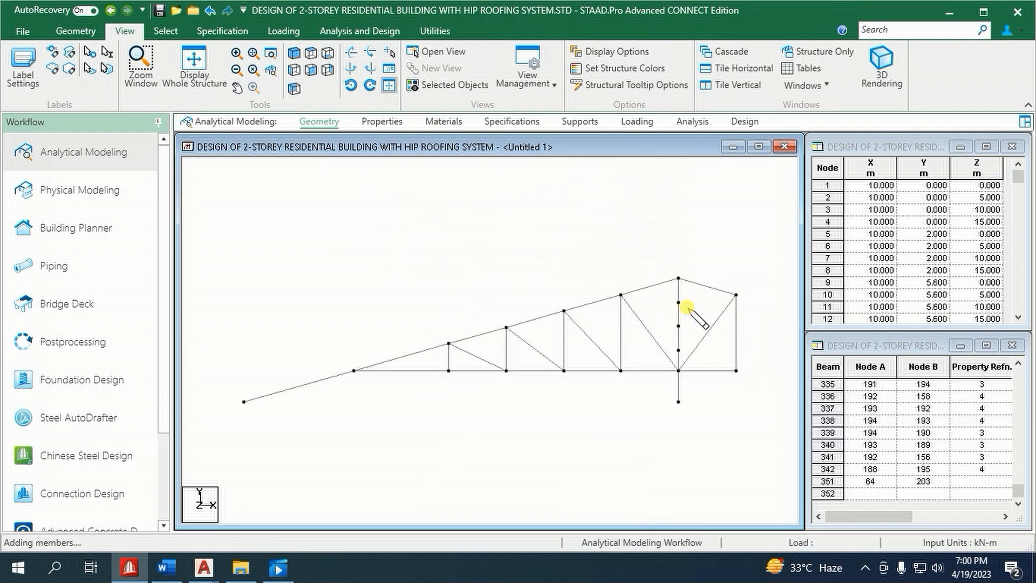
- Copy the two outer overhang nodes of the middle hip-end truss -2.32 m along X in one step, with linking beams
left_click(296, 54)
right_click(645, 314)
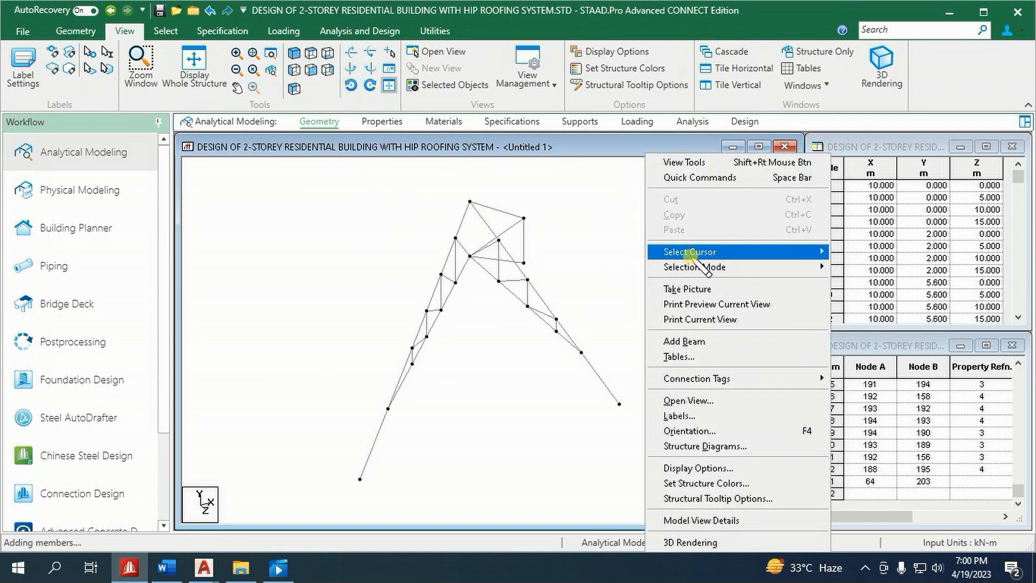
mouse_move(693, 254)
left_click(843, 253)
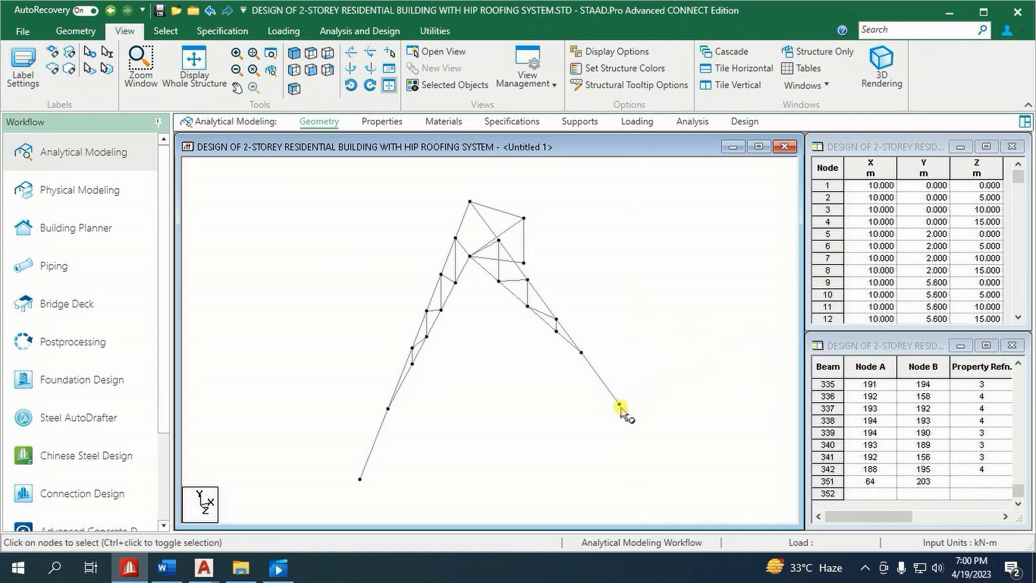
left_click(619, 404)
left_click(581, 353, "ctrl")
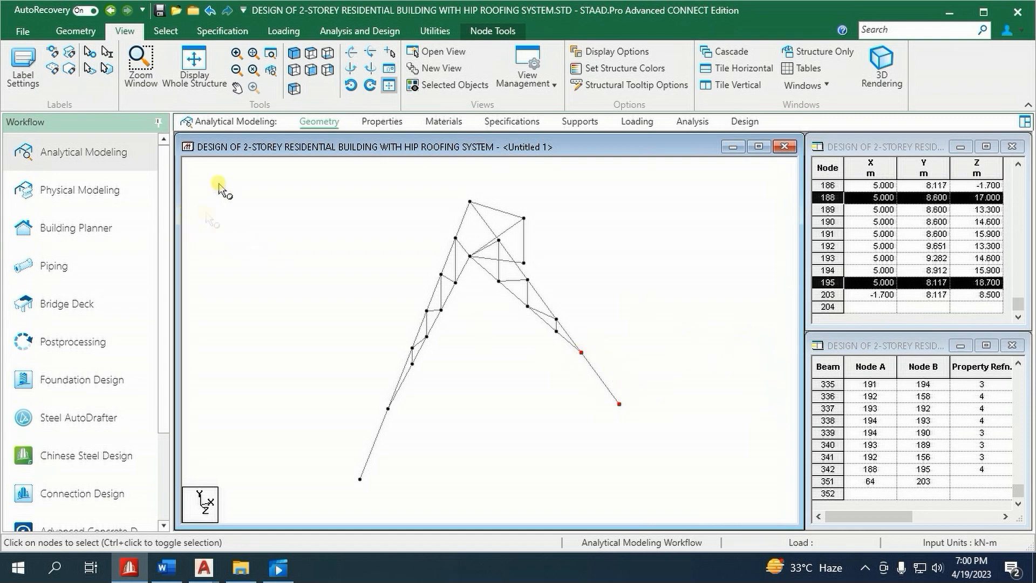
left_click(72, 30)
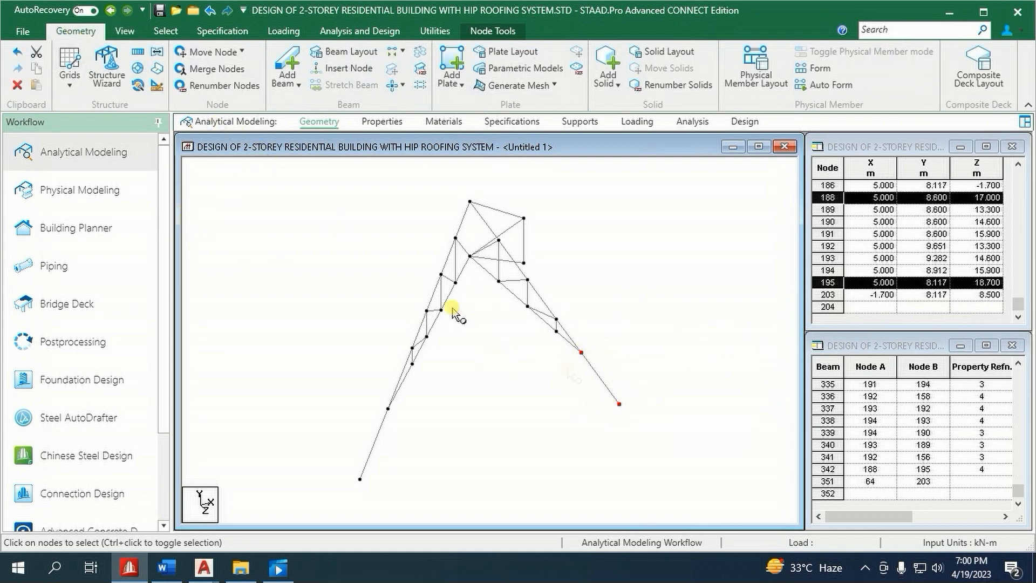
left_click(139, 52)
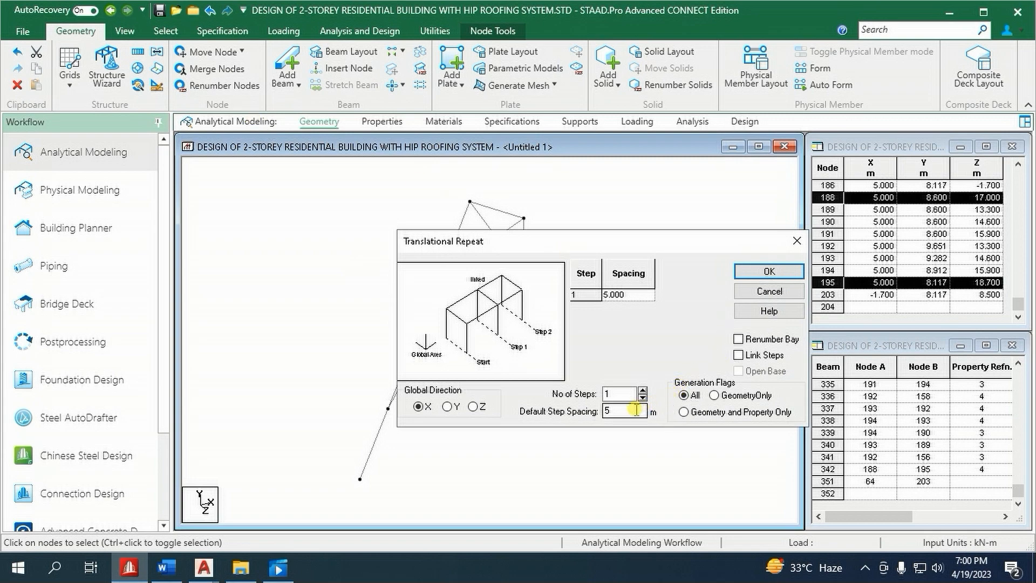
left_click_drag(624, 411, 526, 429)
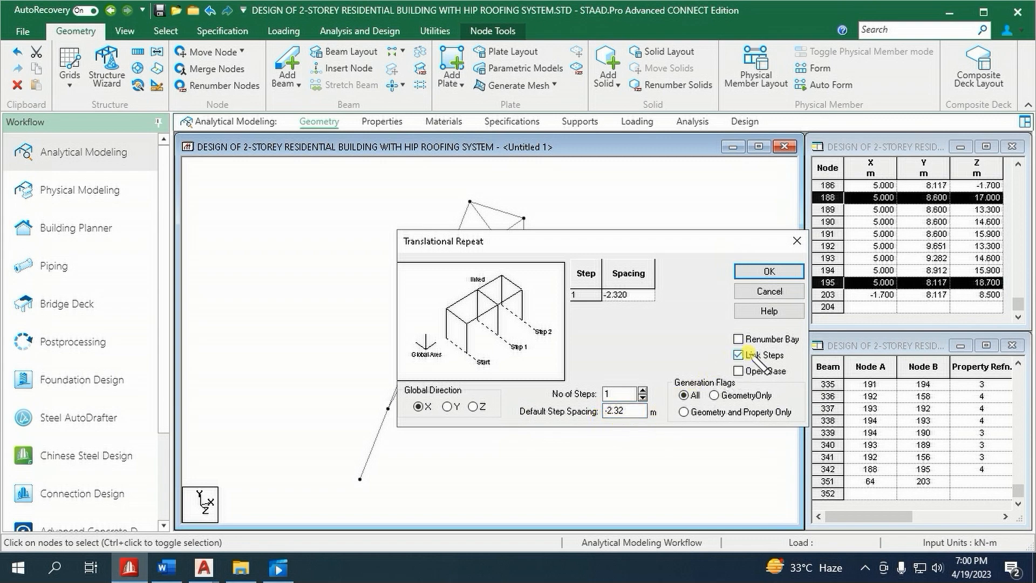
left_click(757, 271)
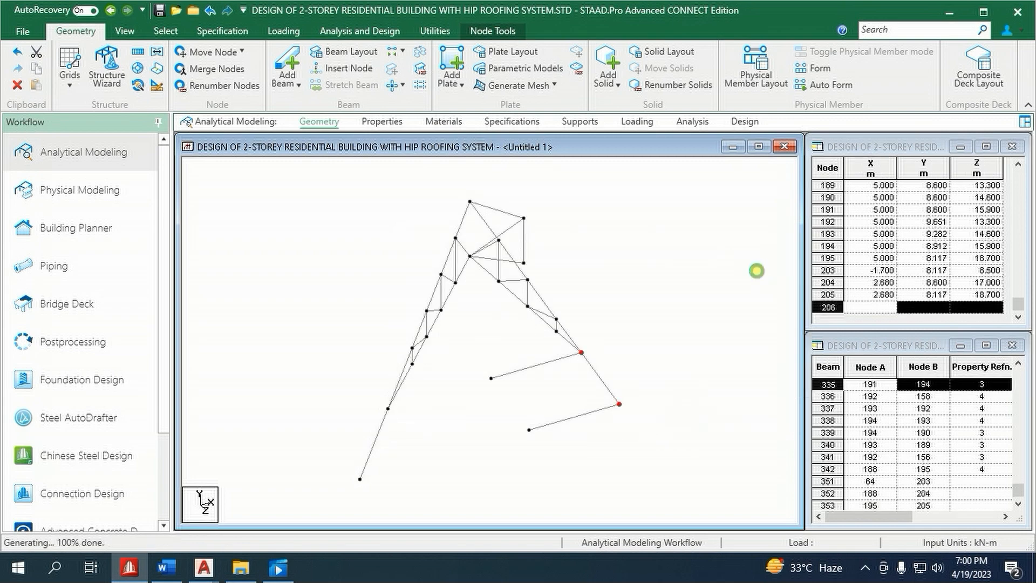
- Copy the inner offset node -4.5 m along Z with a linking beam, so it crosses the diagonal hip truss
left_click(492, 378)
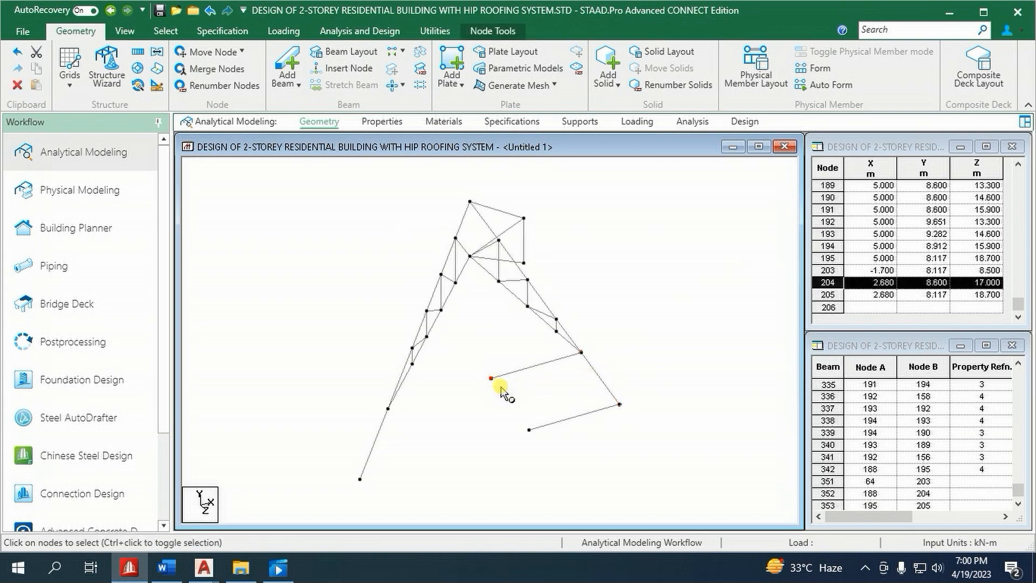
left_click(138, 51)
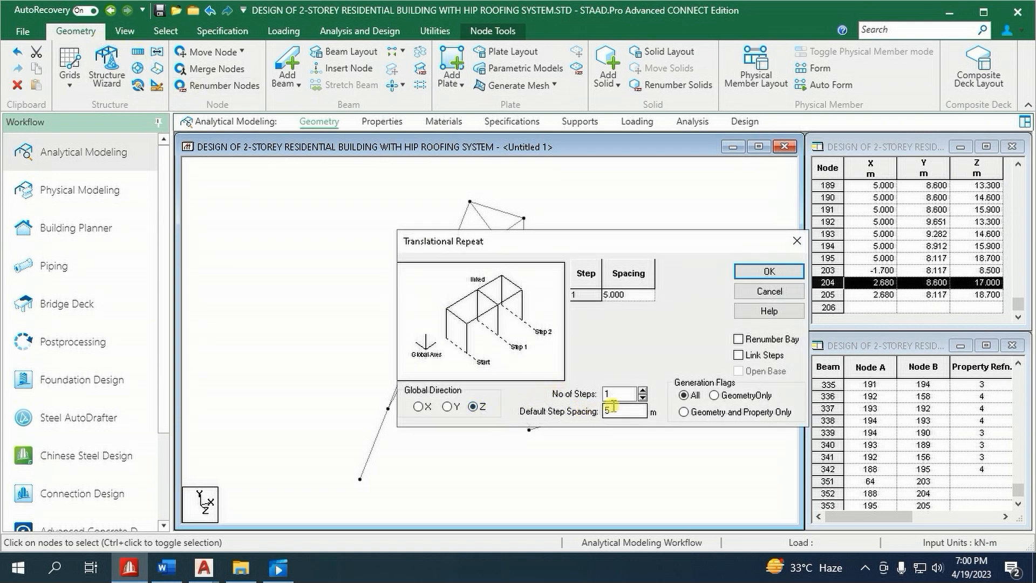
left_click_drag(624, 410, 529, 419)
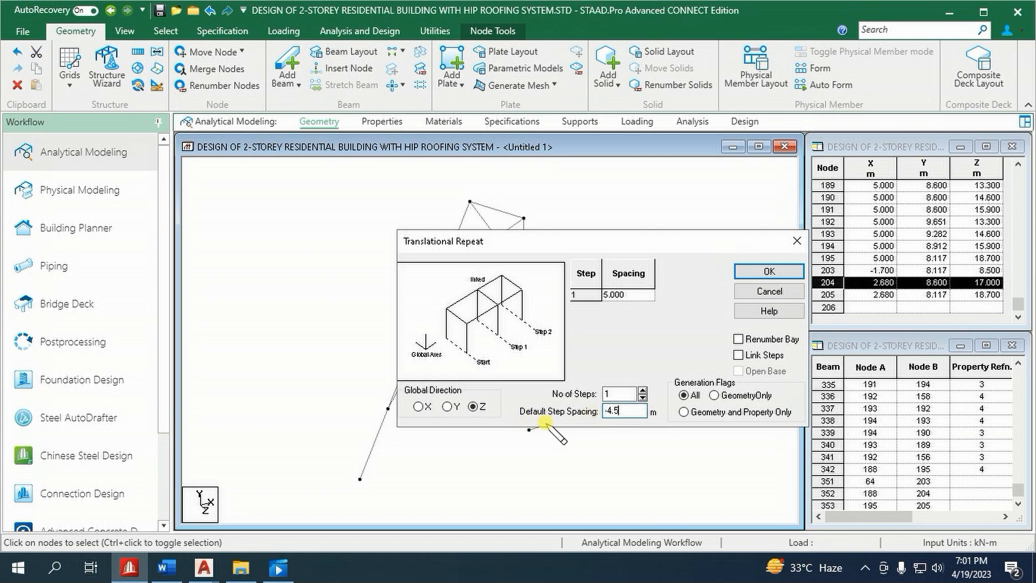
left_click(738, 354)
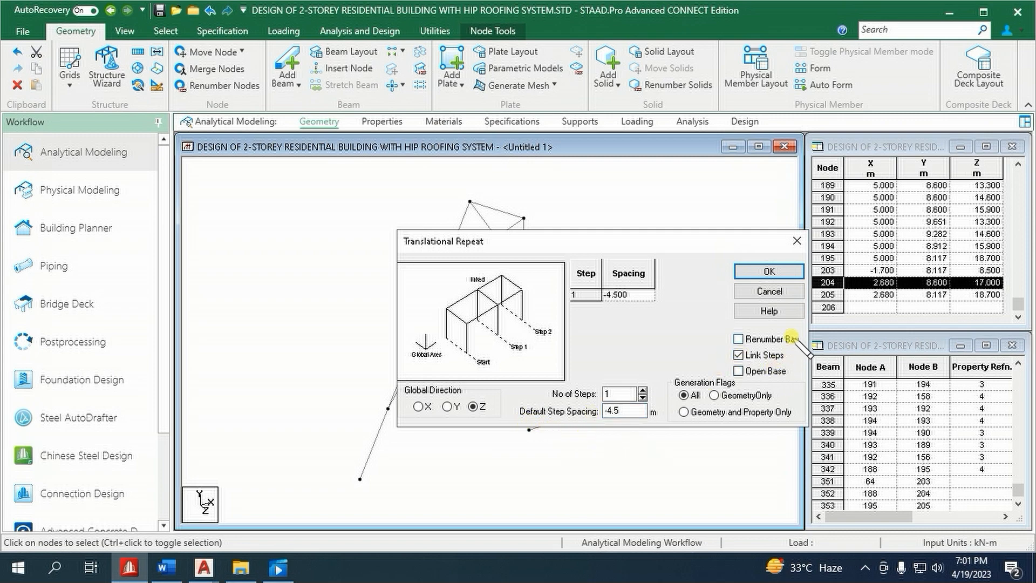
left_click(769, 271)
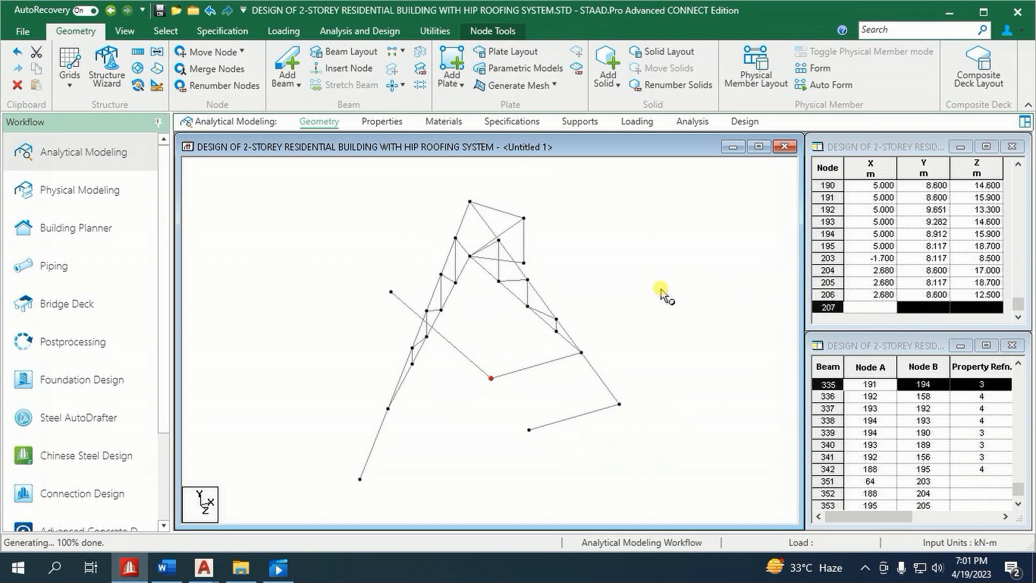
- Intersect the Z-direction reference beam with the bottom chord segment it crosses on the diagonal hip truss
left_click(459, 350)
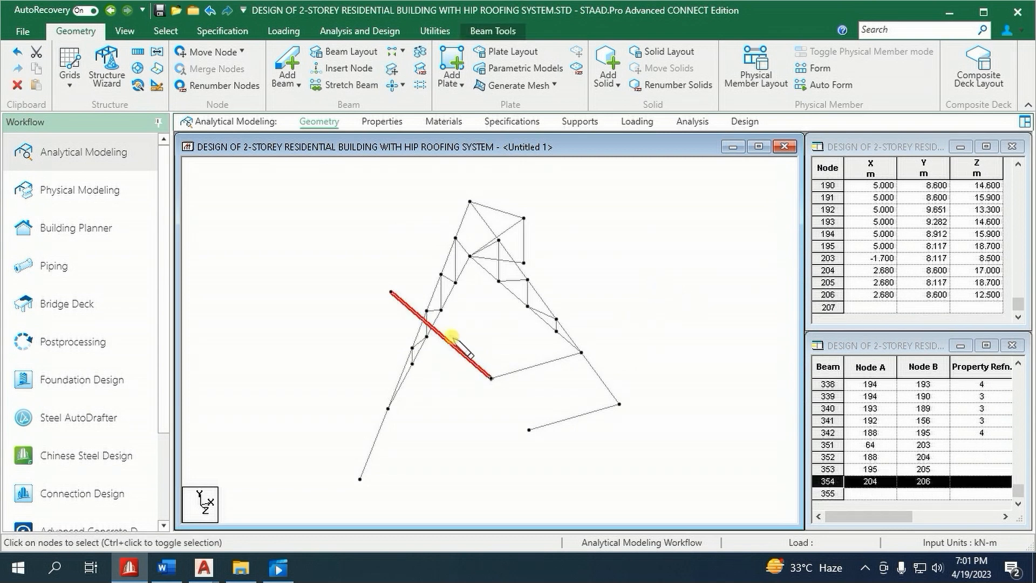
left_click(435, 322, "ctrl")
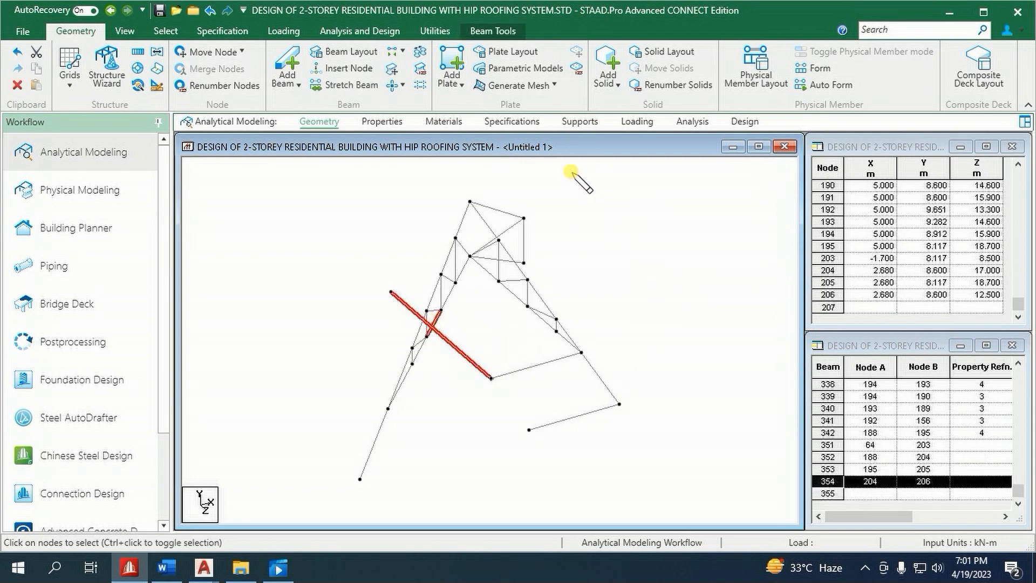
left_click(492, 31)
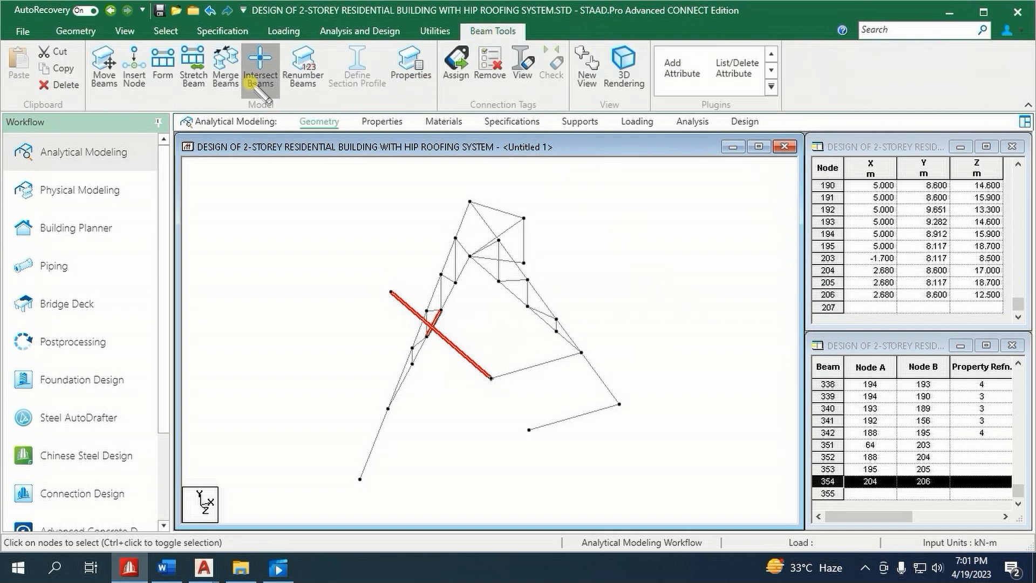
left_click(250, 82)
left_click(460, 317)
left_click(556, 317)
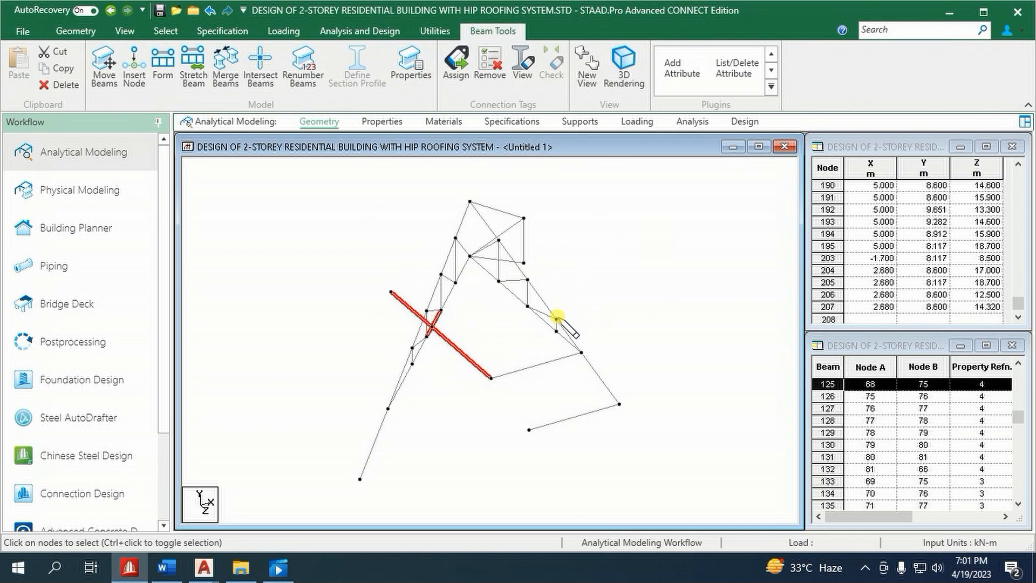
- Delete both pieces of the Z-direction reference beam and its unattached end node, keeping the intersection node on the bottom chord
left_click(471, 361)
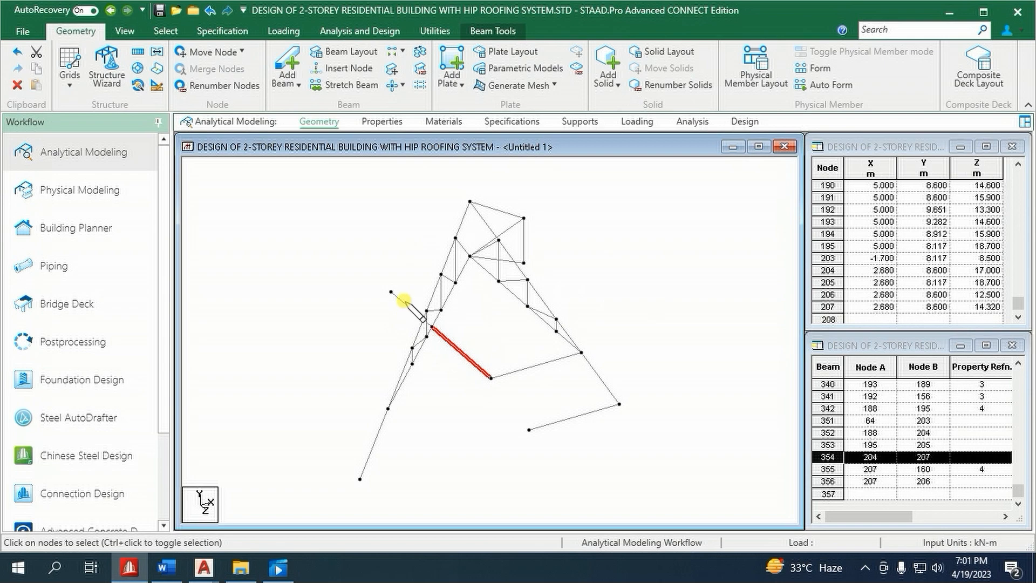
left_click(405, 303, "ctrl")
key("Delete")
left_click(545, 319)
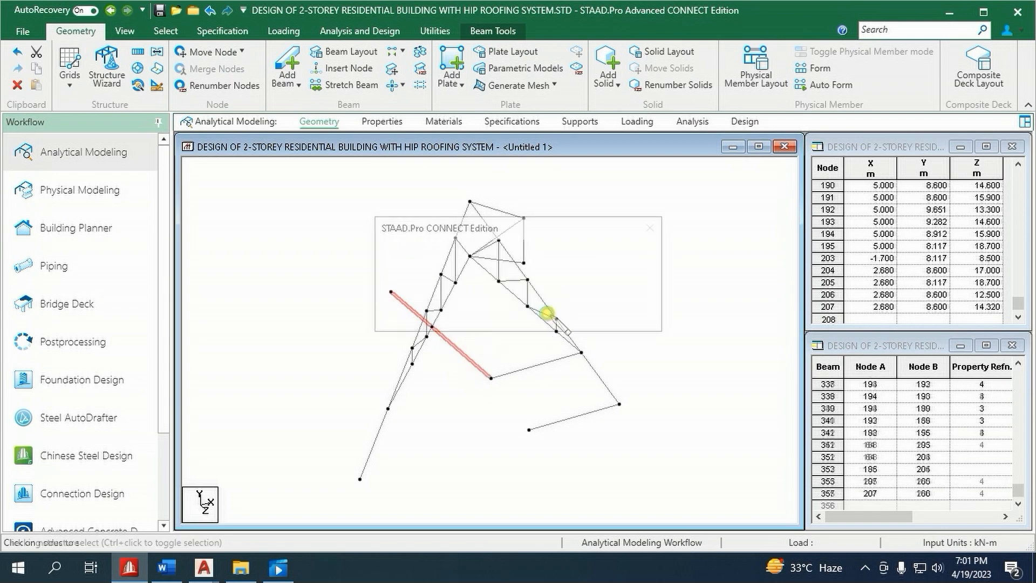
left_click(557, 317)
- Copy the bottom-chord intersection node 2 m along Y with a linking beam to make a vertical reference line
right_click(508, 321)
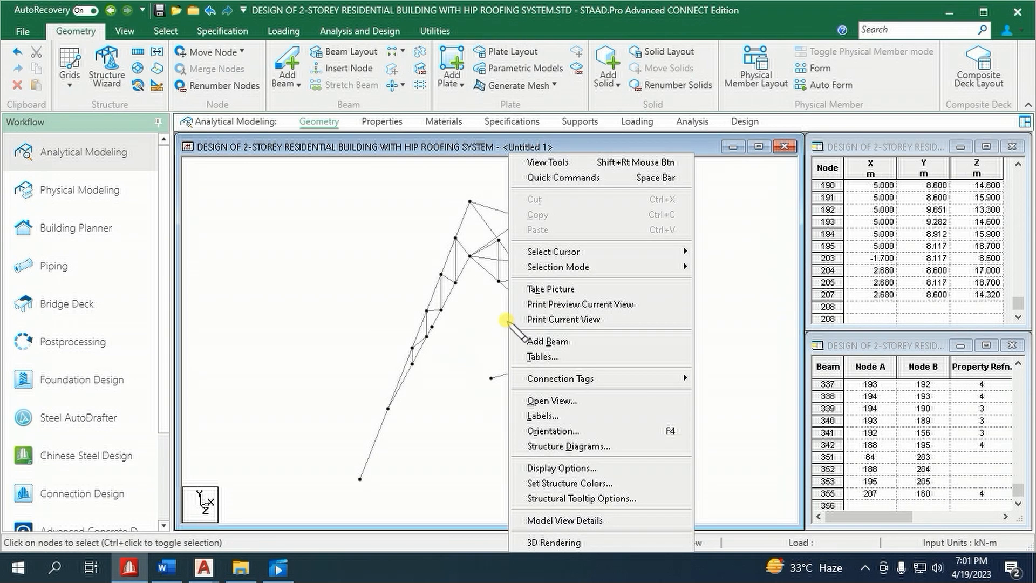
mouse_move(601, 251)
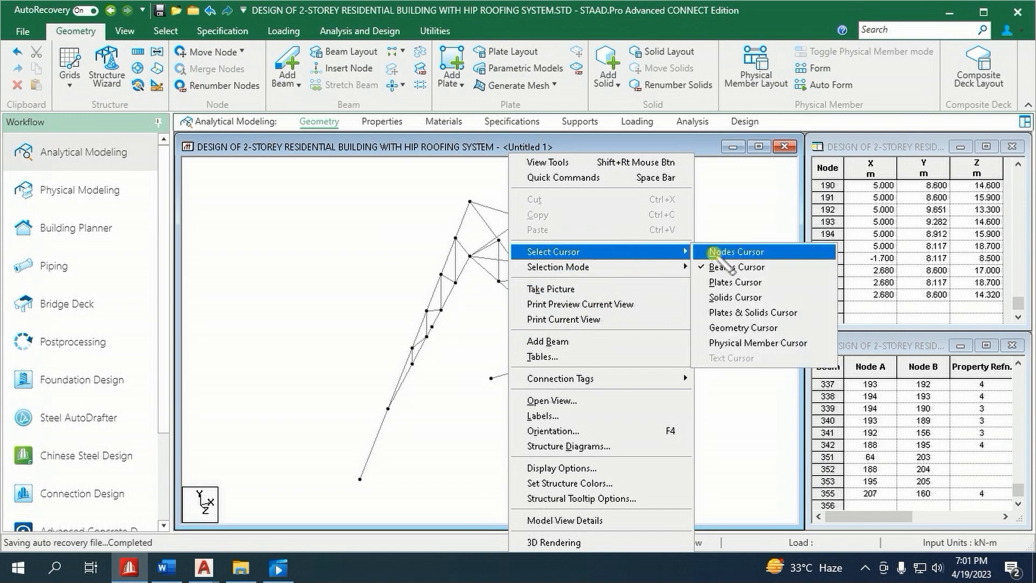
left_click(736, 252)
left_click(435, 327)
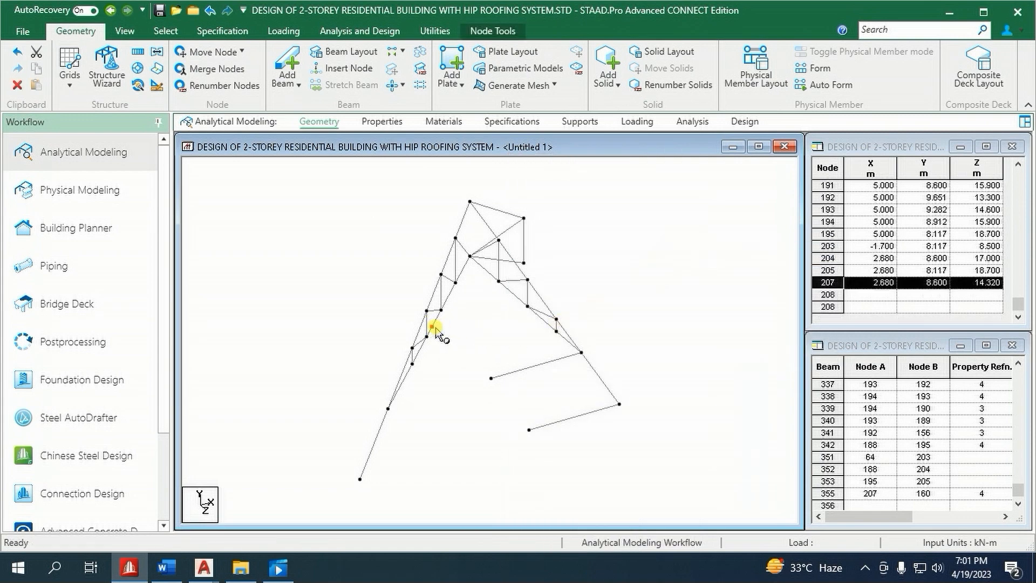
left_click(138, 52)
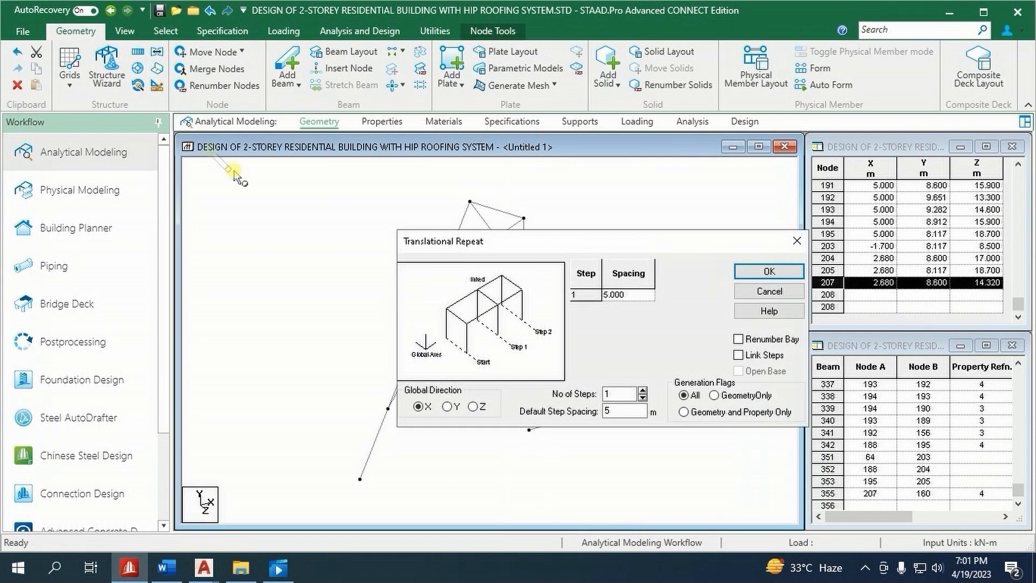
left_click(447, 406)
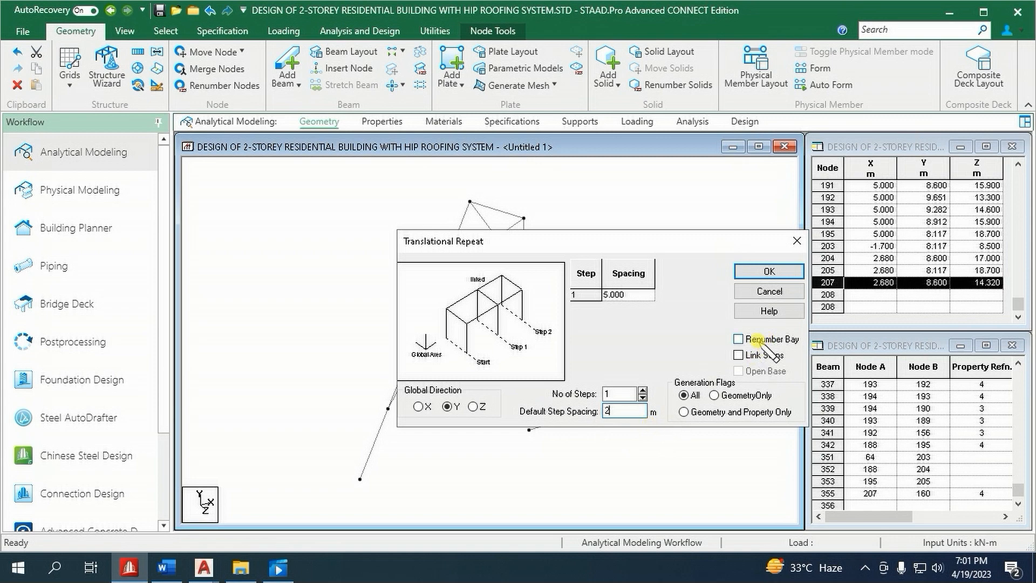
left_click(764, 271)
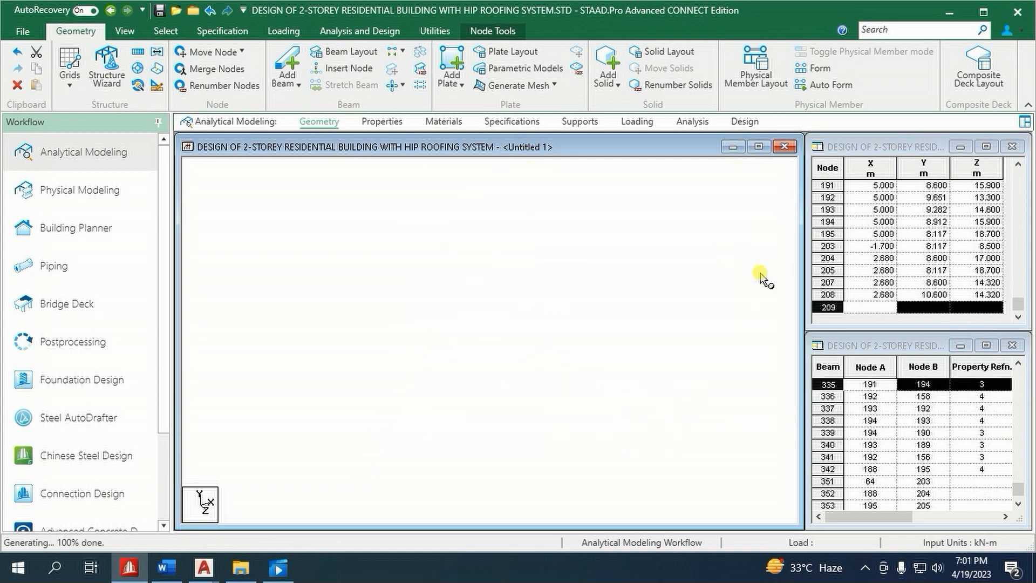
left_click(632, 273)
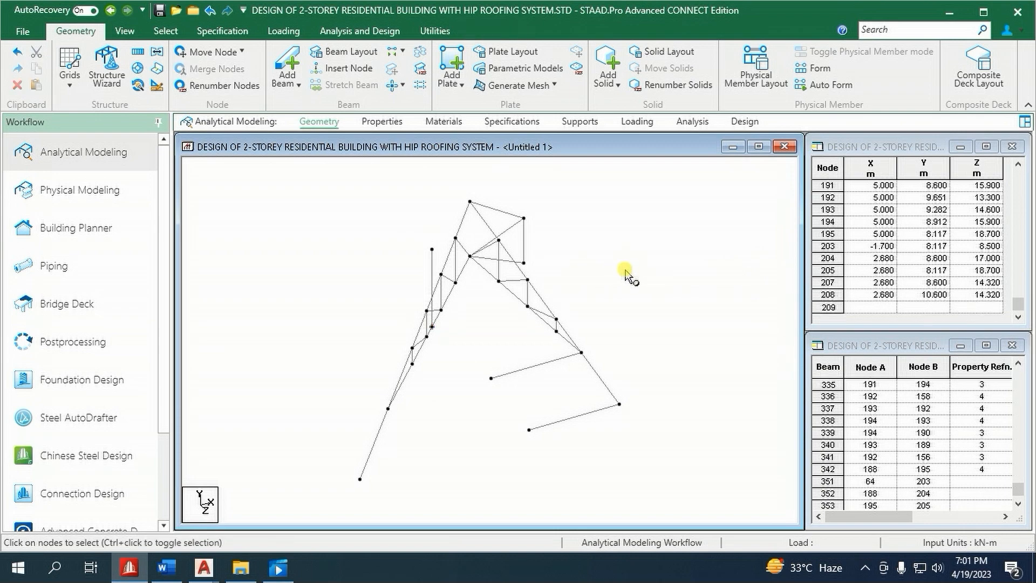
- Intersect the vertical reference beam with the top chord segment it crosses on the diagonal hip truss, using a 0.001 m tolerance
left_click(431, 267)
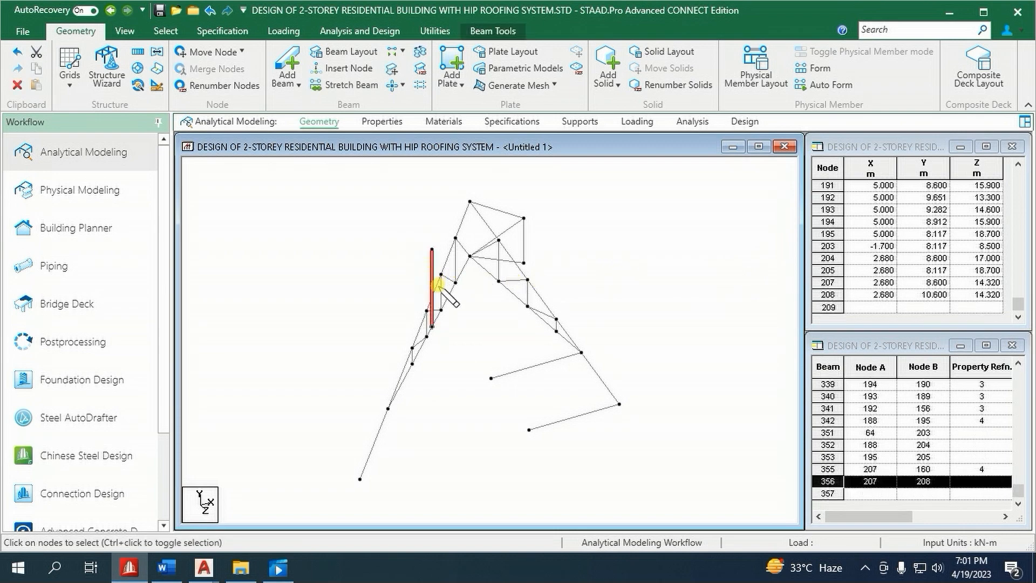
left_click(437, 287)
left_click(433, 269, "ctrl")
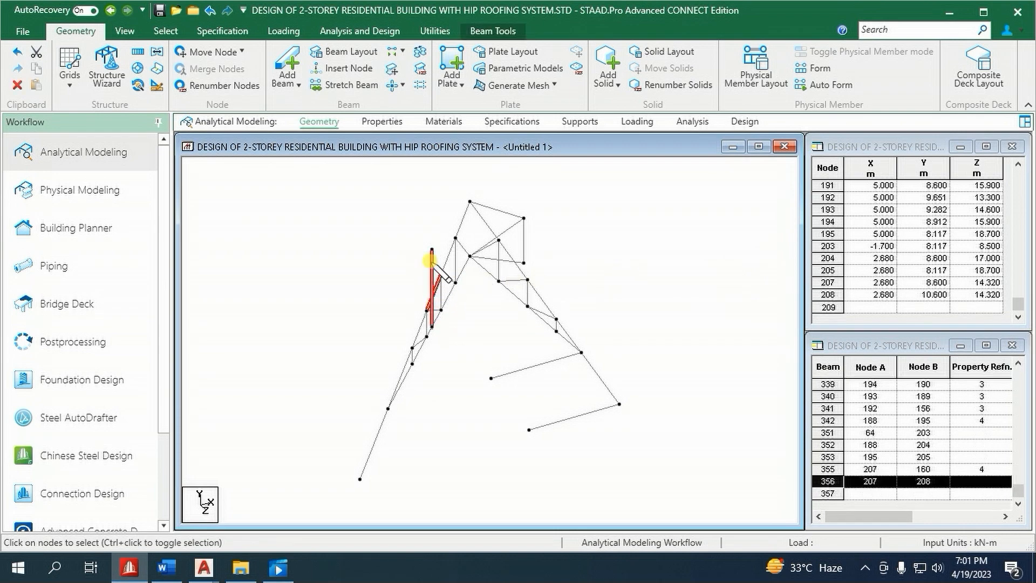
left_click(492, 30)
left_click(260, 70)
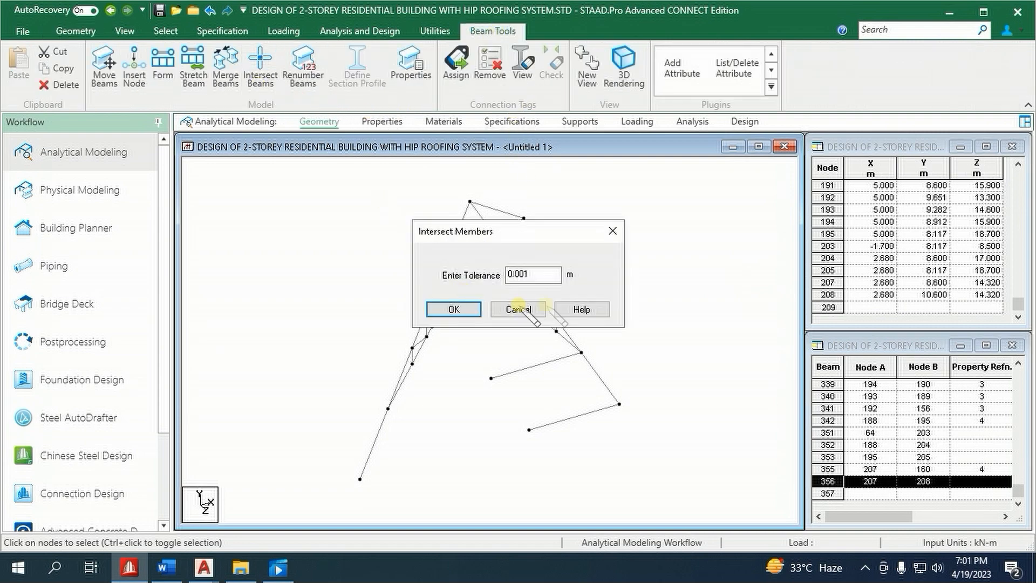
left_click(454, 309)
left_click(551, 313)
- Delete the piece of the vertical reference beam above the top chord together with its unattached end node
left_click(432, 273)
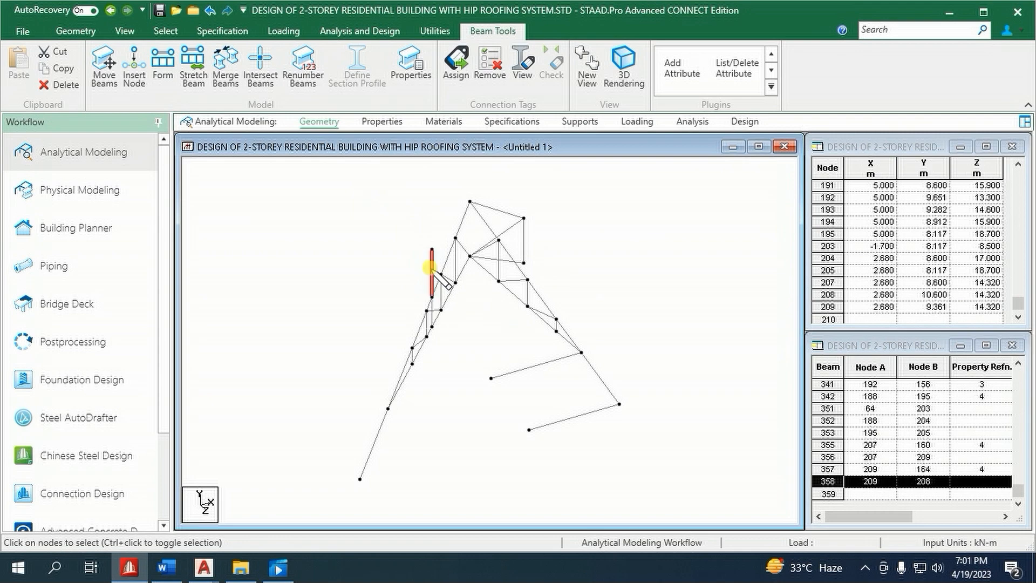
key("Delete")
left_click(550, 315)
left_click(551, 315)
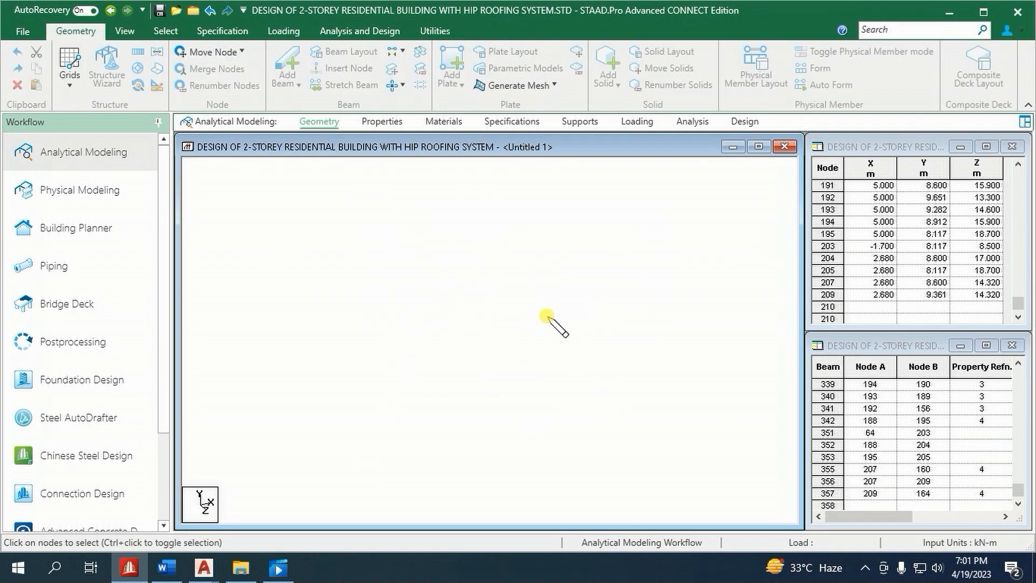
- Add a sloping top chord beam from the new top-chord intersection node on the diagonal hip truss to the outer offset node
left_click(284, 62)
left_click(423, 291)
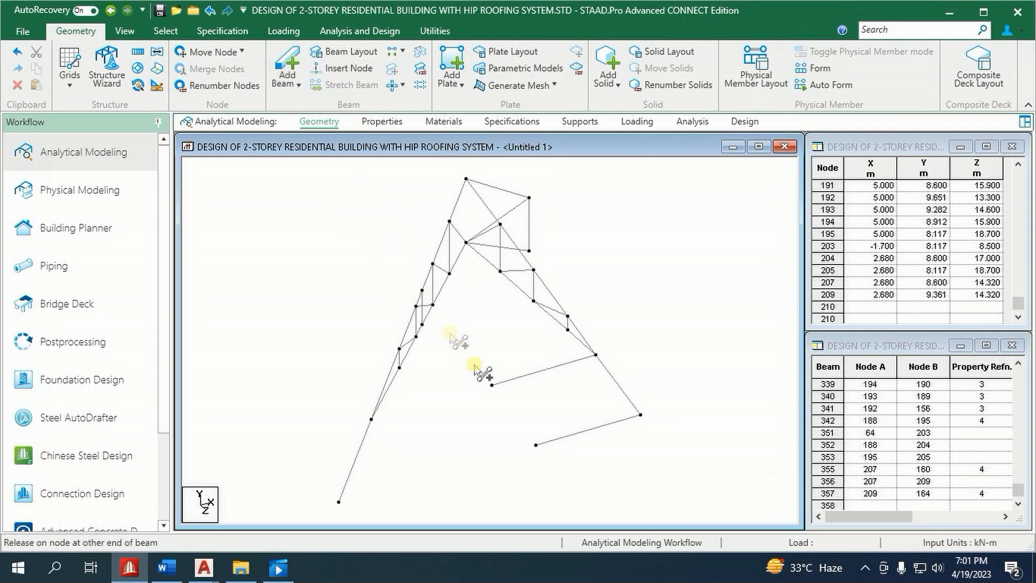
left_click(537, 445)
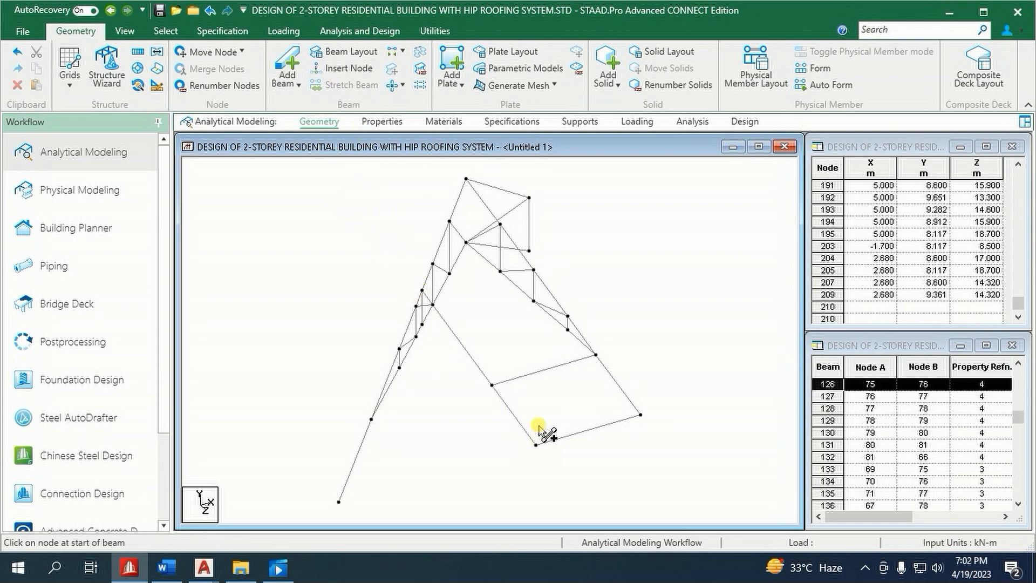
- Assign the L30304 section to the new sloping top chord beam as a selected beam
left_click(398, 125)
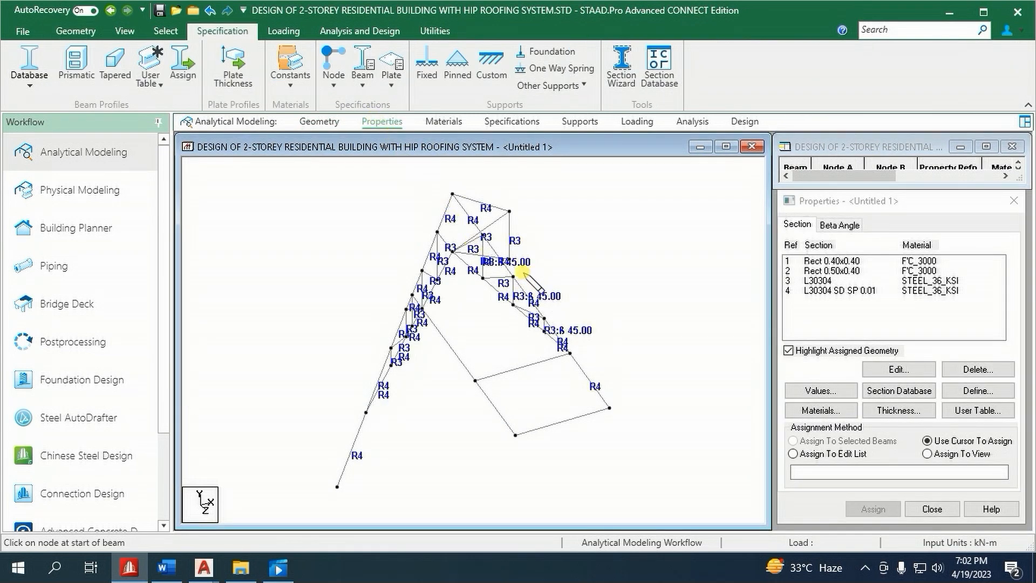
left_click(815, 281)
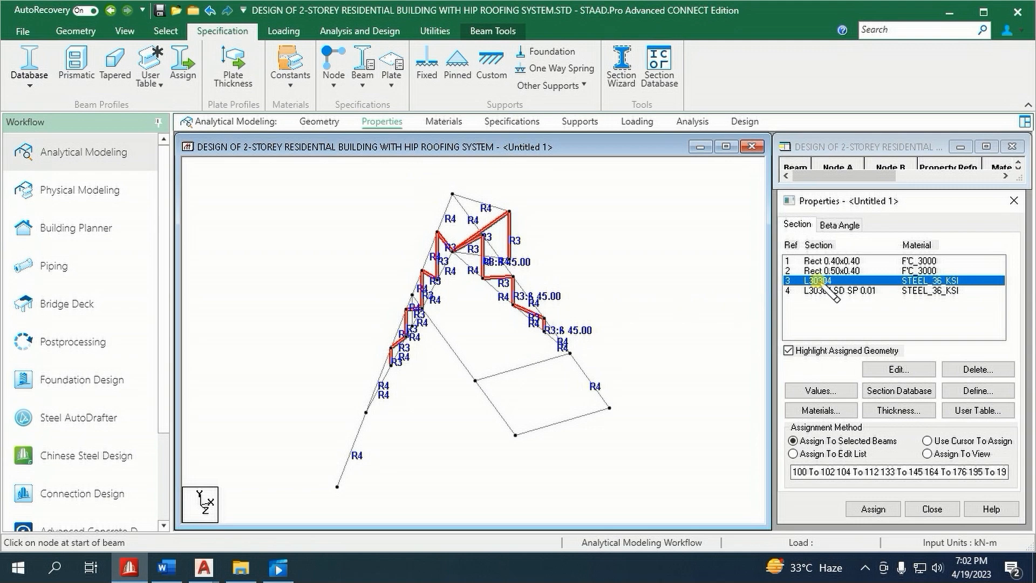
left_click(460, 358)
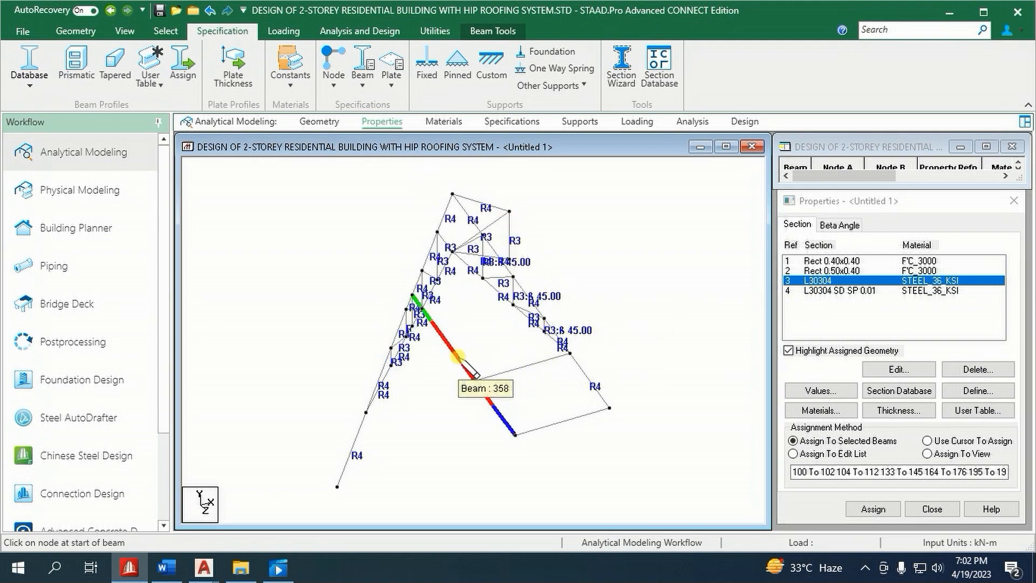
left_click(873, 508)
left_click(927, 400)
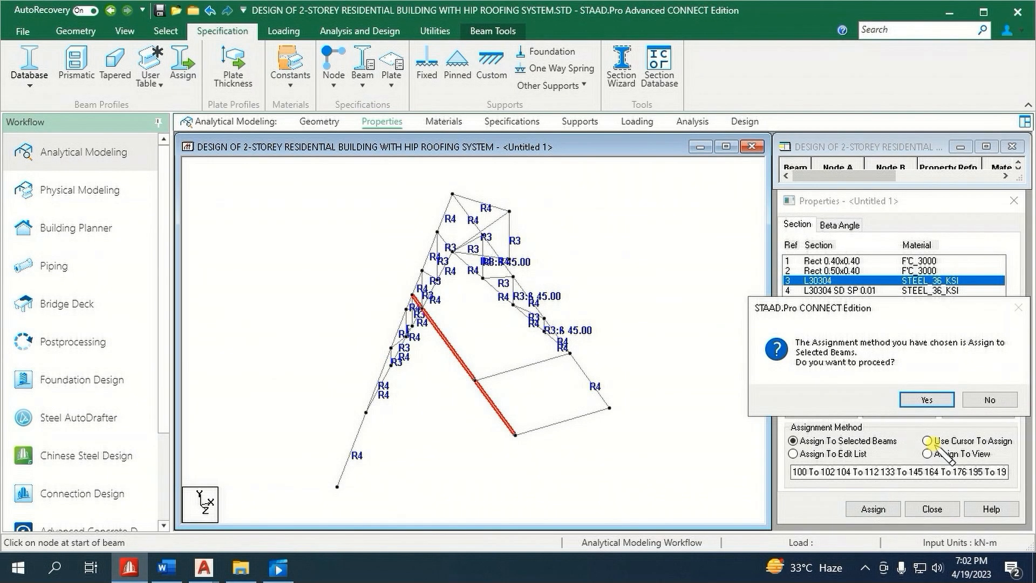
- Assign the L30304 section to the selected sloping beam
left_click(927, 399)
left_click(319, 121)
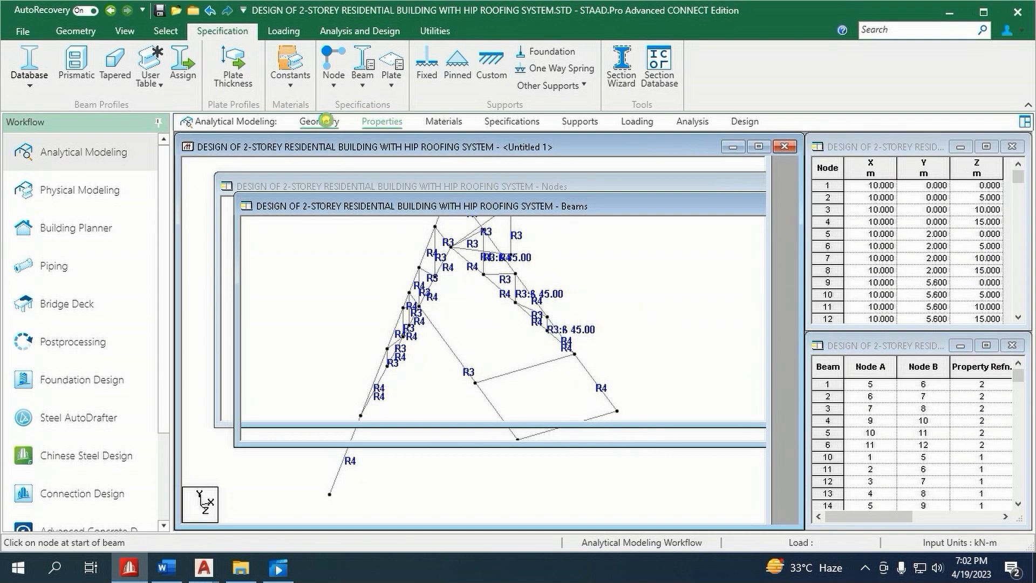
- Make a copy of the sloping beam 358 rotated 90 degrees about the vertical axis through nodes 209 and 207
scroll(495, 352, "up", 1)
left_click(472, 363)
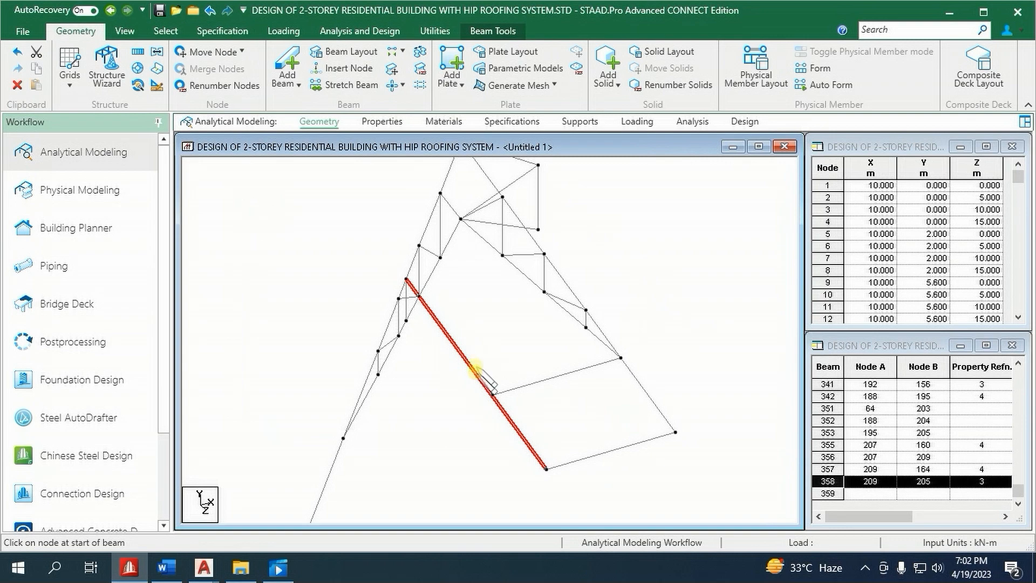
left_click(138, 86)
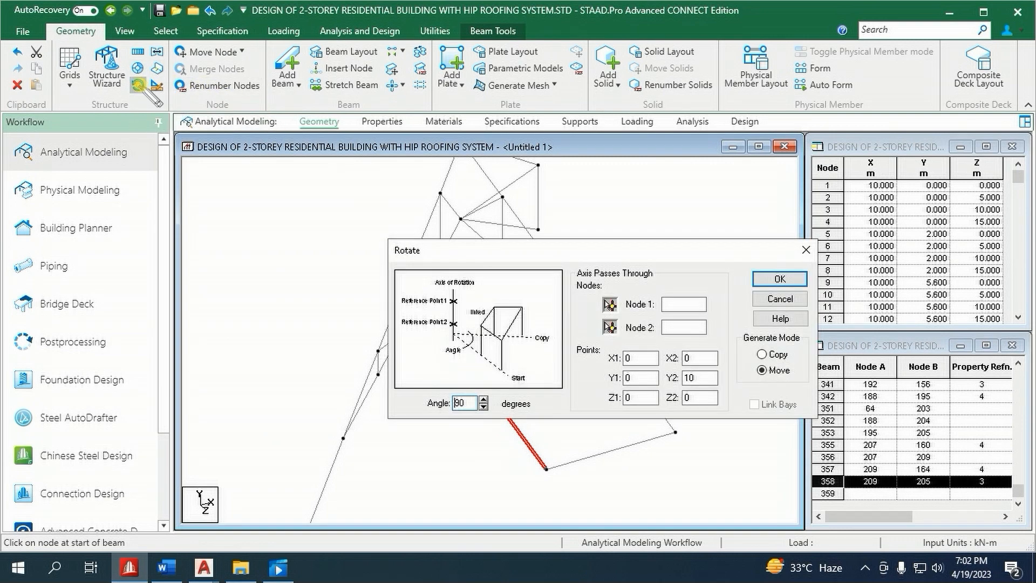
left_click_drag(523, 251, 664, 203)
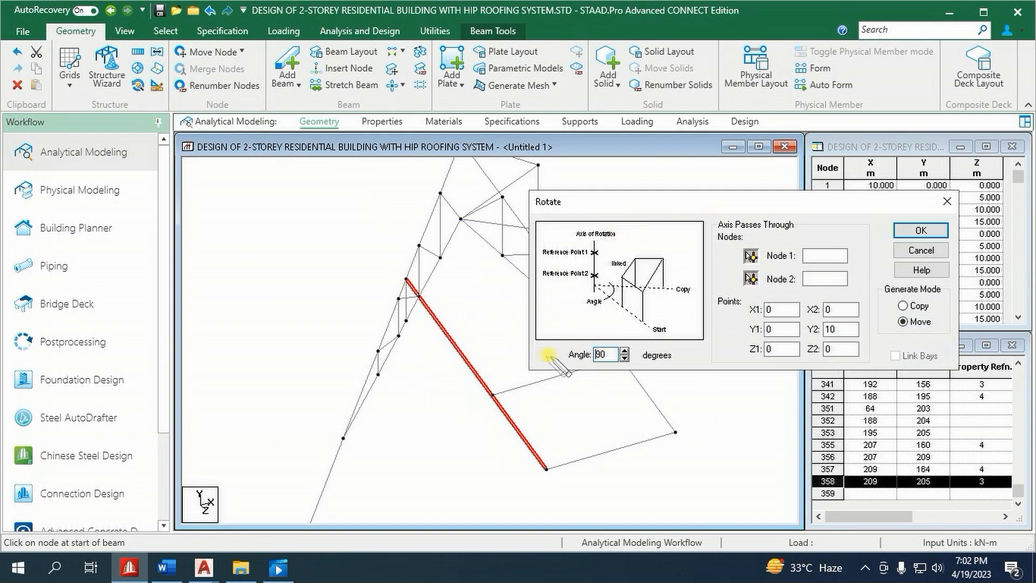
left_click(749, 255)
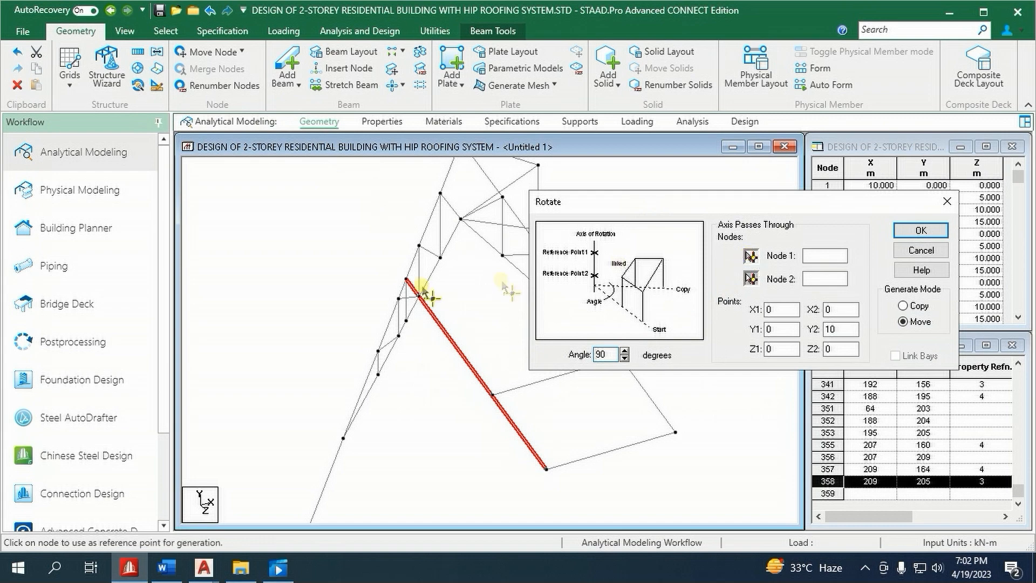
left_click(405, 279)
left_click(751, 278)
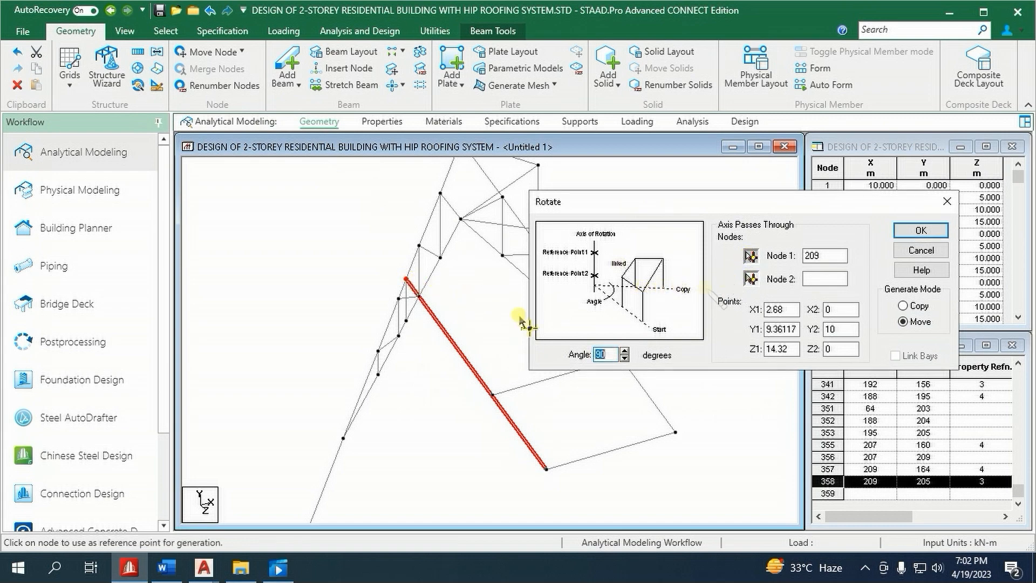
left_click(406, 320)
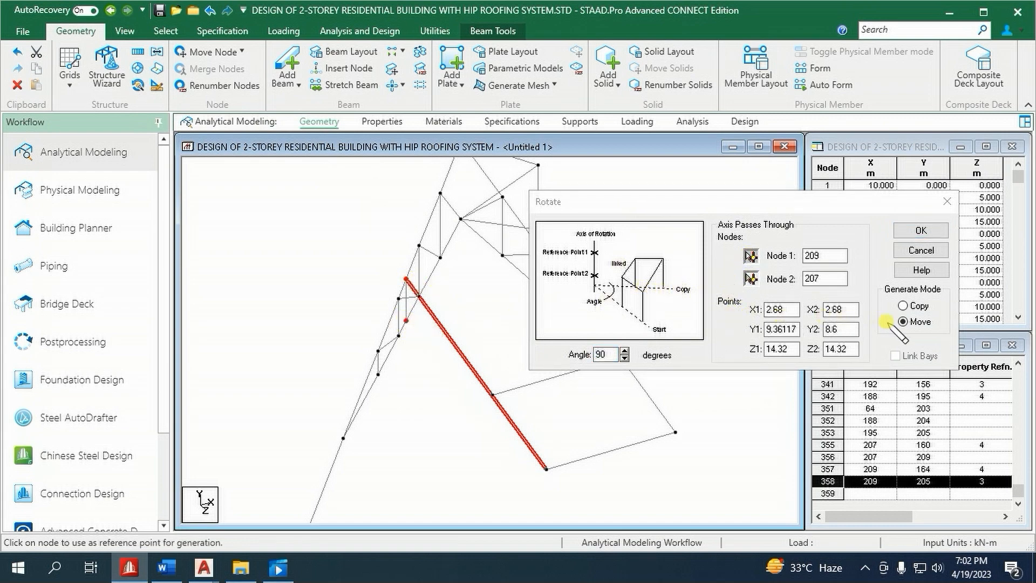
left_click(903, 306)
left_click(921, 230)
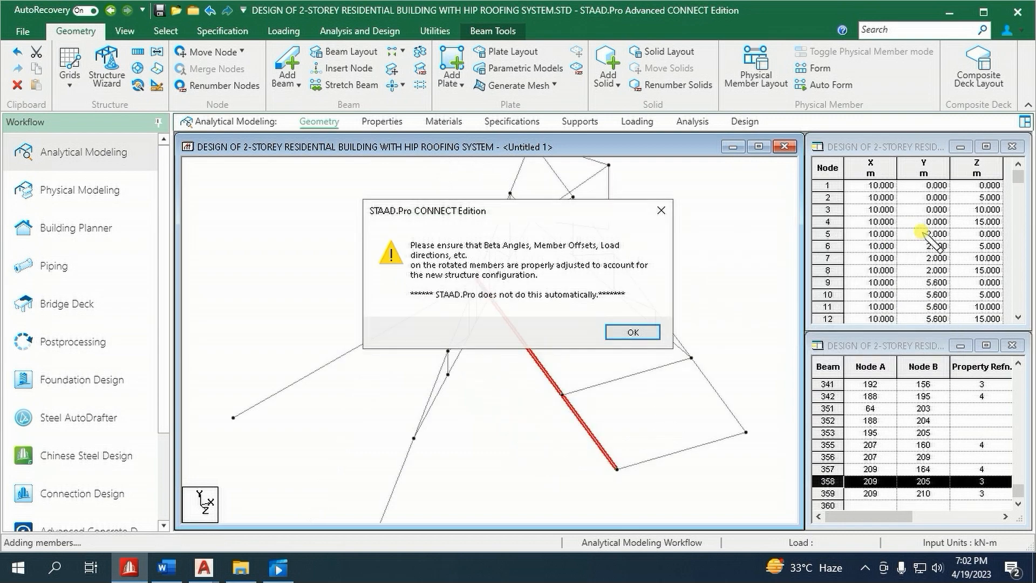
left_click(631, 331)
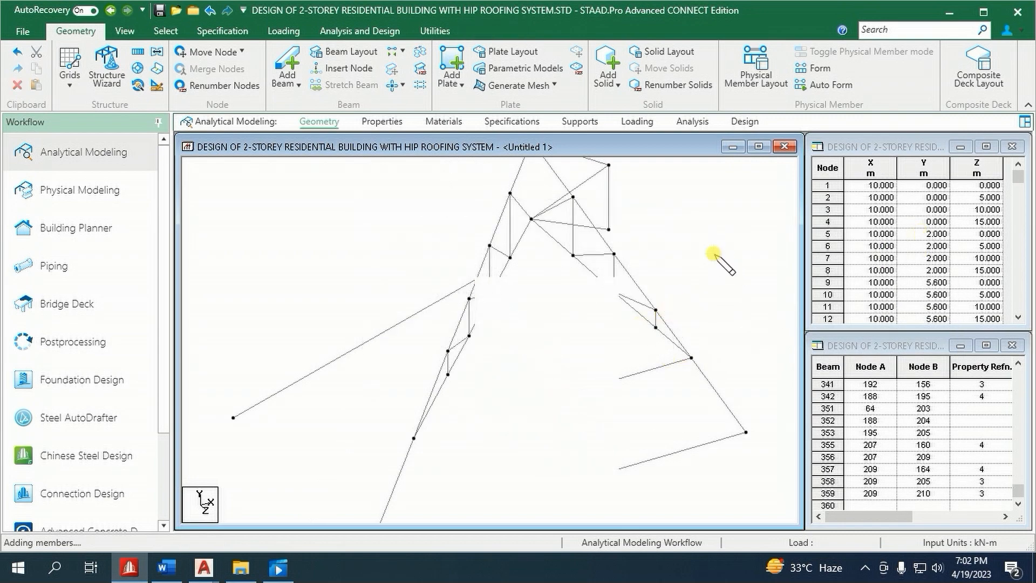
- Display the whole structure in plan view
left_click(124, 31)
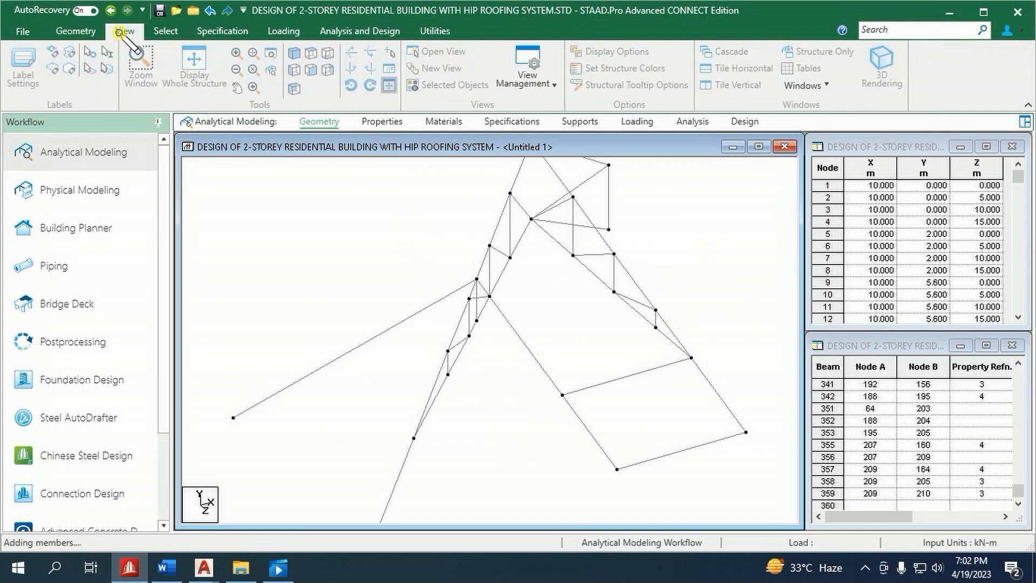
left_click(195, 64)
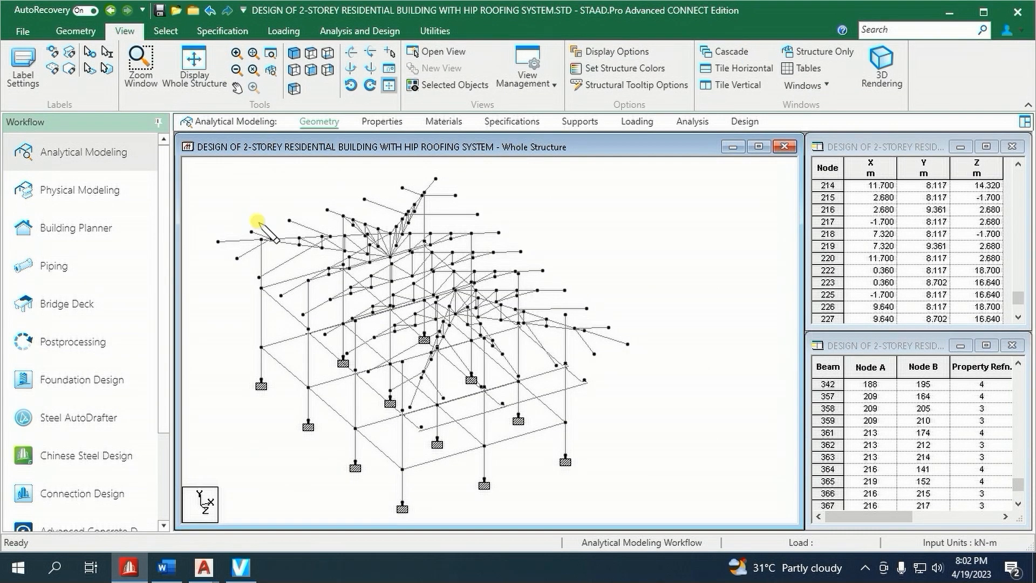
left_click(310, 53)
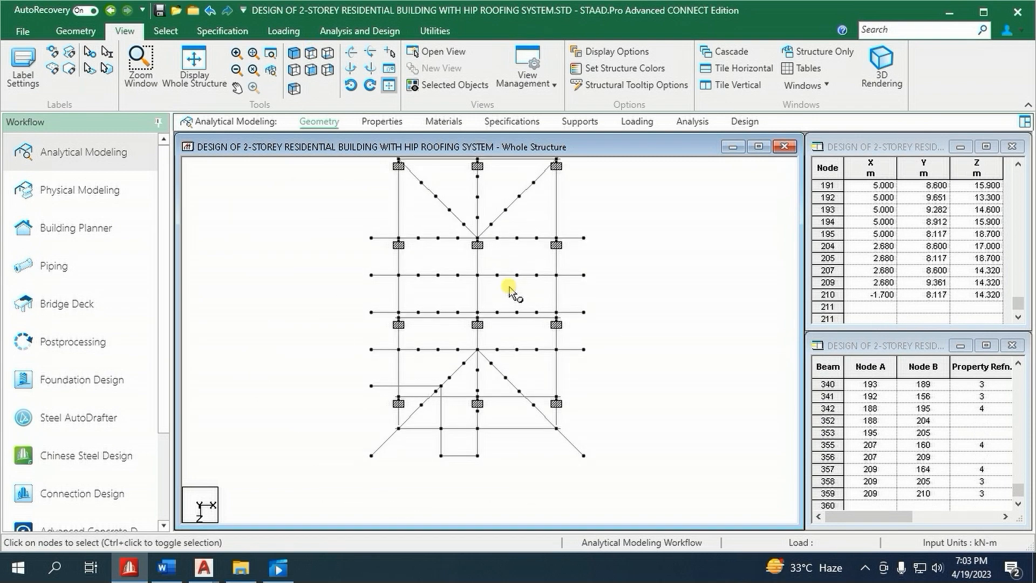
- Repeat eave node 64 once along global Z at 3.5 m spacing, with the steps linked
left_click(389, 242)
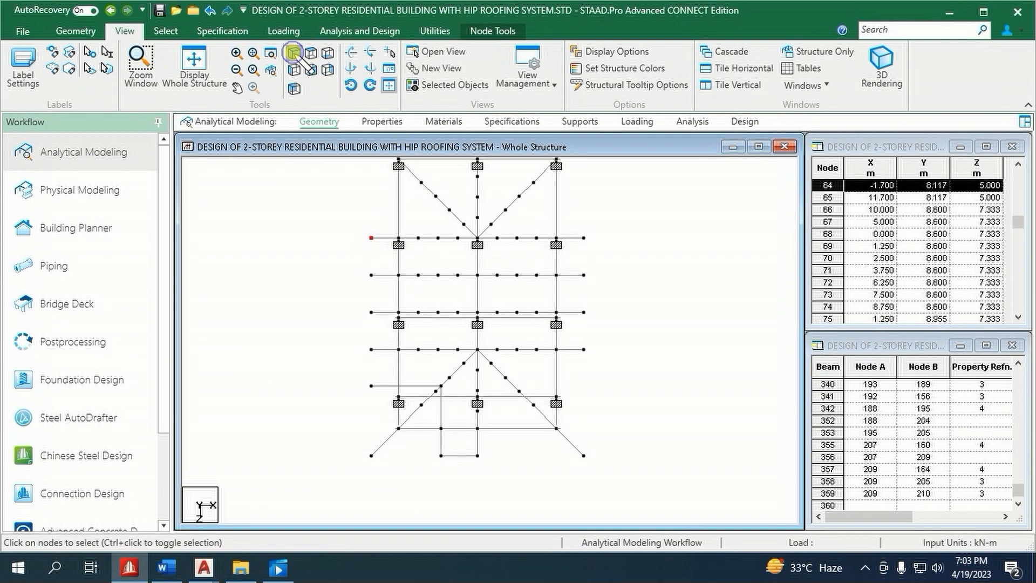
left_click(292, 53)
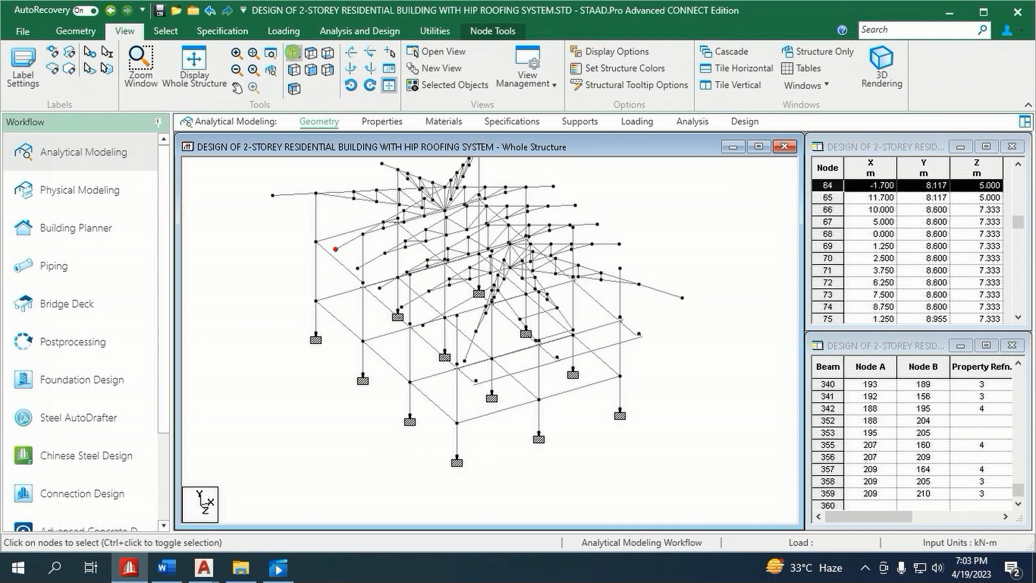
left_click(311, 53)
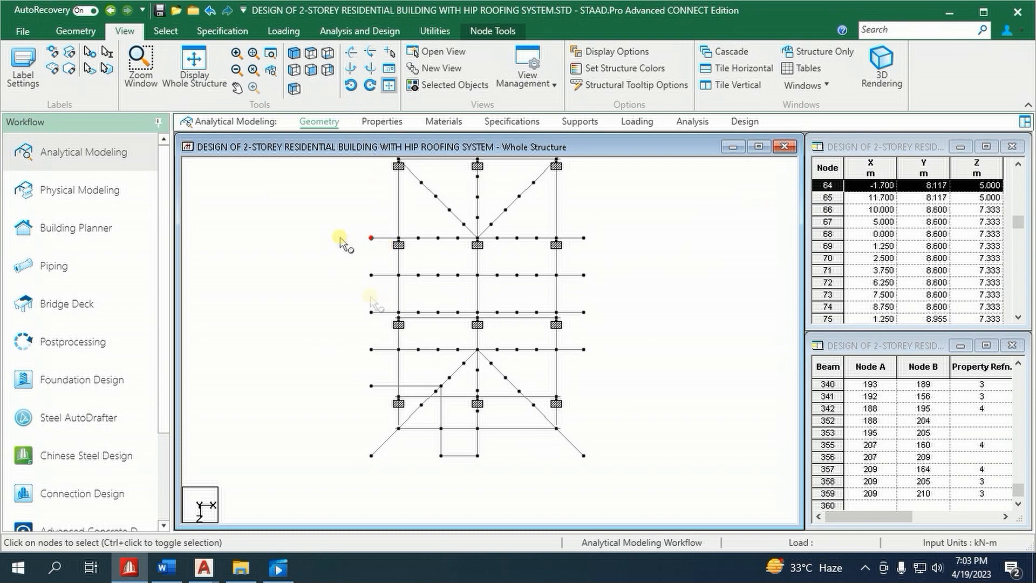
left_click(75, 31)
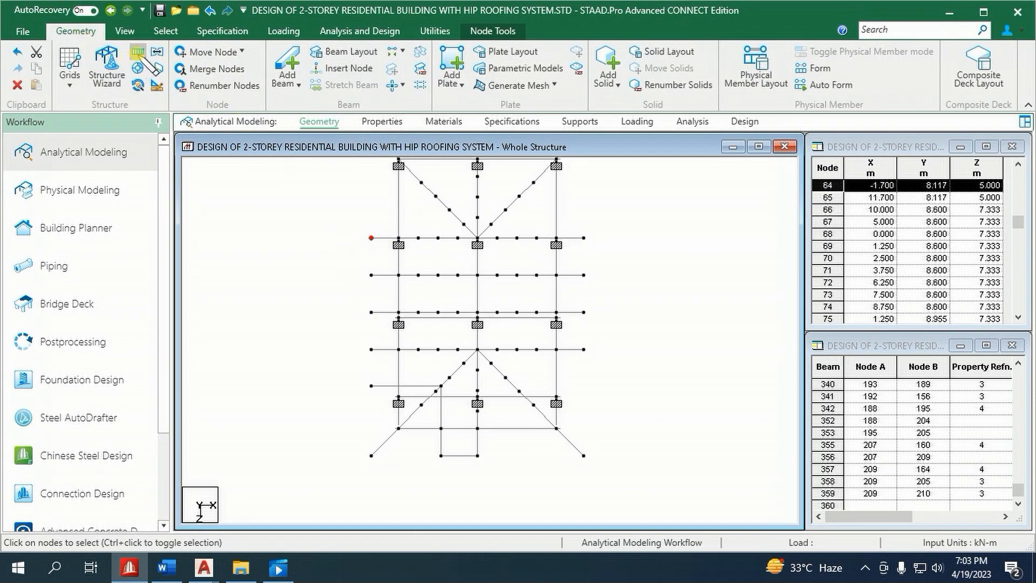
left_click(138, 53)
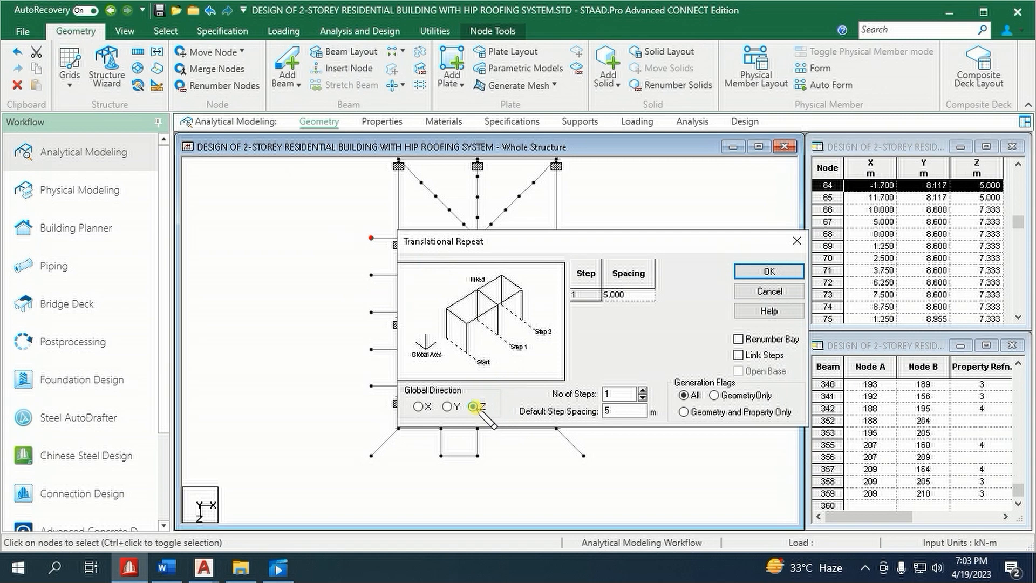
left_click(623, 411)
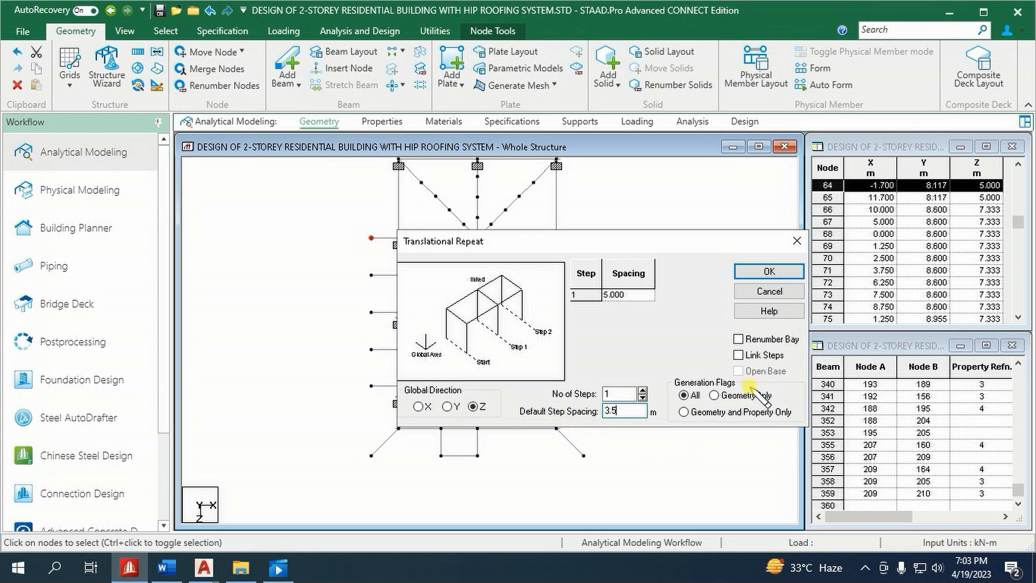
left_click(752, 356)
left_click(769, 271)
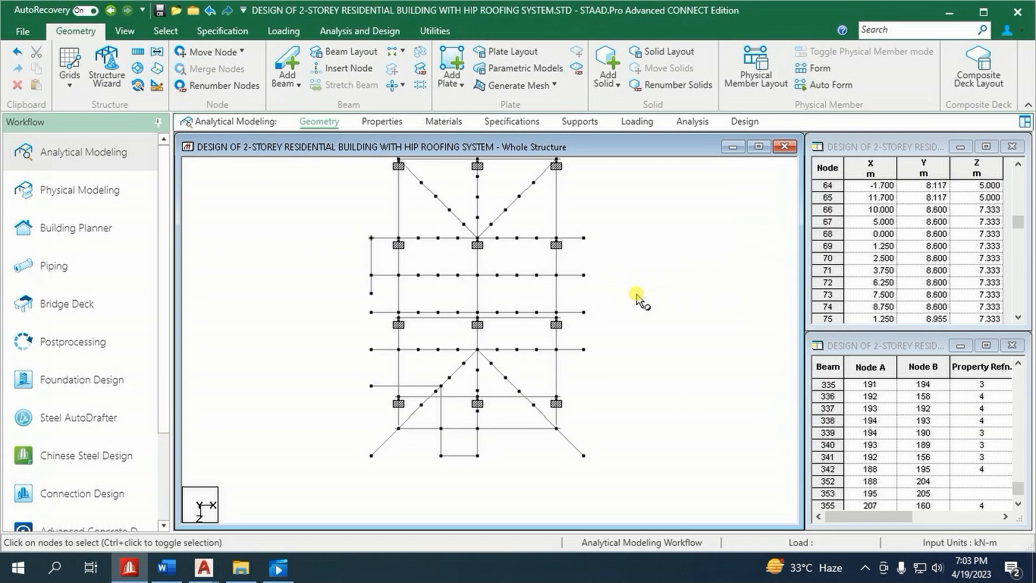
- Mirror a copy of beams 358 and 359 across the Y-Z plane through node 195 at X = 5 m
scroll(428, 451, "up", 1)
left_click(409, 397)
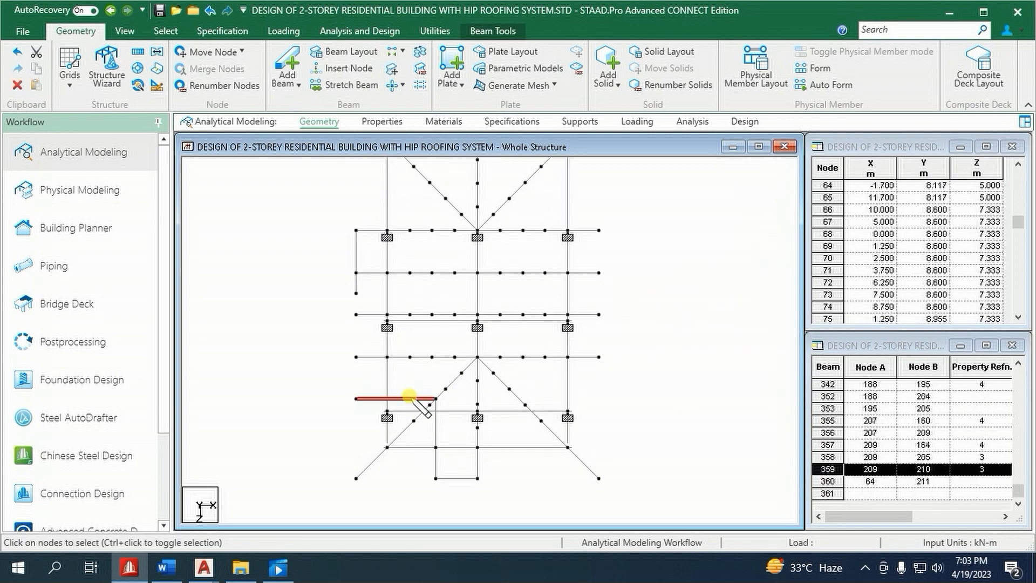
left_click(435, 435, "ctrl")
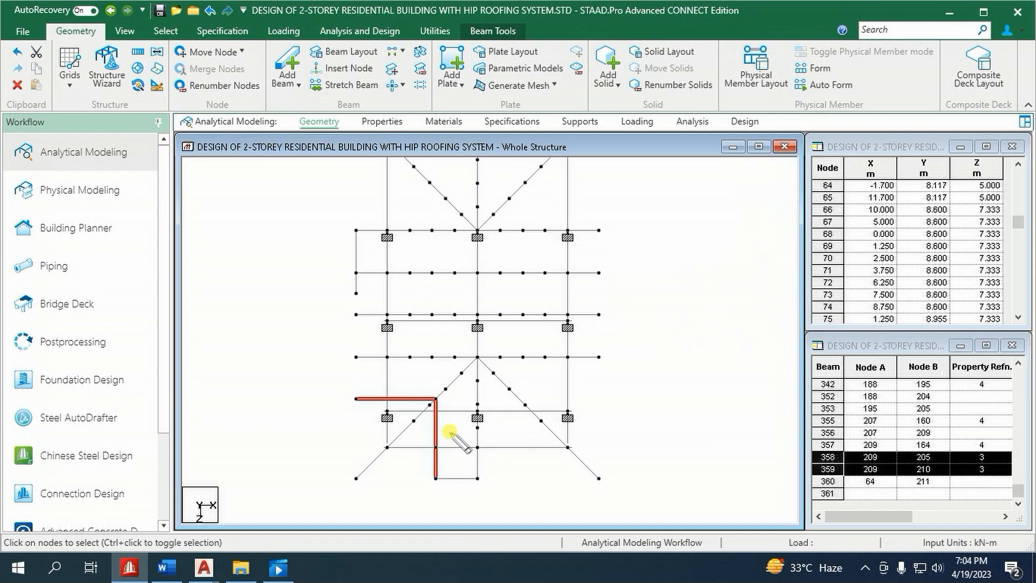
left_click(157, 52)
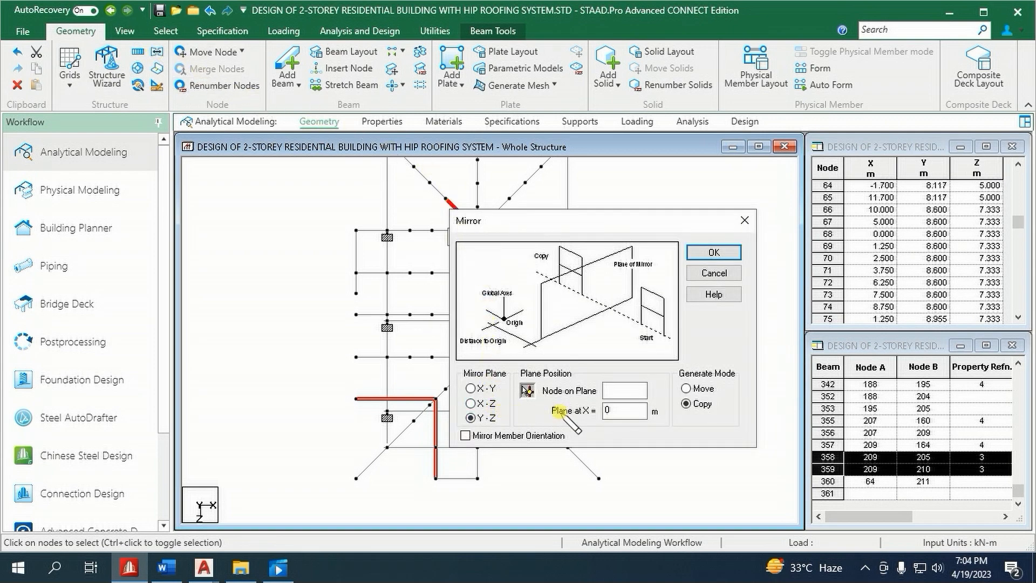
left_click_drag(592, 223, 703, 160)
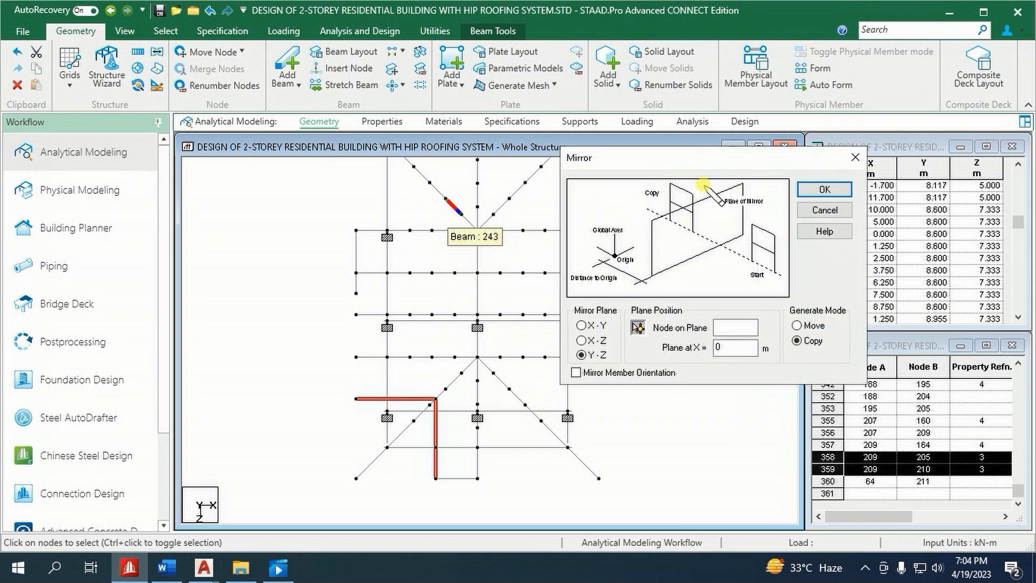
left_click(640, 327)
left_click(477, 478)
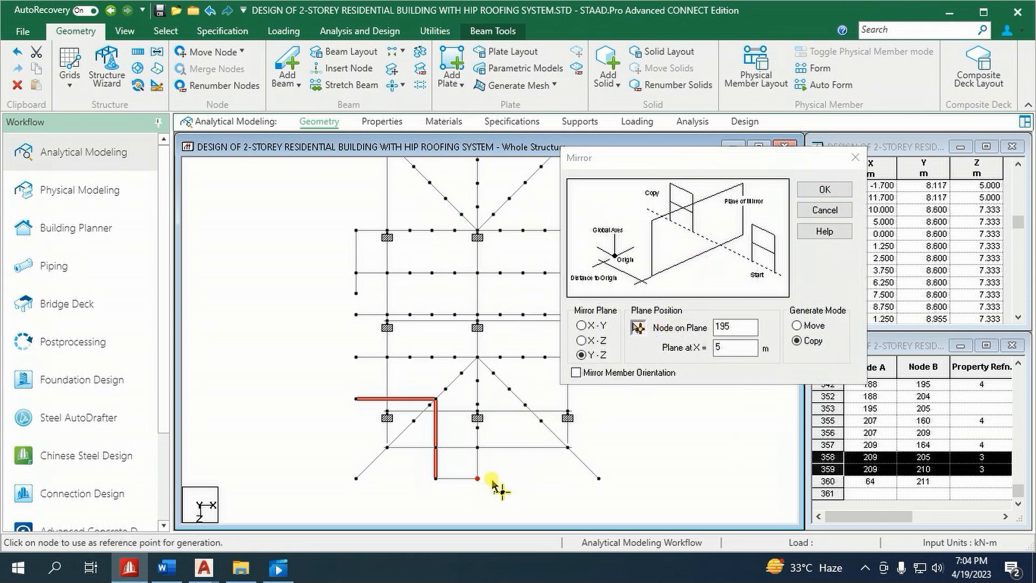
left_click(824, 190)
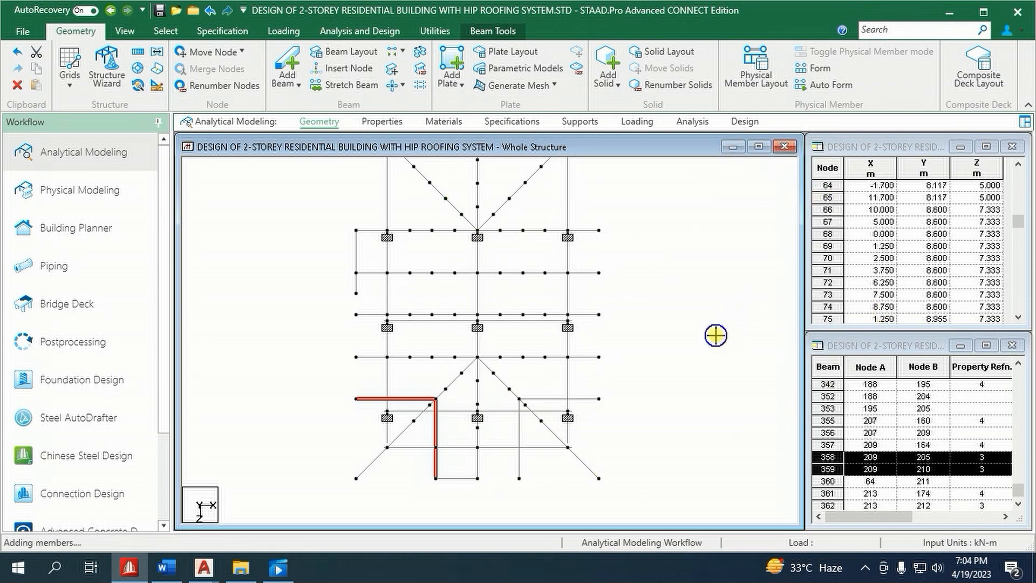
- Mirror a copy of beams 358, 359, 362 and 363 across the X-Y plane through node 211 at Z = 8.5 m
left_click(404, 399)
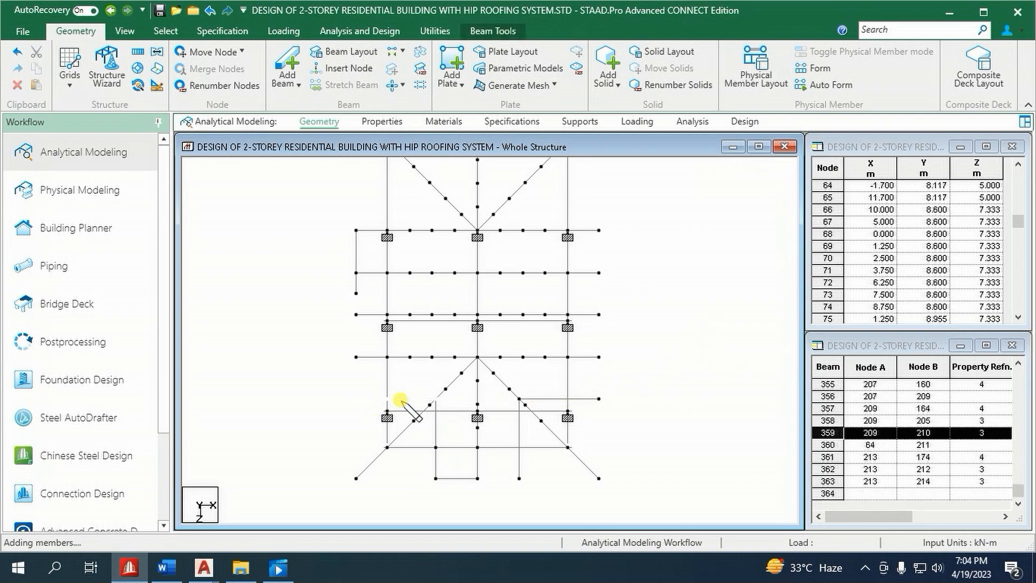
left_click(436, 429, "ctrl")
left_click(540, 400, "ctrl")
left_click(521, 426, "ctrl")
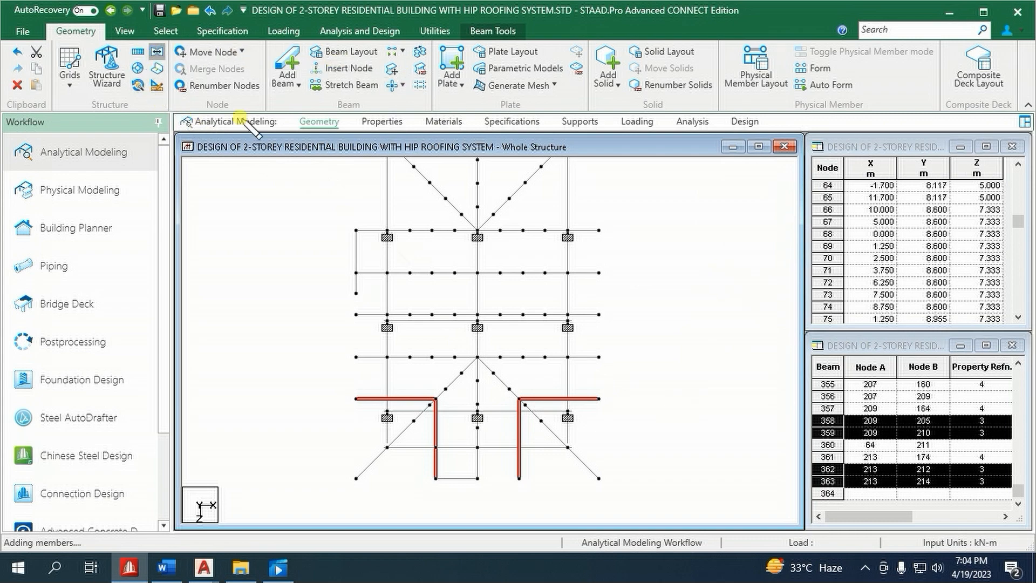
left_click(527, 389)
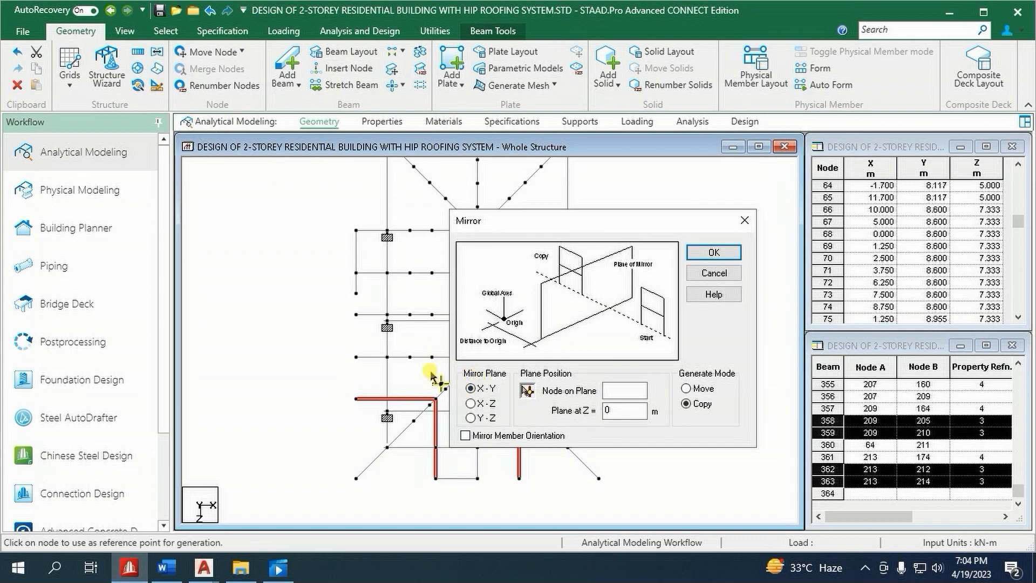
left_click(356, 293)
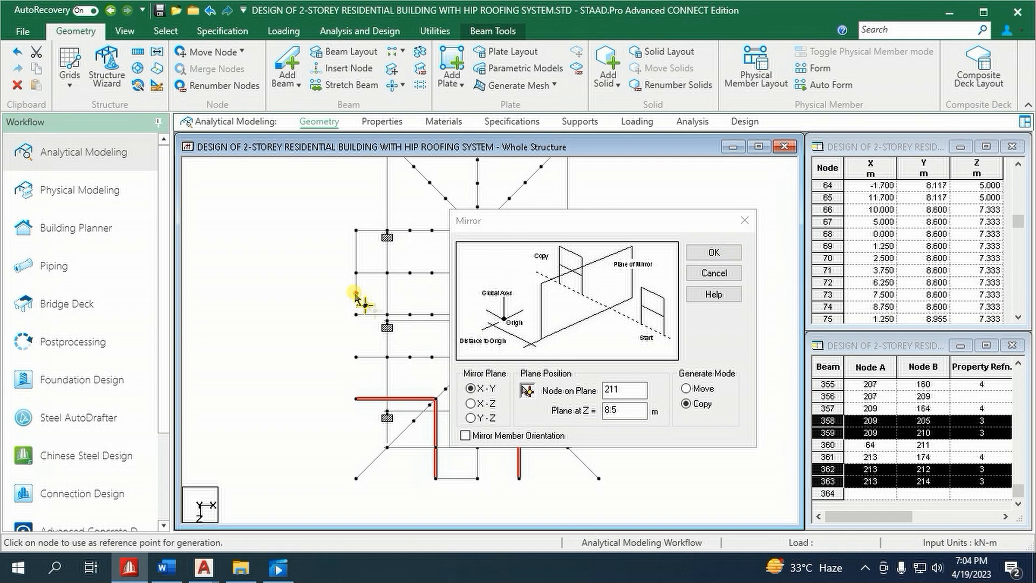
left_click(714, 252)
middle_click_drag(621, 360, 595, 445)
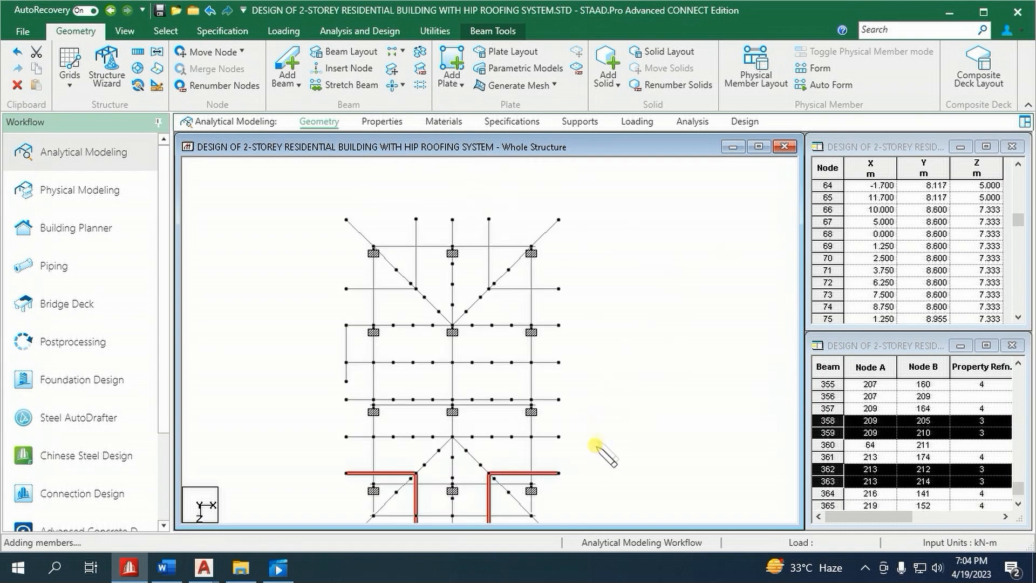
- Copy beam 358 and paste it with a move of -2.32 m along X
middle_click_drag(626, 375, 620, 276)
left_click(421, 387)
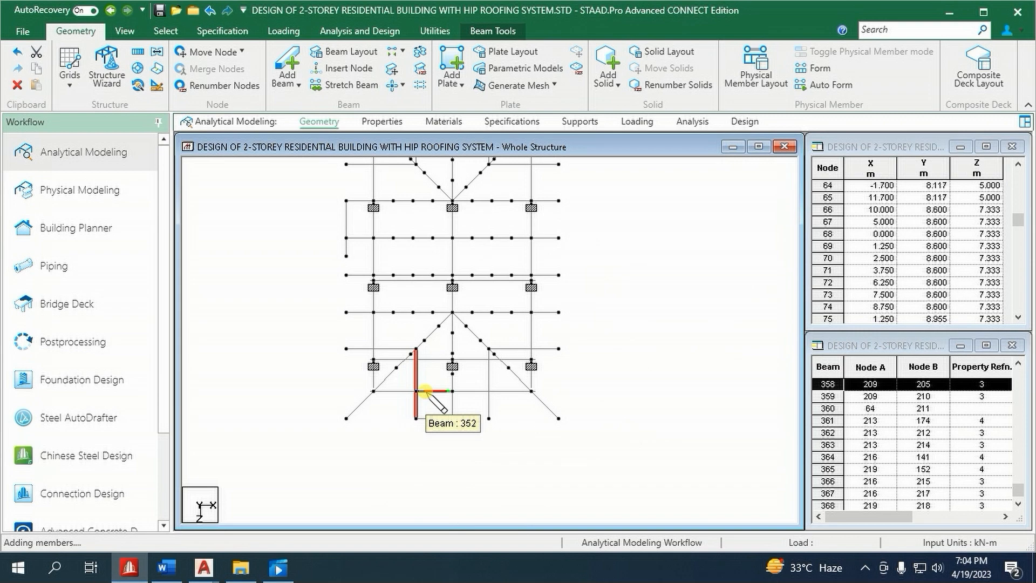
right_click(568, 330)
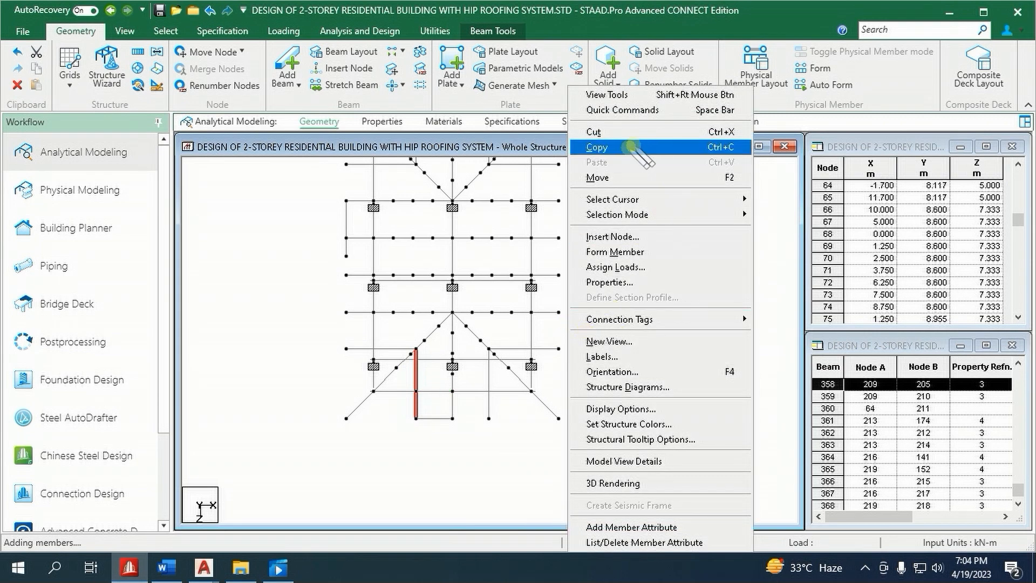
left_click(631, 148)
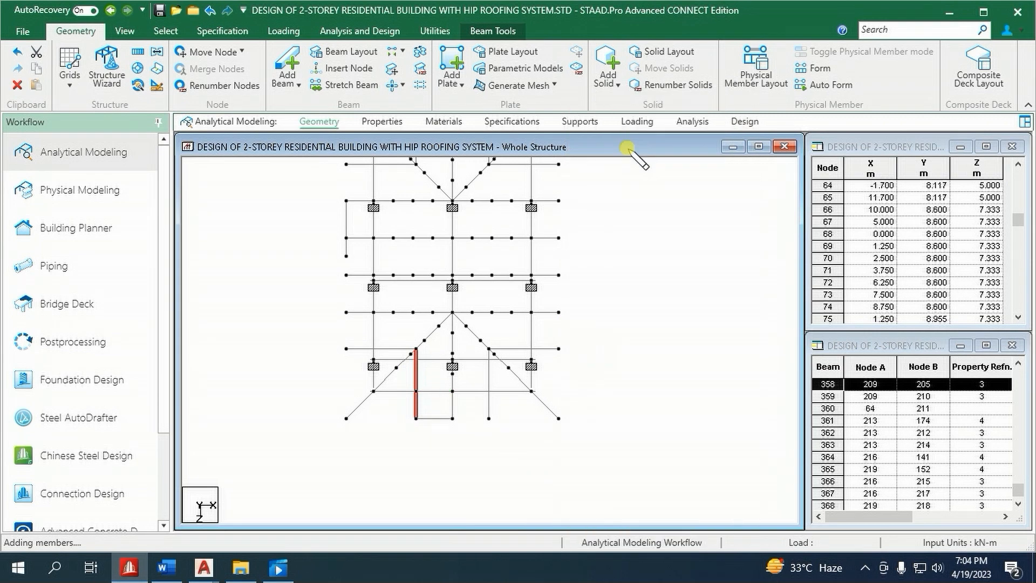
right_click(620, 248)
left_click(661, 161)
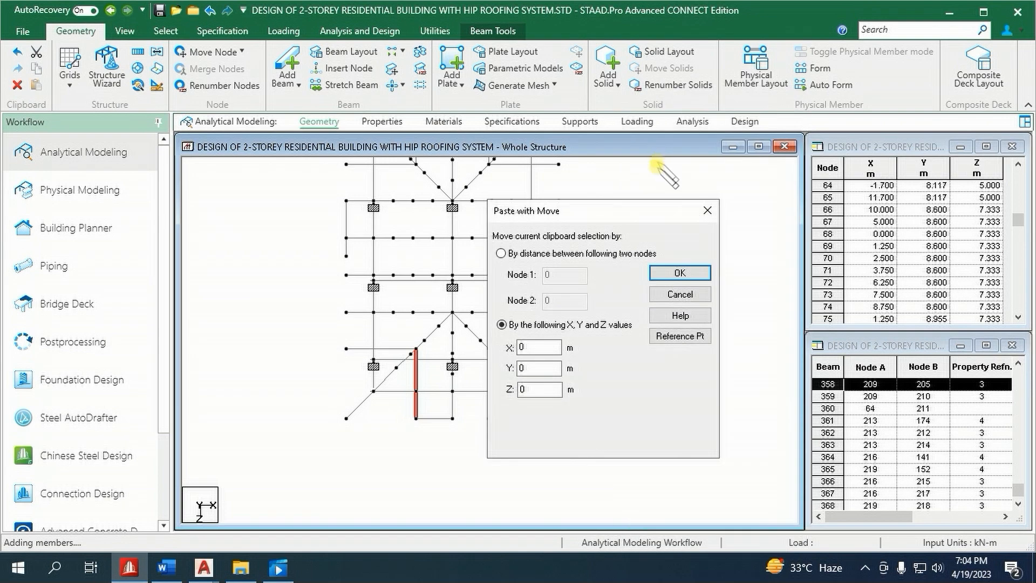
double_click(535, 347)
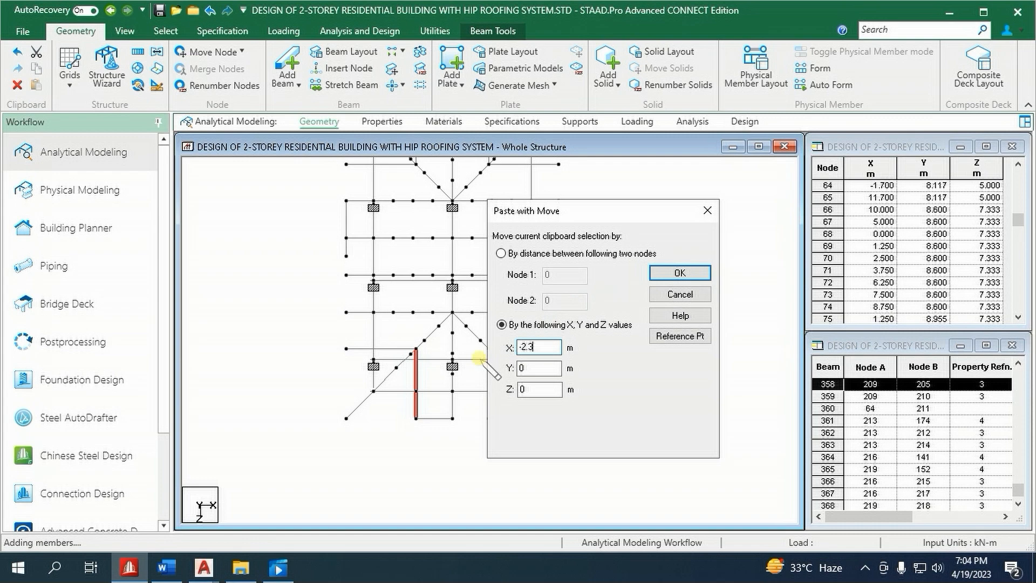
left_click(679, 272)
left_click(614, 309)
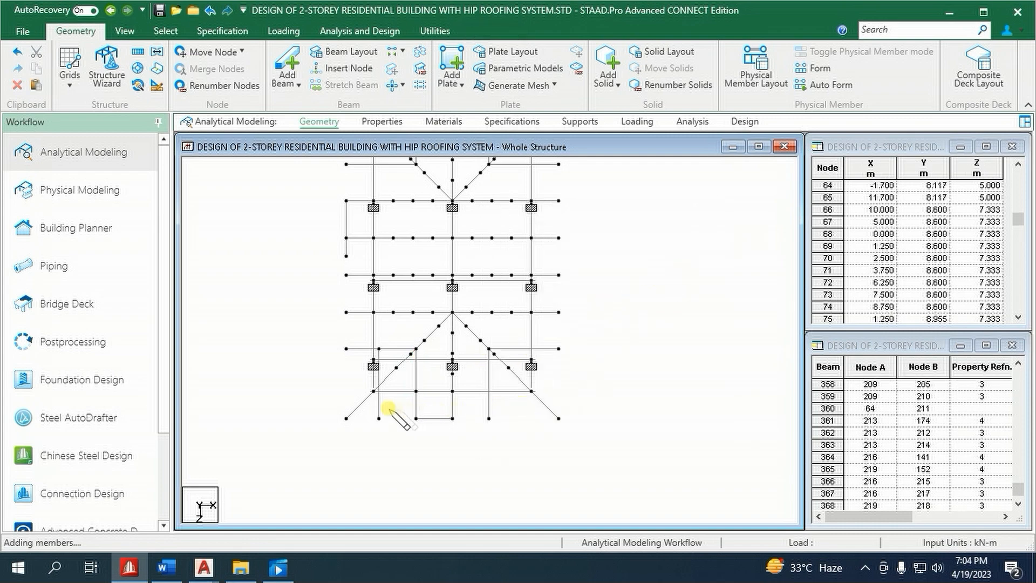
- Intersect beam 370 with the hip member it crosses so both are split at a shared node
scroll(405, 416, "up", 1)
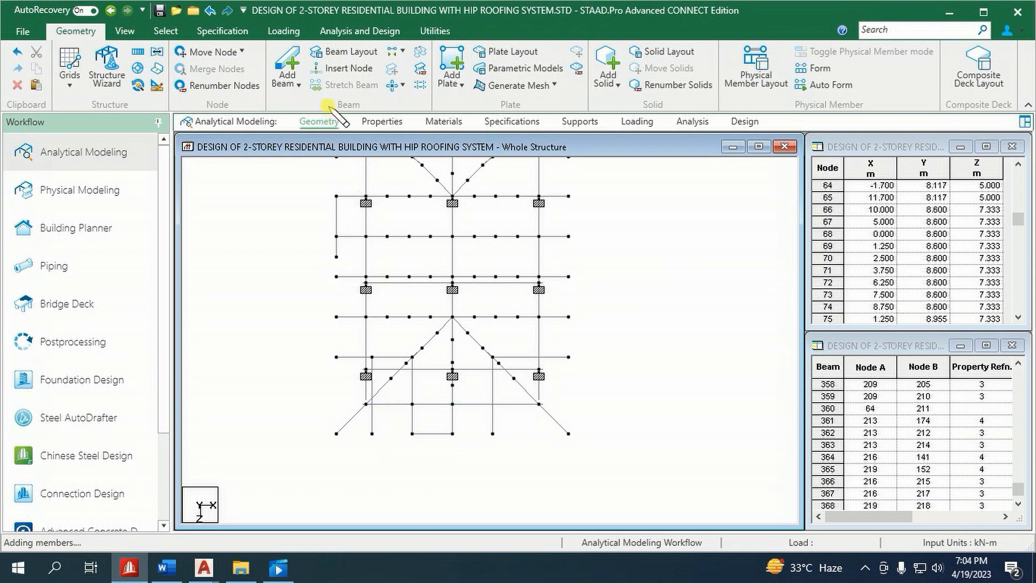
left_click(124, 30)
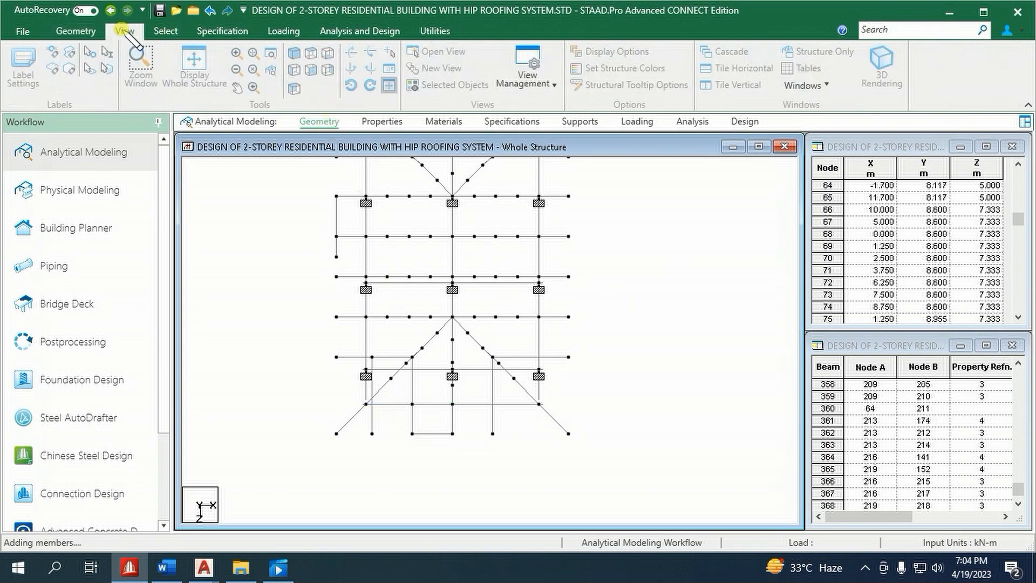
left_click(291, 52)
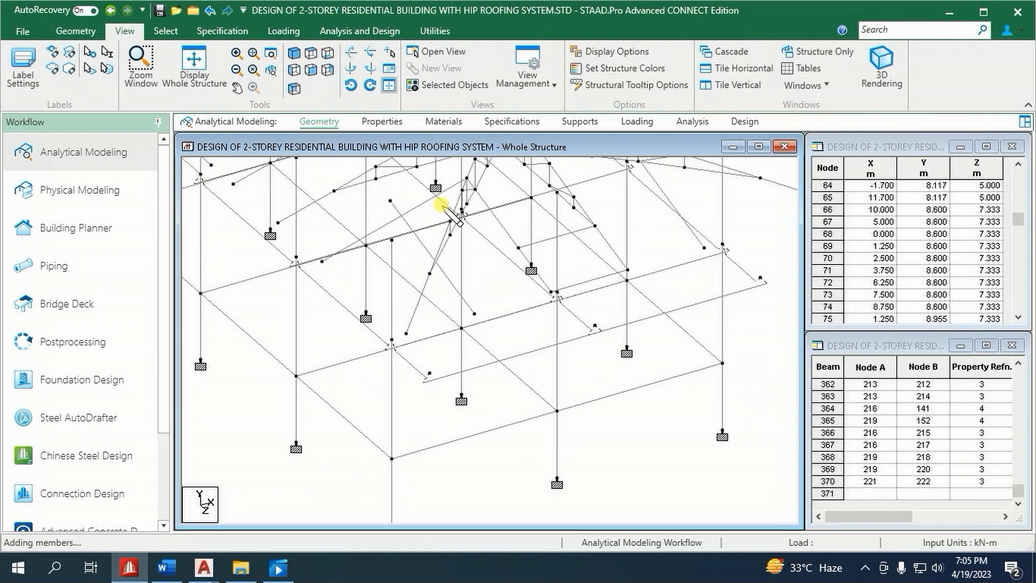
scroll(440, 216, "up", 3)
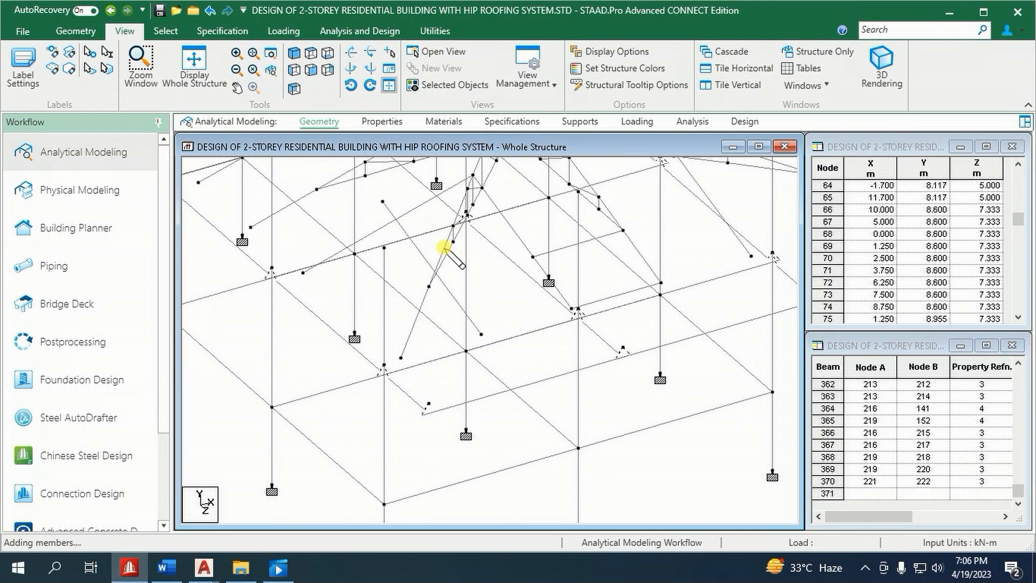
left_click(444, 248)
left_click(447, 291, "ctrl")
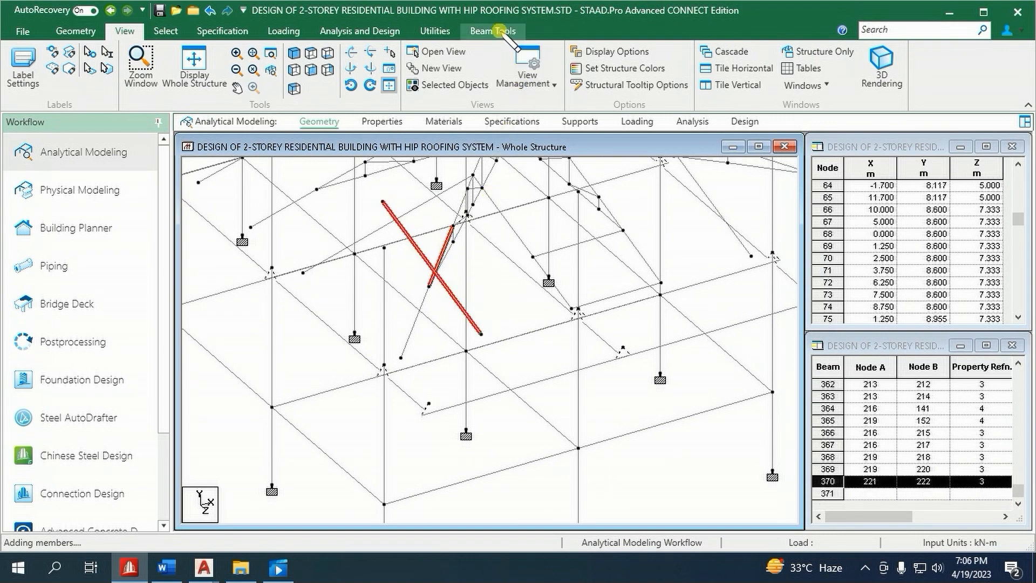
left_click(492, 32)
left_click(260, 64)
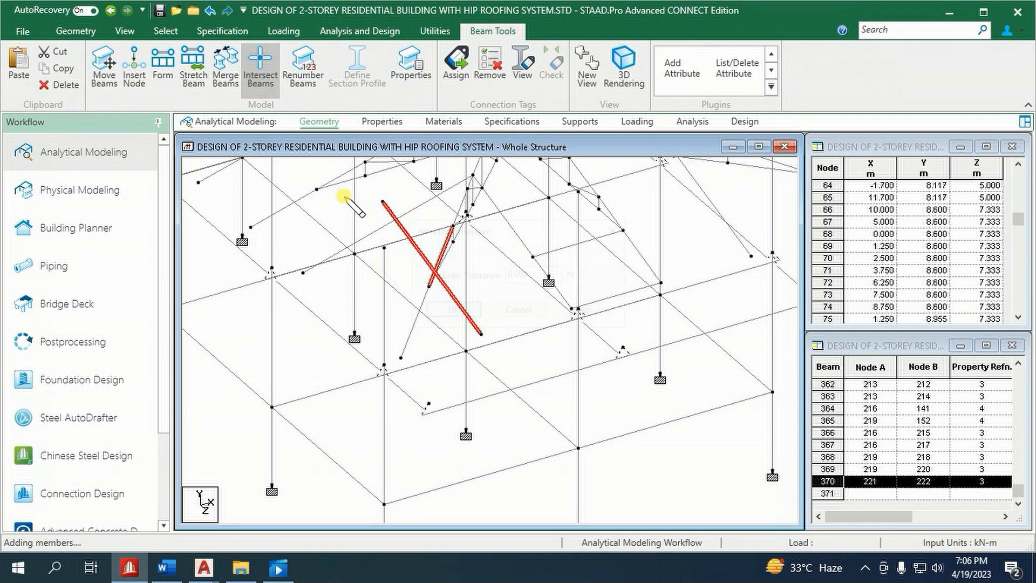
left_click(461, 330)
left_click(561, 315)
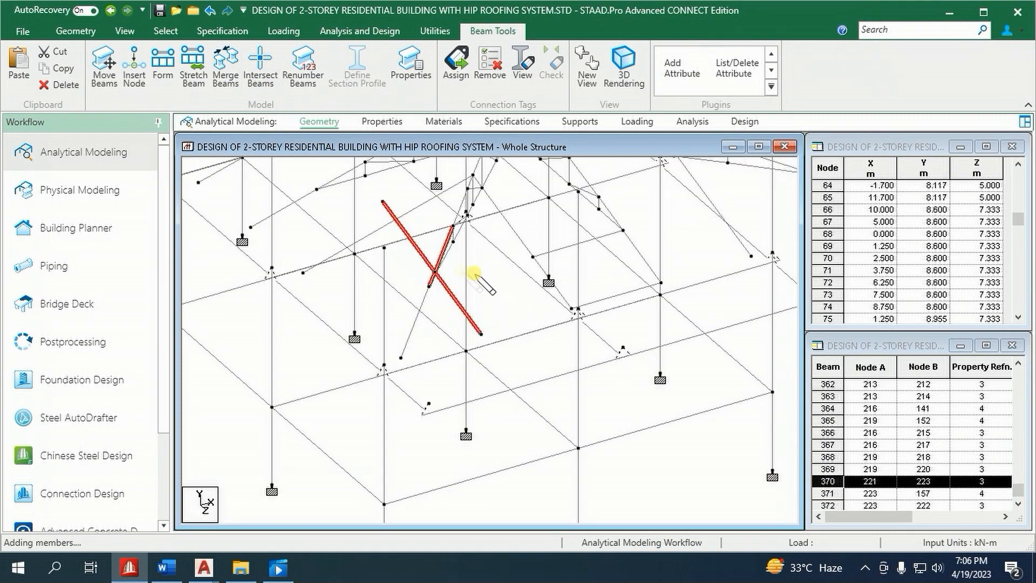
- Repeat node 223 once along global Y at 1 m spacing, with the steps linked
right_click(497, 294)
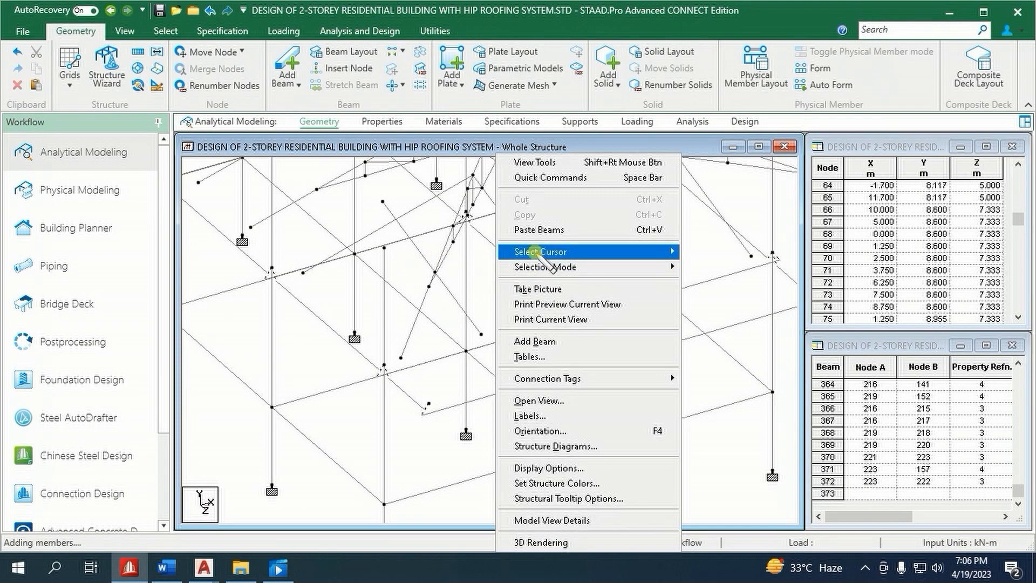
mouse_move(577, 252)
left_click(694, 250)
scroll(456, 291, "up", 2)
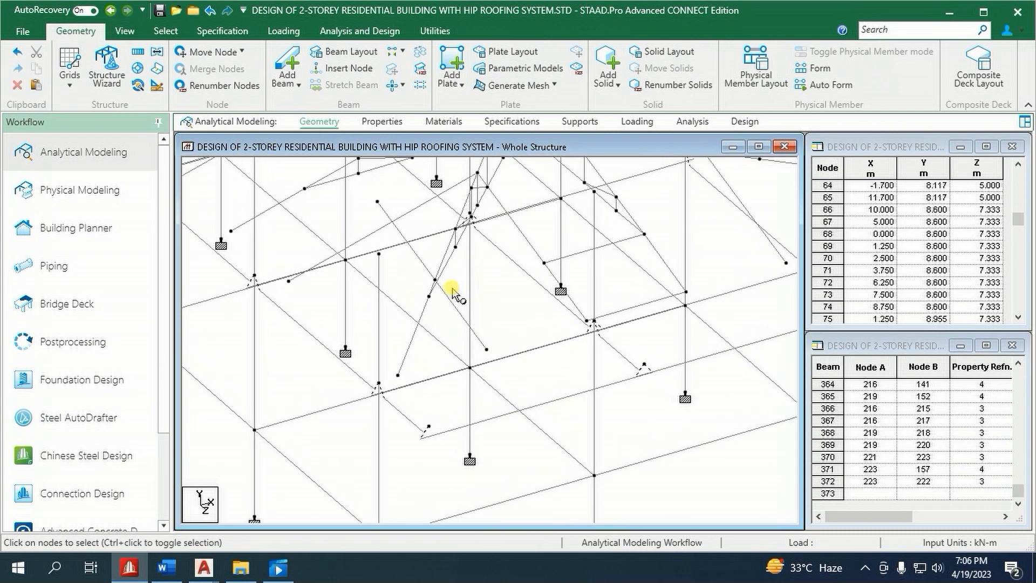
left_click(435, 280)
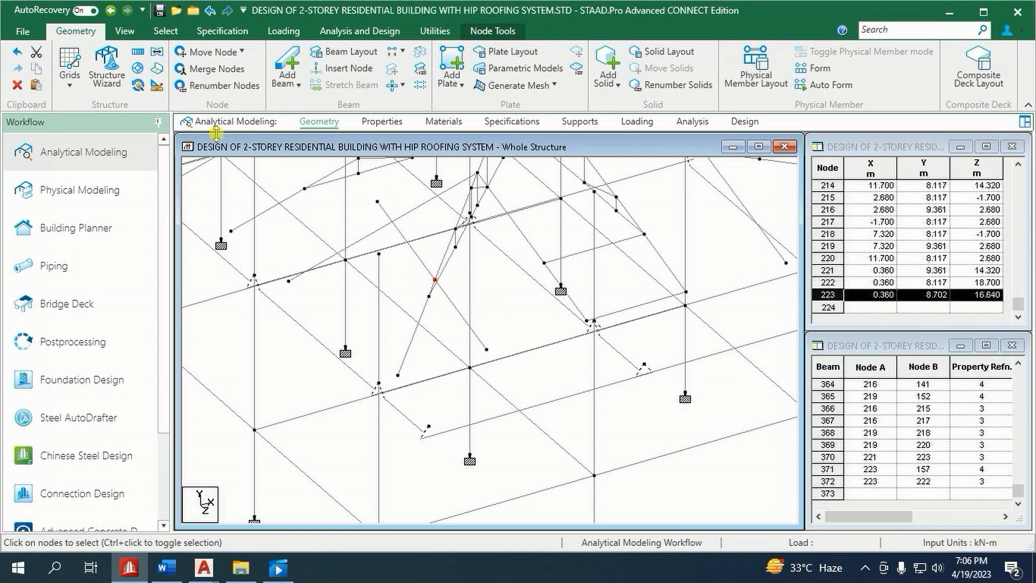
left_click(138, 50)
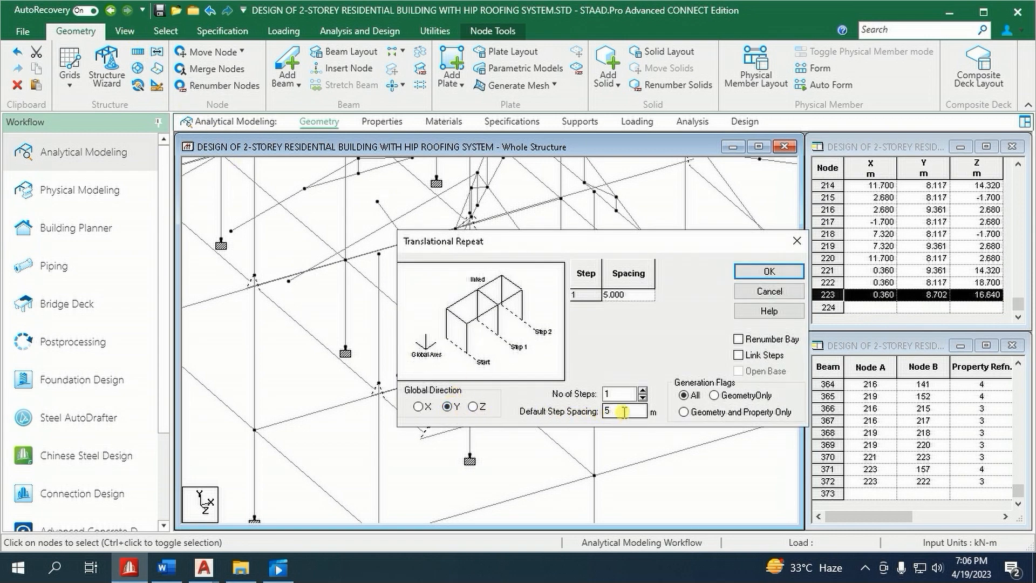
left_click_drag(623, 411, 572, 420)
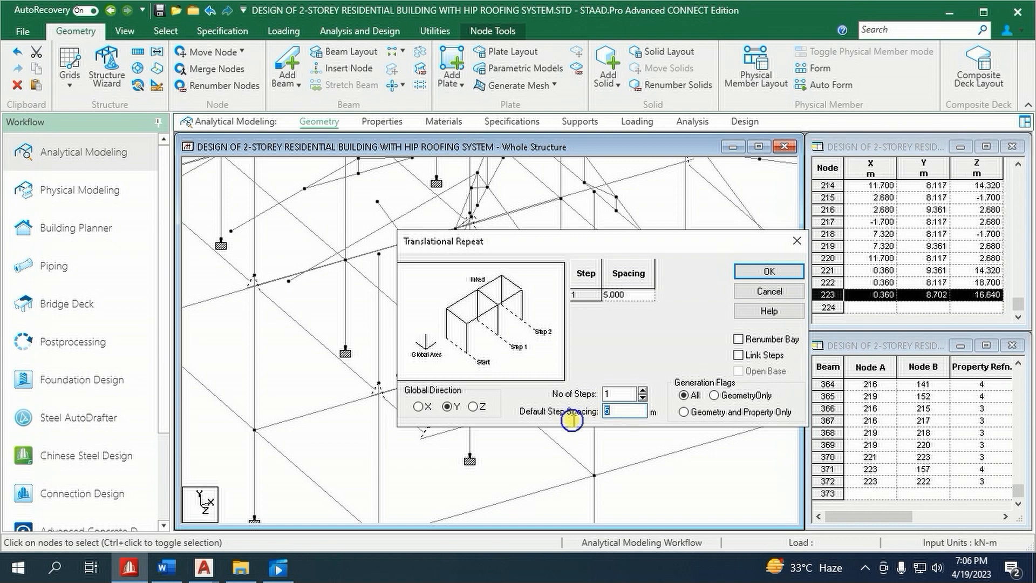
left_click(738, 354)
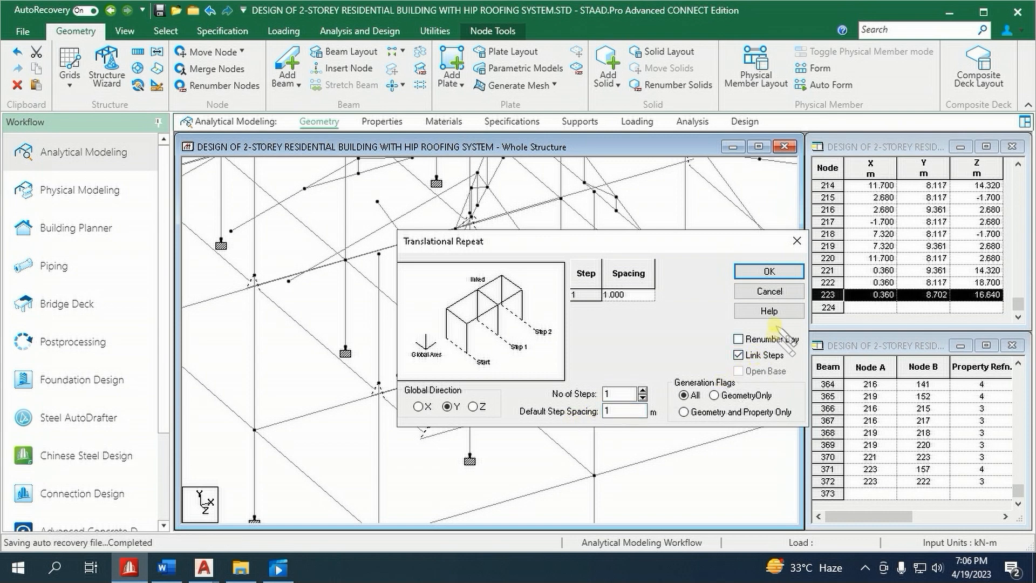
left_click(770, 271)
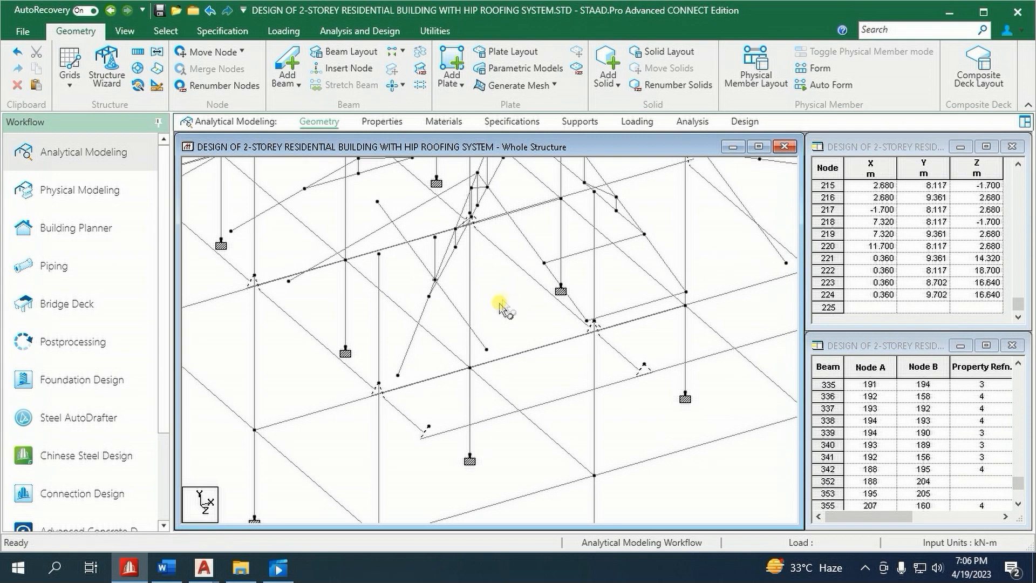
- Rotate a copy of beam 372 by 90 degrees about the vertical axis through nodes 224 and 223
left_click(463, 317)
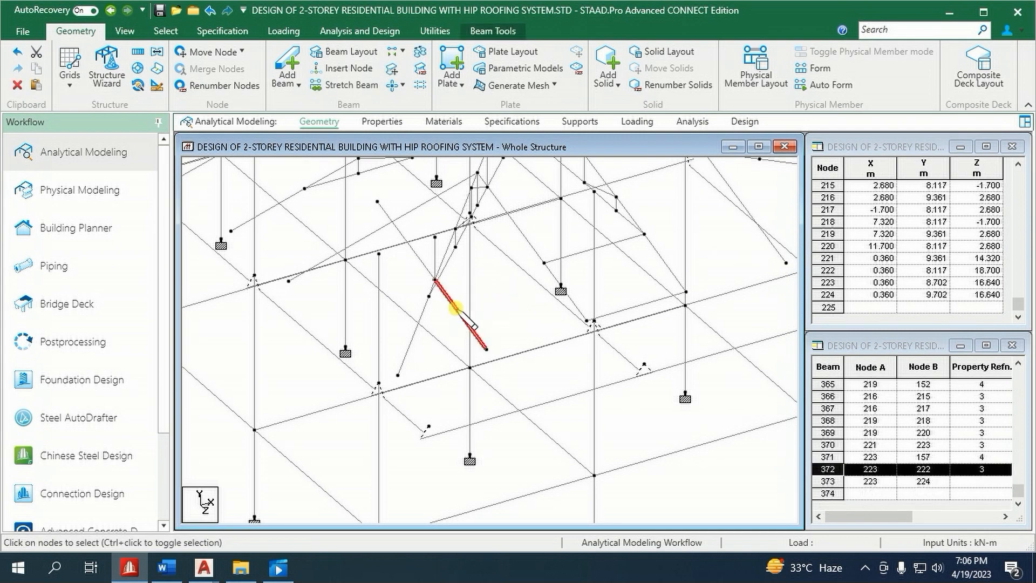
left_click(156, 67)
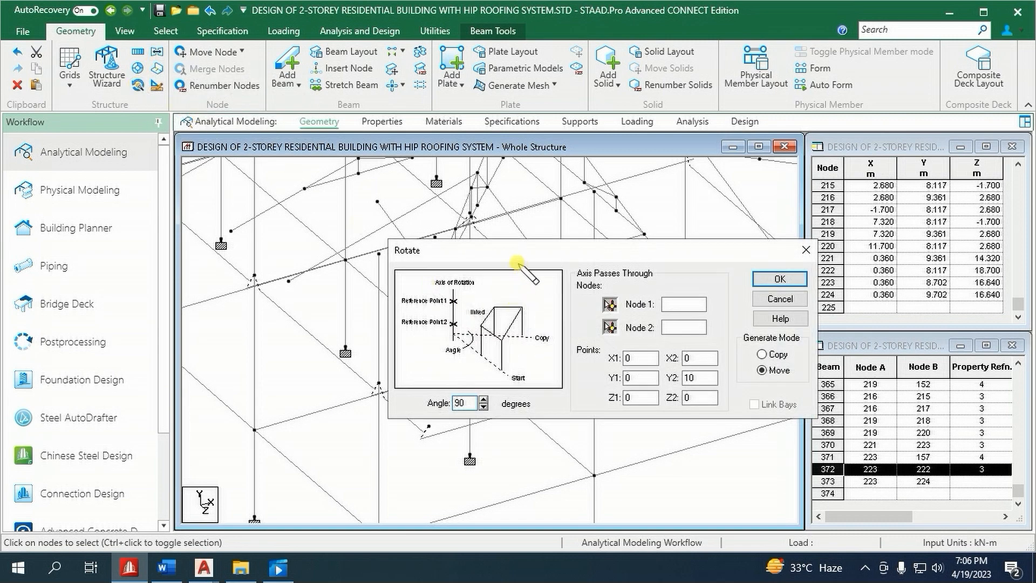
left_click_drag(512, 249, 626, 267)
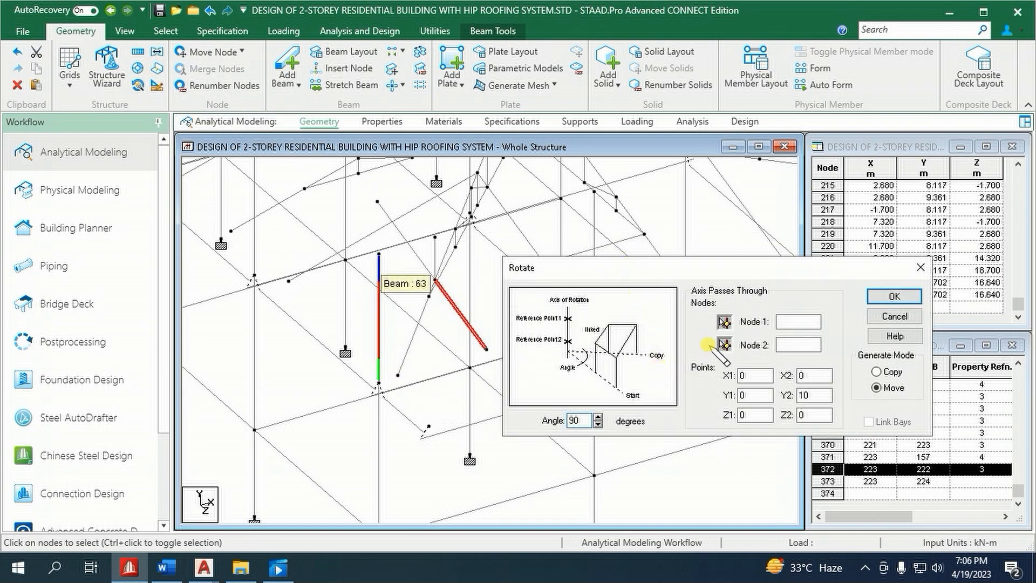
left_click(724, 322)
left_click(435, 237)
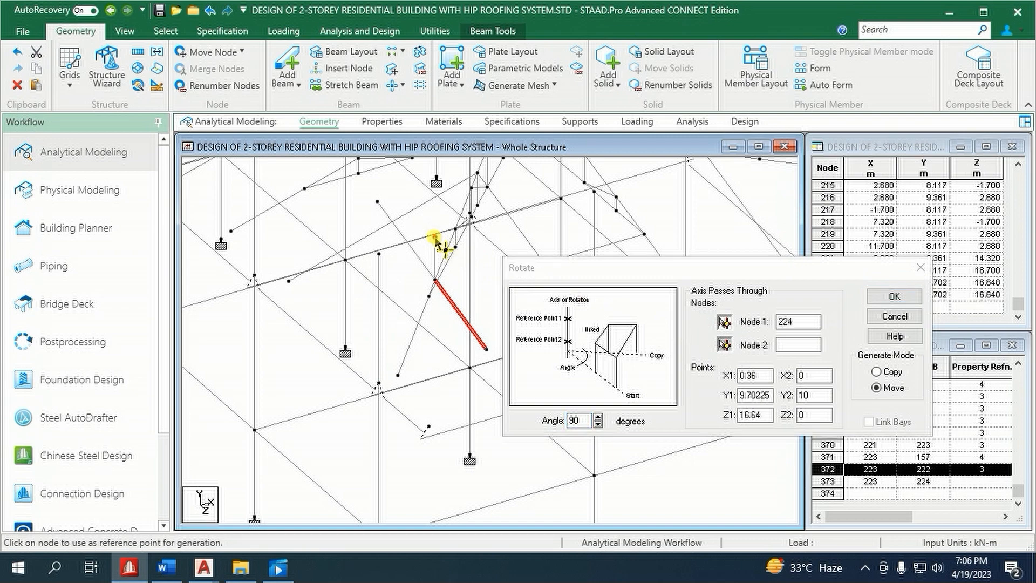
left_click(721, 346)
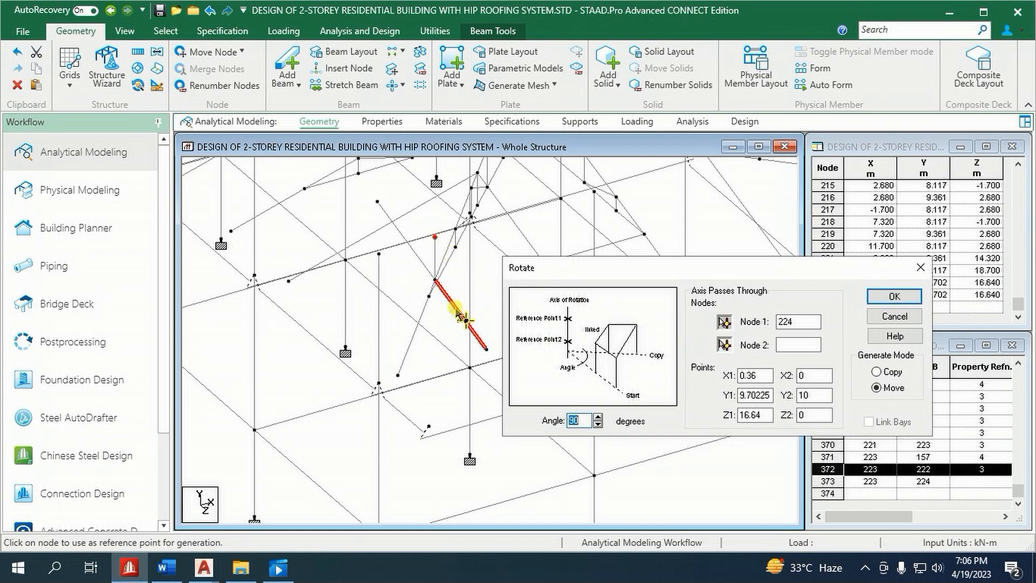
left_click(436, 281)
left_click(892, 373)
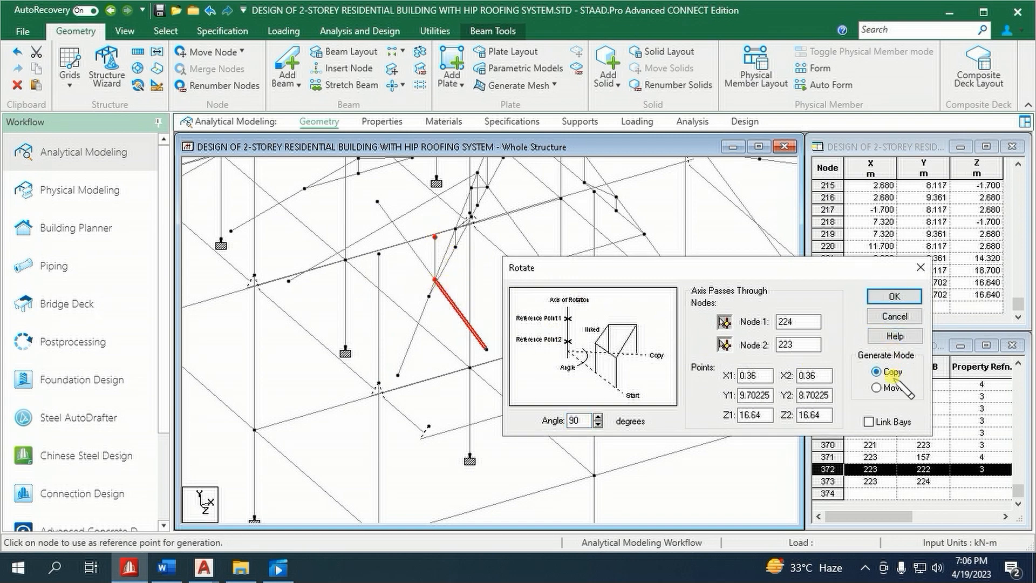
left_click(894, 297)
left_click(639, 335)
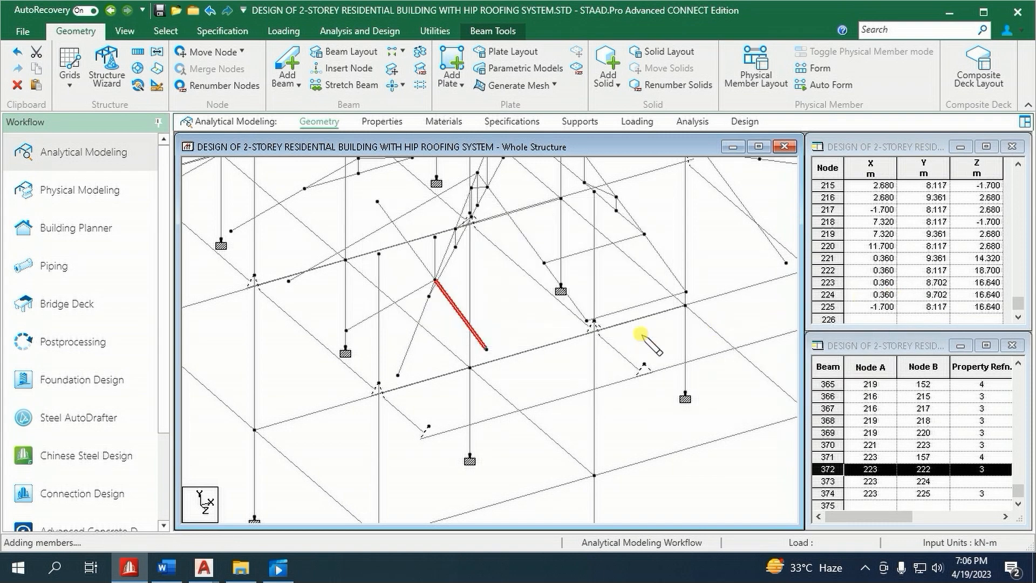
- Delete beam 370 above the hip member and vertical helper beam 373, together with their orphaned nodes
left_click(504, 299)
left_click(422, 263)
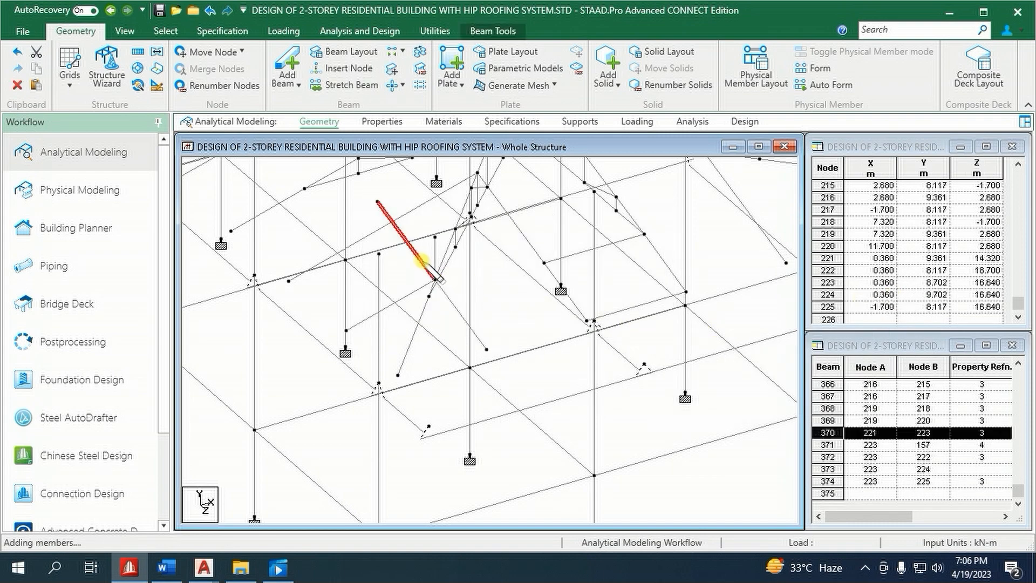
left_click(435, 253, "ctrl")
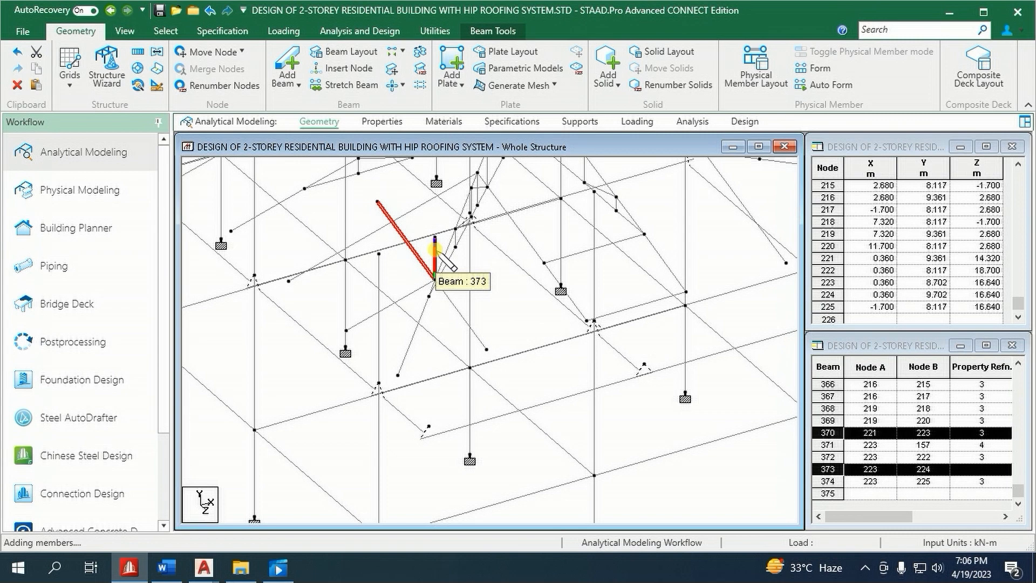
key("Delete")
left_click(559, 317)
left_click(557, 316)
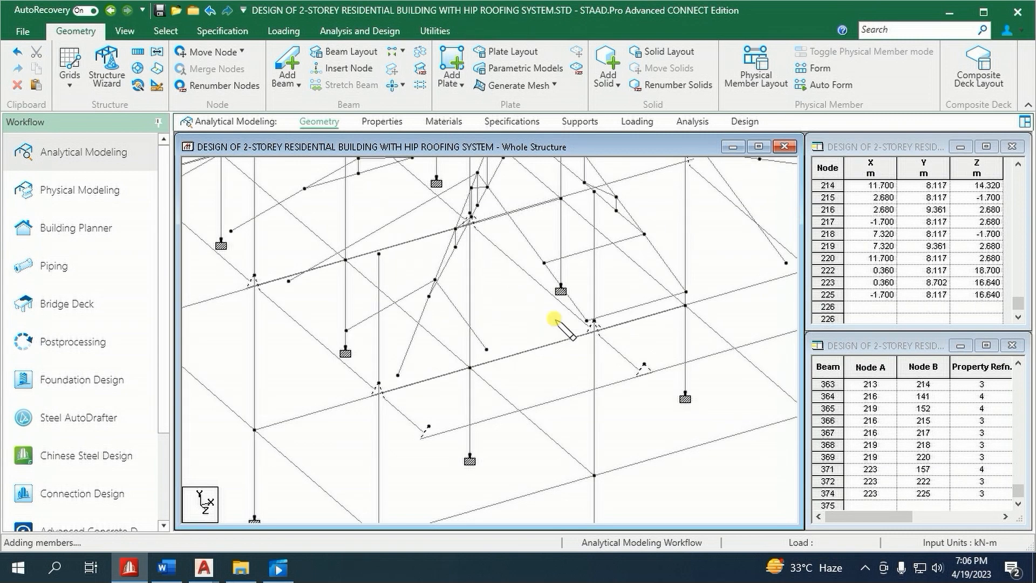
- Delete the unassigned construction beams 352 and 353 together with their orphaned nodes
scroll(493, 313, "up", 2)
scroll(470, 377, "down", 1)
scroll(474, 372, "down", 1)
scroll(481, 363, "up", 1)
middle_click_drag(504, 352, 484, 417)
left_click(566, 323)
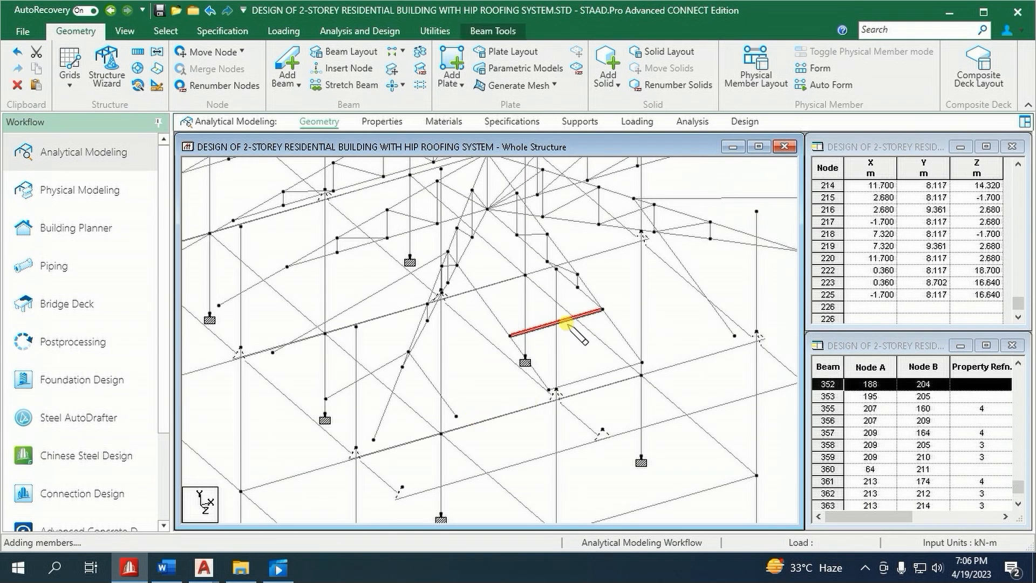
left_click(593, 375, "ctrl")
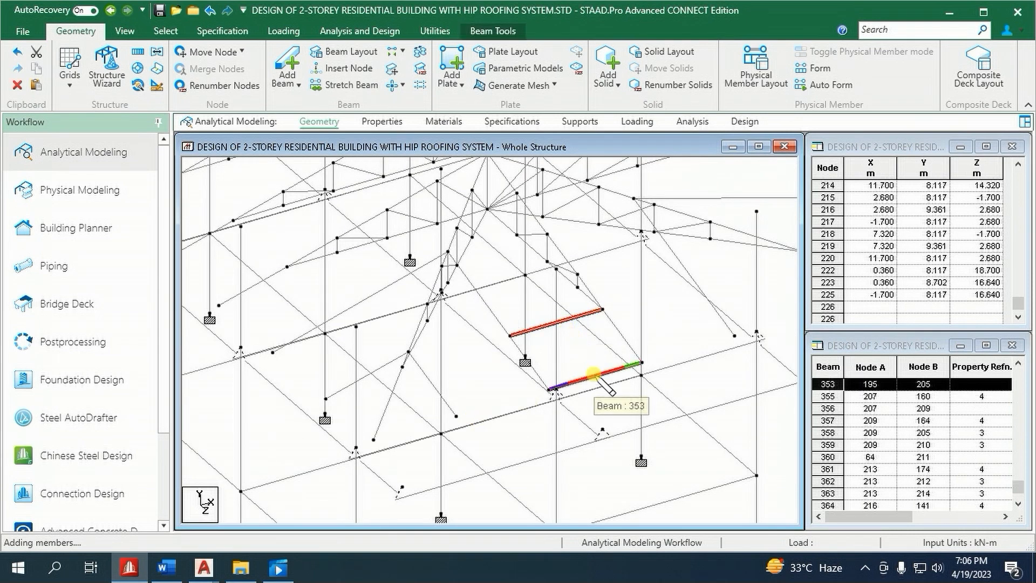
key("Delete")
left_click(561, 315)
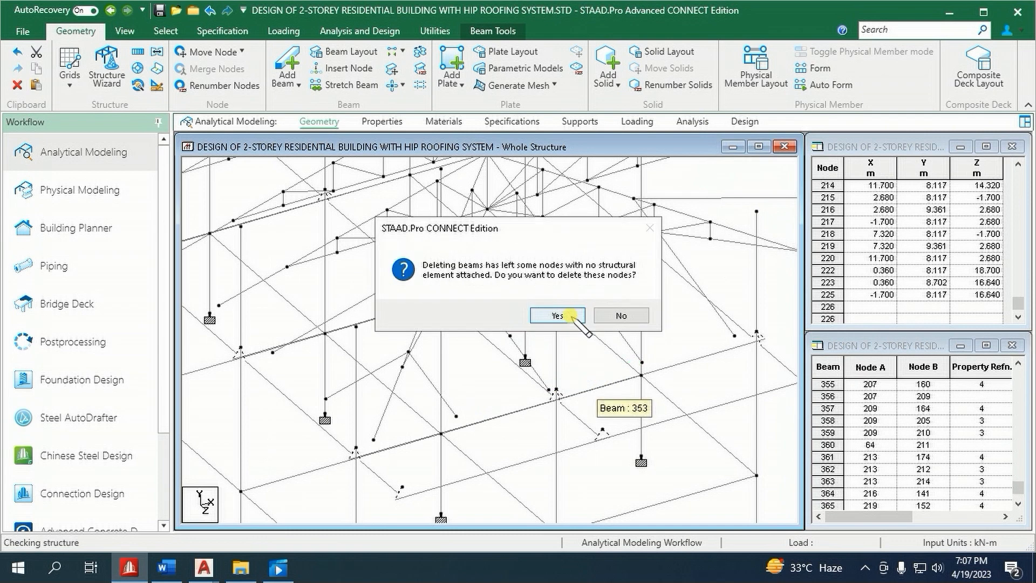
left_click(569, 317)
scroll(527, 377, "down", 3)
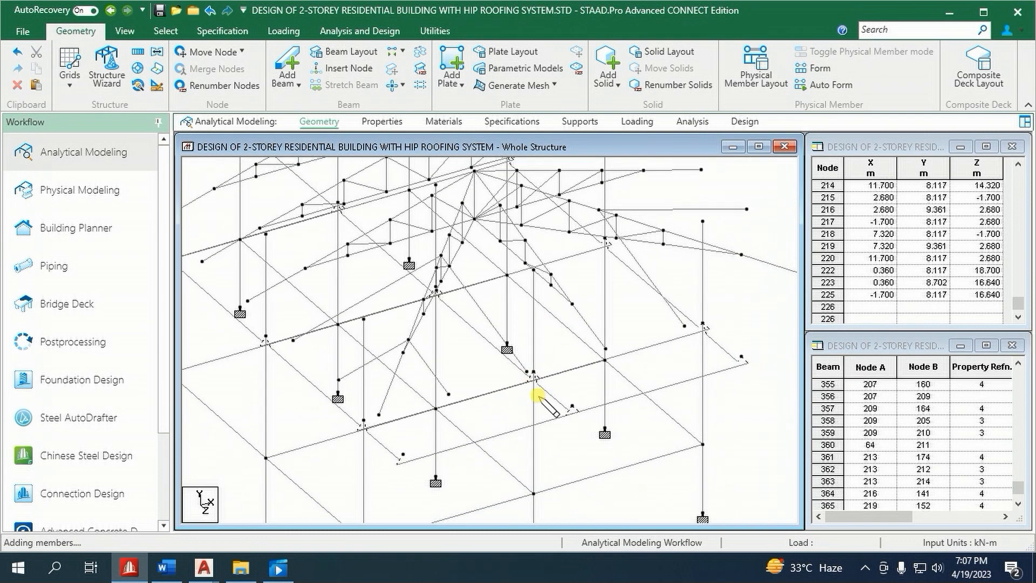
scroll(549, 396, "up", 3)
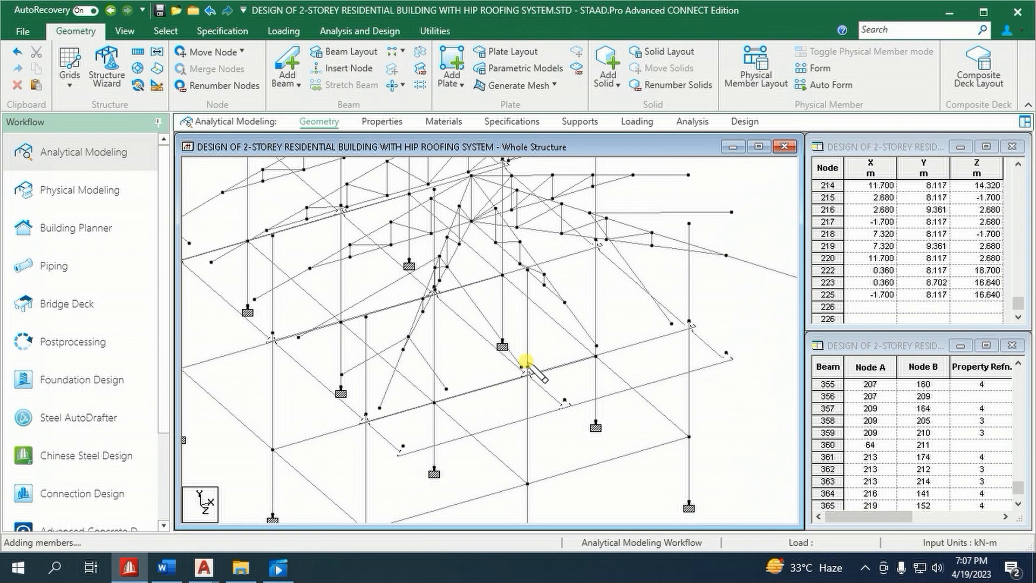
- Mirror a copy of beams 372 and 374 at node 223 across the building's centreline to the opposite side of the front hip
left_click(125, 30)
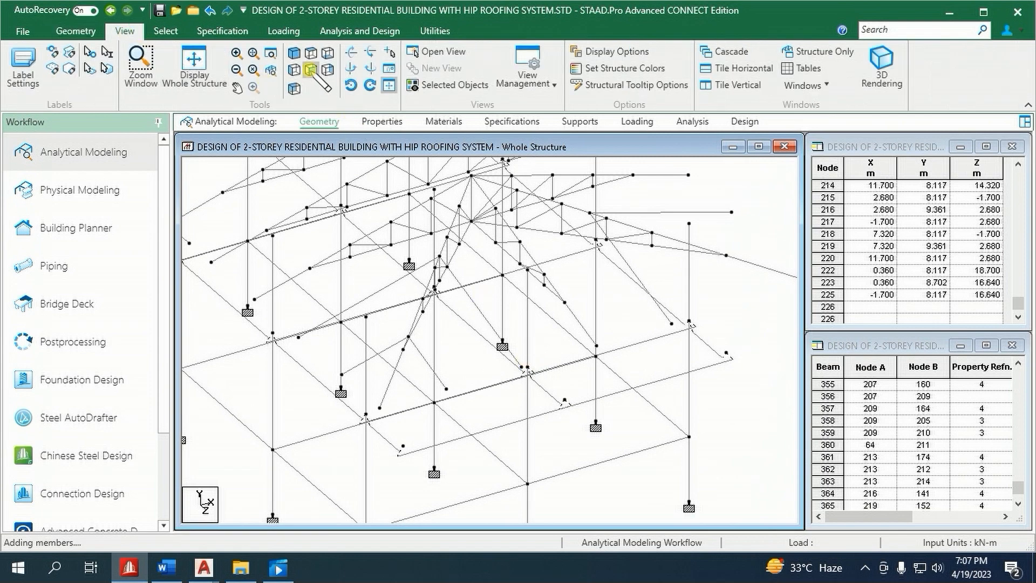
left_click(311, 53)
scroll(441, 350, "down", 1)
middle_click_drag(439, 393, 474, 260)
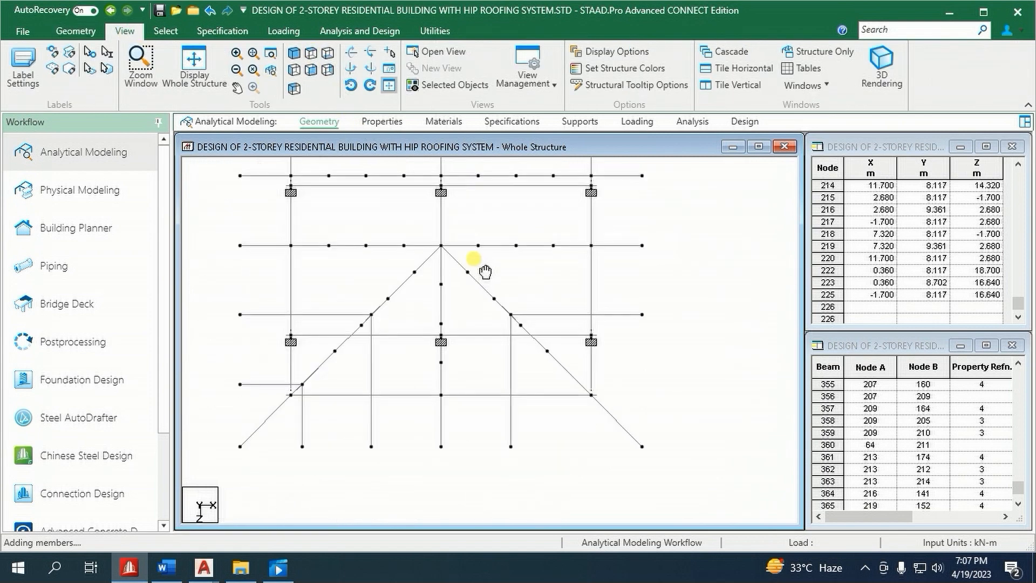
left_click(268, 386)
left_click(304, 423, "ctrl")
left_click(75, 31)
left_click(157, 51)
left_click(527, 389)
left_click(441, 446)
left_click(861, 259)
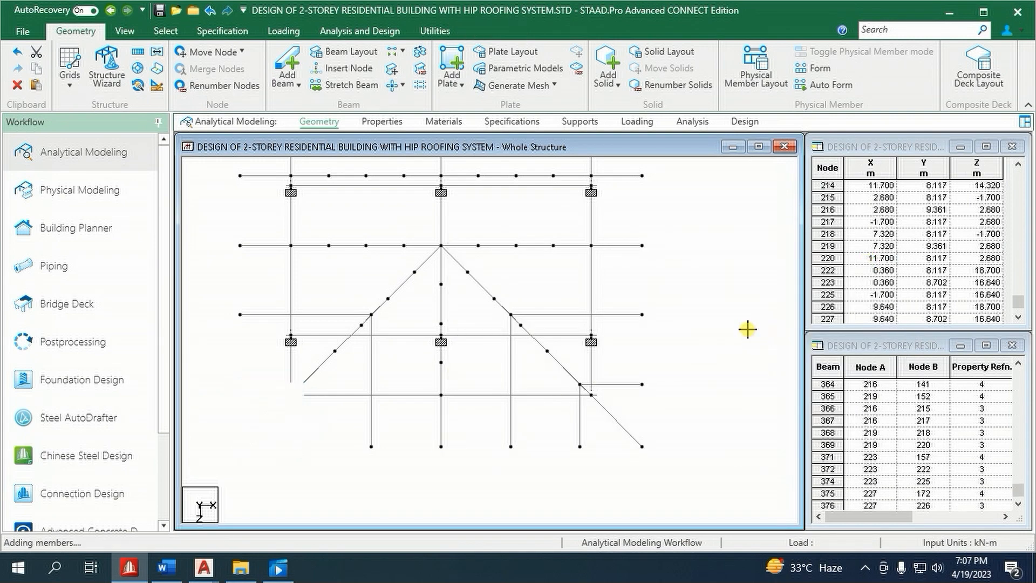
left_click(748, 330)
- Mirror a copy of the four jack members at nodes 223 and 227 across the building's mid-length to the rear hip
left_click(260, 385)
left_click(303, 417, "ctrl")
left_click(579, 425, "ctrl")
left_click(609, 385, "ctrl")
left_click(157, 52)
scroll(318, 318, "down", 1)
middle_click_drag(318, 318, 274, 399)
left_click(471, 388)
left_click(527, 390)
left_click(233, 290)
left_click(714, 252)
- Delete the unassigned construction beam 360 between nodes 64 and 211
scroll(540, 318, "down", 3)
left_click(313, 254)
left_click(124, 31)
left_click(294, 54)
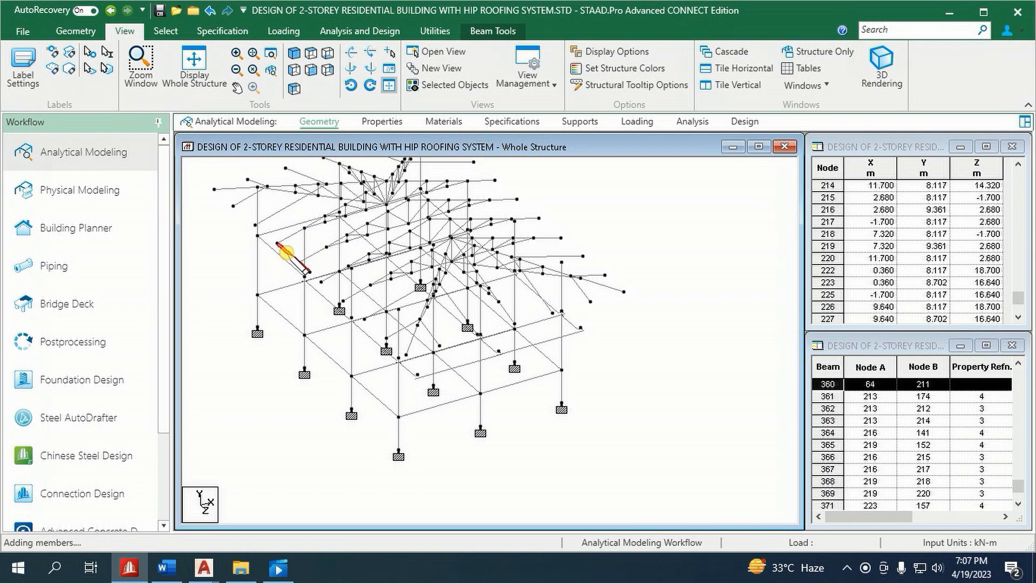
key("Delete")
left_click(556, 315)
- Examine the complete frame and roof members in a rotated 3D rendered view
scroll(413, 311, "up", 1)
middle_click_drag(411, 358, 430, 405)
scroll(430, 405, "up", 1)
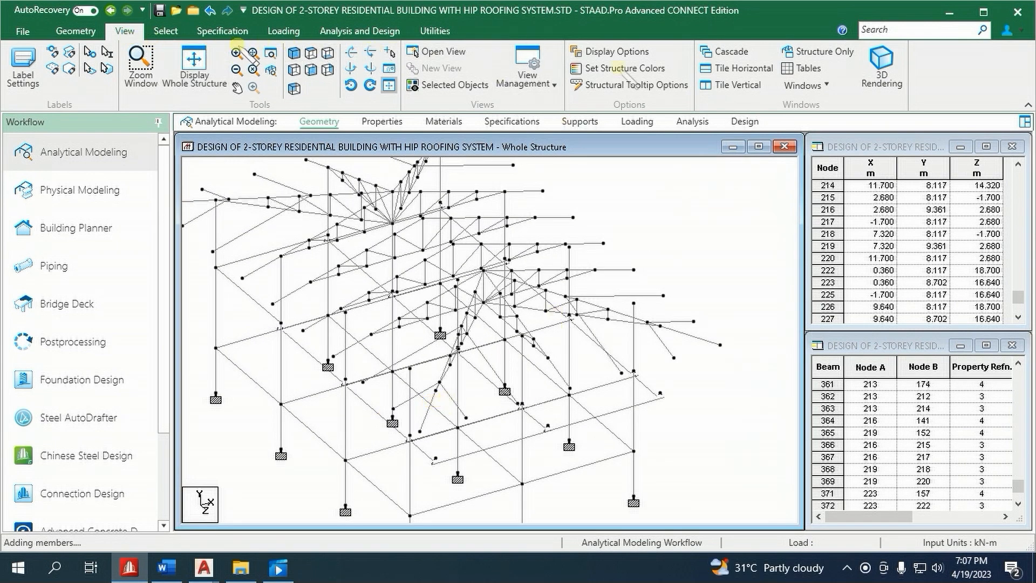
left_click(881, 62)
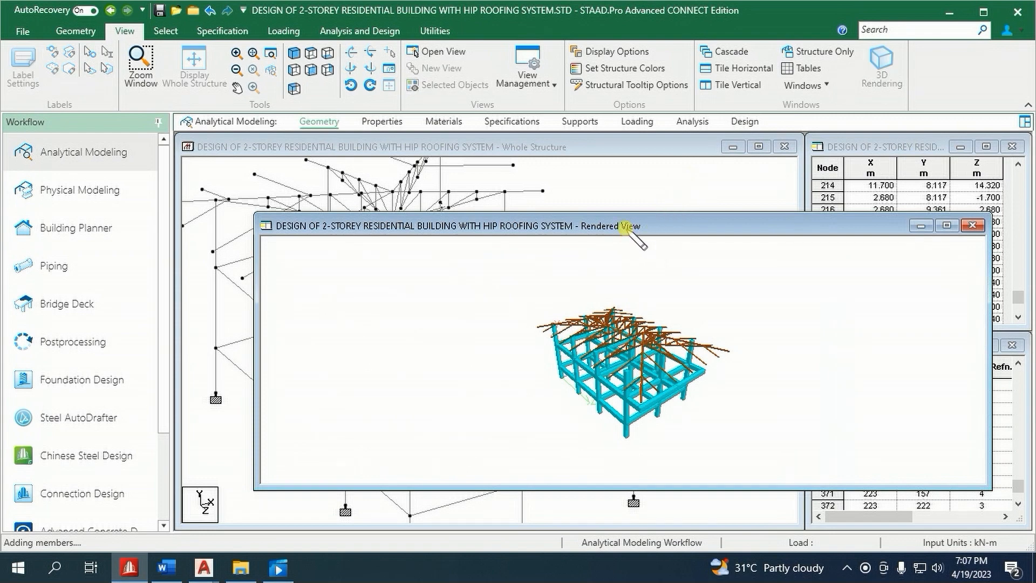
left_click_drag(629, 233, 484, 190)
scroll(505, 361, "up", 4)
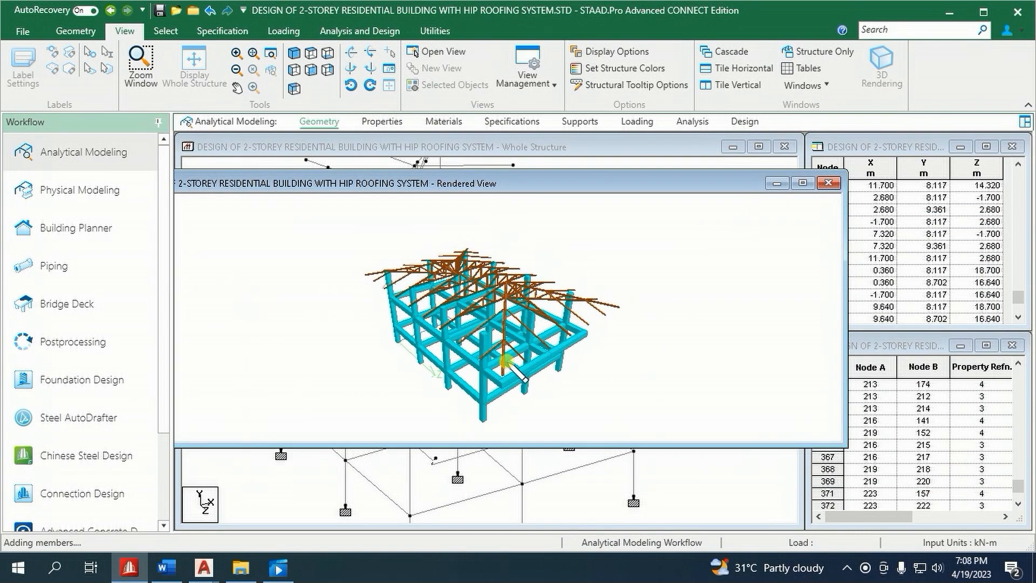
scroll(507, 361, "up", 4)
left_click_drag(509, 363, 417, 356)
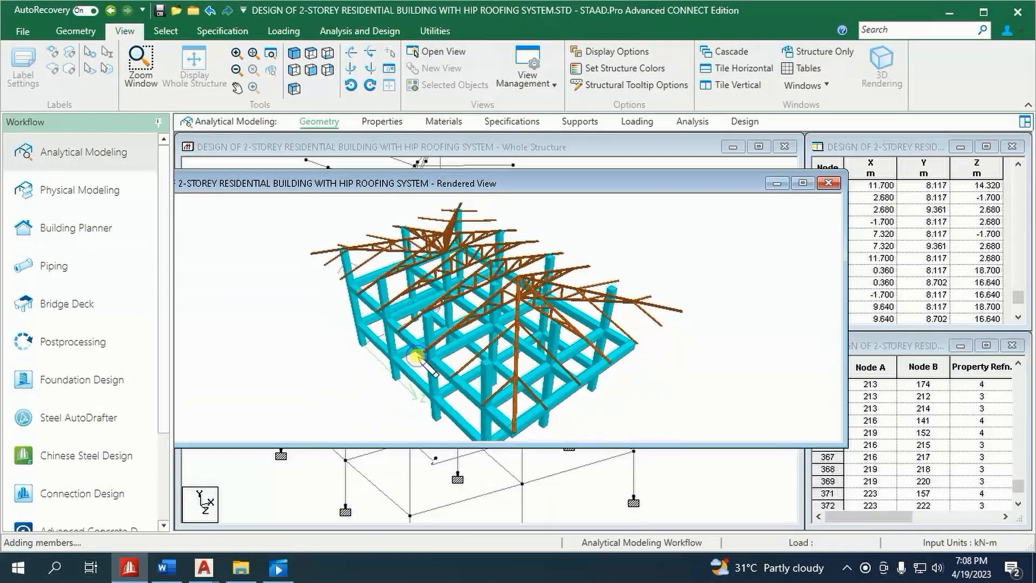
left_click(828, 183)
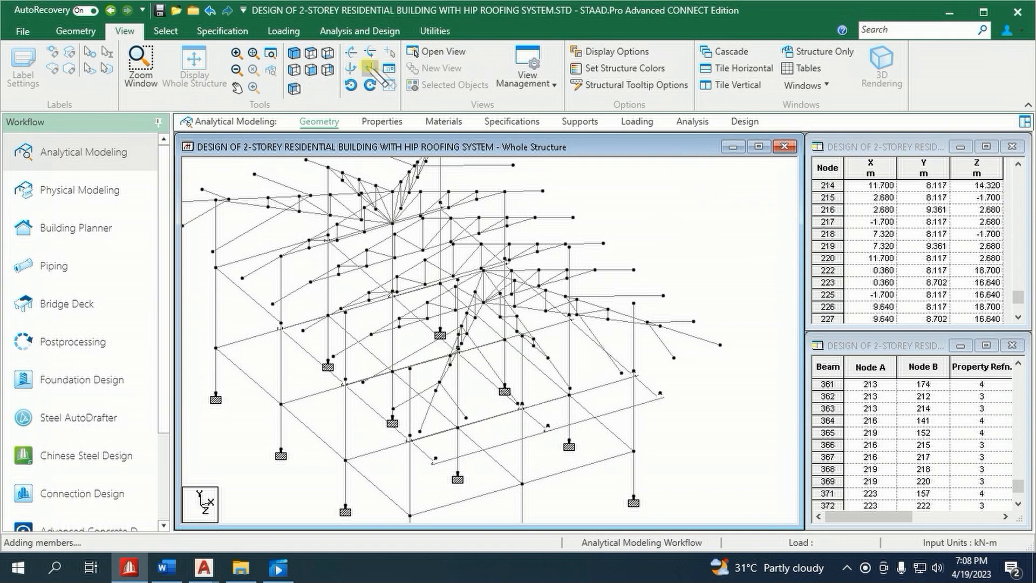
- Find the beams in the model that have no section property assigned
left_click(873, 75)
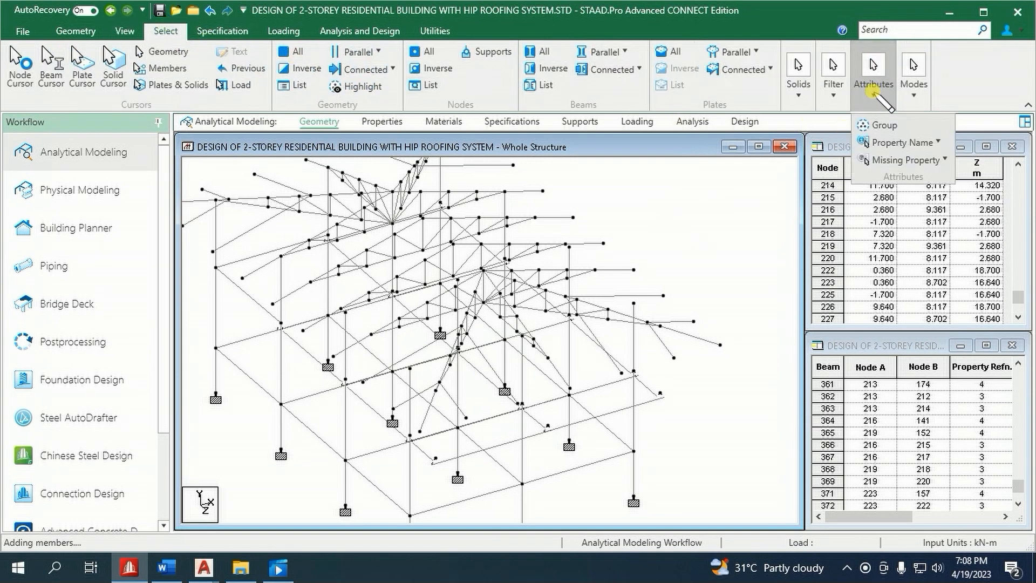
mouse_move(900, 160)
left_click(916, 259)
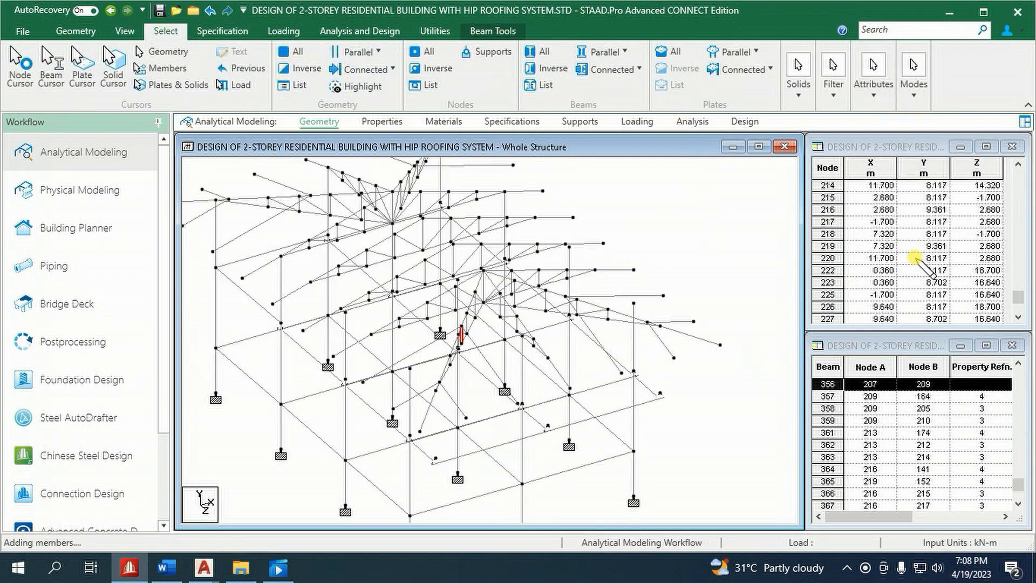
scroll(462, 356, "up", 4)
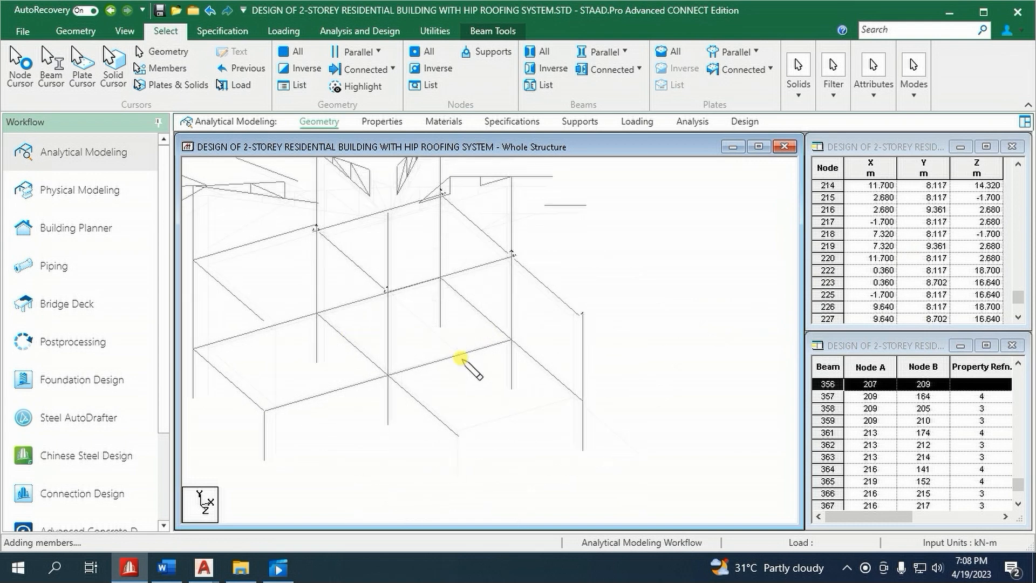
scroll(470, 357, "up", 1)
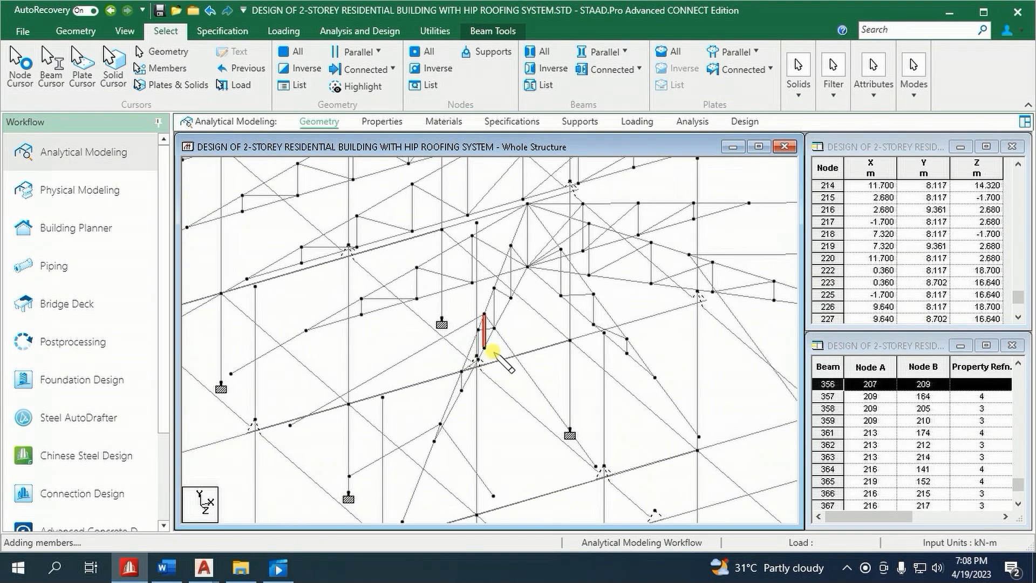
- Delete the unassigned vertical beam 356 between nodes 207 and 209
left_click(426, 365)
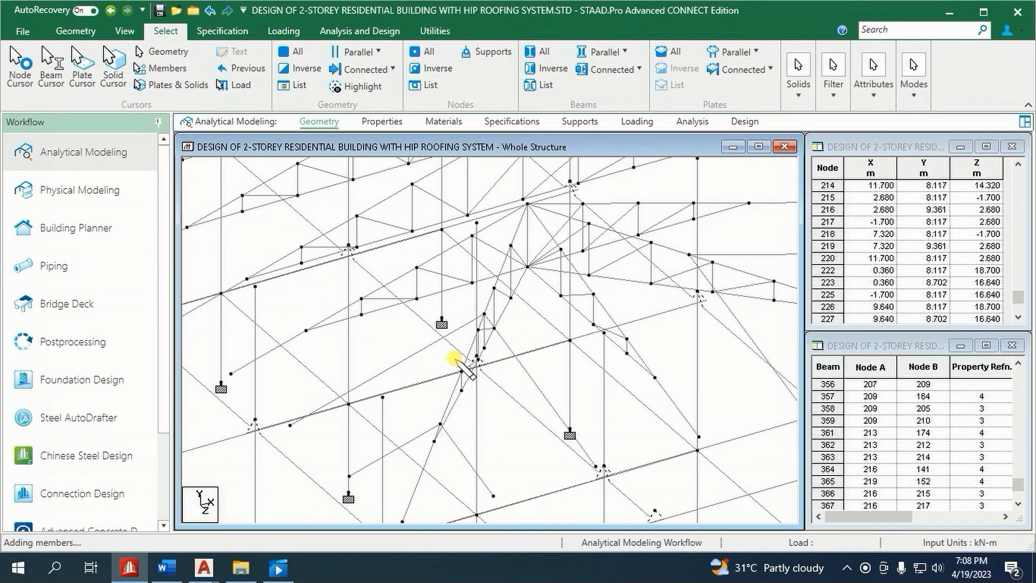
key("Left")
key("Left")
key("Left")
key("Left")
key("Left")
key("Left")
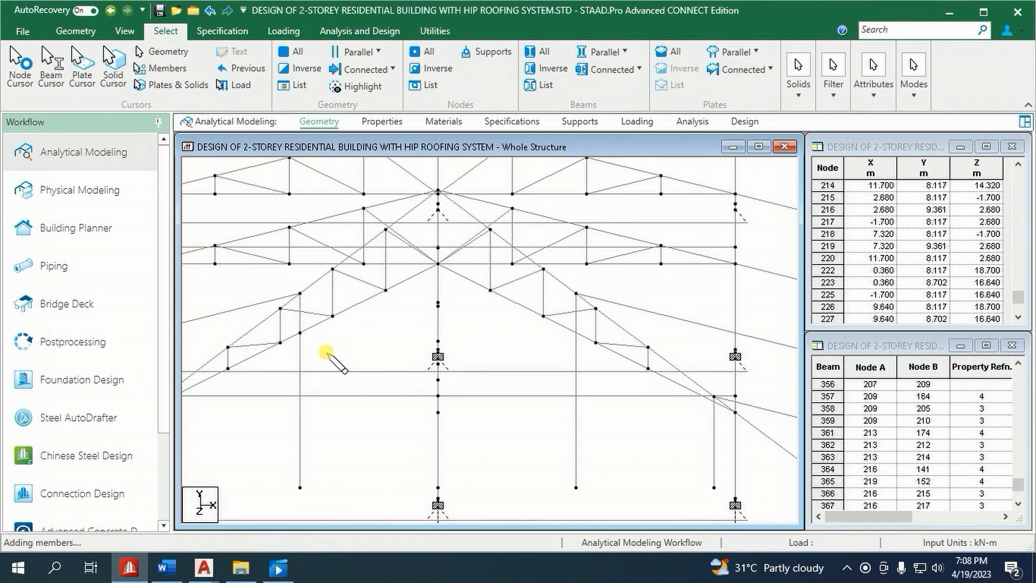
key("Left")
key("Left")
key("Left")
left_click(398, 338)
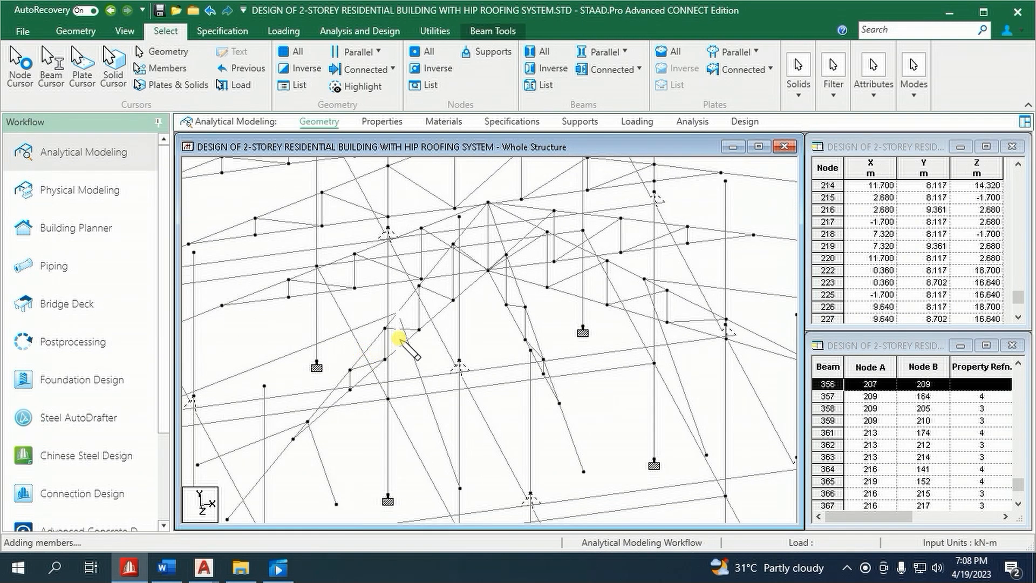
key("Delete")
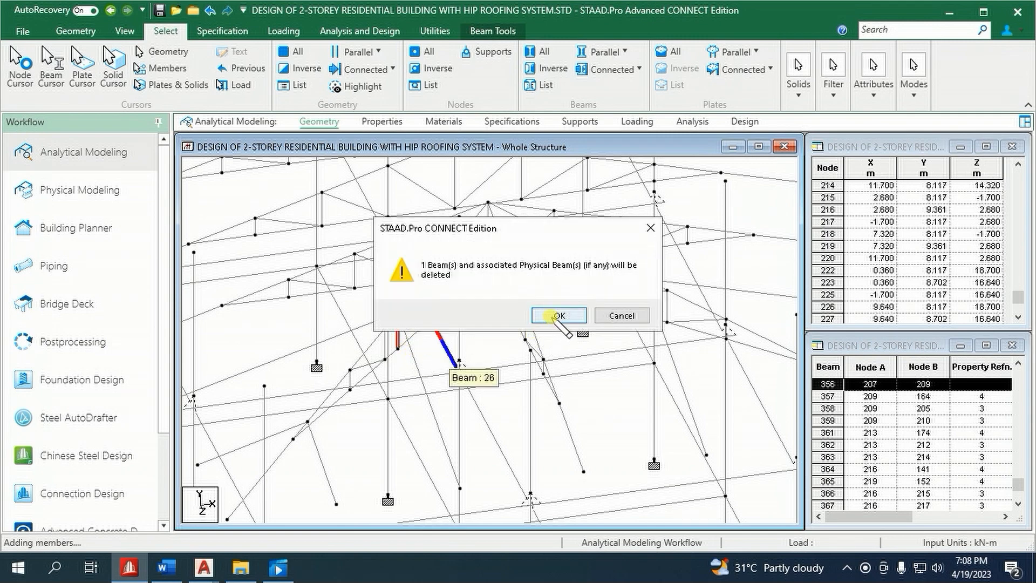
left_click(542, 316)
- Merge beam 355 and the collinear beam on the other side of node 207 into one member
scroll(410, 345, "up", 3)
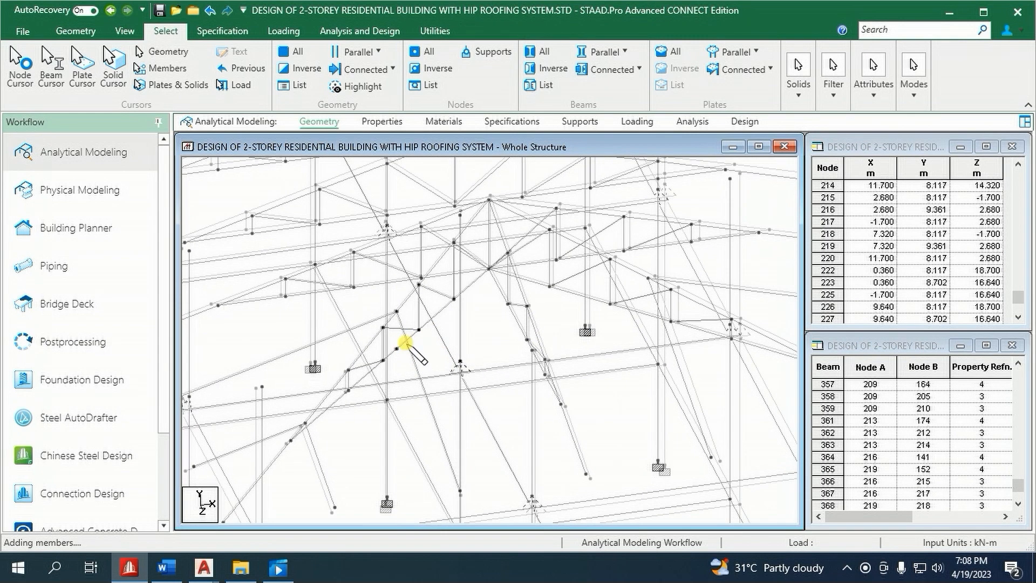
left_click(395, 345)
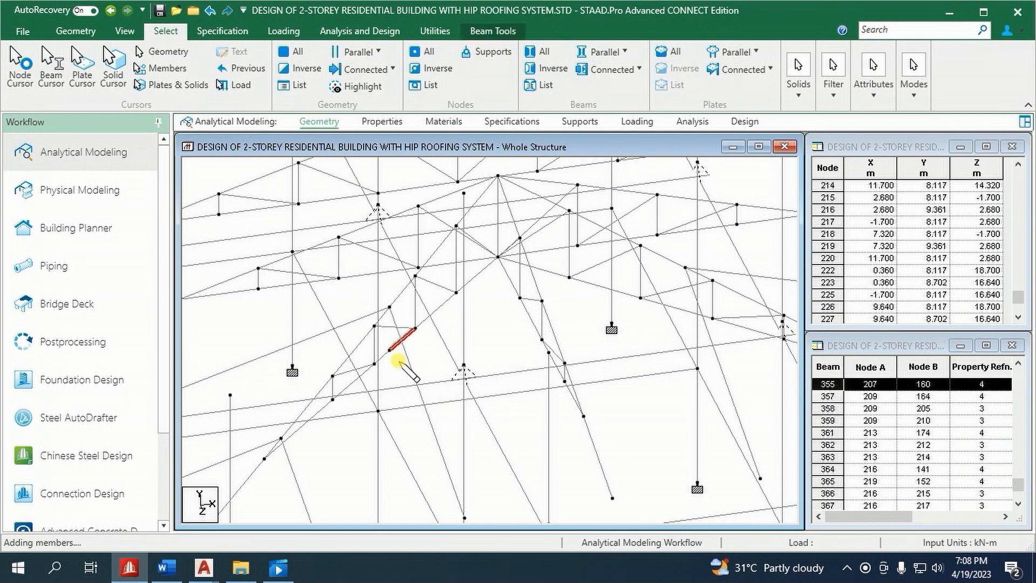
left_click(394, 371)
left_click(399, 348)
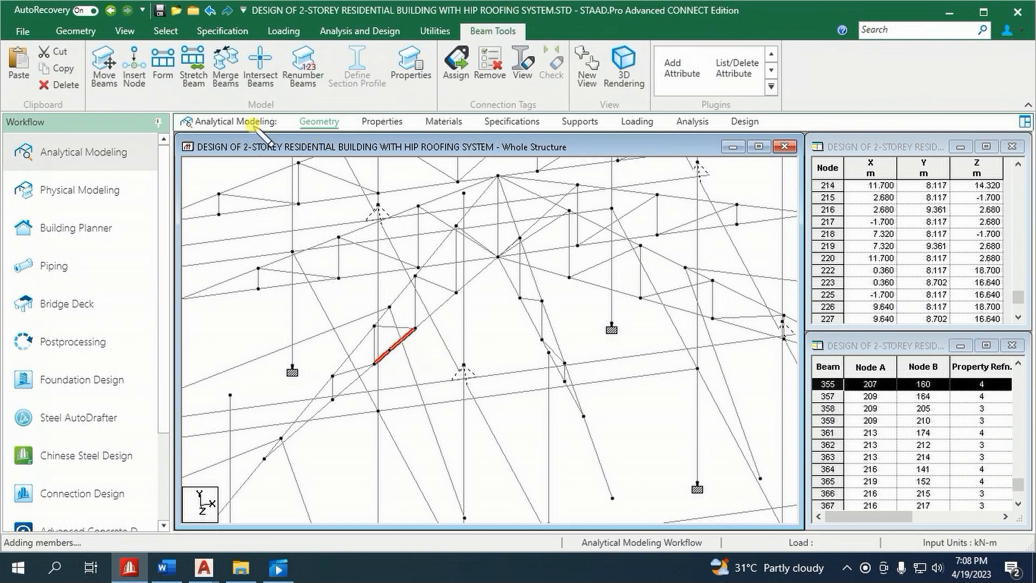
left_click(225, 65)
left_click(576, 166)
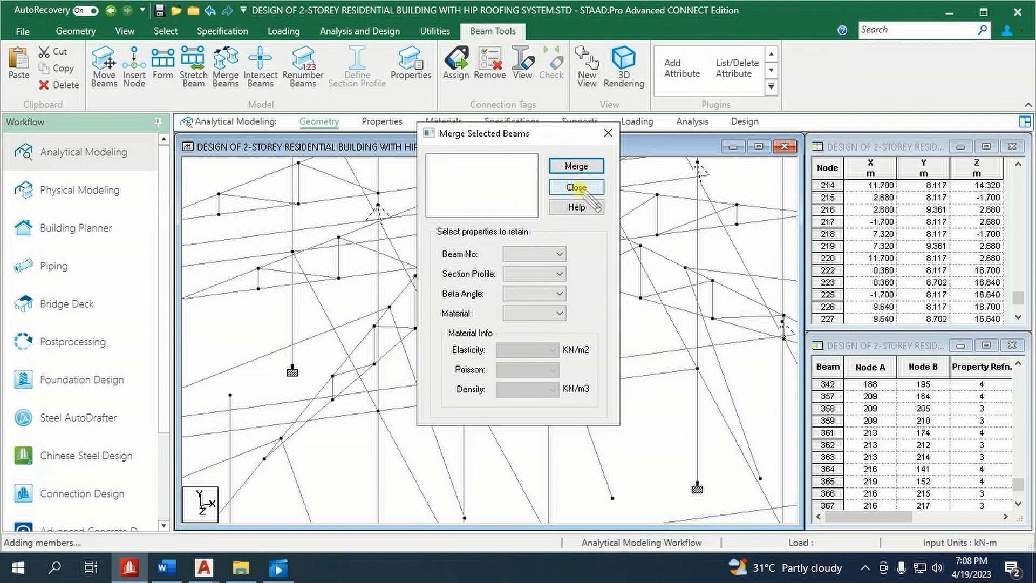
left_click(577, 188)
- Check the model again for beams with a missing property, and display the whole structure
scroll(469, 381, "down", 5)
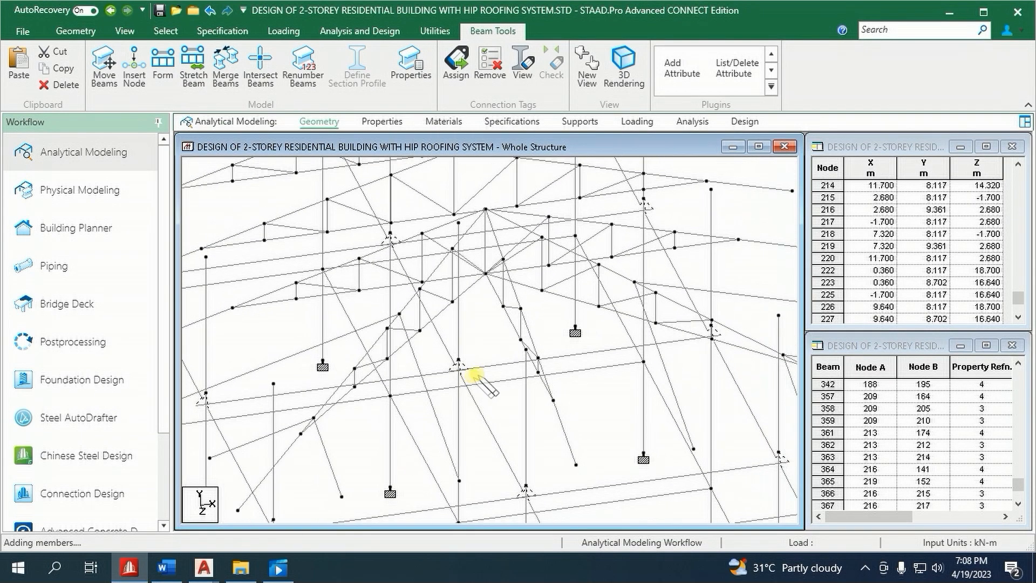
scroll(351, 419, "up", 1)
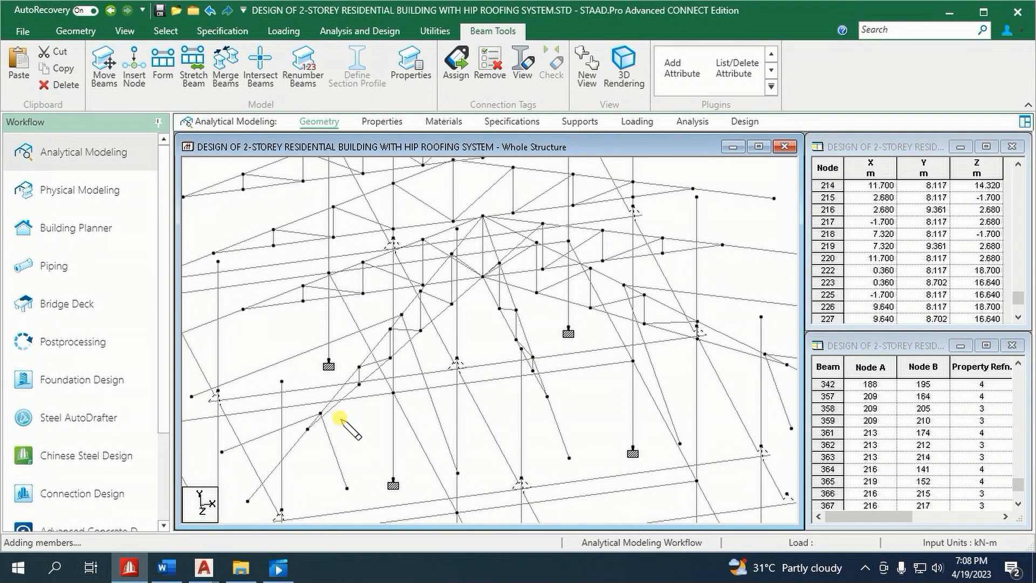
left_click(165, 30)
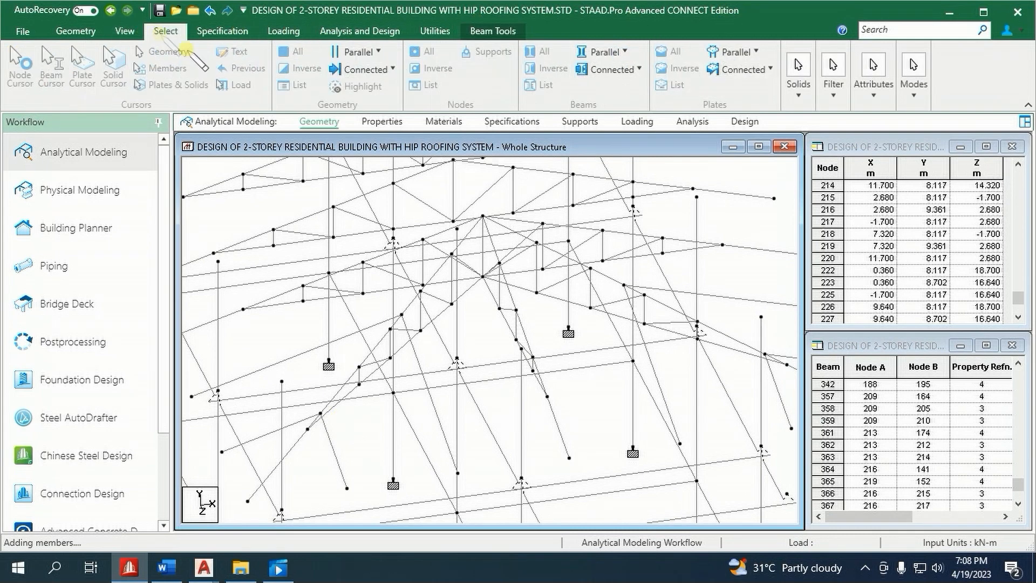
left_click(864, 93)
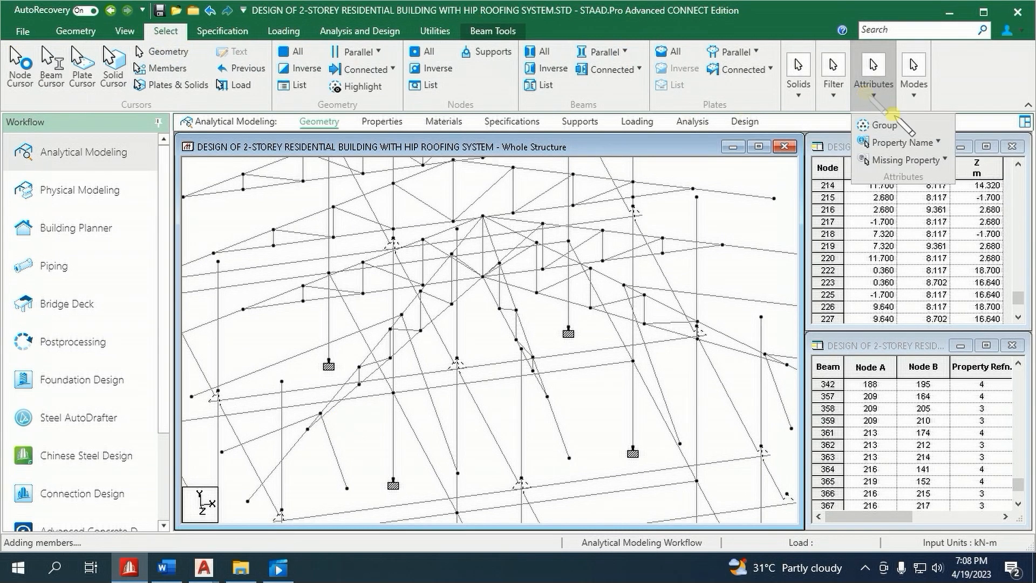
left_click(907, 161)
left_click(916, 259)
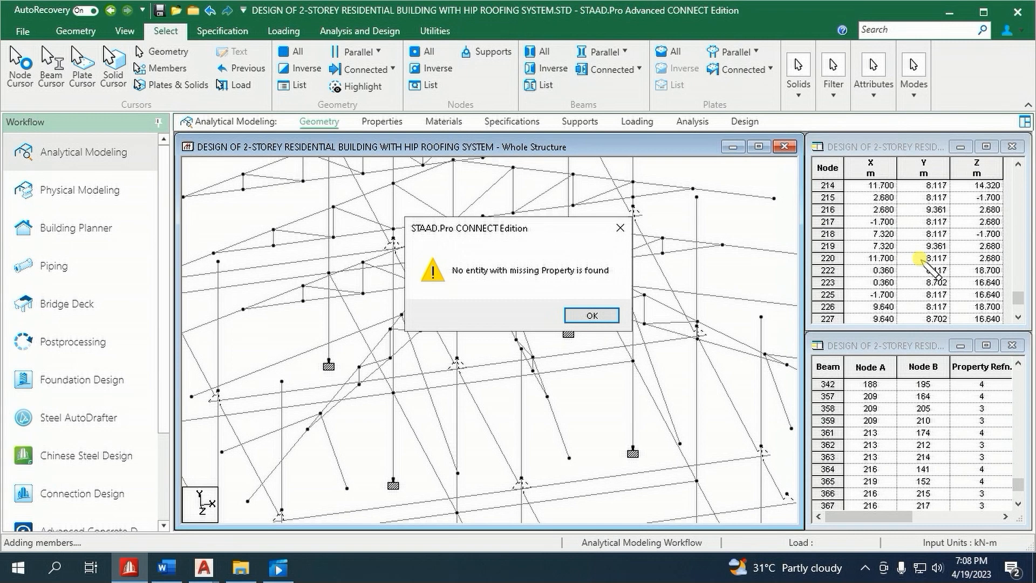
left_click(596, 316)
scroll(579, 382, "down", 1)
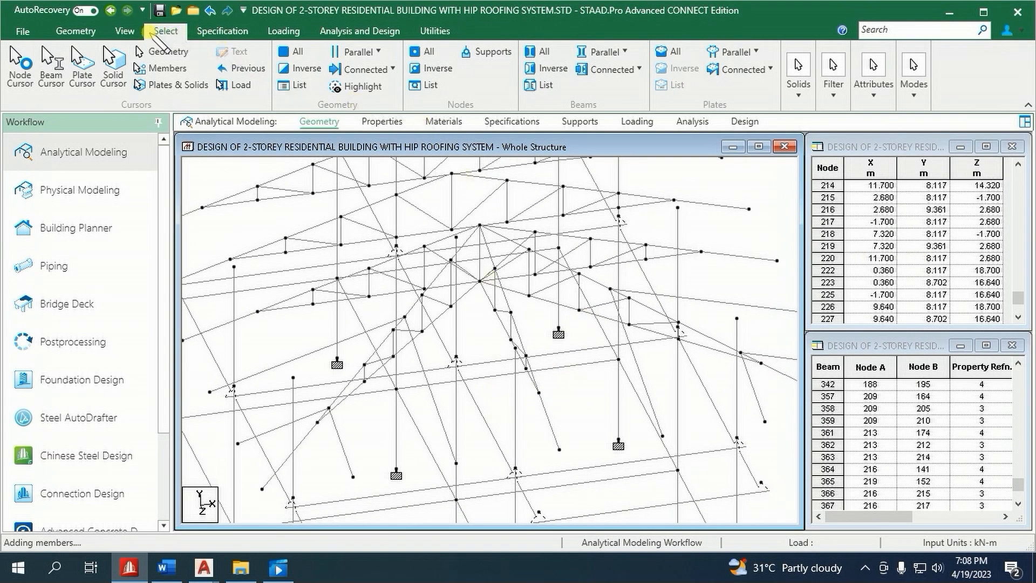
left_click(125, 31)
left_click(194, 62)
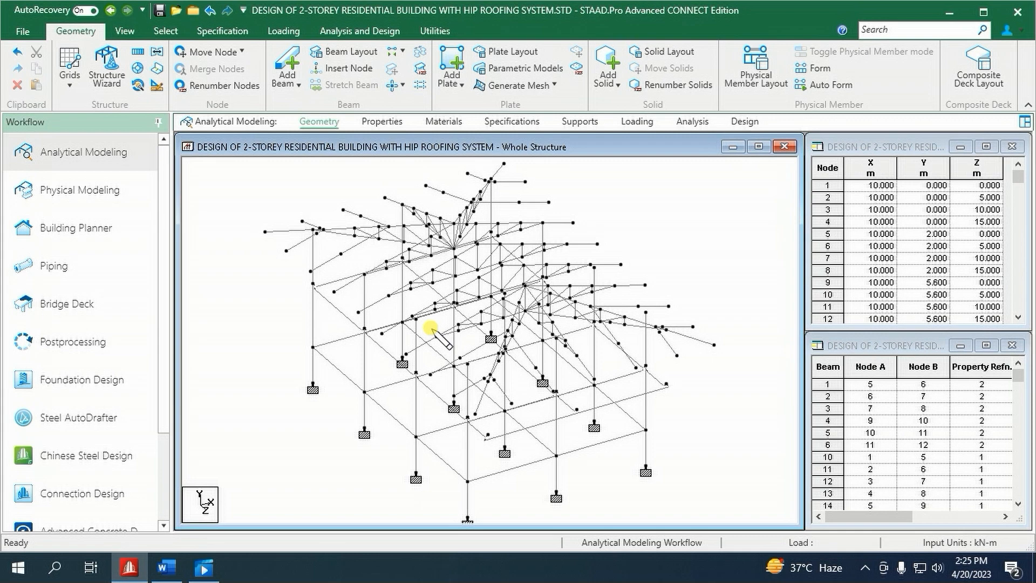
- Isolate the members that do not use the L30304 section in a new view in the active window
left_click(129, 31)
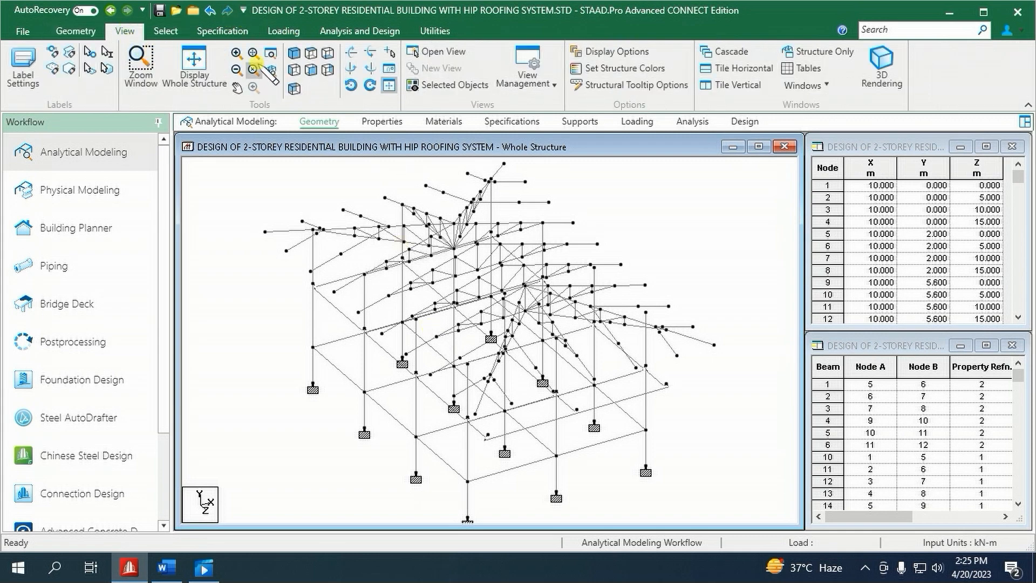
left_click(367, 120)
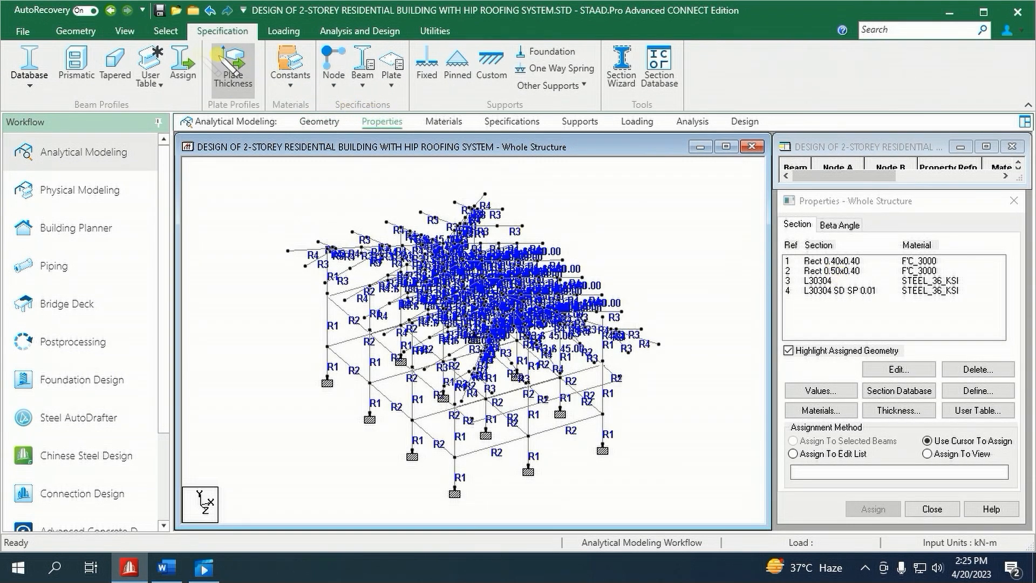
left_click(125, 31)
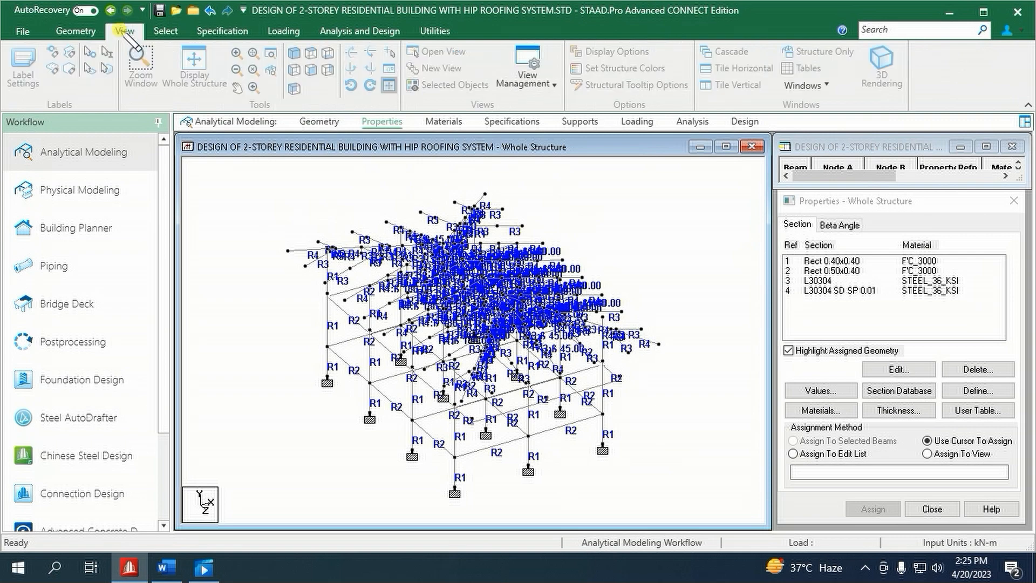
left_click(819, 280)
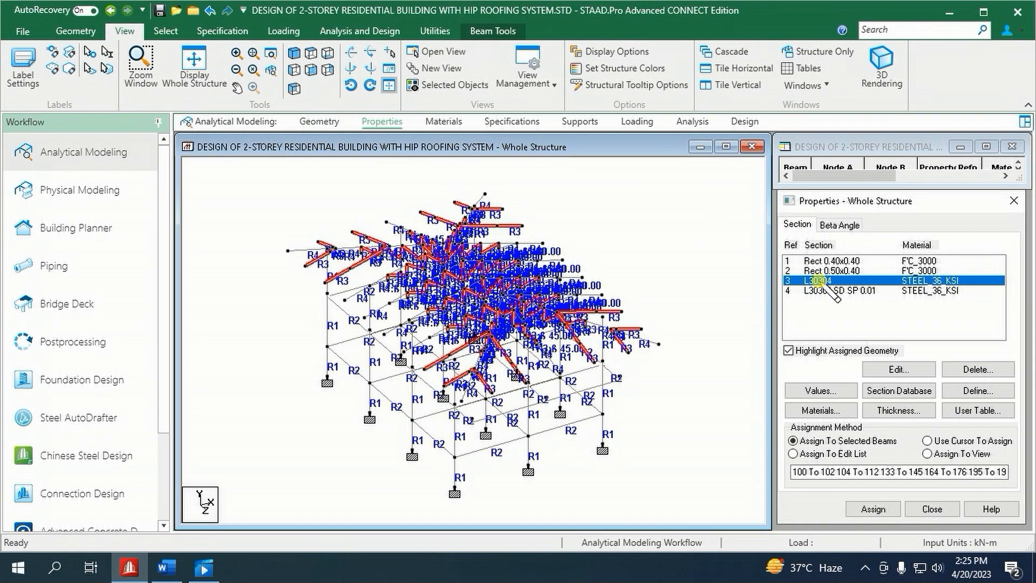
left_click(165, 30)
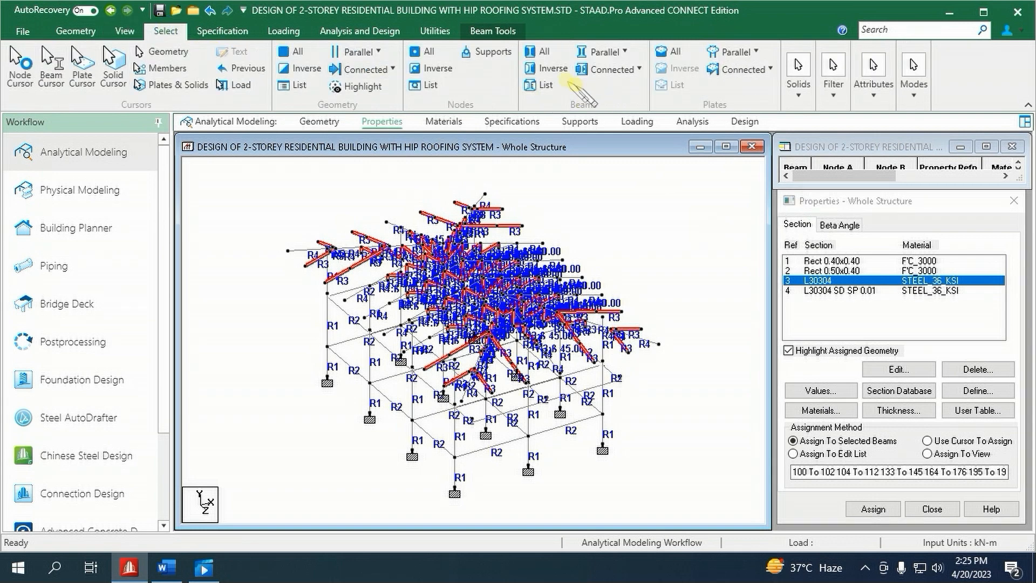
left_click(556, 69)
right_click(621, 235)
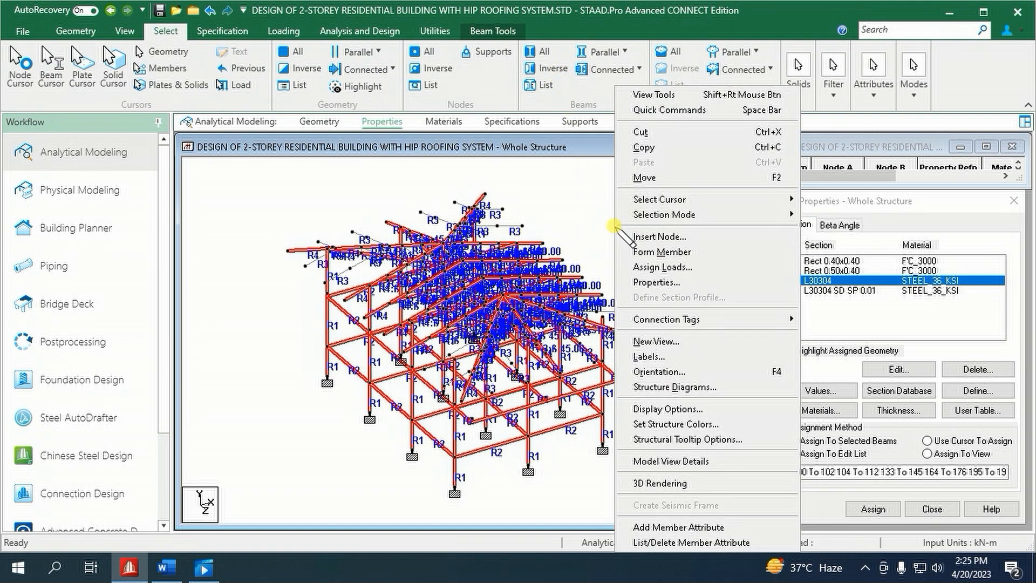
left_click(660, 341)
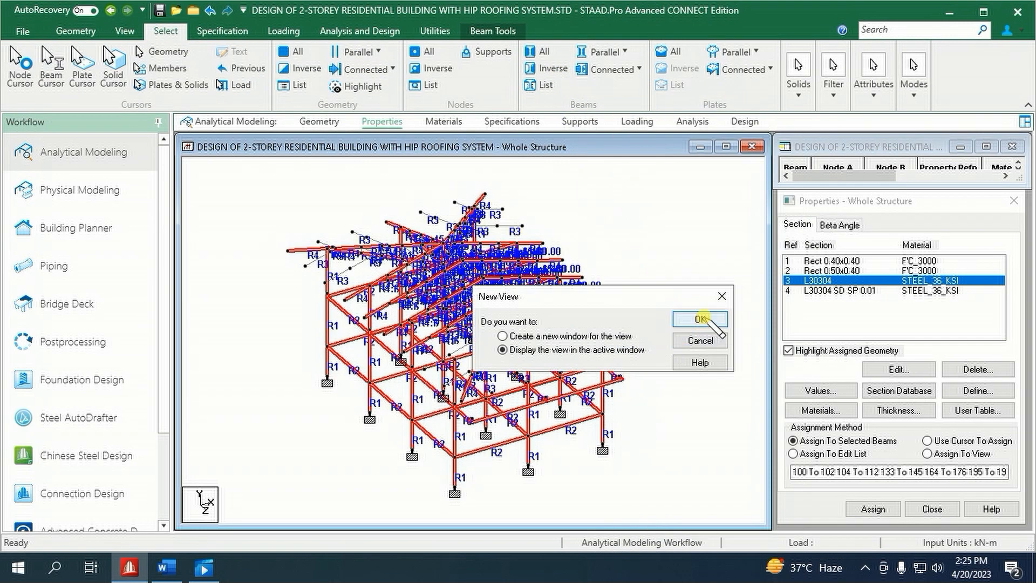
left_click(703, 317)
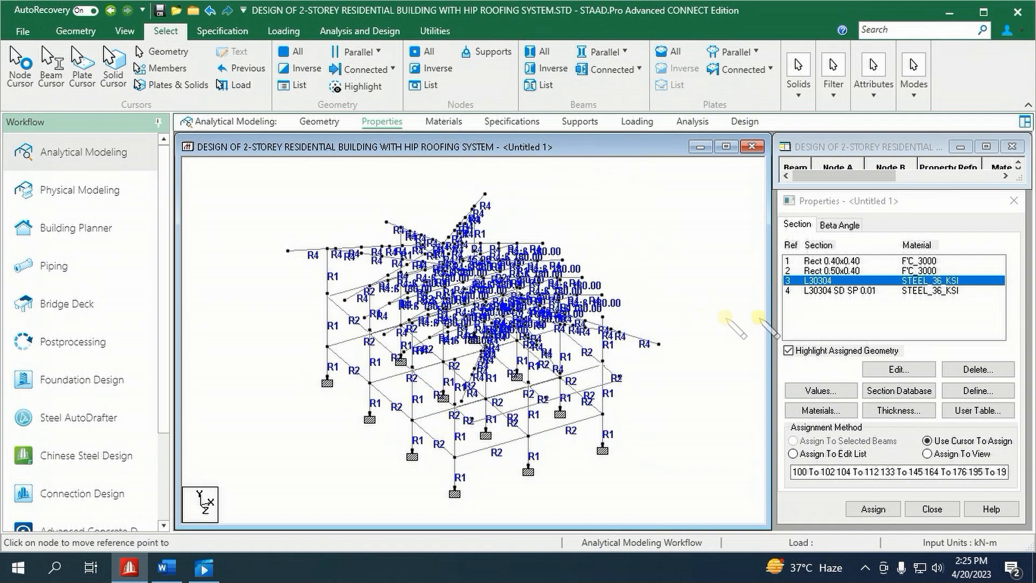
- Exclude the L30304 SD SP 0.01 members as well, displaying only the concrete frame in the active window
left_click(825, 292)
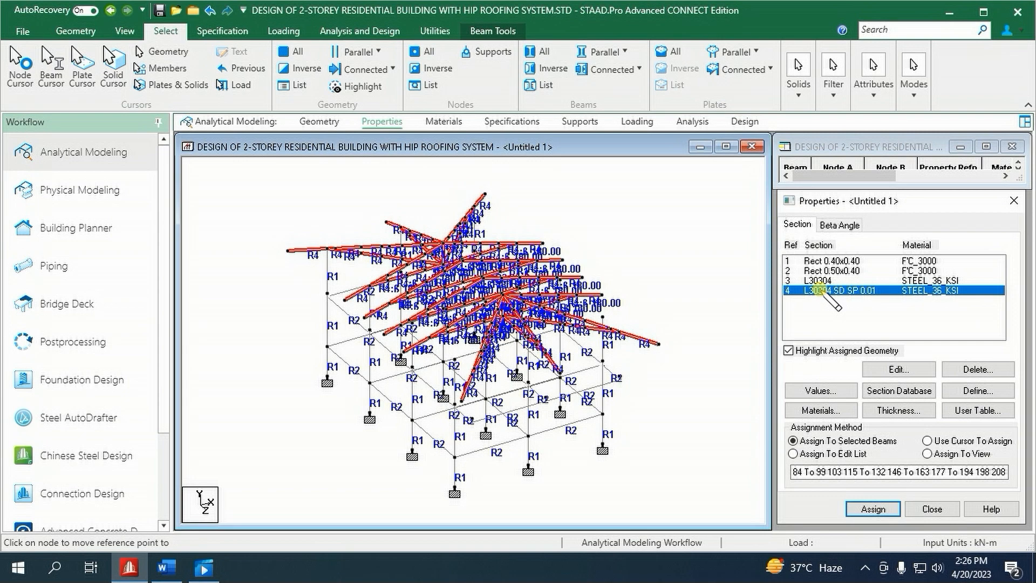
left_click(553, 69)
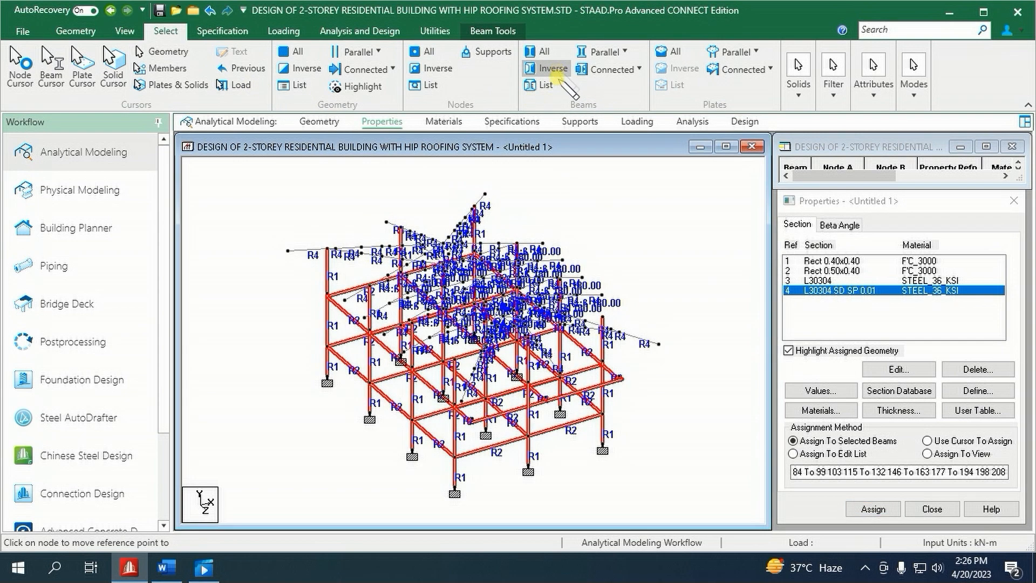
right_click(644, 222)
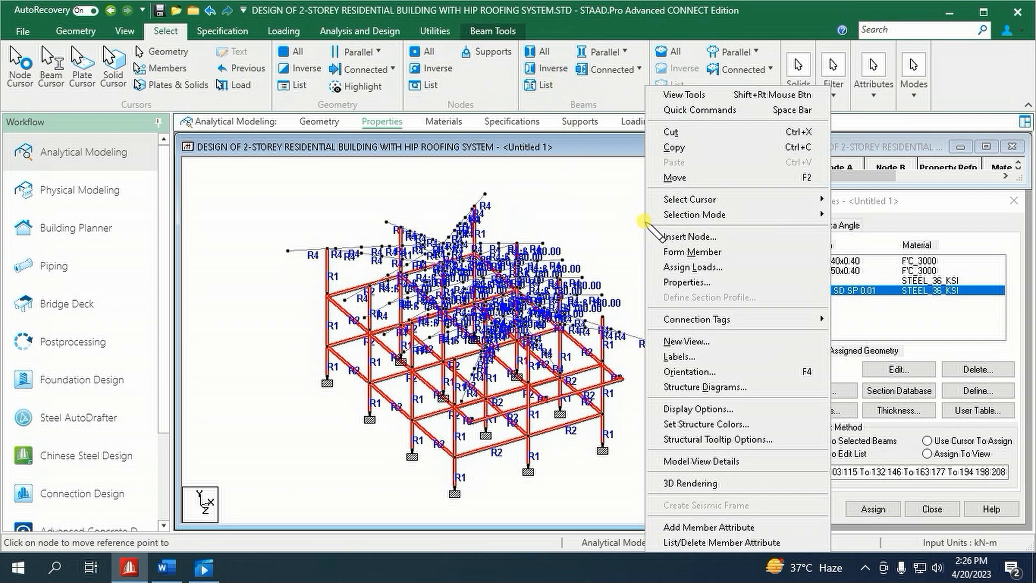
left_click(674, 339)
left_click(691, 319)
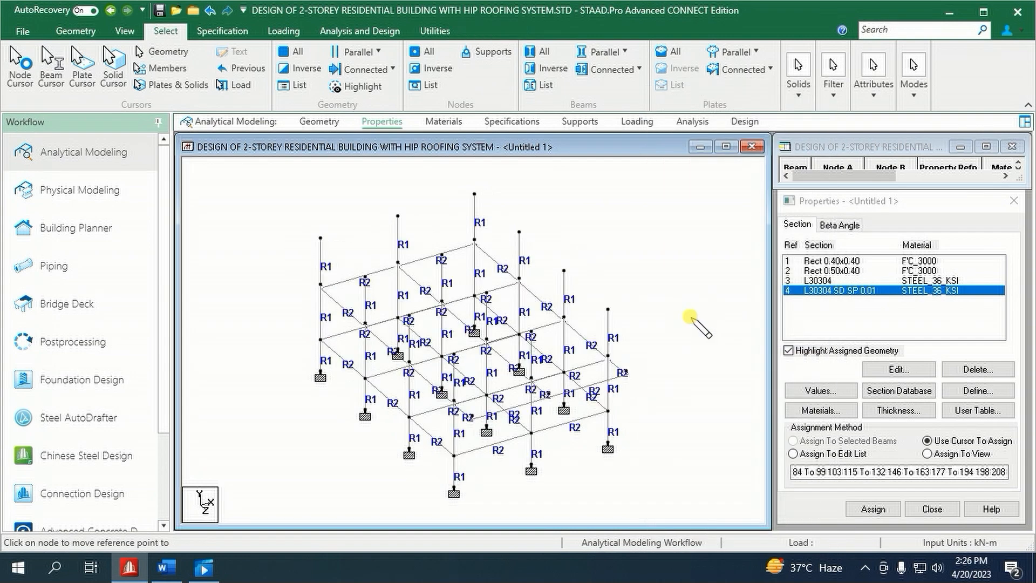
- Select all Rect 0.50x0.40 beams of the upper floor level in the side elevation and copy them
left_click(124, 31)
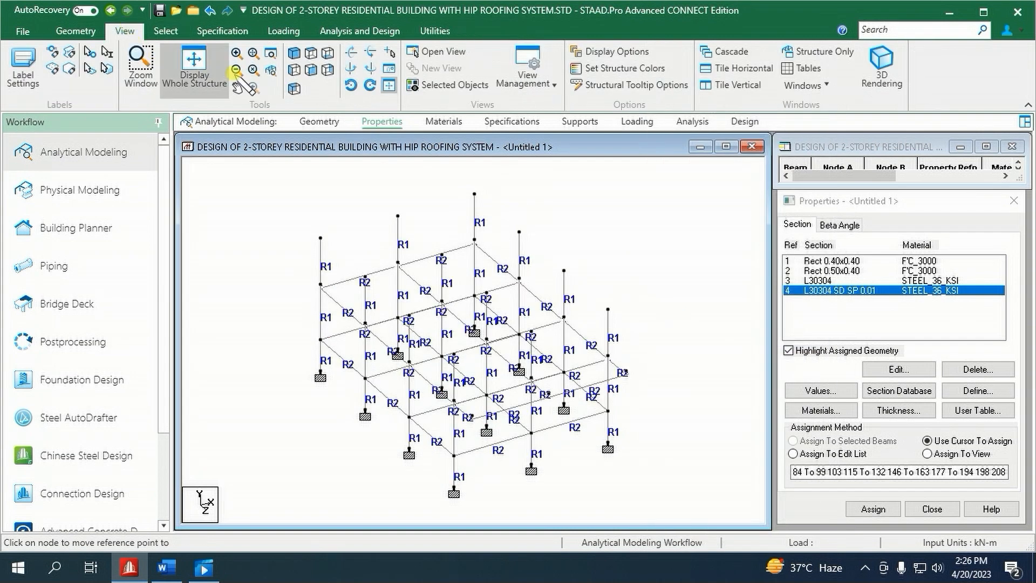
left_click(294, 70)
left_click_drag(216, 301, 721, 325)
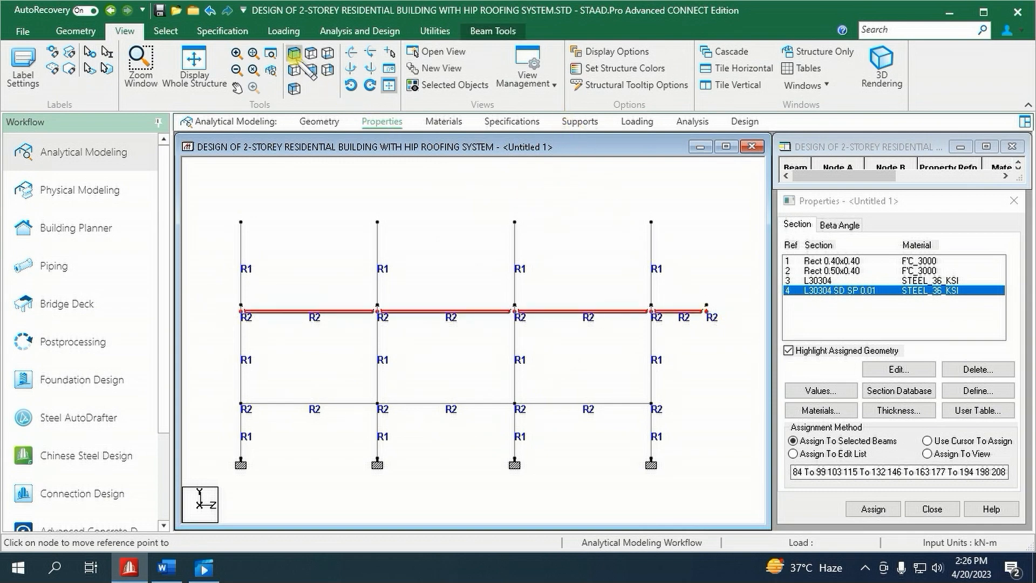
left_click(293, 53)
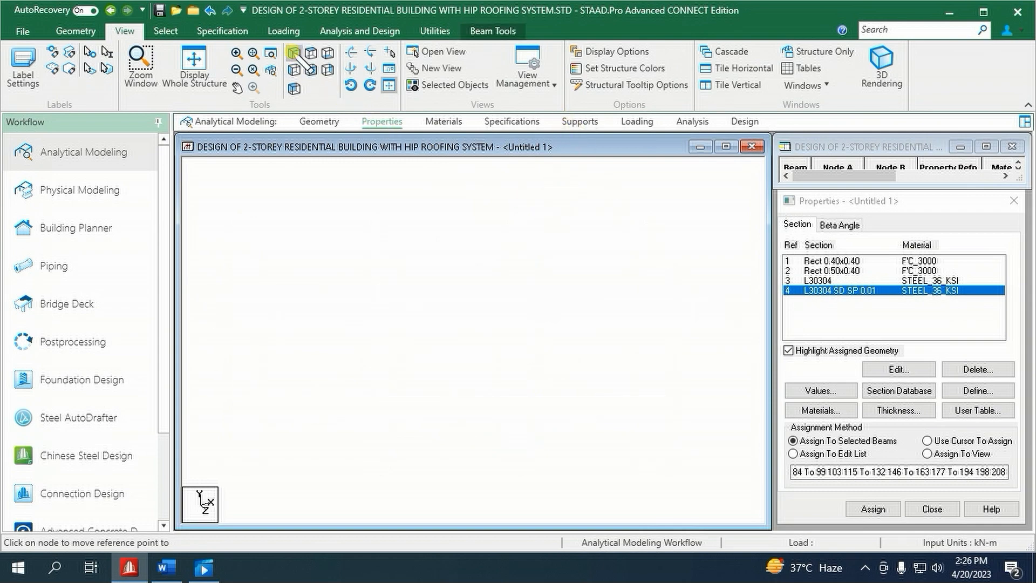
right_click(618, 233)
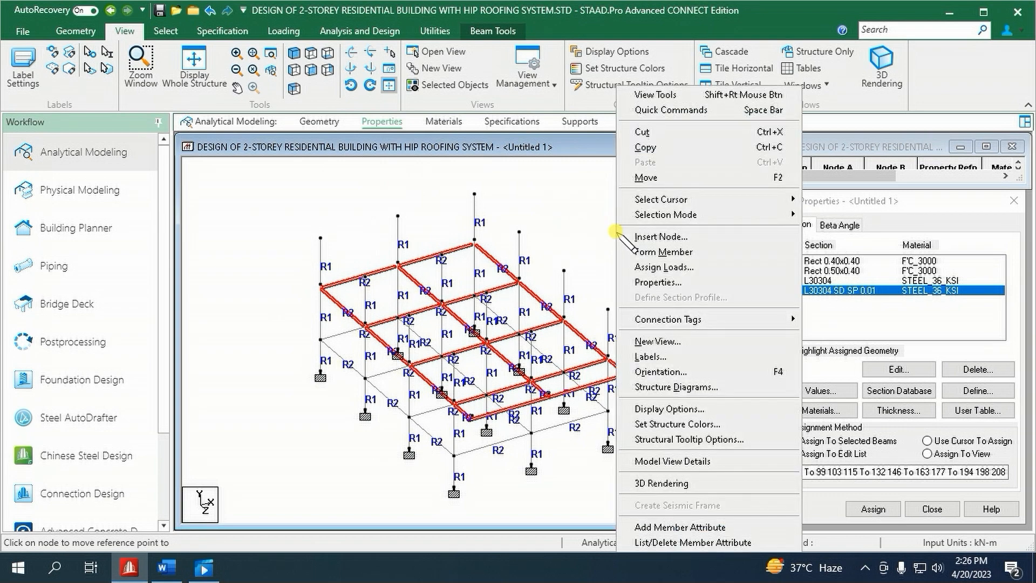
left_click(648, 146)
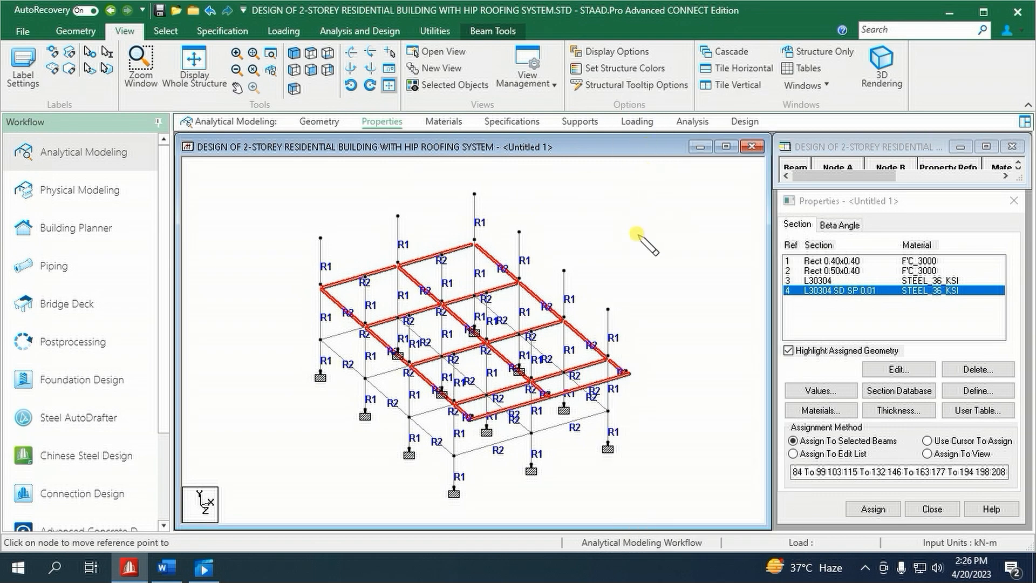
- Paste the copied floor beams at the column tops, 3 m higher in Y, using the grid's corner node as reference point
right_click(637, 236)
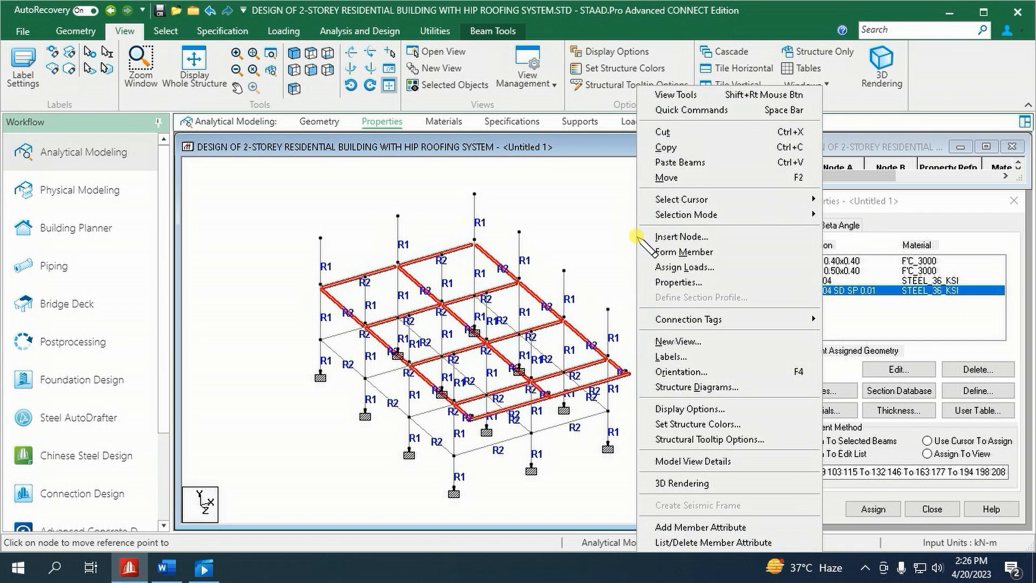
left_click(671, 160)
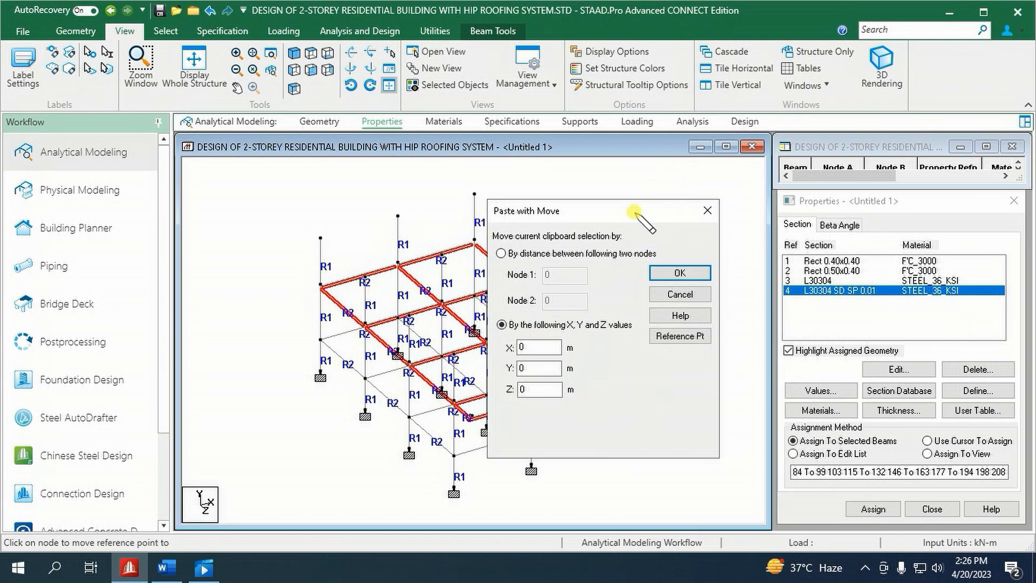
left_click_drag(642, 205, 659, 192)
left_click(697, 324)
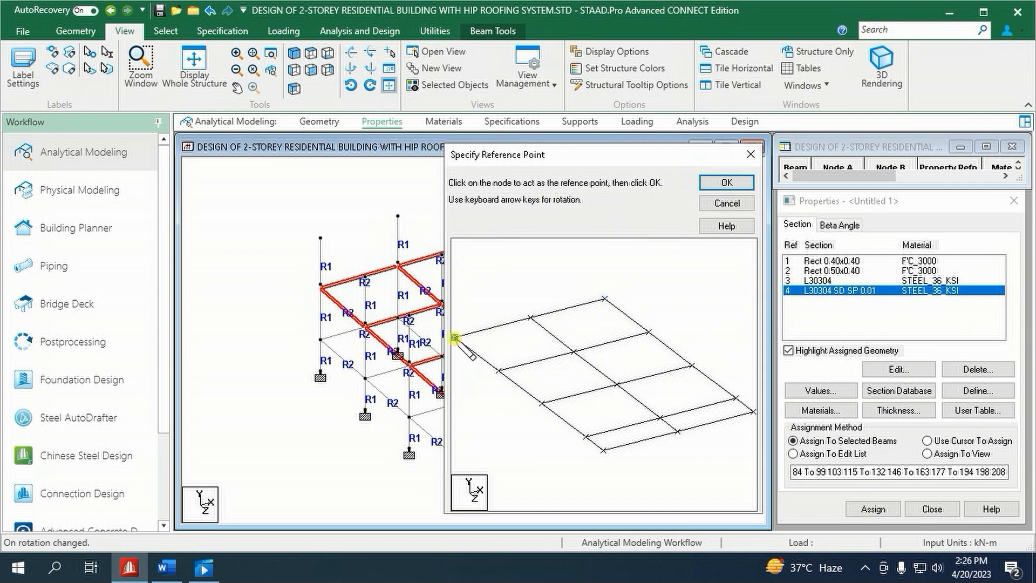
left_click(724, 182)
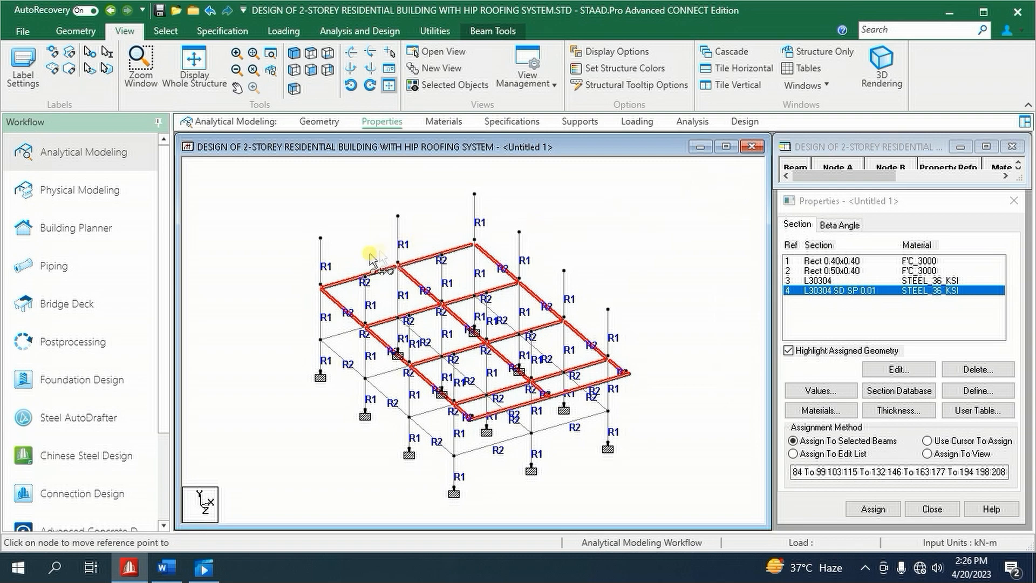
left_click(320, 239)
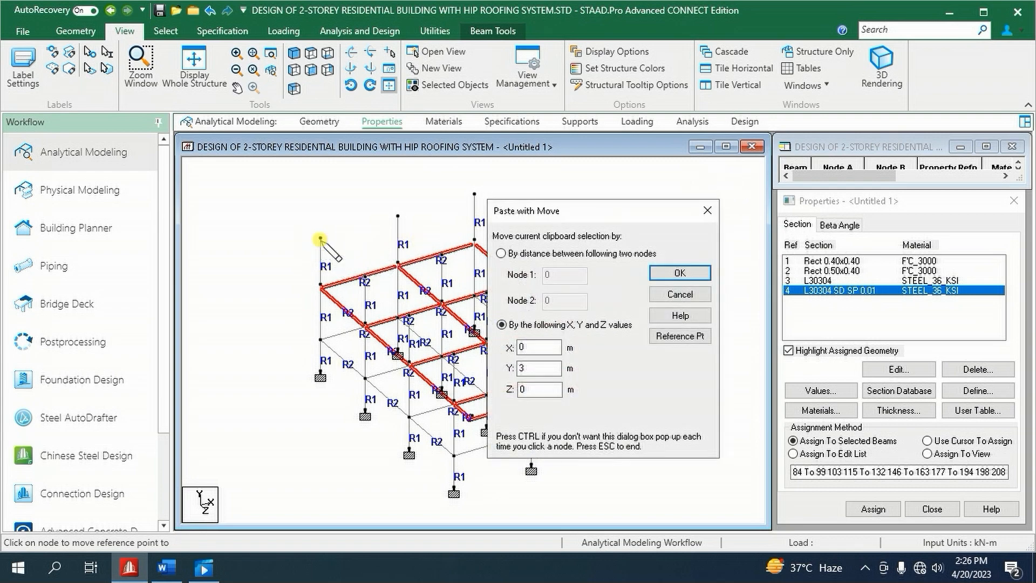
left_click(680, 274)
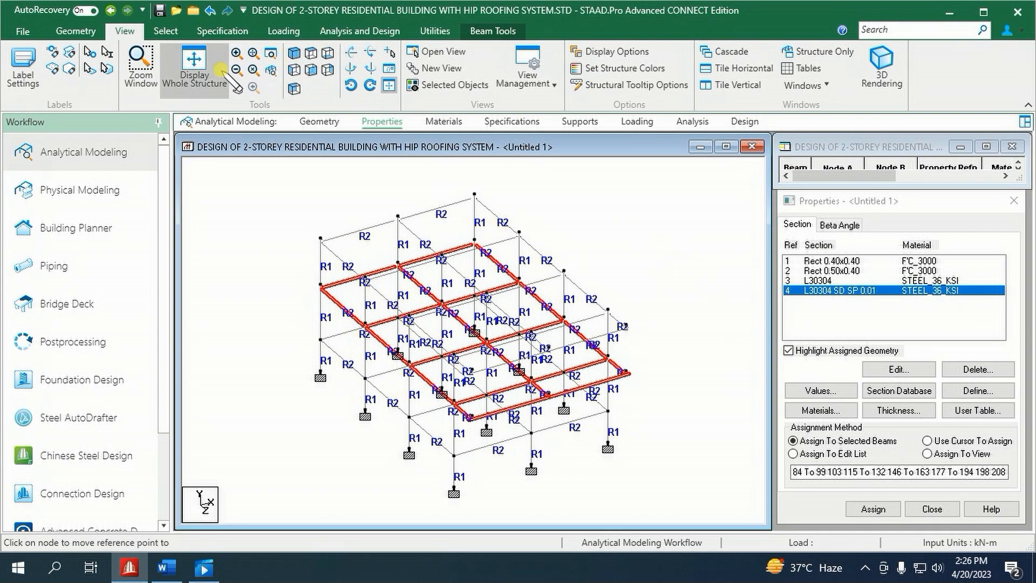
- From the whole structure, isolate the roof framing, roof beams and top-storey columns in the active window and show them in isometric view
left_click(194, 63)
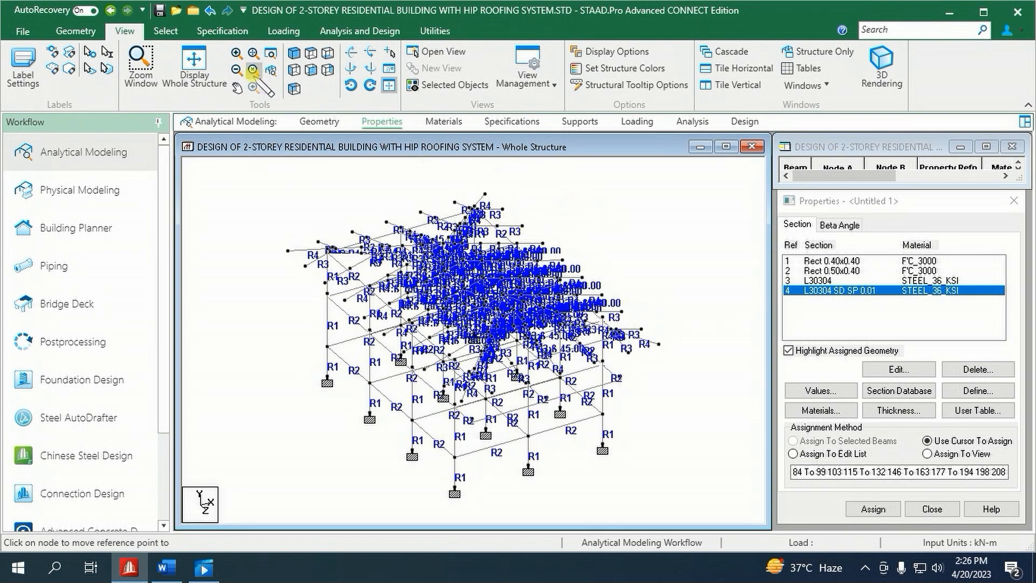
left_click(292, 68)
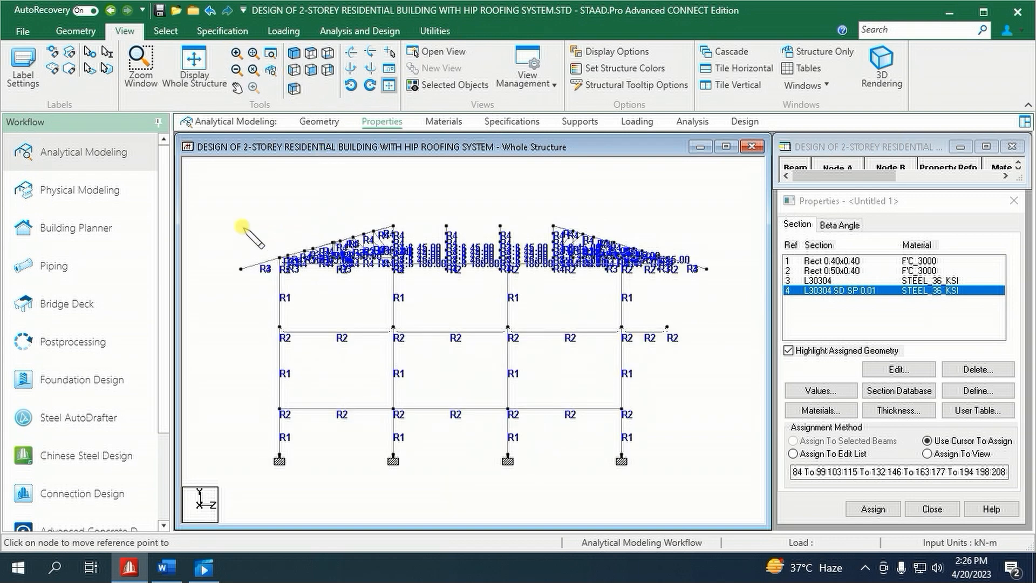
left_click_drag(225, 184, 712, 328)
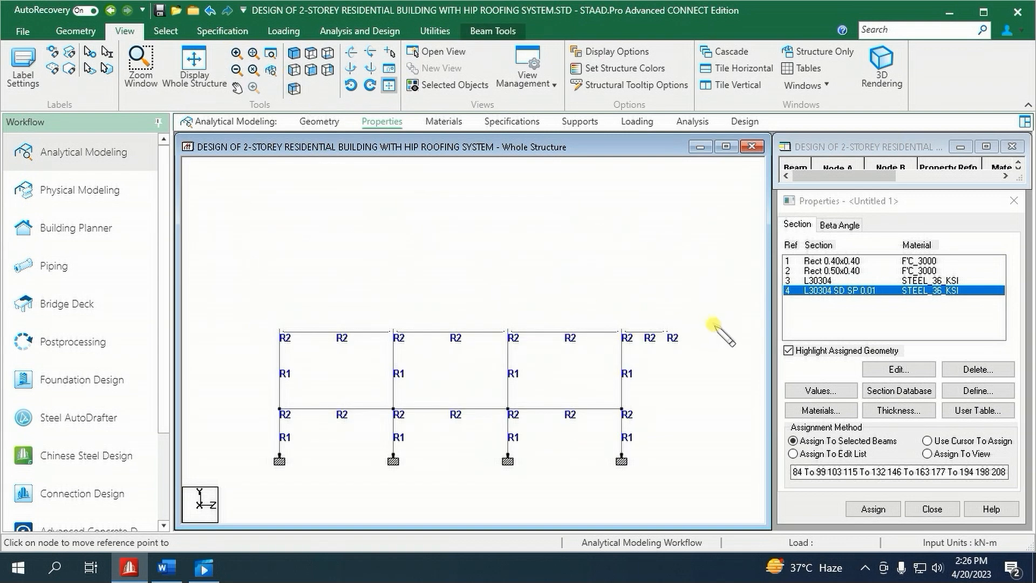
right_click(689, 224)
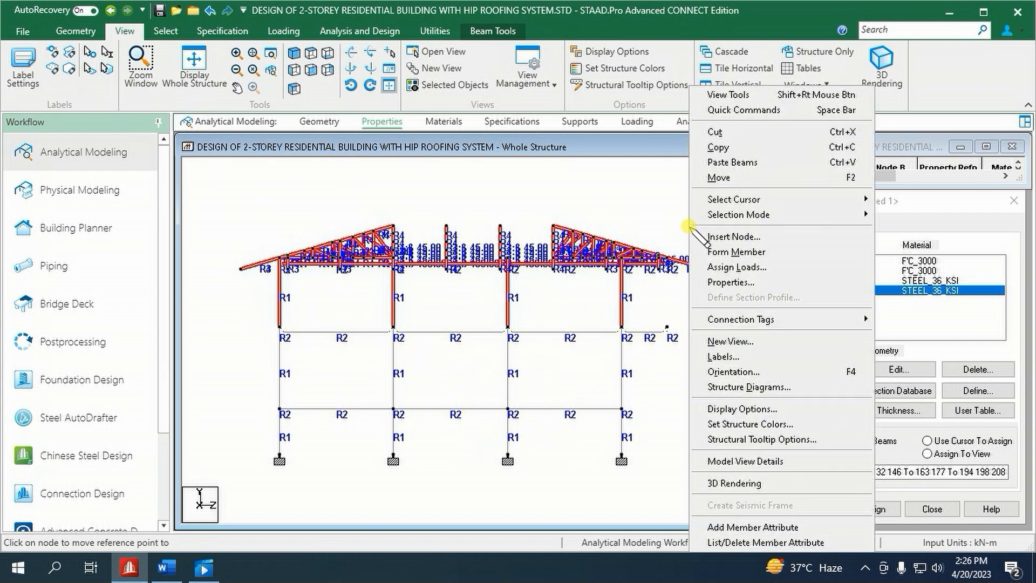
left_click(730, 341)
left_click(757, 319)
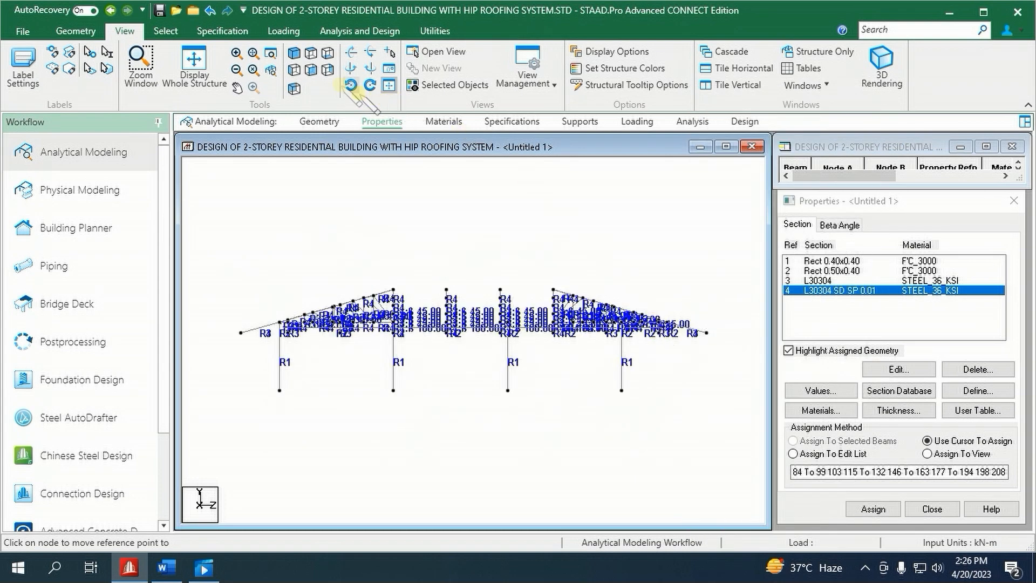
left_click(294, 53)
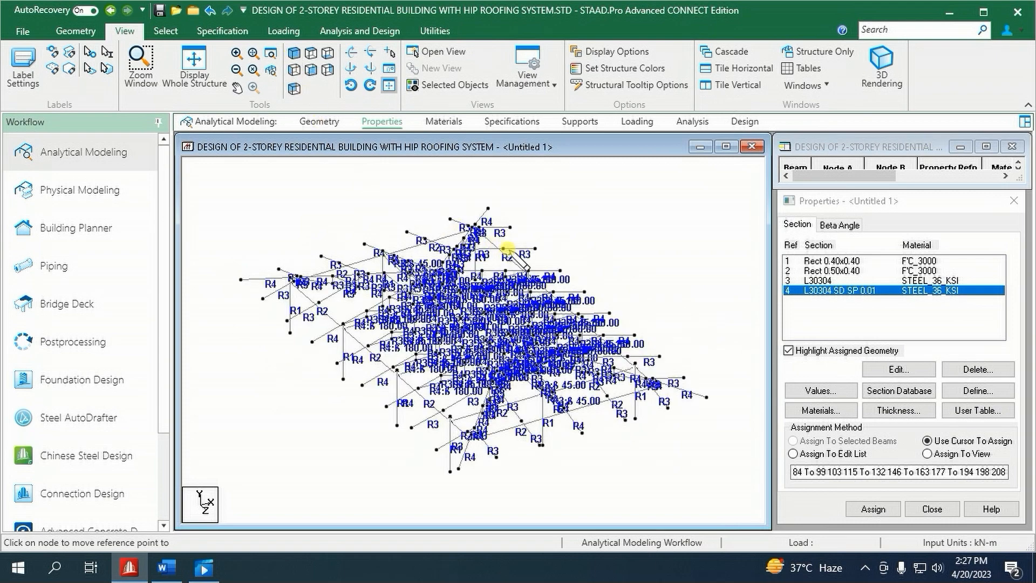
- Intersect all the beams in the isolated roof and top-storey view, and clear the selection
left_click_drag(209, 173, 699, 507)
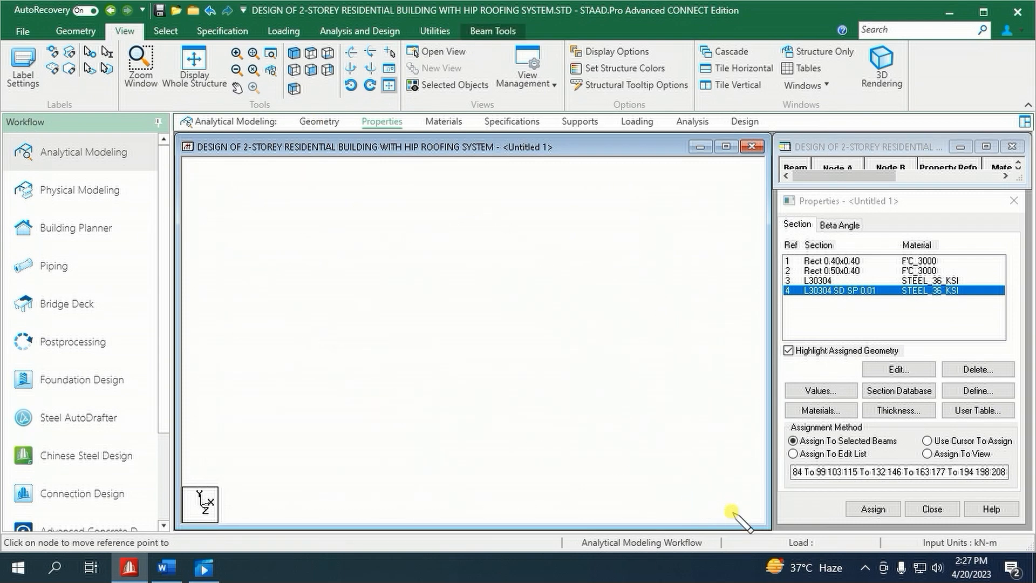
left_click(504, 29)
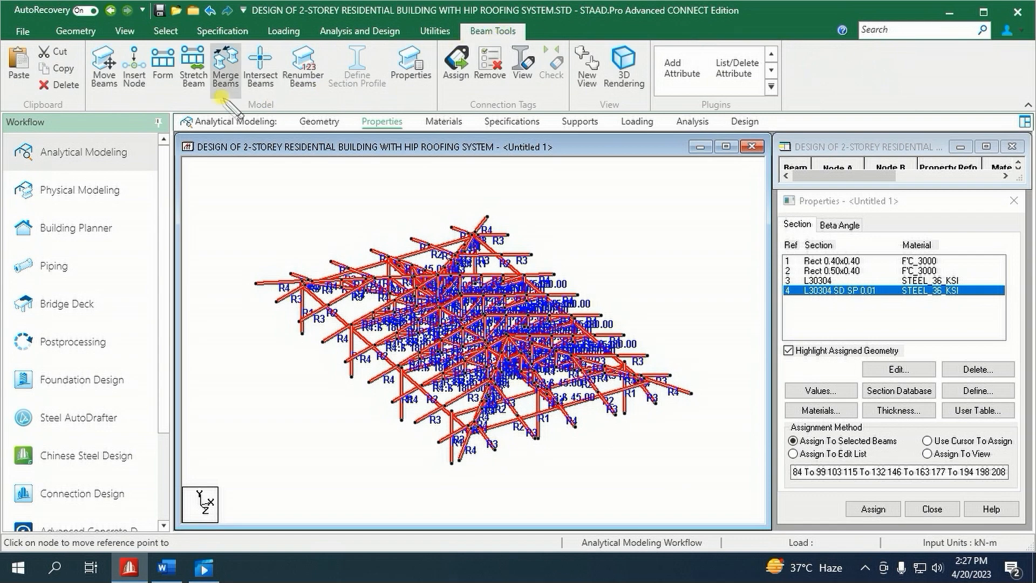
left_click(260, 67)
left_click(462, 310)
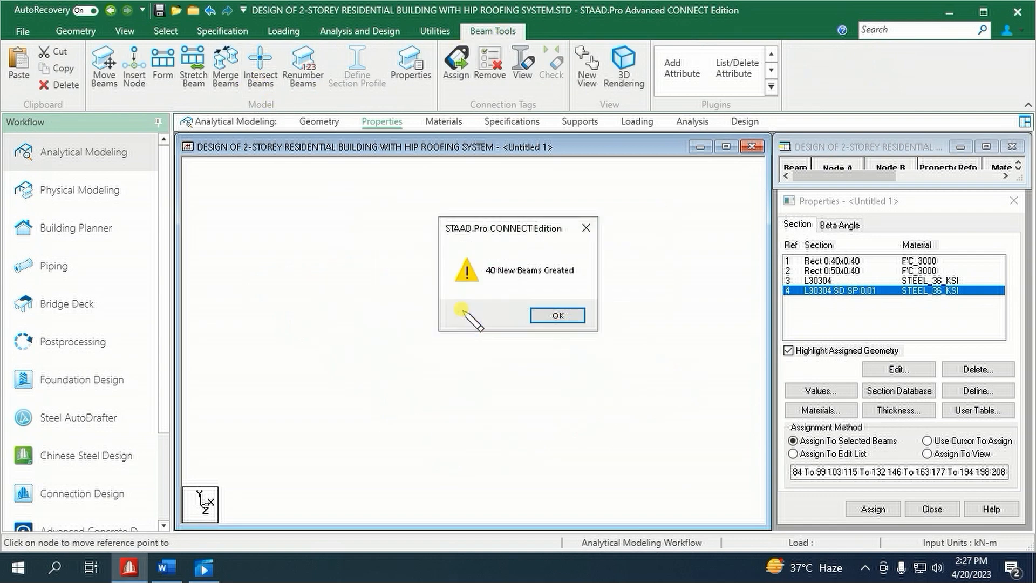
left_click(542, 313)
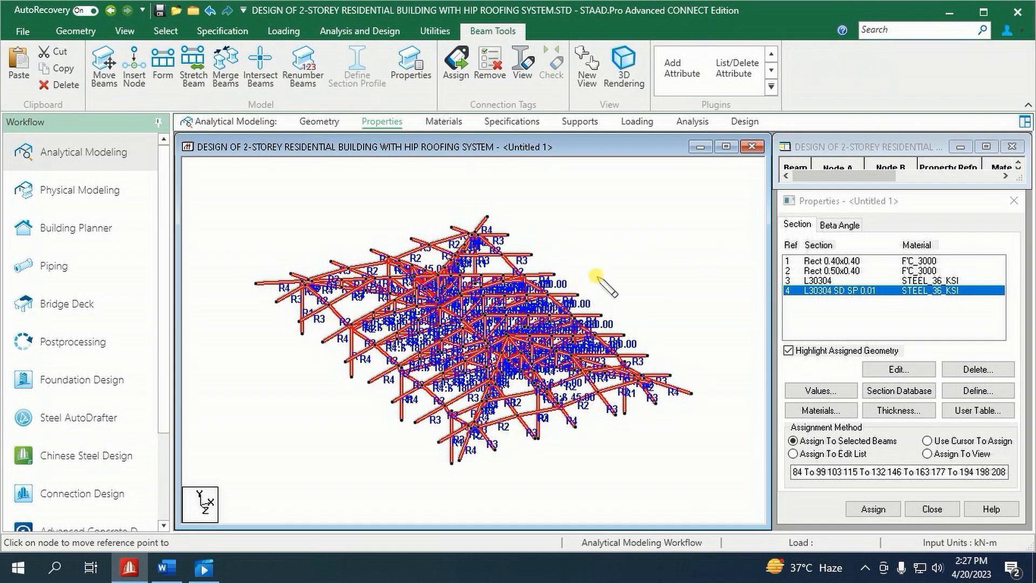
left_click(615, 273)
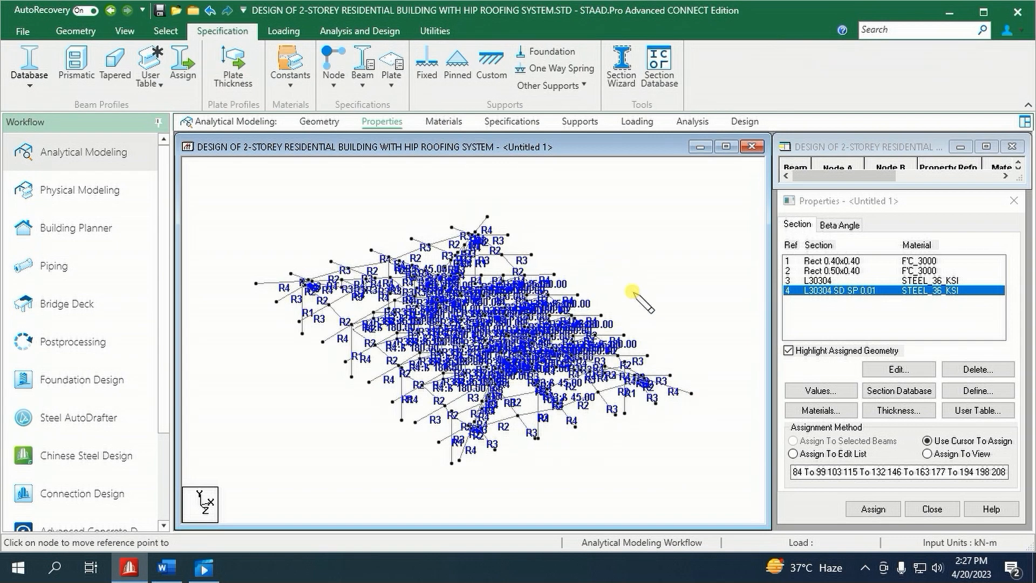
- Isolate every member except the L30304 ones in the active window
left_click(816, 280)
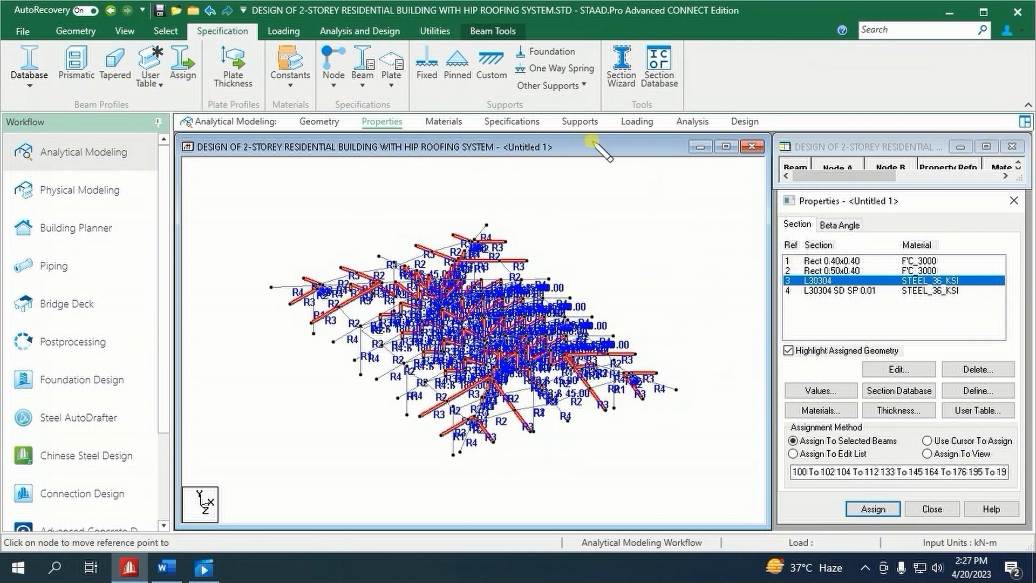
left_click(166, 30)
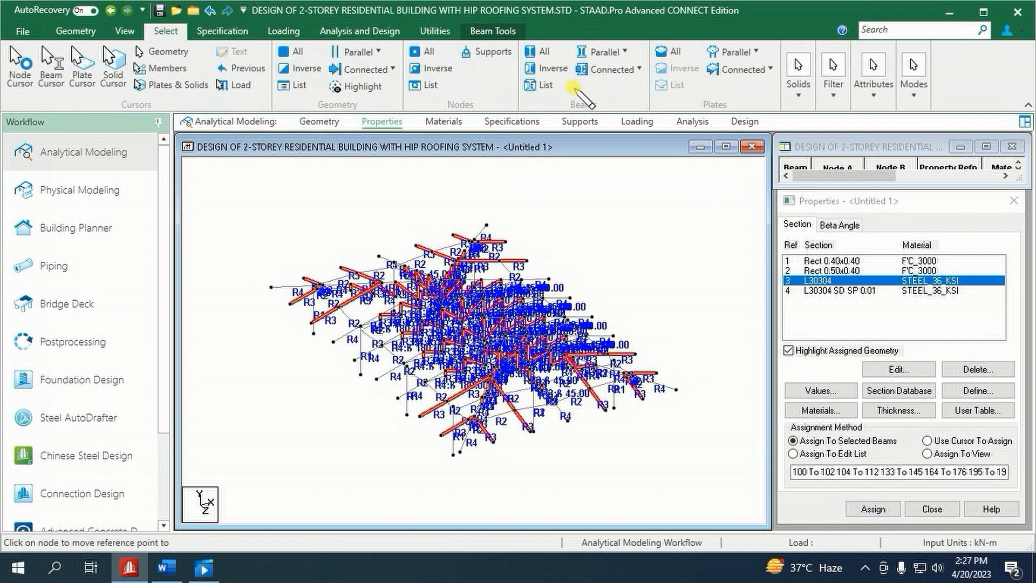
left_click(531, 52)
right_click(605, 222)
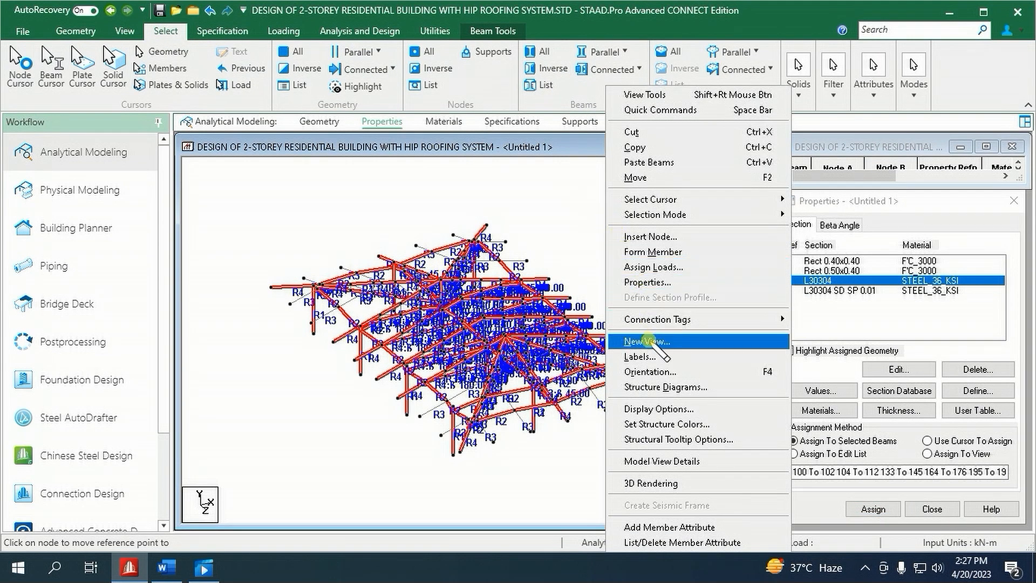
left_click(648, 341)
left_click(753, 320)
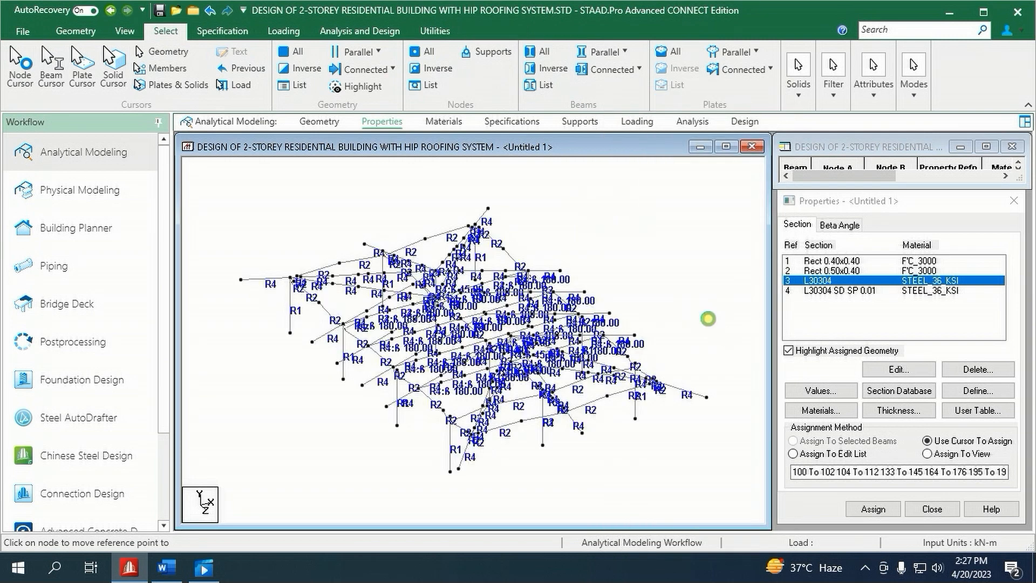
- Exclude the L30304 SD SP 0.01 members too, leaving only the concrete roof beams and top-storey columns in the active window
left_click(829, 290)
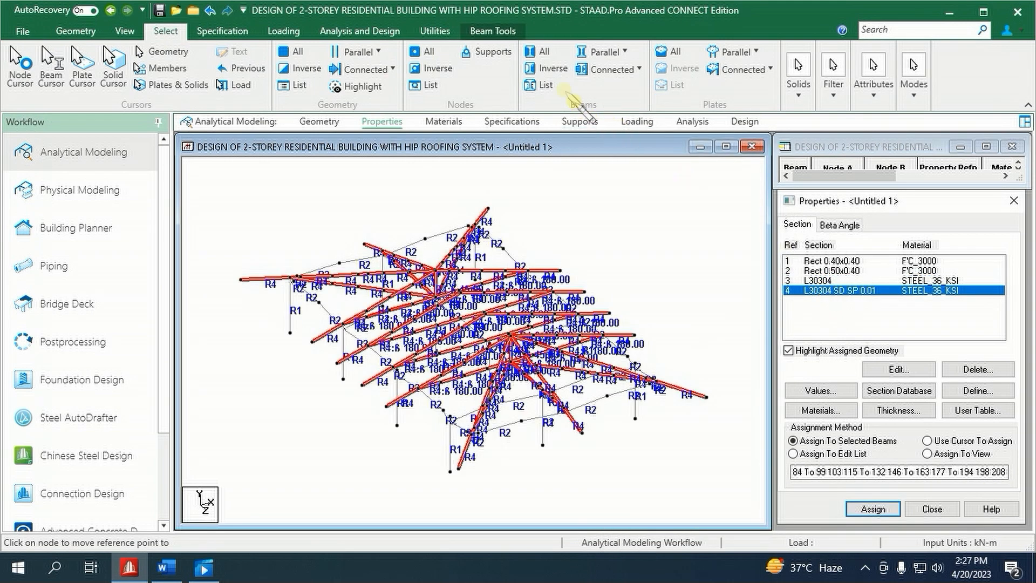
left_click(551, 68)
right_click(627, 217)
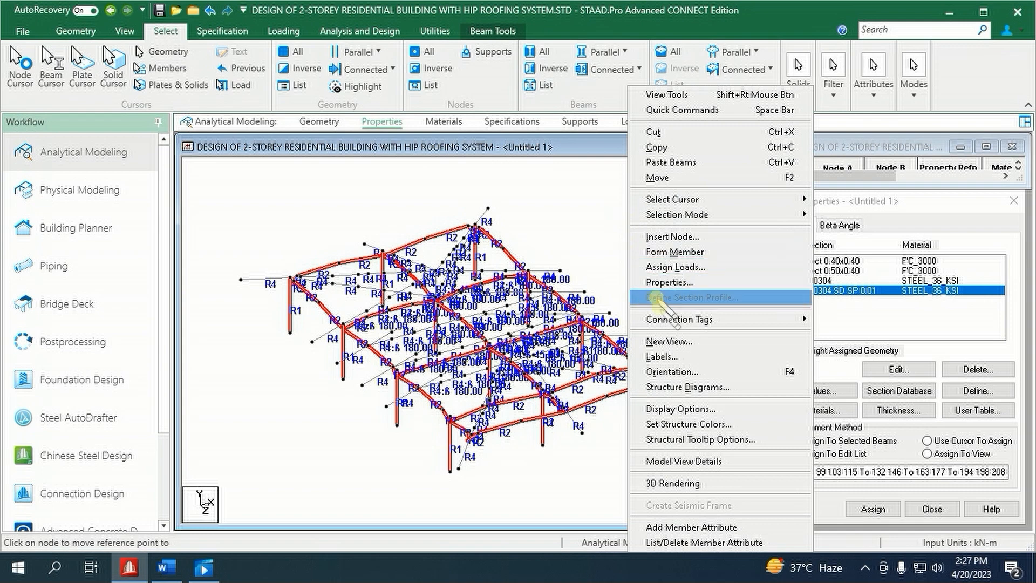
left_click(670, 340)
left_click(699, 320)
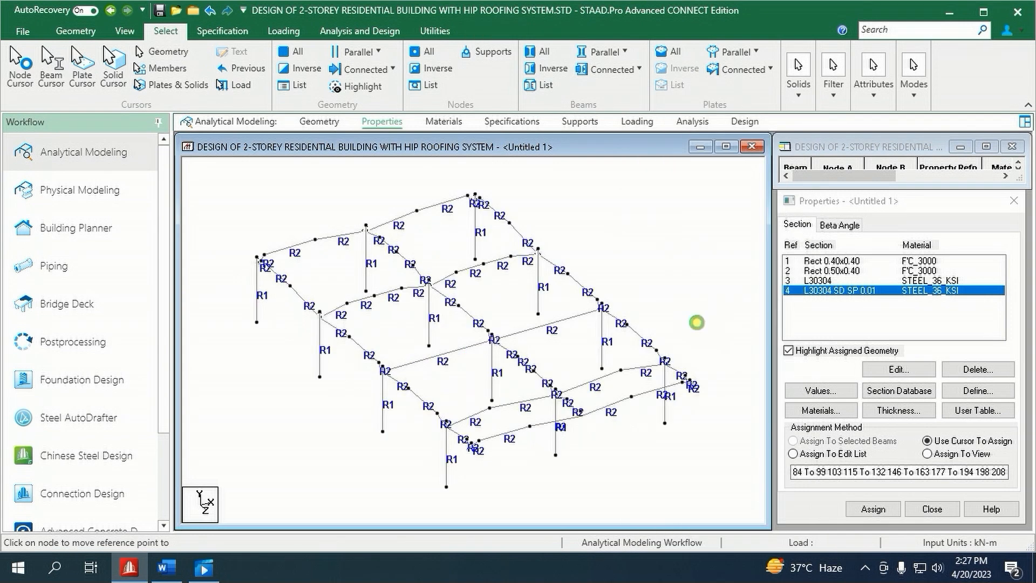
- Assign the START 0.2 -0.25 0 beam offset specification to all beams parallel to X
left_click(125, 31)
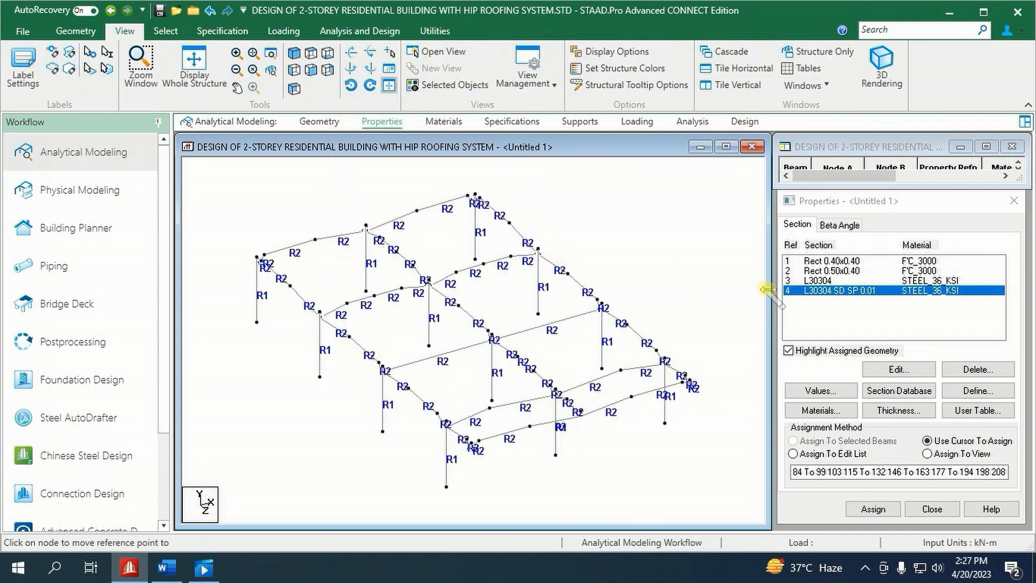
left_click(499, 123)
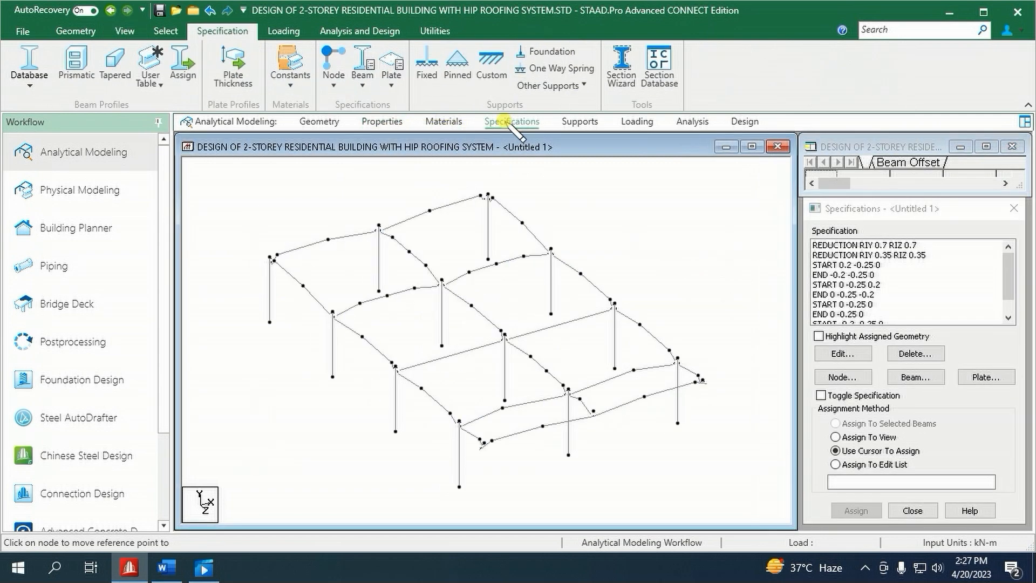
left_click(855, 265)
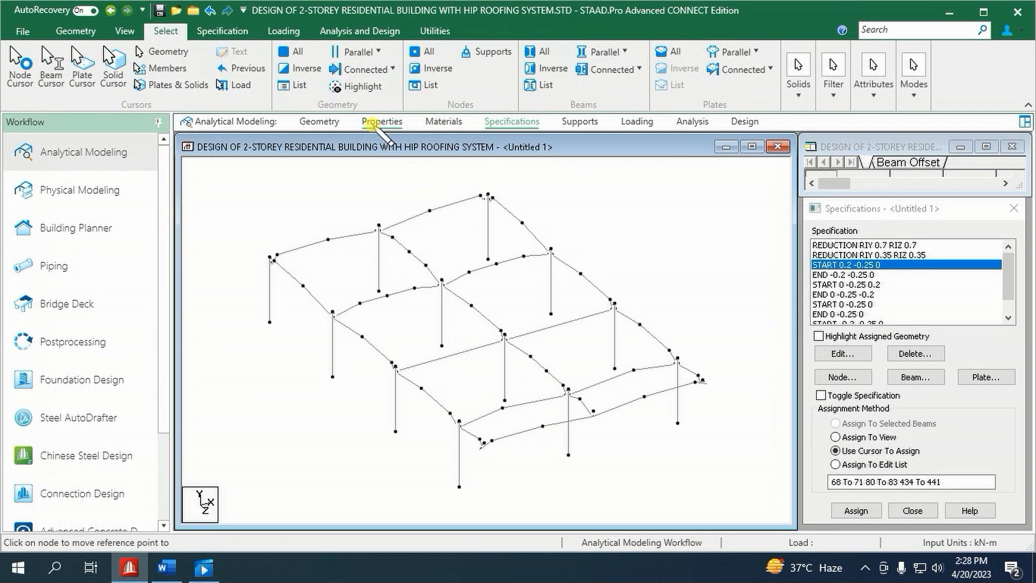
left_click(625, 52)
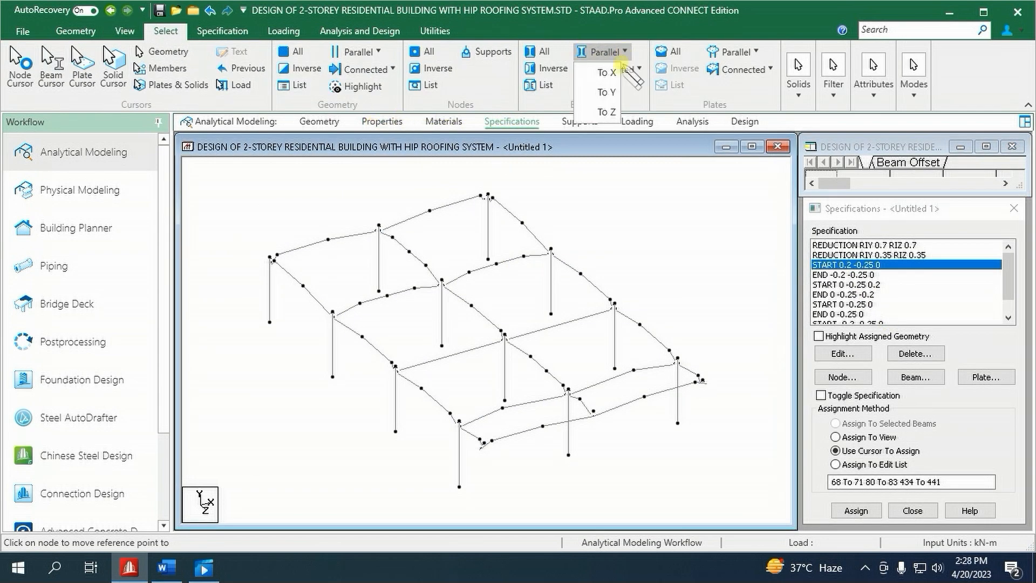
left_click(606, 73)
left_click(856, 511)
left_click(917, 401)
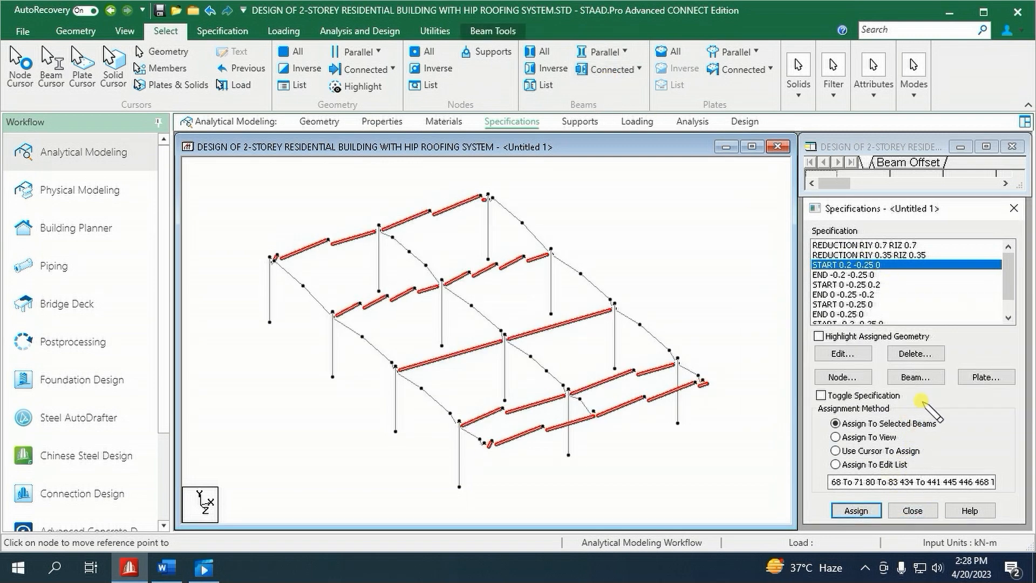
- Assign the END -0.2 -0.25 0 offset specification to the selected X-direction beams
left_click(850, 275)
left_click(857, 510)
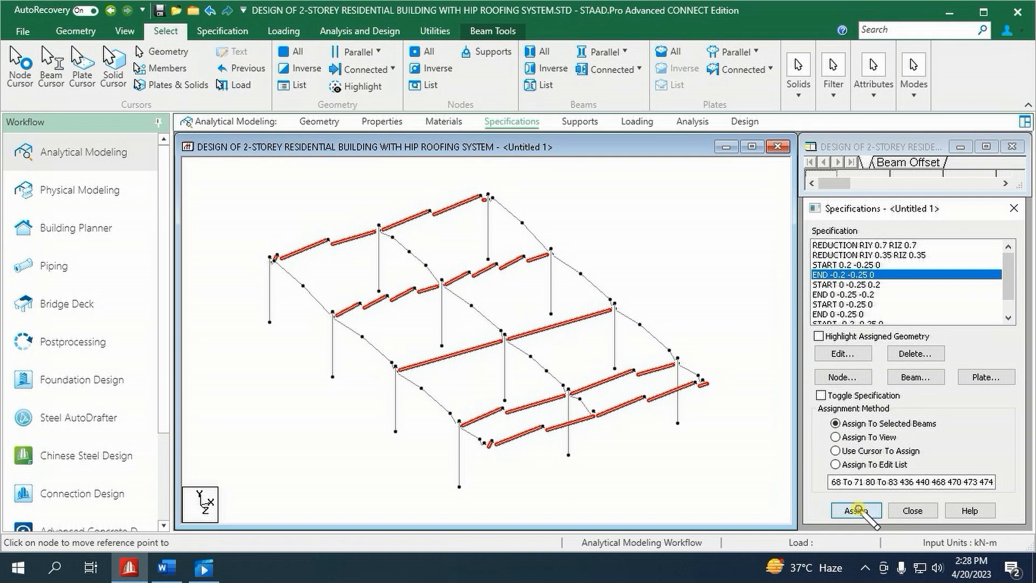
left_click(916, 400)
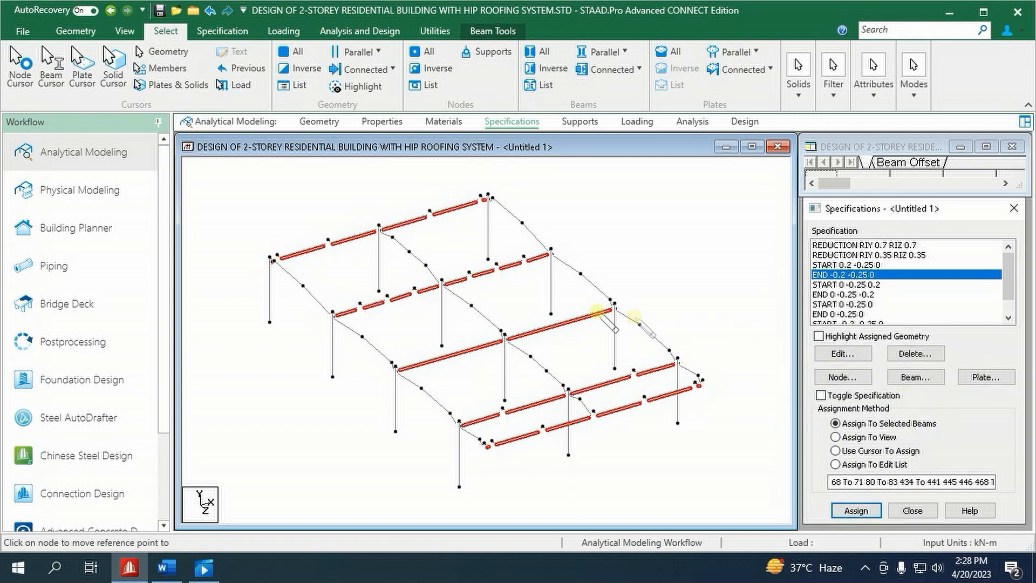
- Assign the START 0 -0.25 0.2 offset specification to all beams parallel to Z
left_click(850, 285)
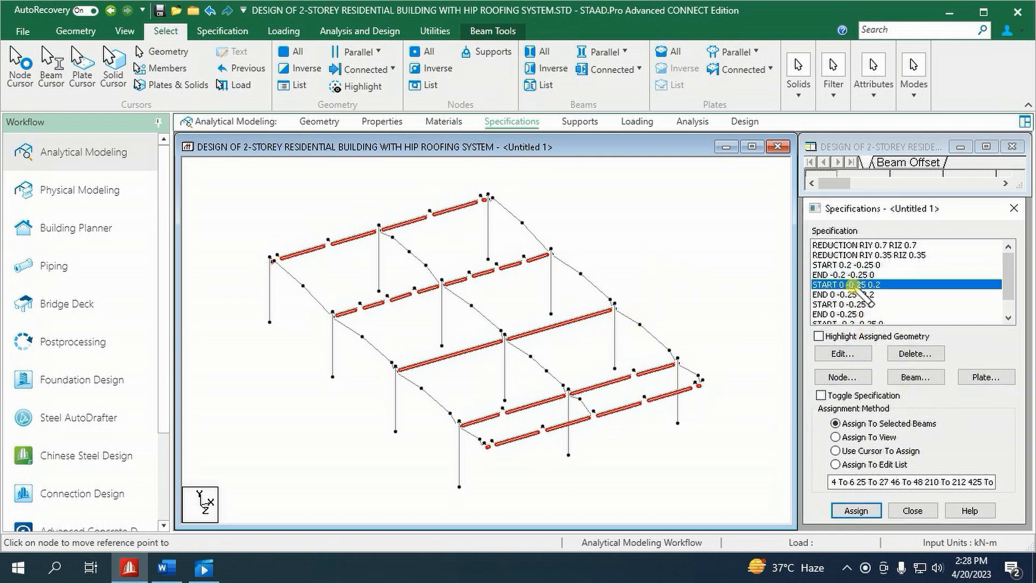
left_click(624, 52)
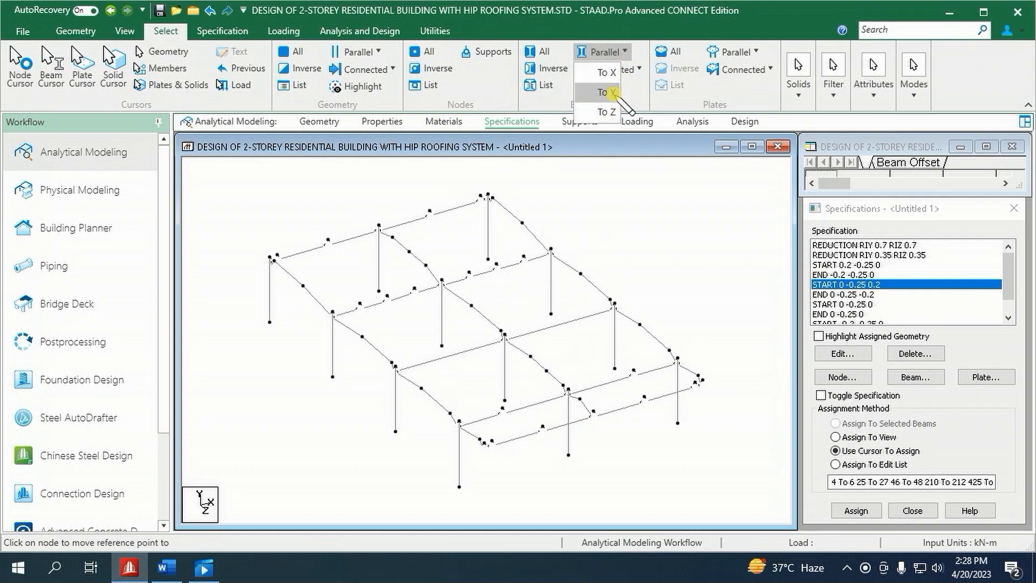
left_click(610, 112)
left_click(856, 510)
left_click(923, 402)
- Assign the END 0 -0.25 -0.2 offset to the selected Z-direction beams and clear the selection
left_click(858, 295)
left_click(856, 510)
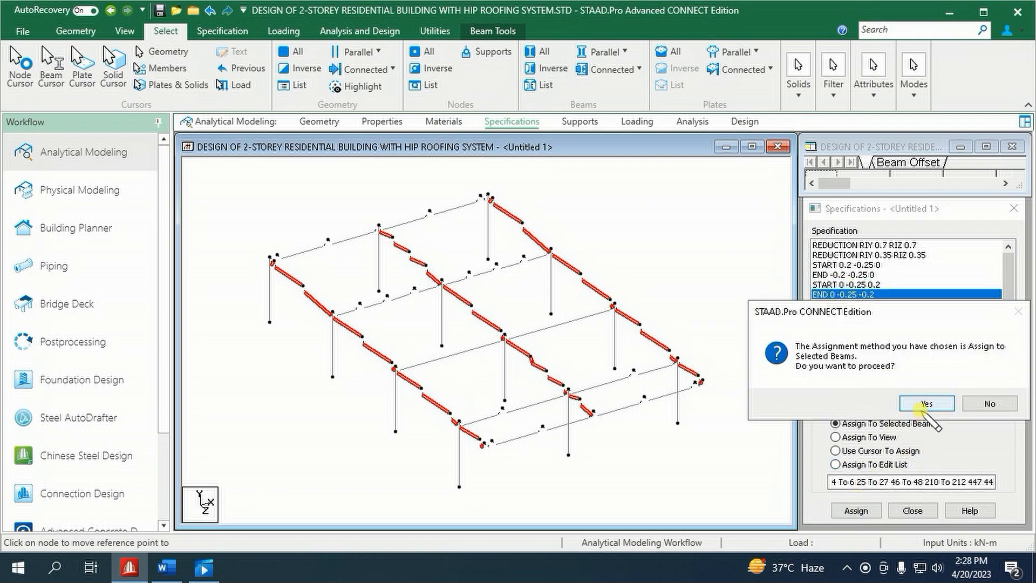
left_click(920, 403)
left_click(703, 287)
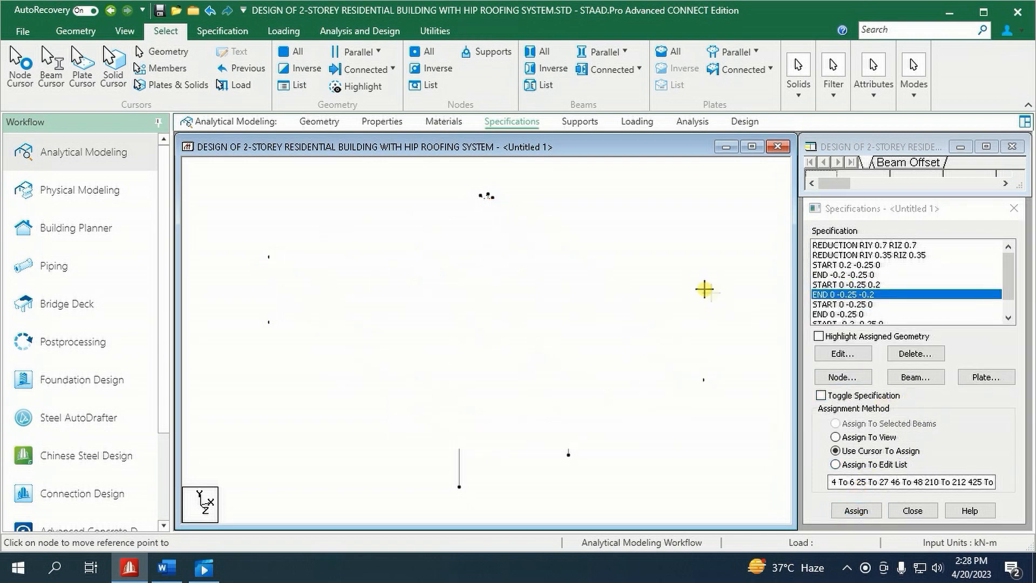
- Assign the START 0 -0.25 0 offset to the X-direction beam segments that start at intermediate nodes on the two rear beam lines
left_click(857, 304)
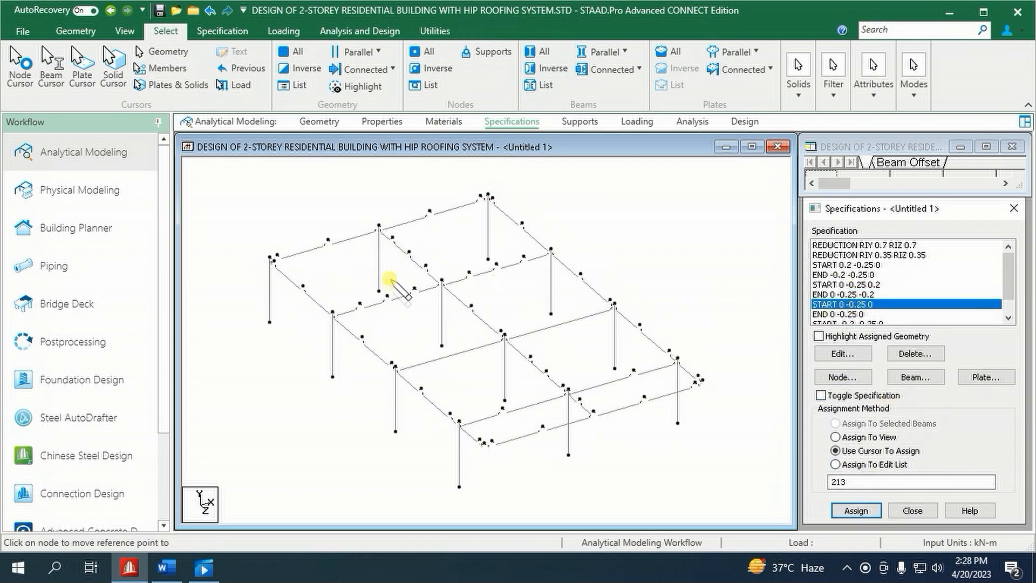
left_click(301, 253)
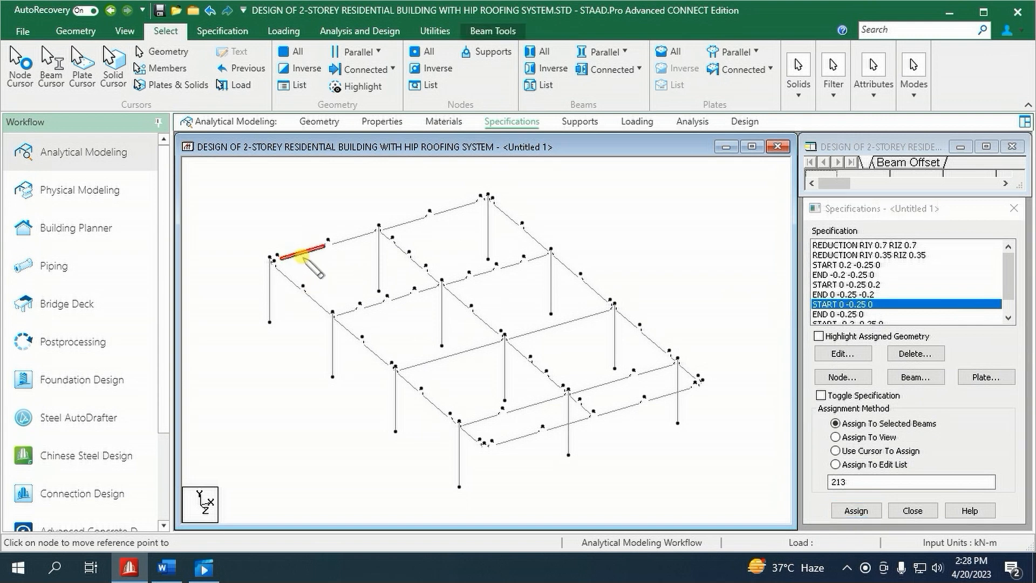
left_click(455, 208, "ctrl")
left_click(401, 297, "ctrl")
left_click(496, 269, "ctrl")
left_click(529, 405, "ctrl")
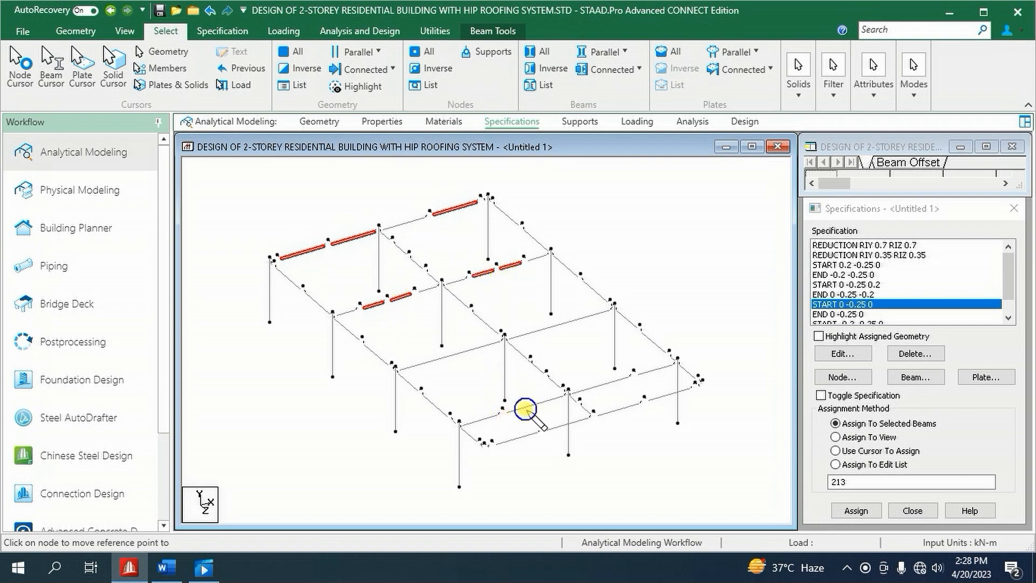
left_click(556, 402, "ctrl")
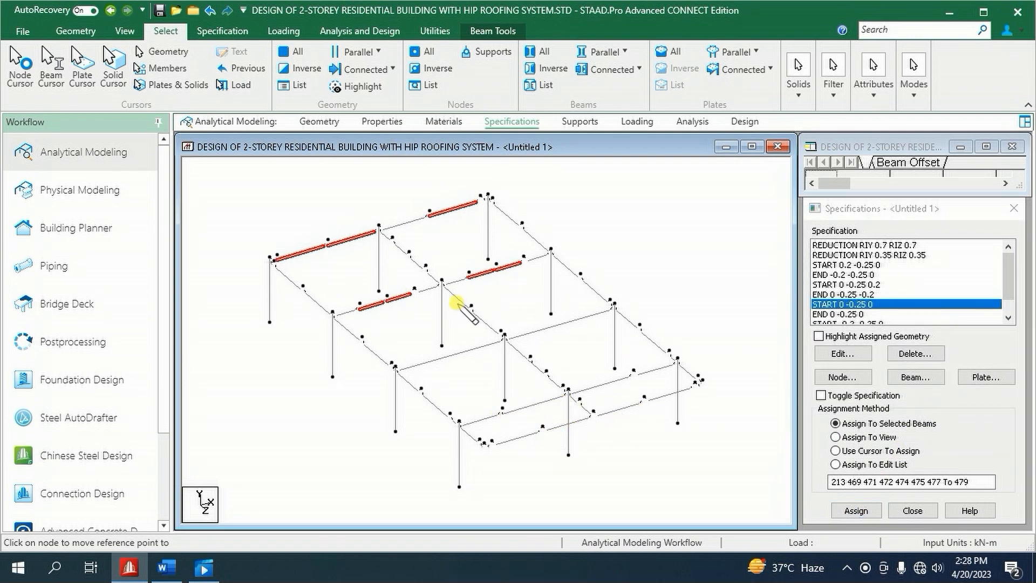
- Reselect the rear X-direction segments that end at intermediate nodes and assign them the END 0 -0.25 0 offset
left_click(352, 318, "ctrl")
left_click(301, 253, "ctrl")
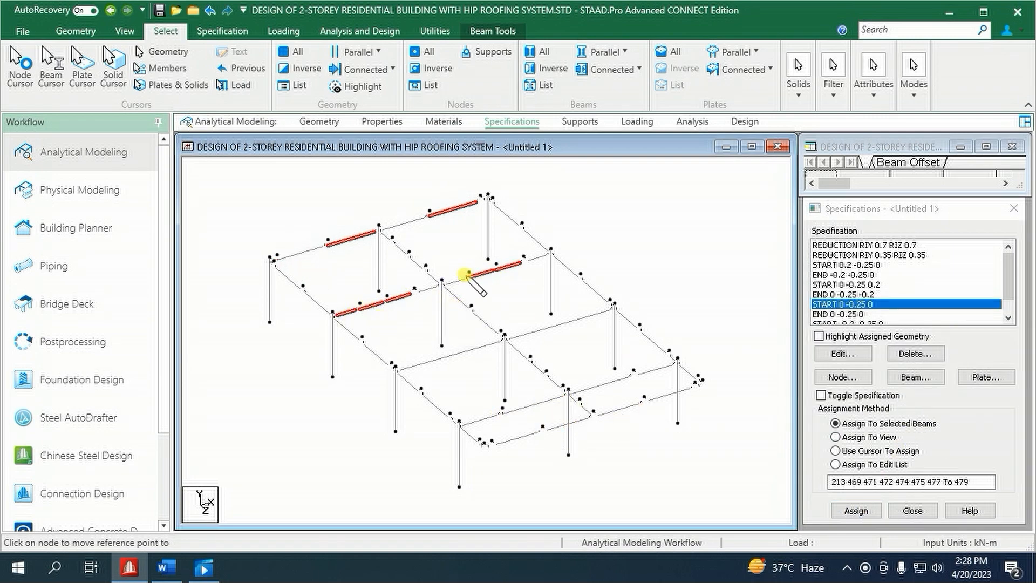
left_click(456, 281, "ctrl")
left_click(839, 314)
left_click(855, 509)
left_click(927, 403)
- Assign the END 0 -0.25 0 offset to the segments ending at intermediate nodes on the two front X-direction beam lines
left_click(478, 419)
left_click(856, 510)
left_click(928, 403)
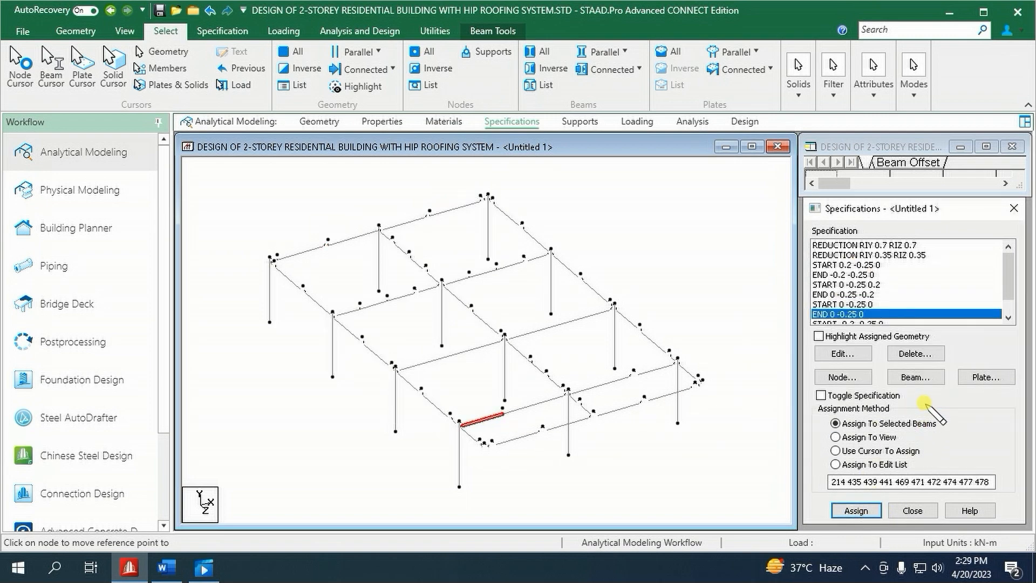
left_click(626, 378)
left_click(856, 510)
left_click(927, 402)
left_click(515, 438)
left_click(620, 408, "ctrl")
left_click(855, 510)
left_click(927, 403)
- Assign the START 0 -0.25 0 offset to the short segment before the middle column on the second X-direction beam line from the rear
left_click(426, 289)
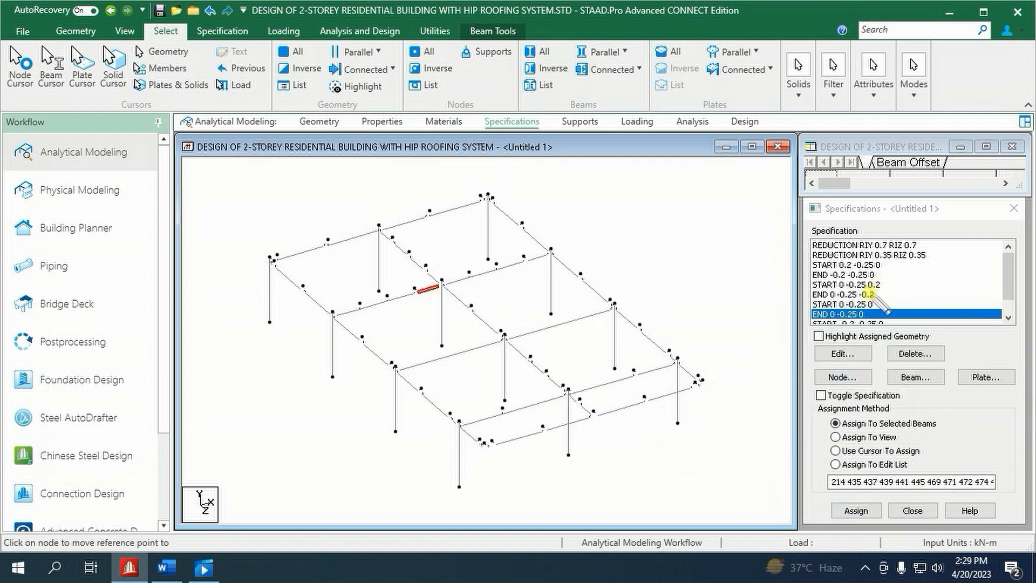
left_click(842, 304)
left_click(856, 510)
left_click(927, 403)
- Assign the START 0 -0.25 0 offset to the segments starting at intermediate nodes on the front edge beam
left_click(517, 435)
left_click(856, 510)
left_click(927, 402)
left_click(670, 393)
left_click(855, 510)
left_click(927, 403)
left_click(618, 409)
left_click(856, 511)
left_click(927, 402)
- Assign the END 0 -0.25 0 offset to the front edge beam segment just before the middle cantilever beam
left_click(572, 422)
left_click(842, 314)
left_click(856, 511)
left_click(927, 403)
- Assign the END 0 -0.25 0 offset to the short X-direction stub at the rear beam's first corner column
scroll(522, 390, "up", 3)
middle_click_drag(259, 243, 493, 363)
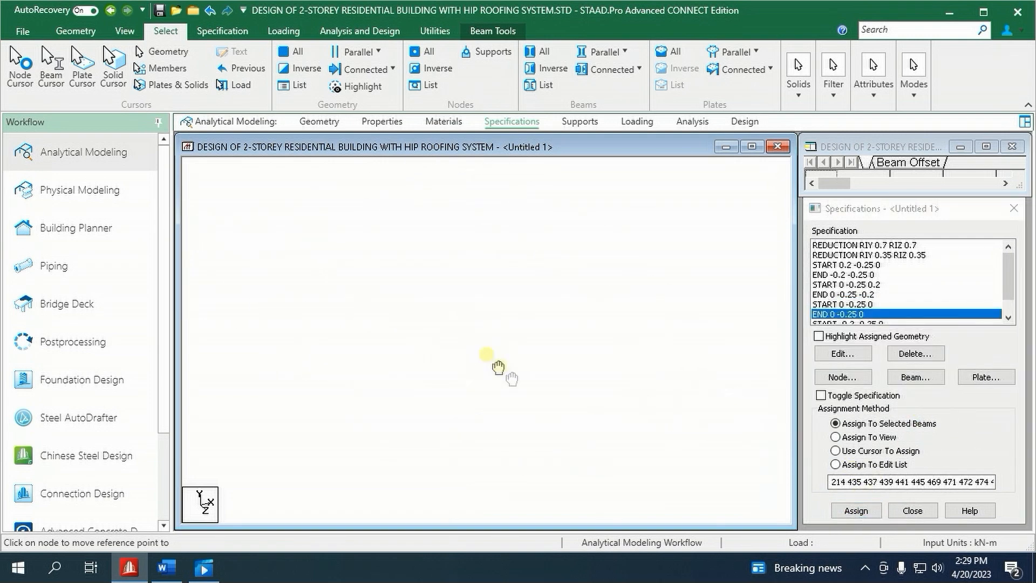
left_click(360, 324)
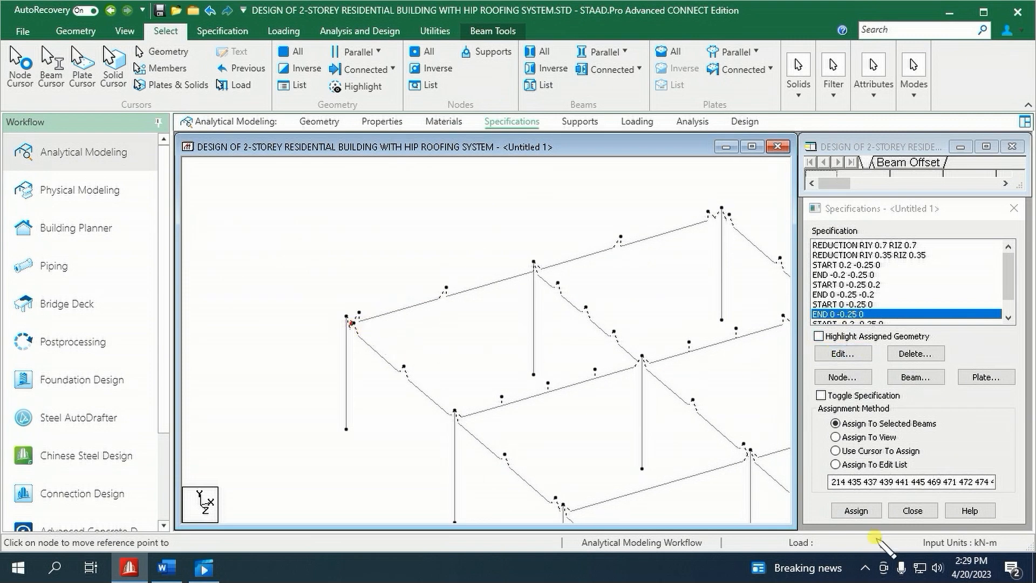
left_click(864, 511)
left_click(925, 404)
- Assign the START 0 -0.25 0 offset to the short X-direction stub at the rear beam's opposite corner column
left_click(712, 219)
left_click(847, 304)
left_click(856, 511)
left_click(918, 403)
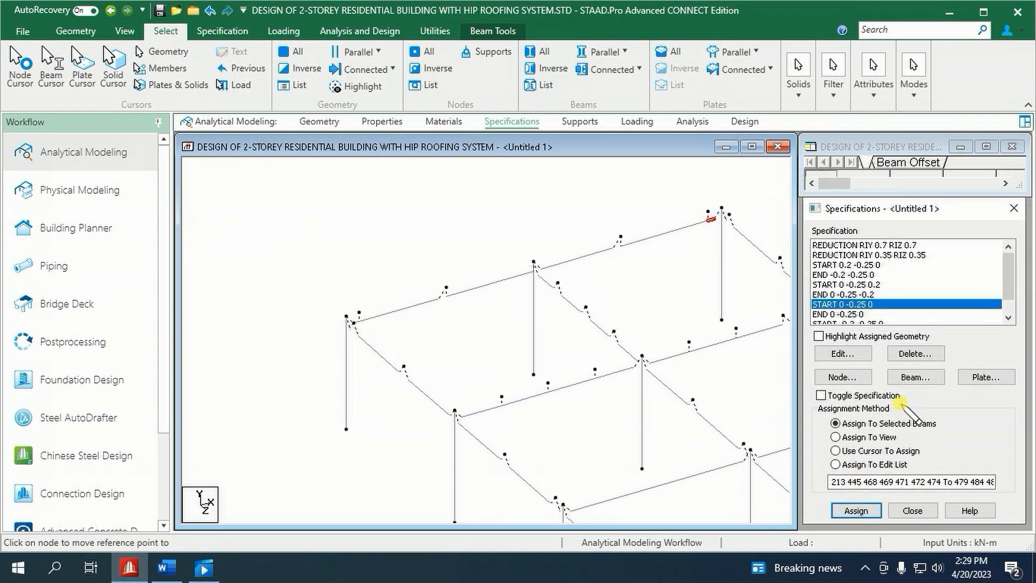
- Assign the START 0 -0.25 0 and END 0 -0.25 0 offsets to the rearmost long segment of the left-hand Z-direction edge beam
scroll(669, 416, "down", 1)
middle_click_drag(662, 432, 613, 341)
middle_click_drag(489, 354, 493, 406)
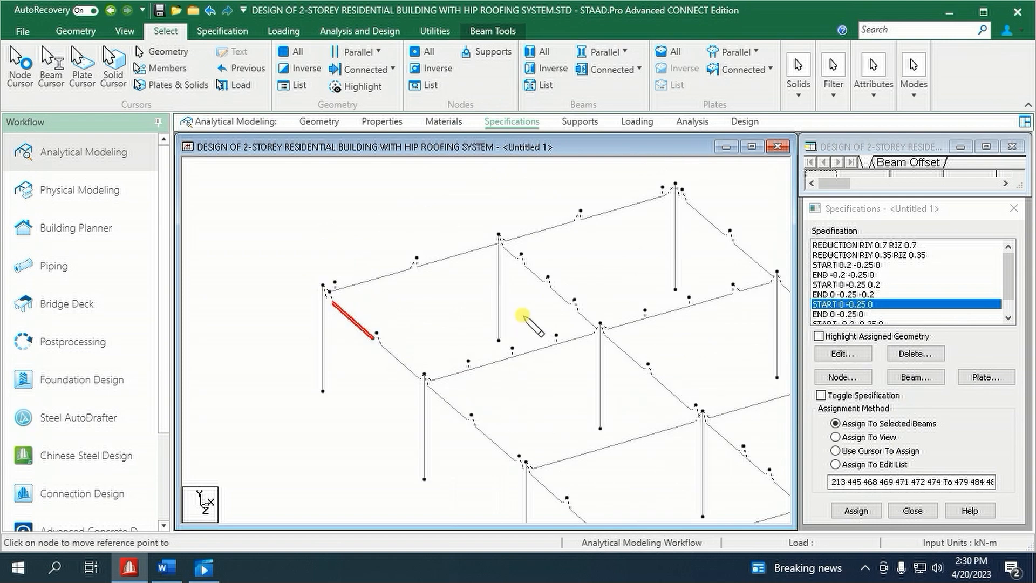
left_click(858, 510)
left_click(890, 314)
left_click(858, 511)
- Assign the END 0 -0.25 0 offset to the middle Z-direction beam's first rear segment and the Z-direction corner stub
scroll(675, 422, "down", 1)
left_click(516, 260)
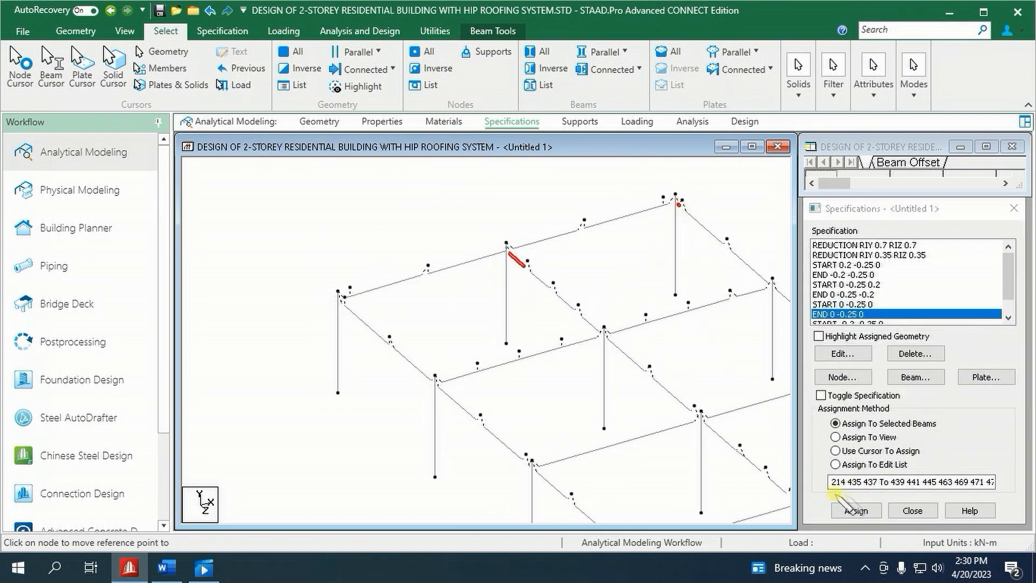
left_click(857, 510)
- Assign the END 0 -0.25 0 and START 0 -0.25 0 offsets to the rear segment of the right-hand Z-direction edge beam
left_click(714, 232)
left_click(857, 511)
left_click(908, 405)
left_click(853, 303)
left_click(856, 510)
left_click(928, 404)
- Assign the START 0 -0.25 0 and END 0 -0.25 0 offsets to the intermediate segments in the middle Z-direction beam's rear bay
left_click(563, 301)
left_click(856, 510)
left_click(928, 404)
left_click(838, 314)
left_click(856, 509)
left_click(928, 404)
- Assign the END 0 -0.25 0 offset to the Z-direction segments ending at intermediate nodes in the central and front bays
middle_click_drag(621, 399, 567, 341)
scroll(561, 399, "down", 1)
middle_click_drag(554, 415, 505, 353)
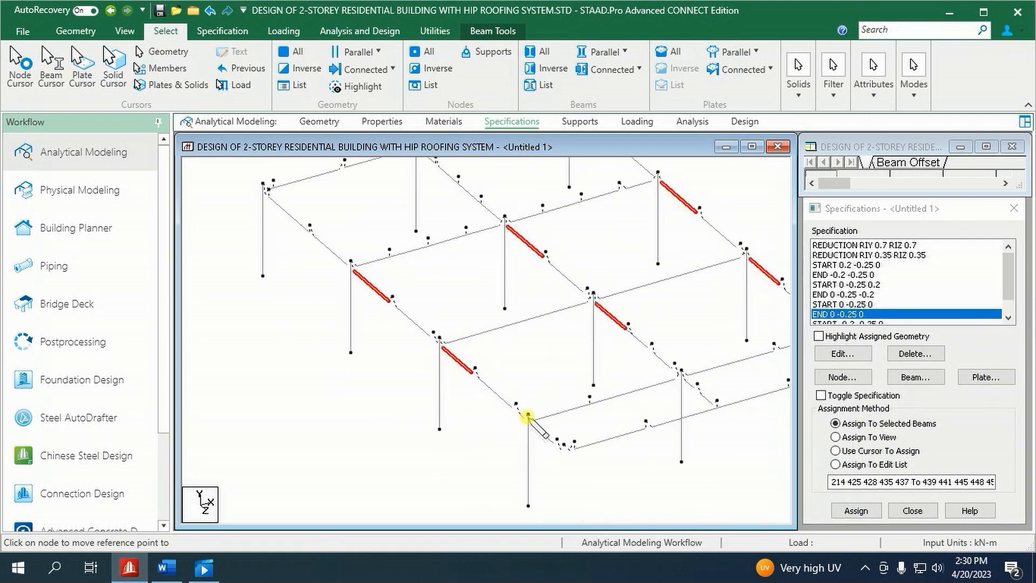
scroll(536, 439, "up", 1)
middle_click_drag(536, 440, 483, 401)
left_click(760, 274, "ctrl")
left_click(858, 510)
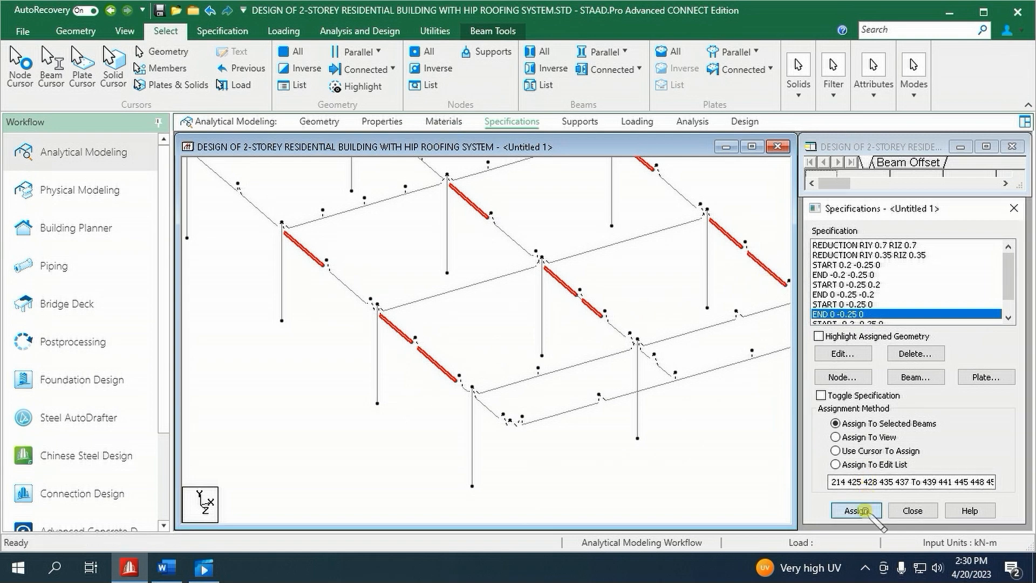
- Assign the START 0 -0.25 0 offset to the Z-direction segments starting at intermediate nodes in the central and front bays
middle_click_drag(569, 436, 565, 479)
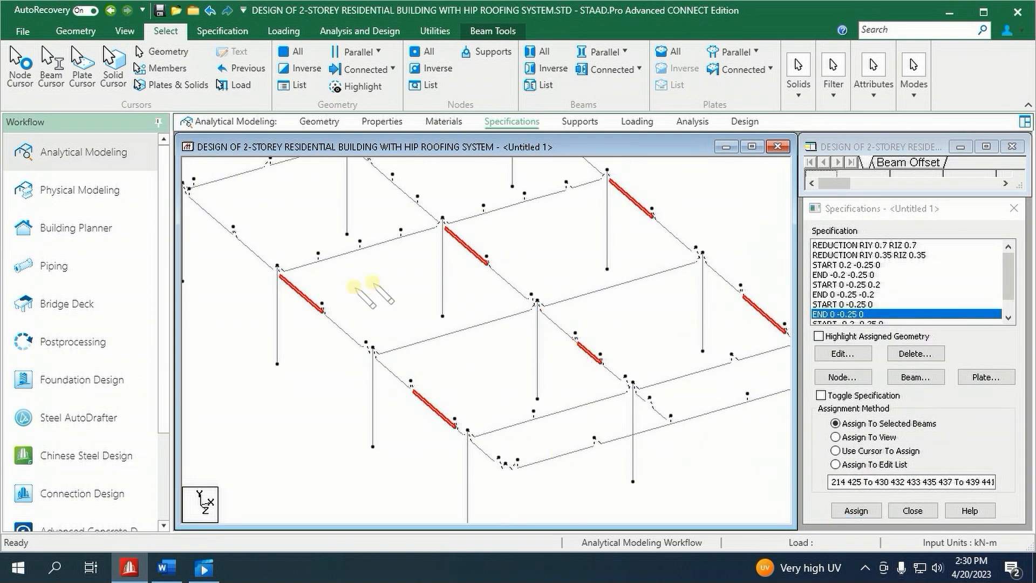
left_click(842, 304)
left_click(361, 341, "ctrl")
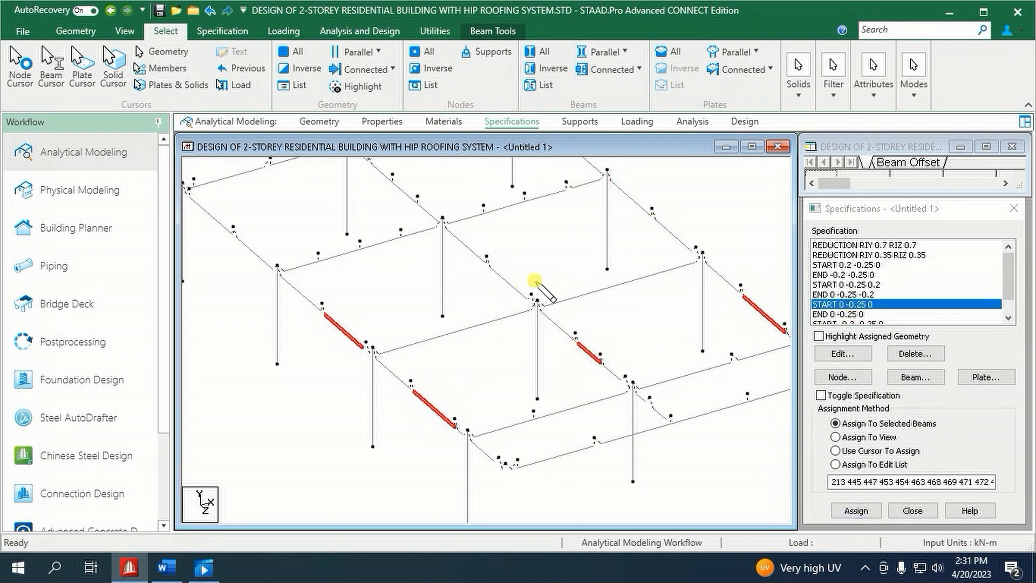
left_click(856, 510)
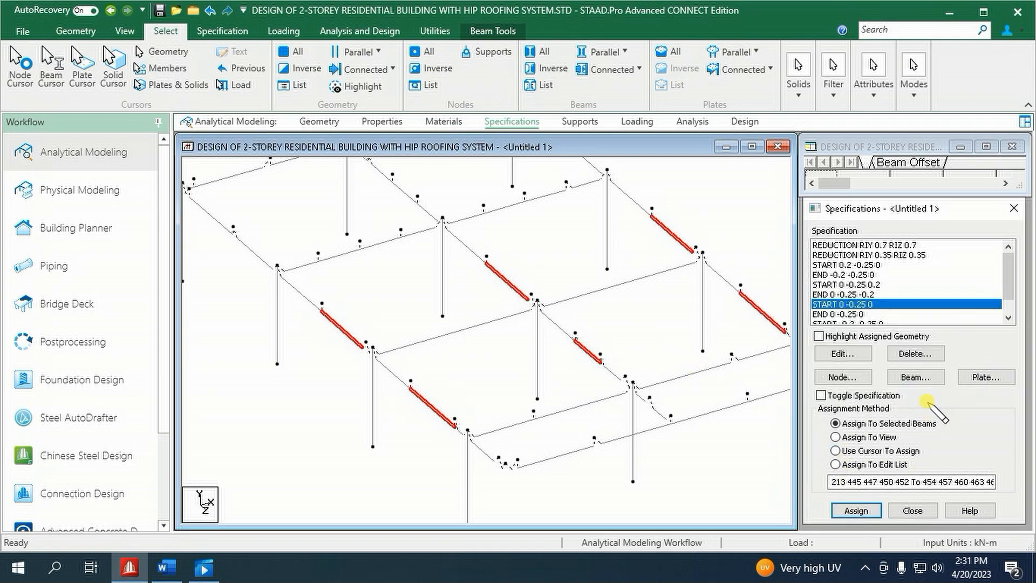
- Assign the START 0 -0.25 0 and END 0 -0.25 0 offsets to the Z-direction beam segments around the front overhang
left_click(608, 370)
middle_click_drag(638, 378, 541, 385)
left_click(856, 510)
left_click(924, 405)
left_click(545, 404)
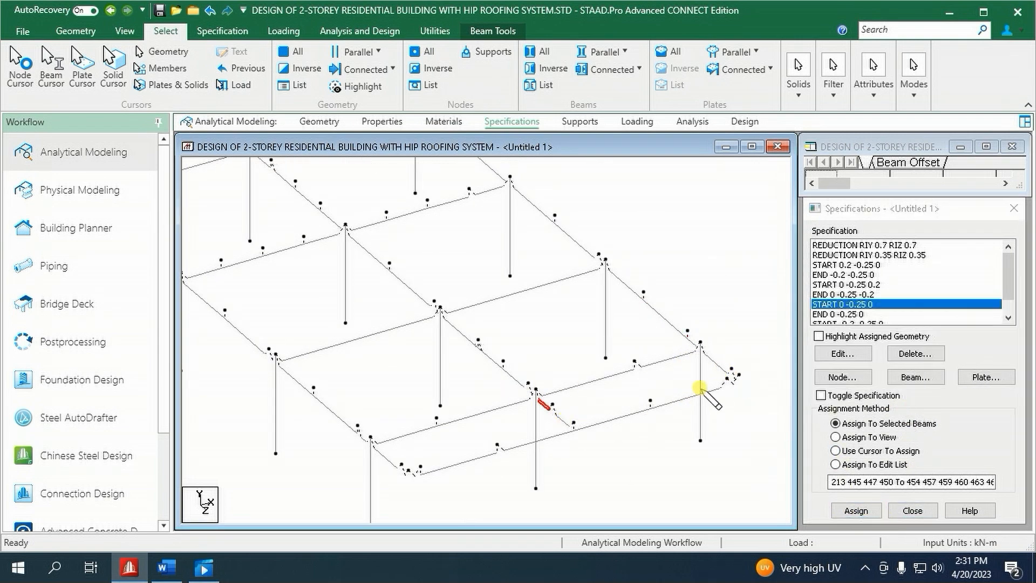
left_click(856, 510)
left_click(927, 406)
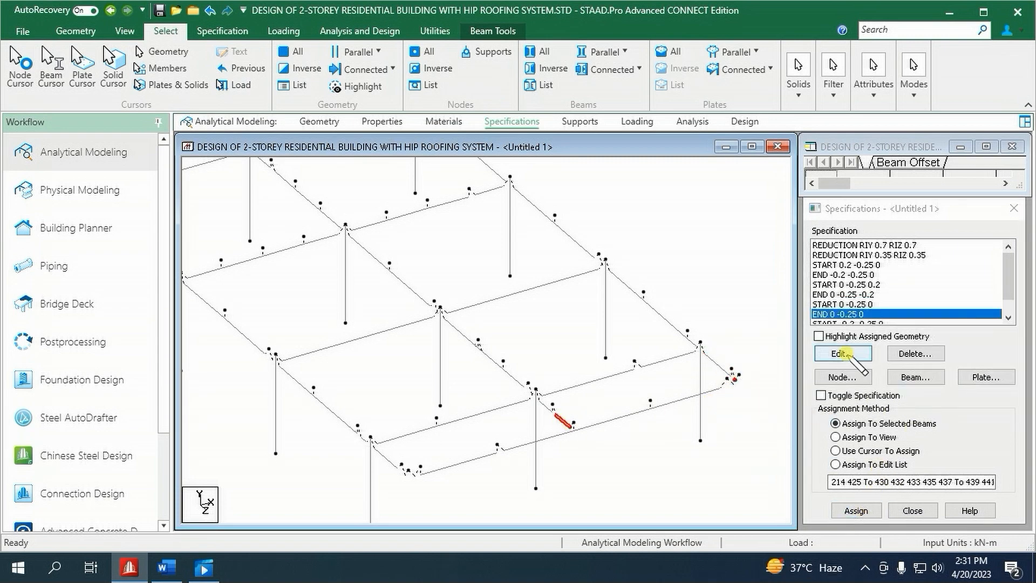
left_click(840, 304)
left_click(861, 511)
left_click(923, 406)
left_click(736, 450)
- Assign the END 0 -0.25 0 offset to the front edge beam's two outer segments and START 0 -0.25 0 to its short left segment
left_click(688, 398)
left_click(840, 314)
left_click(856, 510)
left_click(920, 405)
left_click(414, 476)
left_click(856, 511)
left_click(920, 405)
left_click(850, 304)
left_click(857, 511)
left_click(918, 406)
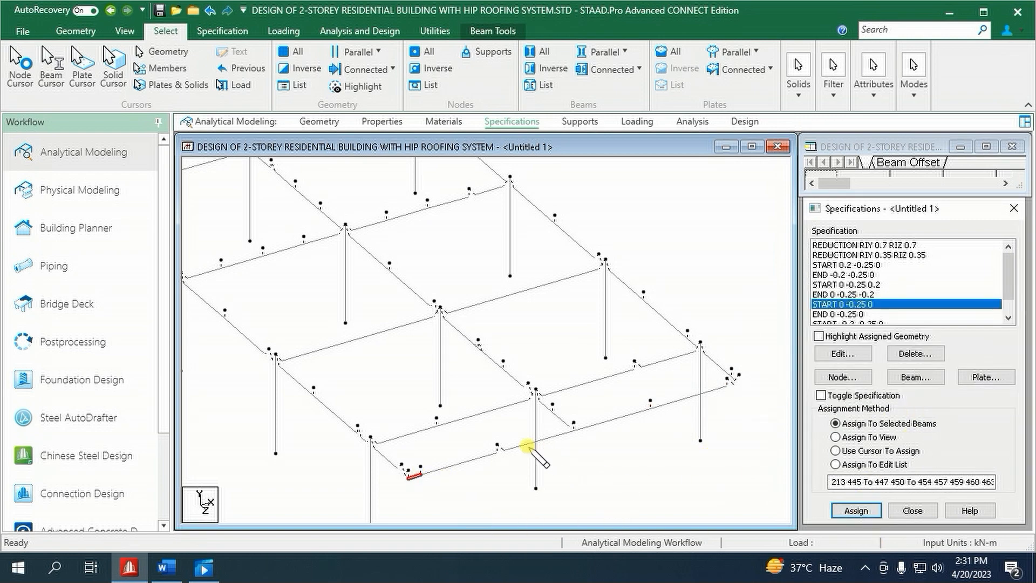
- Assign the START 0 -0.25 0 and END 0 -0.25 0 offsets to the front edge beam's middle segment and short end segments
left_click(535, 444)
left_click(863, 511)
left_click(920, 405)
left_click(730, 383)
left_click(857, 511)
left_click(920, 405)
left_click(863, 313)
left_click(857, 510)
left_click(920, 404)
left_click(522, 490)
- Assign the START 0 -0.25 0 offset to the short Z-direction segments at the front columns and the right-hand X-direction segment on that line
left_click(850, 304)
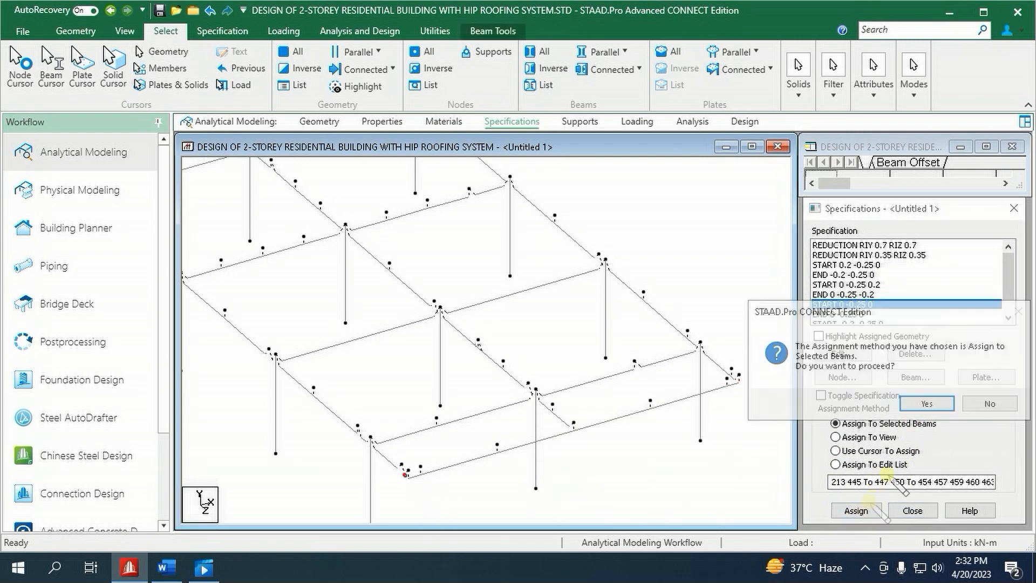
left_click(360, 437)
left_click(857, 510)
left_click(920, 404)
left_click(531, 394)
left_click(856, 511)
left_click(924, 403)
left_click(668, 359)
left_click(856, 510)
left_click(921, 403)
left_click(536, 445)
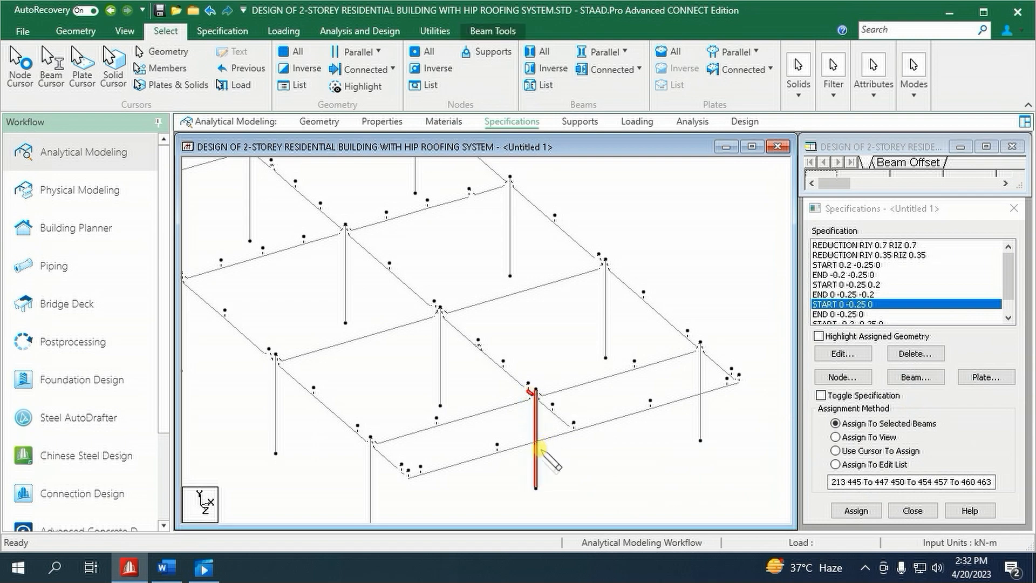
left_click(863, 510)
left_click(923, 404)
left_click(665, 484)
- Assign START 0 -0.25 0 to the short segments at the next column line and END 0 -0.25 0 to the middle Z-direction beam's central segment
scroll(667, 472, "down", 2)
scroll(432, 402, "up", 2)
scroll(424, 391, "up", 1)
left_click(394, 488)
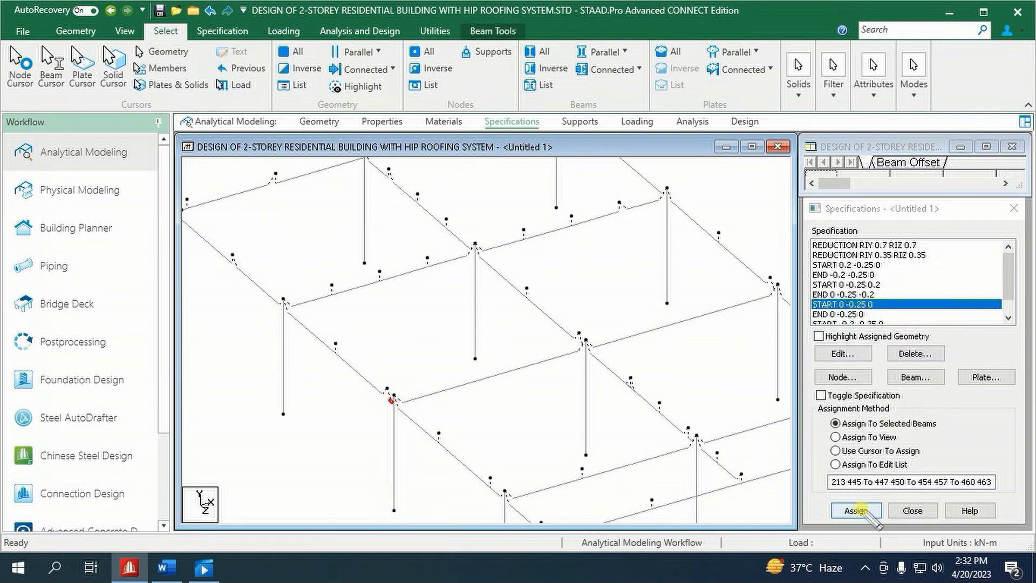
left_click(586, 383)
left_click(856, 511)
left_click(922, 403)
left_click(573, 339)
left_click(863, 314)
left_click(856, 510)
left_click(934, 402)
- On the right-hand edge beam, assign START 0 -0.25 0 to the short segment at the column and END 0 -0.25 0 to the segment before it
middle_click_drag(780, 331, 599, 388)
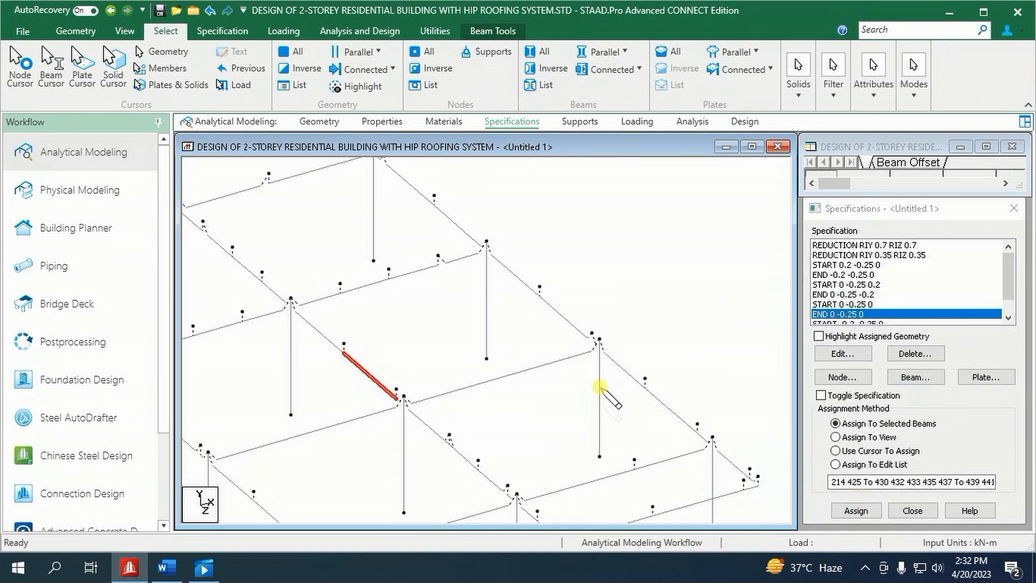
left_click(868, 305)
left_click(856, 511)
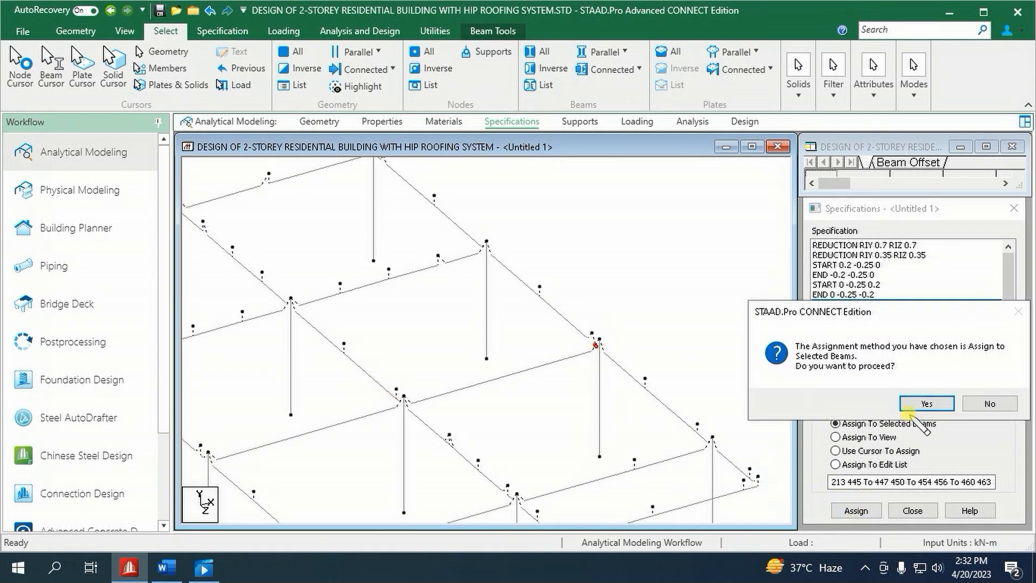
left_click(924, 403)
left_click(566, 319)
left_click(867, 314)
left_click(858, 507)
left_click(923, 403)
- Assign the START 0 -0.25 0 offset to the right-hand edge beam's central-bay segment and the remaining rear roof beam segments
scroll(515, 382, "down", 1)
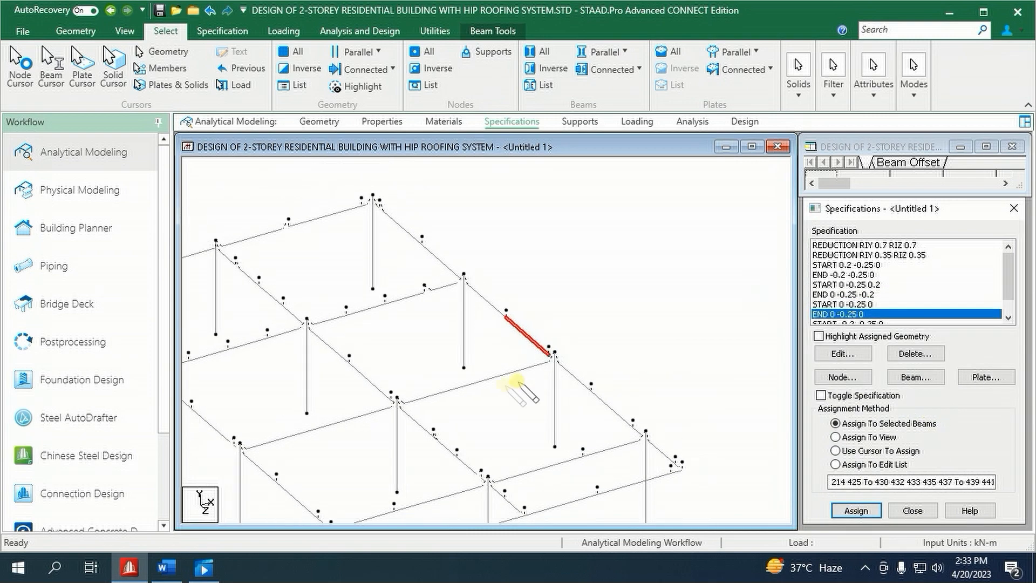
middle_click_drag(515, 382, 595, 377)
left_click(868, 304)
left_click(856, 511)
left_click(923, 403)
left_click(406, 271)
left_click(856, 510)
left_click(924, 403)
left_click(284, 346)
left_click(856, 511)
left_click(924, 403)
left_click(602, 279)
left_click(856, 511)
scroll(642, 474, "down", 3)
middle_click_drag(665, 489, 560, 435)
left_click(560, 435)
- Render the whole structure in 3D and check the alignment of the roof beams
left_click(124, 31)
left_click(196, 60)
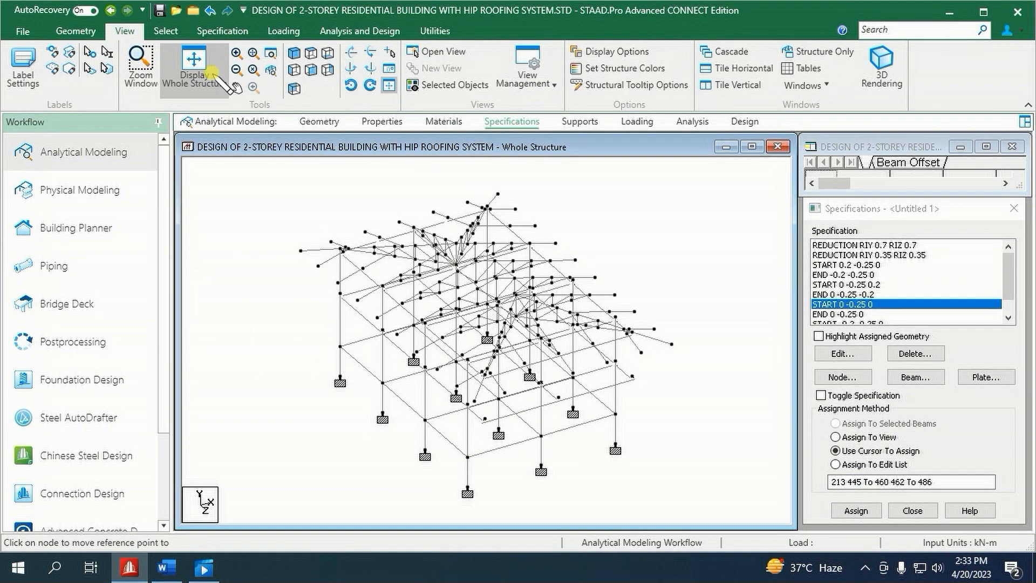
left_click(881, 67)
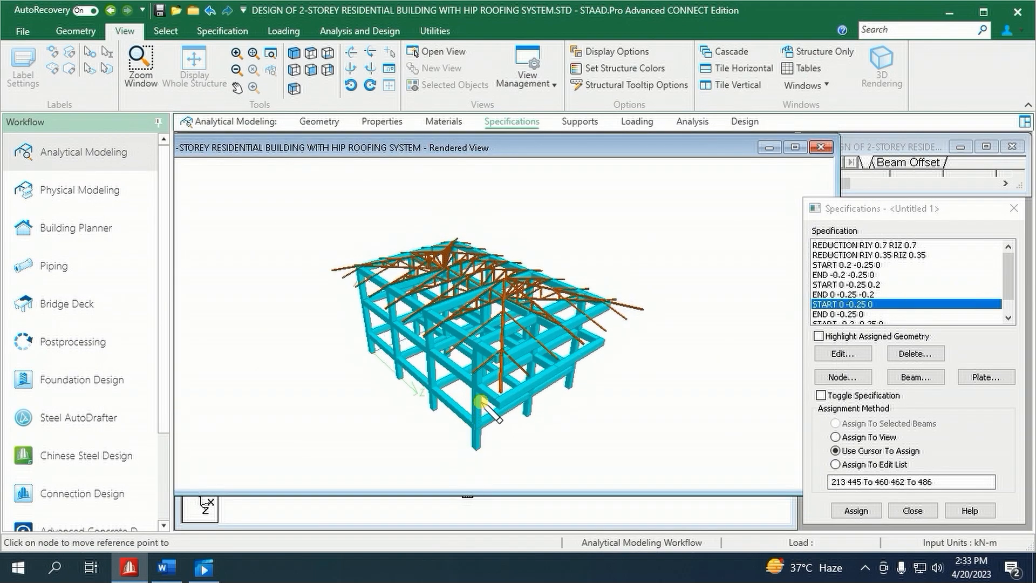
scroll(478, 402, "up", 10)
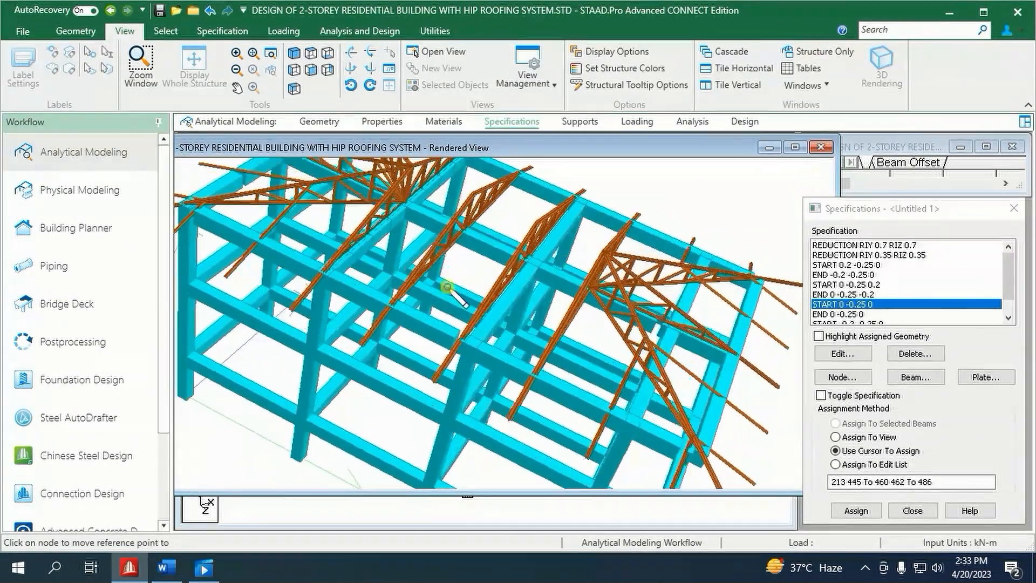
left_click(821, 148)
- Connect the four roof ridge nodes with beams along the Z axis
left_click(293, 70)
middle_click_drag(399, 247, 388, 318)
right_click(411, 275)
mouse_move(442, 250)
left_click(626, 250)
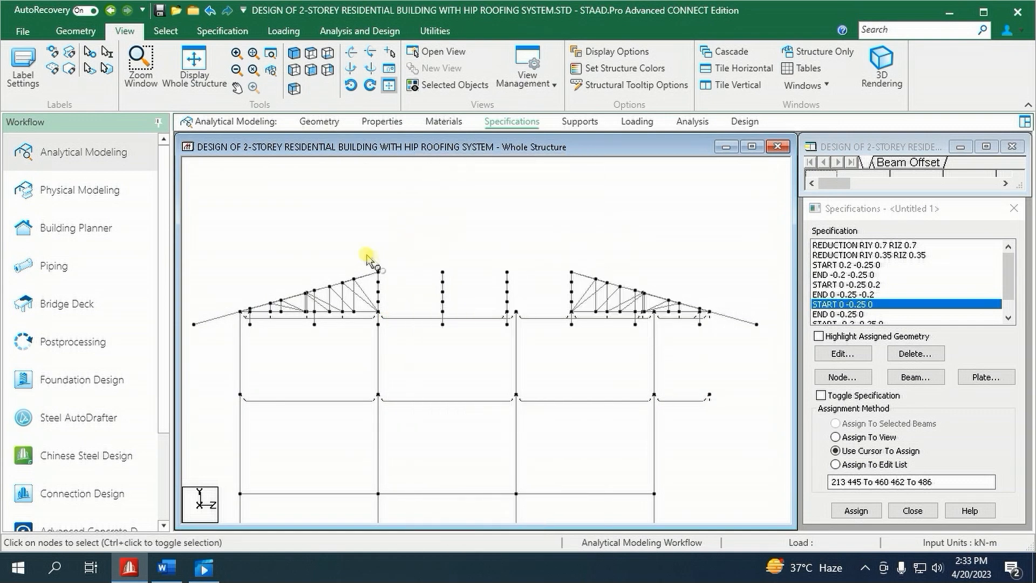
left_click_drag(589, 275, 591, 275)
left_click(293, 53)
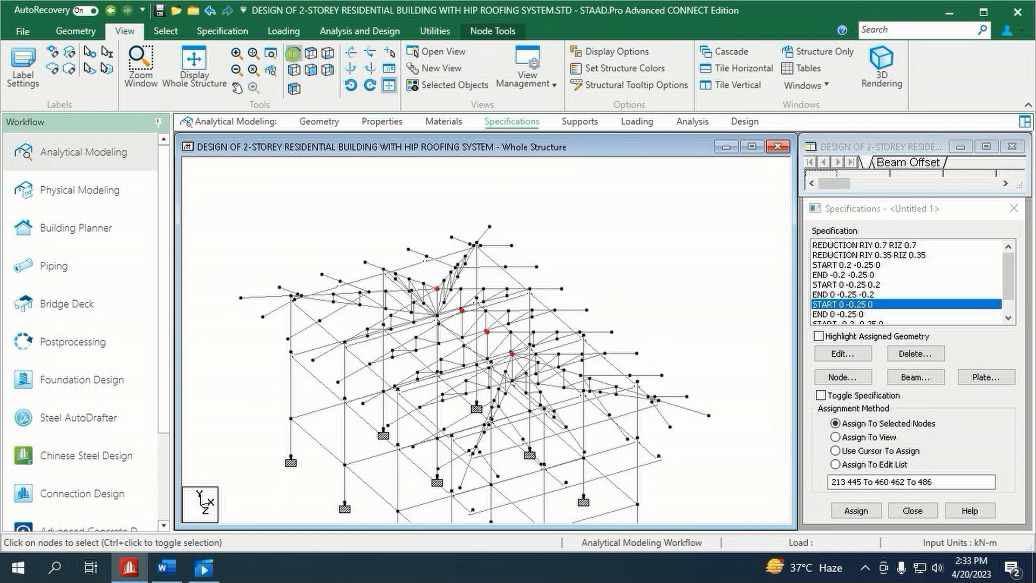
left_click(76, 31)
left_click(404, 51)
left_click(414, 111)
left_click(551, 314)
- Assign the L30304 SD SP 0.01 section to the new ridge beams
scroll(492, 333, "up", 1)
left_click(382, 121)
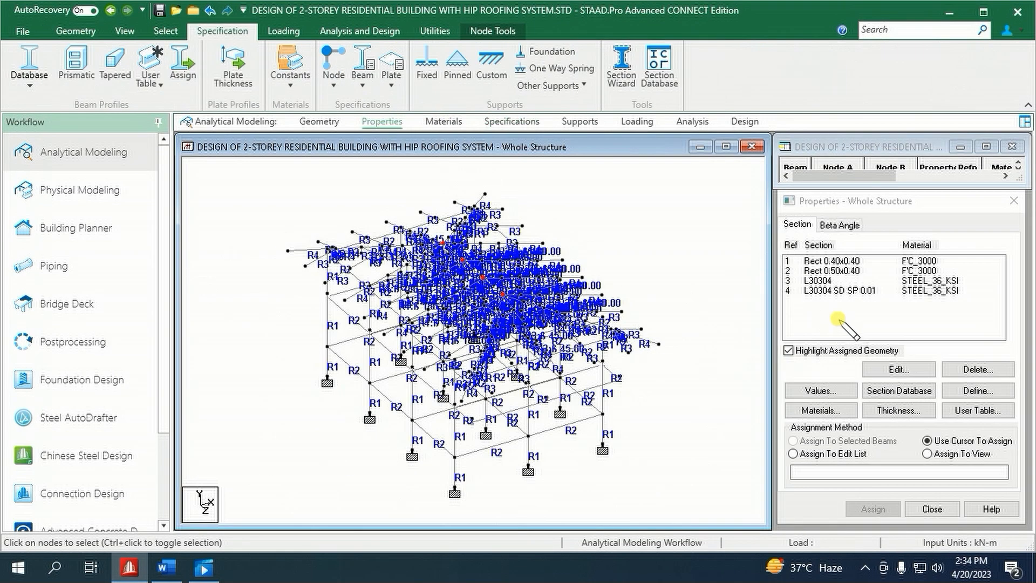
left_click(789, 351)
left_click(839, 290)
left_click(873, 509)
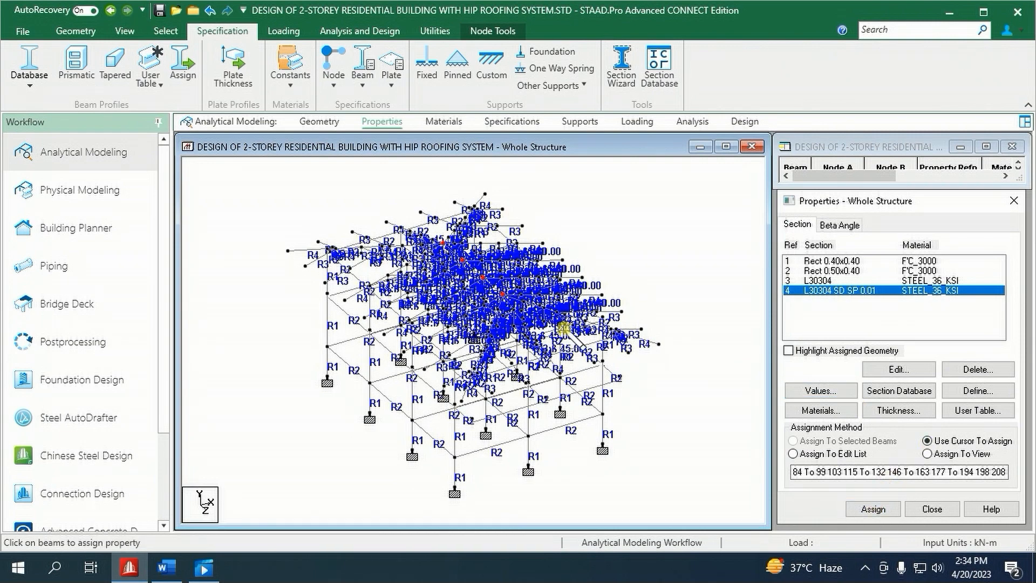
left_click(637, 216)
left_click(124, 31)
left_click(294, 88)
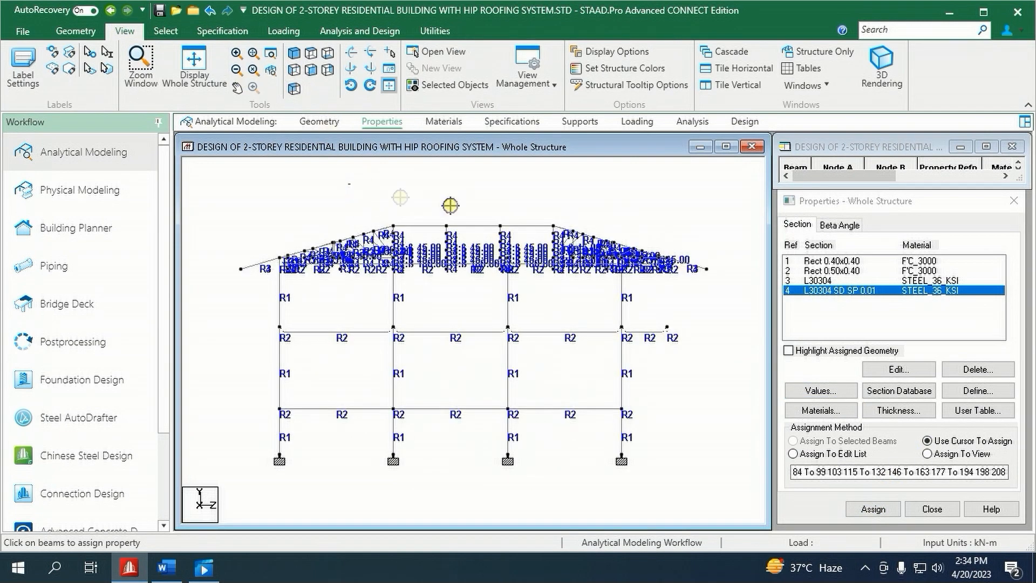
left_click_drag(565, 225, 563, 229)
left_click(293, 53)
left_click(890, 507)
left_click(668, 276)
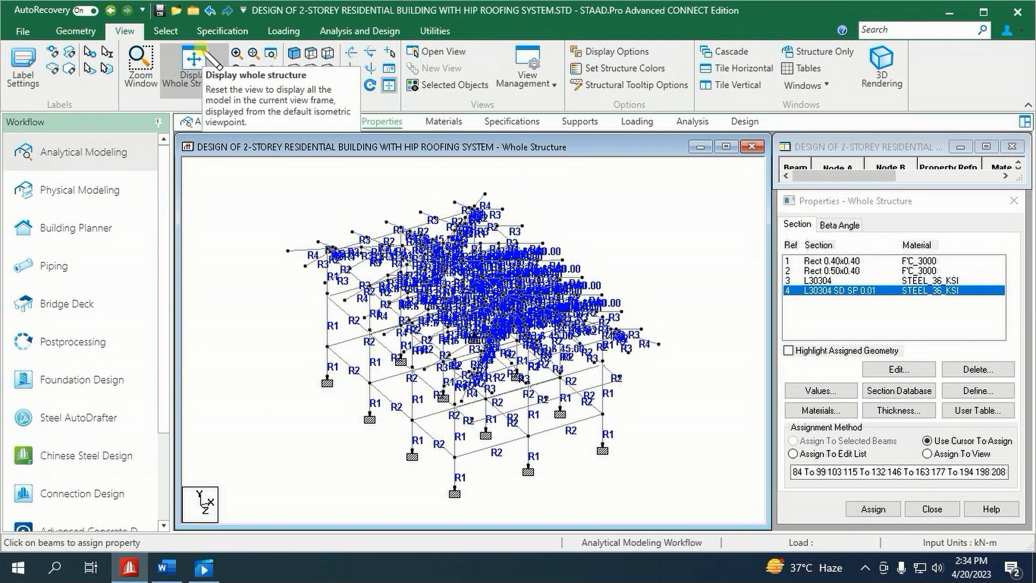
- Isolate all members carrying the L30304 section in their own view
left_click(166, 31)
left_click(818, 280)
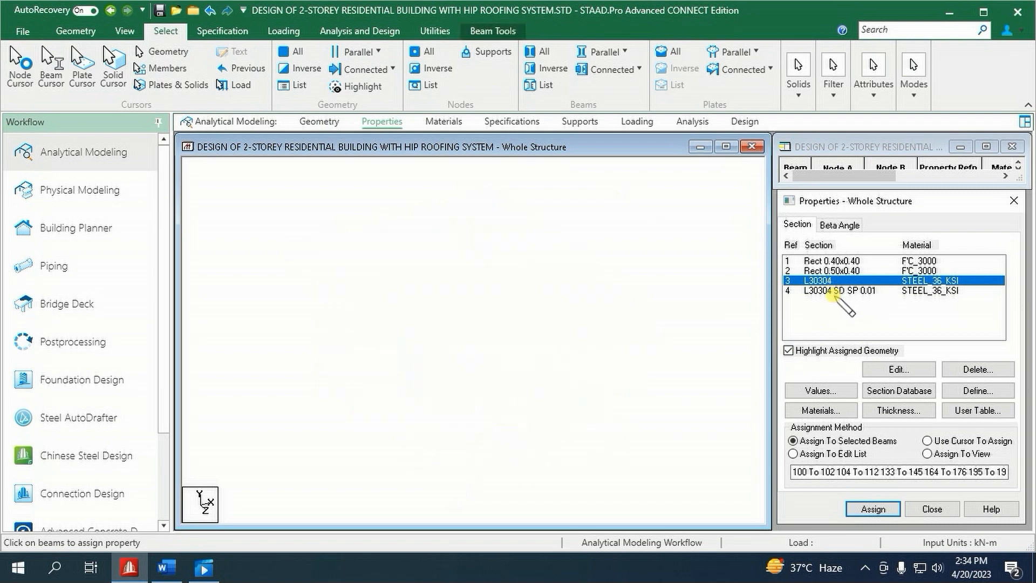
right_click(634, 221)
left_click(689, 342)
left_click(697, 319)
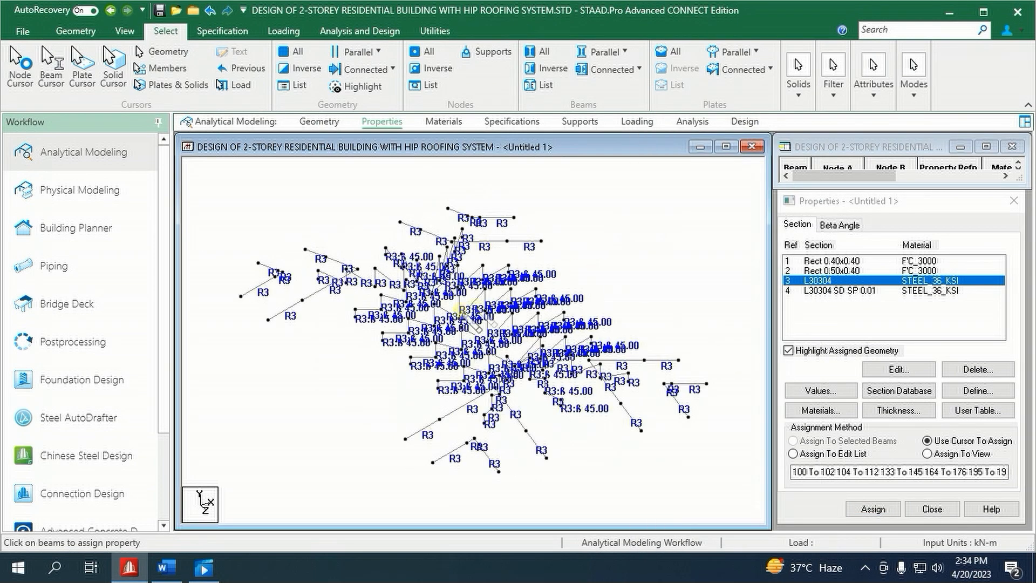
- Examine the isolated single-angle truss members in 3D rendering and plan view, and restore the whole structure
scroll(497, 301, "down", 1)
left_click(124, 30)
left_click(882, 65)
scroll(580, 303, "up", 5)
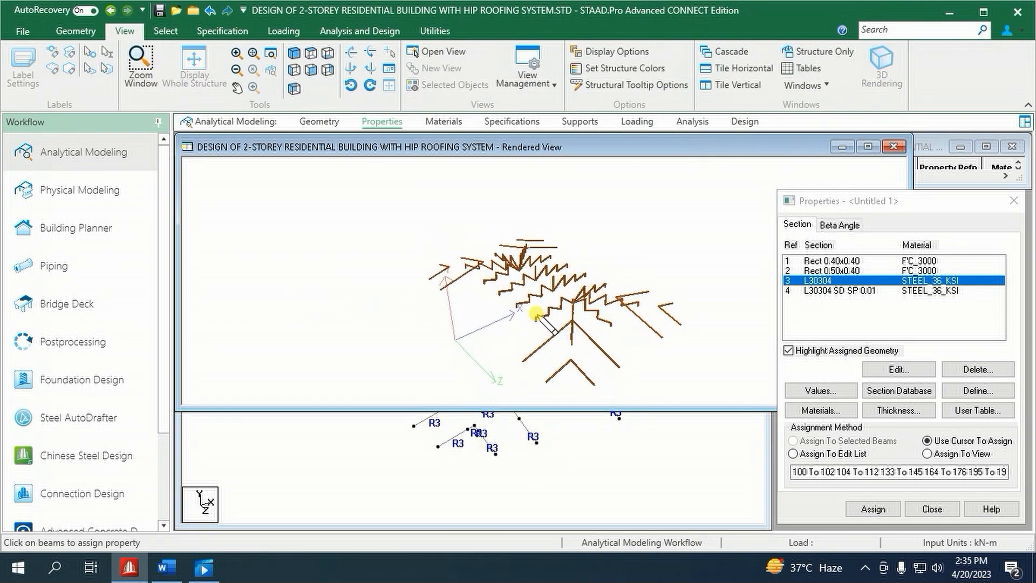
left_click_drag(581, 303, 572, 265)
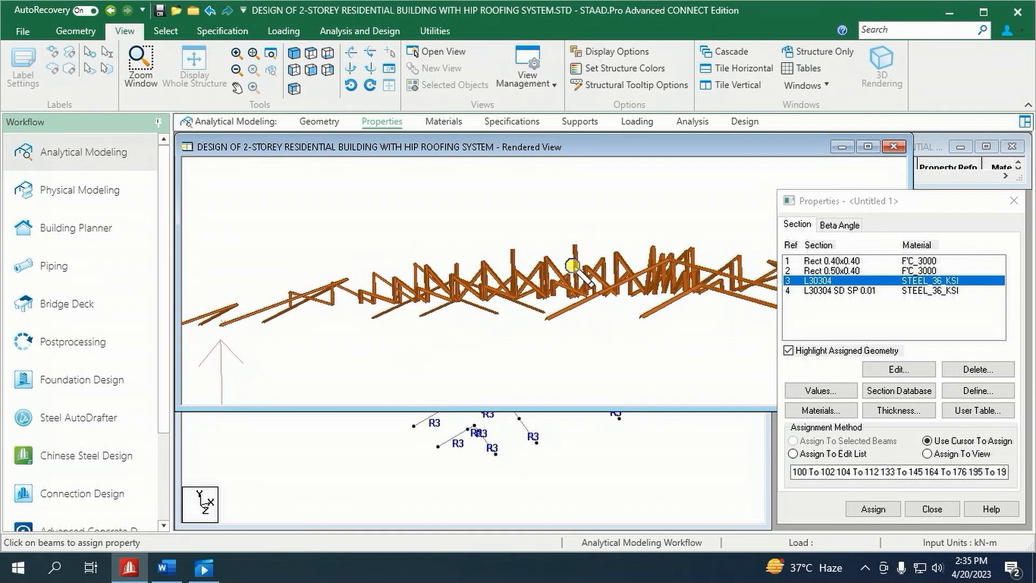
left_click(894, 146)
left_click(311, 70)
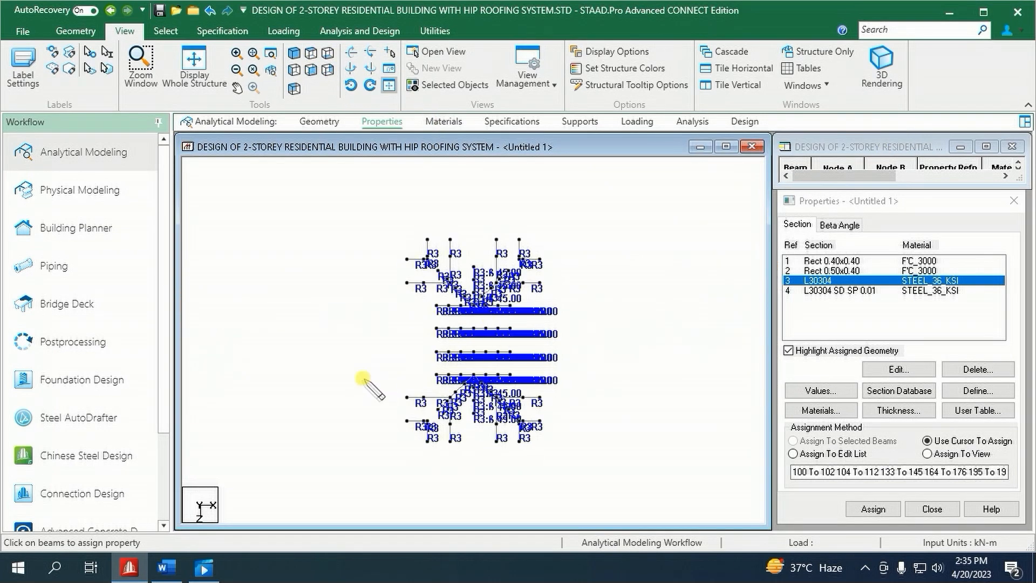
left_click(194, 62)
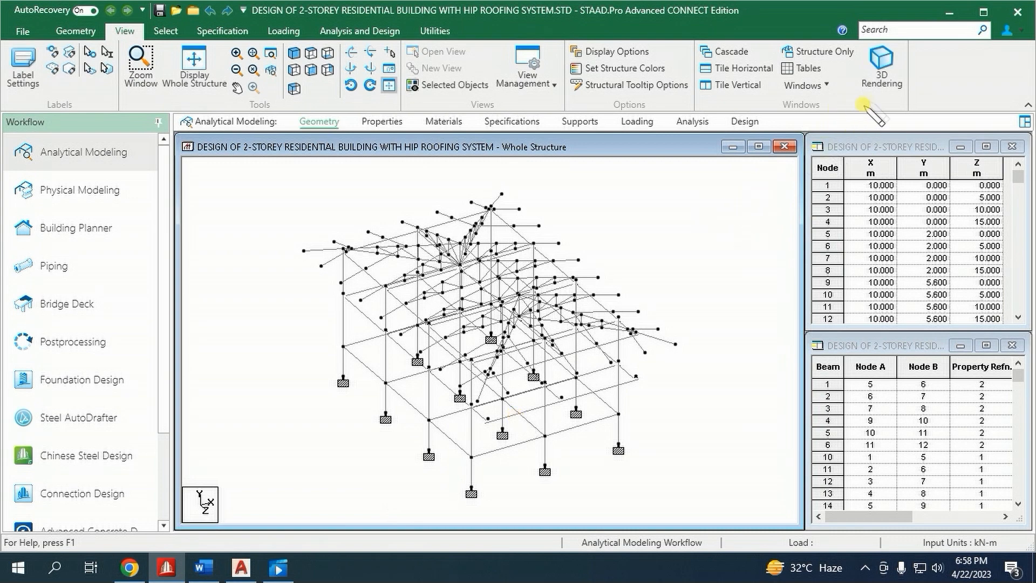
- Render the whole building in 3D and examine how the trusses sit on the concrete roof beams and columns
left_click(882, 64)
left_click_drag(651, 232, 571, 161)
left_click_drag(581, 414, 588, 516)
scroll(533, 437, "up", 8)
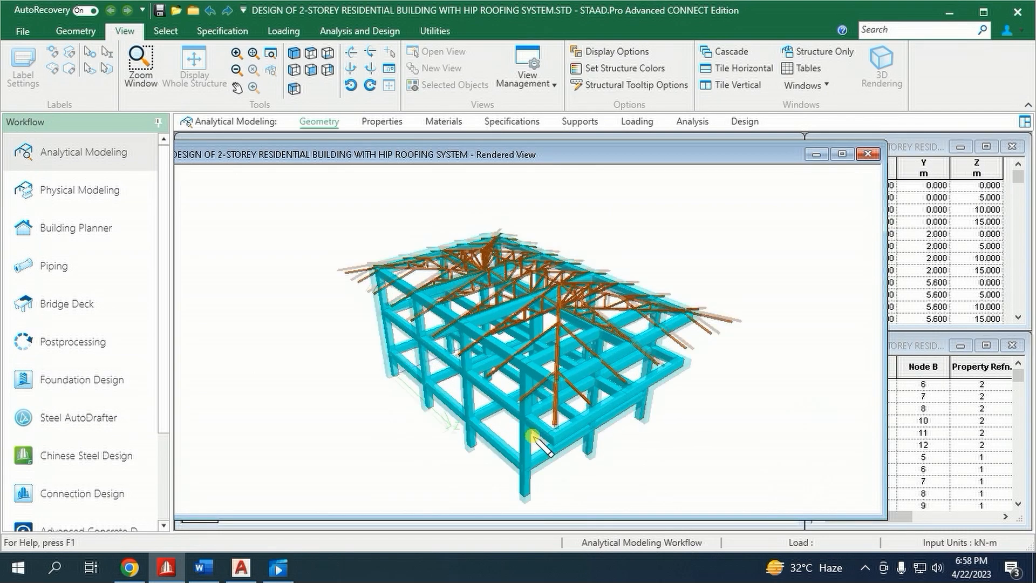
scroll(531, 435, "up", 1)
left_click_drag(651, 393, 492, 268)
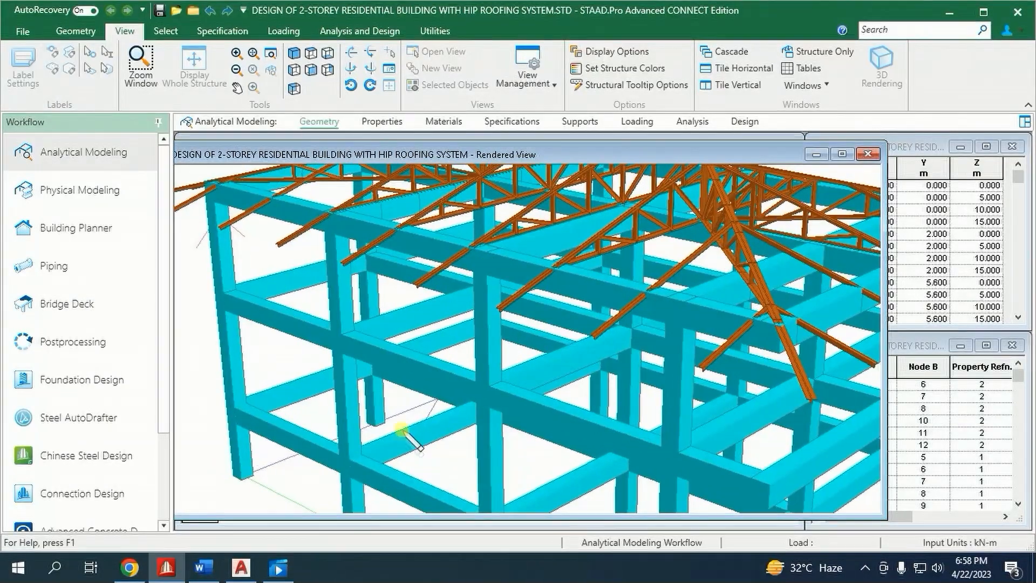
left_click_drag(579, 291, 426, 285)
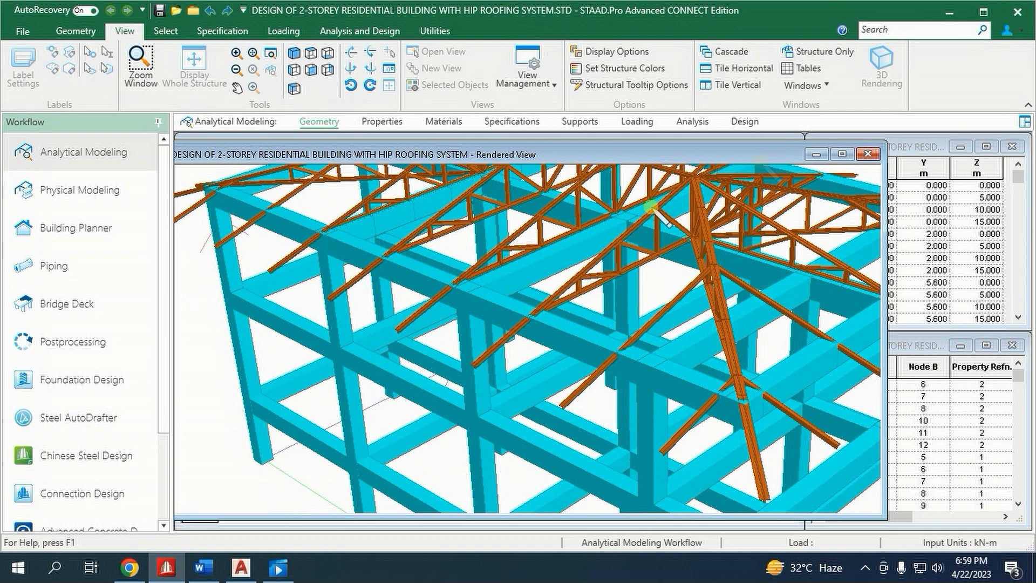
left_click(867, 154)
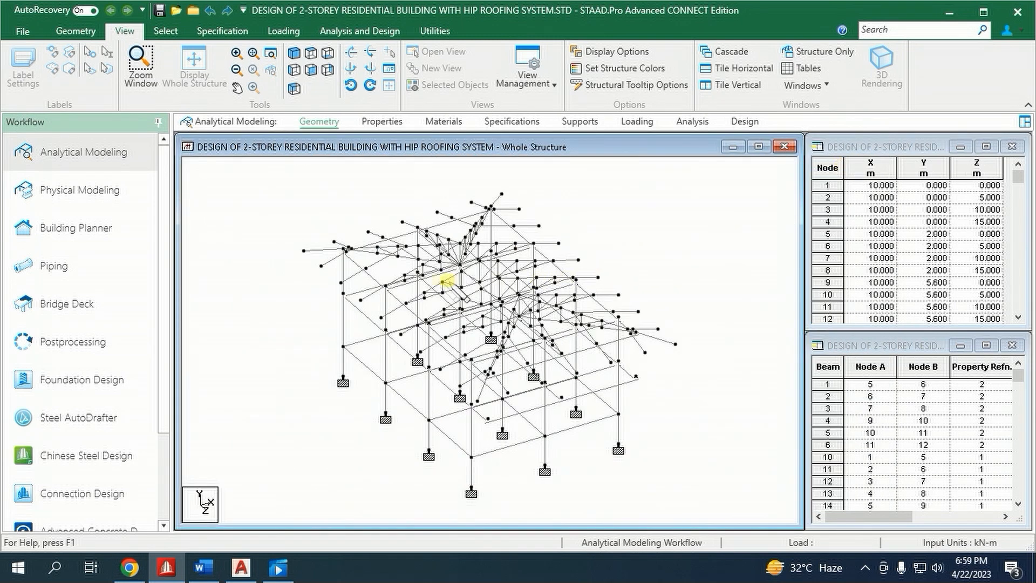
- Examine the members meeting at the second left-hand column's top node, selecting the column and the overhanging top chord
scroll(451, 280, "up", 3)
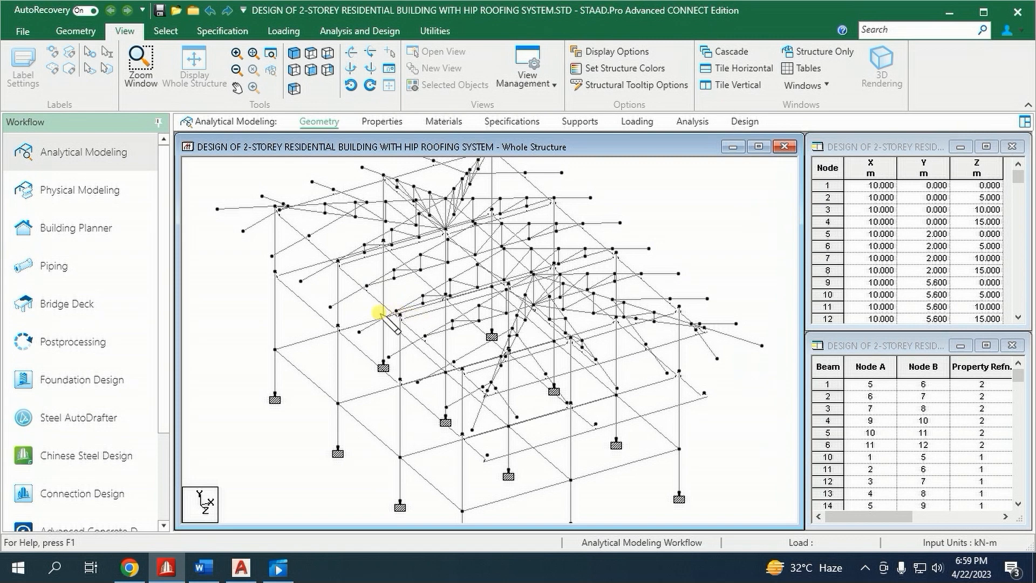
scroll(379, 313, "up", 1)
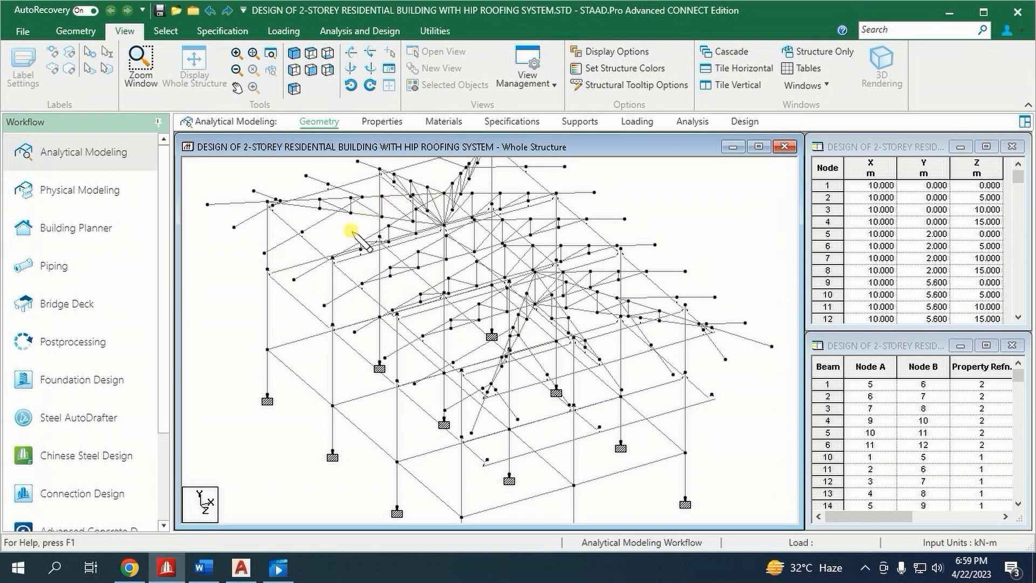
left_click(332, 281)
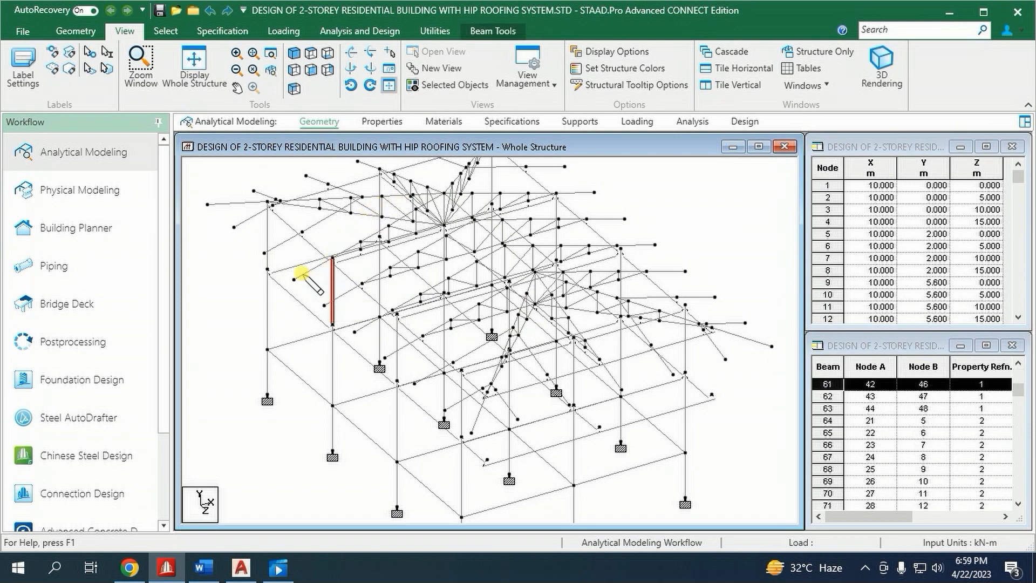
scroll(334, 261, "up", 2)
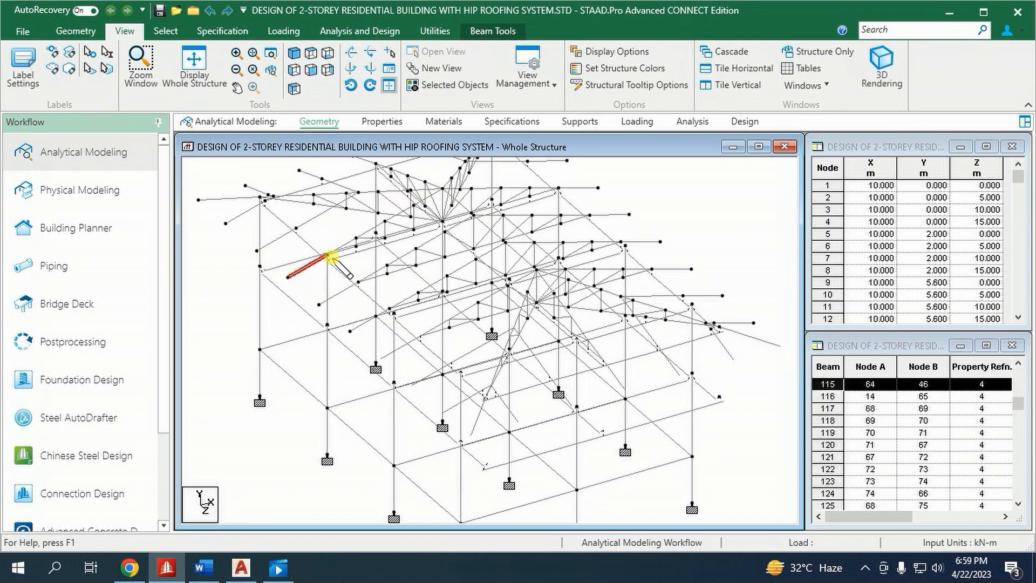
left_click(320, 252)
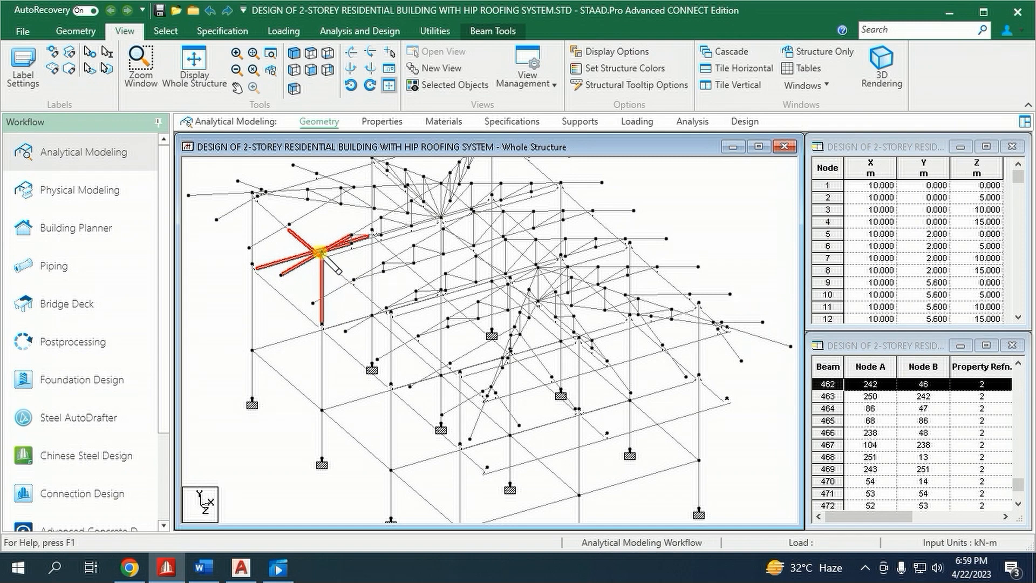
left_click(311, 264)
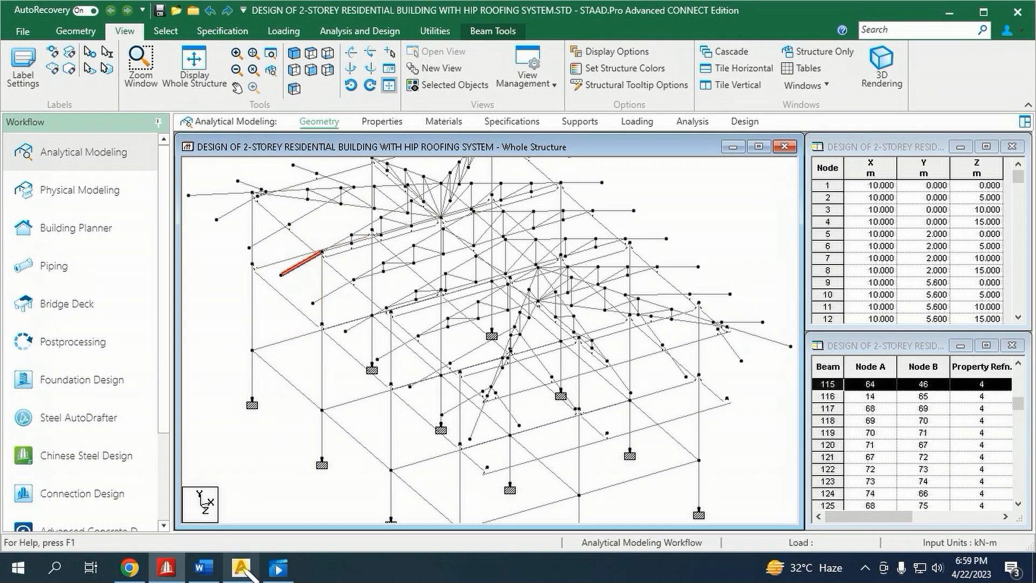
- Switch to AutoCAD and examine the stick-model detail of the top chord, node and column in FRONT ELEVATION.dwg
left_click(241, 568)
scroll(479, 296, "down", 5)
scroll(516, 321, "up", 6)
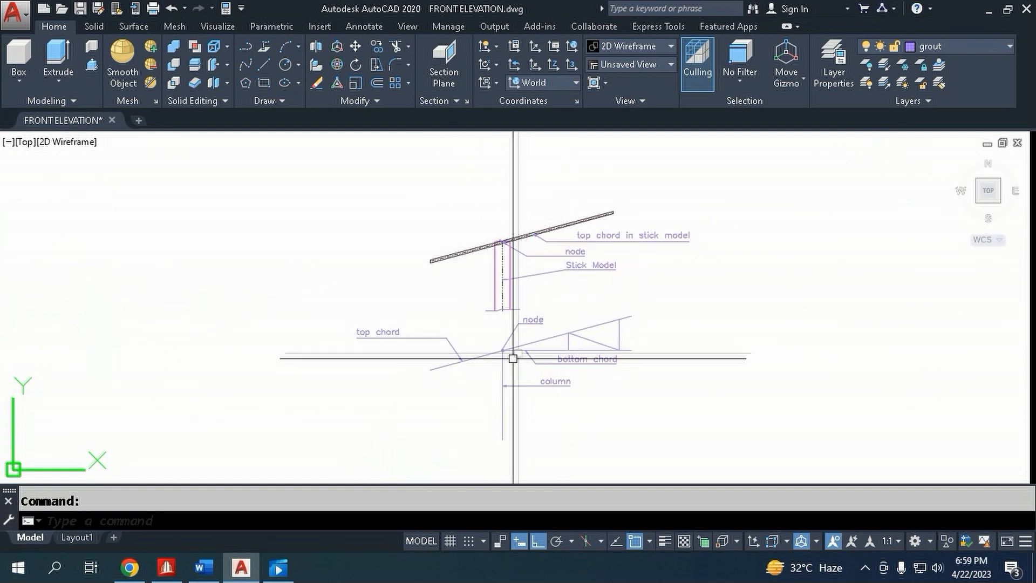
- Examine the node detail where the top chord and bottom chord meet the column, in both the stick model and the base plate detail
scroll(513, 358, "up", 4)
scroll(502, 360, "down", 2)
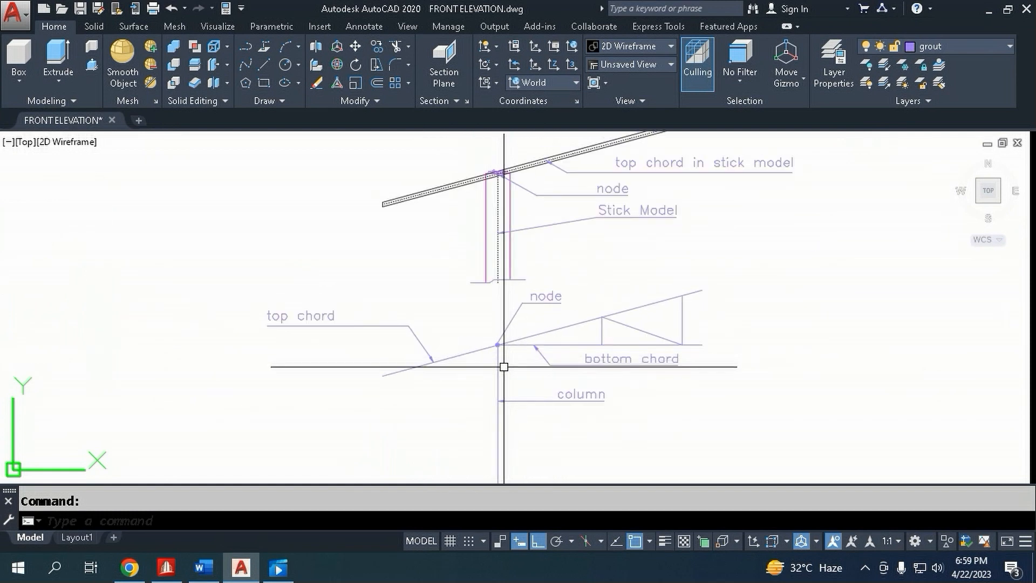
scroll(503, 367, "up", 2)
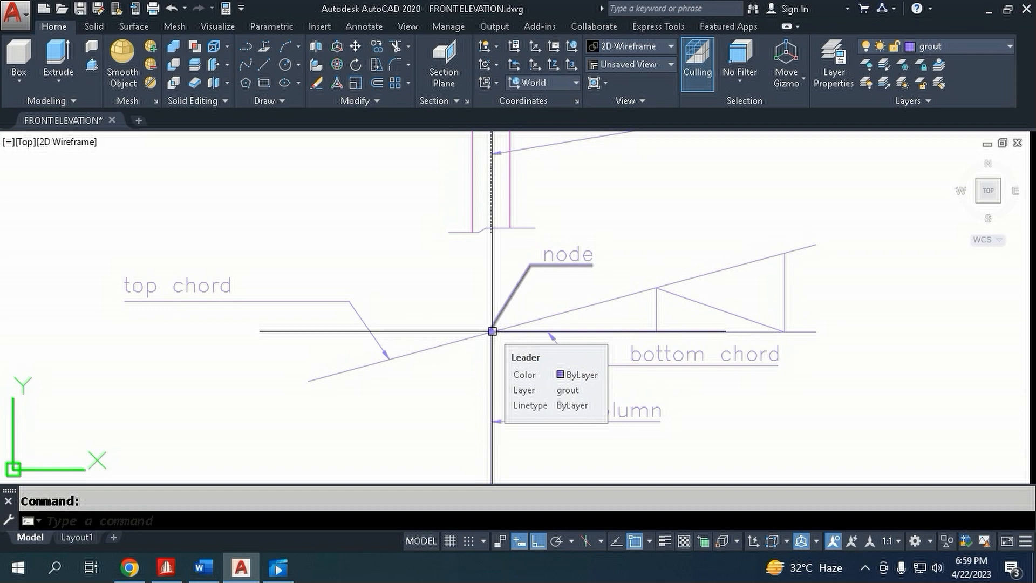
scroll(493, 329, "down", 3)
middle_click_drag(490, 305, 476, 231)
scroll(504, 192, "up", 3)
scroll(504, 193, "up", 8)
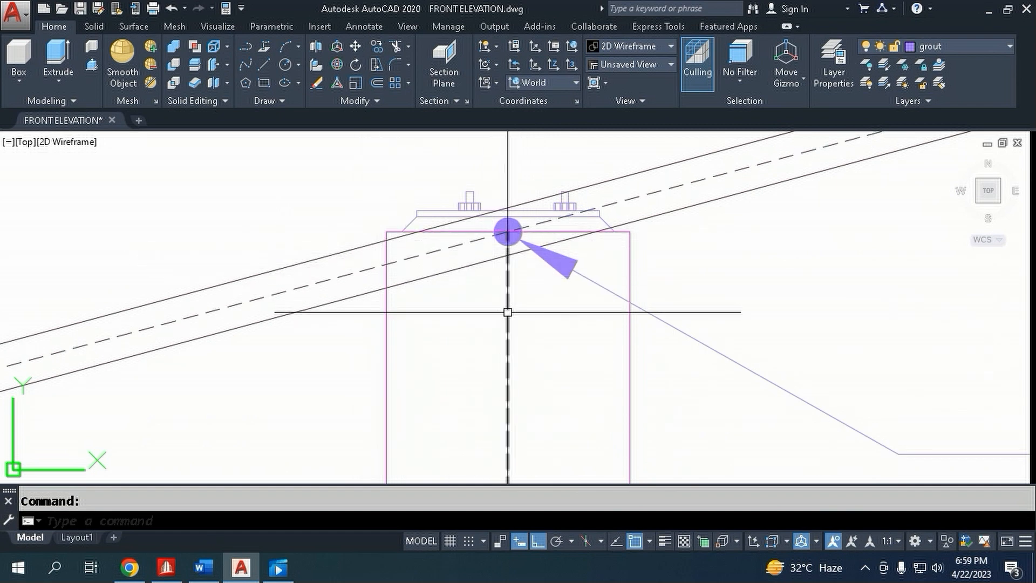
scroll(505, 314, "down", 2)
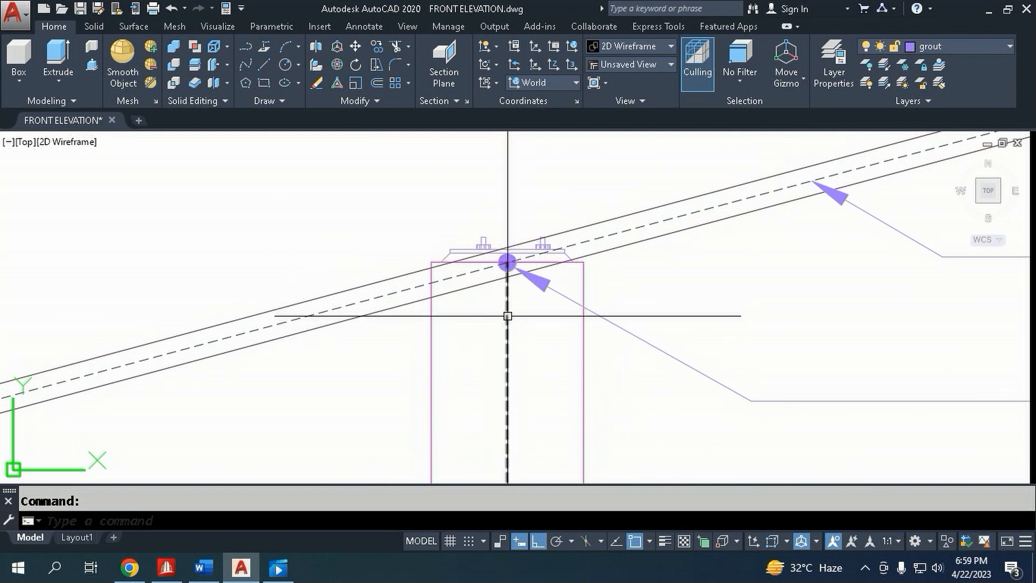
- Measure the vertical distance at the column top up to the base plate with a linear dimension, and erase the dimension
key("Return")
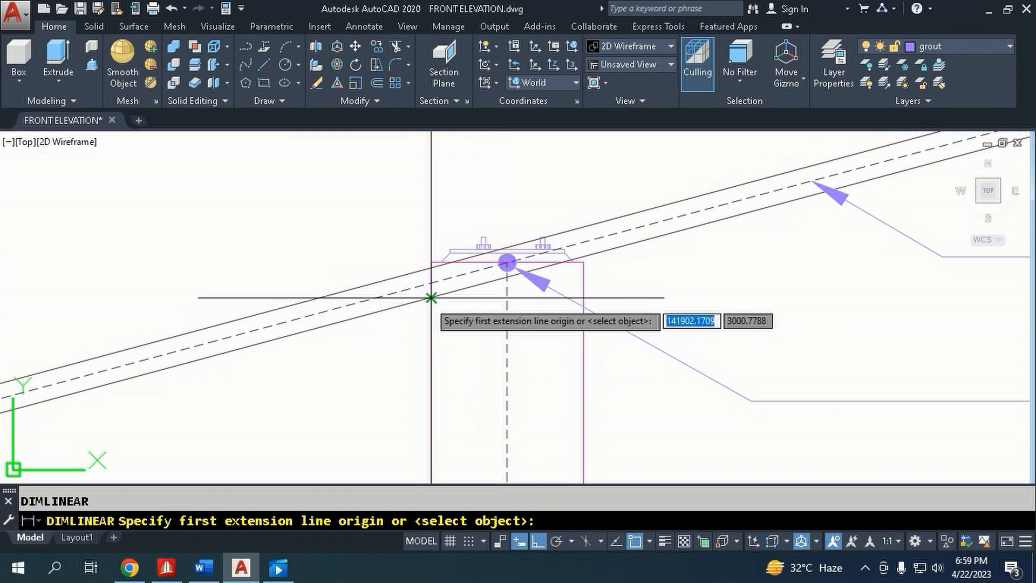
left_click(441, 262)
left_click(450, 249)
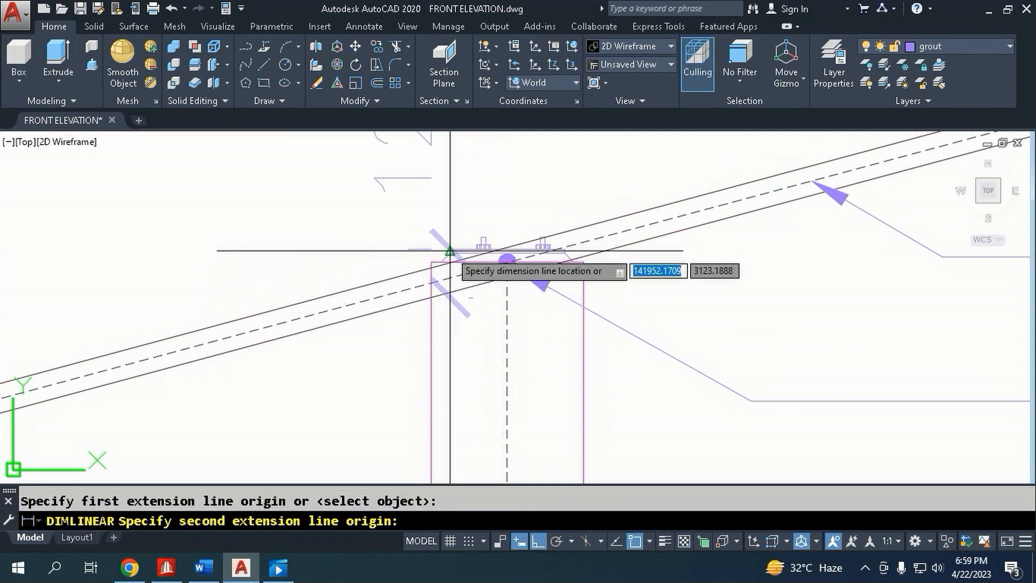
scroll(354, 291, "down", 2)
left_click(334, 246)
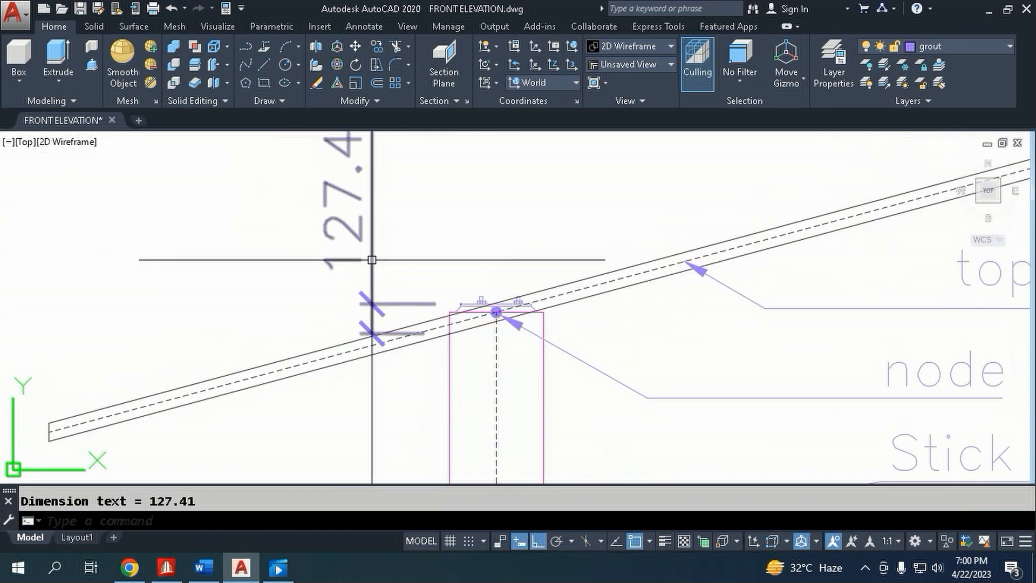
left_click(371, 260)
key("Delete")
scroll(375, 275, "down", 3)
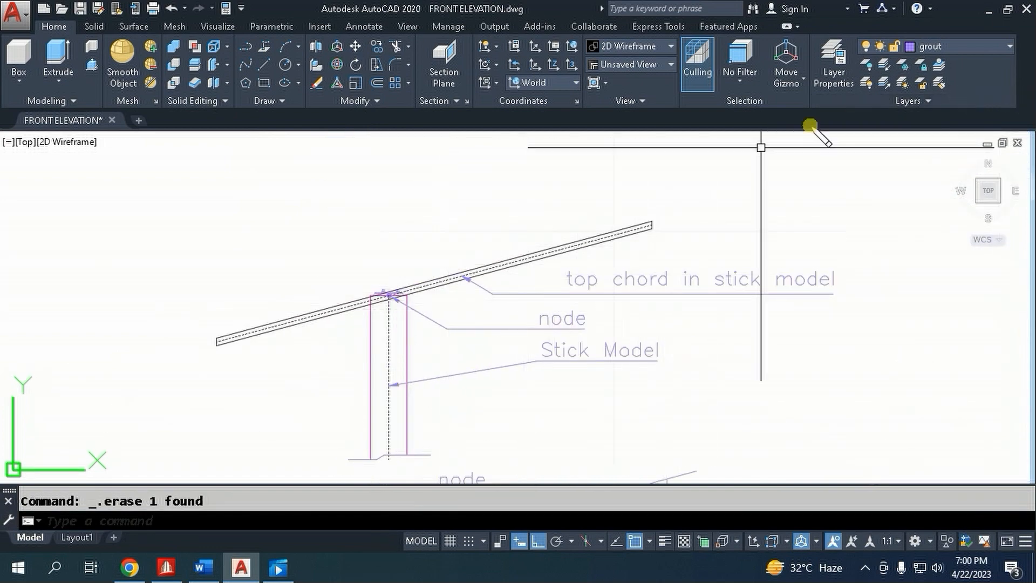
- Thaw the truss layer and freeze the truss hidden layer
left_click(948, 49)
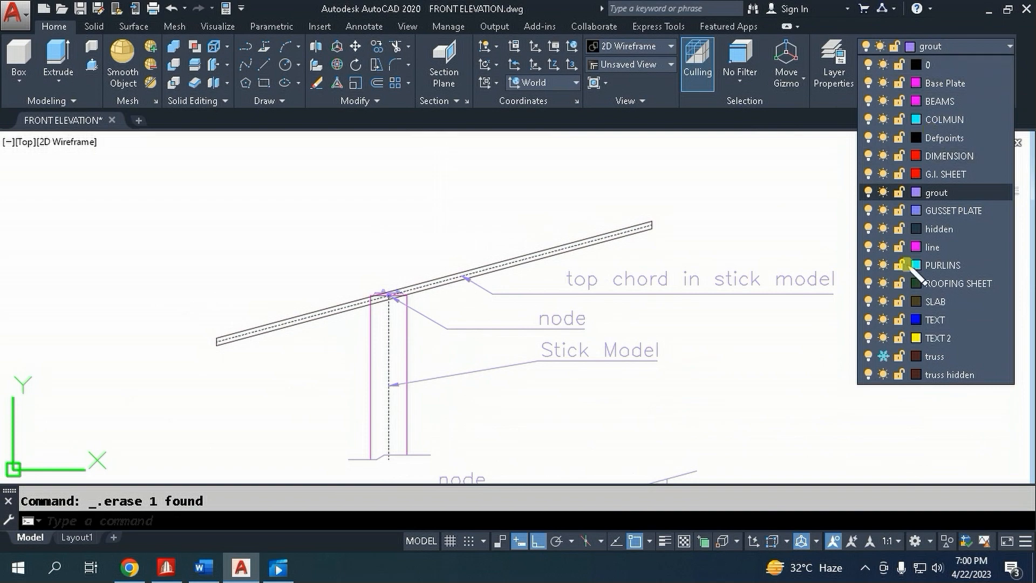
left_click(882, 356)
left_click(883, 374)
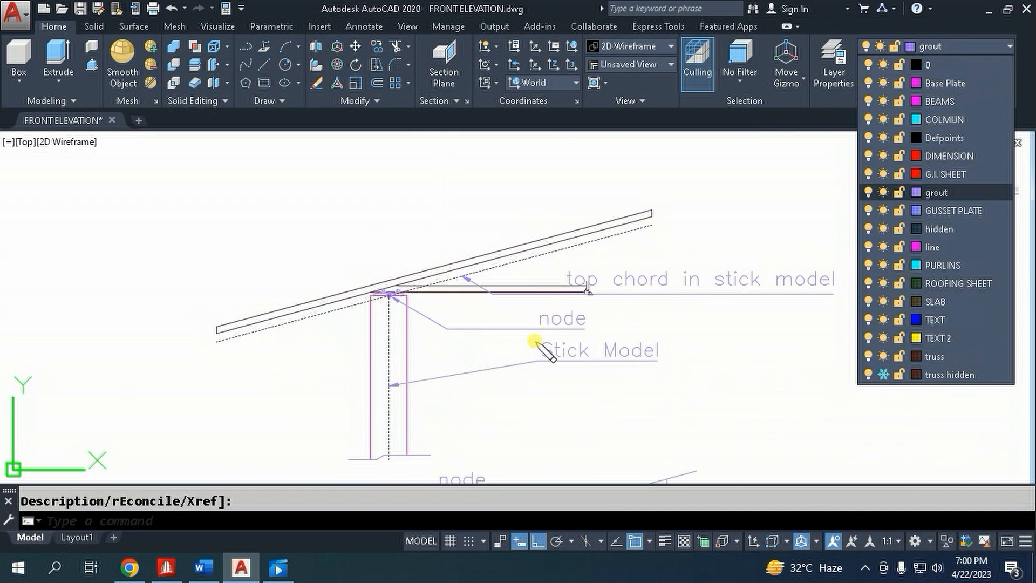
left_click(386, 305)
scroll(371, 291, "down", 5)
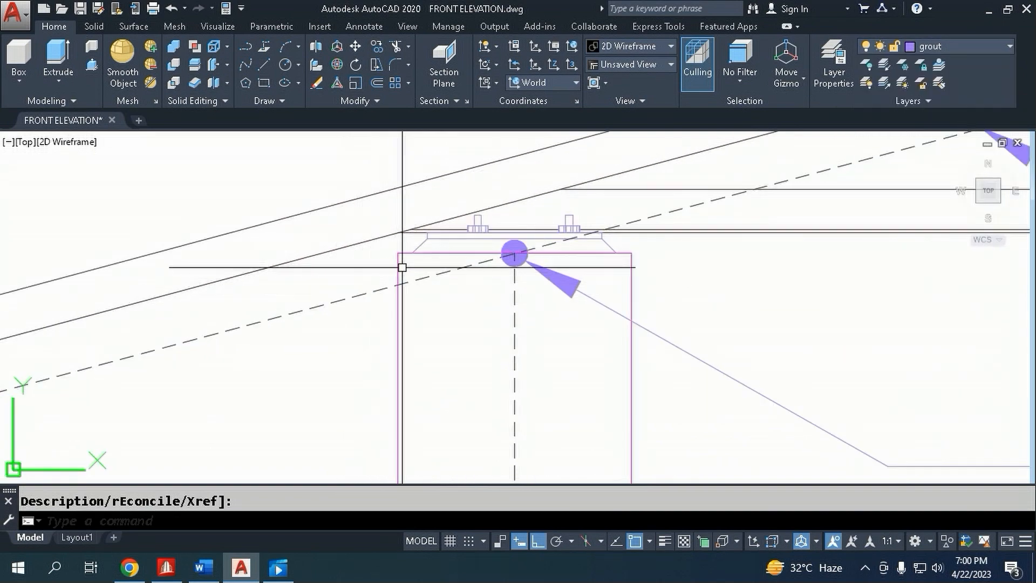
- Erase the dashed stick-model line of the top chord that passes through the column's top node
scroll(425, 299, "up", 2)
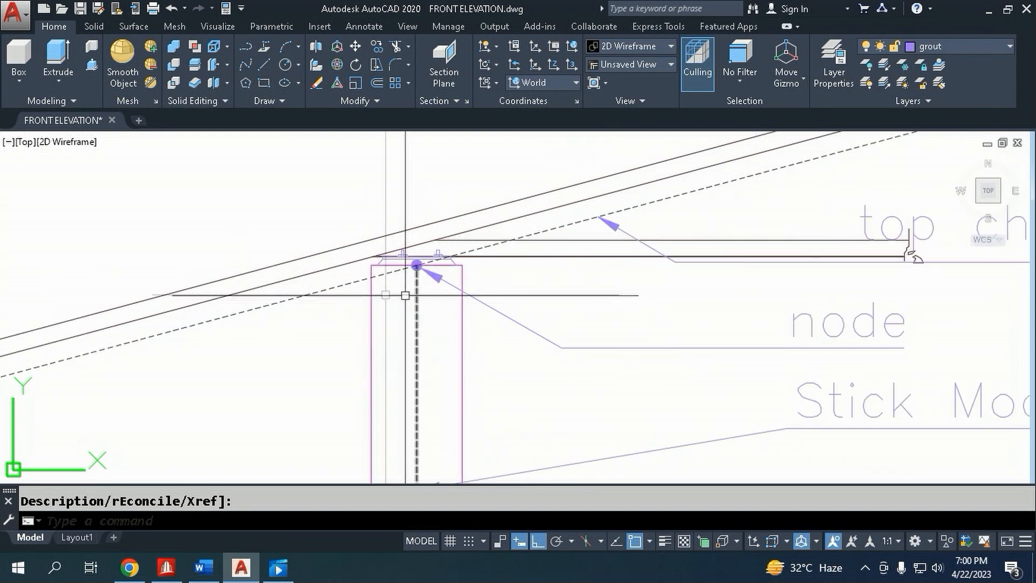
left_click(345, 287)
key("Delete")
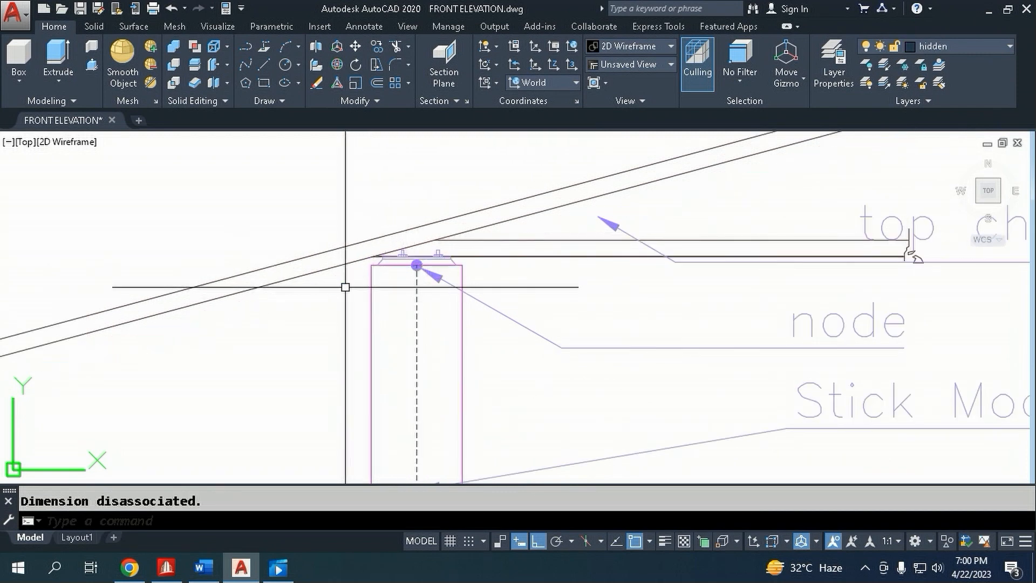
scroll(404, 252, "down", 2)
scroll(403, 252, "up", 3)
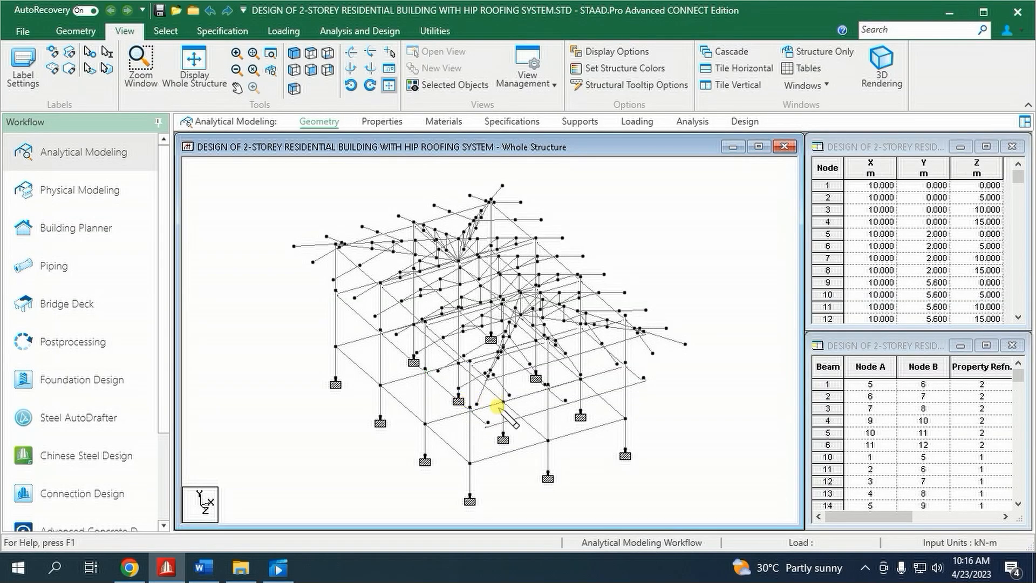
- In STAAD.Pro, add a beam offset specification at the member start with a global Y offset of 0.12744 m
left_click(511, 121)
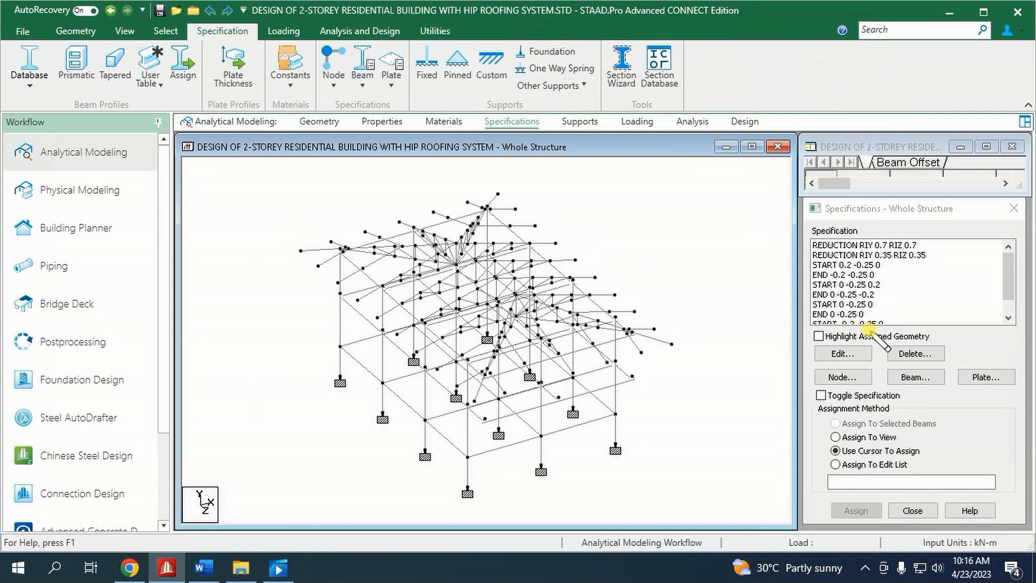
left_click(914, 377)
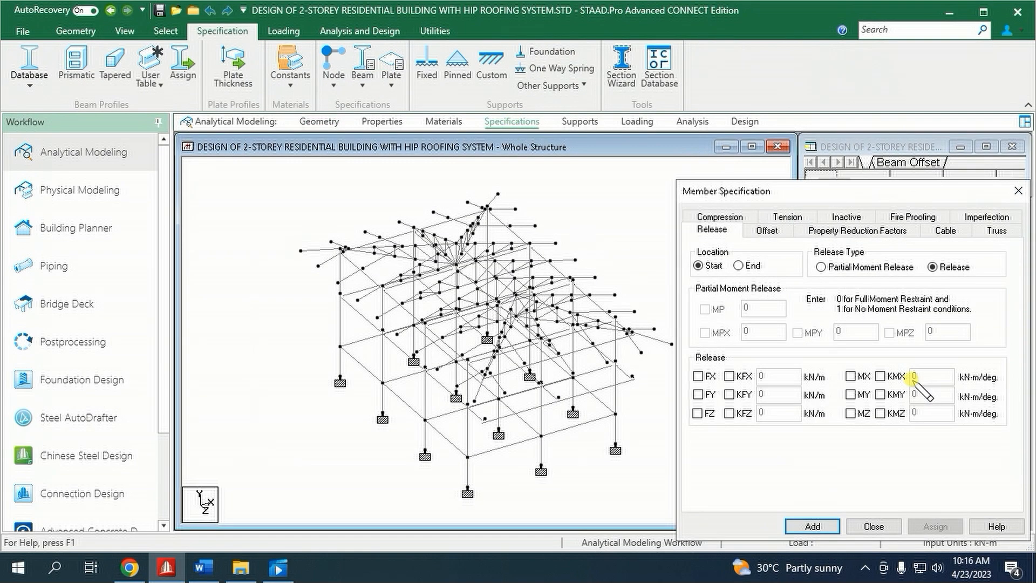
left_click(767, 232)
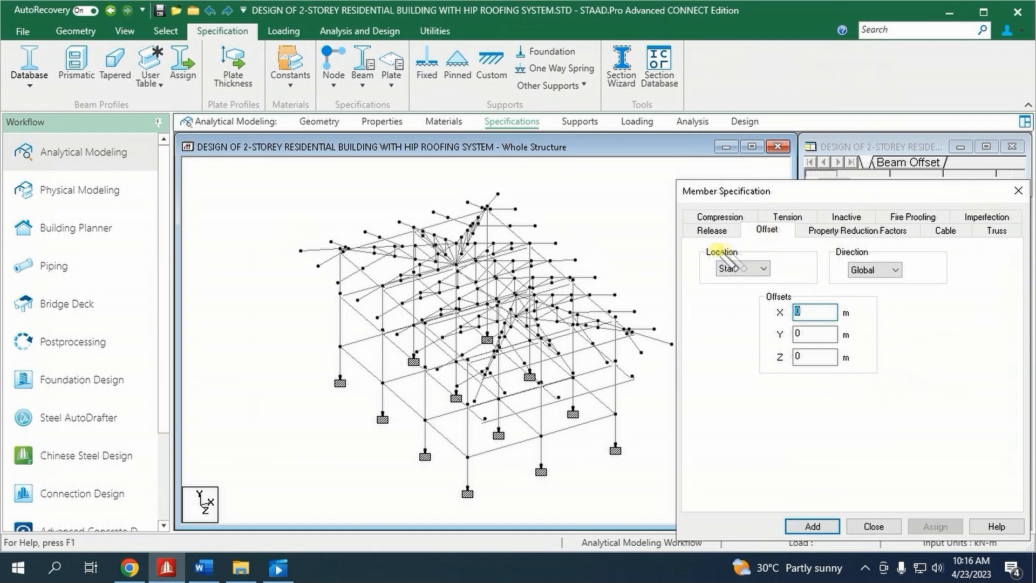
double_click(799, 333)
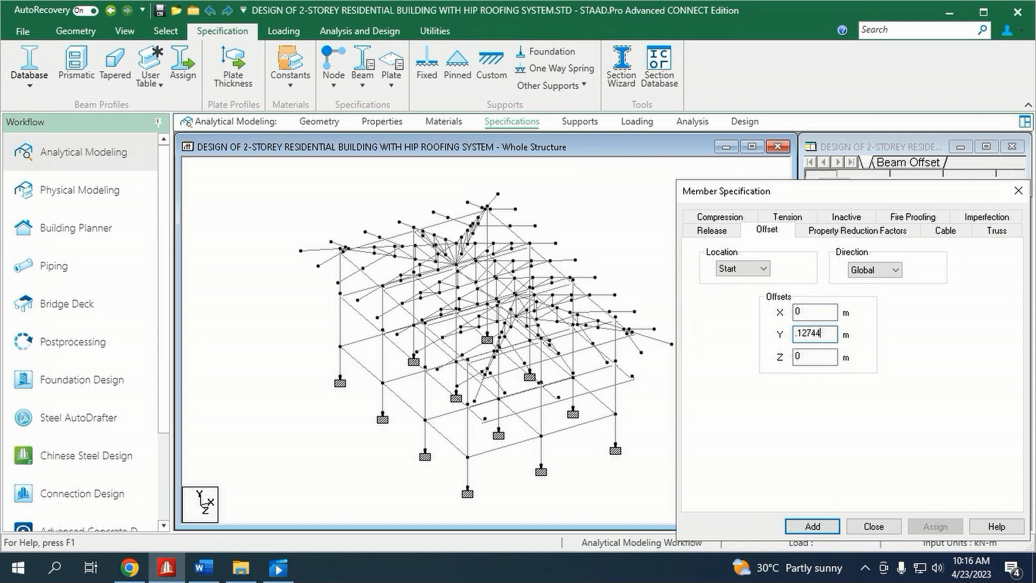
left_click(812, 527)
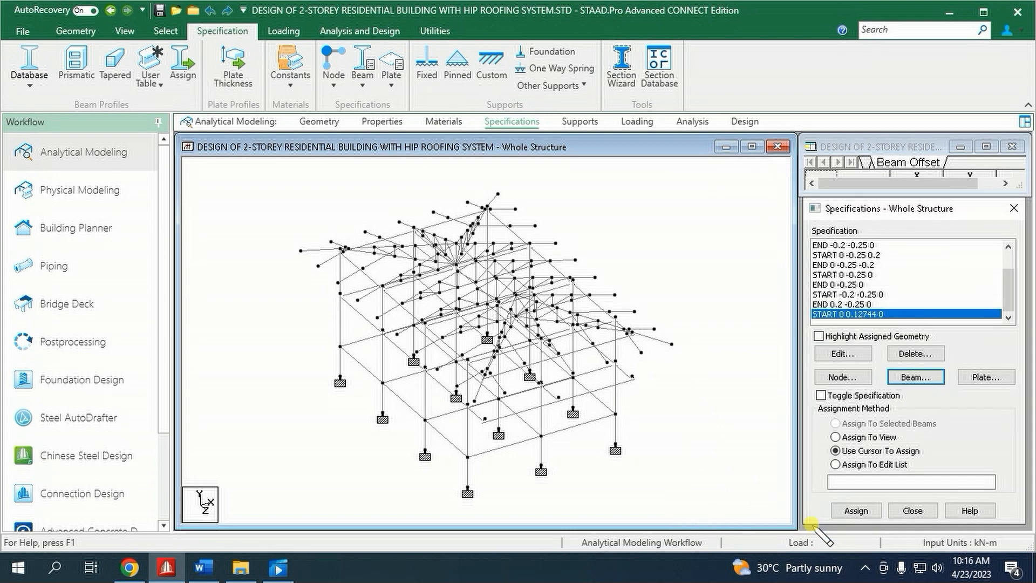
- Add a beam offset specification at the member end with a global Y offset of 0.12744 m
left_click(915, 377)
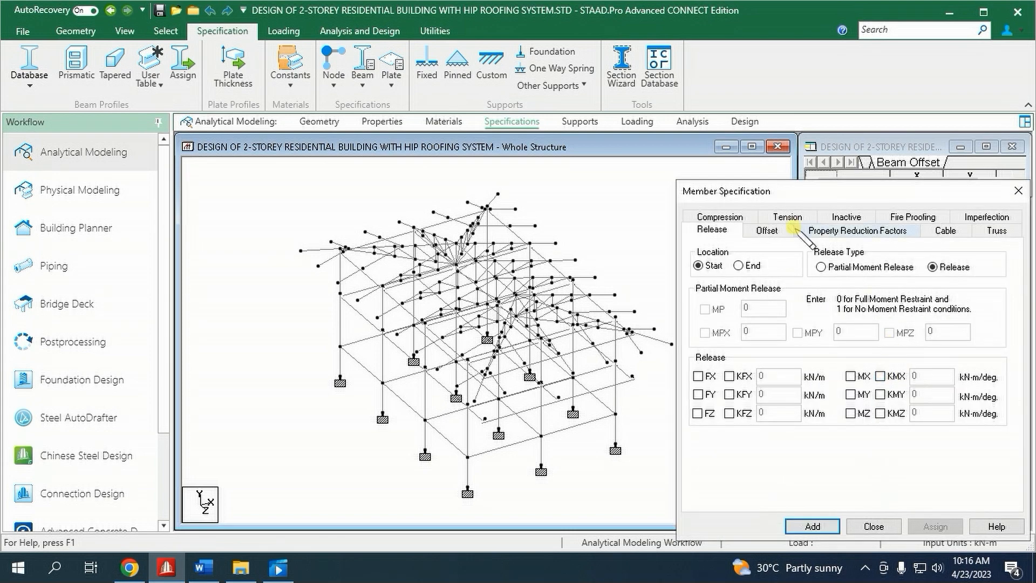
left_click(767, 230)
left_click(740, 268)
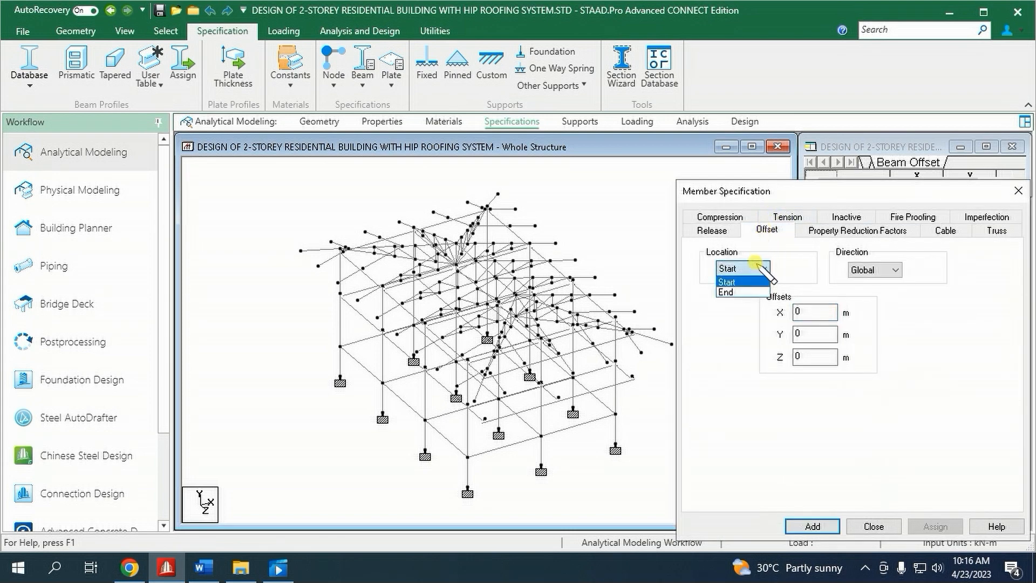
left_click(726, 292)
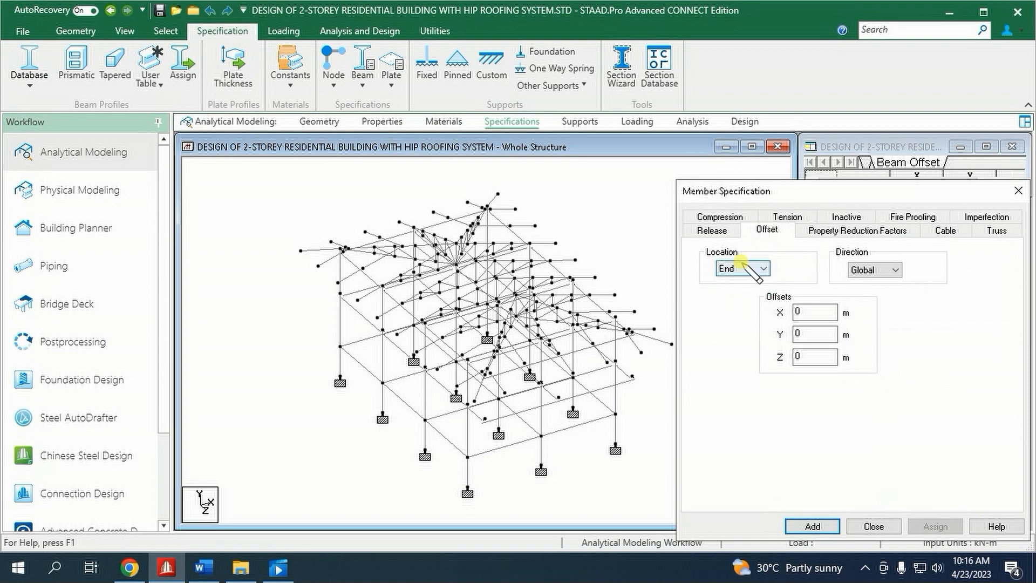
double_click(799, 331)
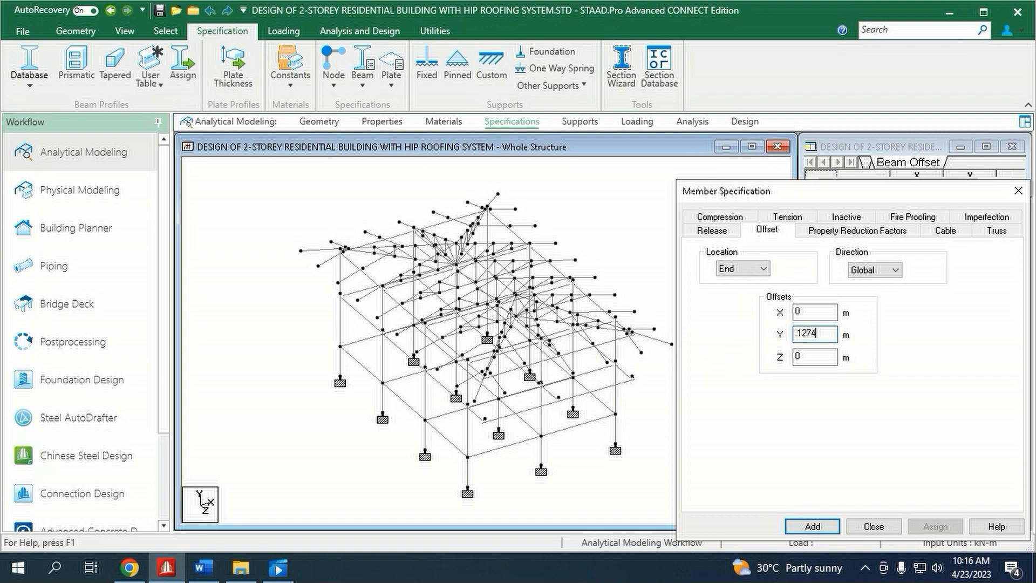
left_click(814, 527)
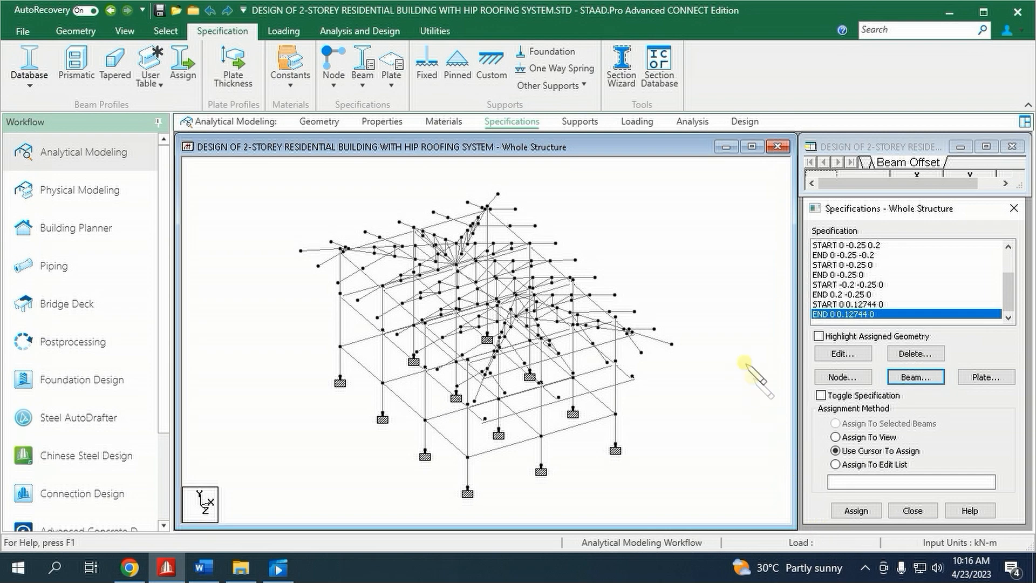
- Select all members except the Rect 0.40x0.40 columns and display only them in the active window
left_click(383, 123)
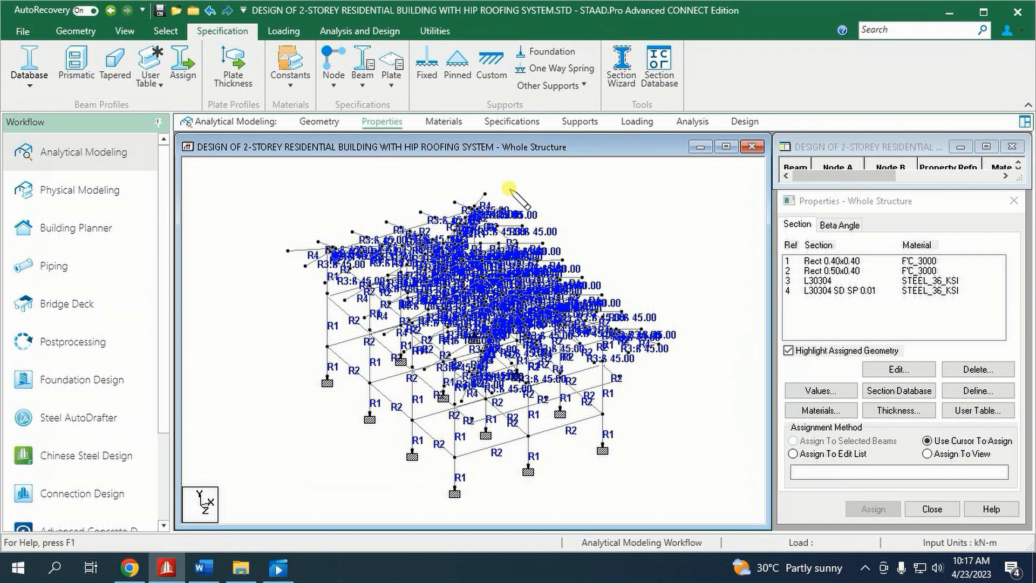
left_click(842, 260)
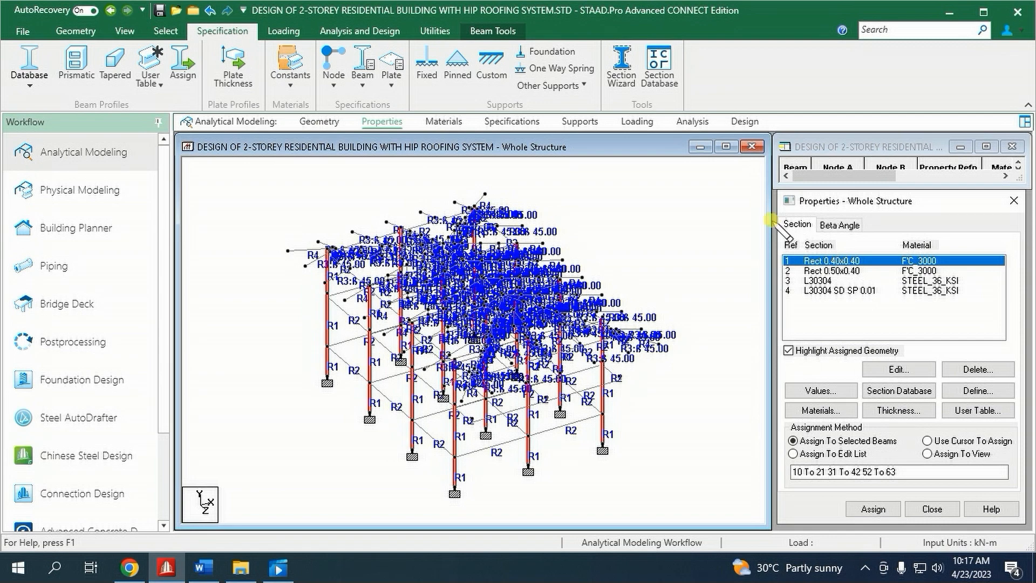
left_click(166, 30)
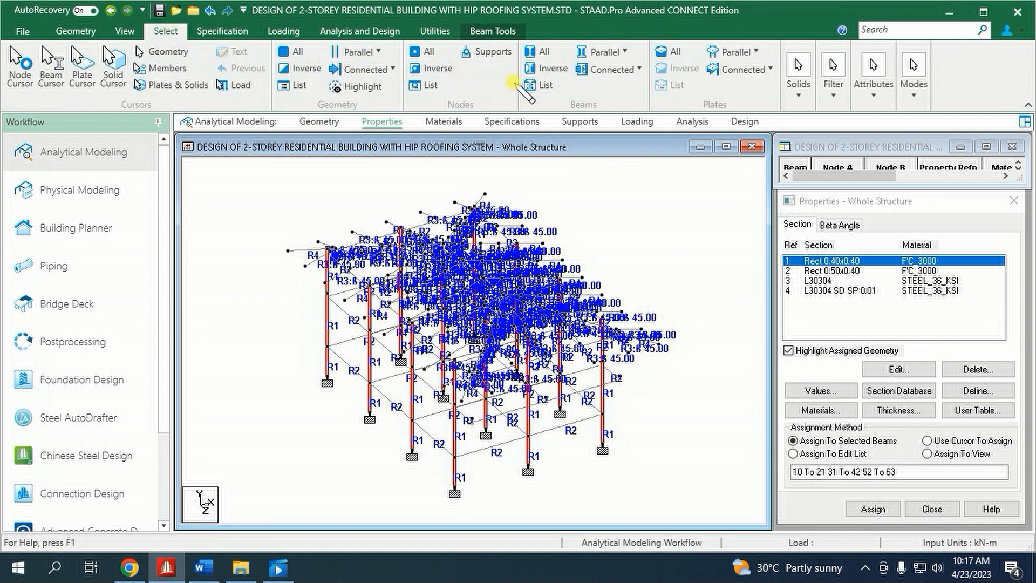
left_click(552, 69)
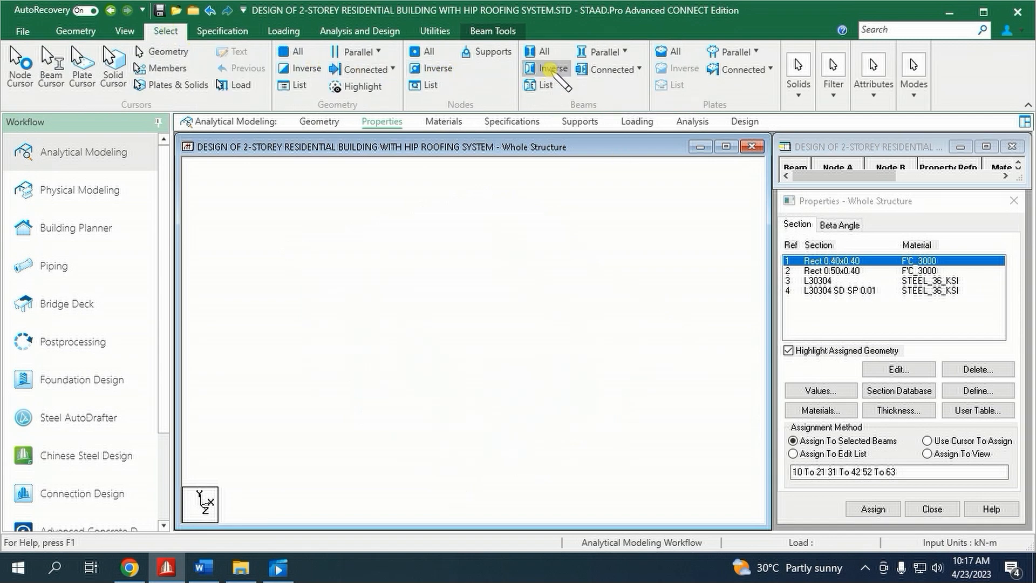
right_click(651, 221)
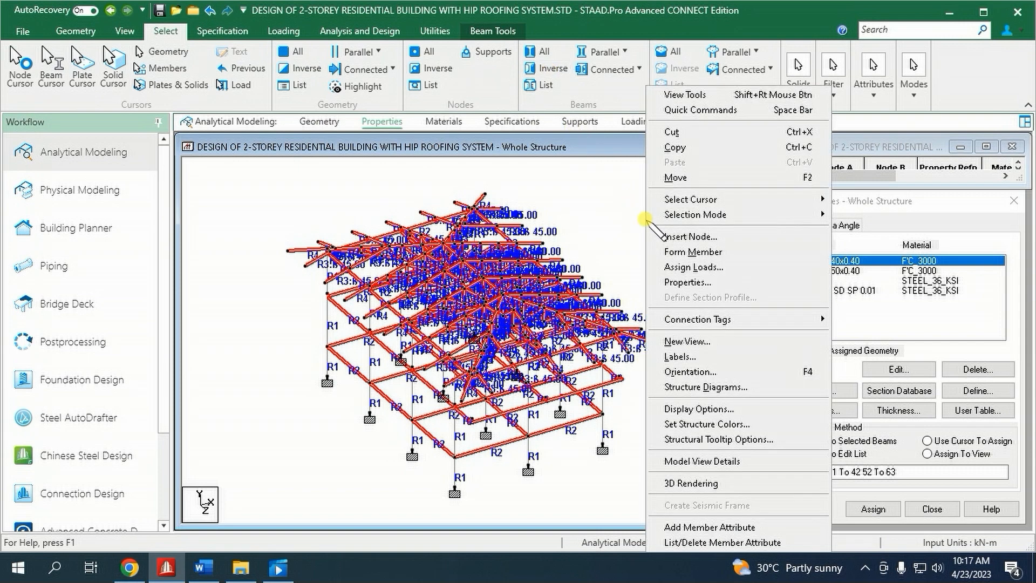
left_click(665, 343)
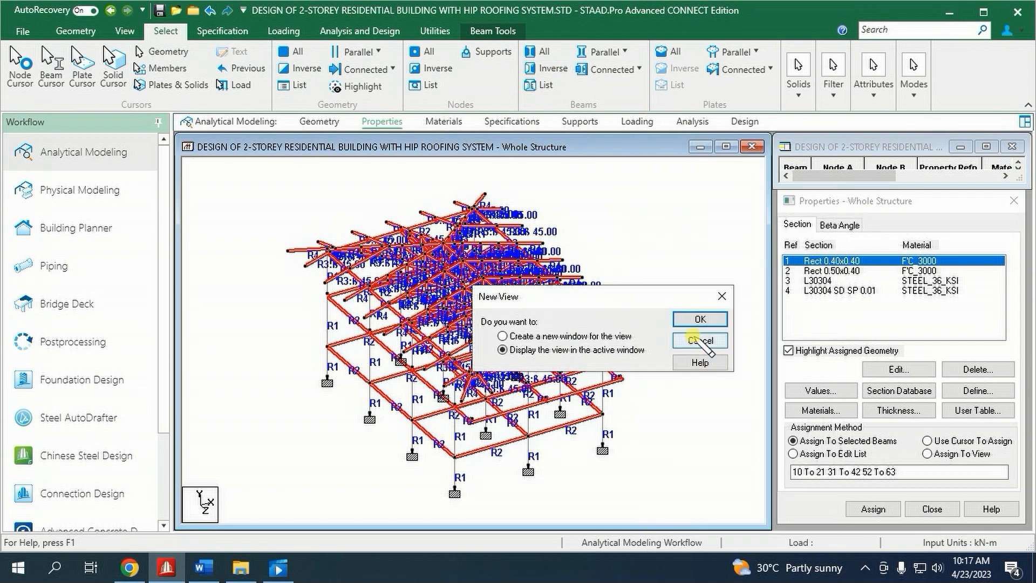
left_click(700, 319)
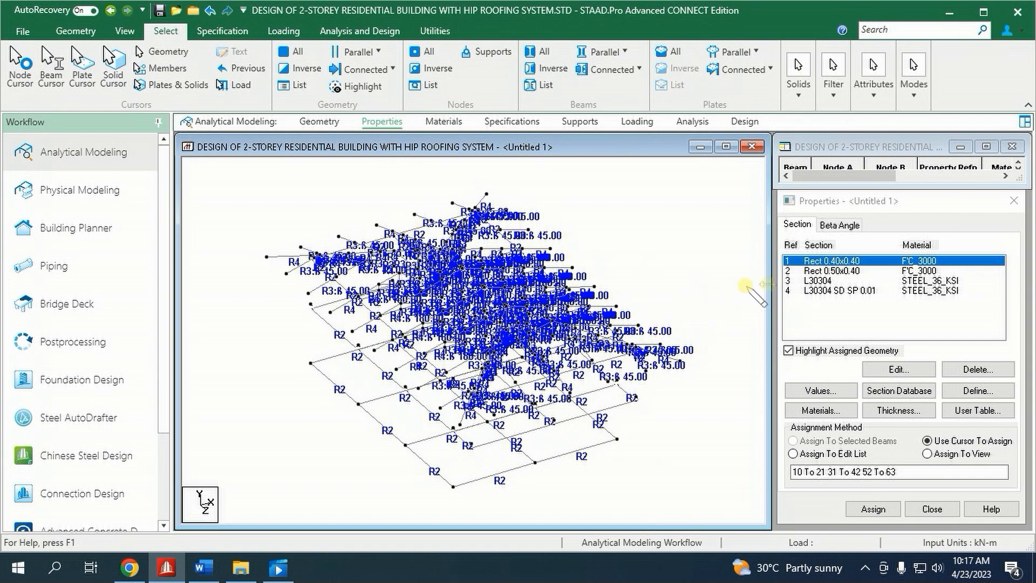
- Select everything except the Rect 0.50x0.40 beams and isolate the steel truss members in the active window
left_click(833, 271)
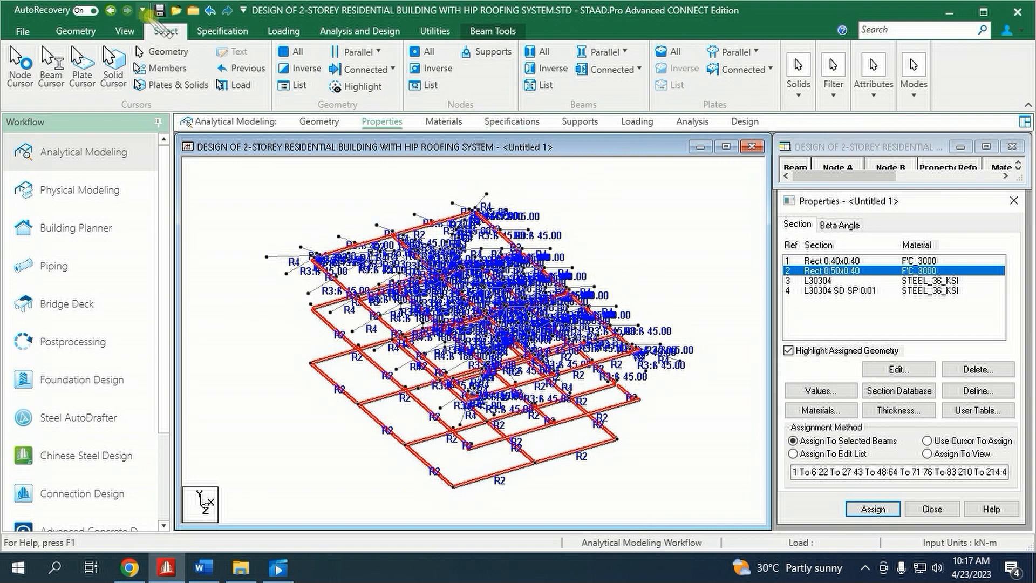
left_click(546, 69)
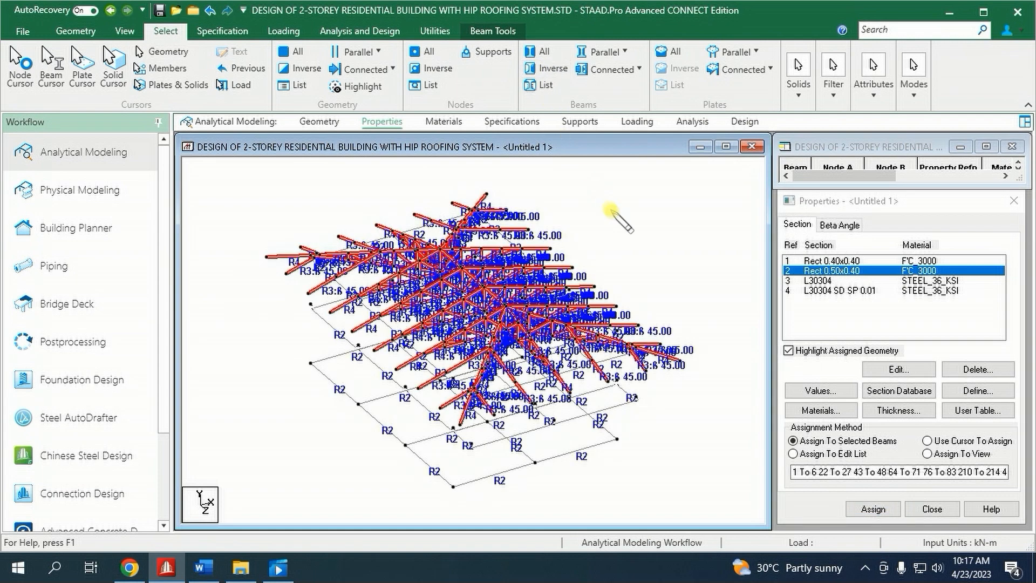
right_click(643, 226)
left_click(701, 341)
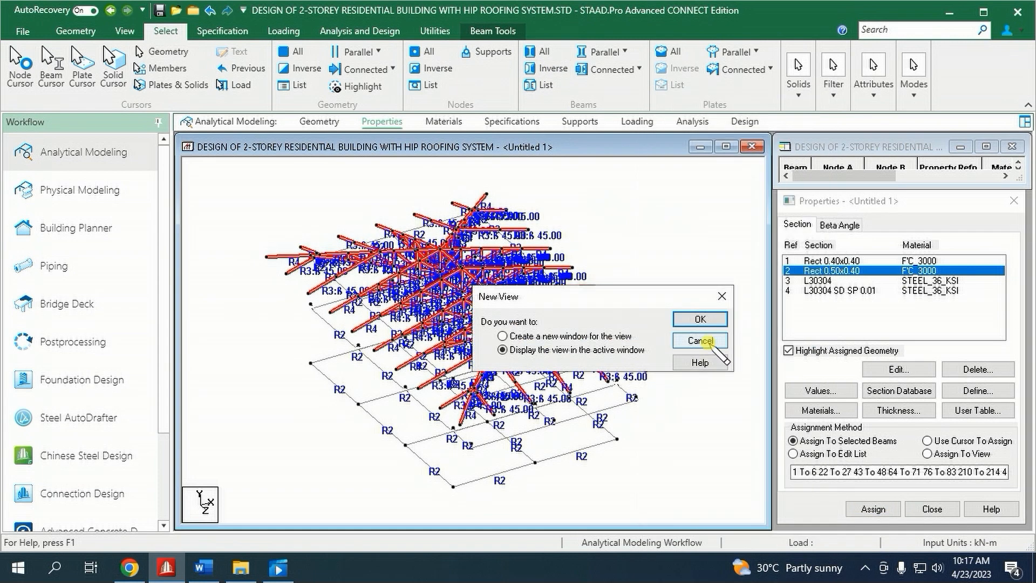
left_click(700, 320)
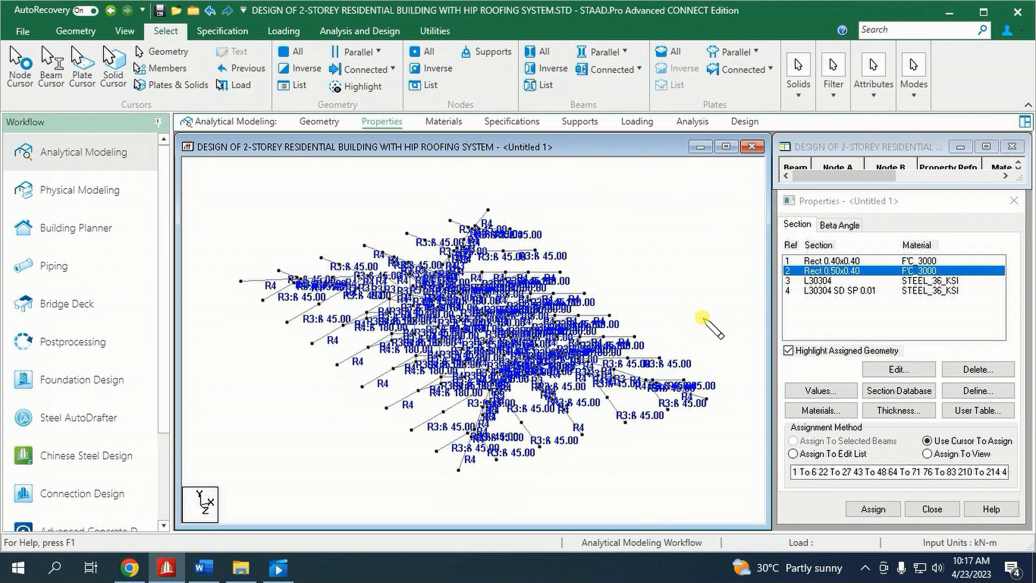
- Assign the member-start offset specification (START 0 0.12744 0) to all the isolated truss members
left_click(505, 121)
scroll(867, 293, "down", 2)
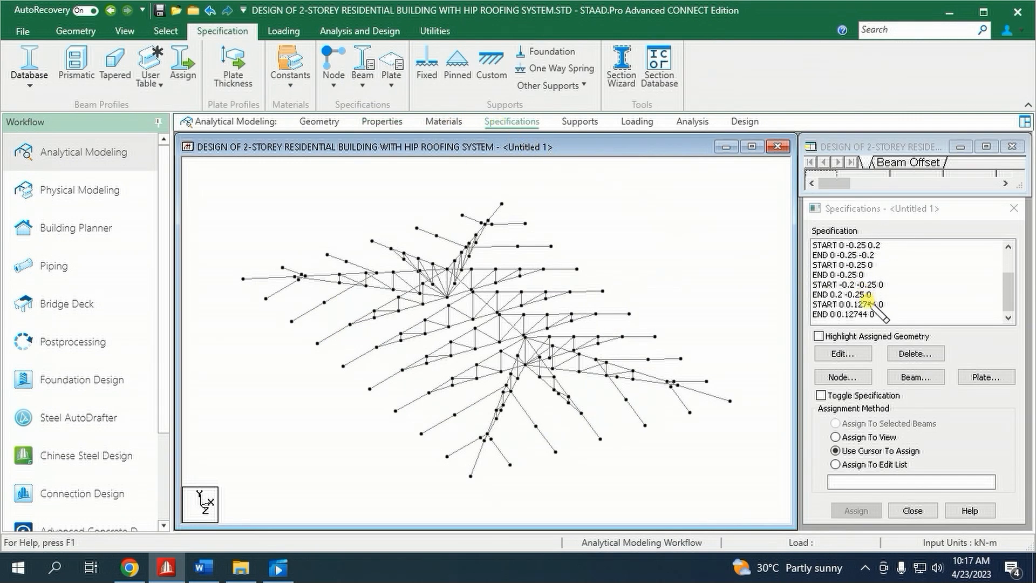
left_click(868, 303)
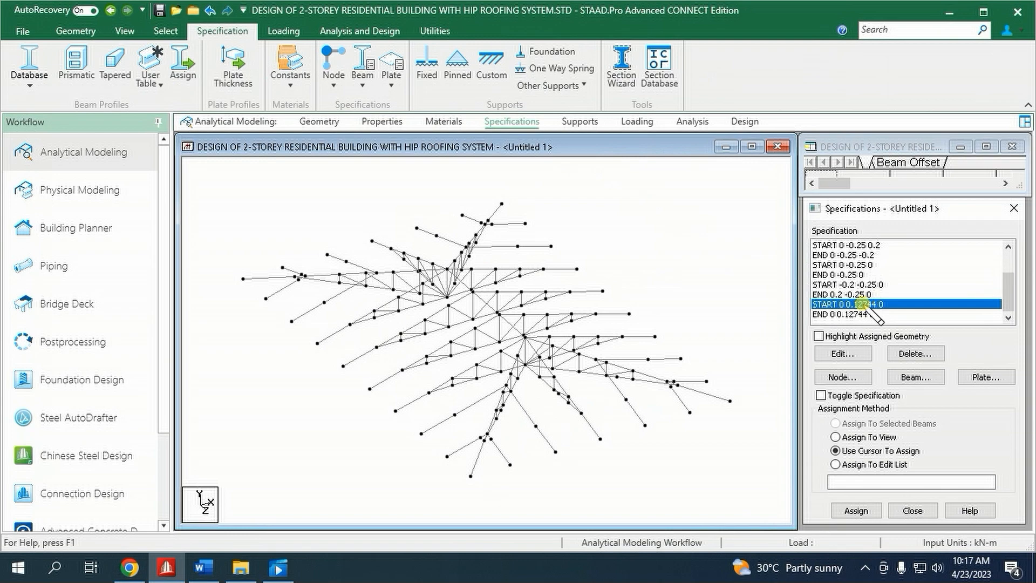
scroll(526, 275, "down", 1)
middle_click_drag(584, 316, 560, 296)
left_click_drag(213, 171, 745, 463)
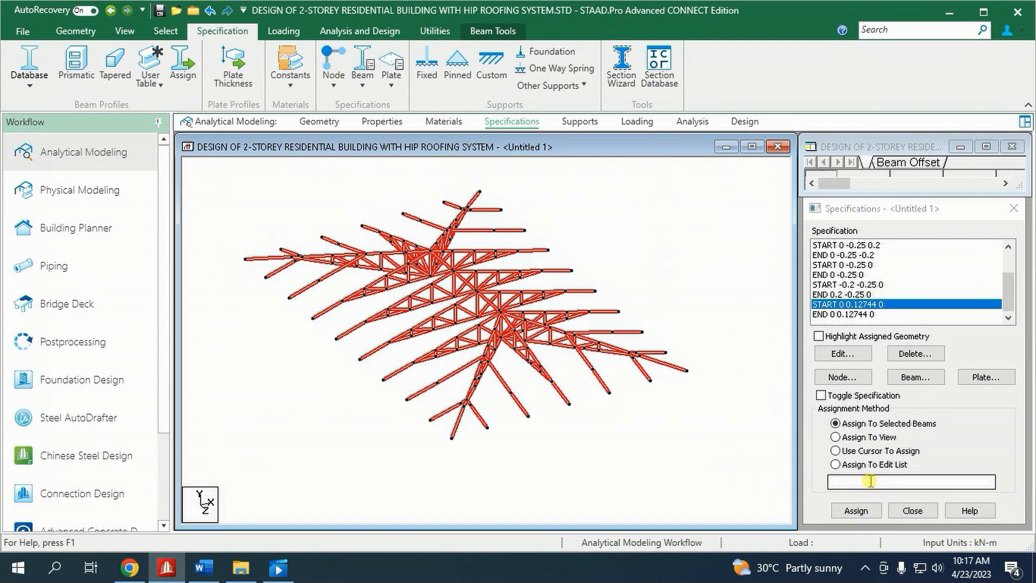
left_click(869, 512)
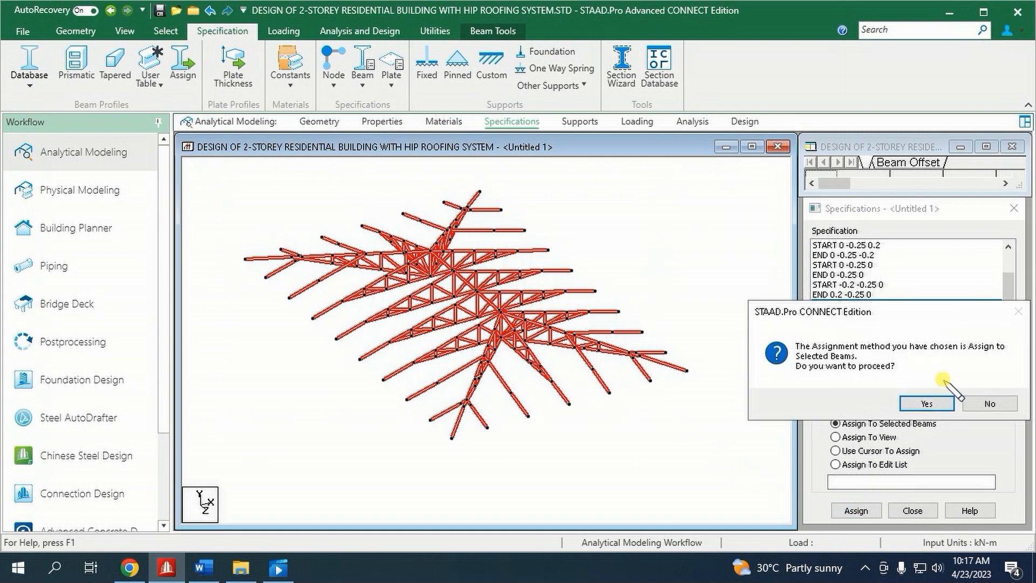
left_click(920, 402)
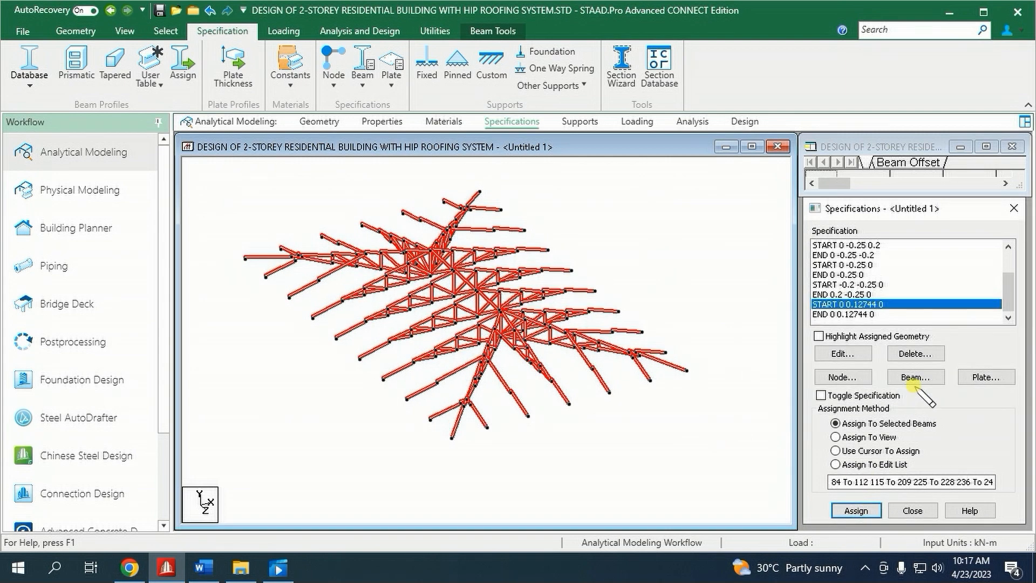
- Assign the member-end offset specification (END 0 0.12744 0) to the same selected truss members and clear the selection
left_click(860, 314)
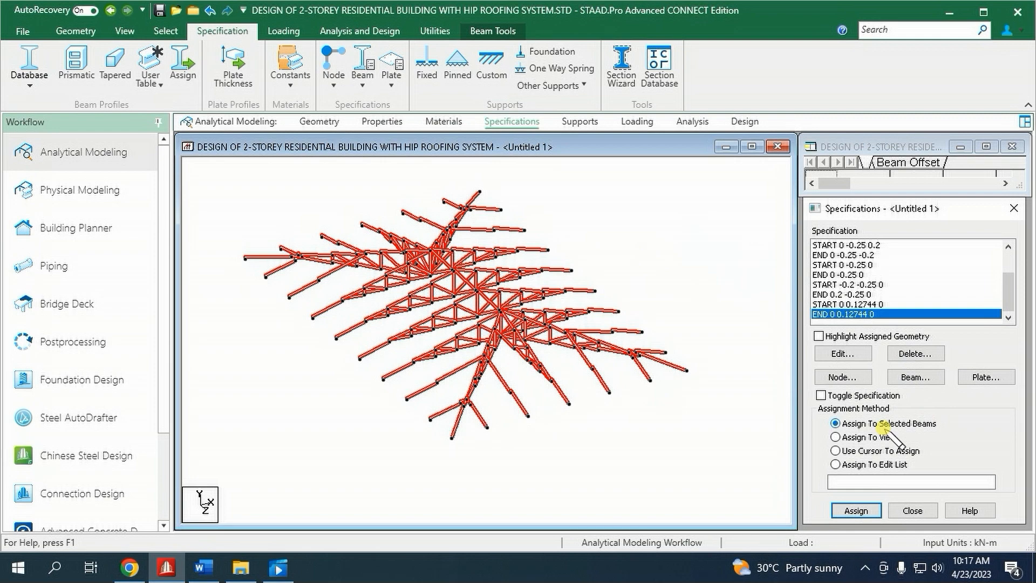
left_click(857, 511)
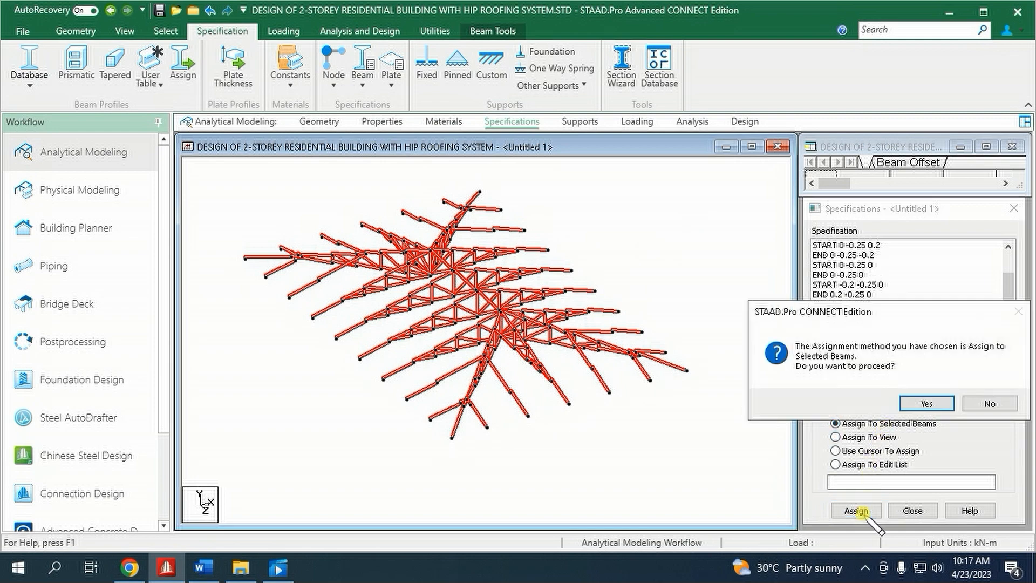
left_click(917, 399)
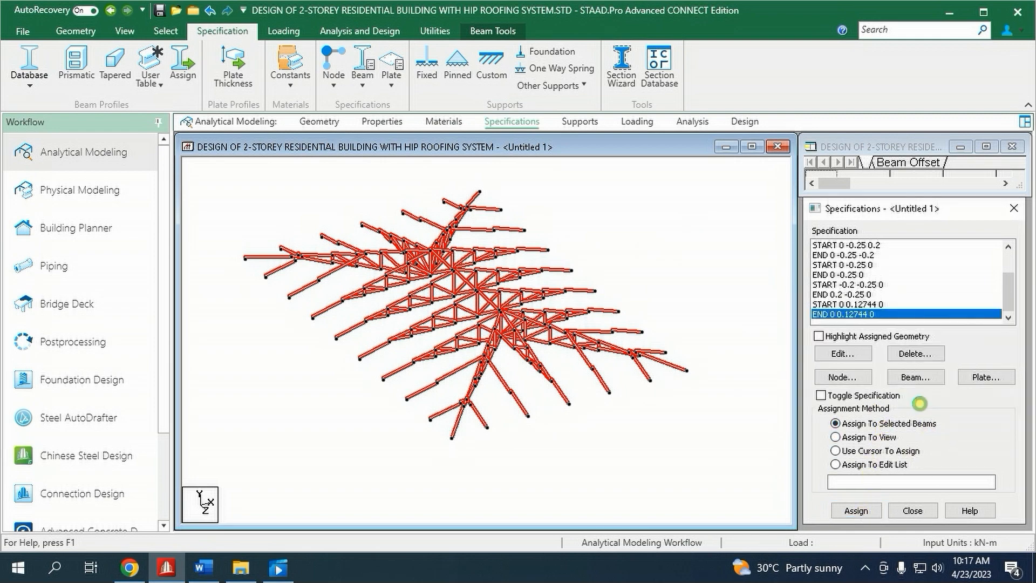
left_click(614, 226)
- Display the whole structure and examine the offset trusses and their column connections in an enlarged 3D rendering
left_click(125, 33)
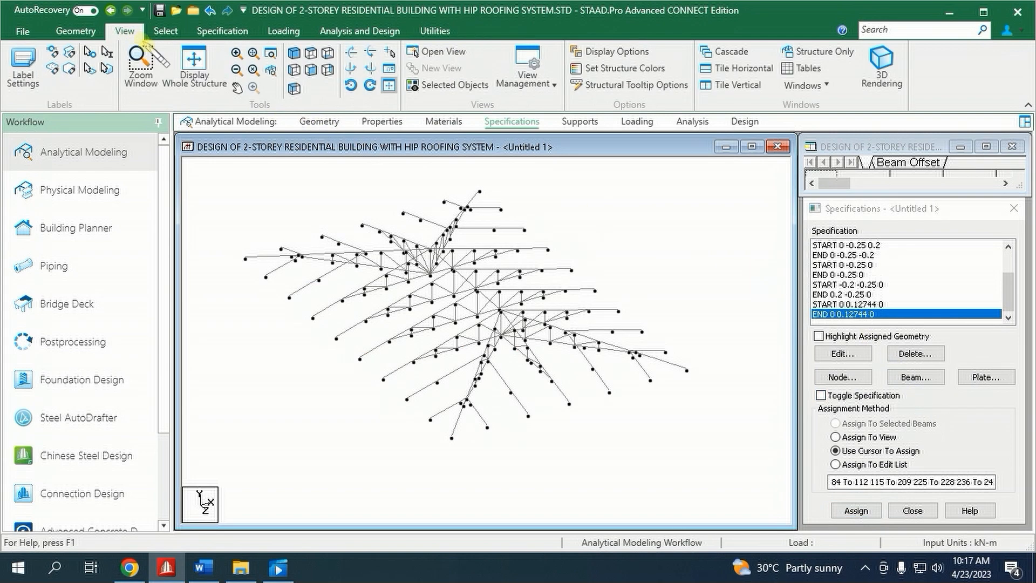
left_click(194, 63)
left_click(882, 66)
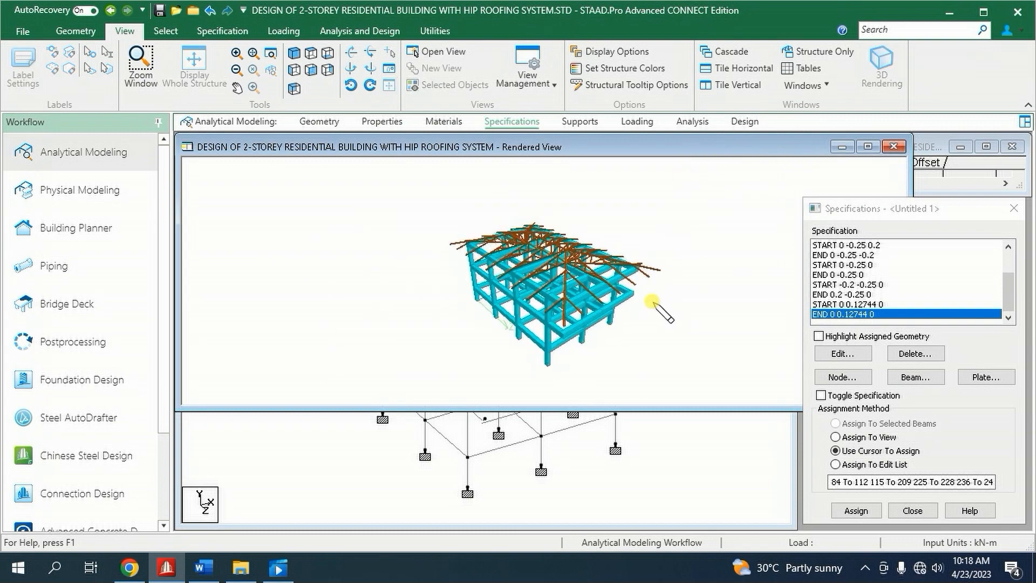
left_click_drag(626, 408, 621, 522)
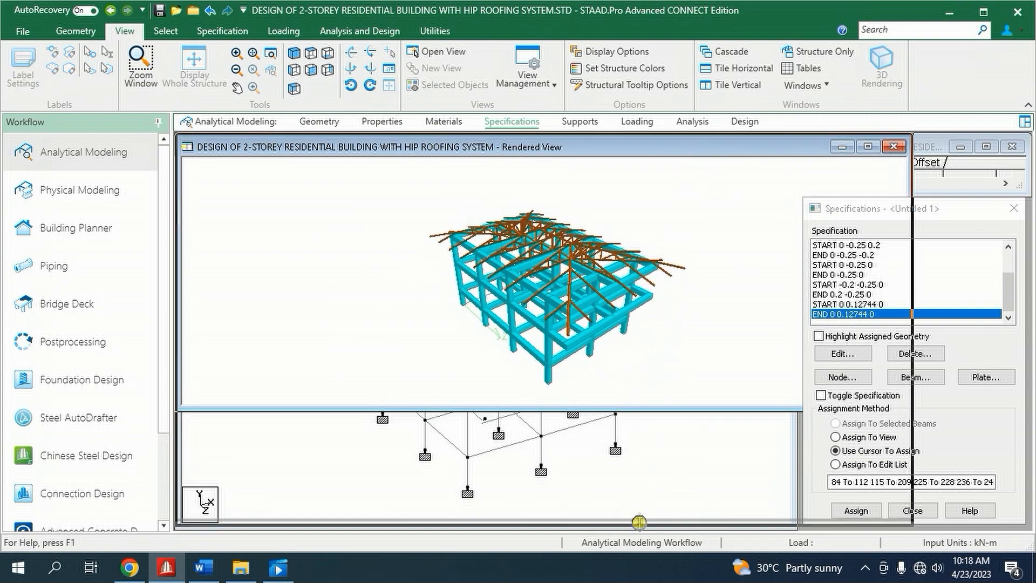
scroll(592, 389, "up", 5)
scroll(591, 386, "up", 5)
scroll(590, 378, "up", 5)
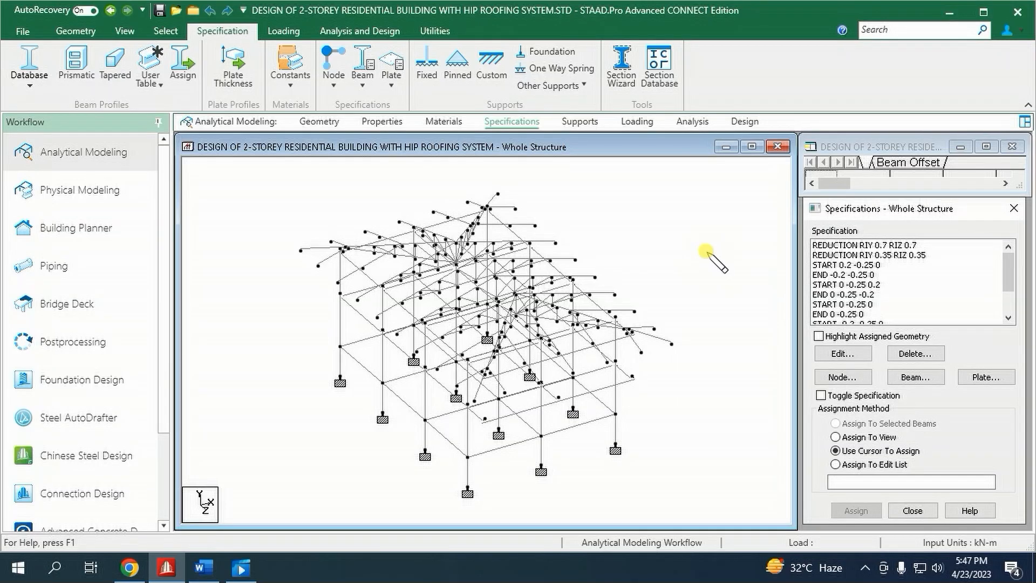
- Show the node number labels on the whole structure, toggle them off and on, and hide them again
right_click(705, 252)
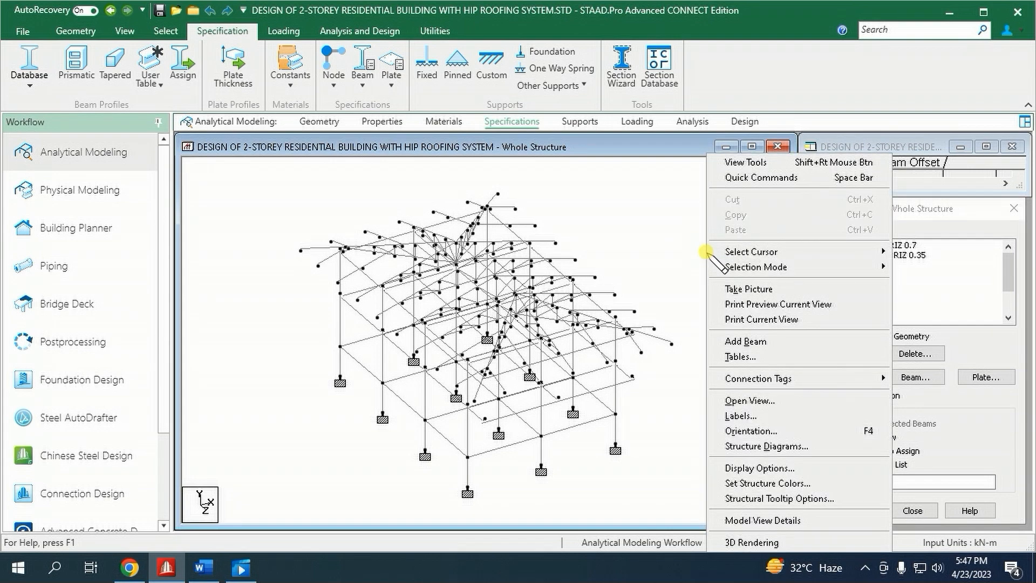
left_click(741, 416)
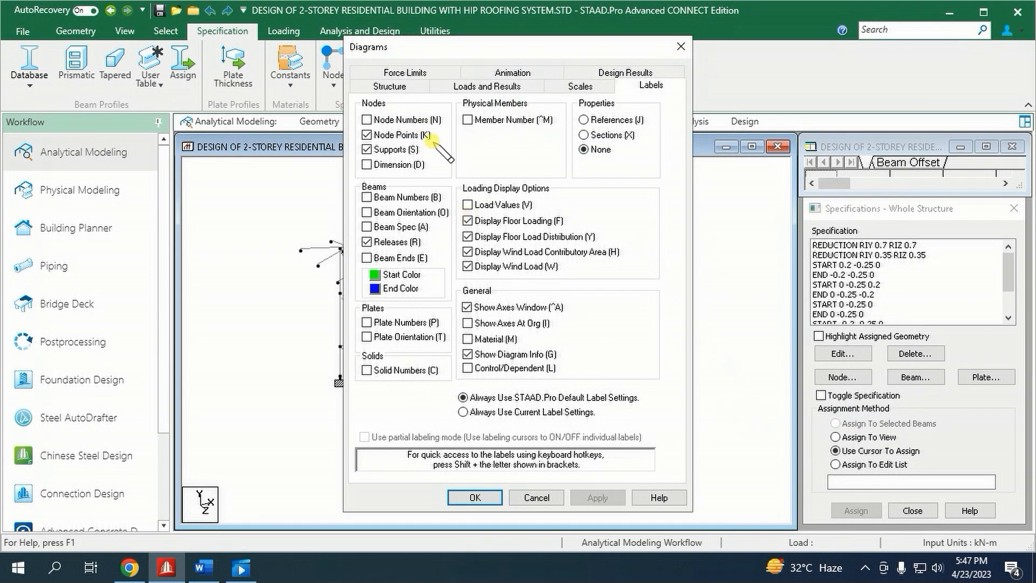
left_click(367, 119)
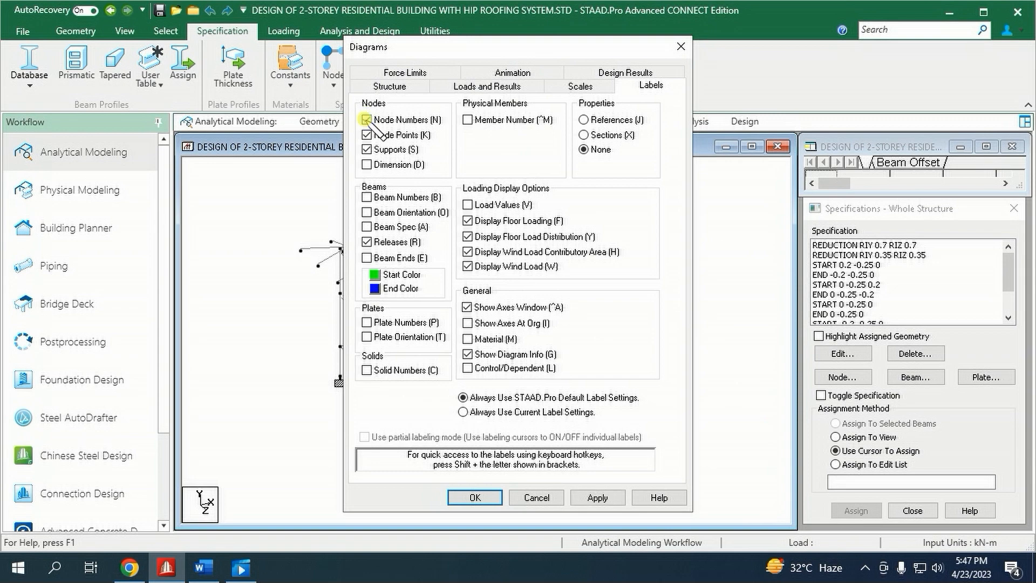
left_click(475, 497)
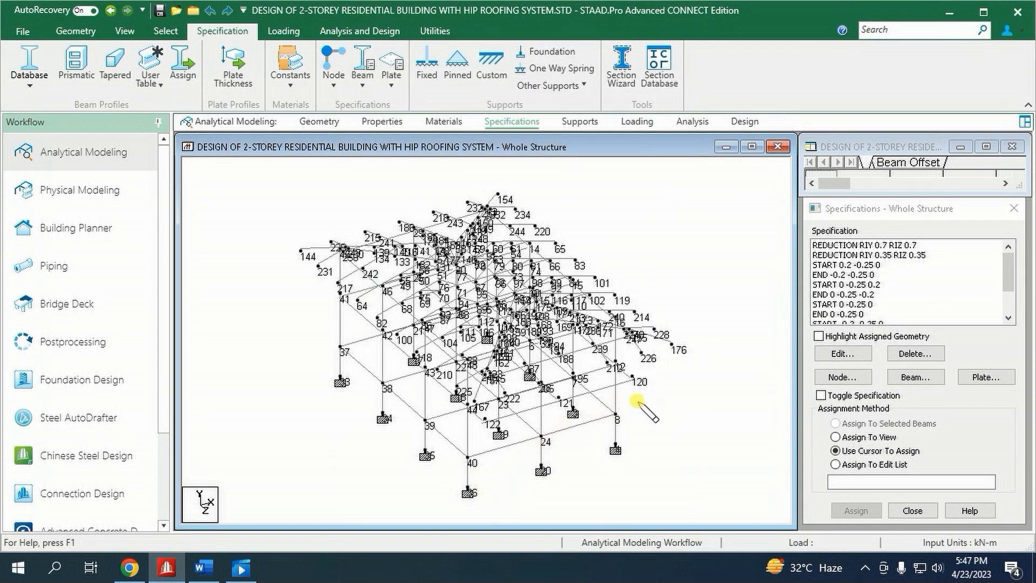
key("shift+n")
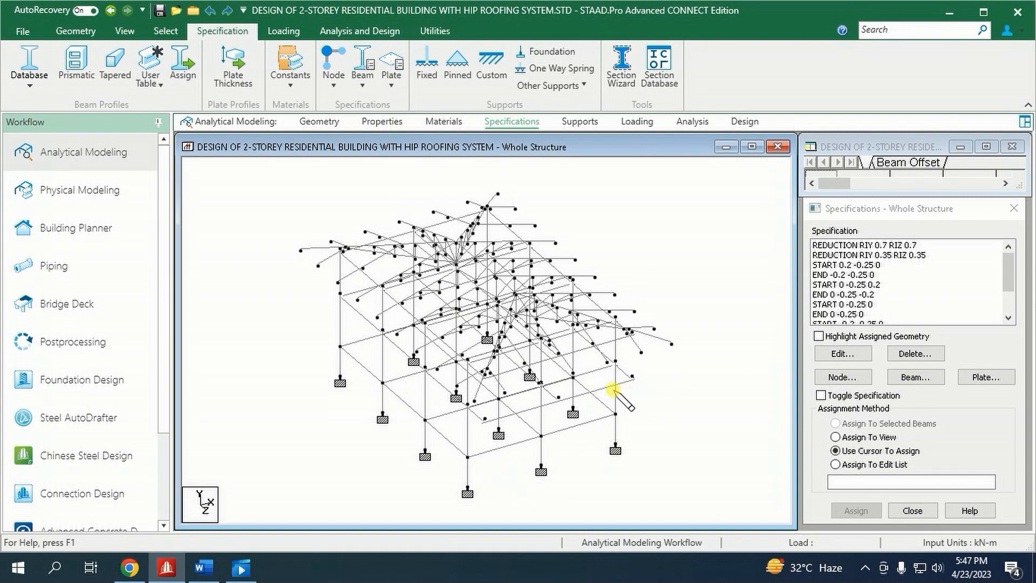
key("shift+n")
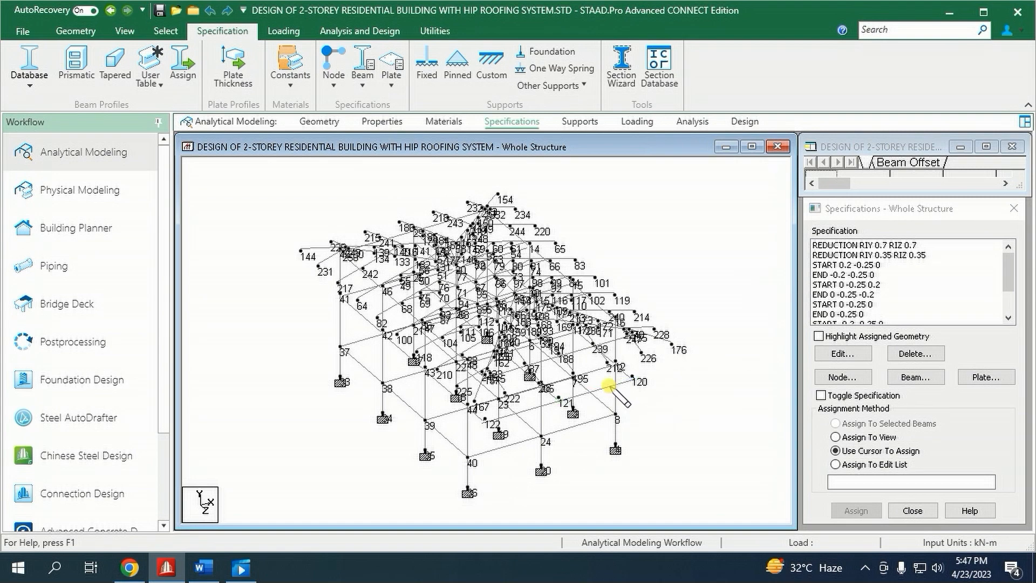
key("shift+n")
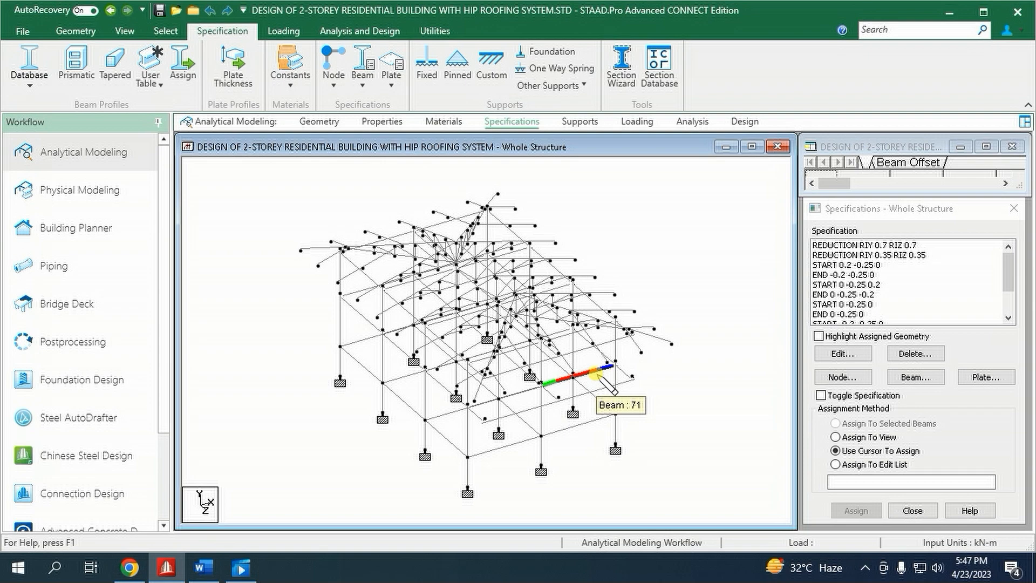
- Save a copy of the model as TRUSS DESIGN in the folder E:\HIP ROOFING\TRUSS DESIGN
left_click(23, 31)
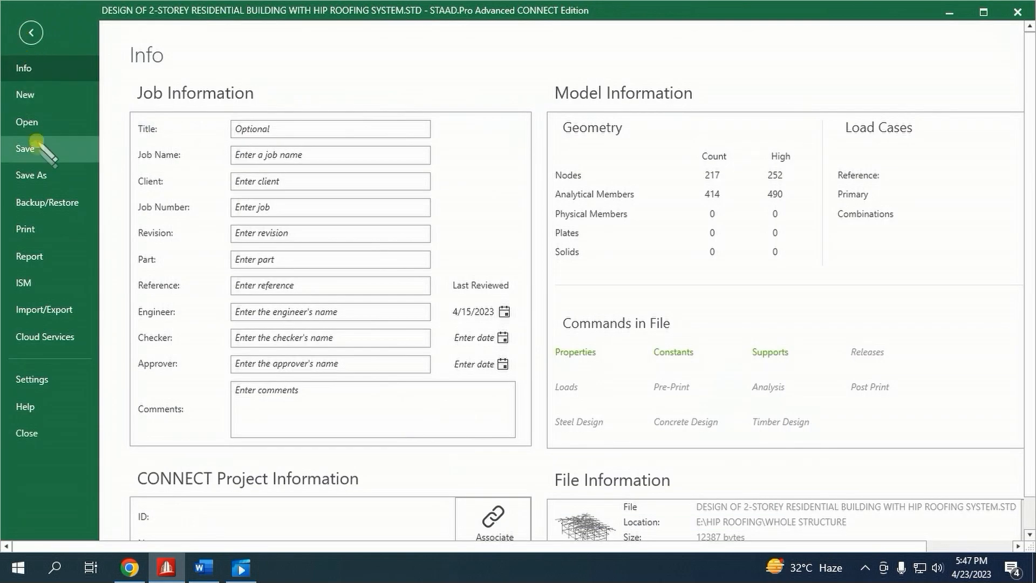
left_click(37, 175)
left_click(283, 92)
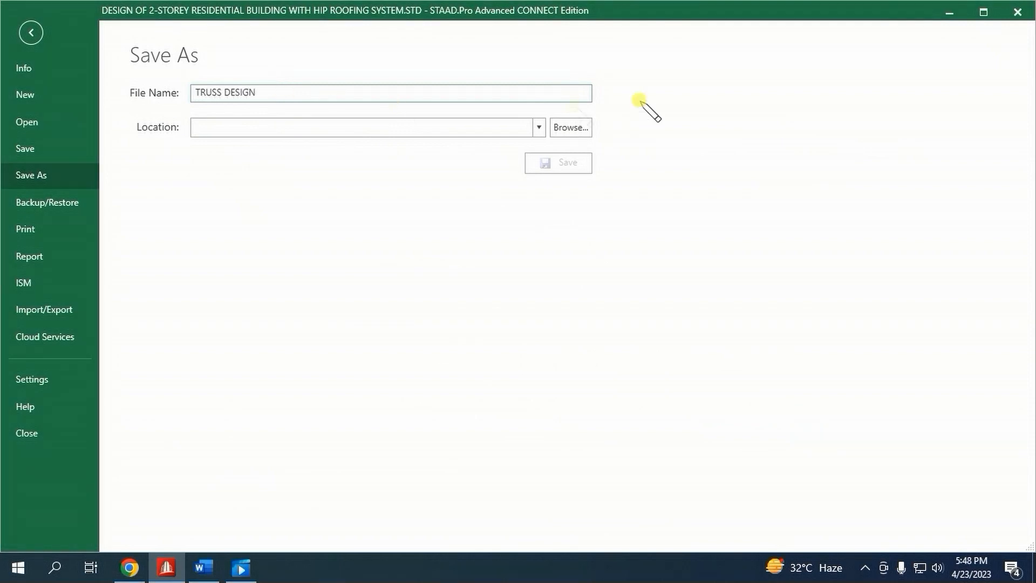
left_click(580, 133)
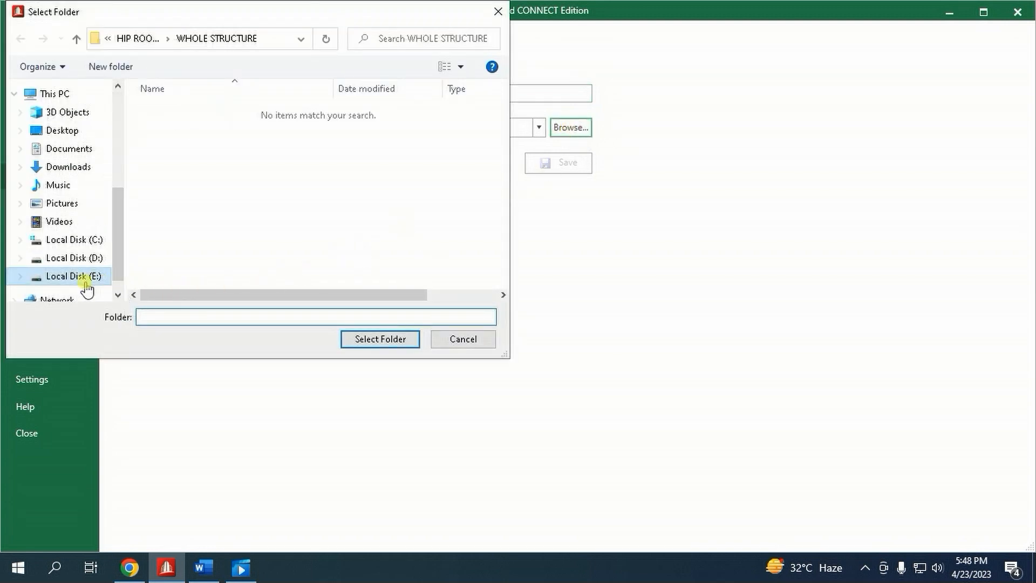
left_click(76, 276)
double_click(186, 173)
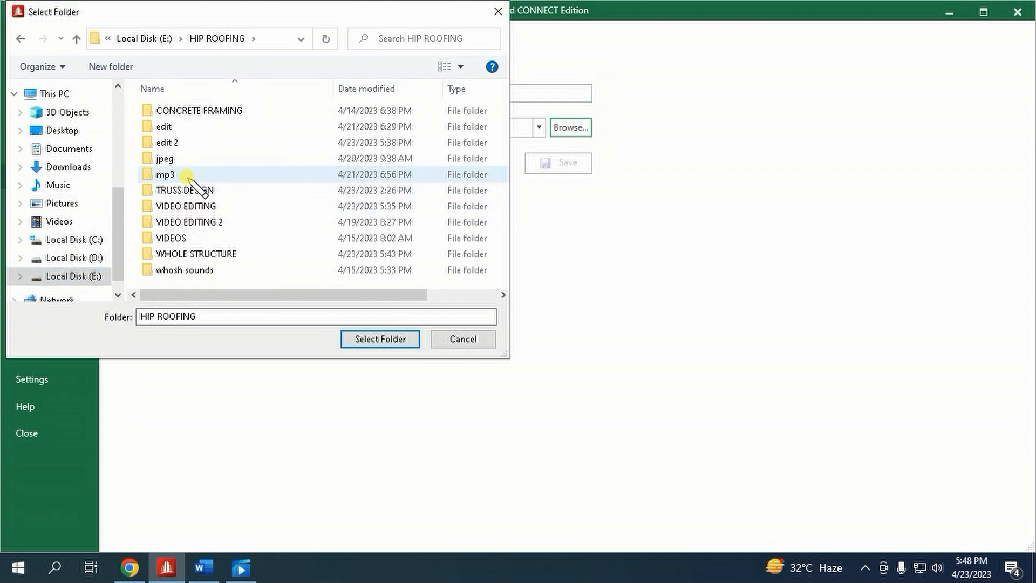
left_click(201, 193)
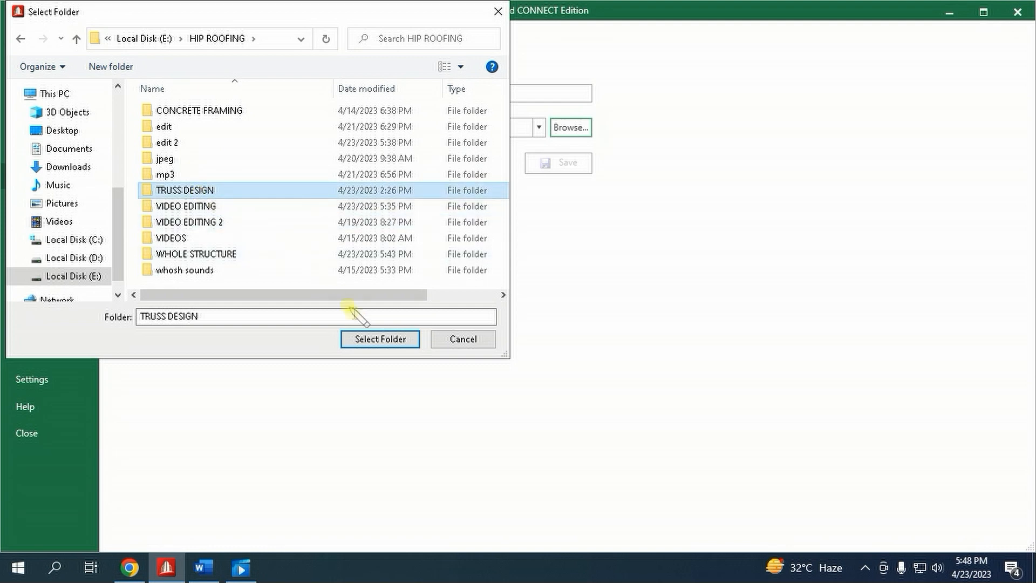
left_click(376, 340)
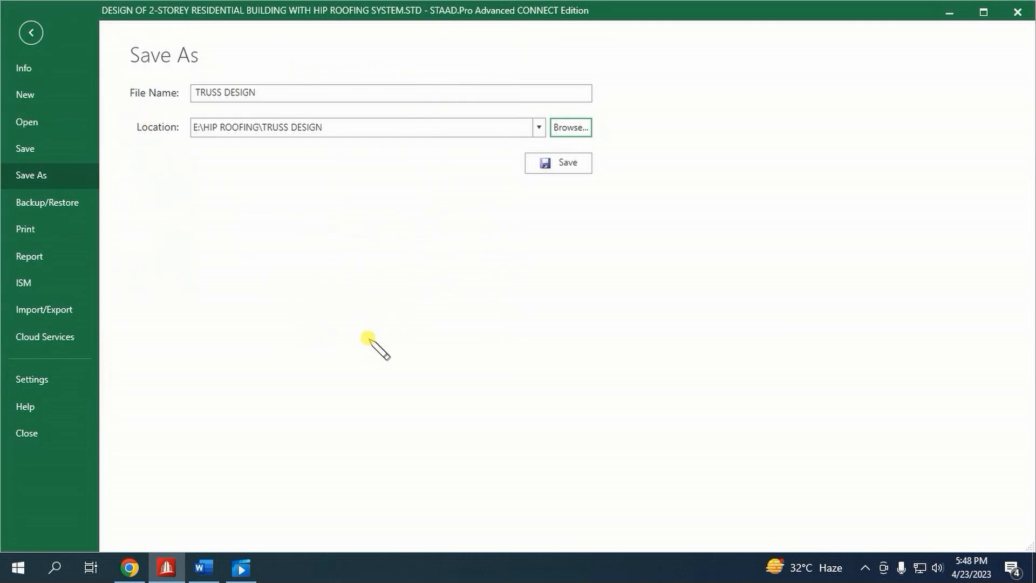
left_click(567, 162)
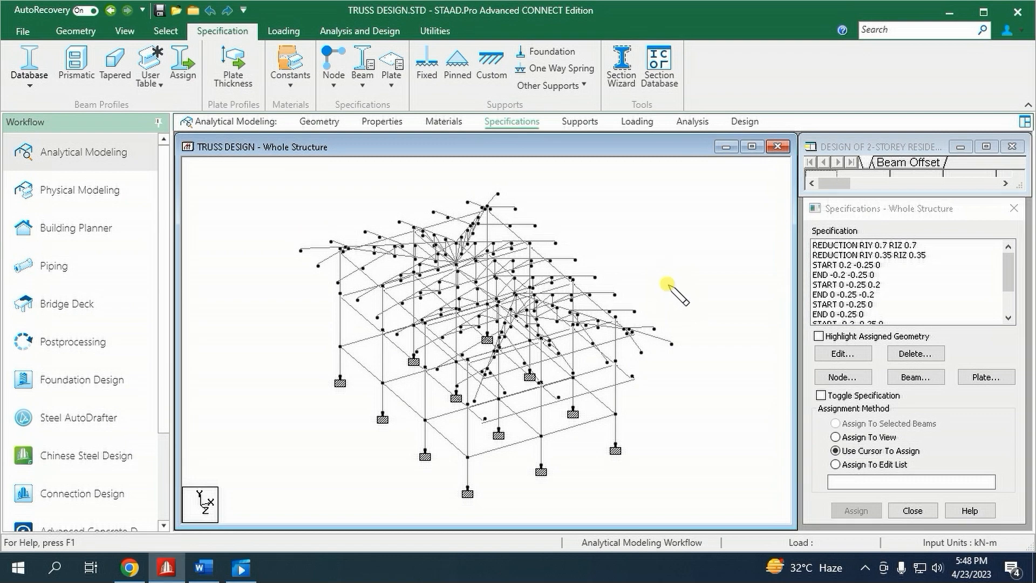
- Create a pinned support definition for the truss model
left_click(579, 124)
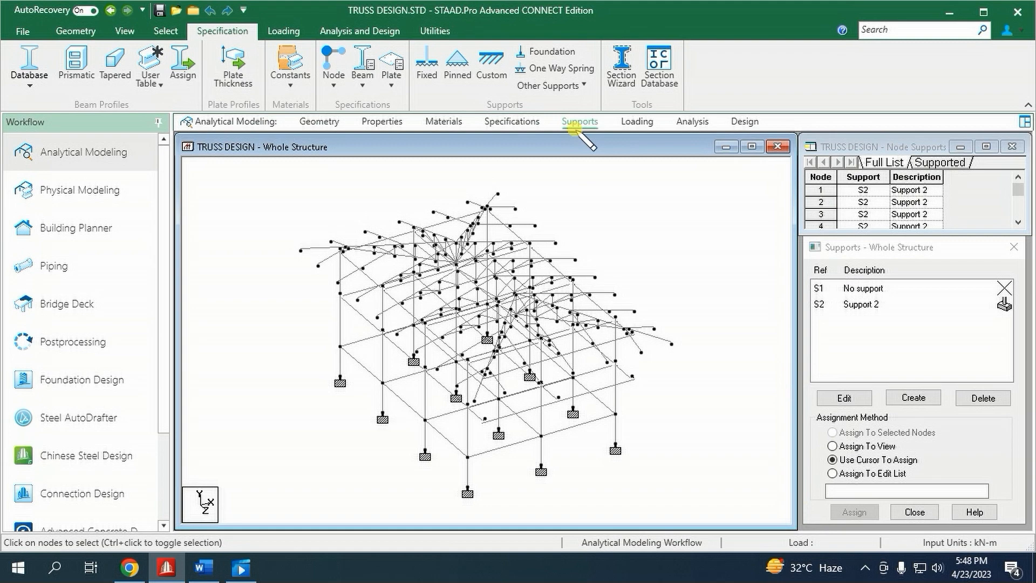
left_click(918, 398)
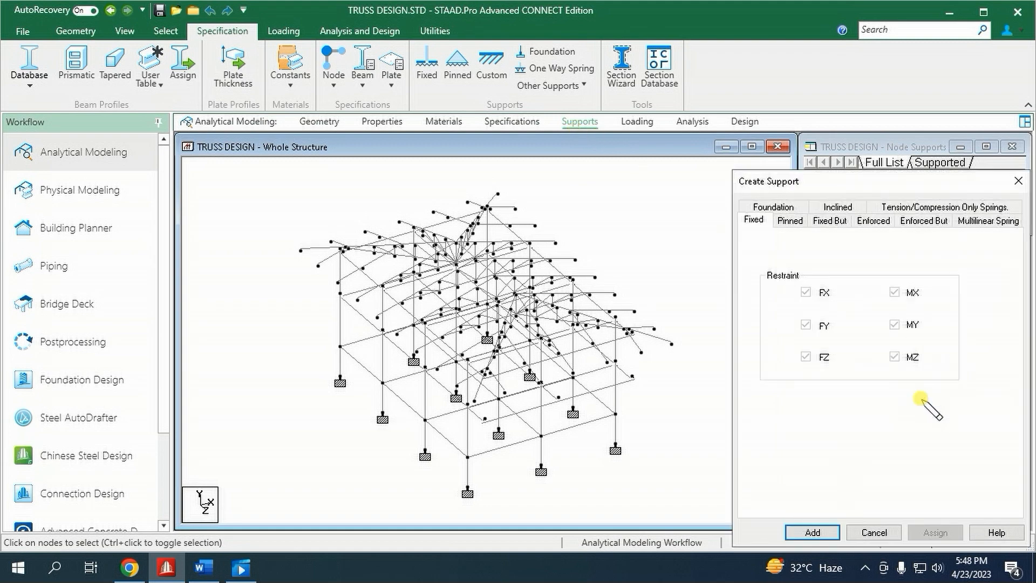
left_click(790, 220)
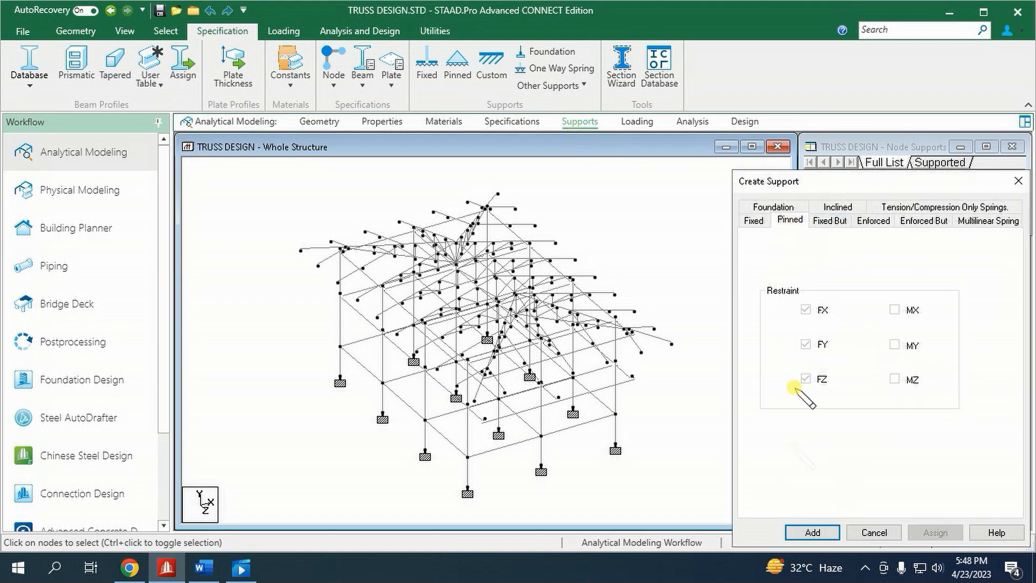
left_click(811, 532)
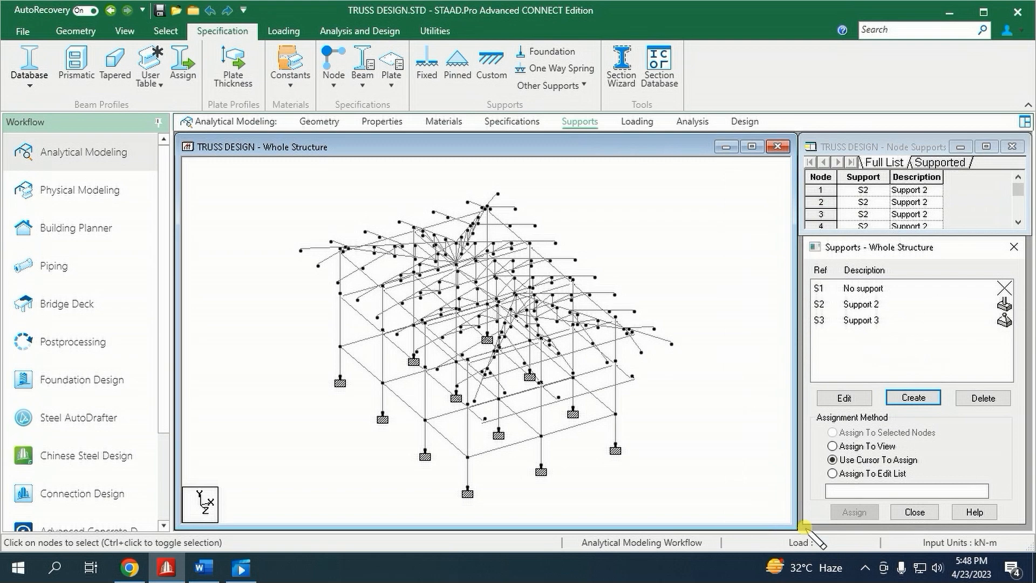
- Create an Enforced But support definition with FX and MY released
left_click(918, 398)
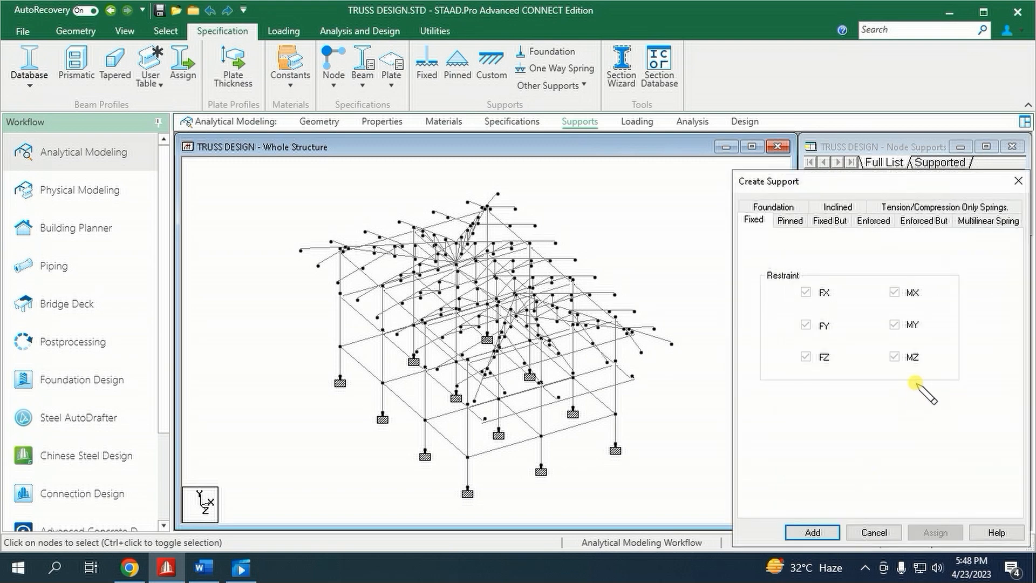
left_click(924, 220)
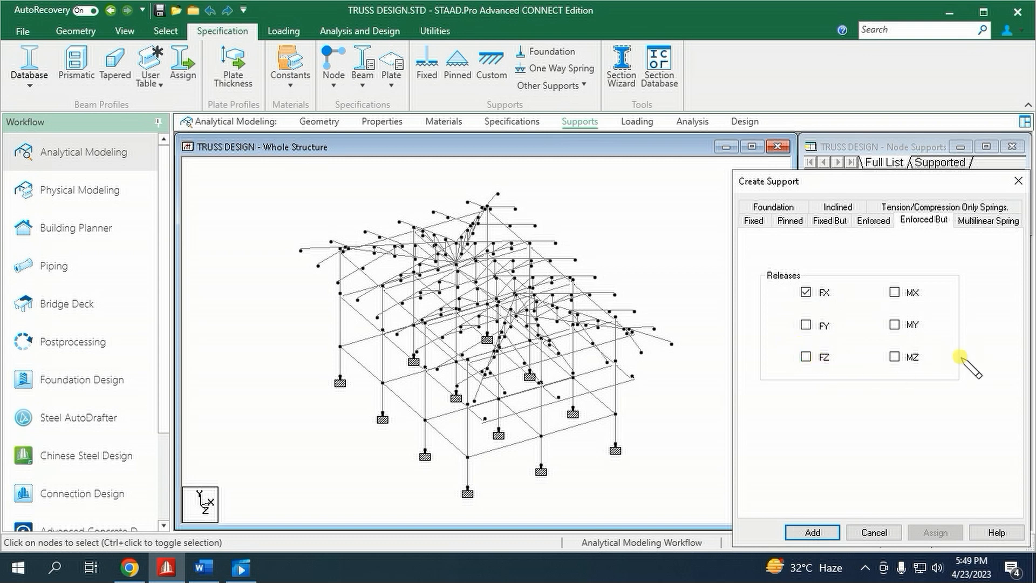
left_click(895, 325)
left_click(812, 532)
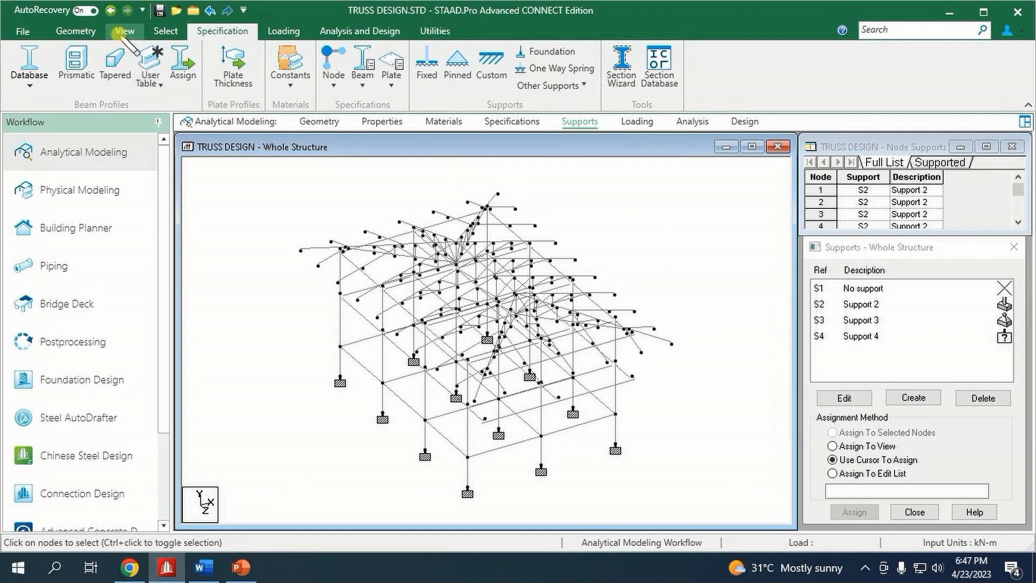
- Isolate all the roof truss members, selected in elevation, in a new view and show them isometrically
left_click(125, 32)
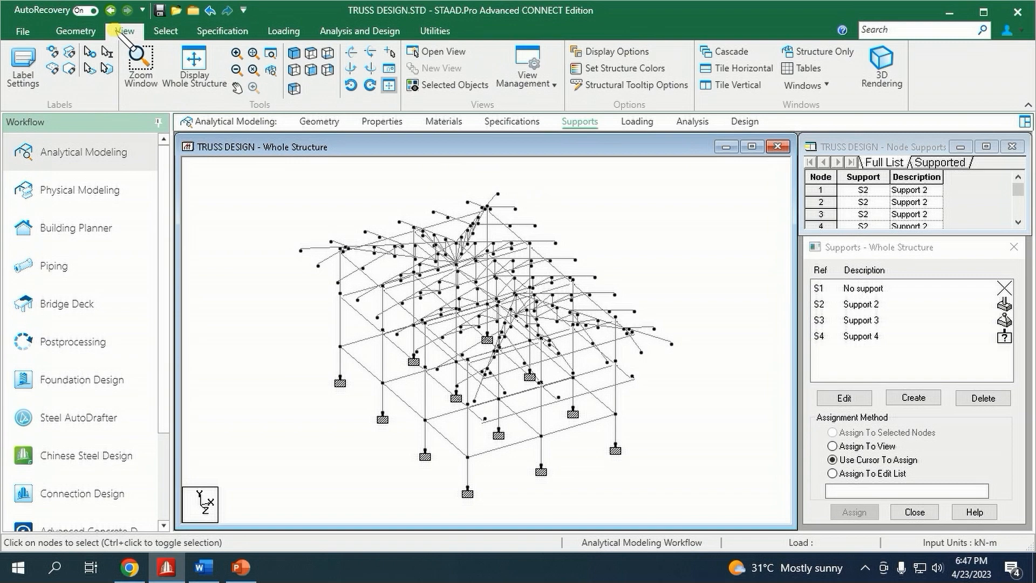
left_click(294, 52)
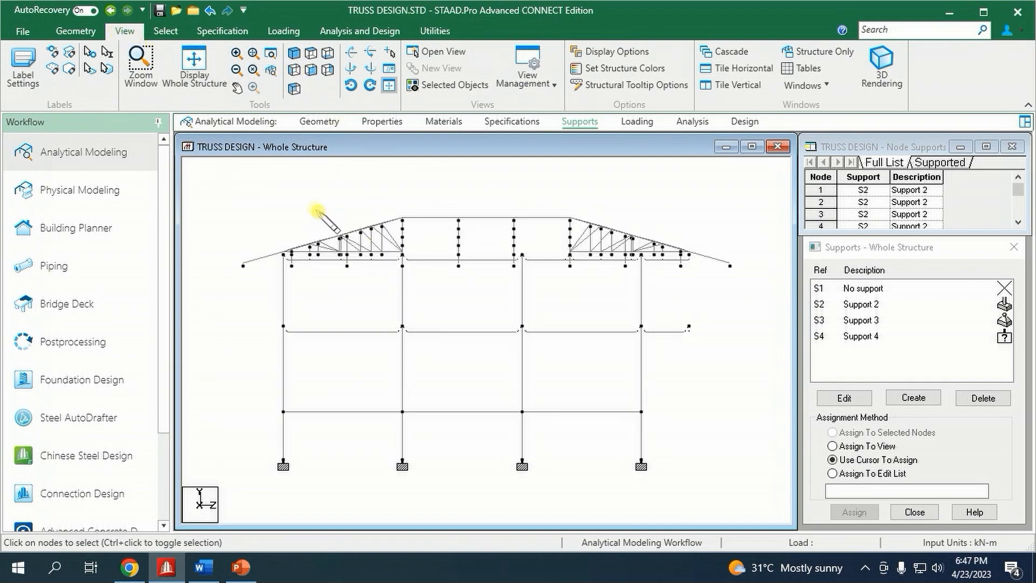
mouse_move(203, 174)
left_mouse_down()
mouse_move(251, 227)
mouse_move(484, 280)
mouse_move(753, 267)
left_mouse_up()
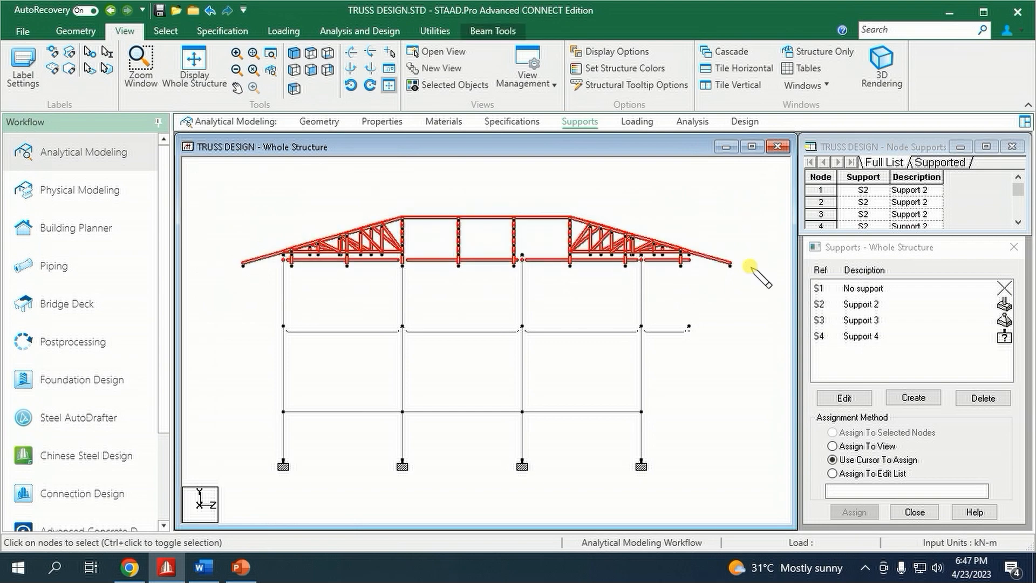
right_click(704, 227)
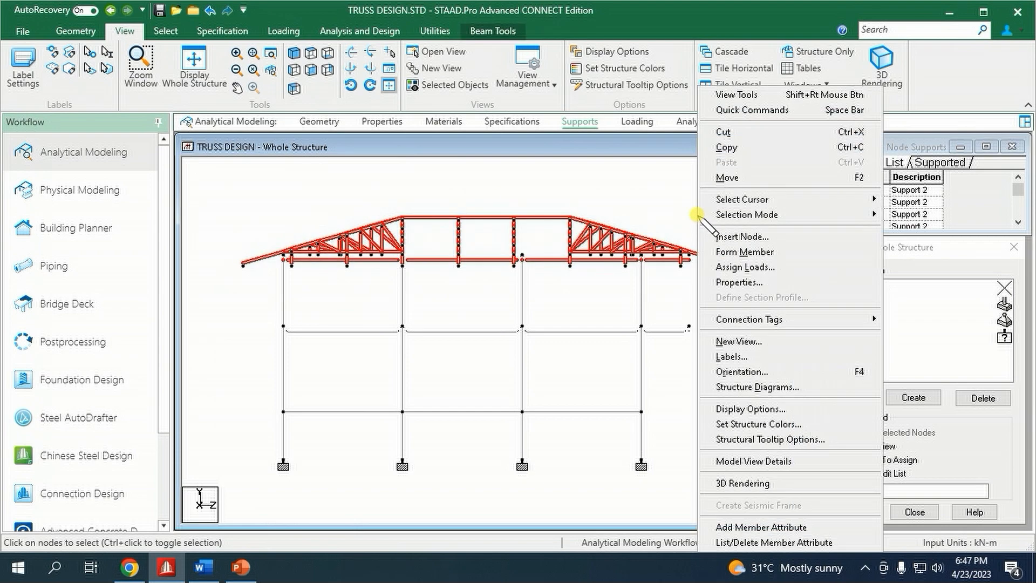
left_click(736, 340)
left_click(756, 319)
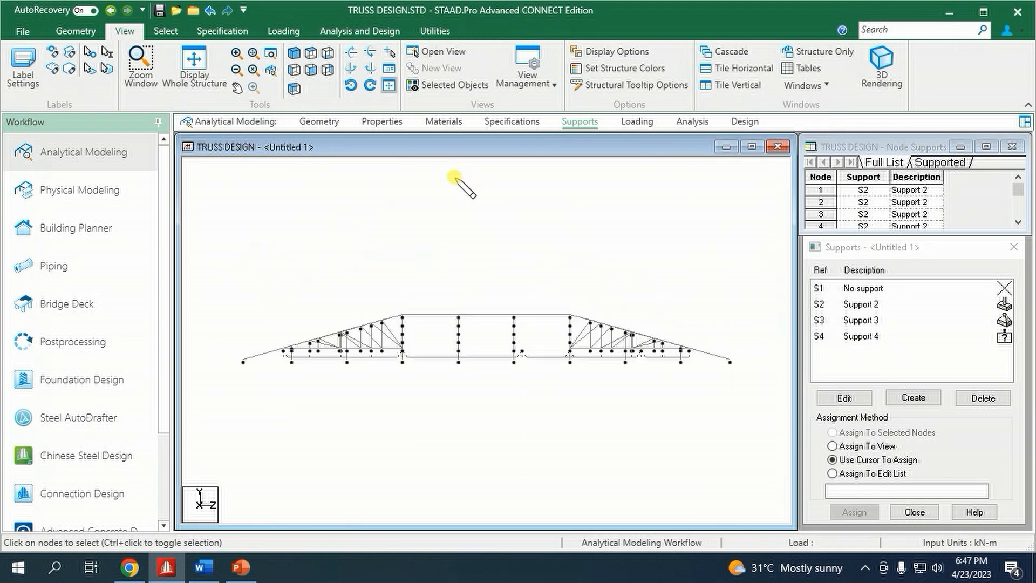
left_click(294, 53)
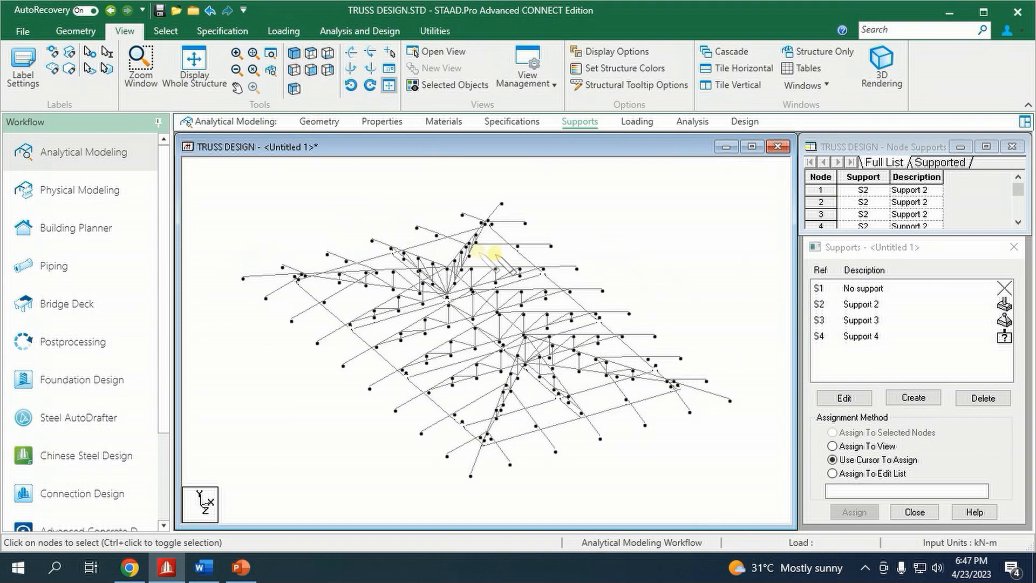
- Switch to node selection and assign the pinned Support 3 to corner nodes 13 and 45 at the rear hip end
scroll(519, 325, "up", 2)
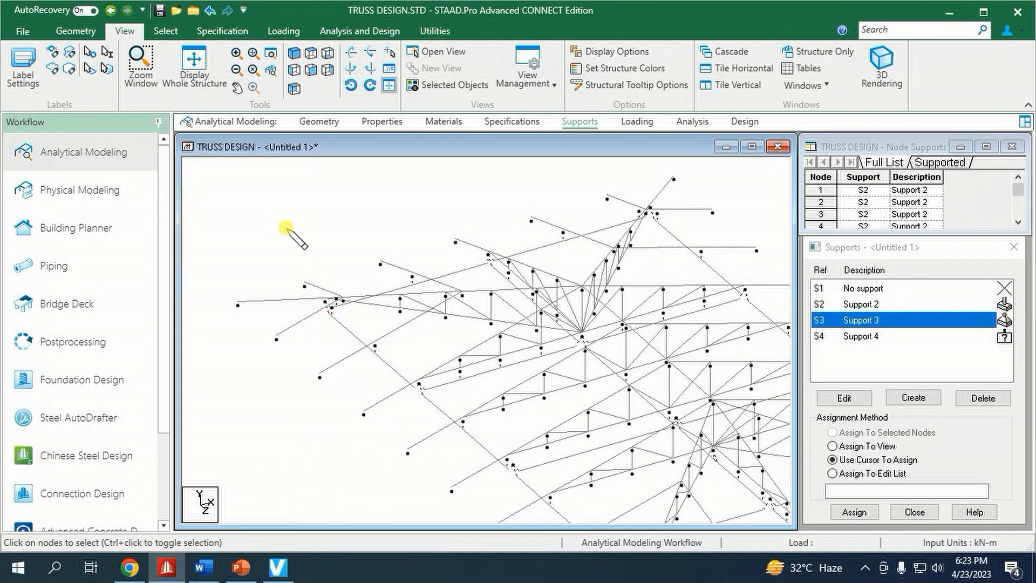
right_click(290, 229)
mouse_move(342, 252)
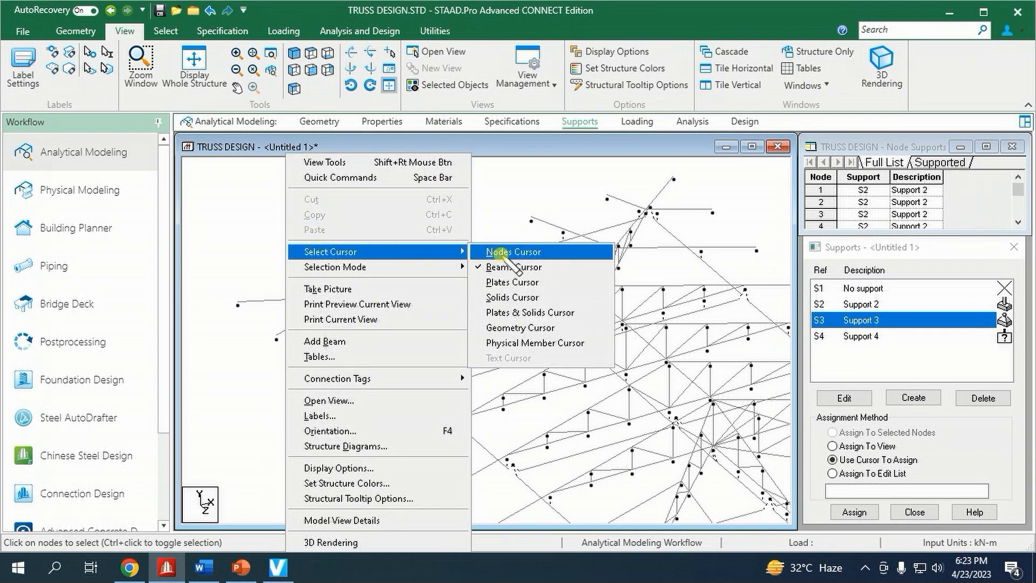
left_click(540, 252)
left_click(325, 303)
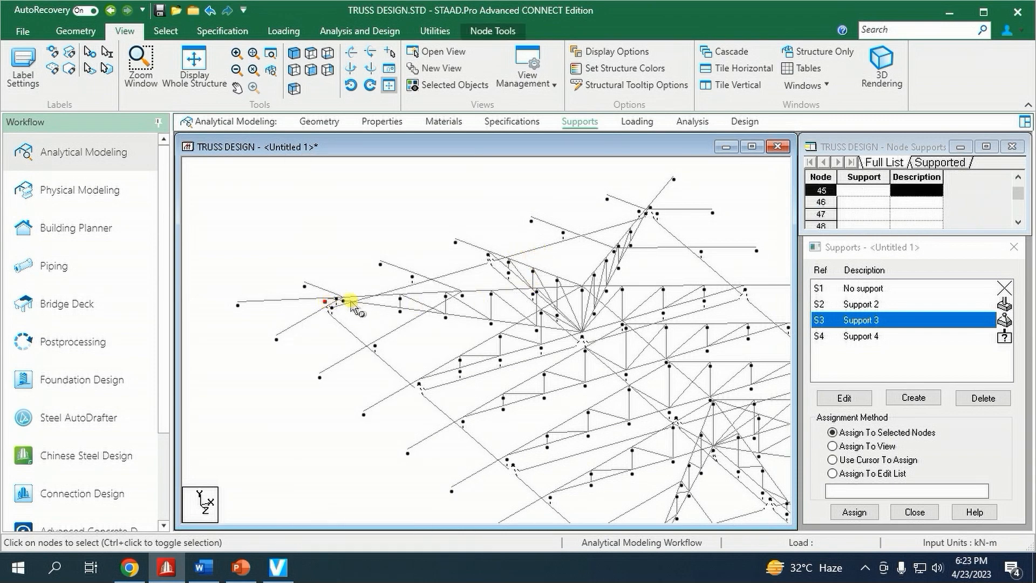
left_click(650, 207, "ctrl")
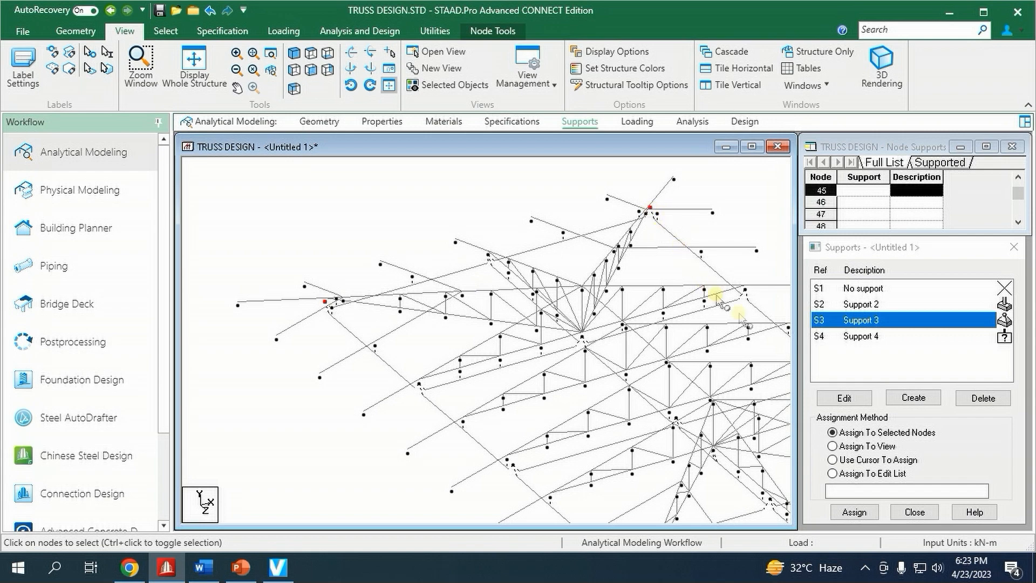
left_click(855, 512)
left_click(926, 422)
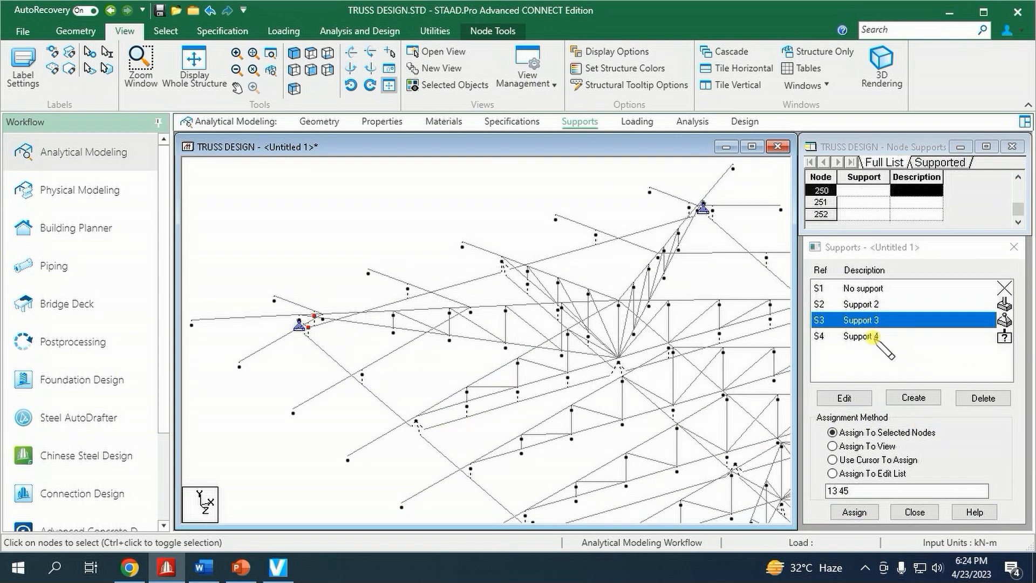
- Assign the Enforced But Support 4 to nodes 249 and 250 beside the pinned corner node 13
left_click(874, 335)
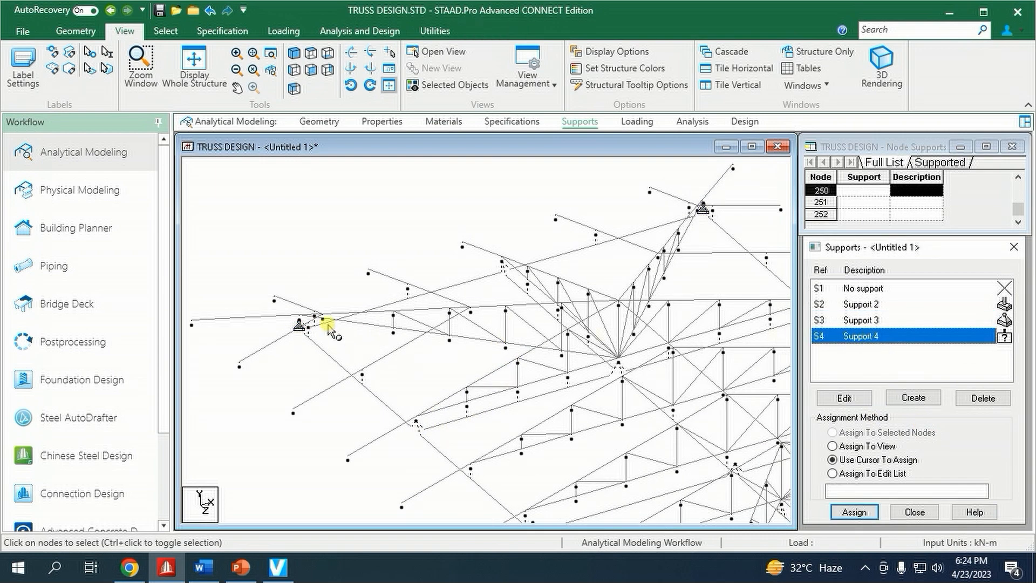
left_click(310, 324)
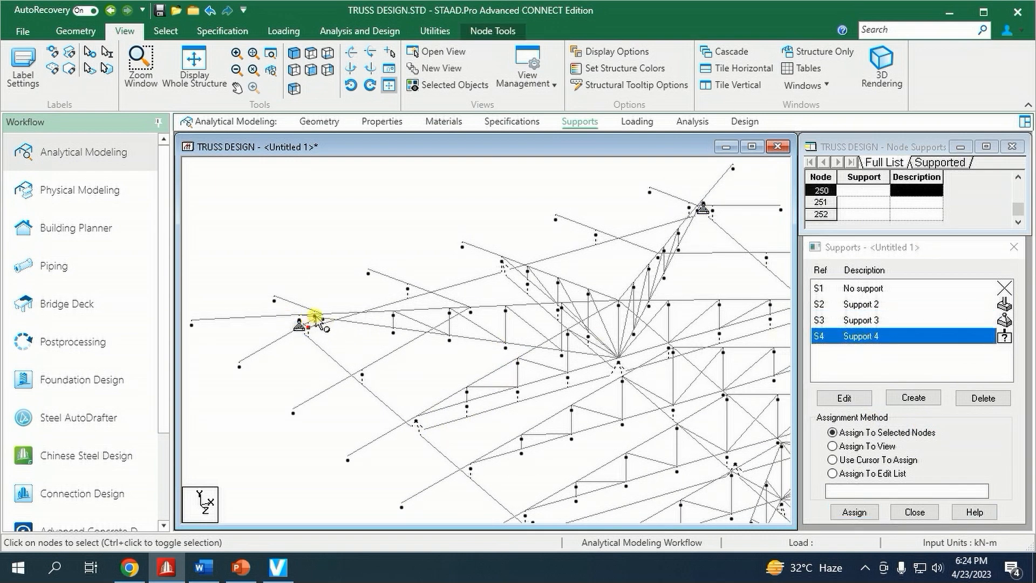
left_click(854, 512)
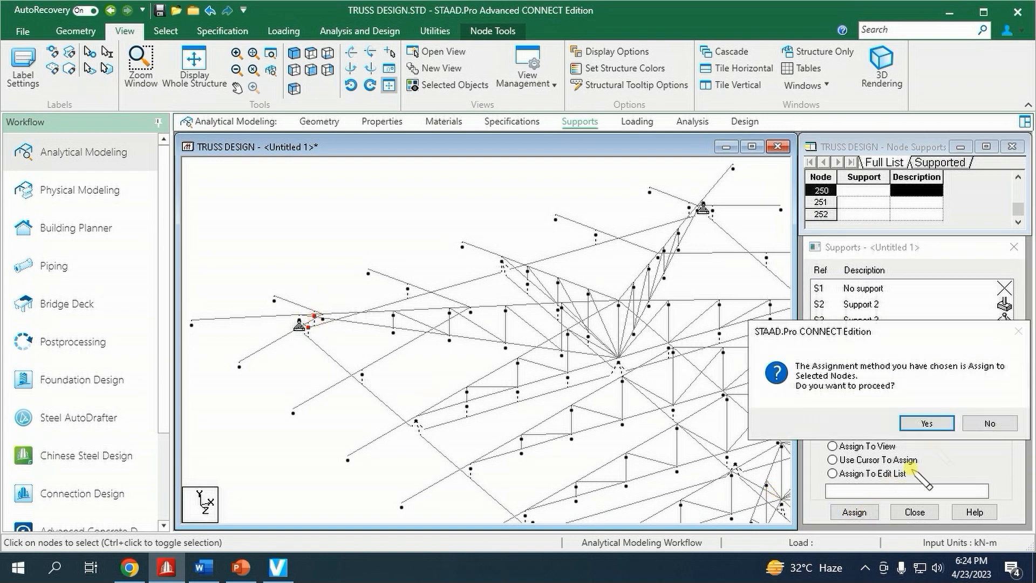
left_click(928, 423)
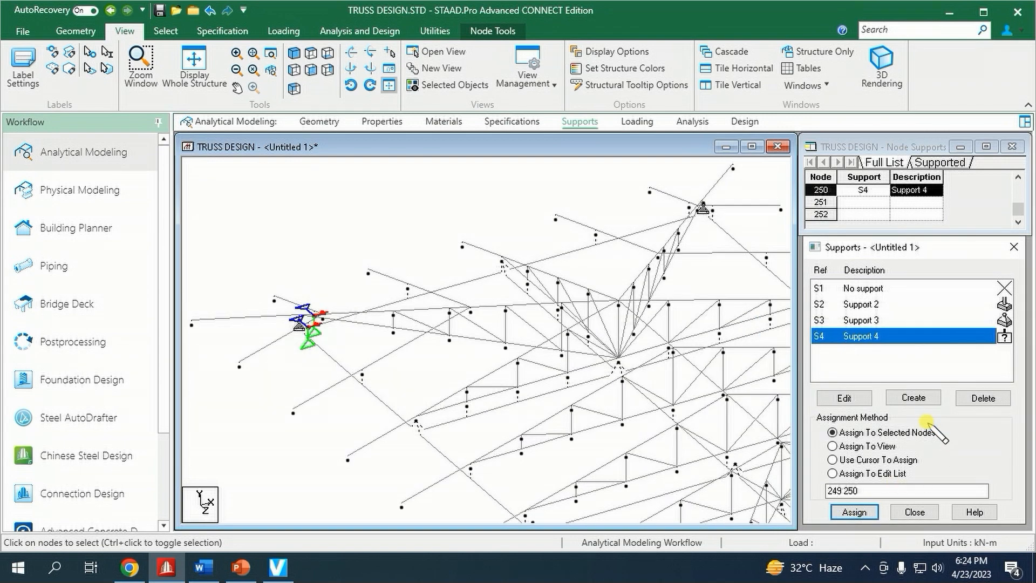
- Assign Support 4 to perimeter nodes 29, 241 to 244, 251 and 252 around the rear hip end
left_click(409, 290)
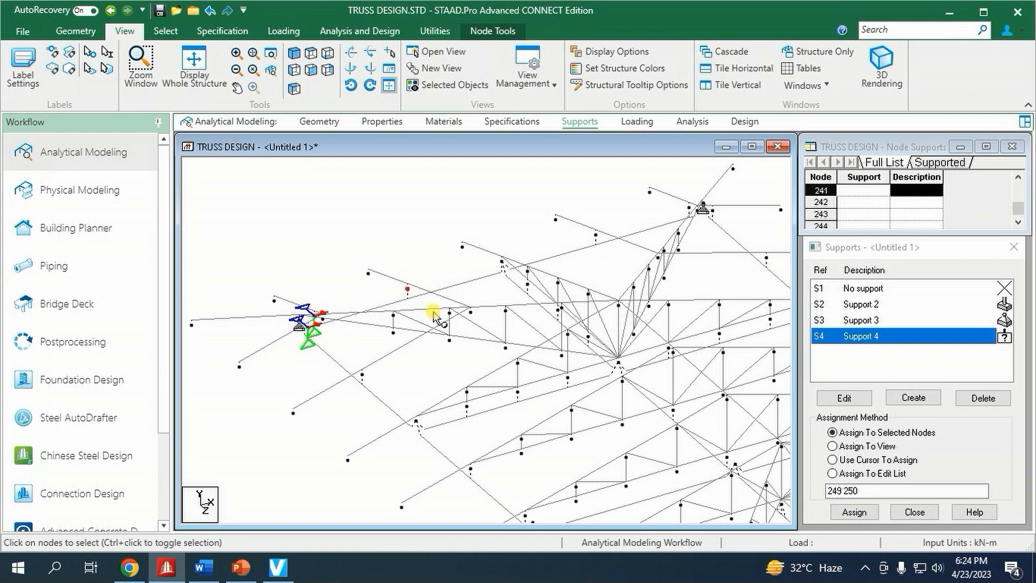
left_click(502, 261, "ctrl")
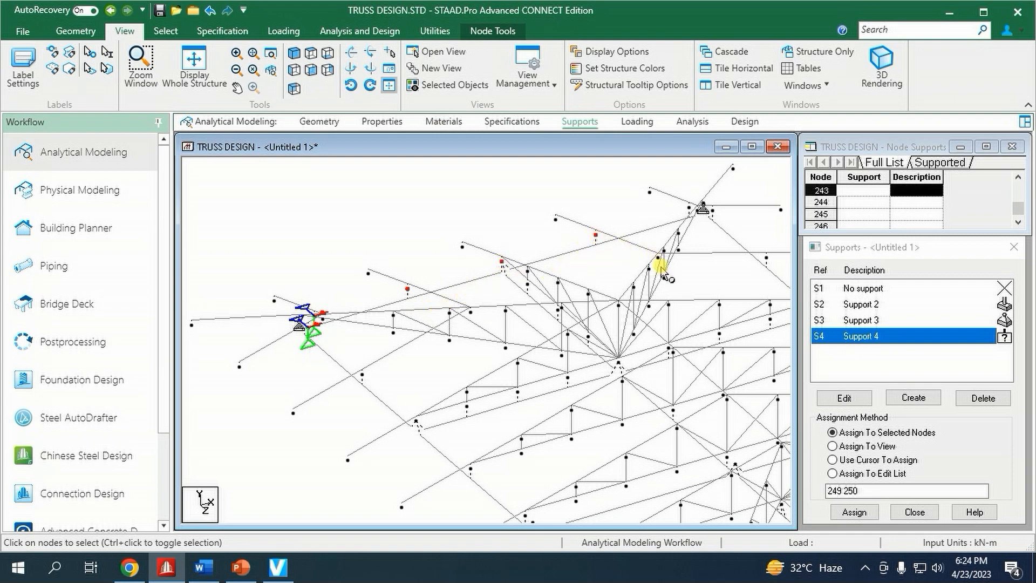
left_click(688, 207, "ctrl")
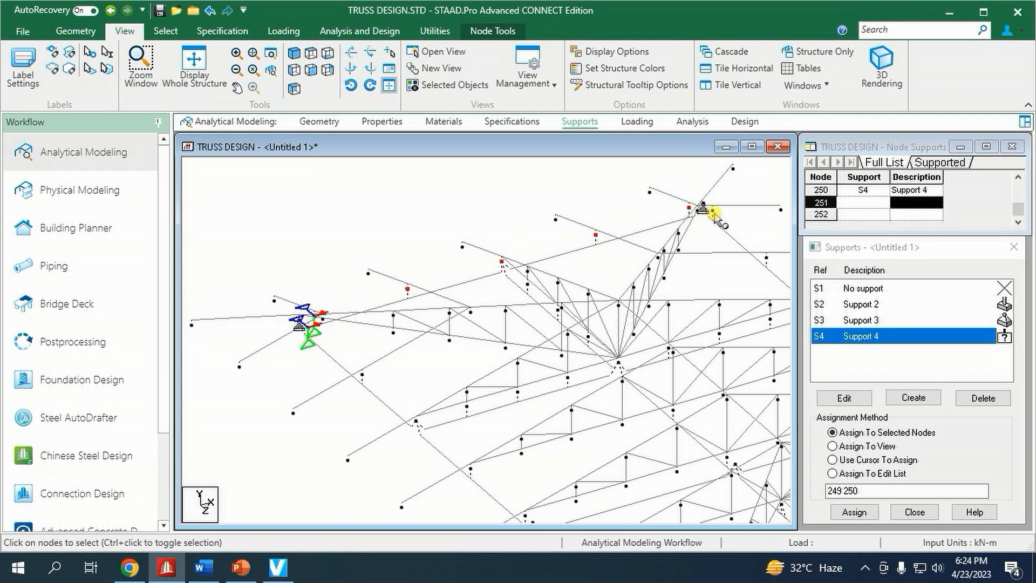
left_click(713, 211, "ctrl")
left_click(361, 374, "ctrl")
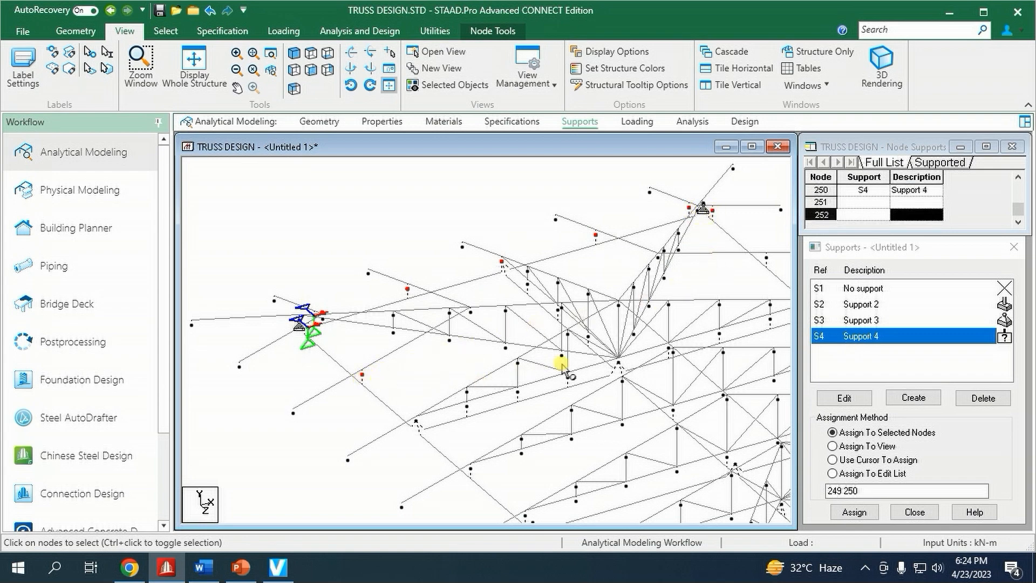
left_click(766, 258, "ctrl")
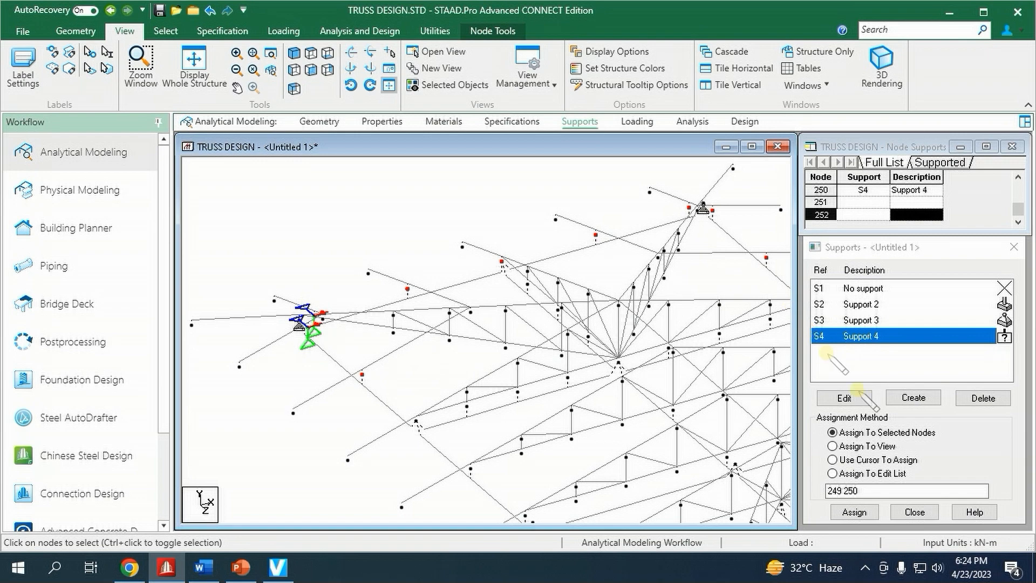
left_click(855, 513)
left_click(920, 425)
- Assign Support 4 to nodes 14 and 46, the outer bearing points of the truss line at the rear hip apex
middle_click_drag(623, 426, 508, 357)
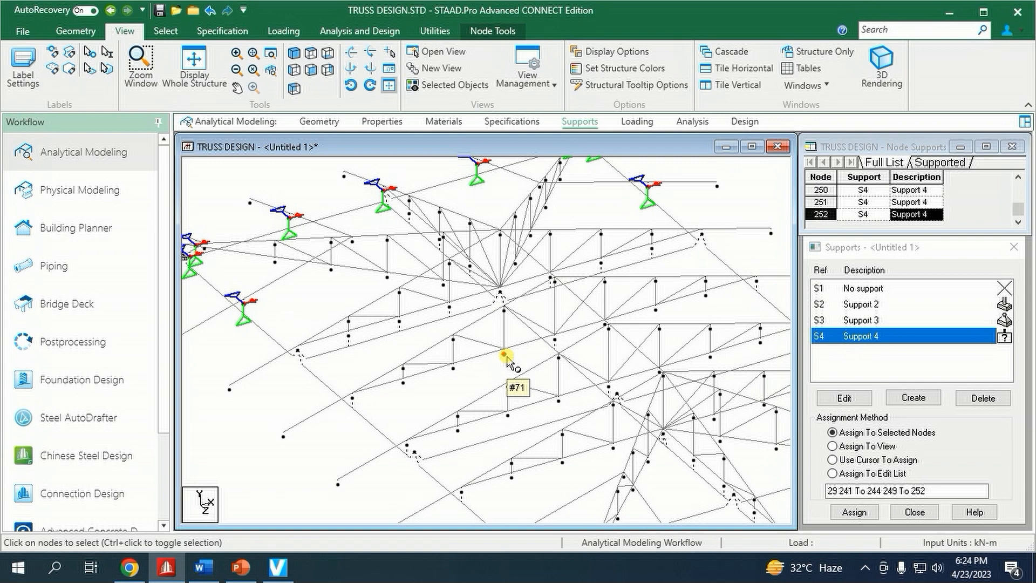
left_click(297, 351)
left_click(701, 235, "ctrl")
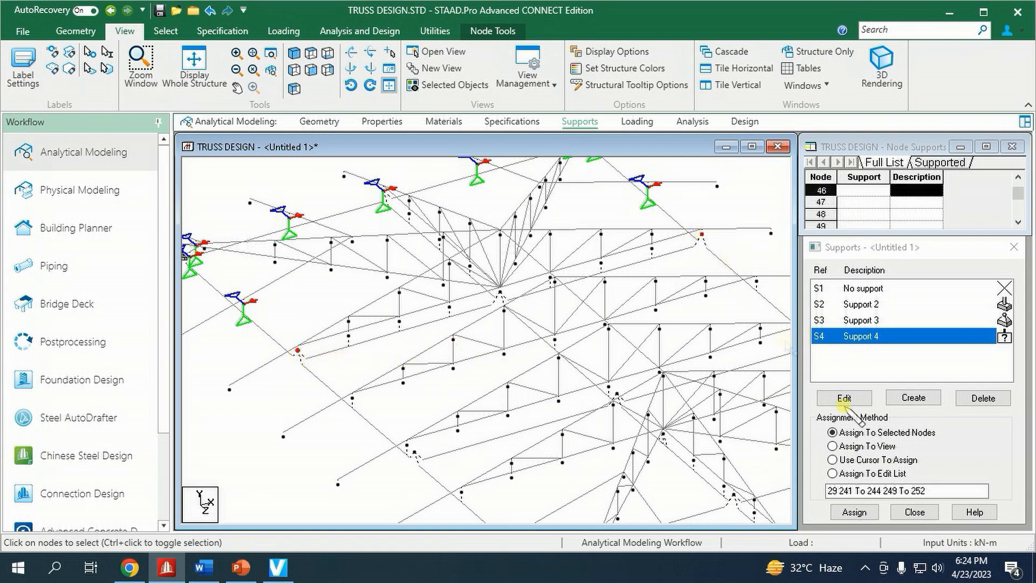
left_click(870, 513)
left_click(926, 422)
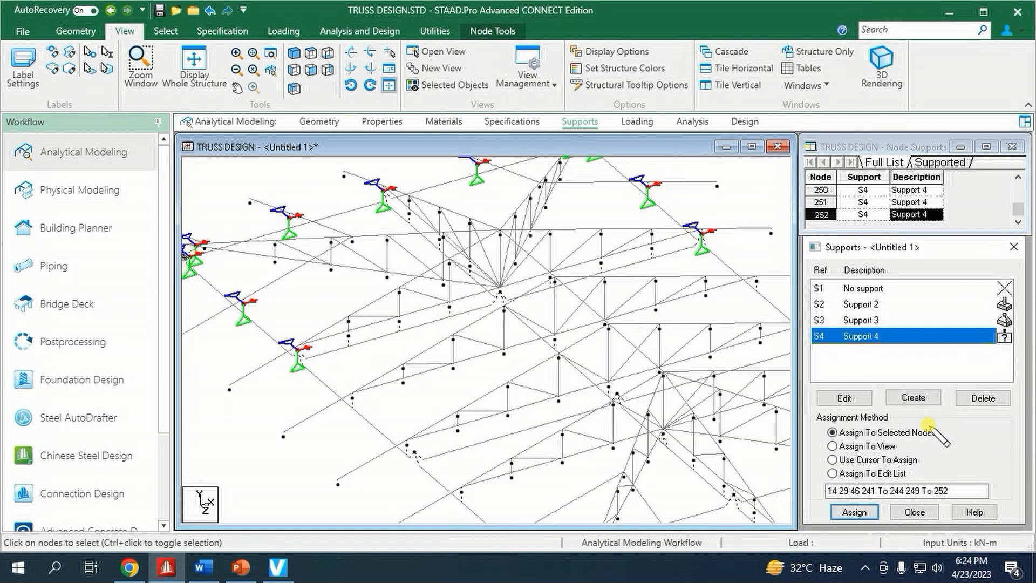
- Assign the pinned Support 3 to middle node 30 on the truss line between nodes 14 and 46
left_click(885, 320)
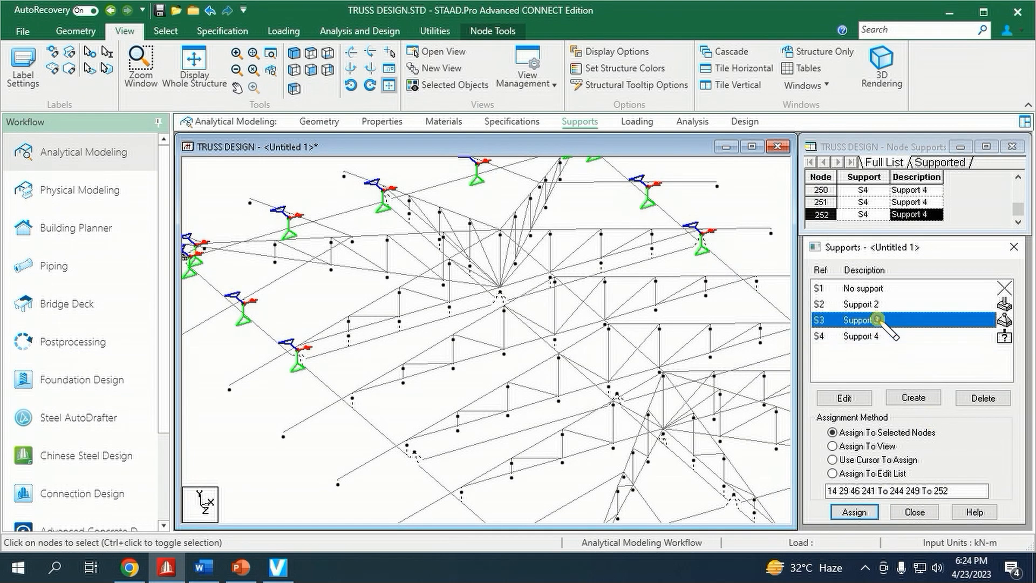
left_click(502, 293)
left_click(854, 511)
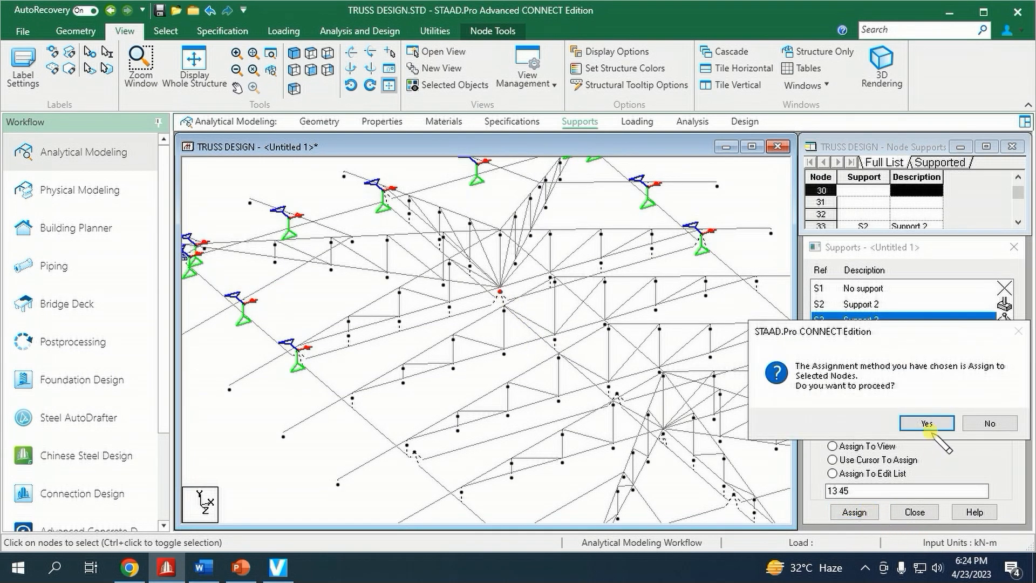
left_click(927, 423)
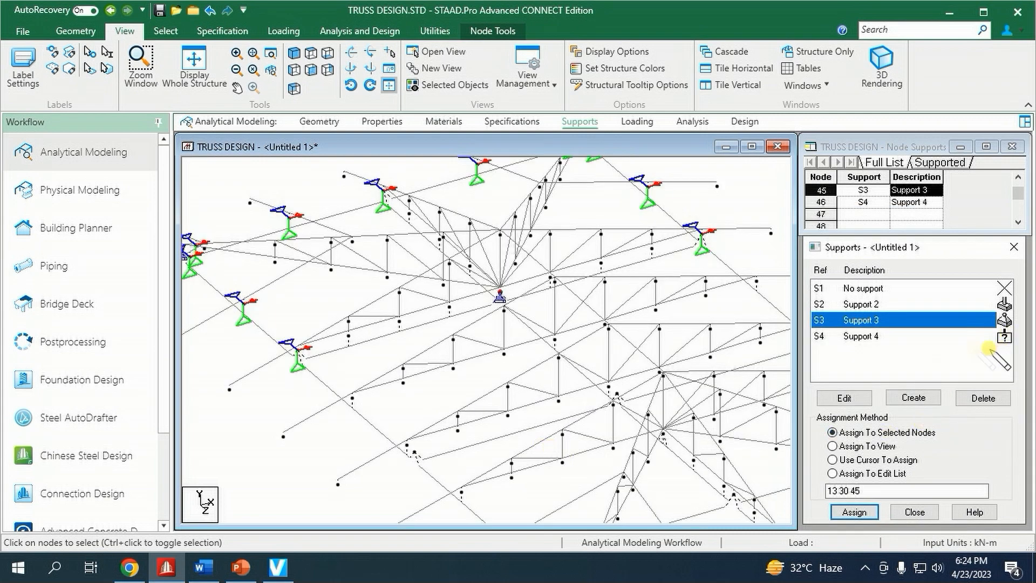
- Assign Support 4 to outer bearing nodes 66 and 68 of the following truss line
left_click(864, 336)
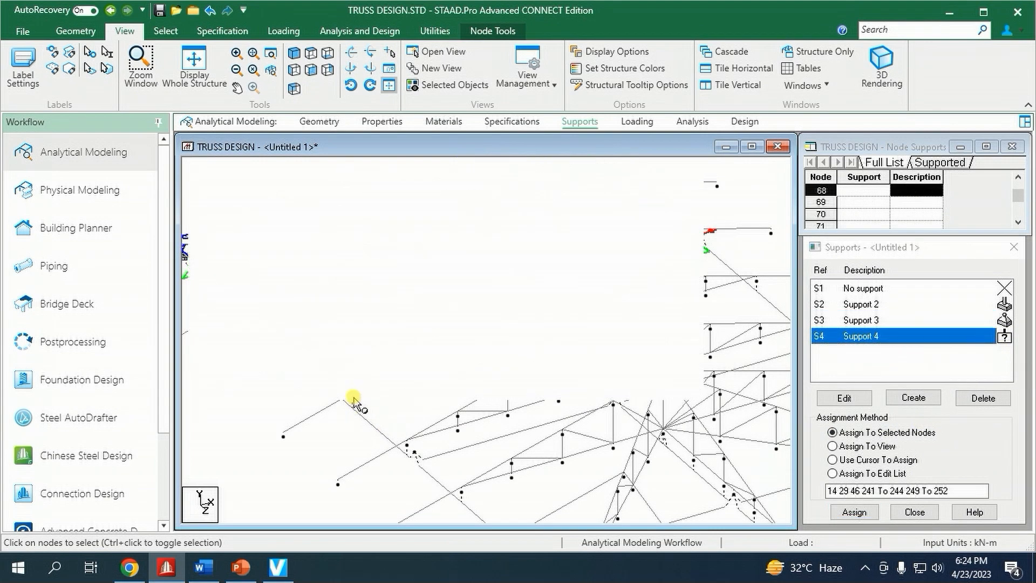
left_click(756, 283)
left_click(855, 511)
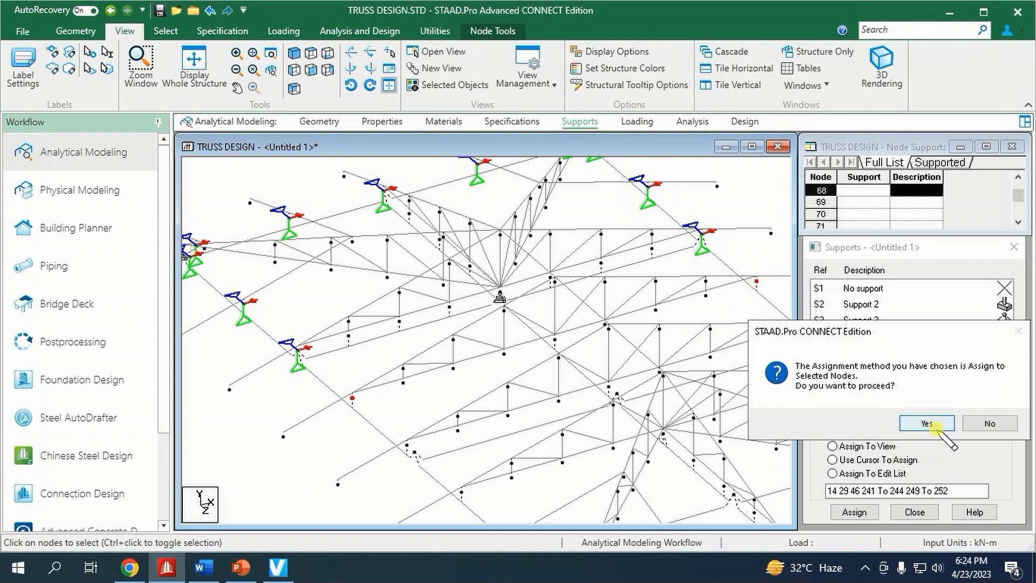
left_click(931, 424)
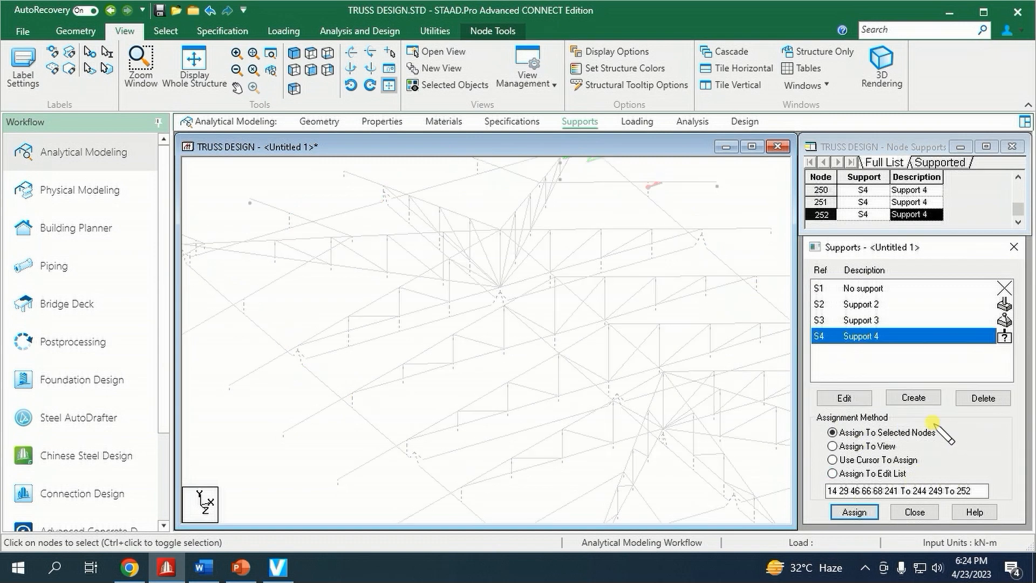
- Assign the pinned Support 3 to middle node 67 between nodes 66 and 68
left_click(863, 321)
left_click(555, 340)
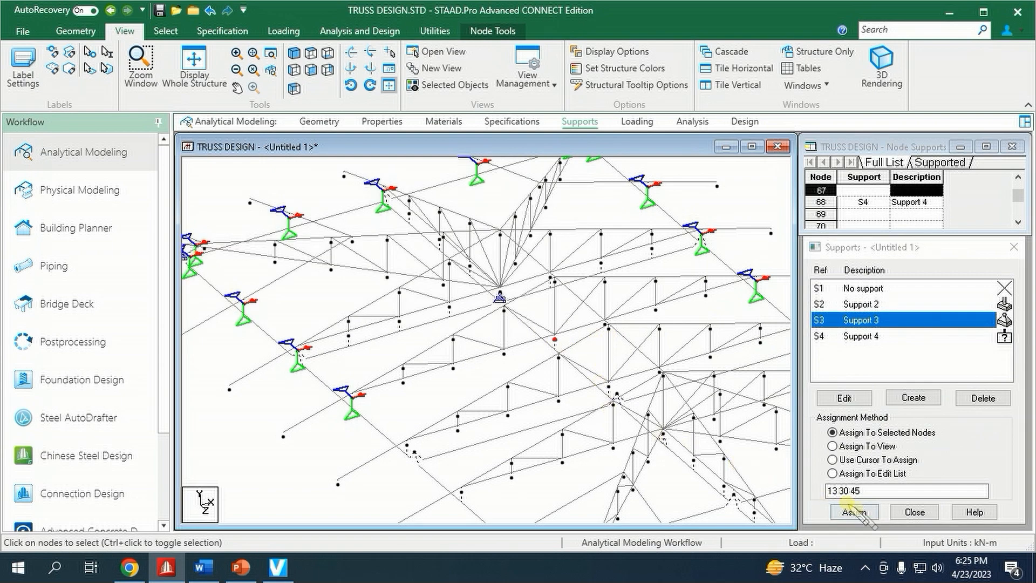
left_click(854, 512)
left_click(931, 422)
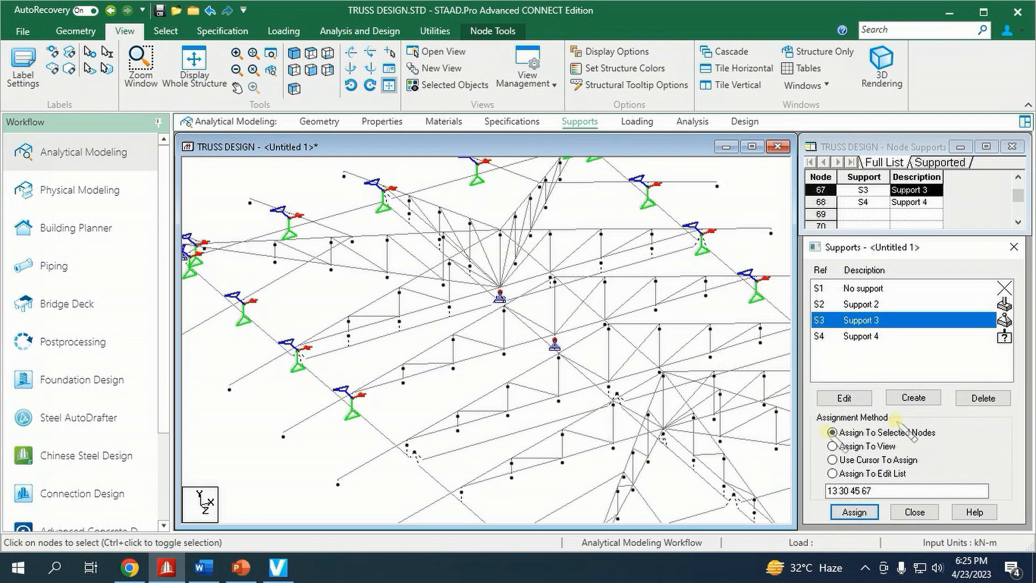
- Assign Support 4 to outer bearing nodes 84 and 86 of the truss line beyond node 67
left_click(861, 337)
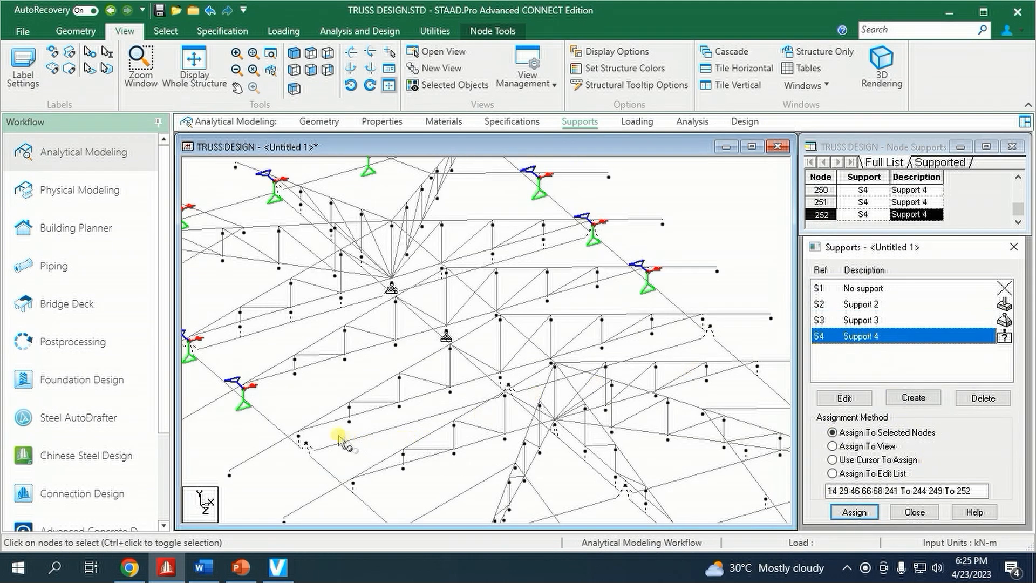
left_click(299, 435)
left_click(702, 319)
left_click(299, 435, "ctrl")
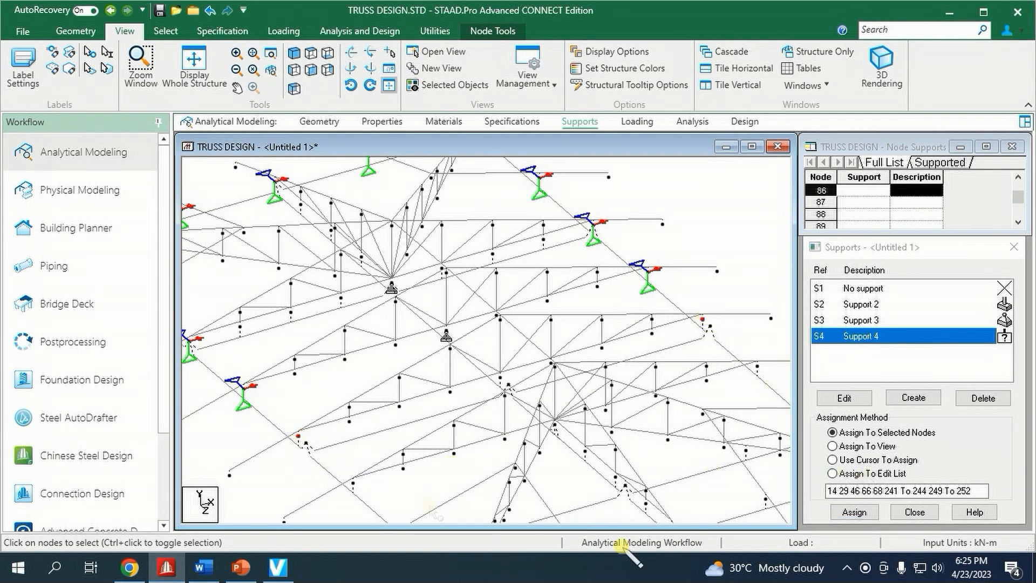
left_click(861, 519)
left_click(921, 421)
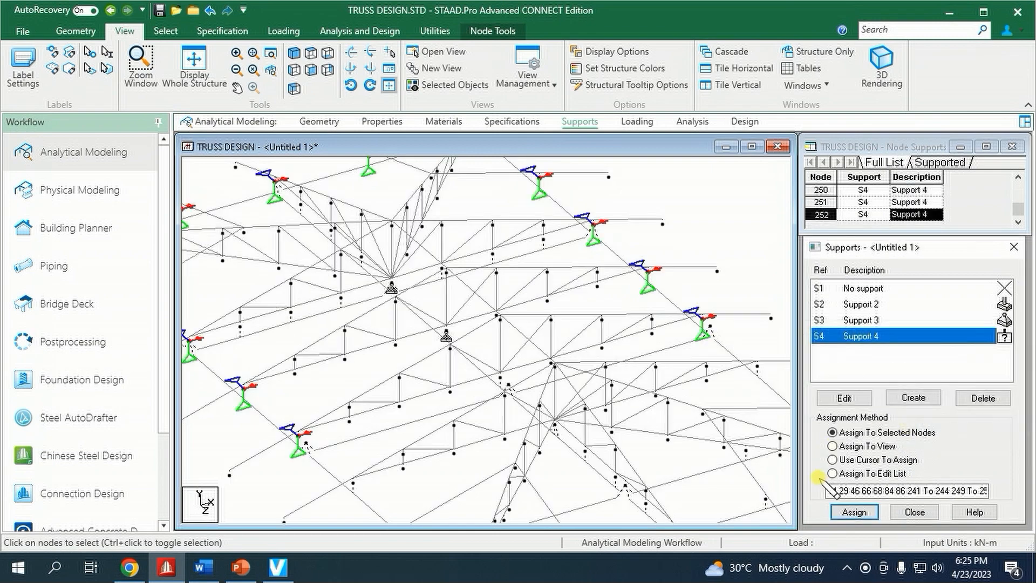
- Assign the pinned Support 3 to middle node 85 between nodes 84 and 86
left_click(861, 320)
left_click(502, 380)
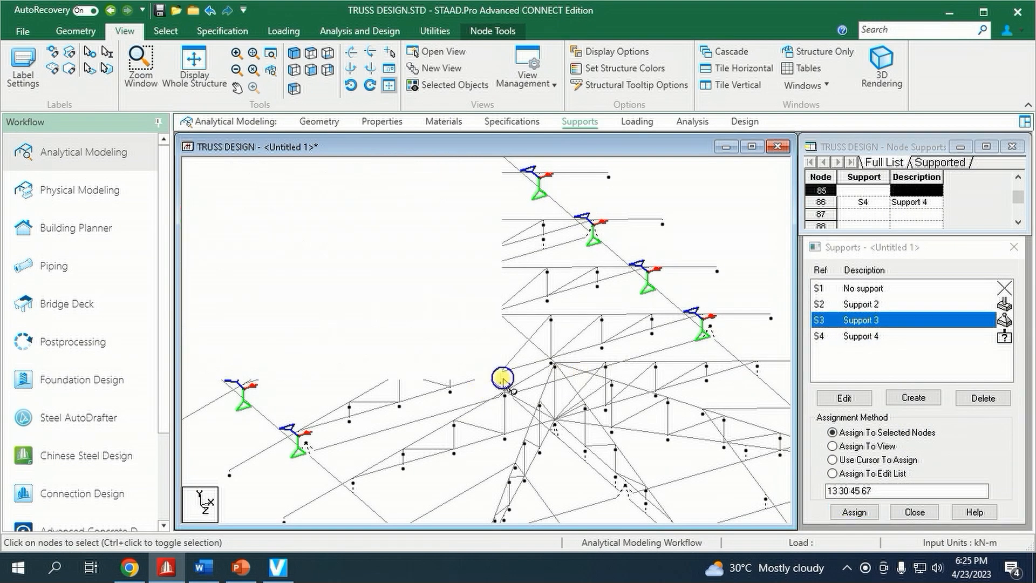
left_click(854, 512)
left_click(917, 421)
middle_click_drag(613, 454, 617, 392)
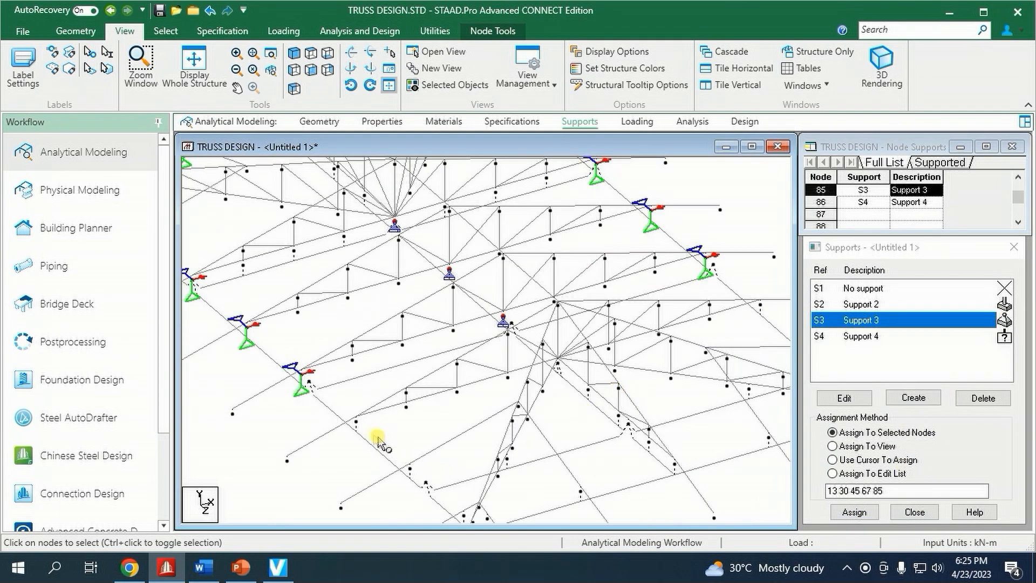
- Assign Support 4 to seven outer bearing nodes around the hip end, from node 238 along the end edge to nodes 240 and 248
left_click(907, 336)
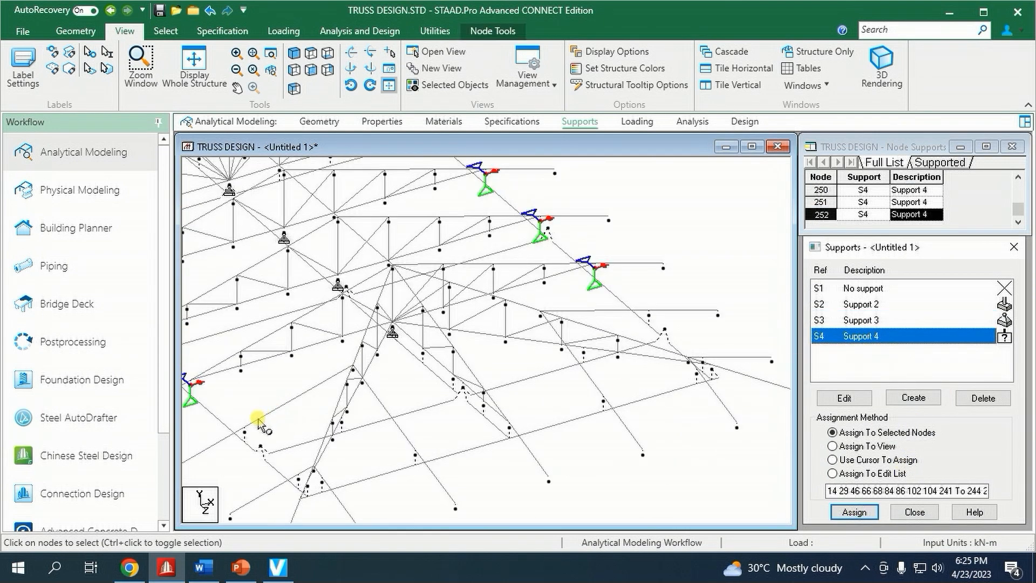
left_click(245, 435)
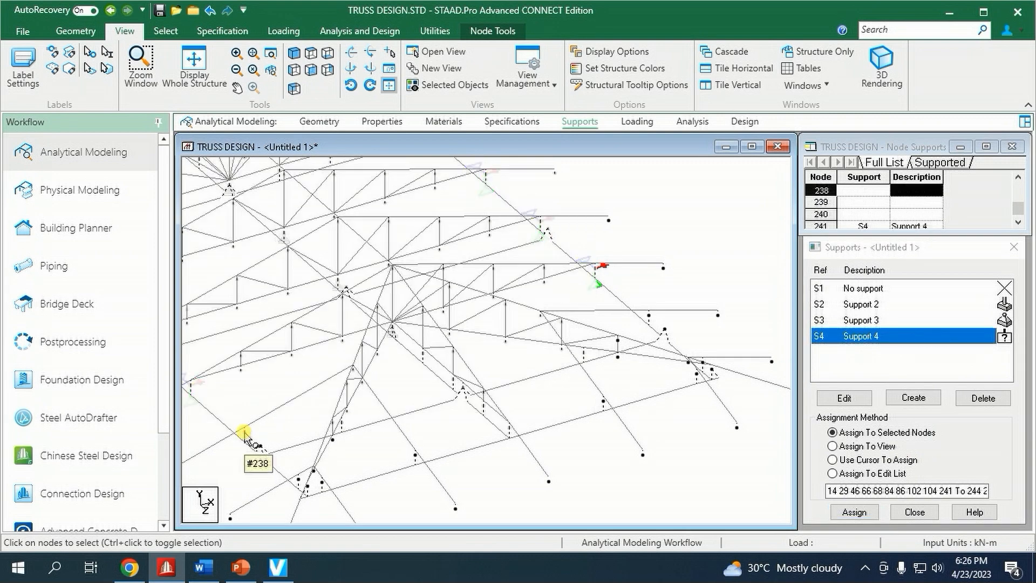
left_click(416, 455, "ctrl")
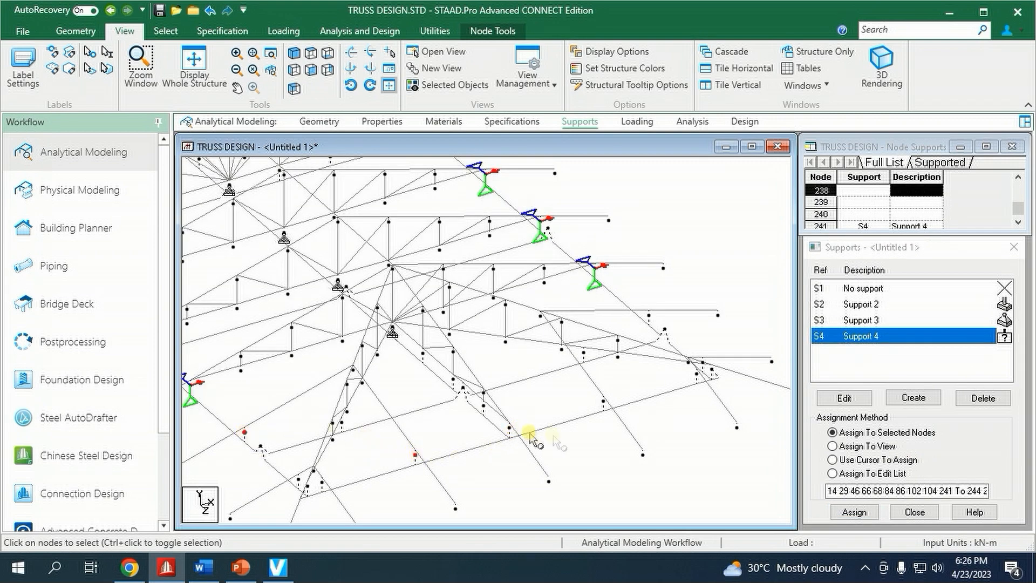
left_click(509, 428, "ctrl")
left_click(603, 400, "ctrl")
left_click(650, 317, "ctrl")
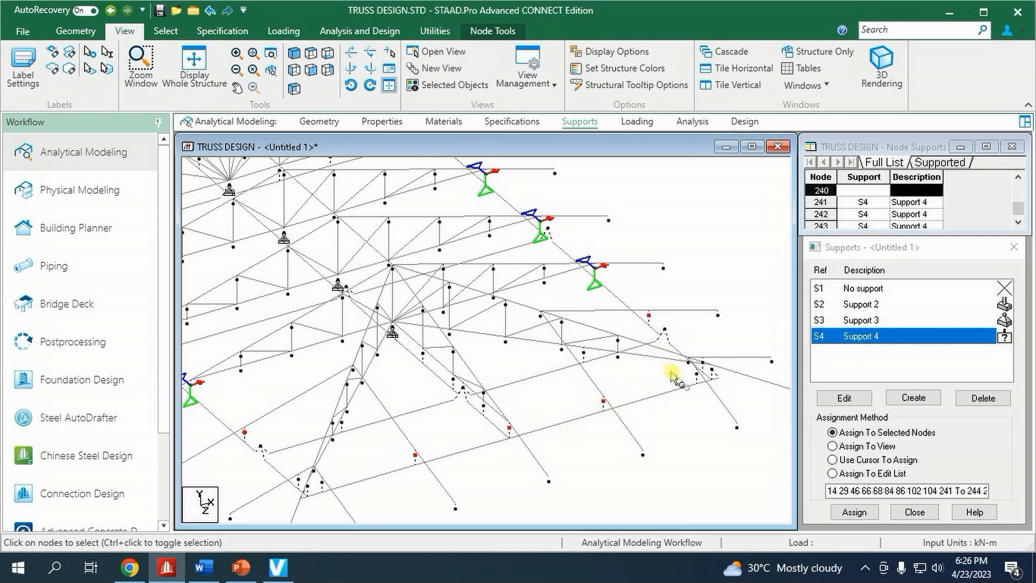
left_click(703, 362, "ctrl")
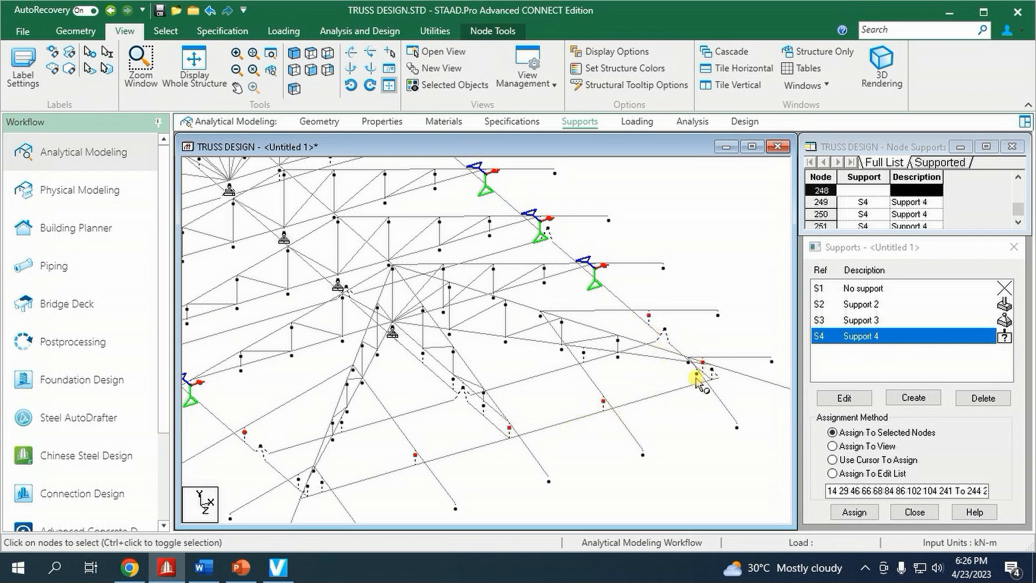
left_click(696, 375, "ctrl")
left_click(854, 512)
left_click(920, 423)
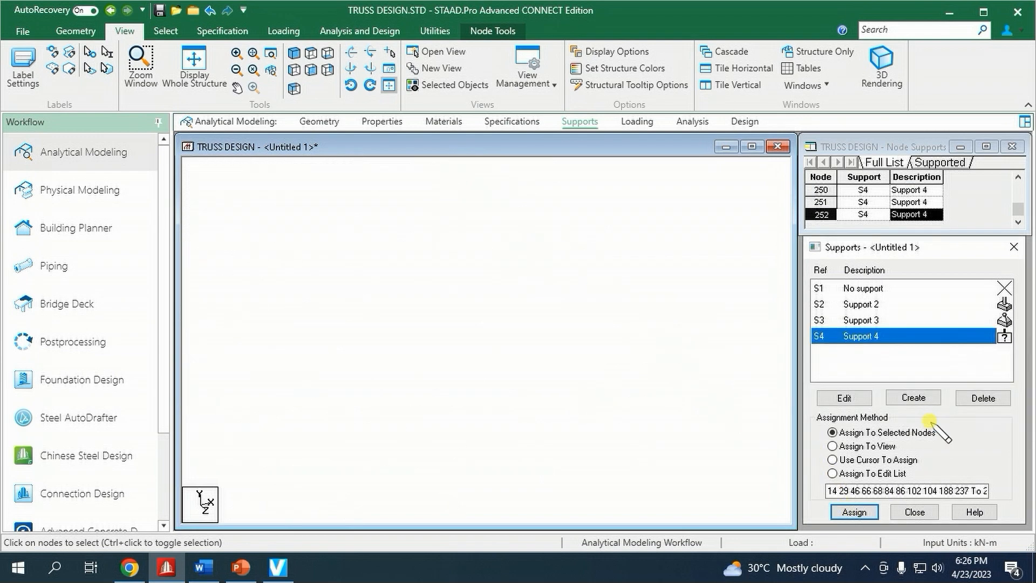
- Assign Support 4 to node 246 and the neighbouring bearing node on the other side of the near hip corner
left_click(300, 479)
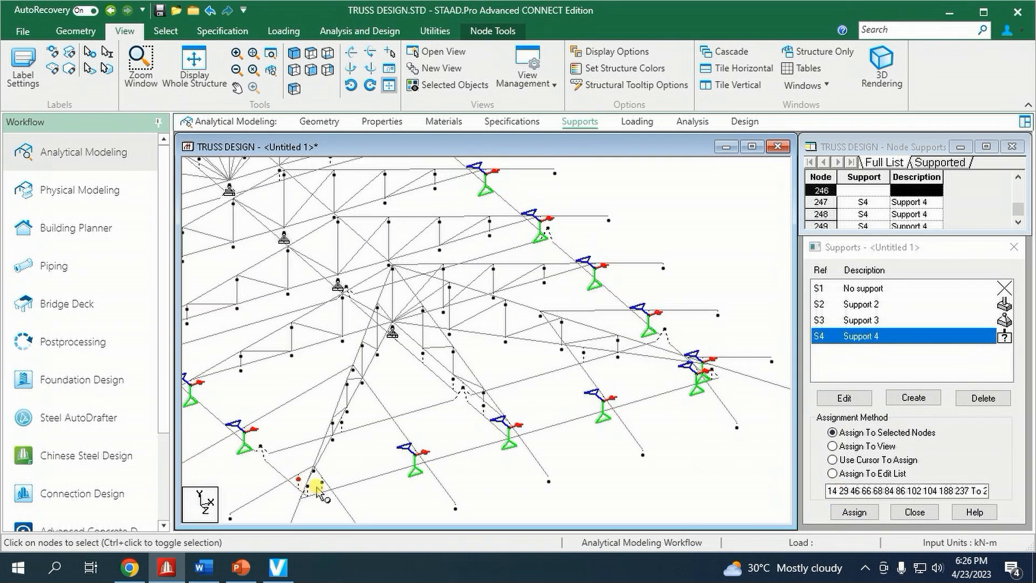
left_click(322, 483, "ctrl")
left_click(855, 513)
left_click(939, 437)
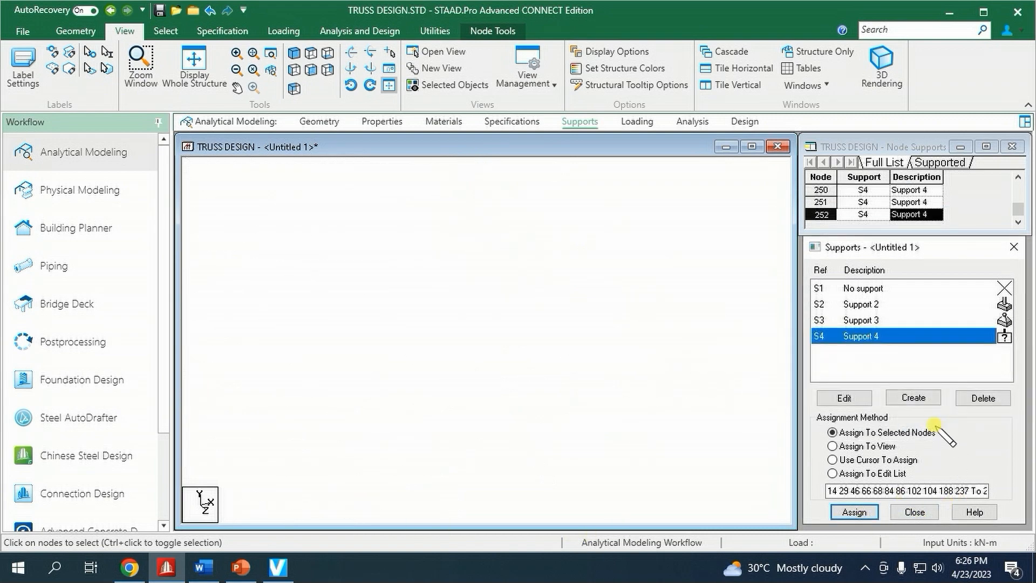
- Assign the pinned Support 3 to hip corner nodes 155 and 157
left_click(864, 320)
left_click(318, 502)
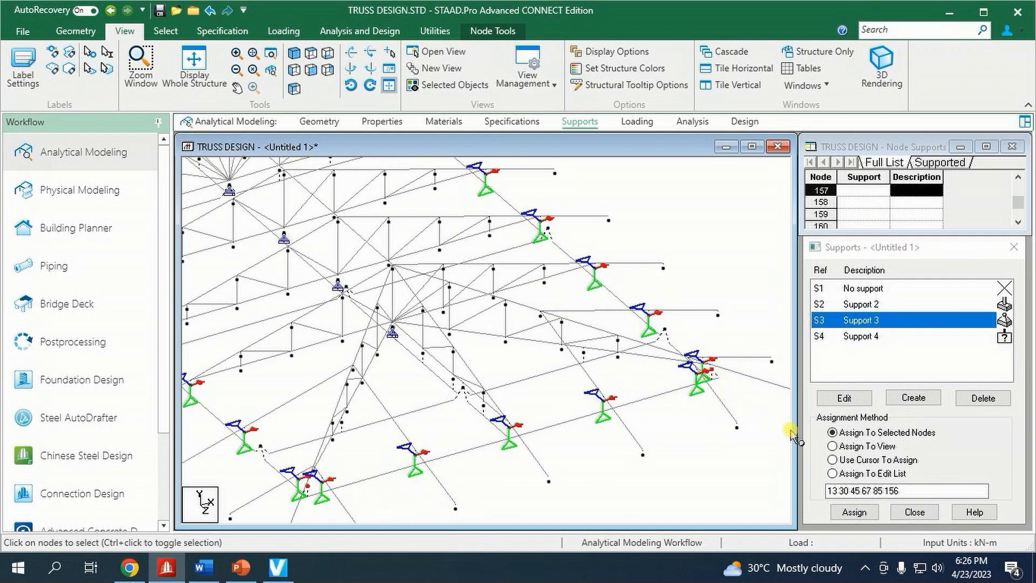
left_click(853, 512)
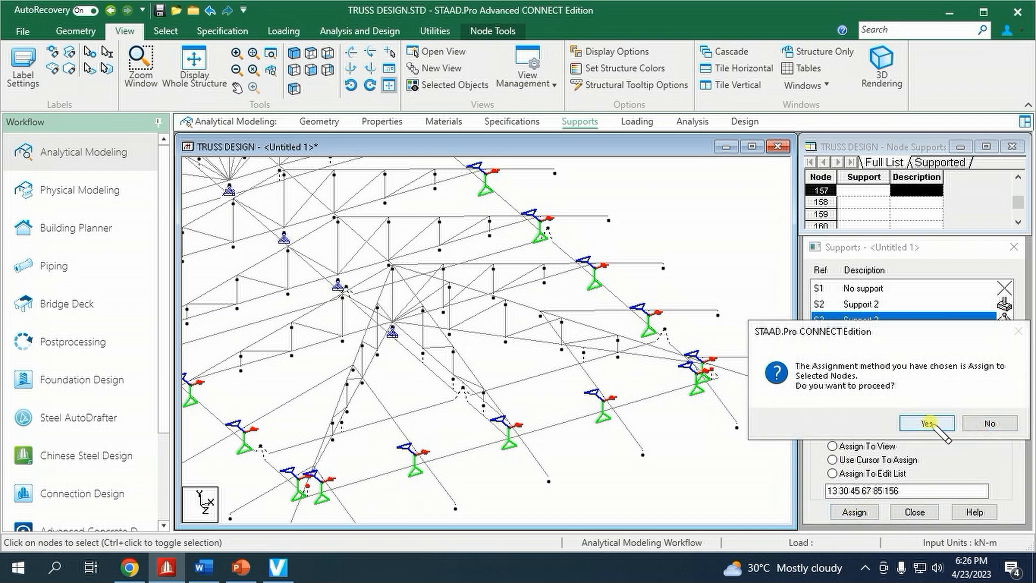
left_click(857, 423)
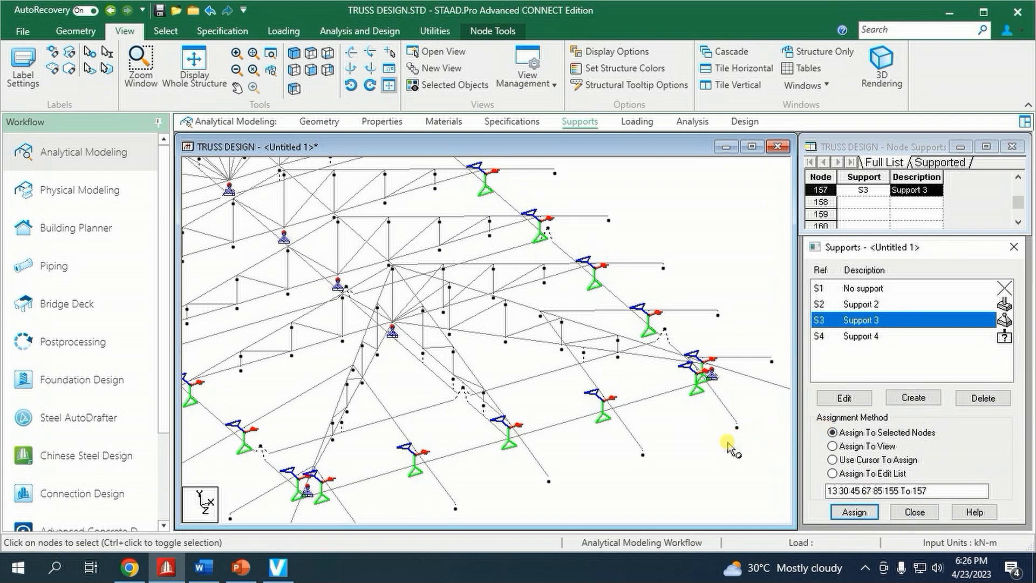
- Assign the pinned Support 3 to nodes 235 and 236 at the intermediate bearing points of the two hip trusses
scroll(640, 373, "up", 1)
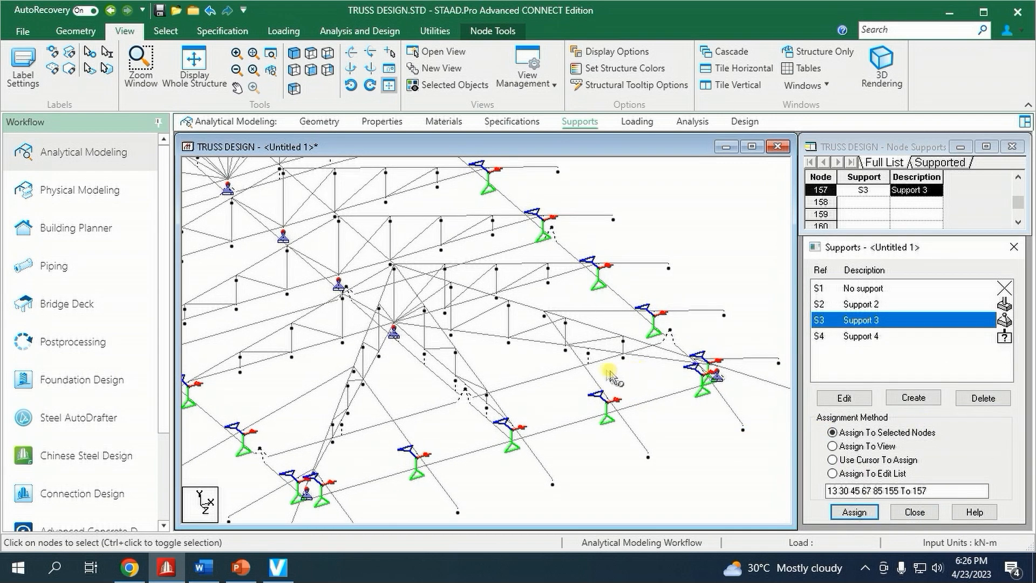
left_click(586, 355)
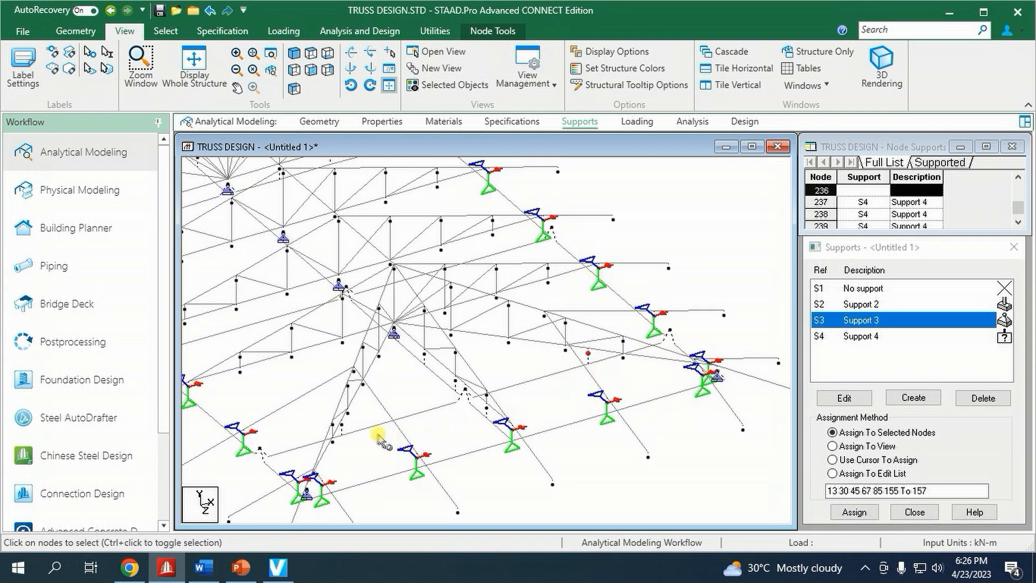
left_click(341, 426, "ctrl")
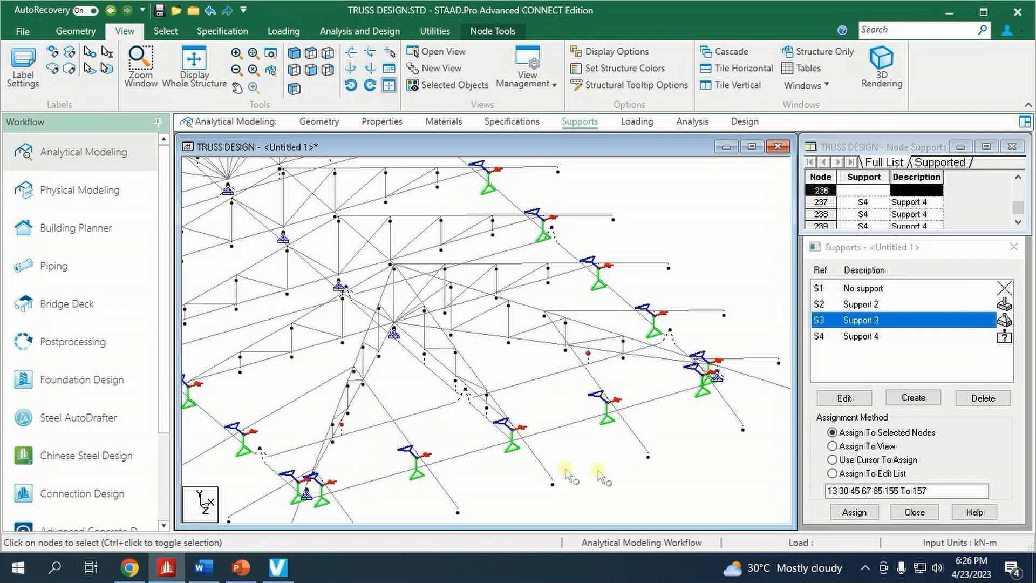
left_click(855, 513)
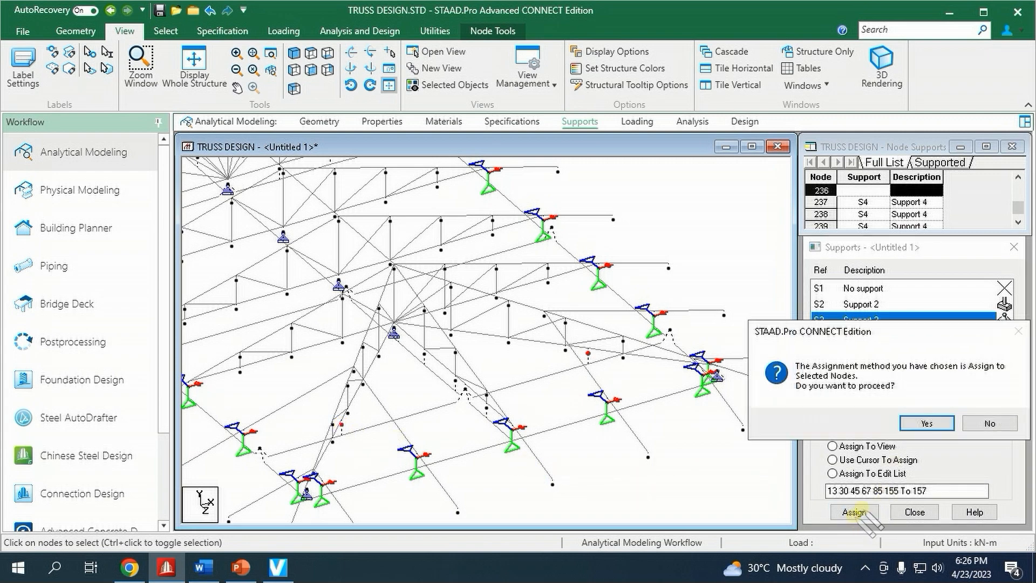
left_click(918, 422)
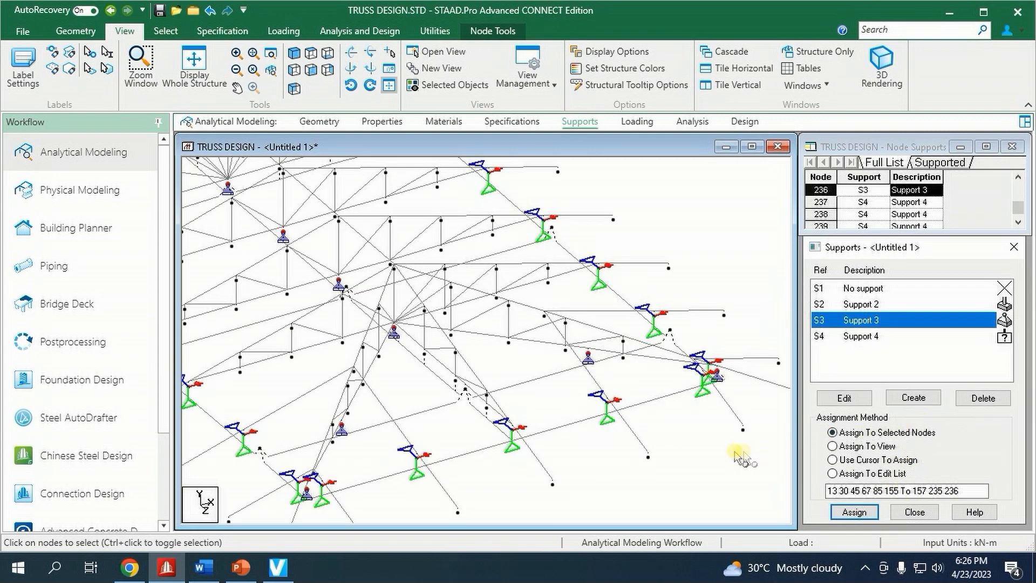
scroll(729, 451, "down", 2)
middle_click_drag(536, 405, 678, 419)
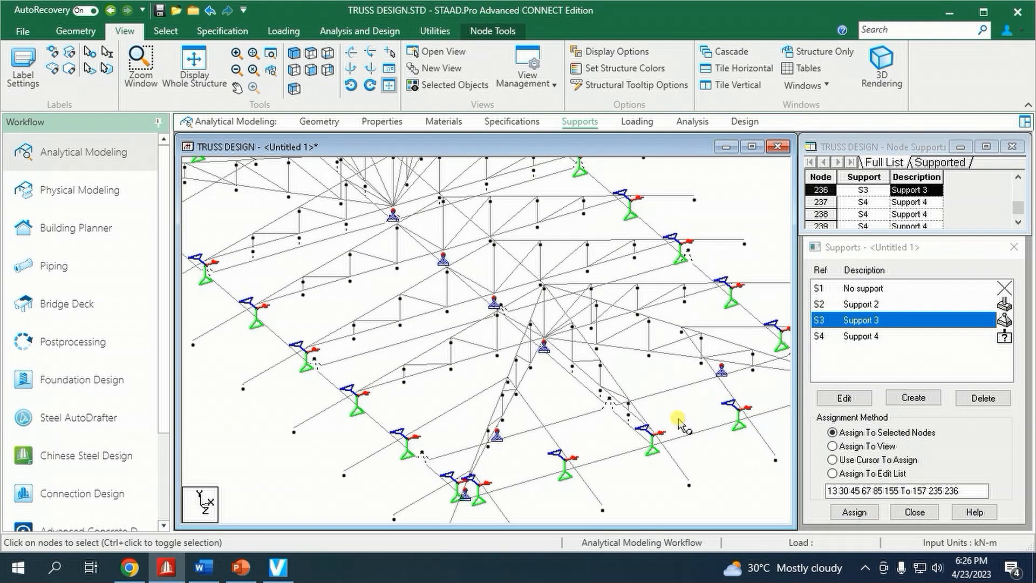
scroll(674, 423, "down", 2)
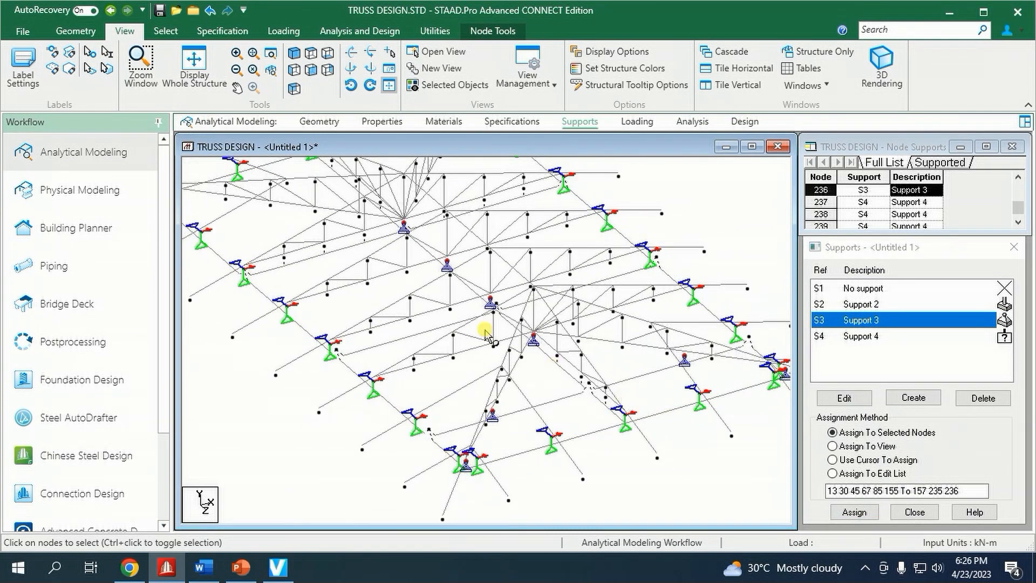
scroll(485, 330, "down", 1)
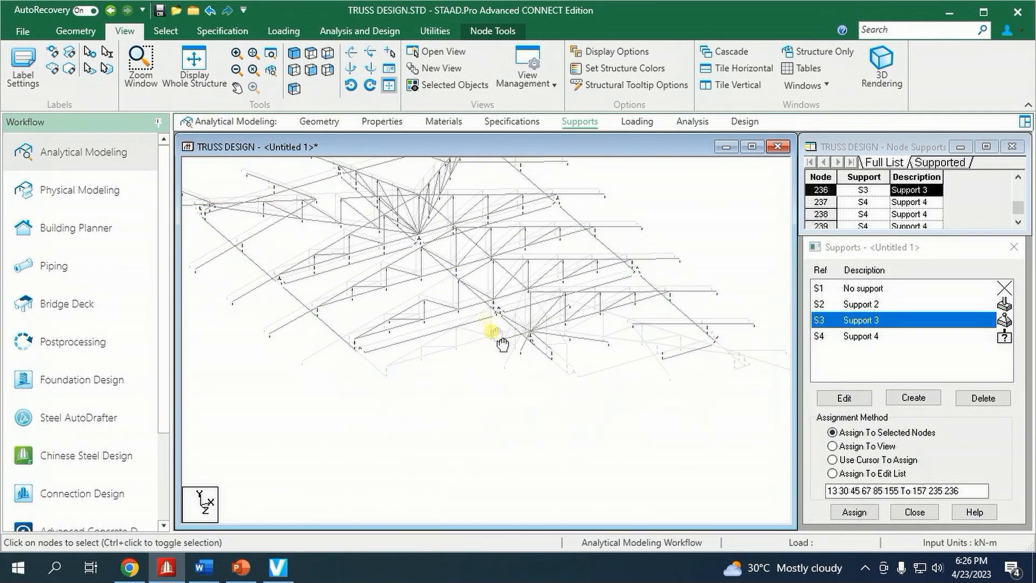